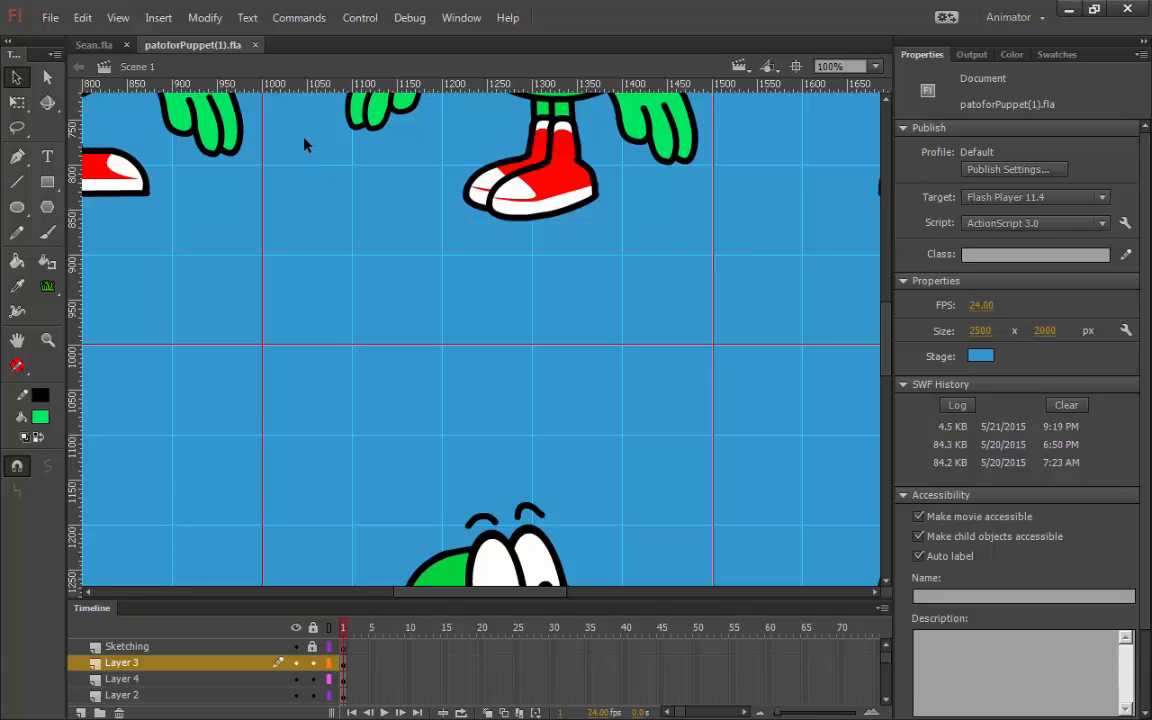
- Inspect the mouth movie clip on the front-view duck
mouse_move(287, 110)
left_mouse_down()
mouse_move(381, 242)
mouse_move(560, 414)
left_mouse_up()
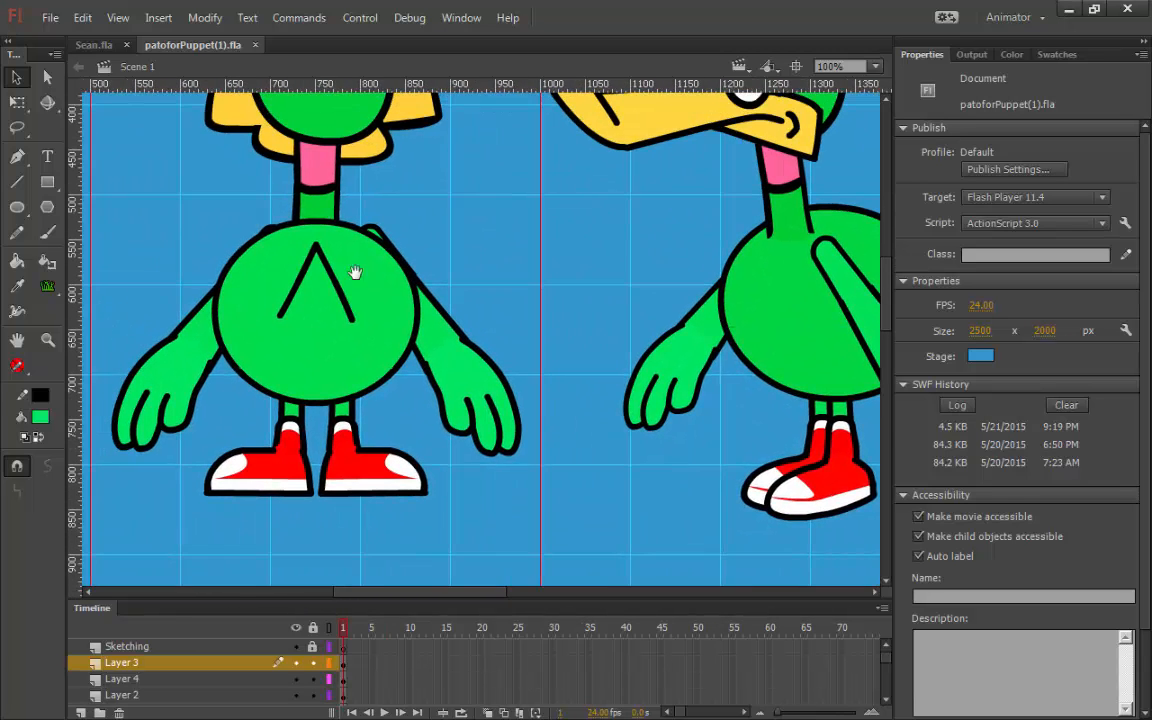
mouse_move(355, 273)
left_mouse_down()
mouse_move(345, 282)
mouse_move(540, 278)
mouse_move(501, 303)
left_mouse_up()
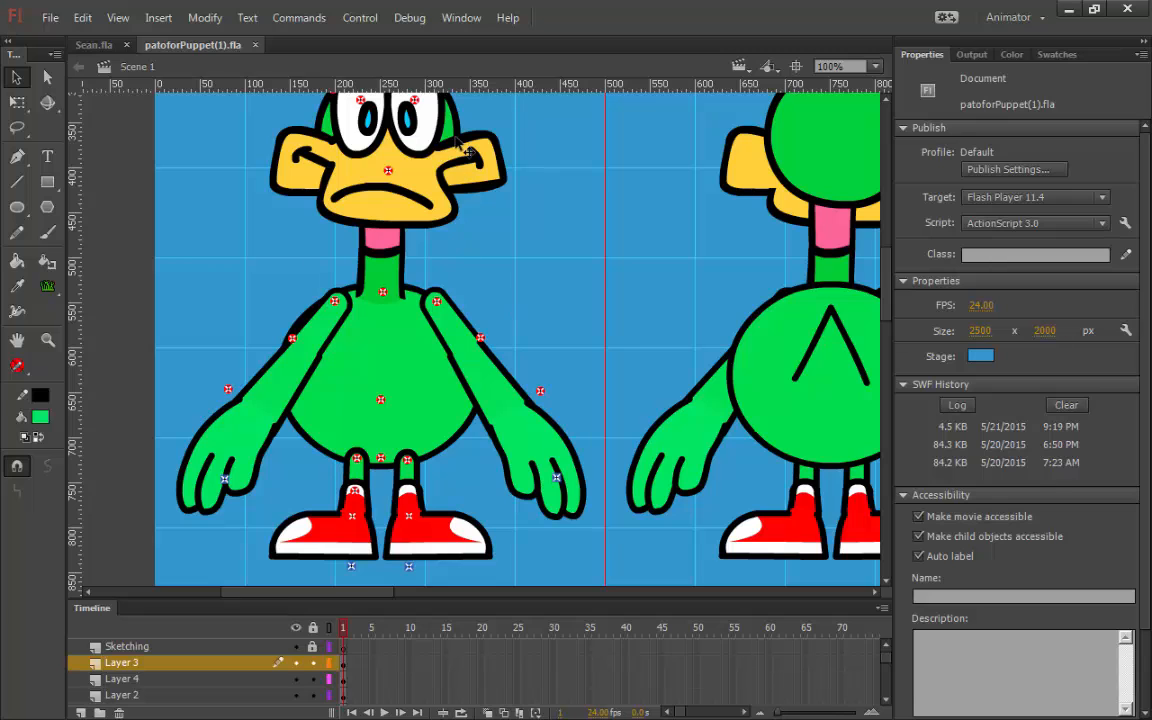
left_click(419, 171)
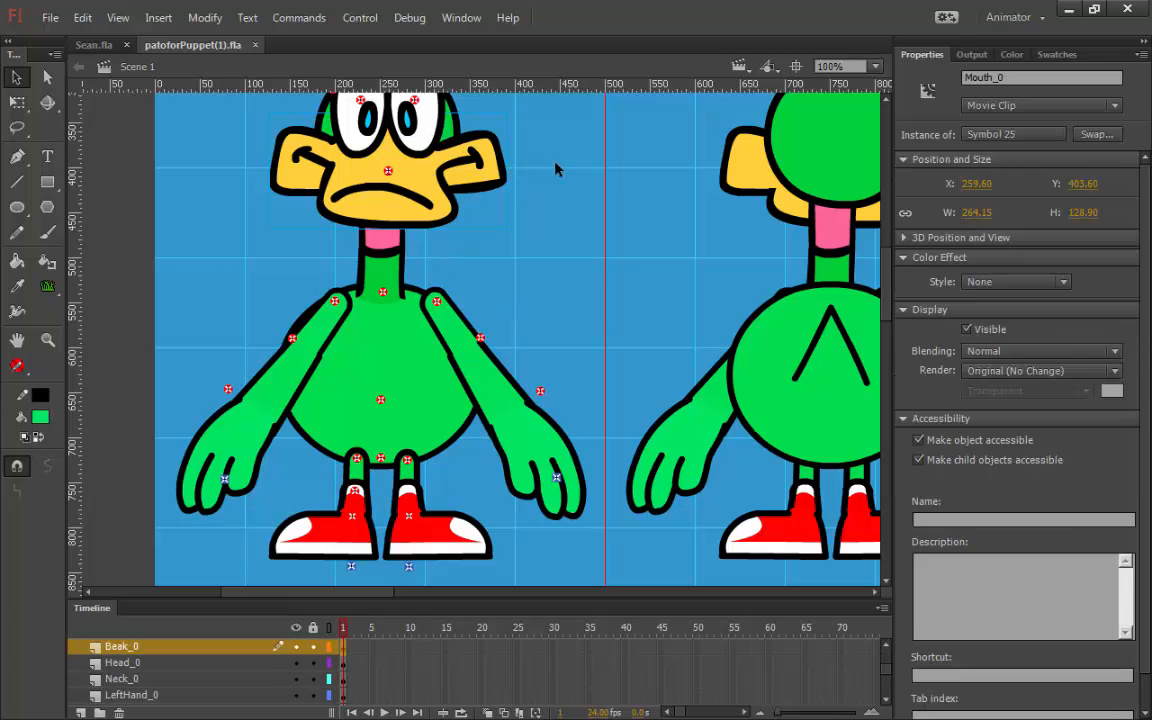
left_click_drag(557, 170, 561, 158)
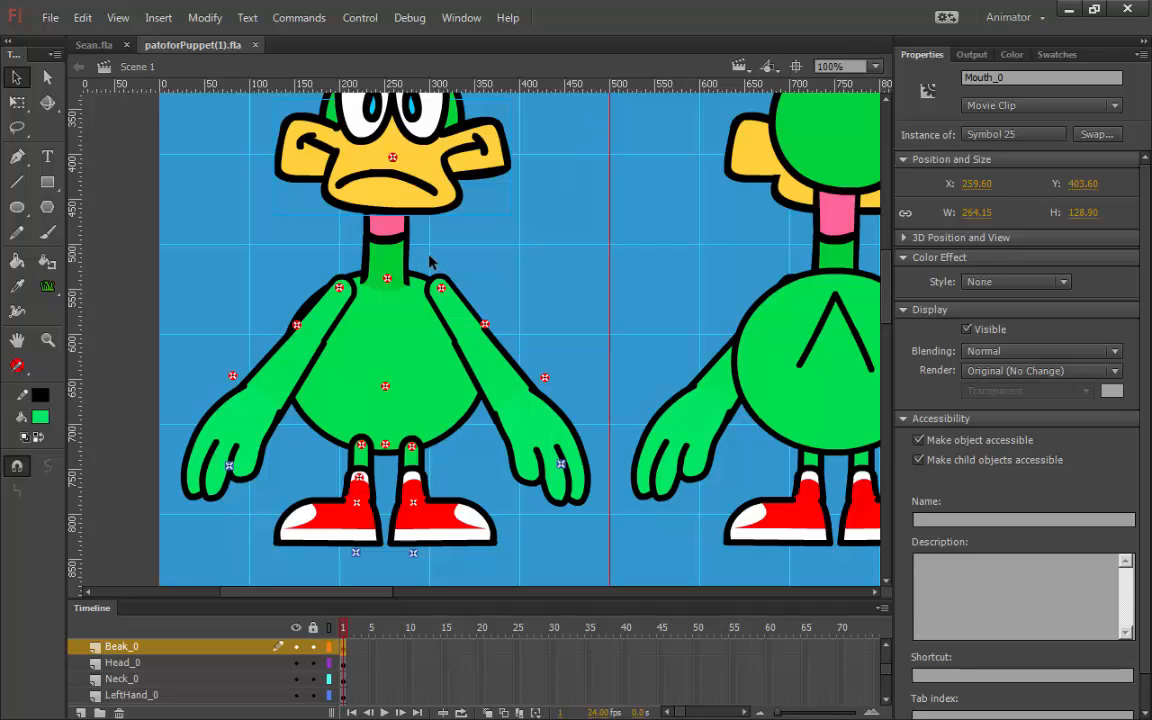
- Open the front-view duck's right hand symbol for editing and select all of its artwork
left_click(225, 390)
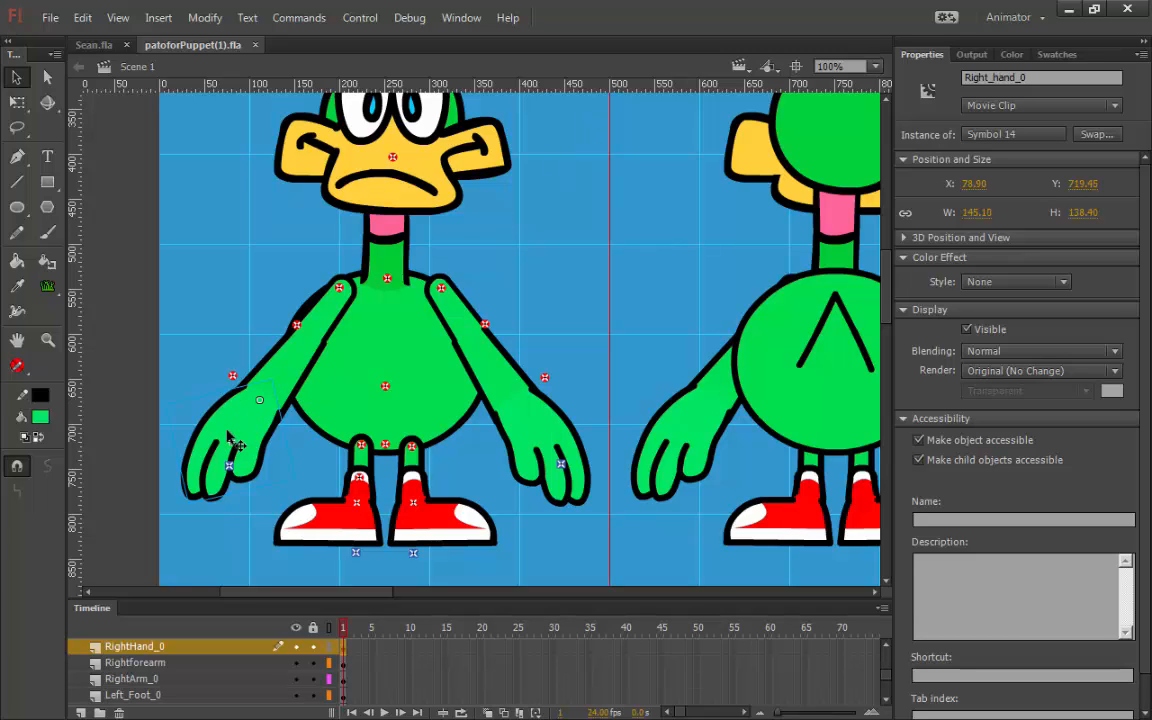
double_click(258, 428)
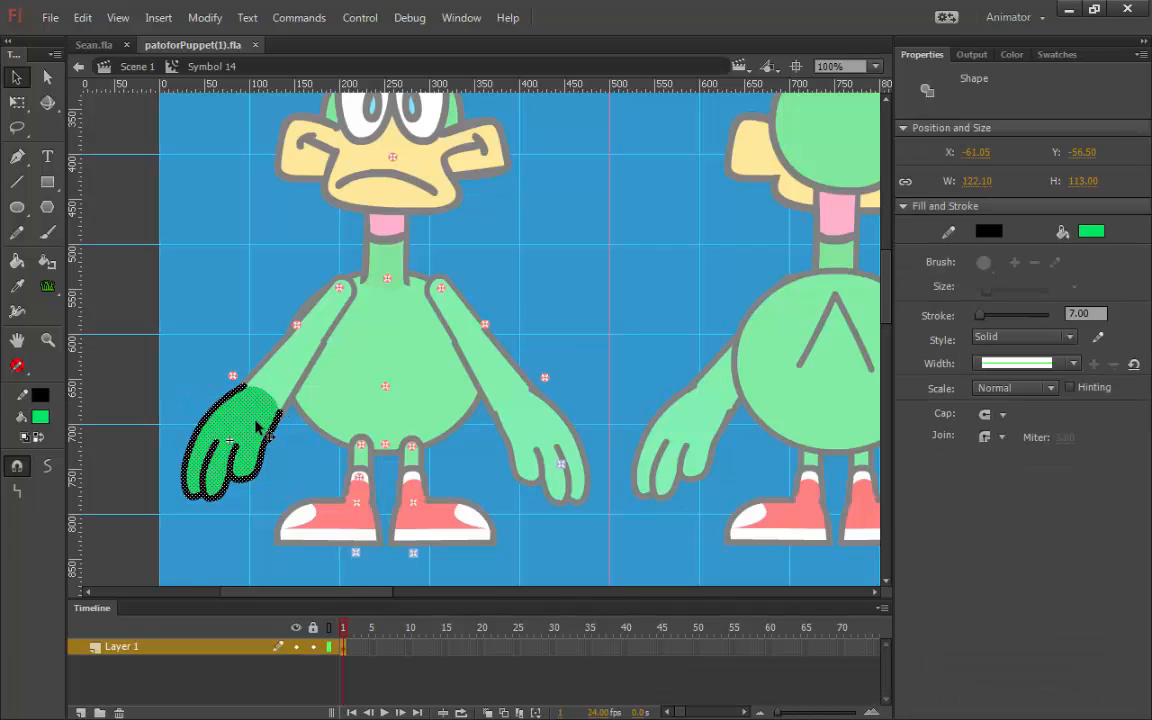
left_click_drag(165, 325, 321, 545)
left_click_drag(127, 312, 311, 537)
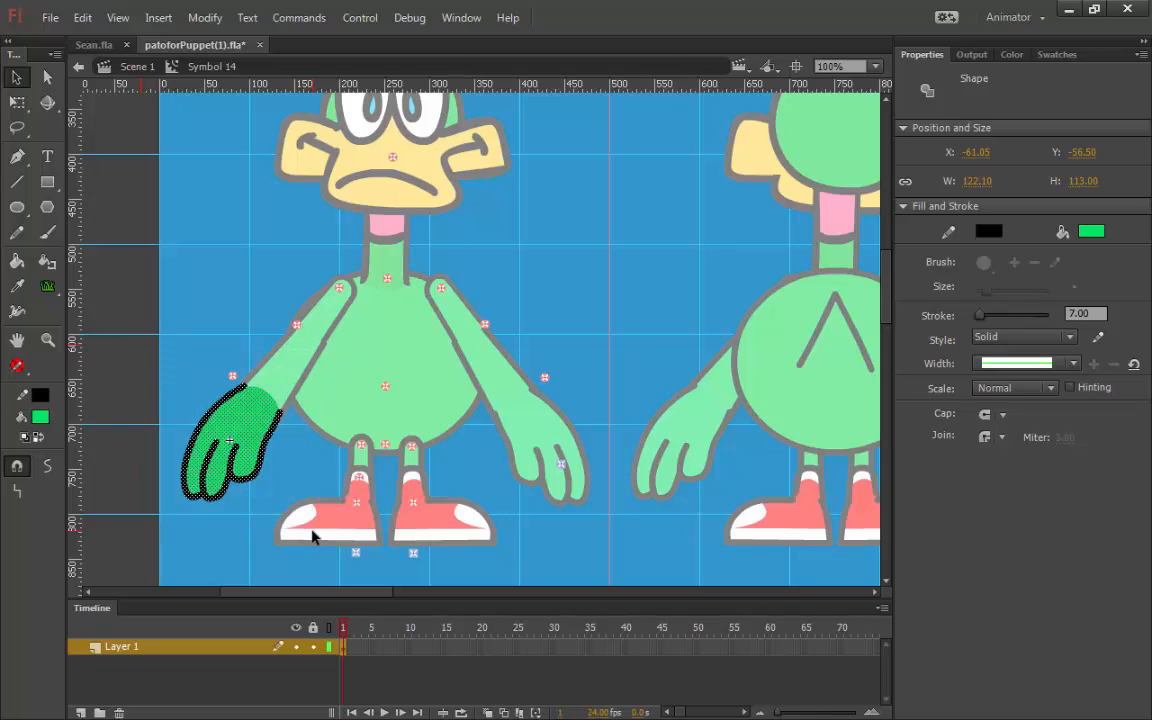
- Open the Puppet Producer extension and display its list of hand poses
left_click(462, 18)
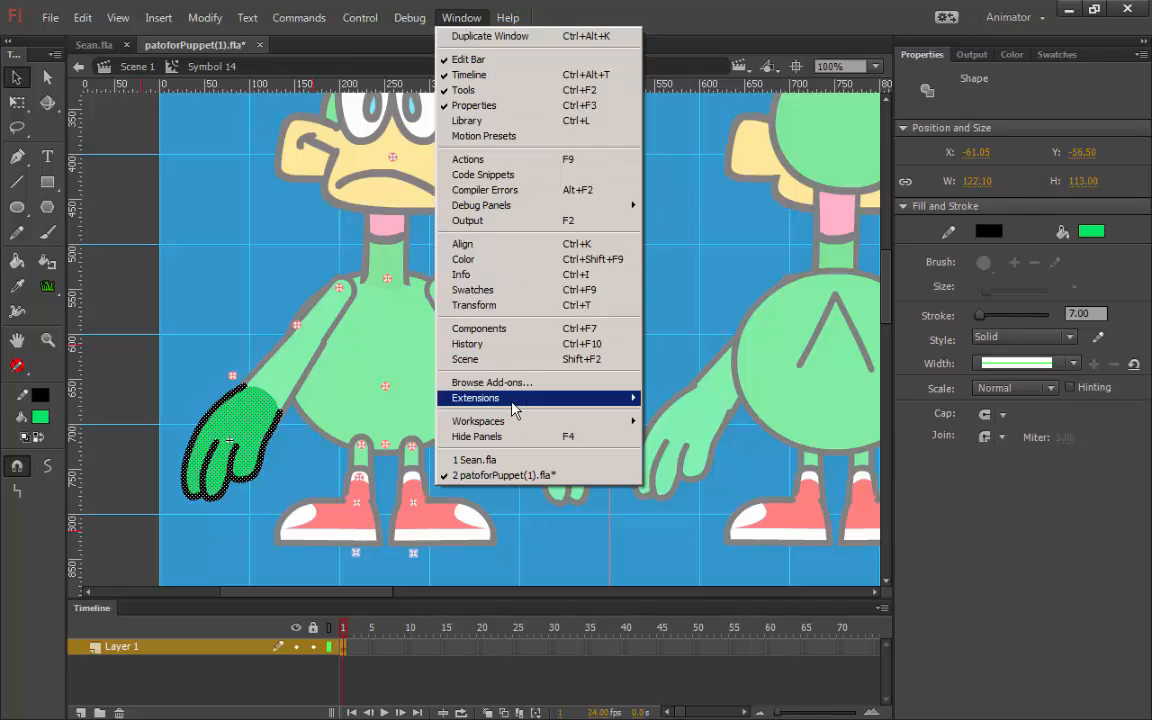
mouse_move(513, 406)
left_click(405, 400)
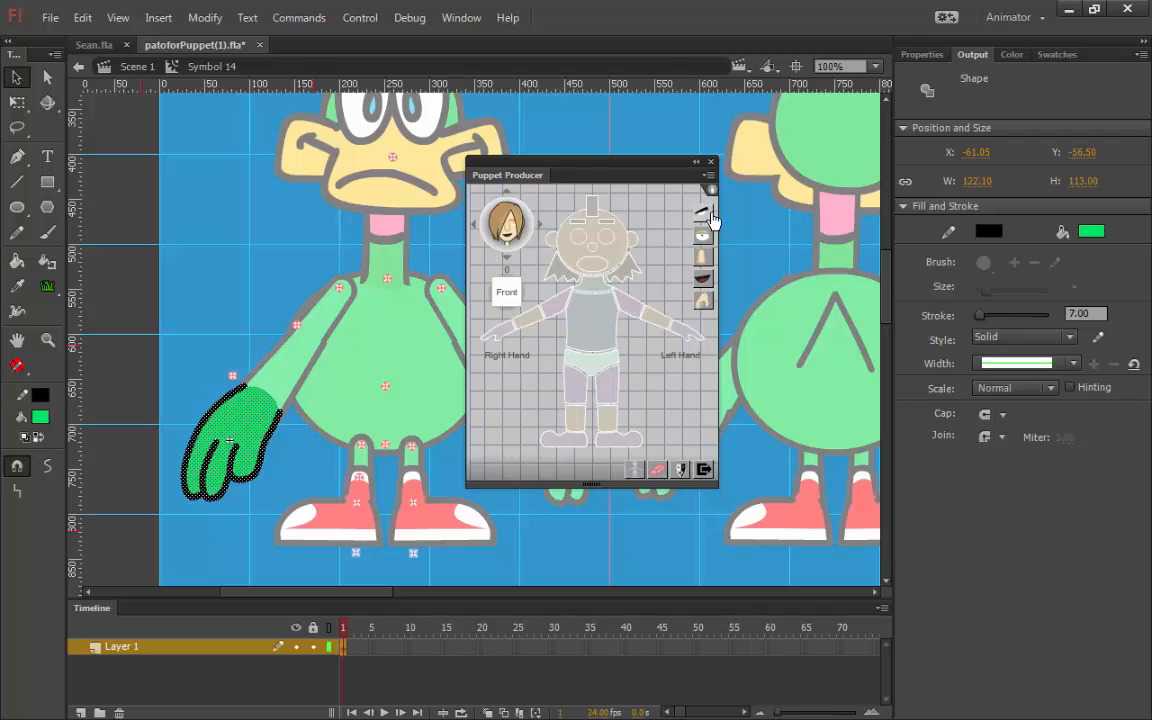
left_click(704, 311)
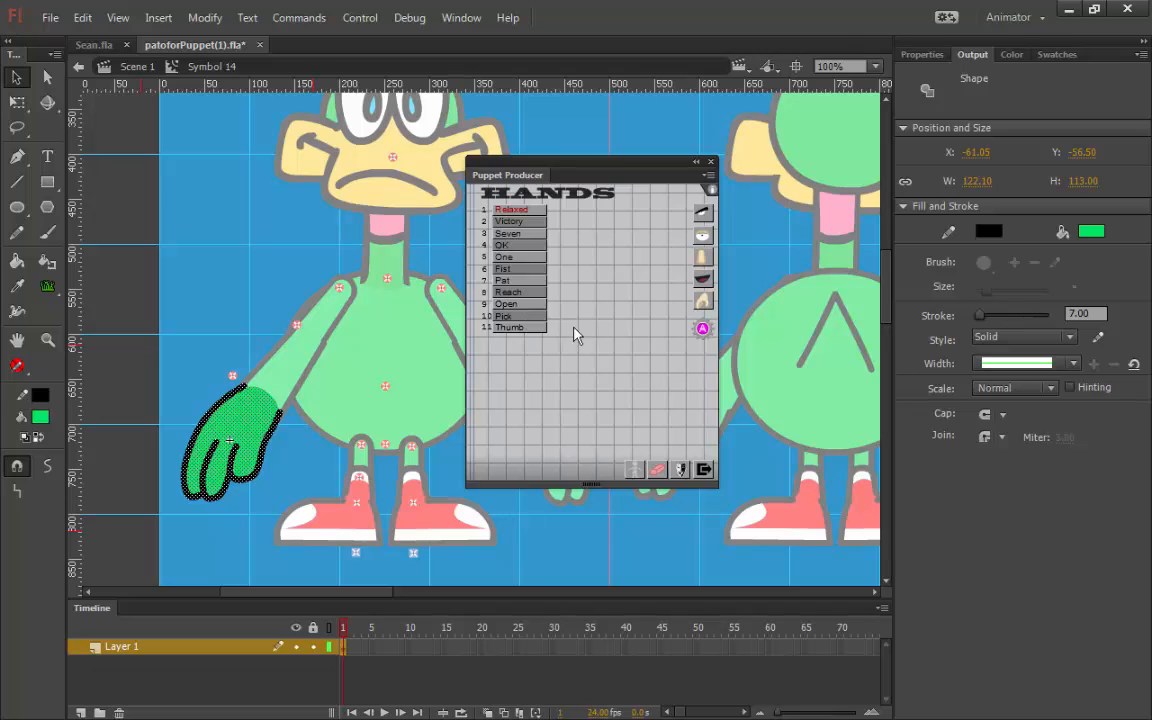
- Assign the Relaxed pose to the selected hand artwork and check the instance name of the resulting movie clip
left_click_drag(139, 306, 342, 540)
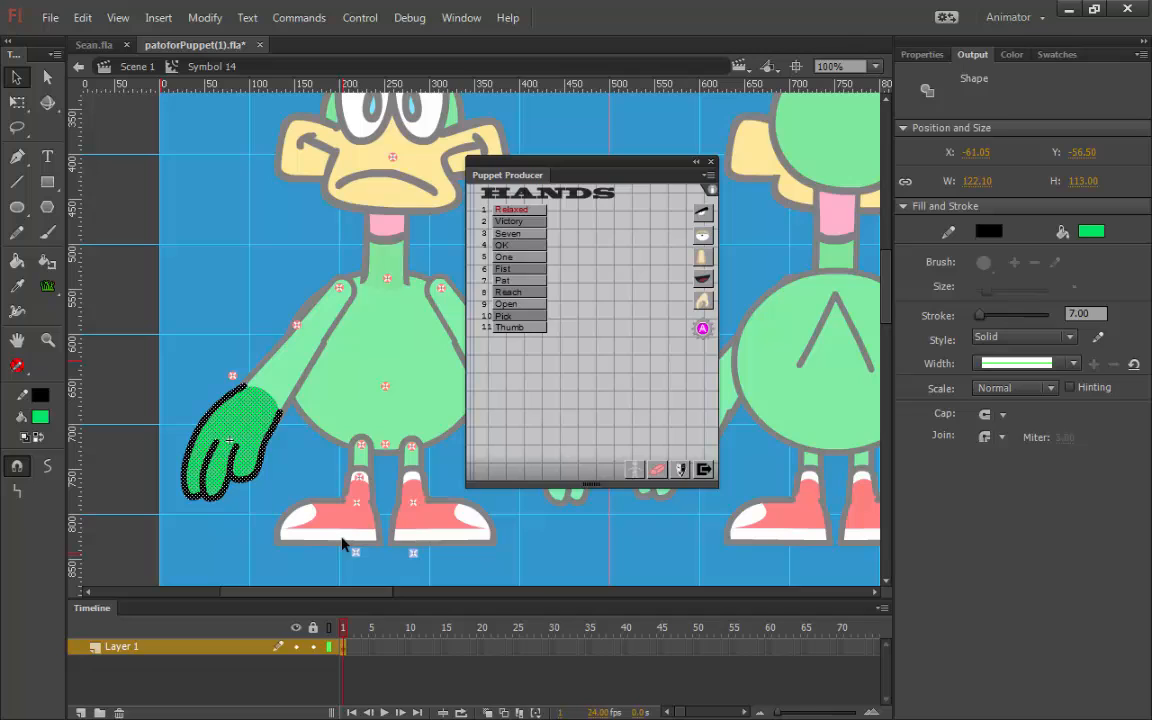
left_click(522, 216)
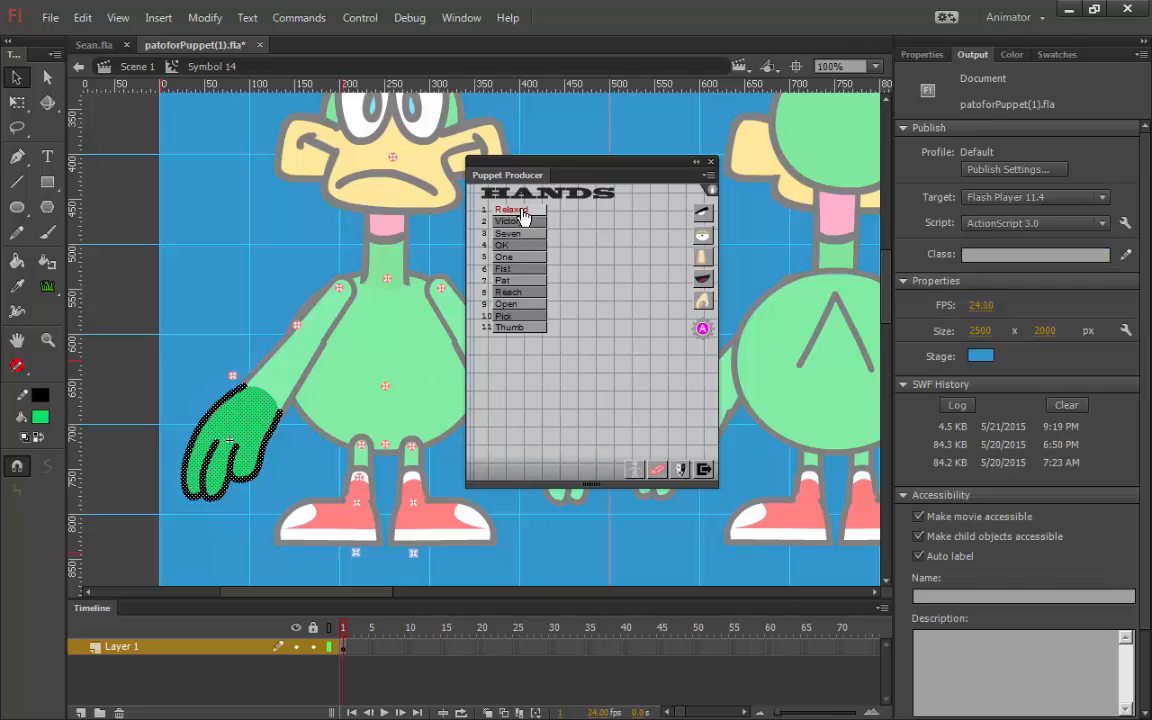
left_click(252, 432)
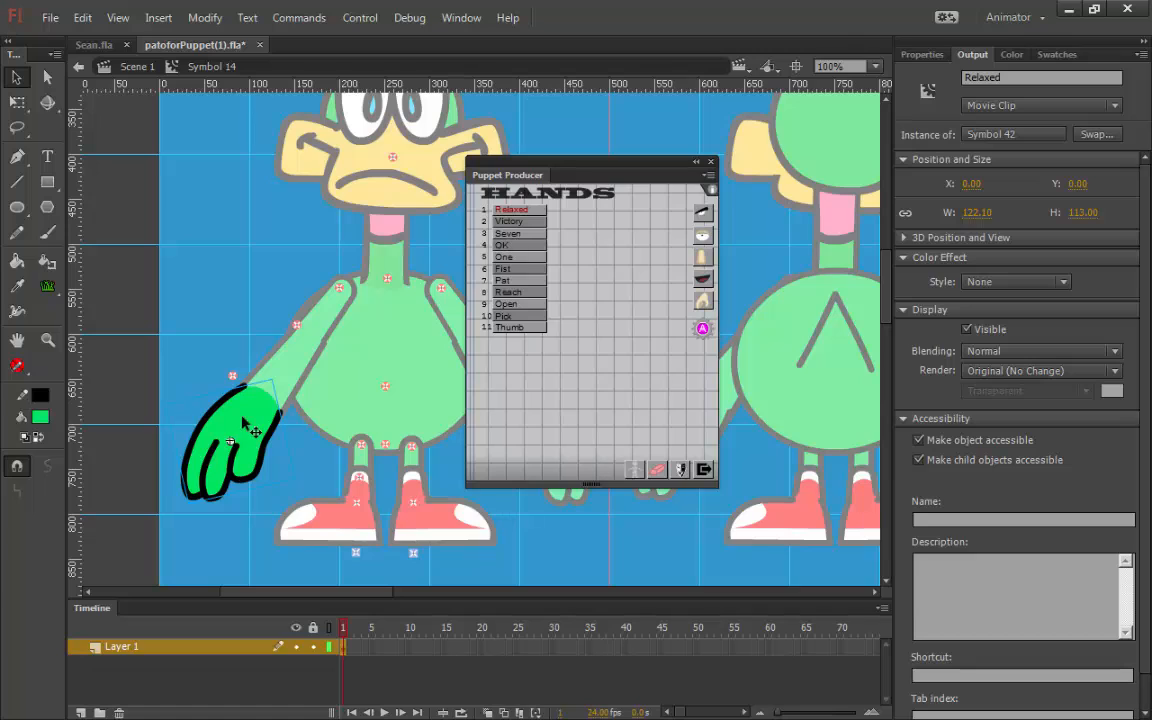
left_click(1010, 77)
key("Return")
left_click_drag(1012, 77, 945, 76)
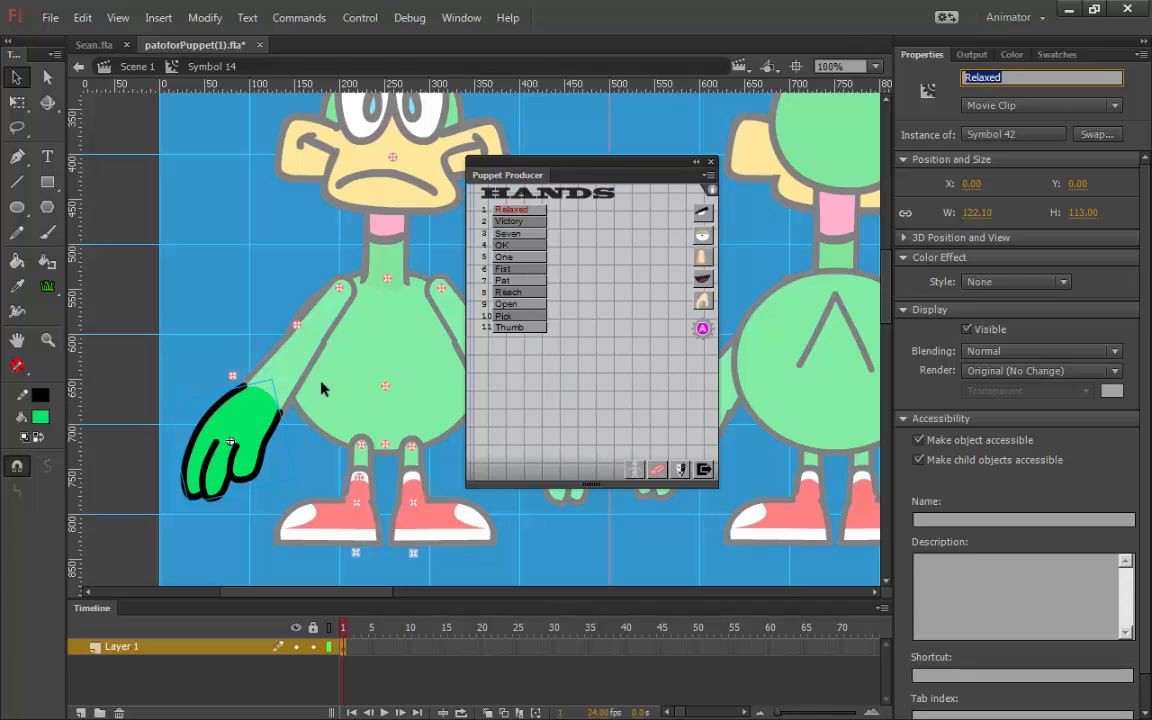
- Break the Relaxed hand instance on frame 1 apart into its raw shape
left_click(349, 648)
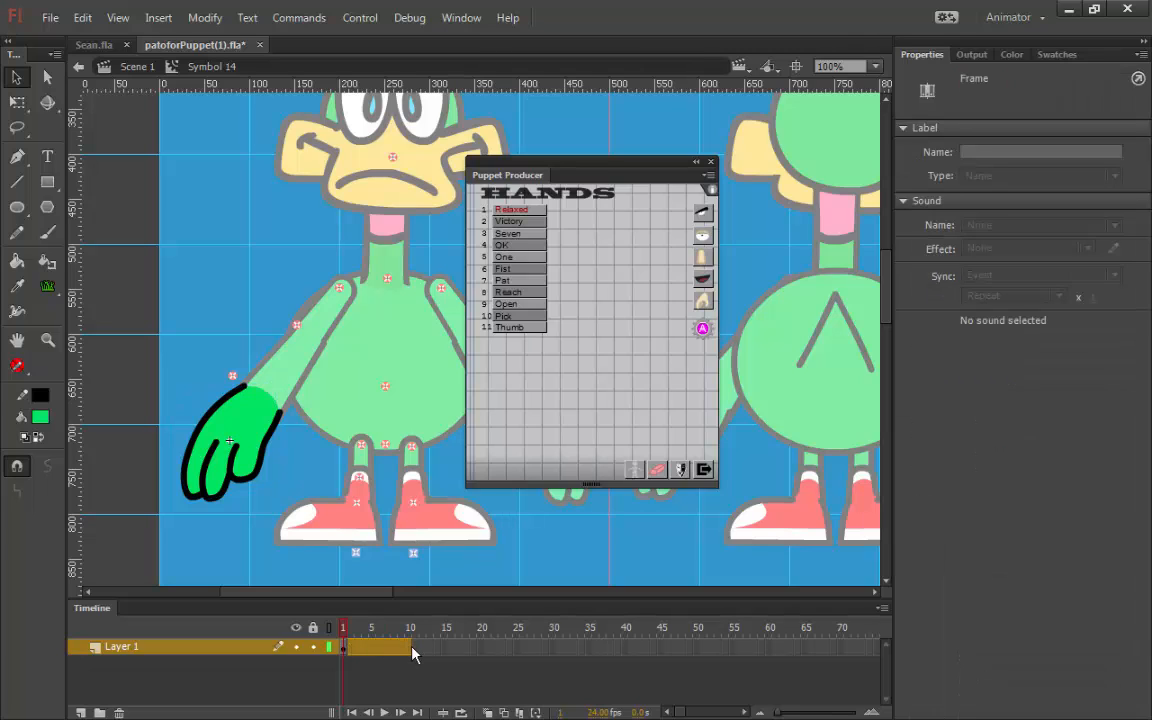
left_click(342, 650)
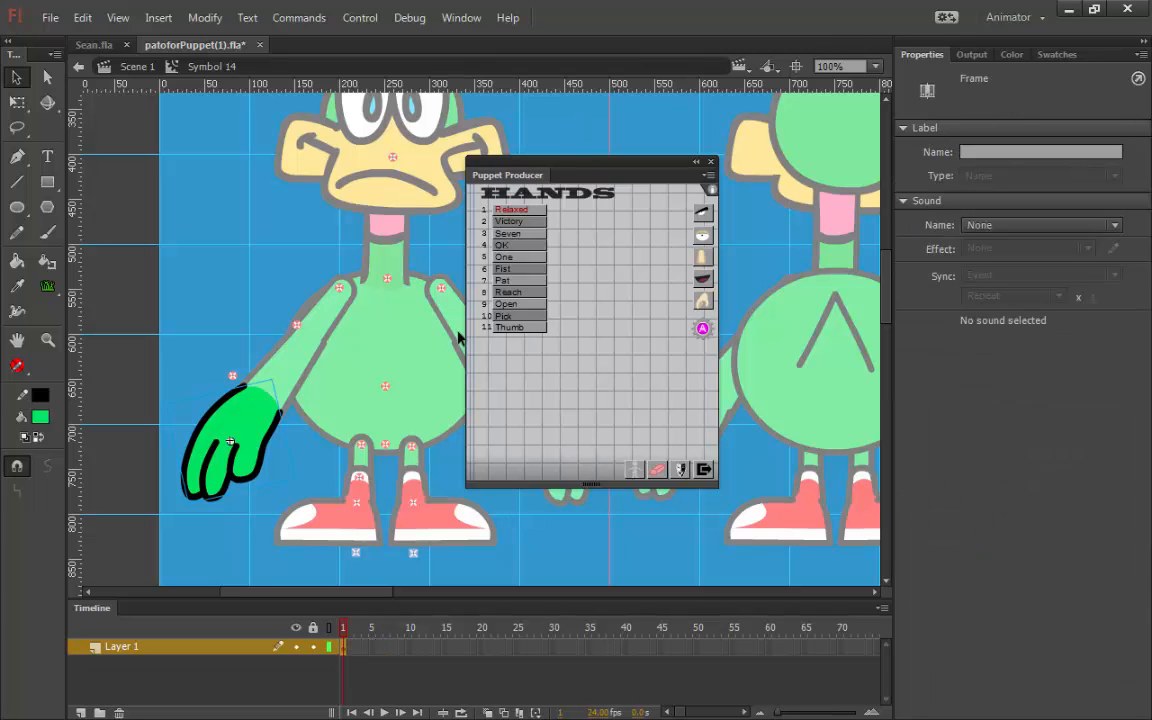
left_click(281, 438)
key("ctrl+b")
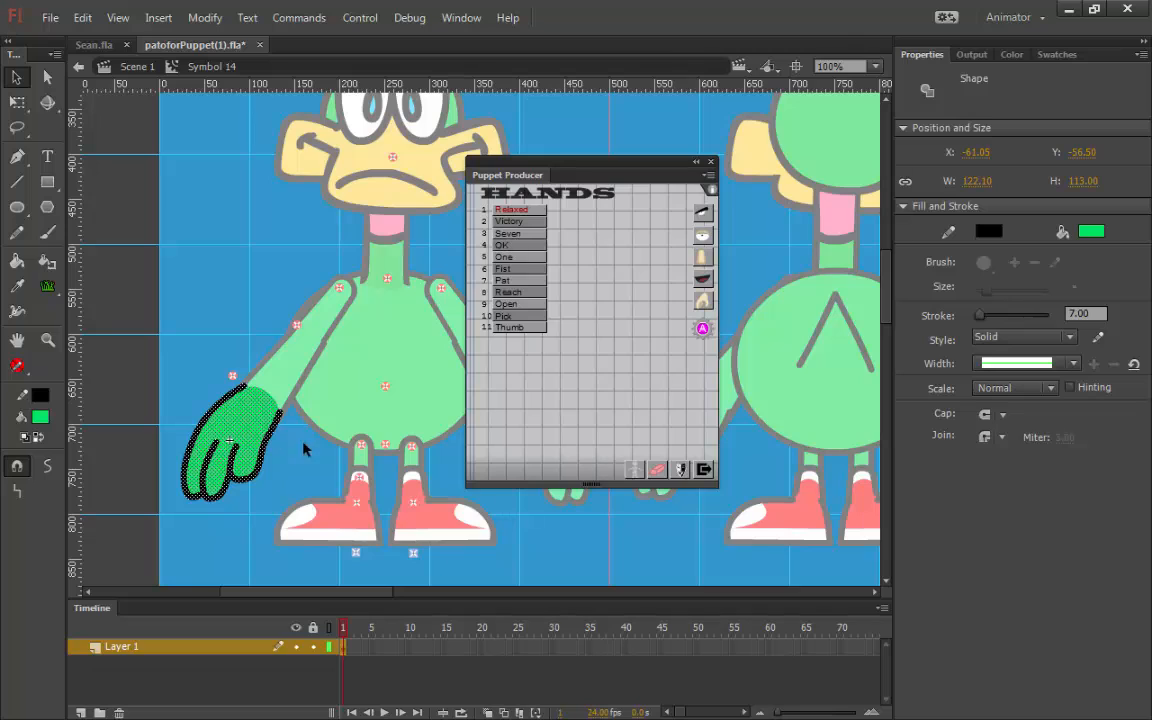
- Insert blank keyframes on frames 2 to 11 of the hand symbol's Layer 1
left_click_drag(344, 647, 405, 658)
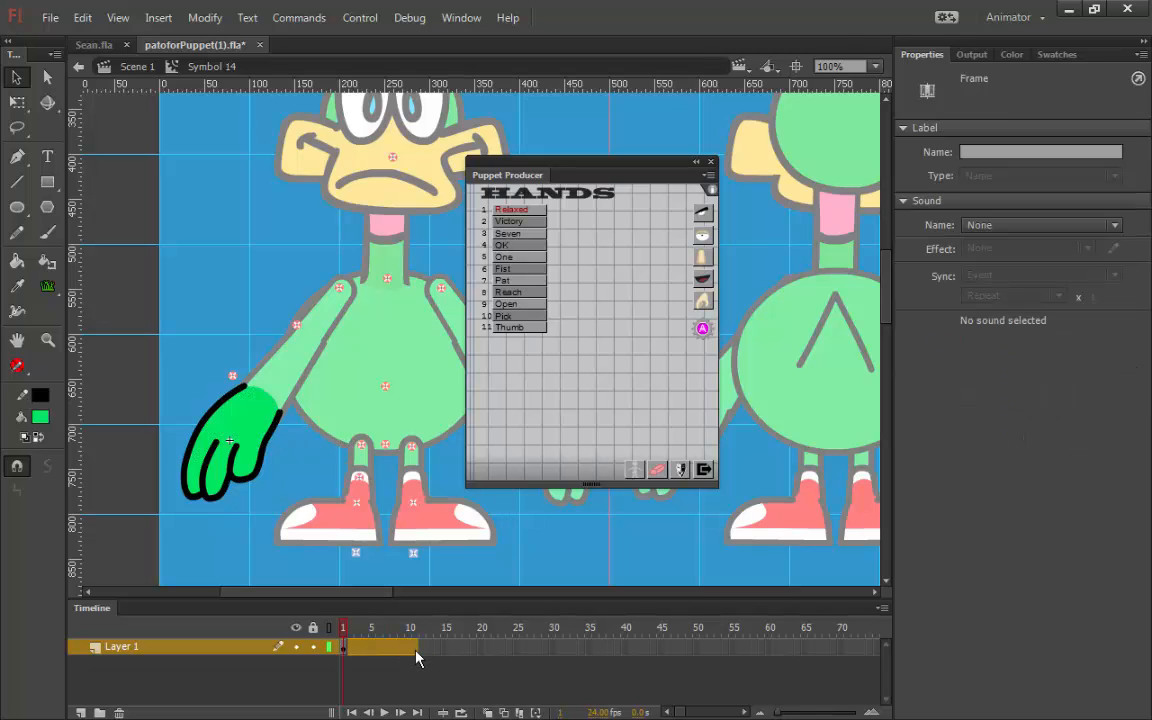
key("F6")
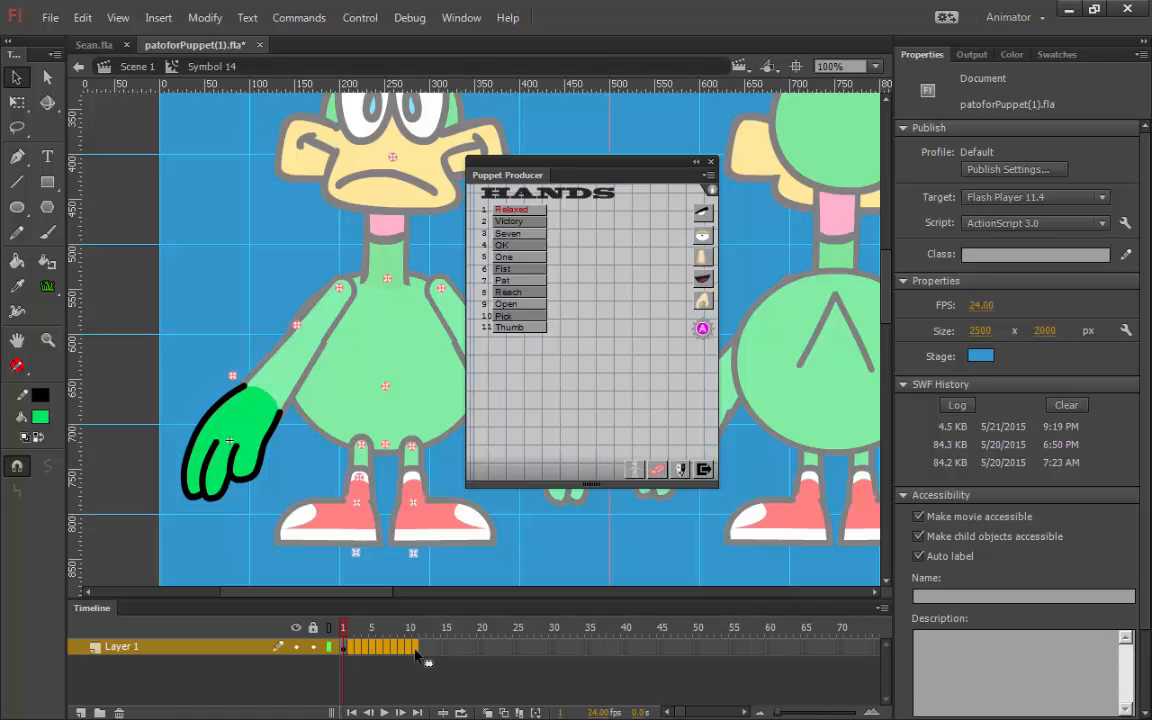
left_click_drag(417, 651, 349, 650)
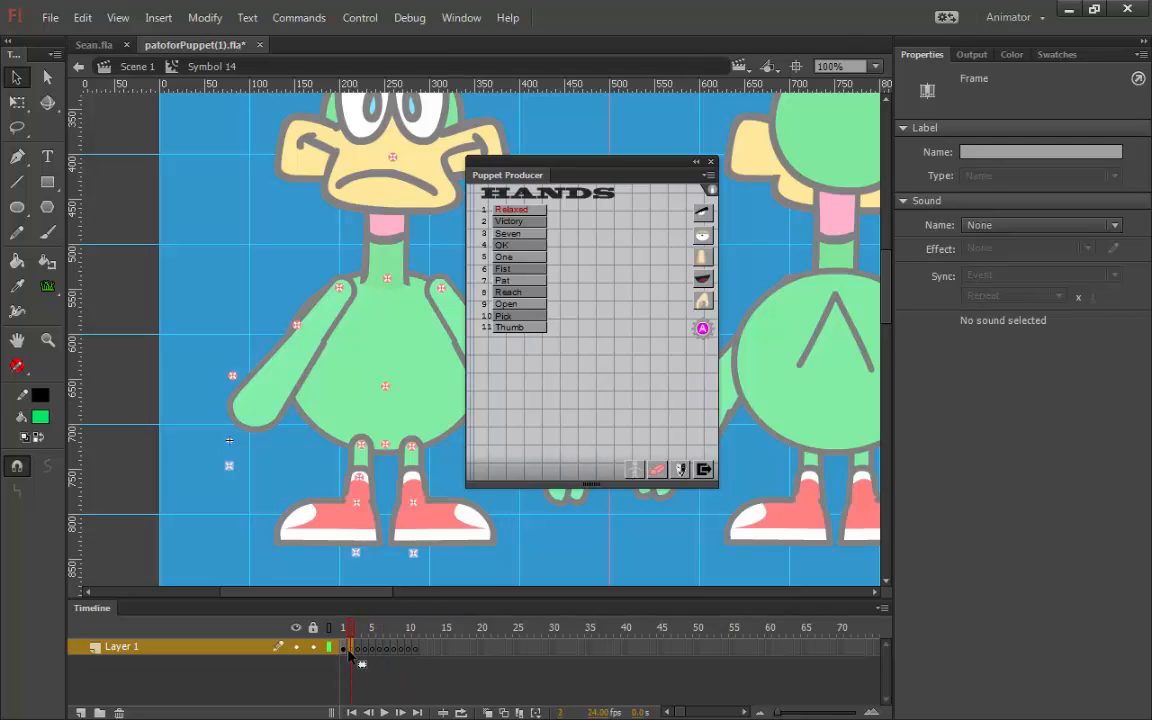
left_click(344, 651)
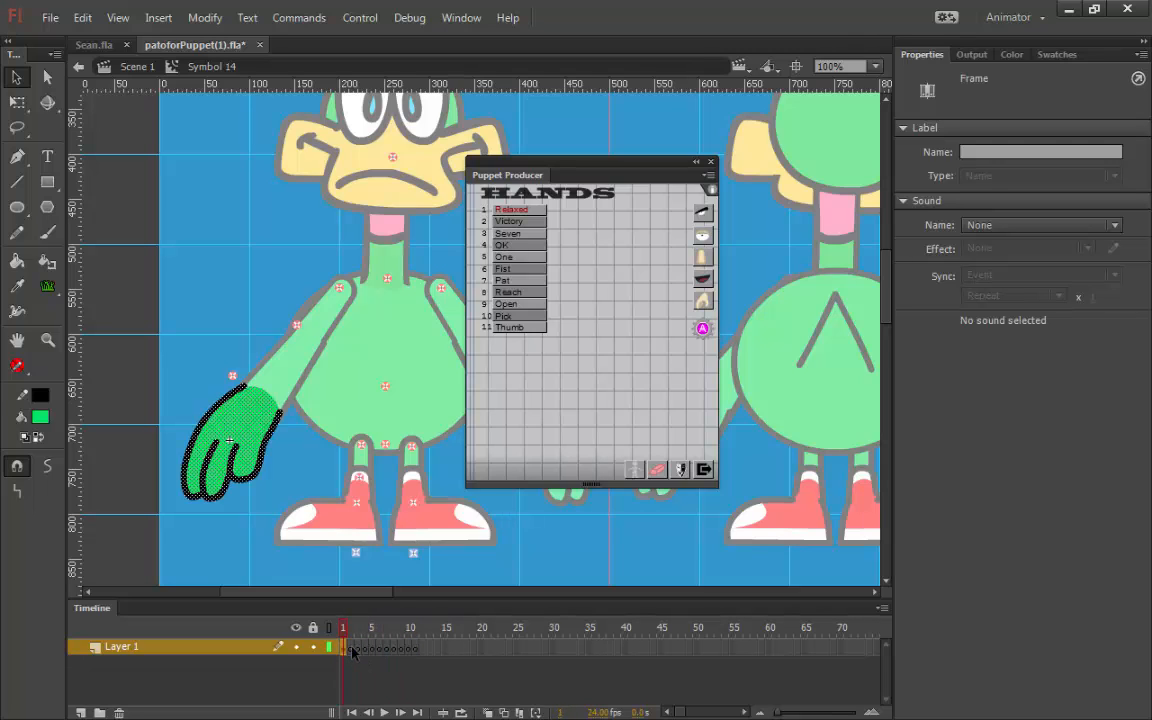
- Turn on onion skinning at frame 2 so the relaxed hand serves as a drawing guide
left_click(351, 649)
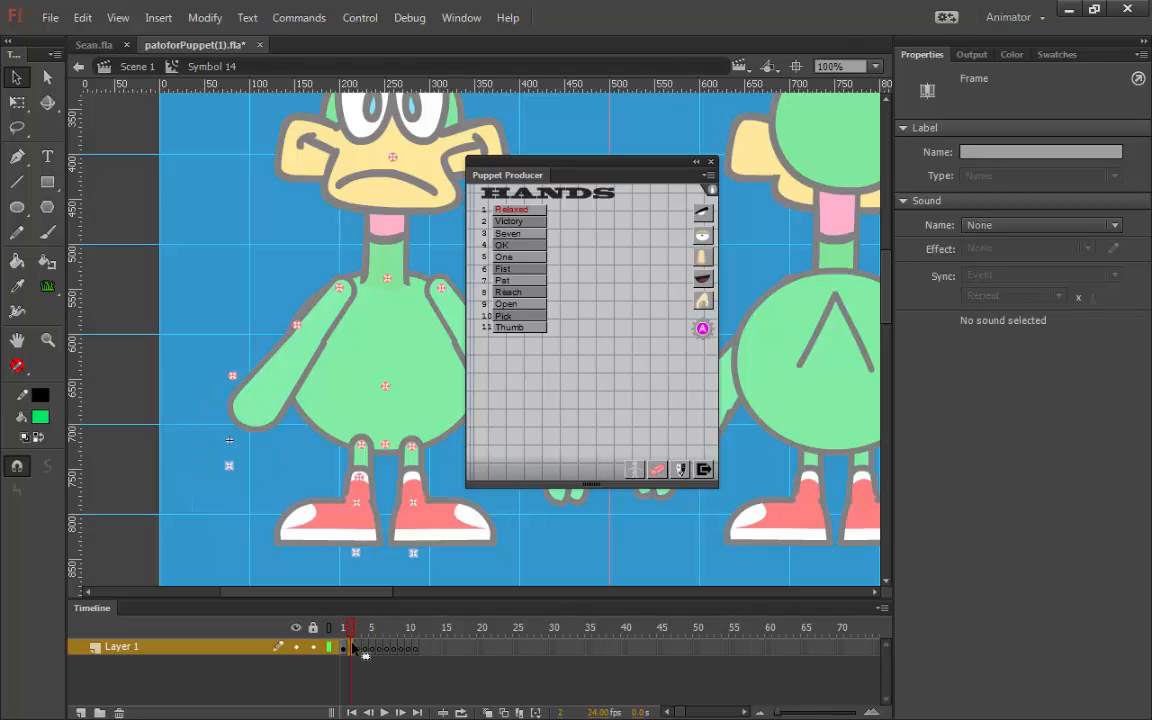
key("ctrl+equal")
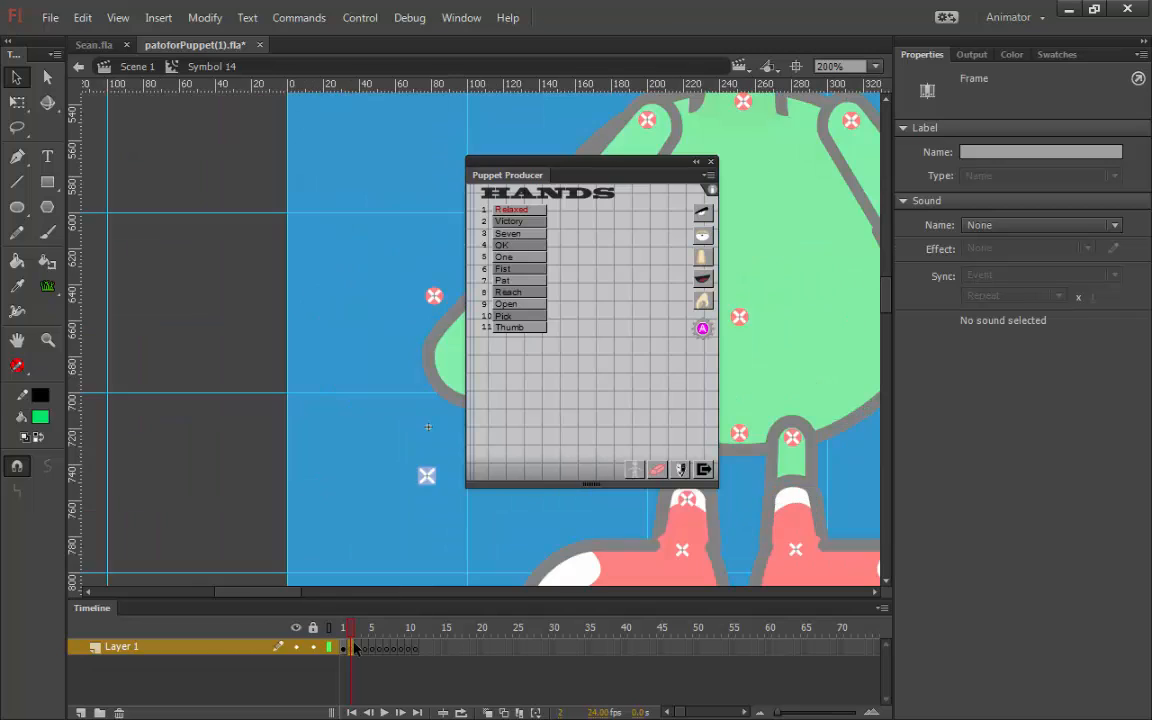
scroll(367, 546, "down", 3)
scroll(367, 546, "right", 4)
left_click(330, 577)
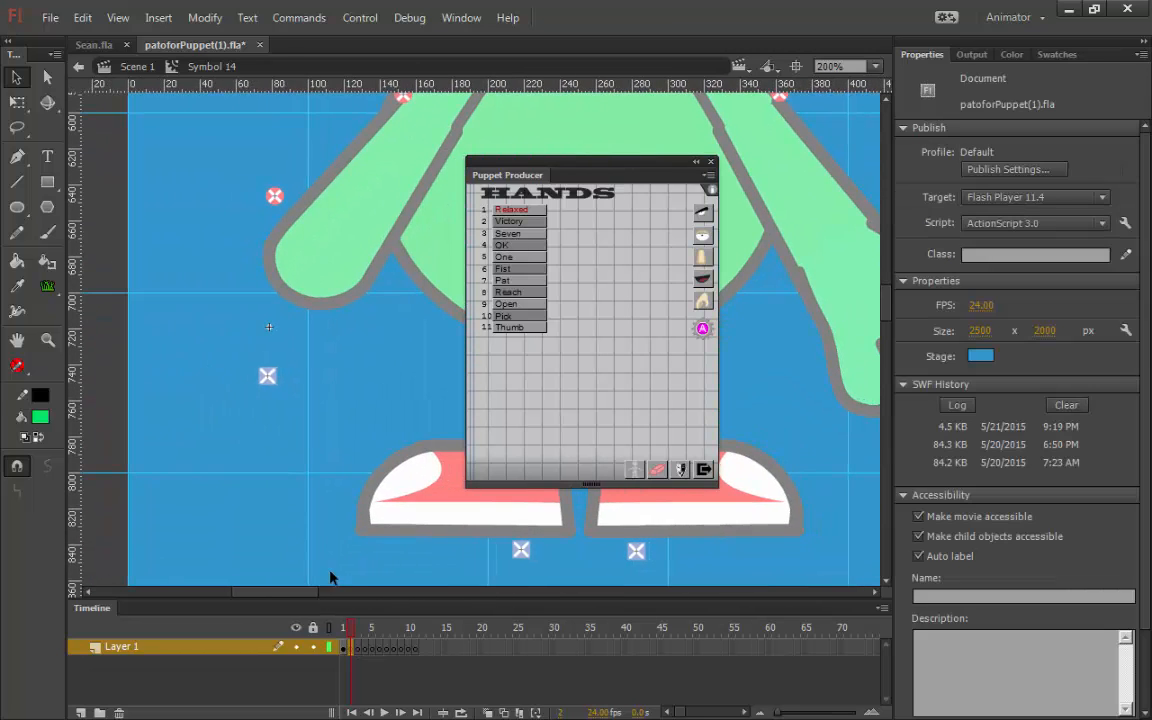
left_click(488, 712)
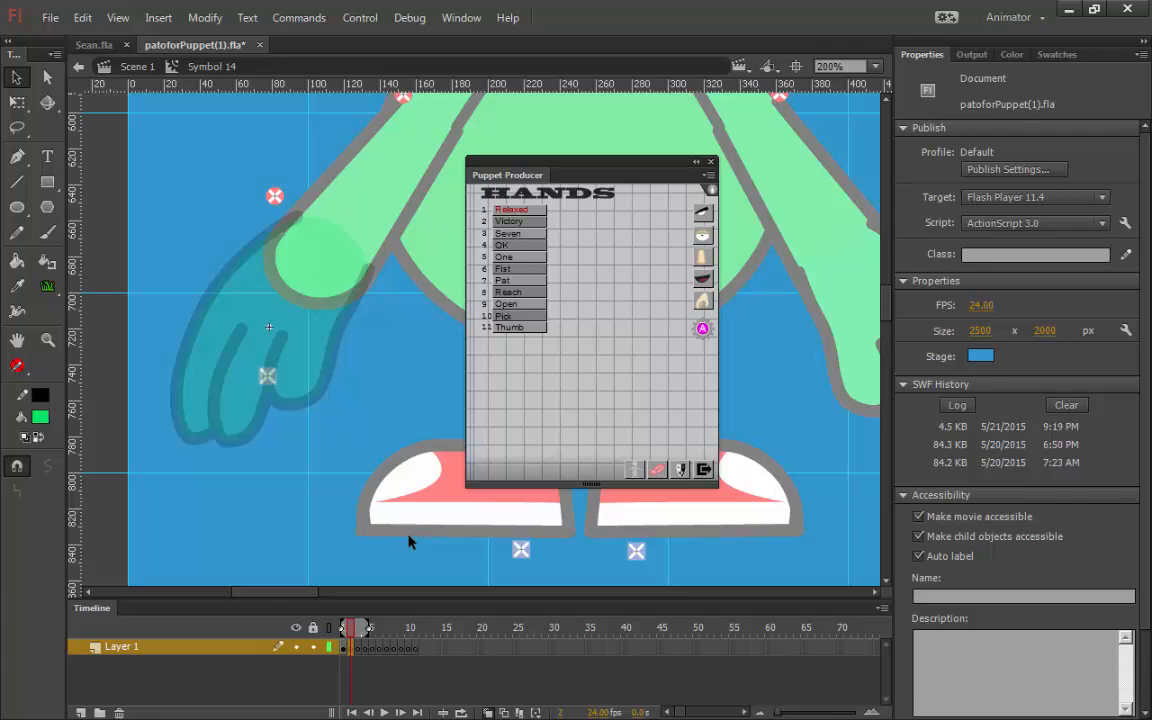
- Set up the Brush tool with a black fill, trying test strokes beside the hand and undoing them
left_click(47, 232)
left_click_drag(411, 263, 395, 348)
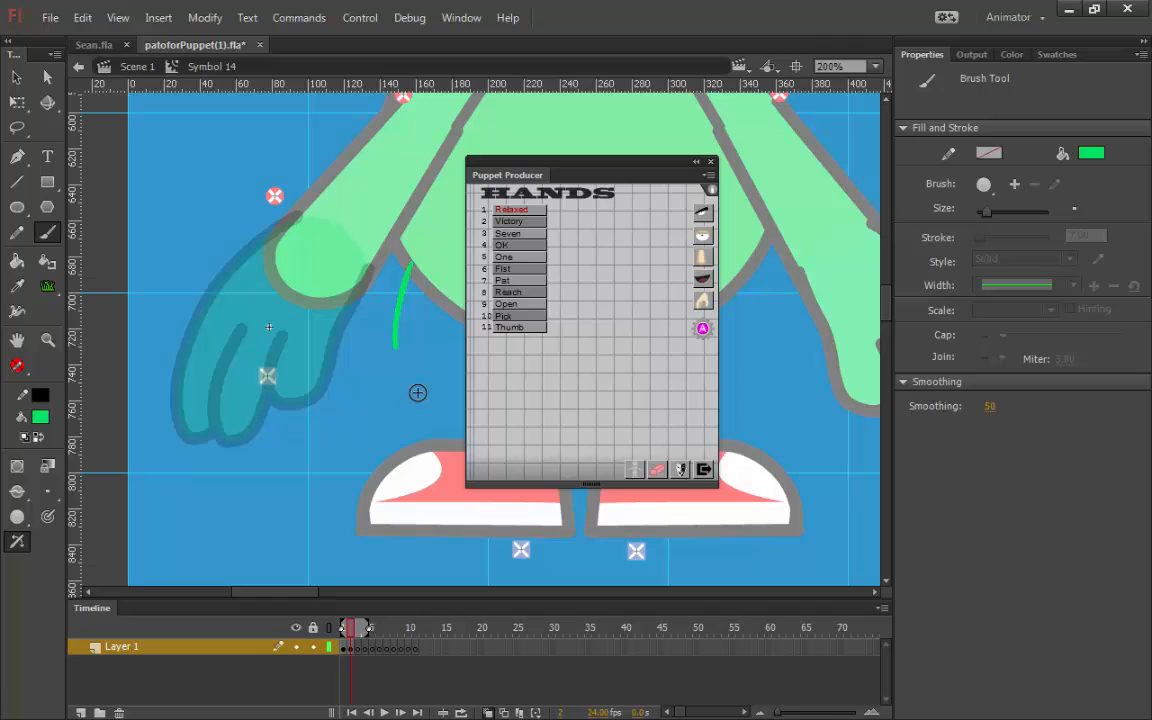
key("ctrl+z")
left_click(40, 440)
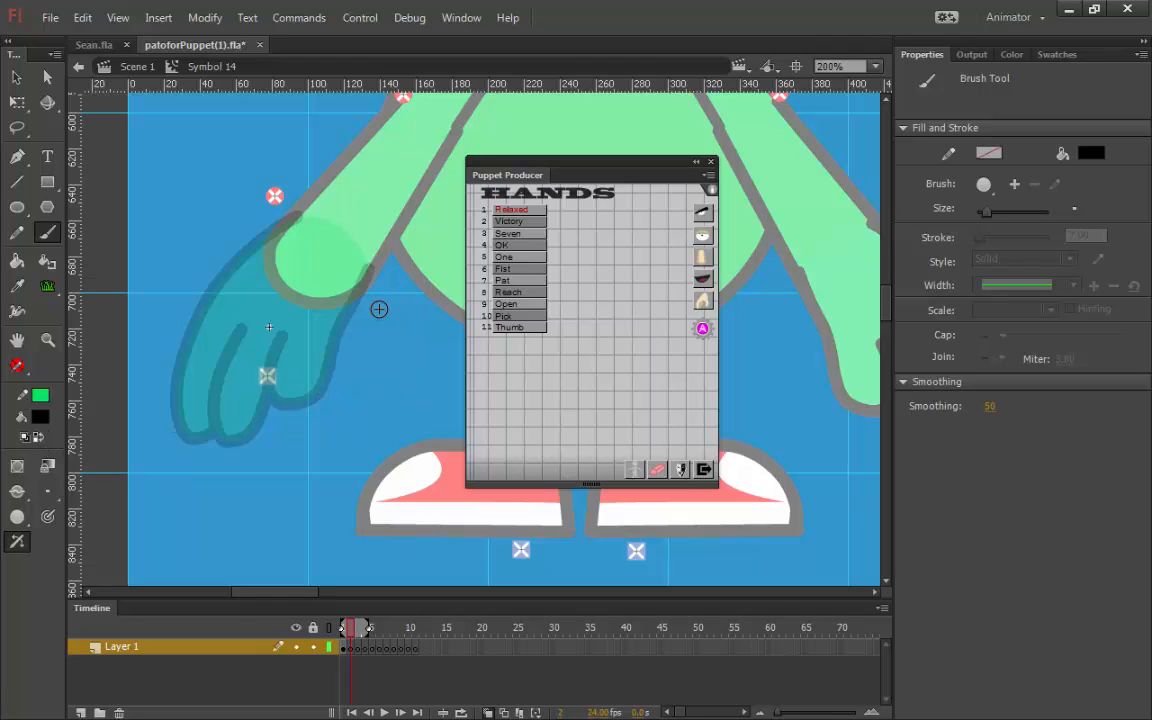
left_click_drag(387, 297, 377, 385)
key("ctrl+z")
- Increase the brush size and draw the black outline of the Victory hand pose on frame 2
left_click(47, 491)
left_click(100, 533)
left_click_drag(406, 246, 393, 328)
key("ctrl+z")
mouse_move(242, 325)
left_mouse_down()
mouse_move(195, 454)
mouse_move(218, 469)
mouse_move(276, 345)
mouse_move(268, 455)
mouse_move(287, 475)
mouse_move(321, 342)
mouse_move(334, 314)
mouse_move(326, 340)
mouse_move(351, 328)
mouse_move(375, 262)
left_mouse_up()
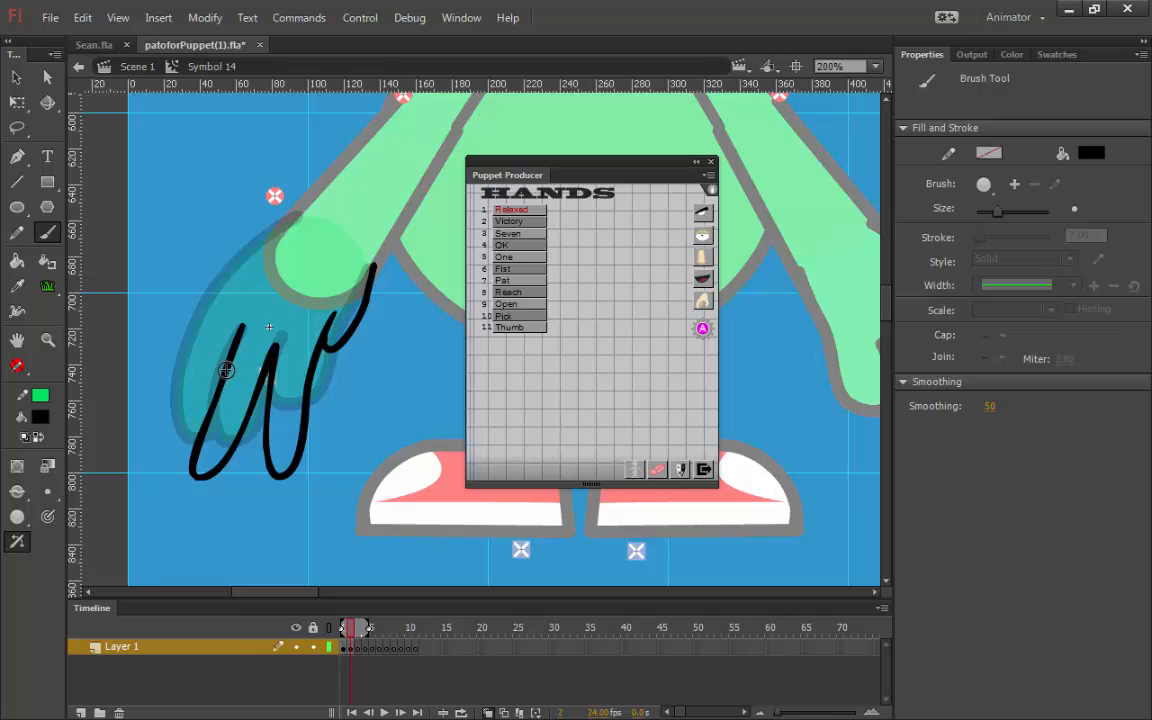
mouse_move(207, 348)
left_mouse_down()
mouse_move(210, 310)
mouse_move(238, 258)
mouse_move(302, 211)
left_mouse_up()
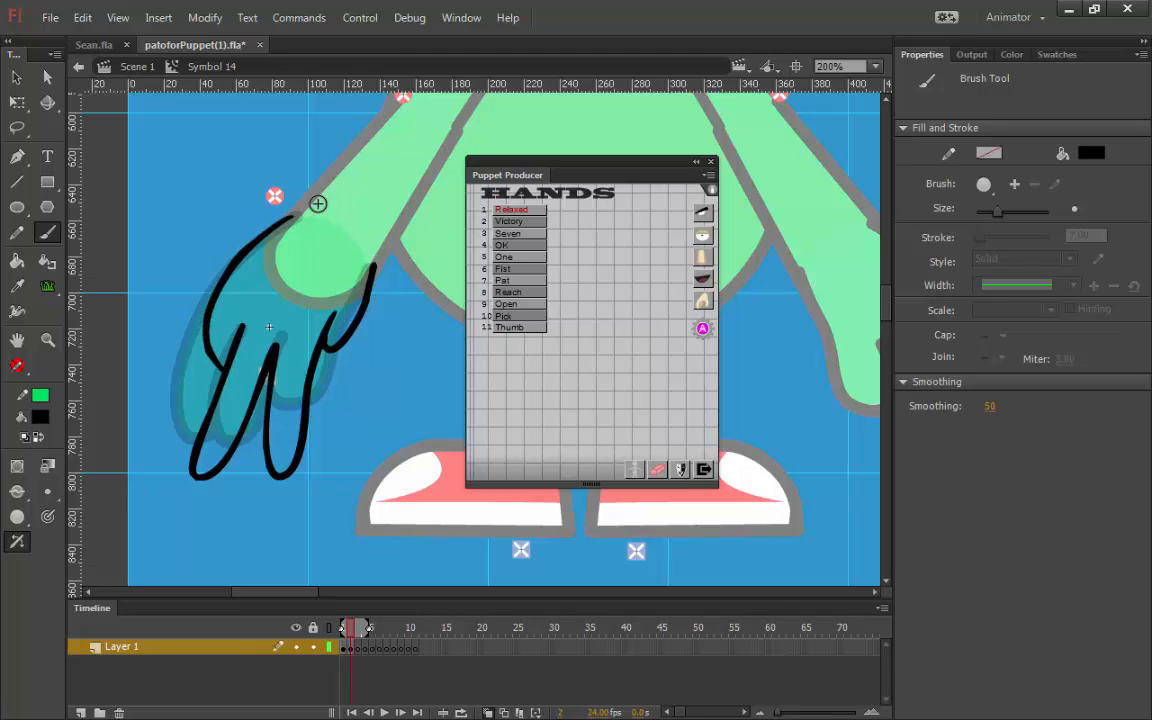
- Limit the onion skin to the previous frame and draw the outline of the Seven hand pose on frame 3
left_click(357, 647)
left_click_drag(377, 628, 351, 630)
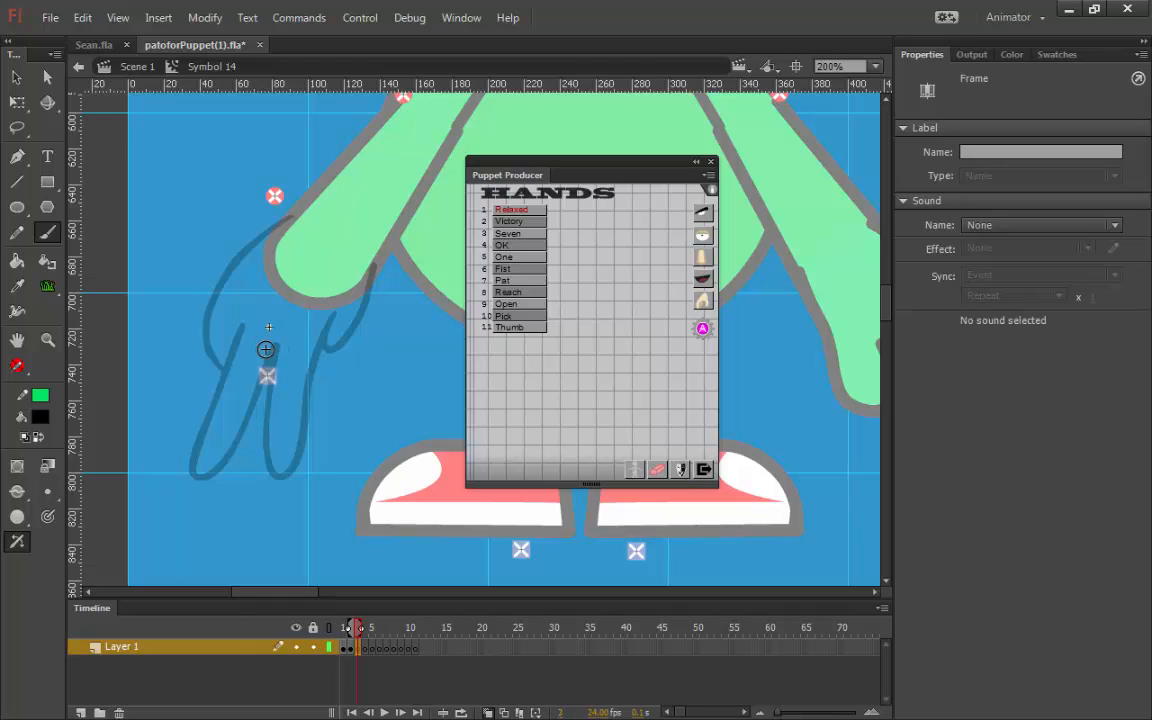
mouse_move(266, 347)
left_mouse_down()
mouse_move(211, 471)
mouse_move(317, 335)
mouse_move(414, 356)
mouse_move(422, 345)
mouse_move(372, 268)
left_mouse_up()
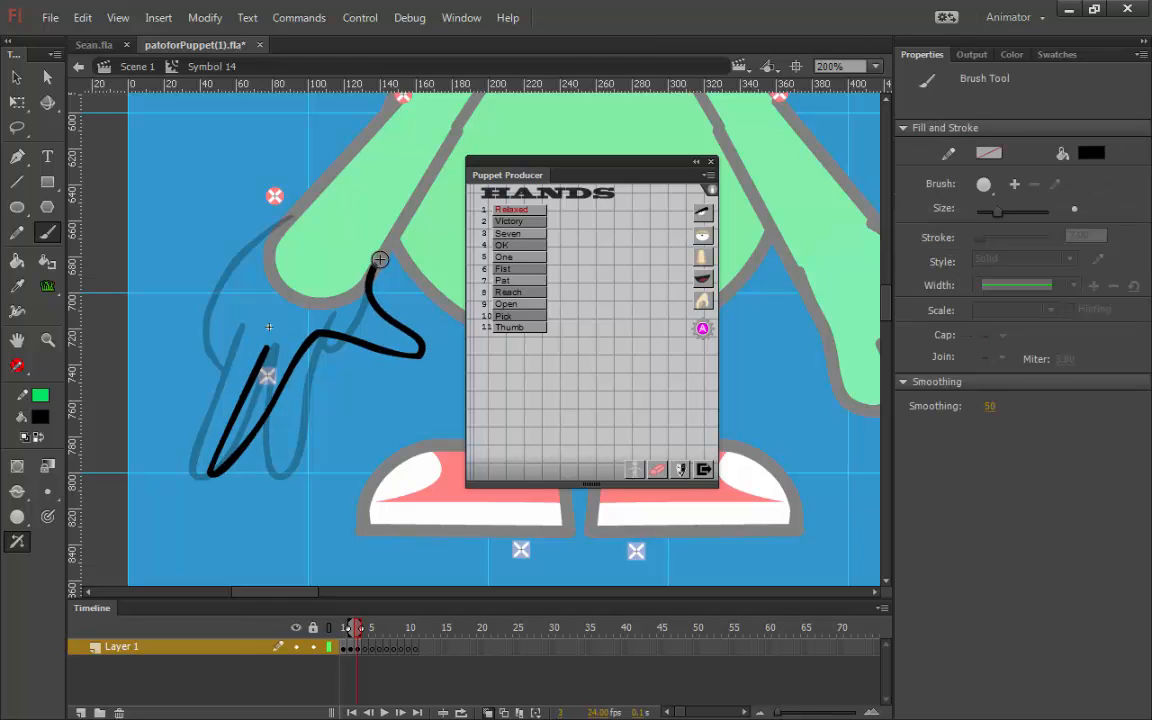
mouse_move(289, 212)
left_mouse_down()
mouse_move(218, 296)
mouse_move(217, 342)
mouse_move(242, 318)
mouse_move(243, 400)
left_mouse_up()
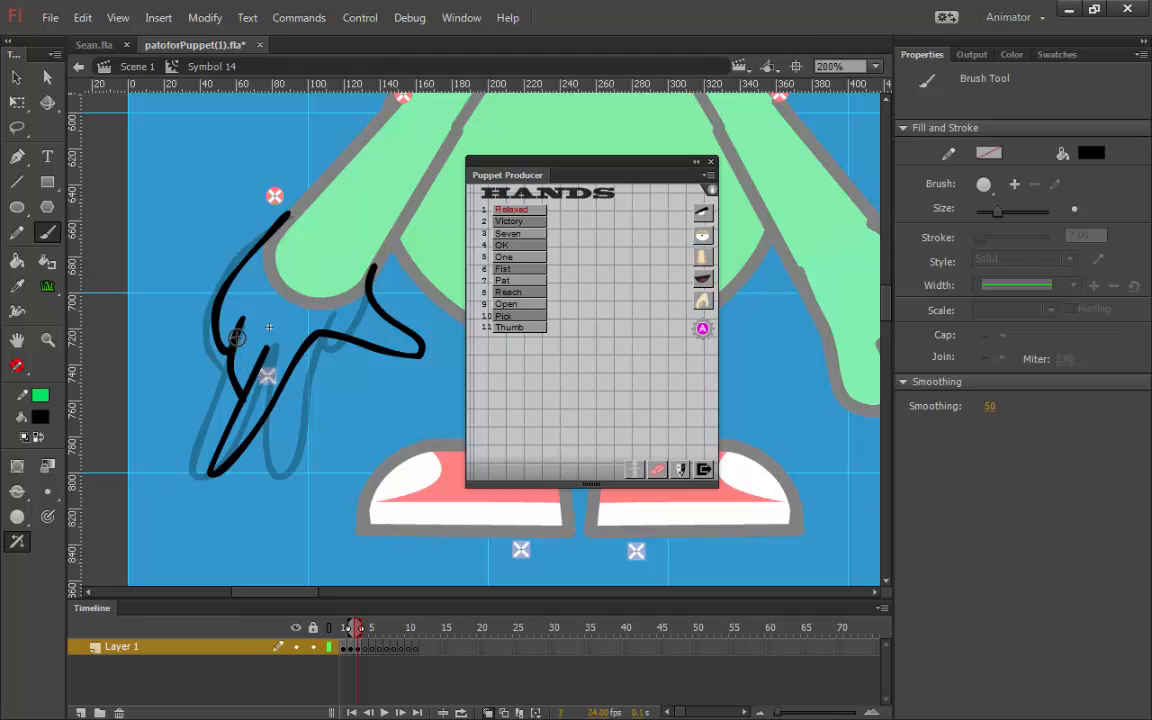
- Draw the black outline of the OK hand pose on frame 4, following the onion-skinned wrist of the previous pose
left_click(367, 648)
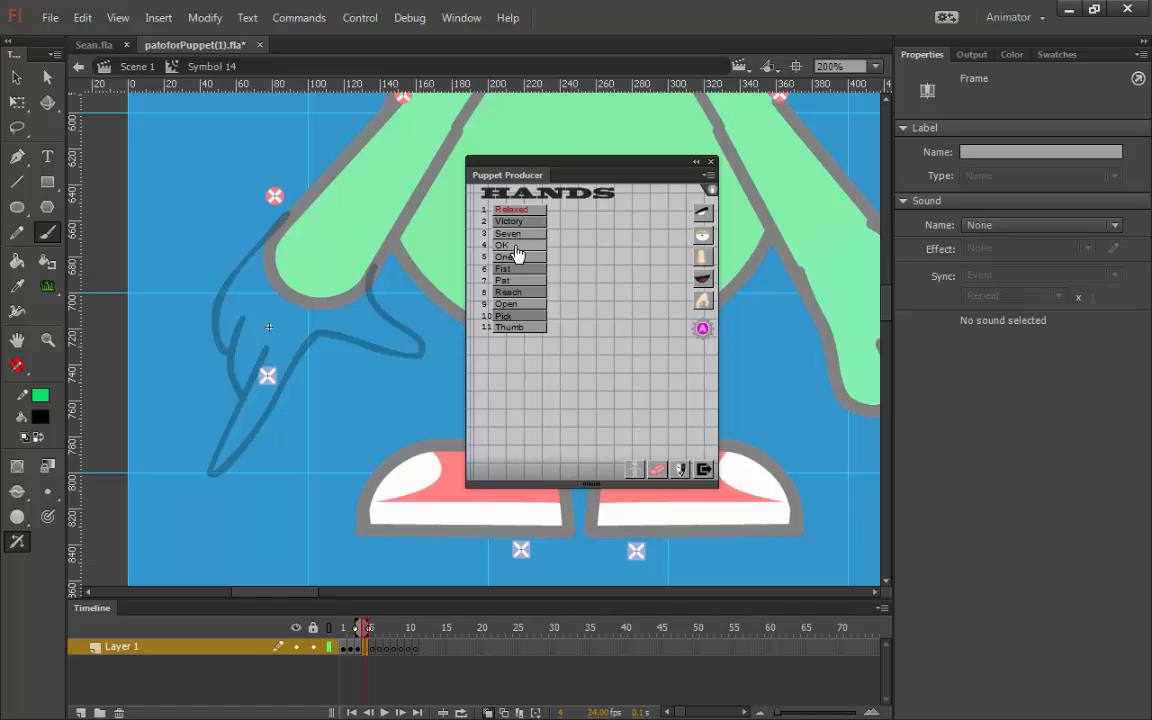
mouse_move(265, 348)
left_mouse_down()
mouse_move(244, 407)
mouse_move(248, 435)
mouse_move(272, 448)
mouse_move(323, 406)
mouse_move(326, 365)
mouse_move(290, 387)
mouse_move(333, 328)
left_mouse_up()
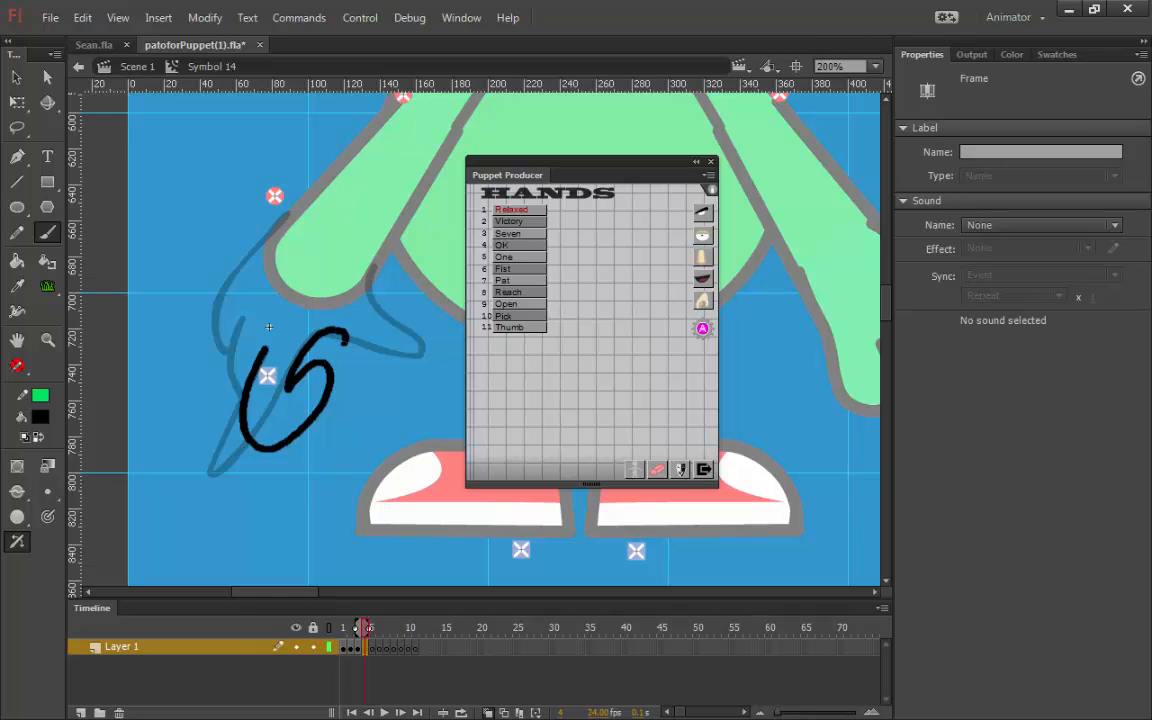
mouse_move(295, 375)
left_mouse_down()
mouse_move(392, 335)
mouse_move(372, 265)
left_mouse_up()
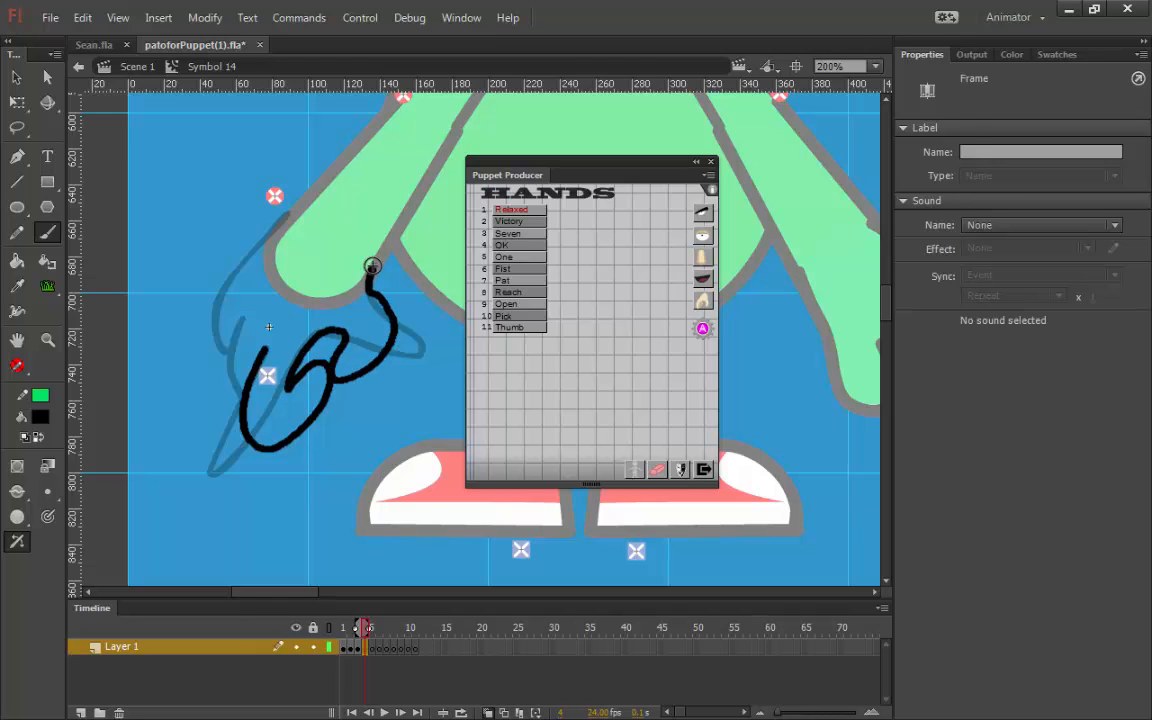
mouse_move(241, 322)
left_mouse_down()
mouse_move(179, 427)
mouse_move(195, 444)
mouse_move(225, 405)
left_mouse_up()
mouse_move(287, 218)
left_mouse_down()
mouse_move(157, 370)
mouse_move(180, 380)
mouse_move(234, 352)
left_mouse_up()
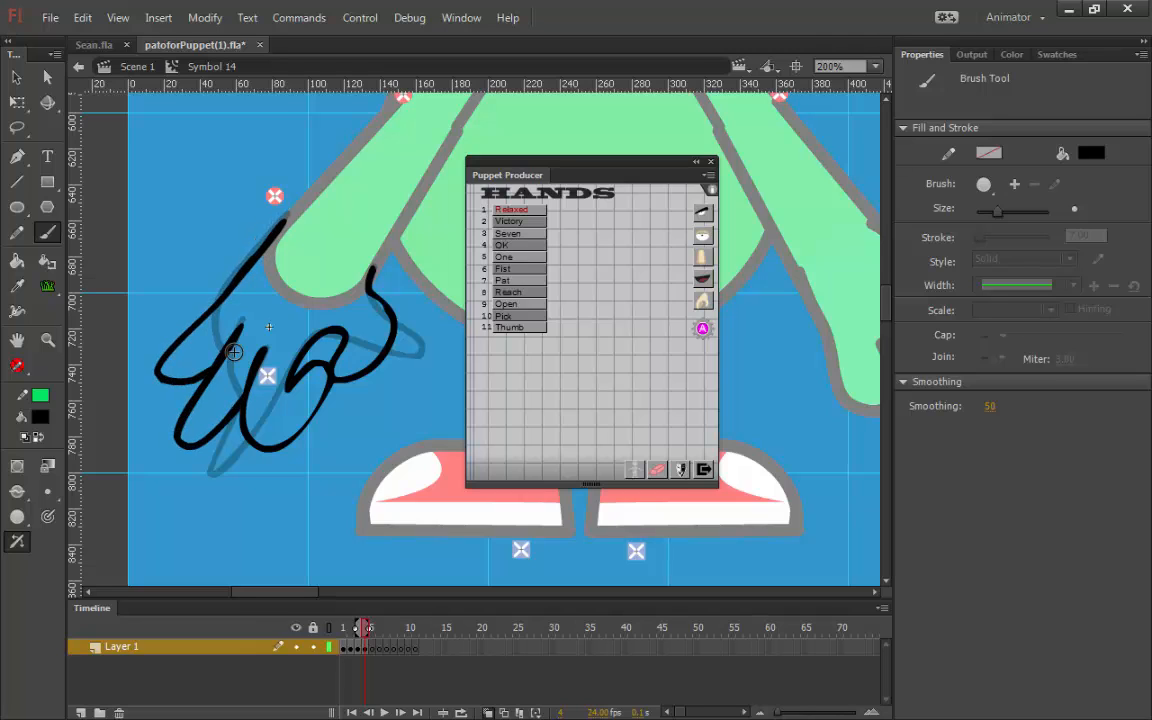
- Draw the outline of the One hand pose on frame 5, with a single finger extended
left_click(372, 648)
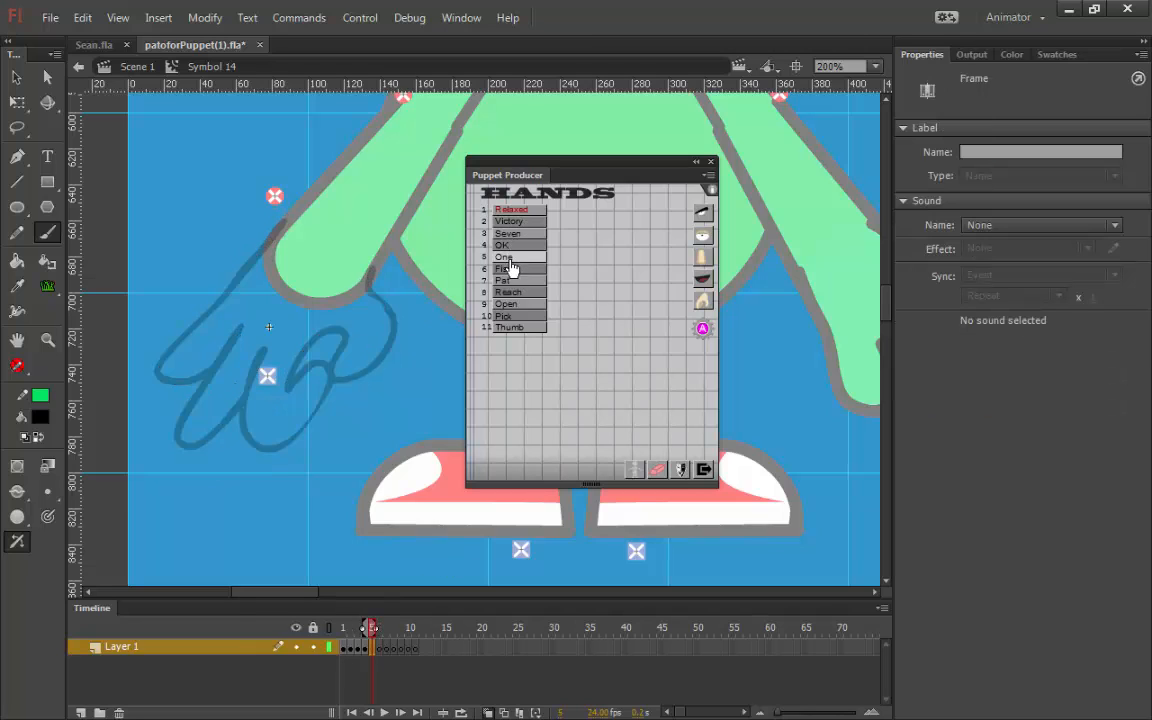
mouse_move(263, 348)
left_mouse_down()
mouse_move(192, 476)
mouse_move(248, 434)
mouse_move(318, 346)
mouse_move(340, 330)
mouse_move(311, 360)
mouse_move(329, 367)
mouse_move(362, 338)
mouse_move(372, 260)
left_mouse_up()
mouse_move(285, 220)
left_mouse_down()
mouse_move(228, 318)
mouse_move(221, 350)
mouse_move(240, 328)
mouse_move(228, 365)
left_mouse_up()
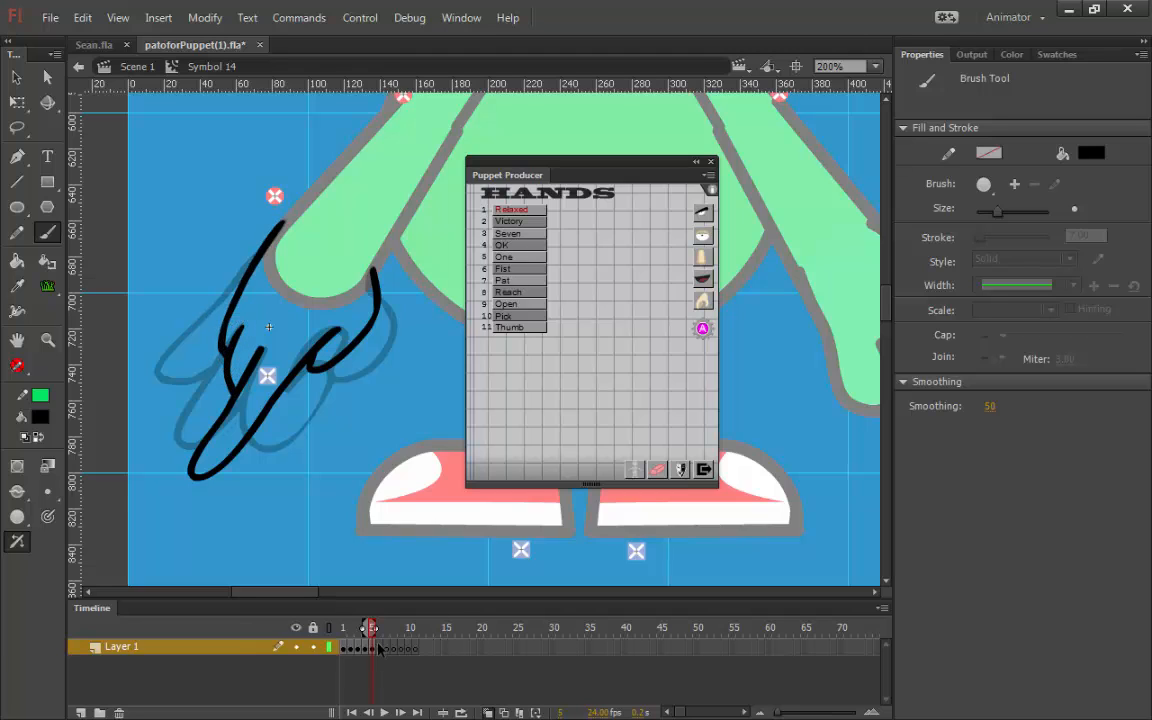
- Draw the outline of the Fist hand pose on frame 6, with all fingers curled under the wrist
left_click(381, 648)
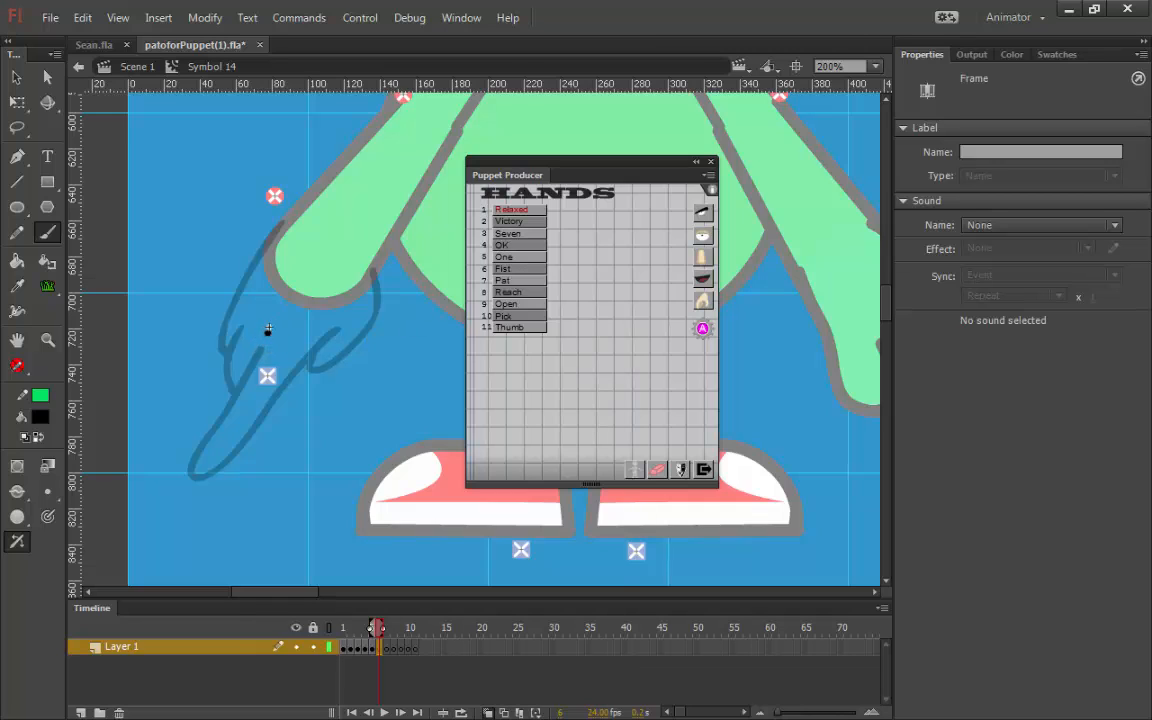
mouse_move(267, 330)
left_mouse_down()
mouse_move(272, 394)
mouse_move(340, 327)
mouse_move(305, 343)
mouse_move(328, 325)
mouse_move(343, 319)
mouse_move(320, 349)
mouse_move(338, 360)
mouse_move(363, 340)
mouse_move(373, 269)
left_mouse_up()
mouse_move(249, 315)
left_mouse_down()
mouse_move(240, 352)
mouse_move(252, 380)
left_mouse_up()
mouse_move(285, 222)
left_mouse_down()
mouse_move(250, 255)
mouse_move(220, 325)
mouse_move(232, 350)
left_mouse_up()
- Draw the outline of the Pat hand pose on frame 7, with the fingers and thumb extended downward
key("F7")
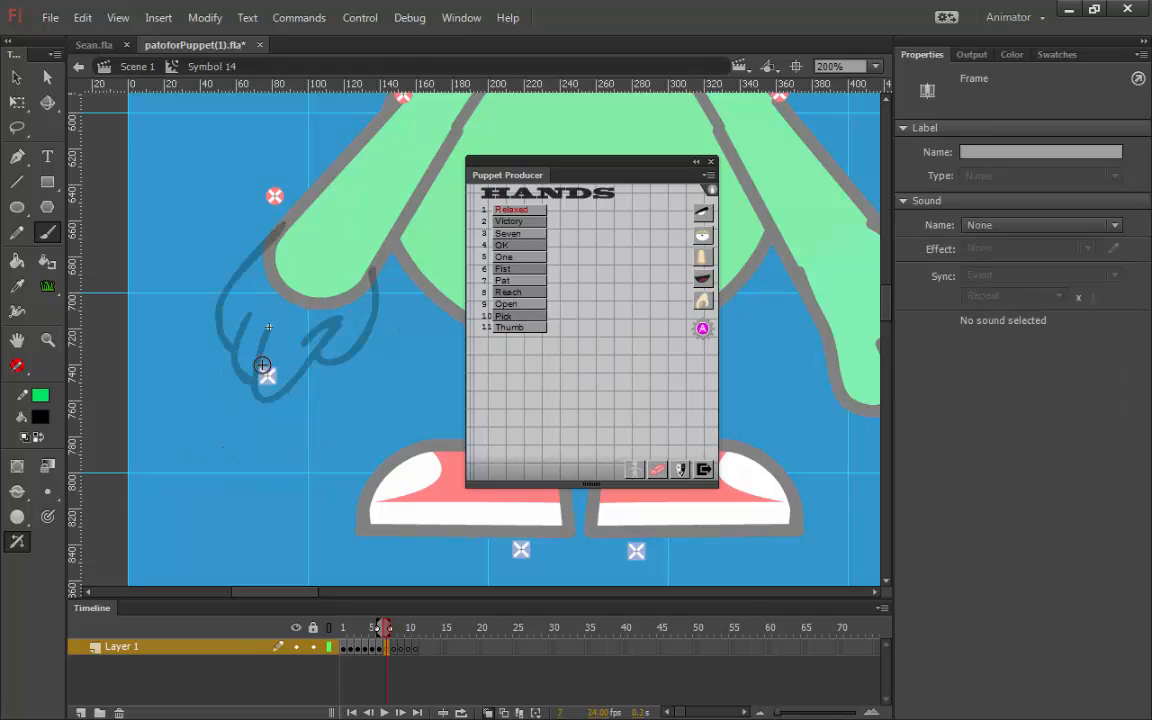
mouse_move(269, 327)
left_mouse_down()
mouse_move(188, 458)
mouse_move(325, 322)
mouse_move(238, 335)
mouse_move(176, 406)
mouse_move(178, 442)
mouse_move(190, 392)
left_mouse_up()
mouse_move(278, 224)
left_mouse_down()
mouse_move(152, 322)
mouse_move(128, 362)
mouse_move(190, 335)
left_mouse_up()
left_click_drag(376, 272, 343, 357)
left_click_drag(303, 403, 287, 312)
- Draw the outline of the Reach hand pose on frame 8 with spread, bent fingers, undoing the first finger stroke and redrawing it
left_click(400, 649)
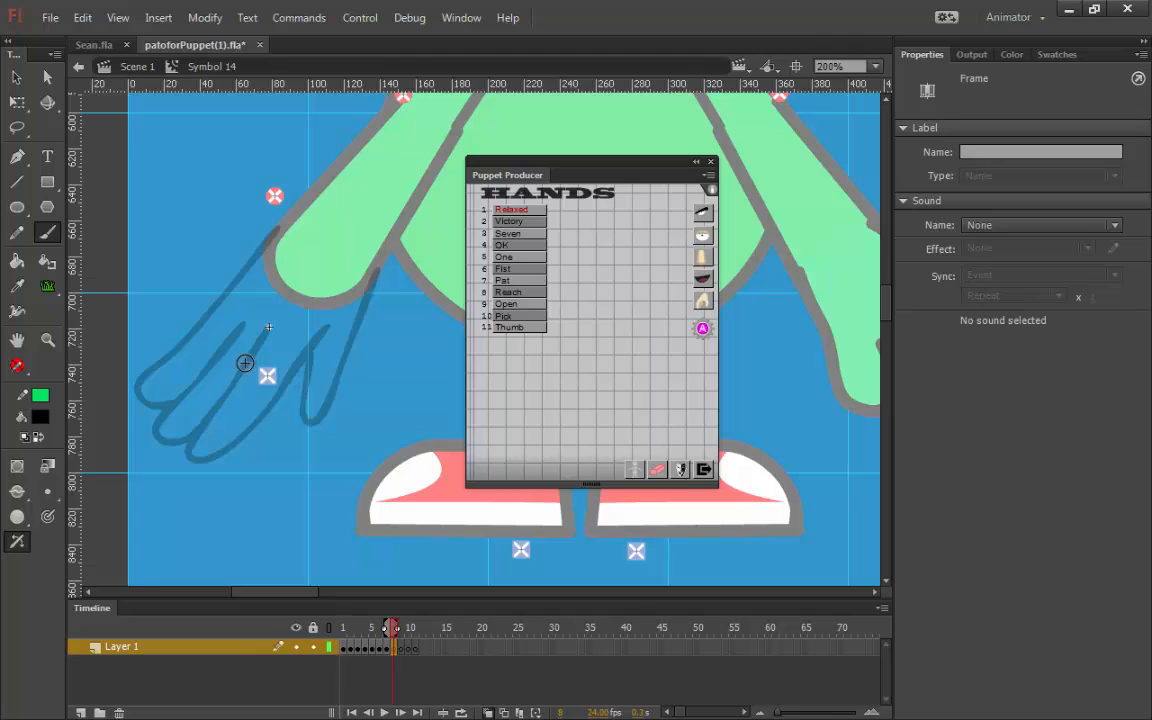
mouse_move(243, 365)
left_mouse_down()
mouse_move(196, 444)
mouse_move(225, 492)
mouse_move(253, 428)
left_mouse_up()
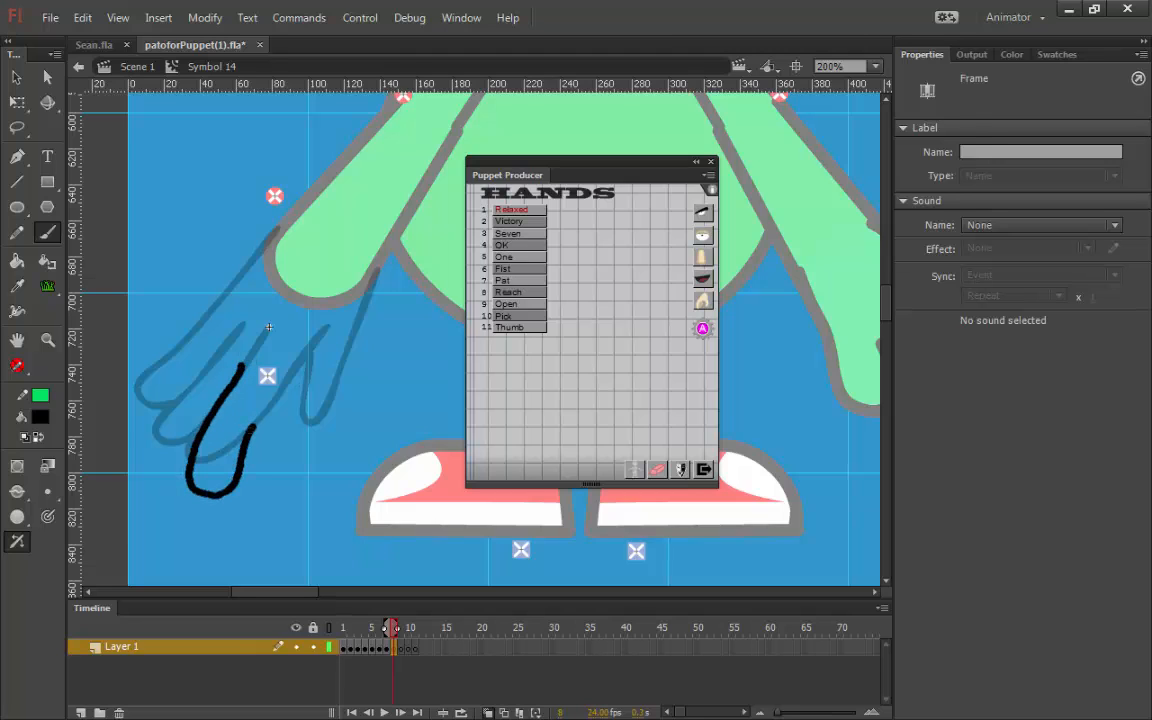
key("ctrl+z")
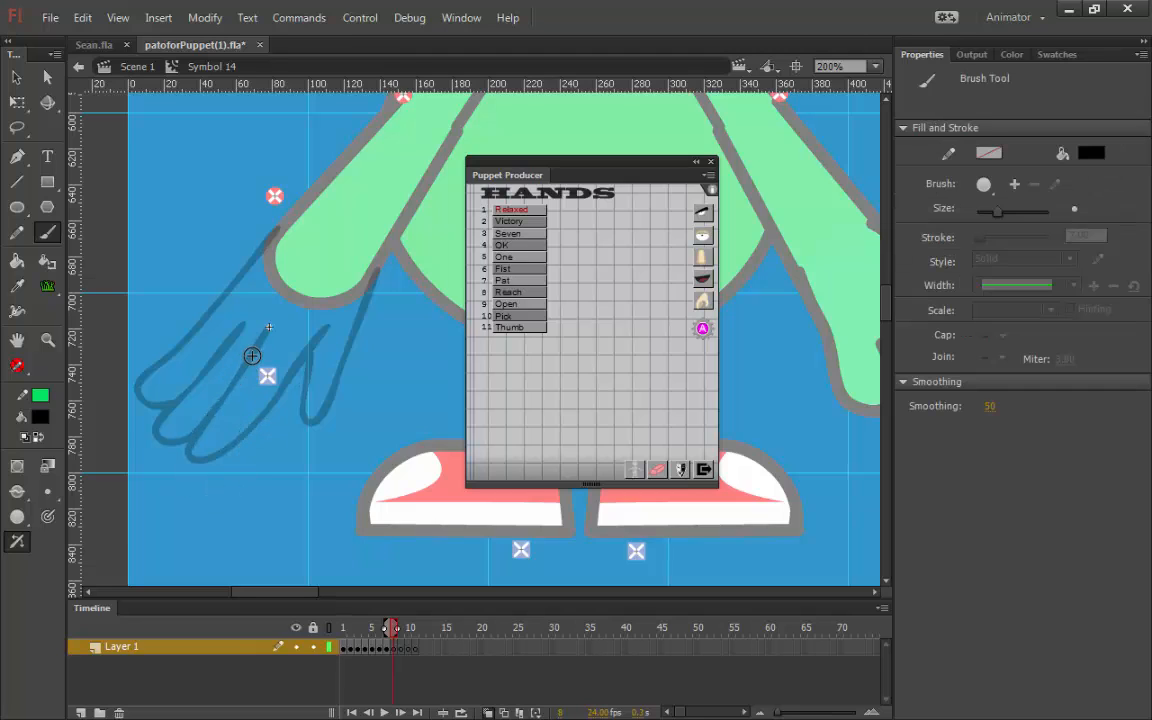
mouse_move(252, 356)
left_mouse_down()
mouse_move(191, 459)
mouse_move(204, 513)
mouse_move(242, 509)
mouse_move(268, 484)
mouse_move(277, 451)
mouse_move(240, 455)
mouse_move(265, 400)
mouse_move(322, 392)
left_mouse_up()
mouse_move(337, 435)
left_mouse_down()
mouse_move(369, 387)
mouse_move(354, 320)
mouse_move(374, 270)
left_mouse_up()
mouse_move(232, 330)
left_mouse_down()
mouse_move(152, 411)
mouse_move(140, 474)
mouse_move(160, 486)
mouse_move(184, 433)
mouse_move(220, 400)
left_mouse_up()
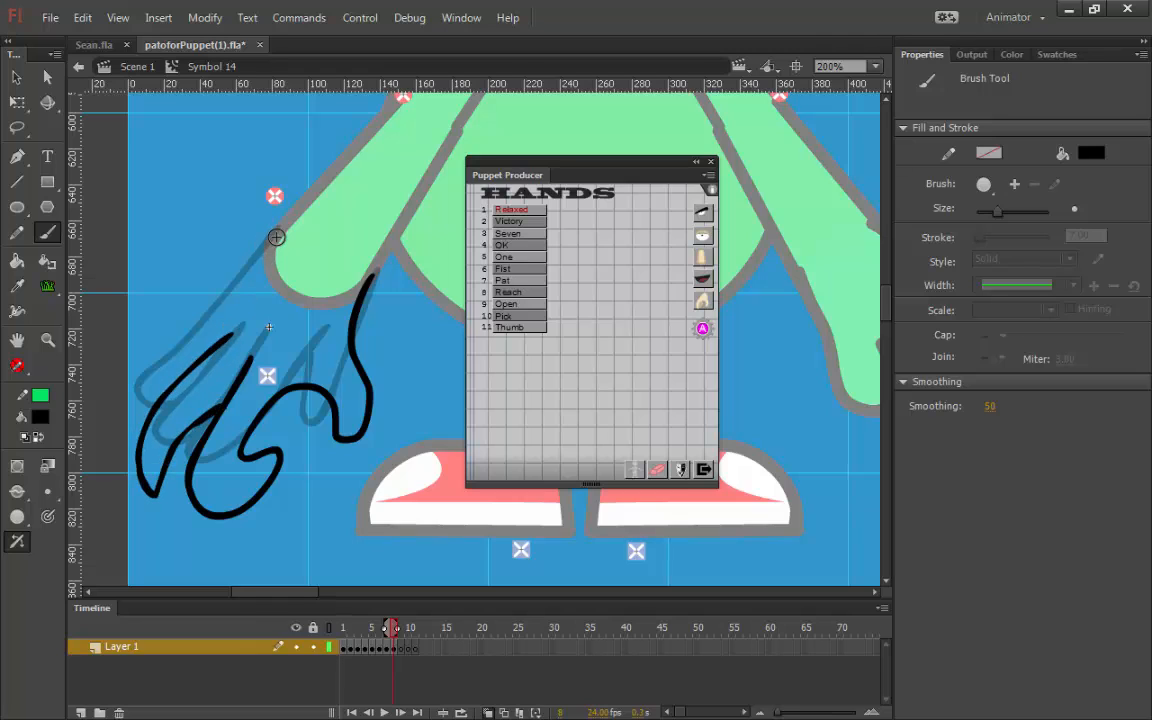
left_click_drag(278, 232, 133, 340)
mouse_move(110, 393)
left_mouse_down()
mouse_move(140, 367)
mouse_move(186, 378)
left_mouse_up()
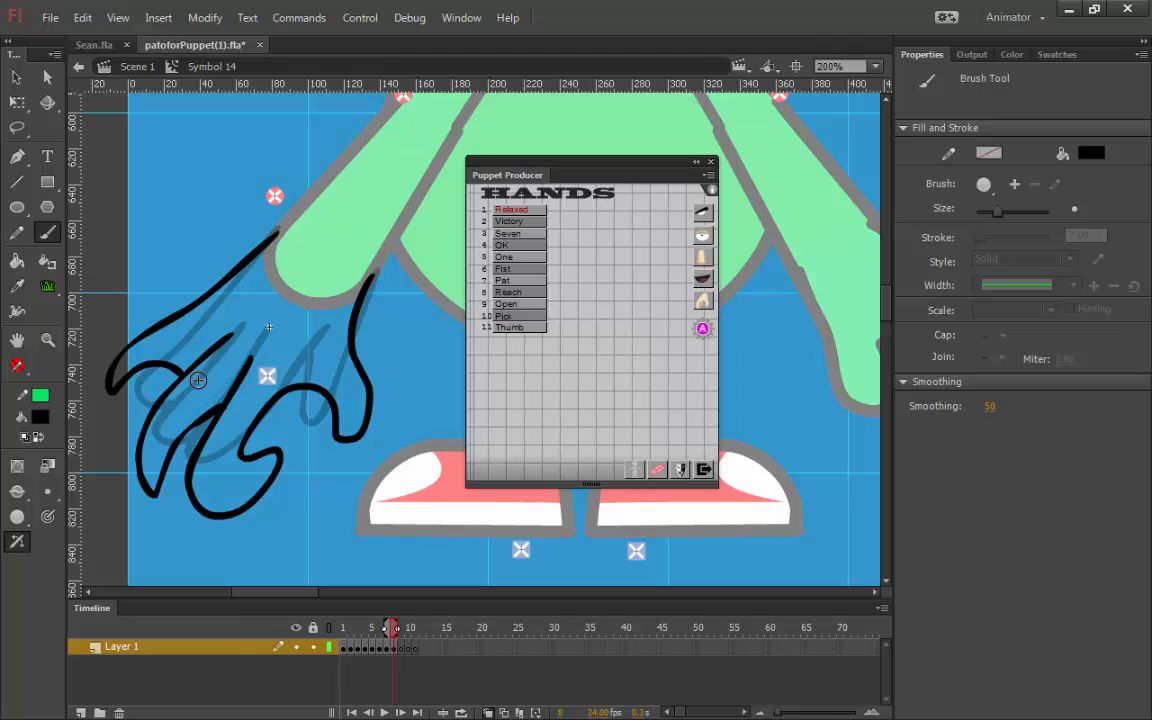
- Draw the outline of the Open hand pose on frame 9, with the fingers and thumb spread wide
left_click(401, 646)
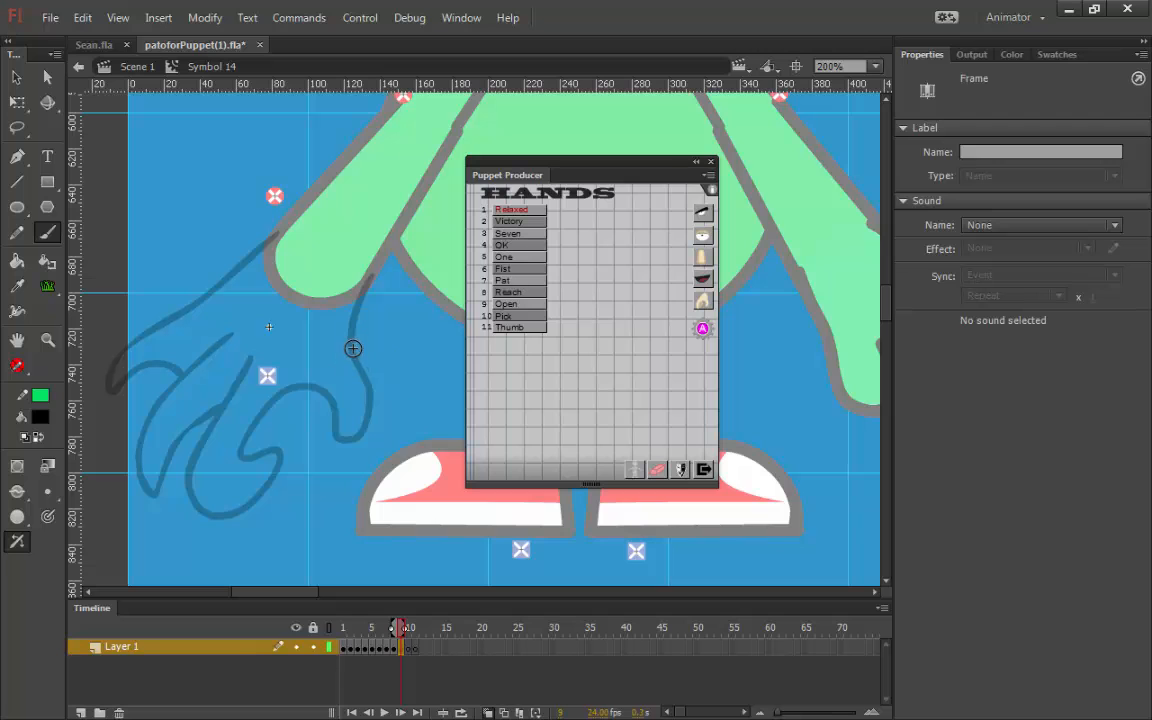
key("space")
mouse_move(354, 330)
left_mouse_down()
mouse_move(401, 350)
mouse_move(425, 344)
mouse_move(406, 345)
left_mouse_up()
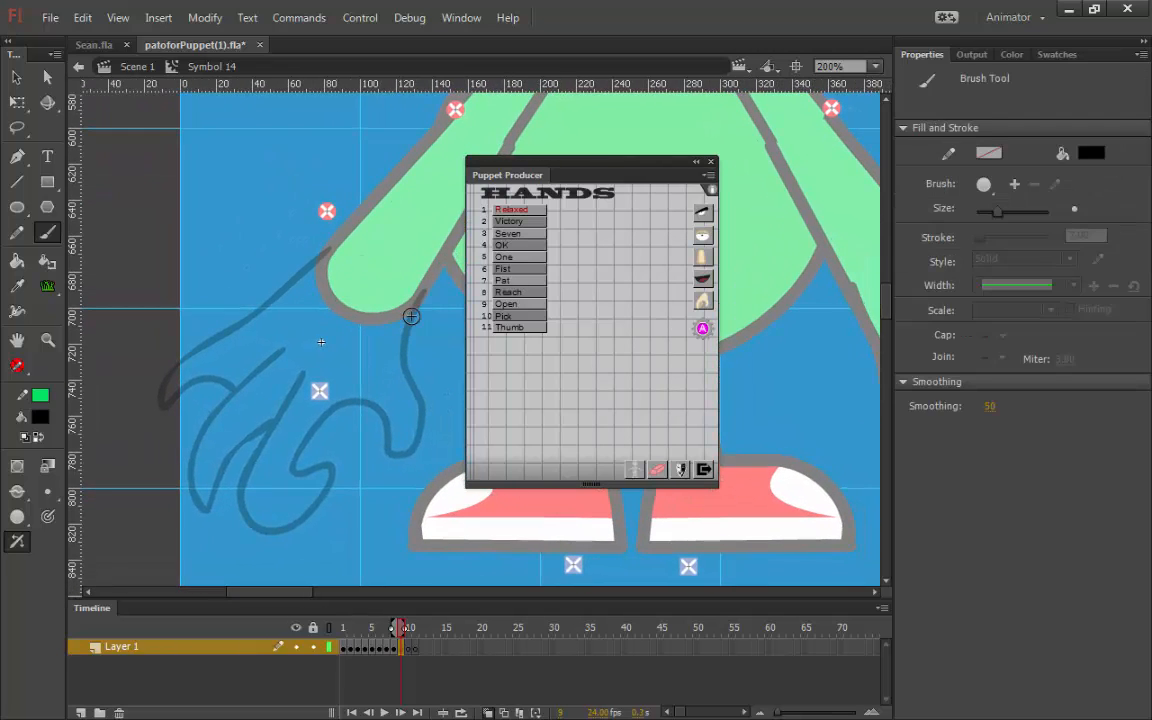
mouse_move(421, 292)
left_mouse_down()
mouse_move(438, 364)
mouse_move(466, 396)
mouse_move(458, 410)
mouse_move(372, 389)
mouse_move(346, 518)
mouse_move(329, 520)
mouse_move(314, 393)
mouse_move(188, 490)
mouse_move(182, 453)
mouse_move(264, 366)
mouse_move(257, 350)
mouse_move(141, 331)
mouse_move(167, 303)
mouse_move(265, 305)
mouse_move(333, 248)
left_mouse_up()
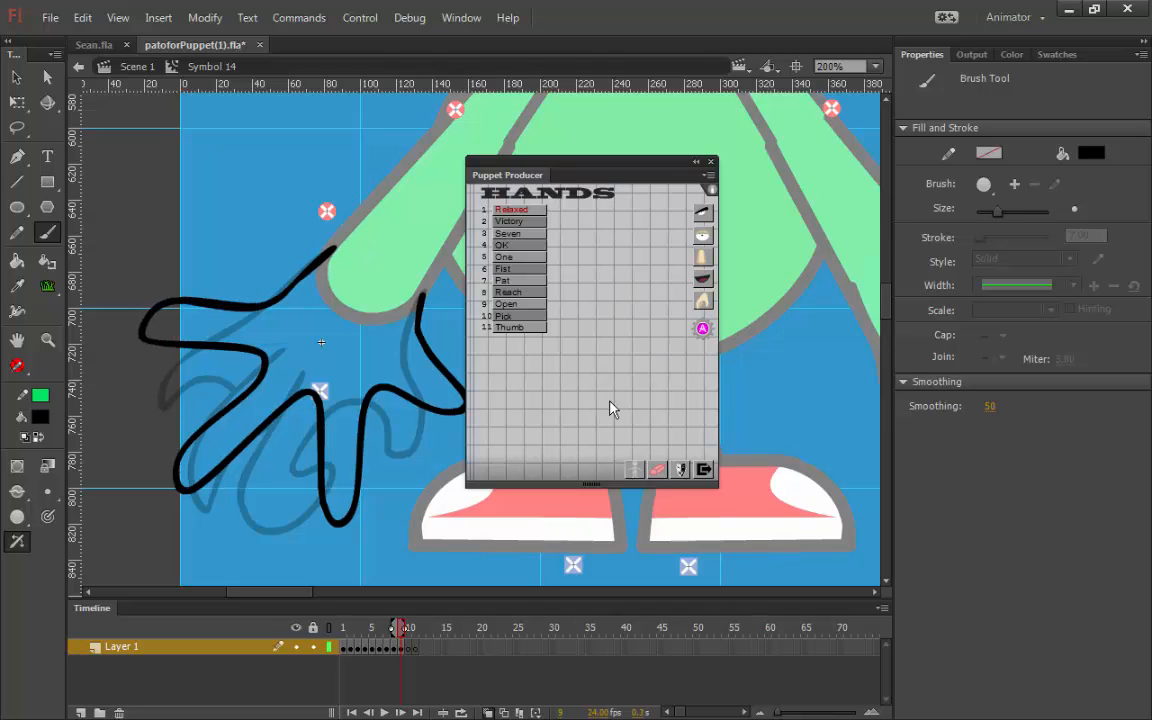
- Draw the outline of the Pick hand pose on frame 10, with the thumb and index finger meeting
left_click(408, 650)
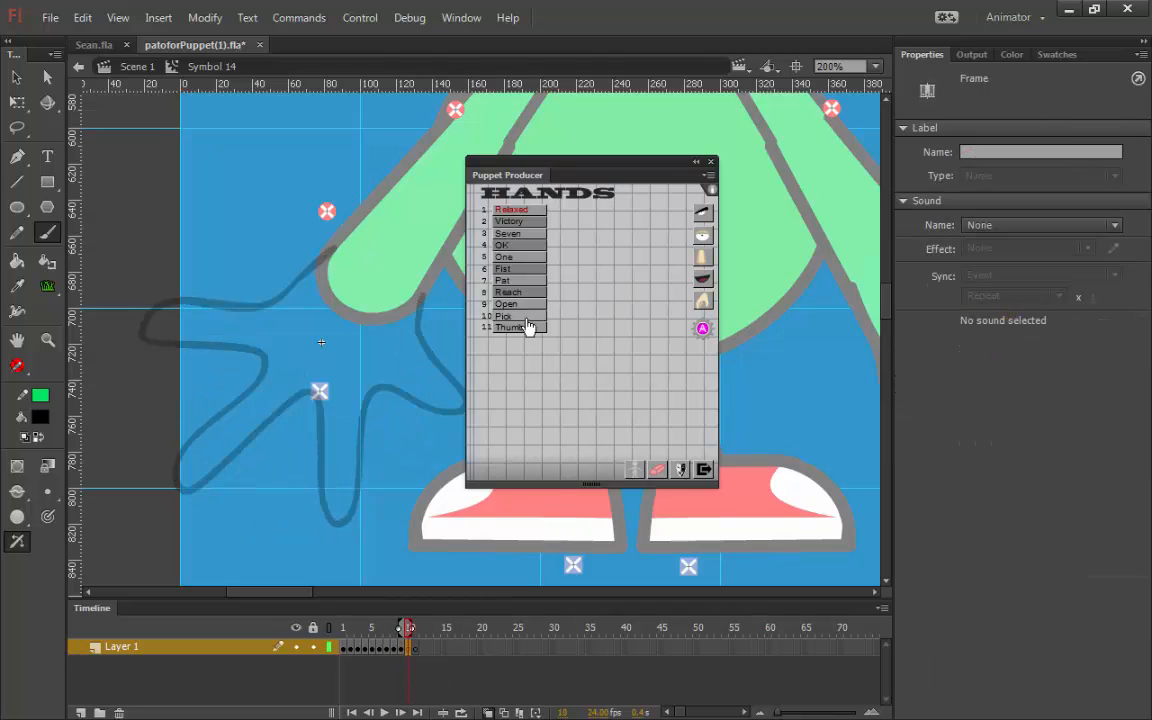
left_click_drag(419, 375, 347, 347)
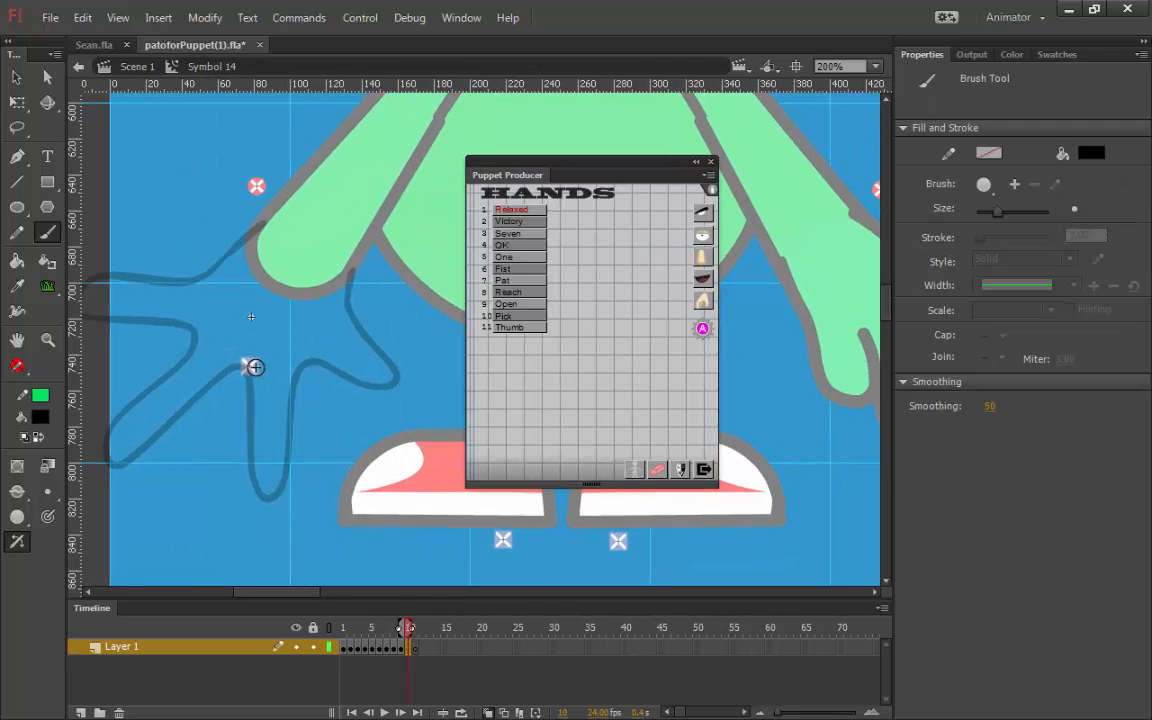
mouse_move(241, 374)
left_mouse_down()
mouse_move(238, 453)
mouse_move(283, 435)
mouse_move(318, 368)
mouse_move(302, 370)
mouse_move(280, 404)
mouse_move(272, 424)
mouse_move(316, 352)
left_mouse_up()
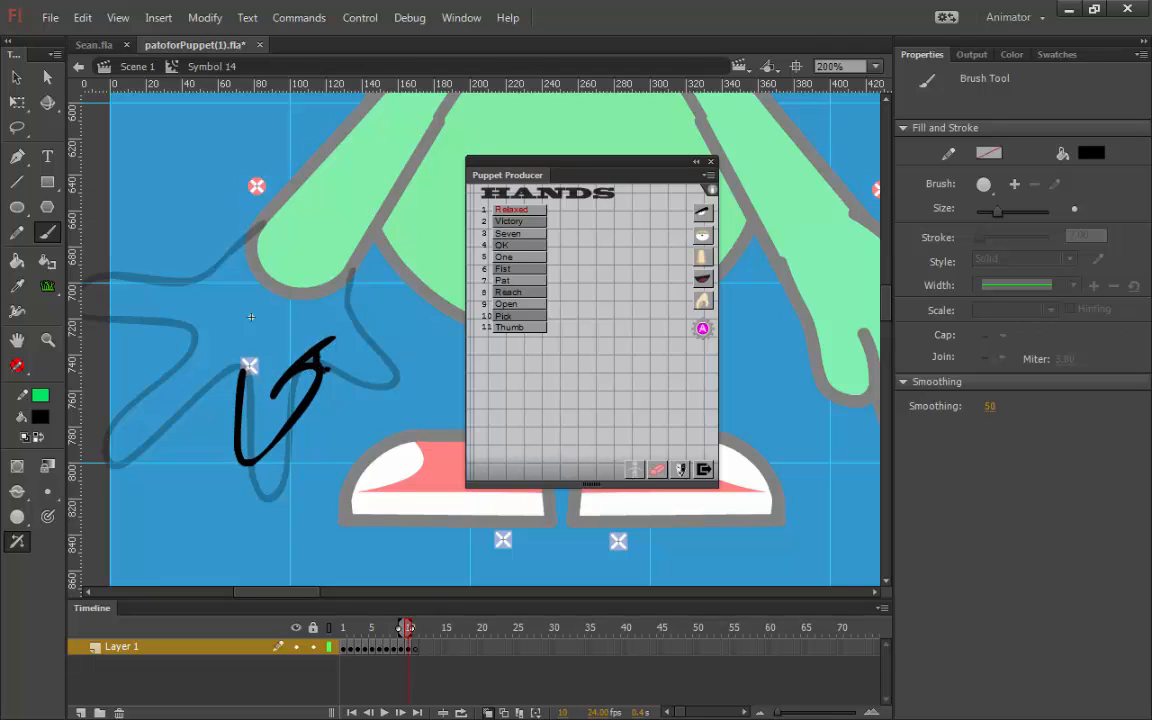
left_click_drag(347, 296, 357, 258)
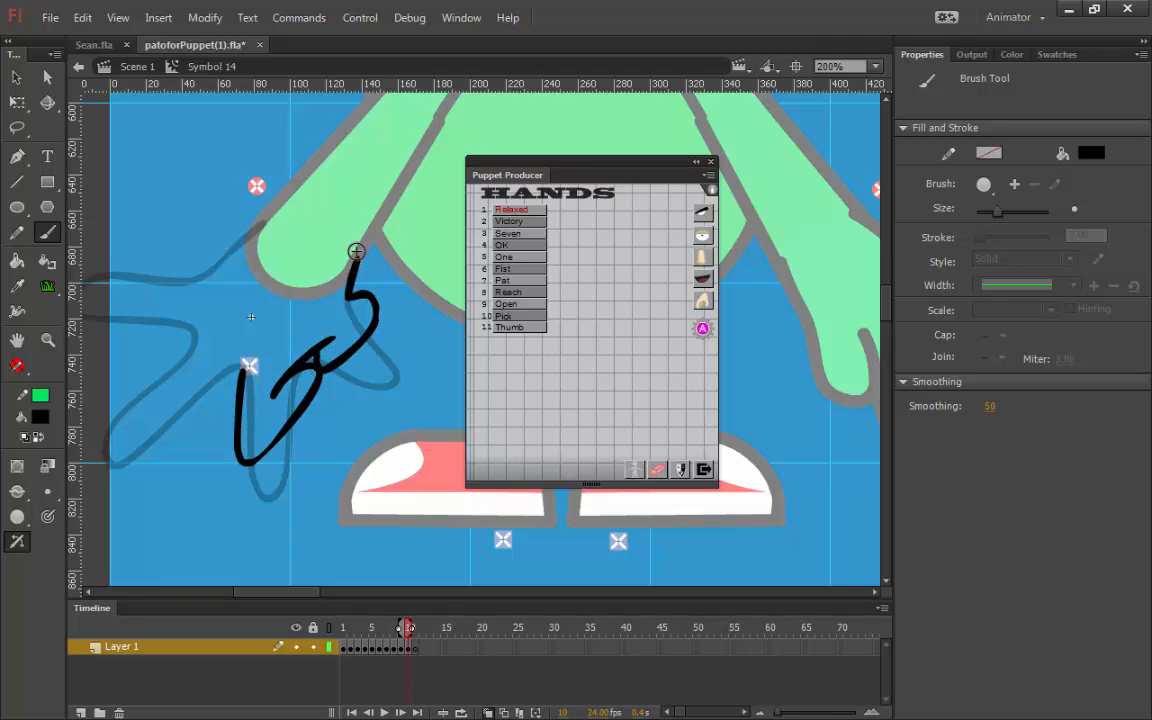
mouse_move(251, 317)
left_mouse_down()
mouse_move(315, 294)
mouse_move(250, 405)
mouse_move(285, 345)
left_mouse_up()
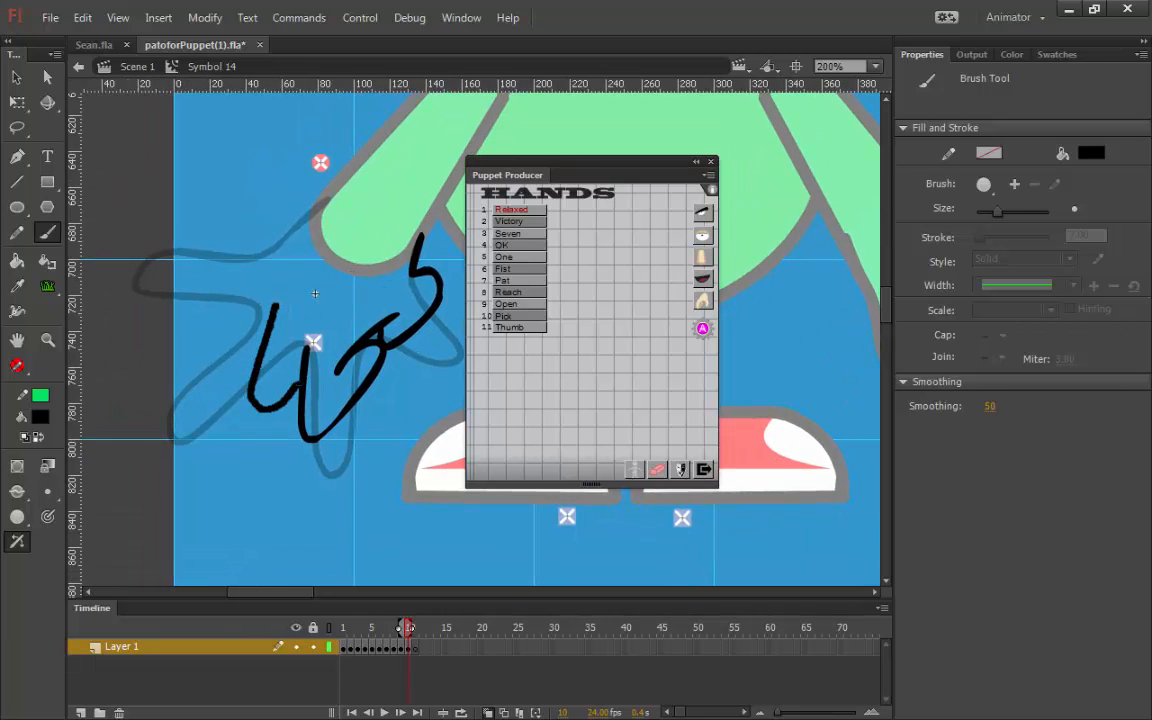
mouse_move(322, 198)
left_mouse_down()
mouse_move(232, 347)
mouse_move(250, 356)
mouse_move(271, 333)
left_mouse_up()
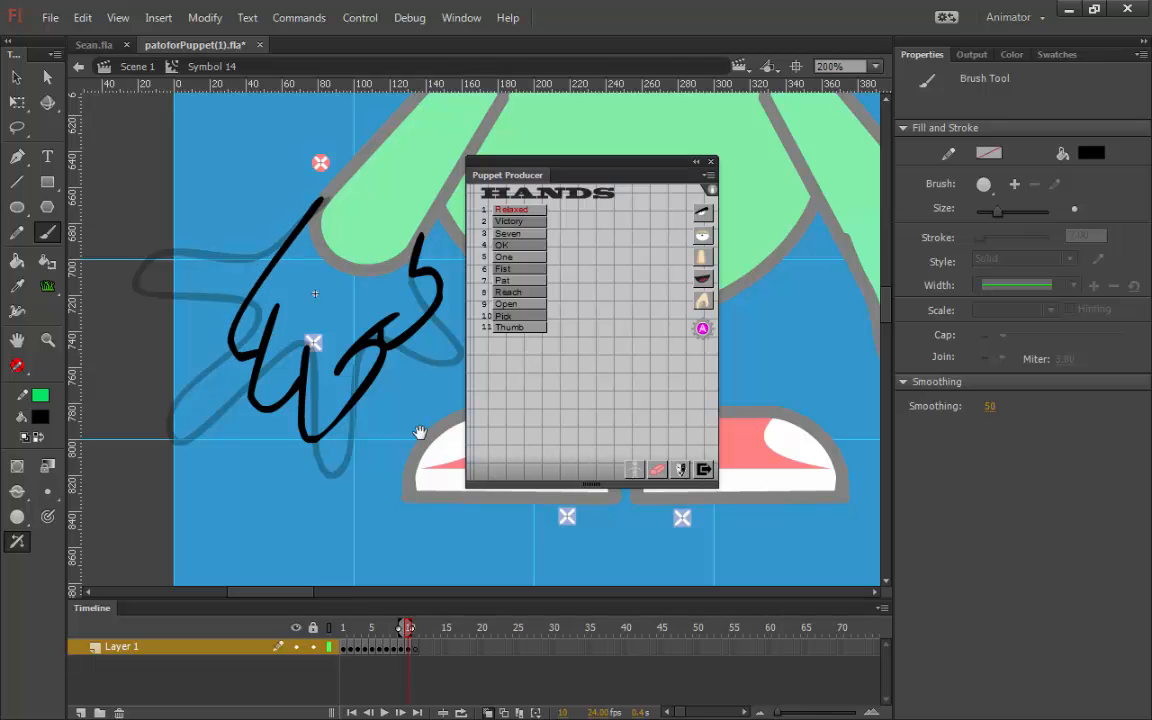
- Draw the outline of the Thumb hand pose on frame 11, with the thumb extended and the other fingers curled
mouse_move(420, 432)
left_mouse_down()
mouse_move(303, 380)
mouse_move(312, 375)
left_mouse_up()
left_click(417, 648)
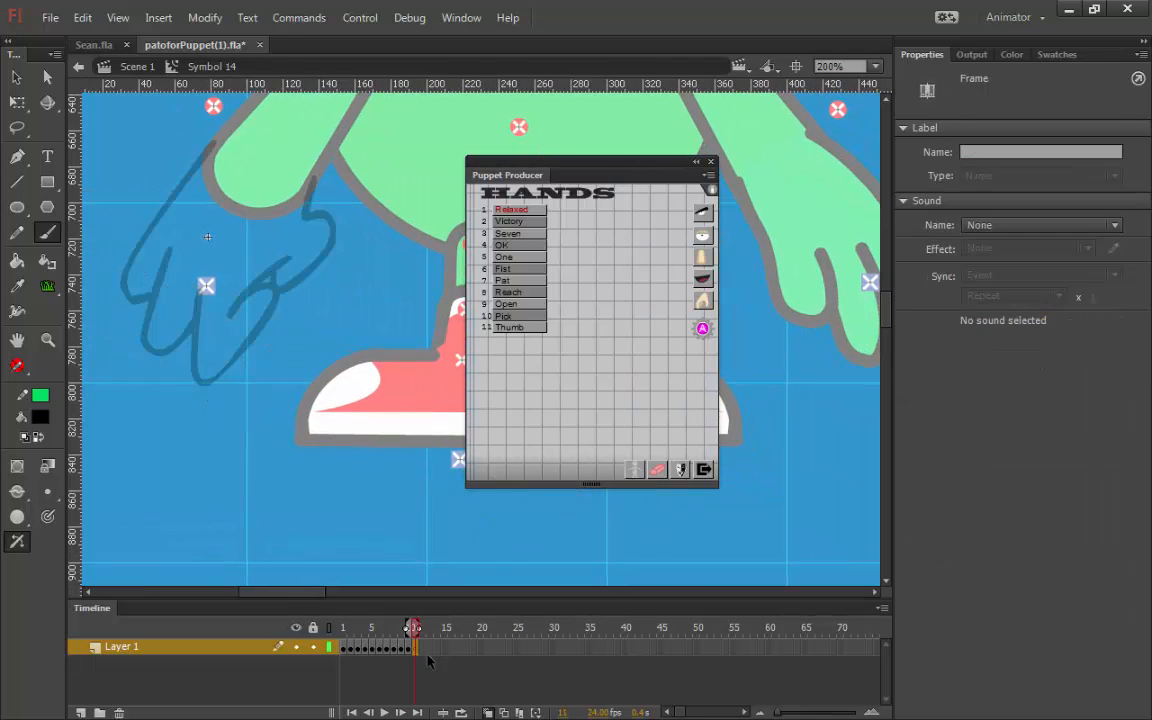
left_click_drag(326, 230, 354, 331)
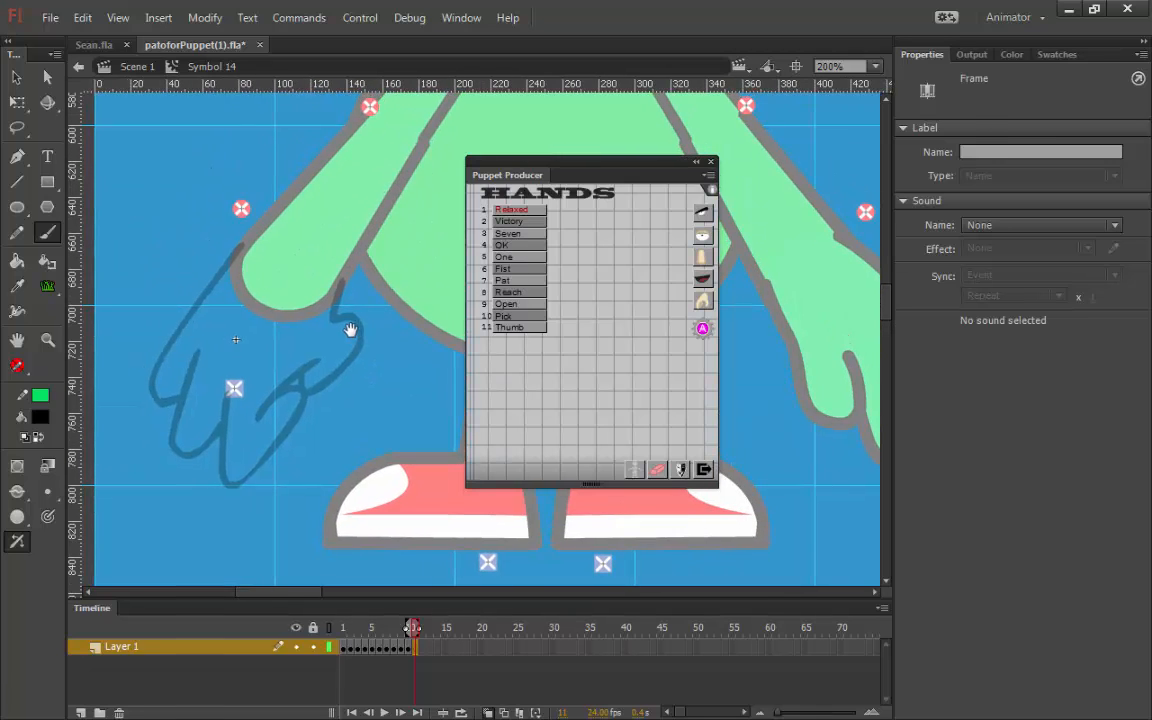
mouse_move(341, 279)
left_mouse_down()
mouse_move(332, 323)
mouse_move(345, 344)
mouse_move(415, 362)
mouse_move(384, 397)
mouse_move(326, 400)
left_mouse_up()
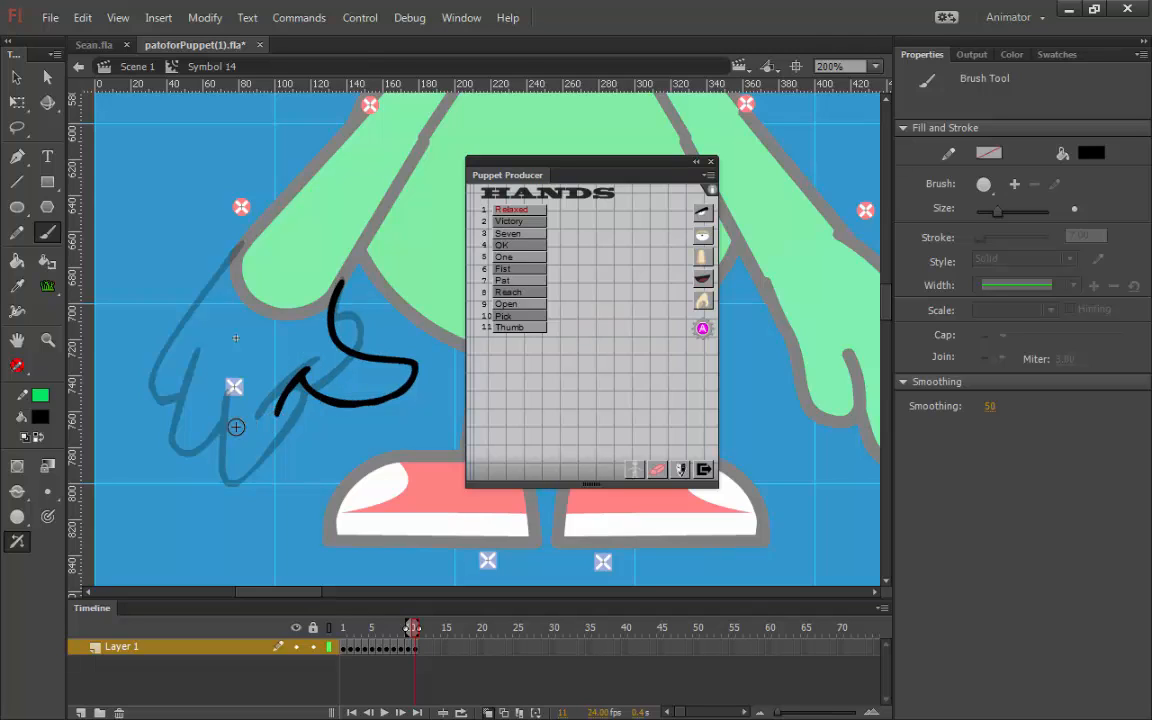
mouse_move(233, 385)
left_mouse_down()
mouse_move(268, 412)
mouse_move(318, 386)
left_mouse_up()
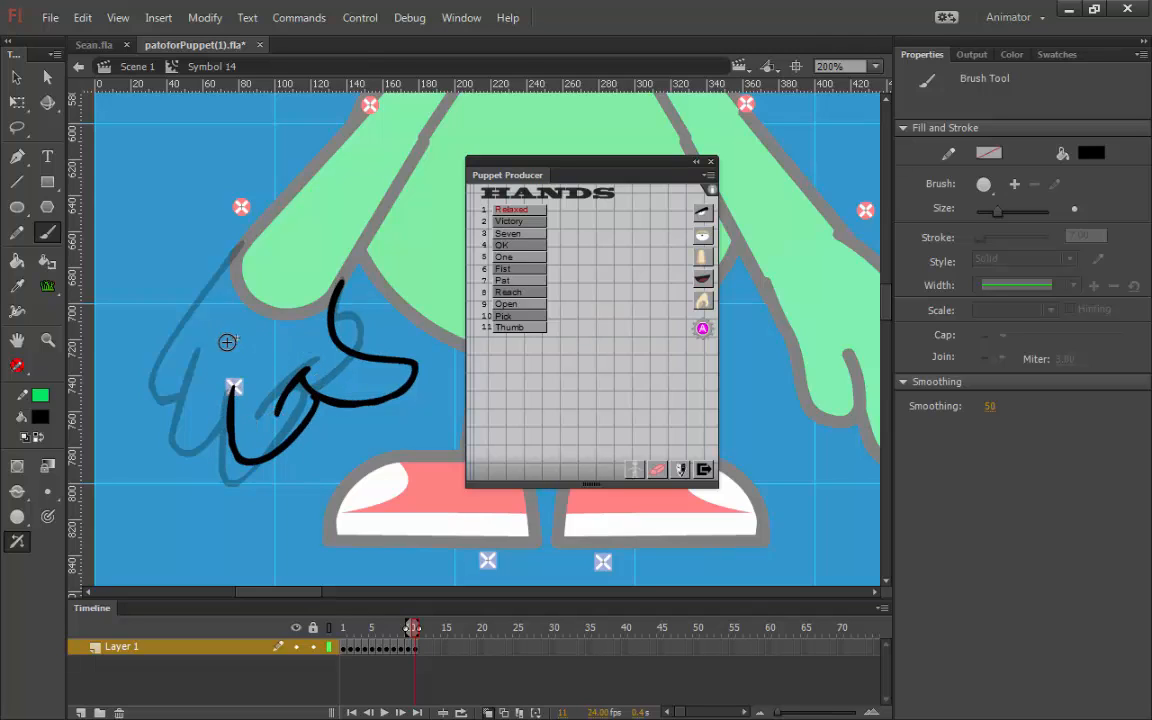
mouse_move(200, 347)
left_mouse_down()
mouse_move(192, 402)
mouse_move(228, 444)
left_mouse_up()
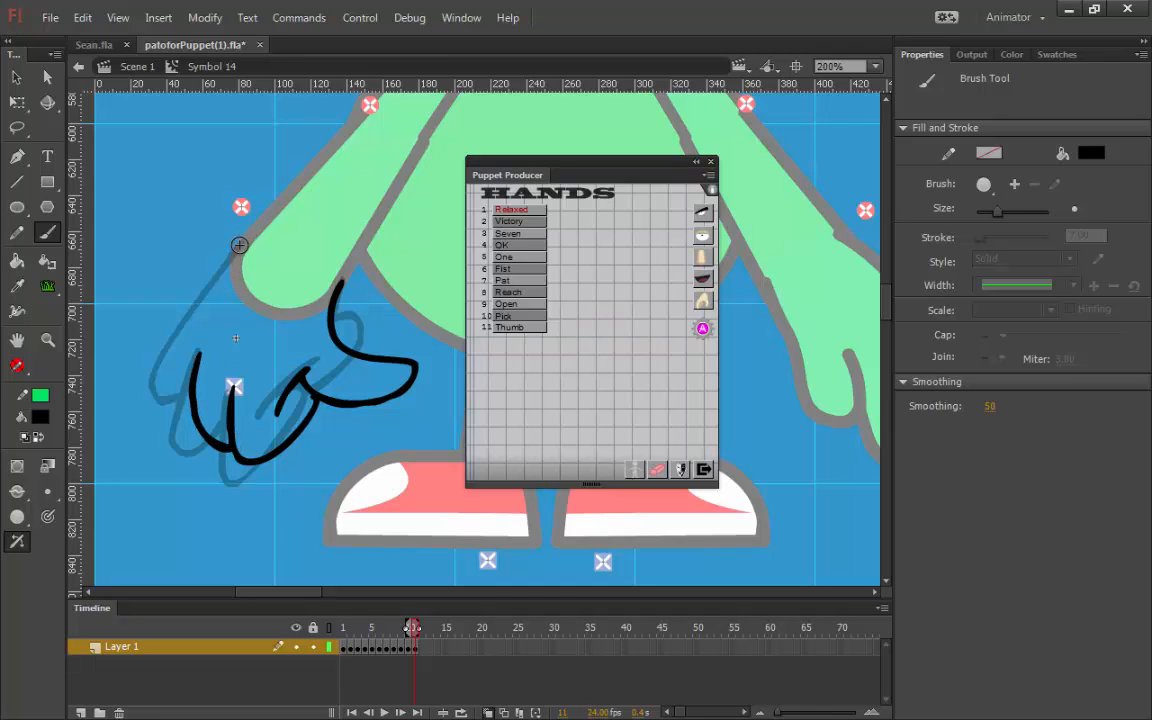
mouse_move(241, 241)
left_mouse_down()
mouse_move(179, 328)
mouse_move(166, 373)
mouse_move(184, 402)
left_mouse_up()
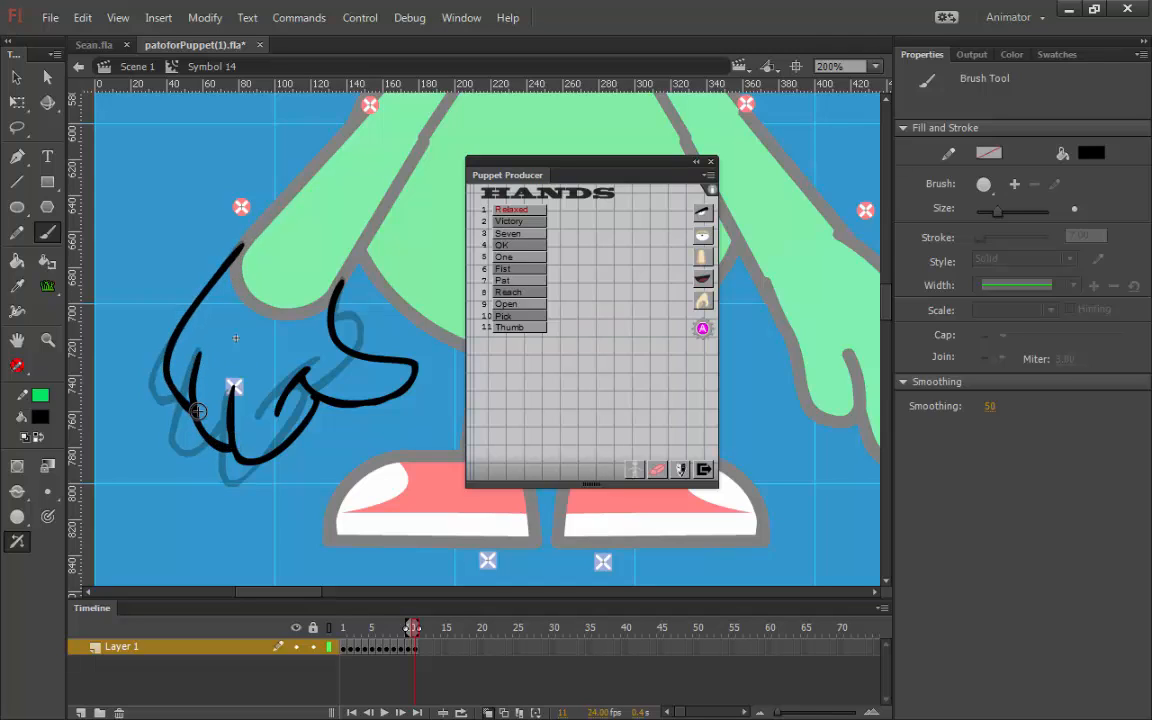
- Swap the brush colour to green and close the open wrist of each hand pose, working back frame by frame from frame 11
left_click(38, 438)
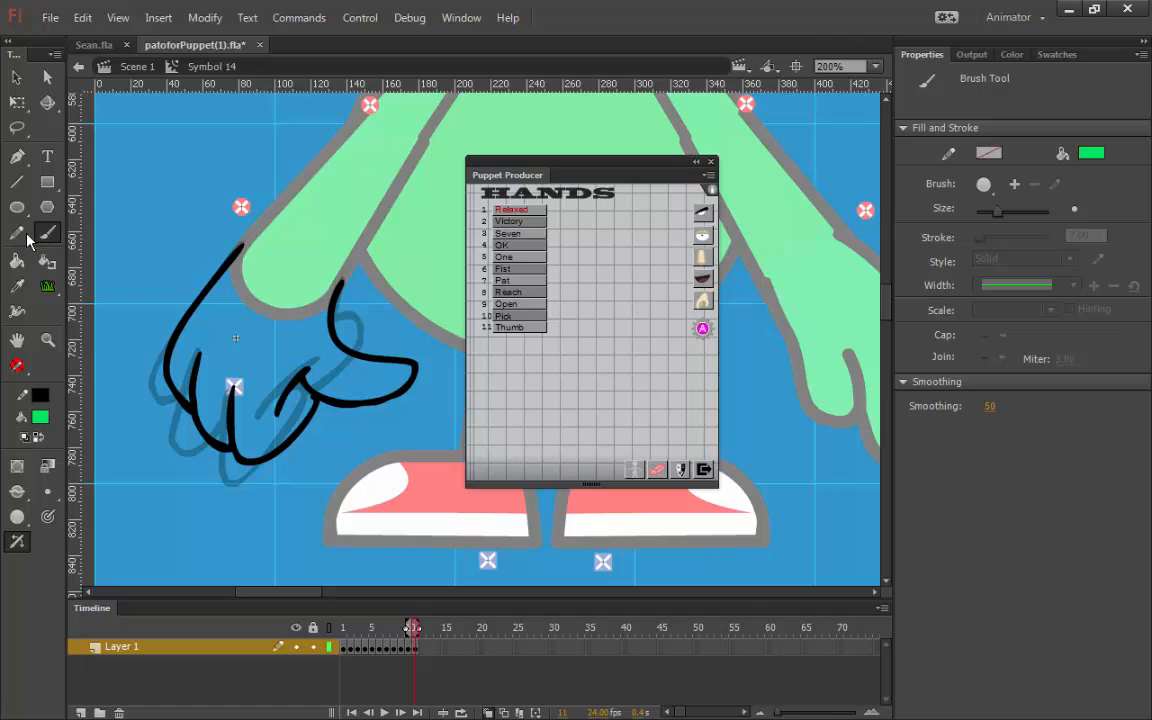
left_click_drag(240, 244, 308, 250)
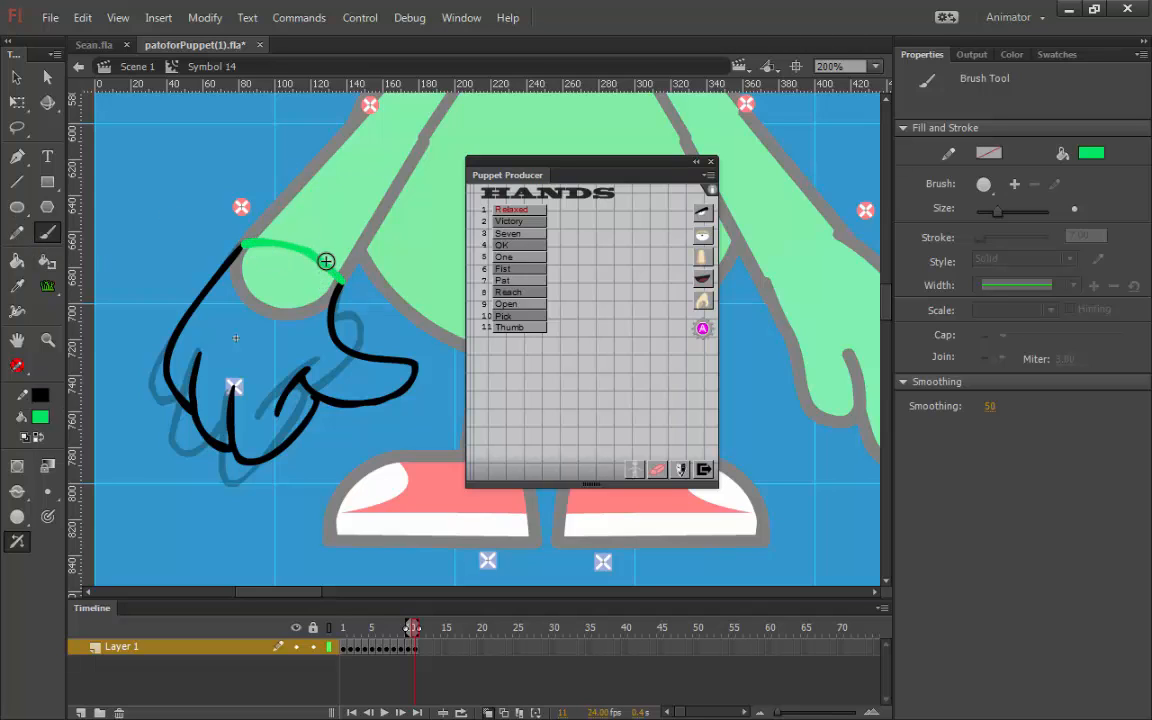
left_click_drag(240, 243, 320, 260)
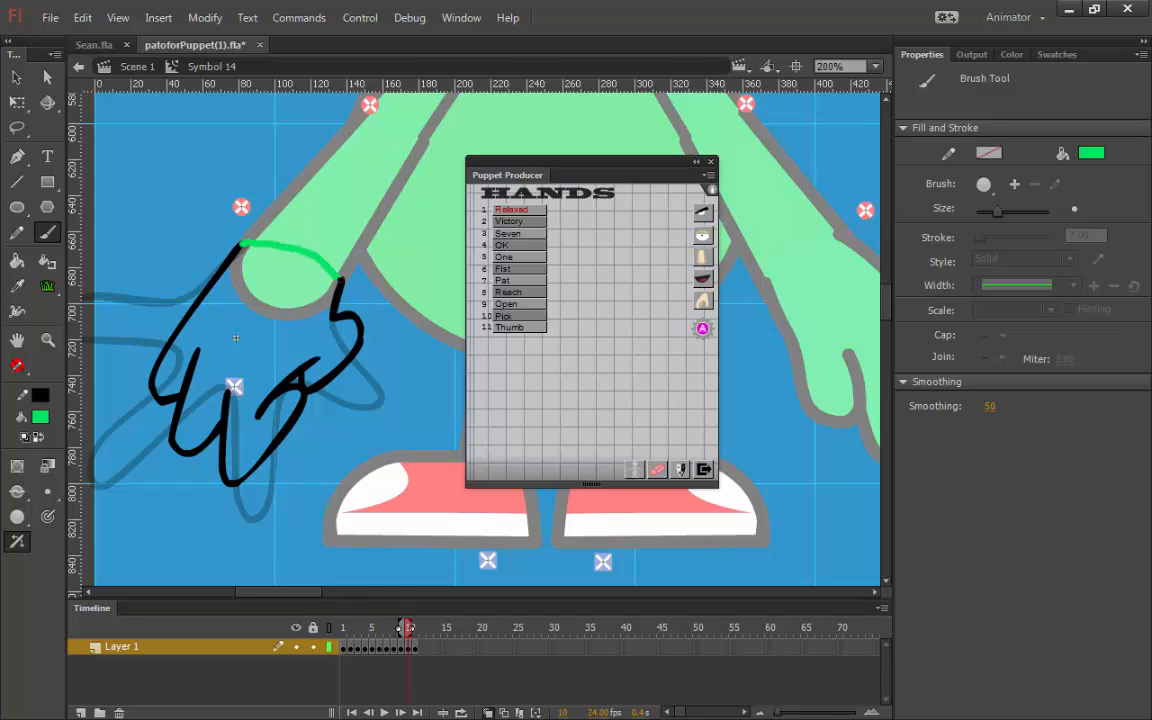
left_click_drag(245, 243, 330, 268)
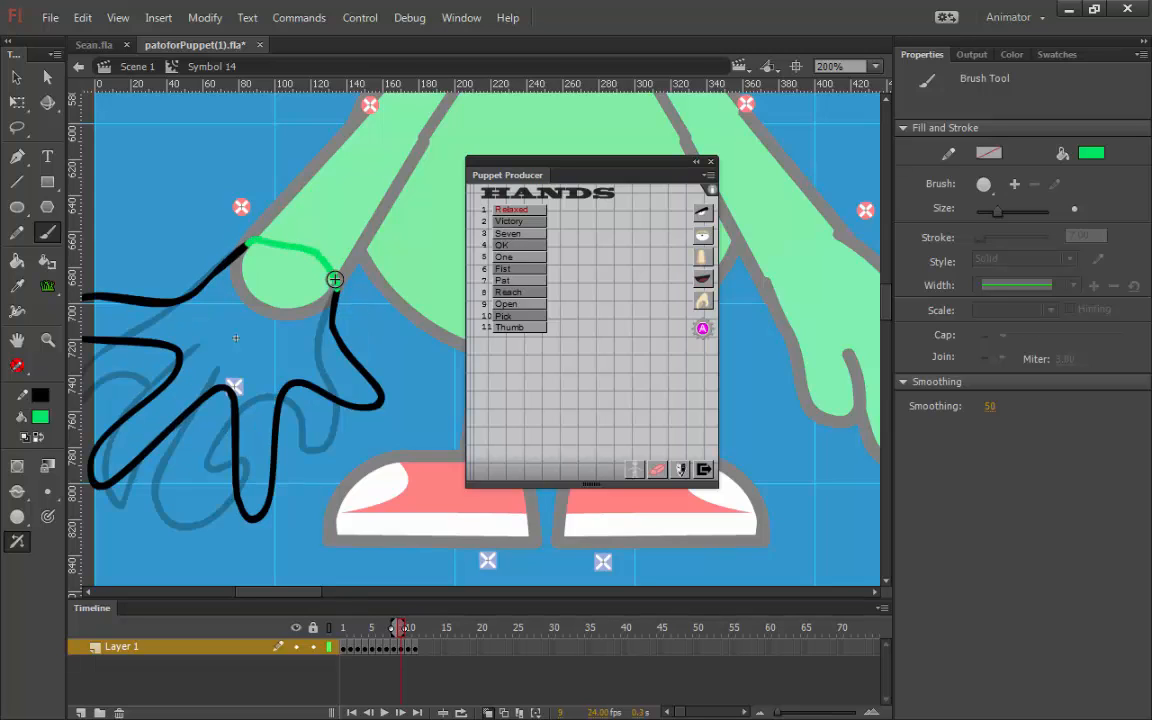
mouse_move(245, 243)
left_mouse_down()
mouse_move(294, 242)
mouse_move(328, 264)
left_mouse_up()
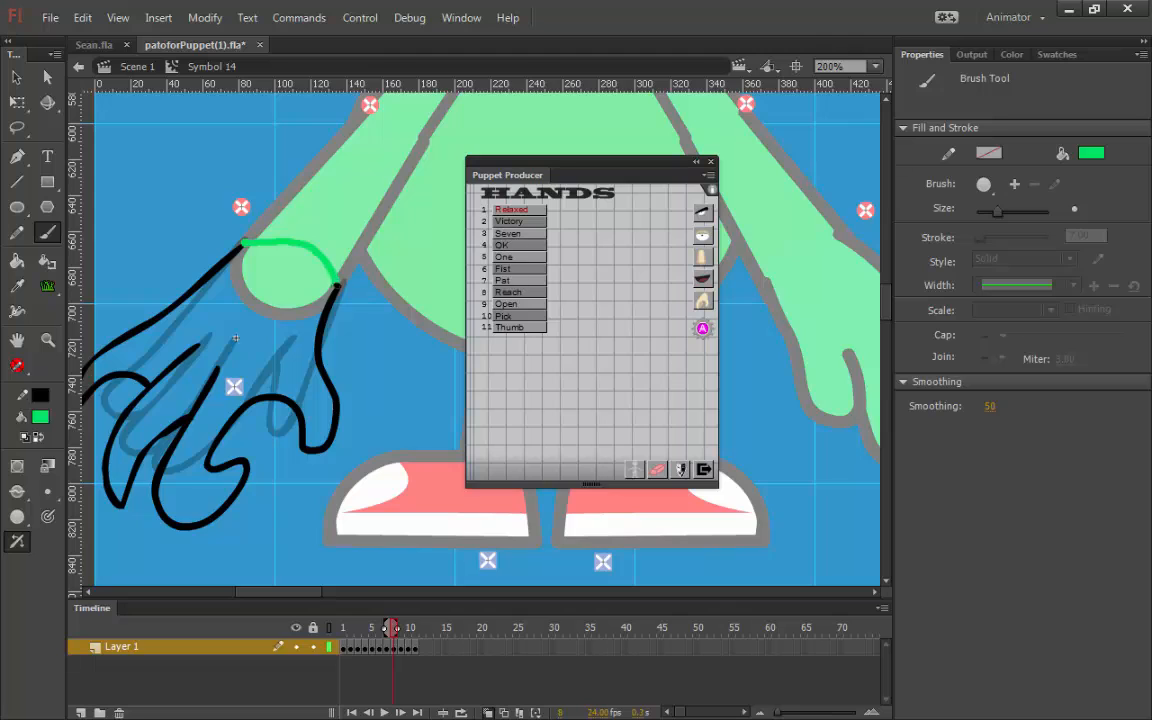
left_click_drag(247, 240, 333, 268)
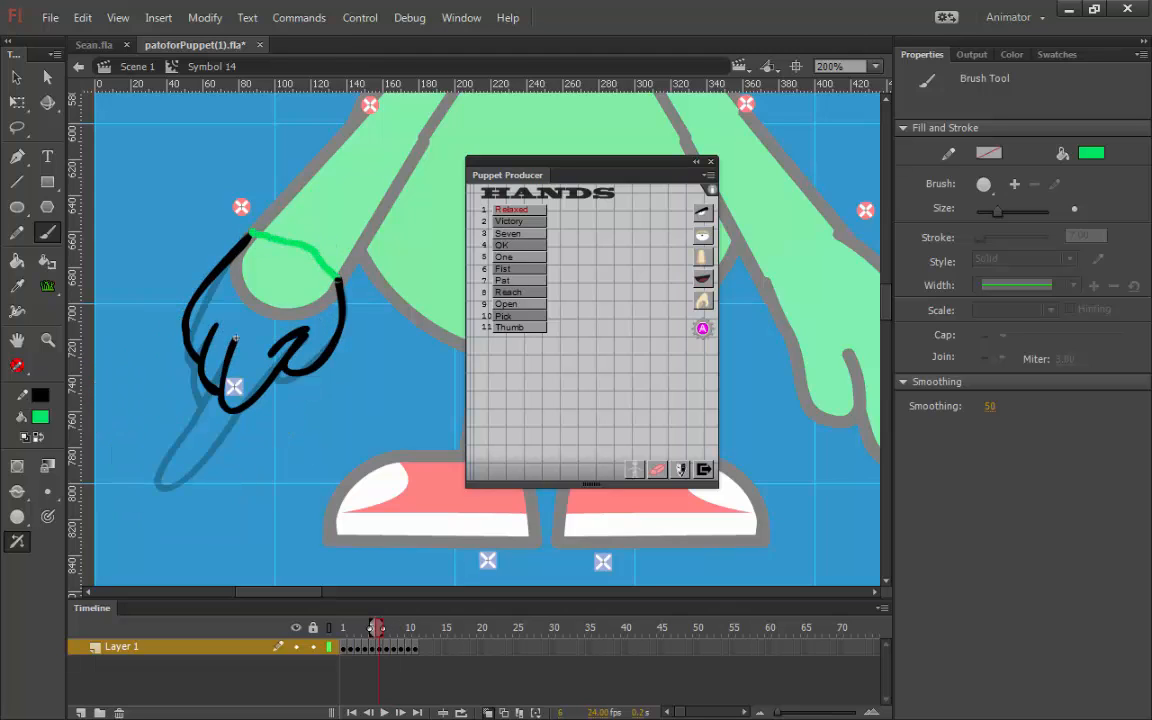
left_click_drag(250, 234, 324, 250)
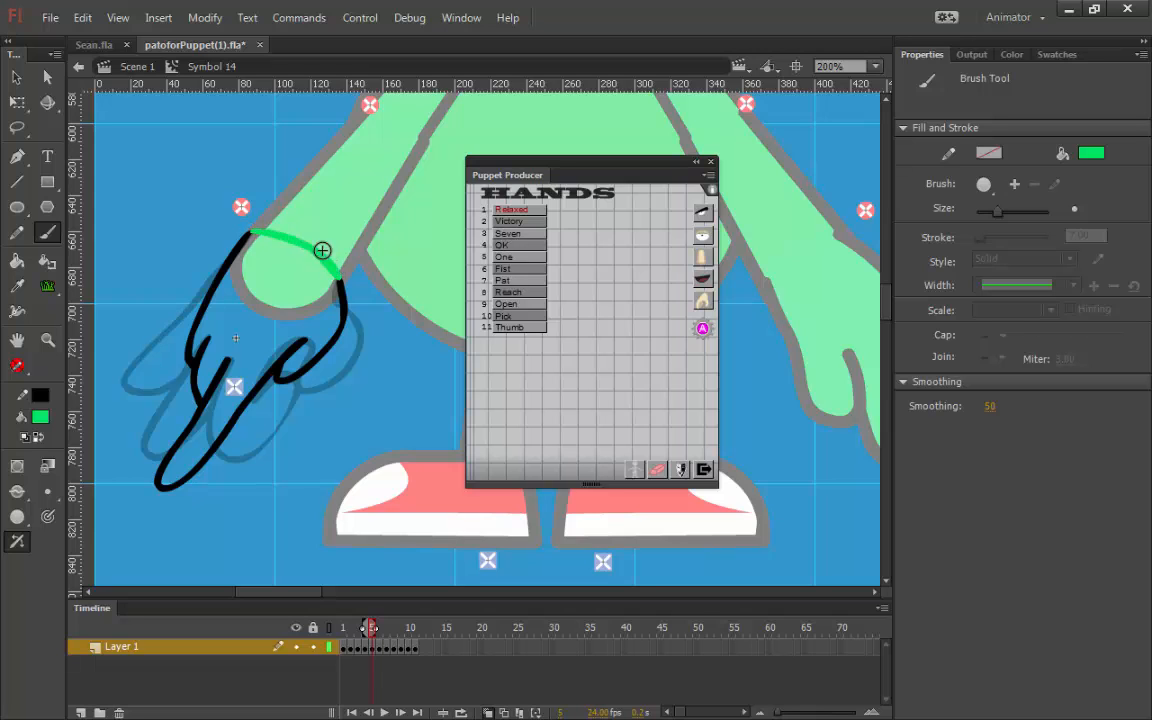
mouse_move(257, 231)
left_mouse_down()
mouse_move(305, 241)
mouse_move(338, 276)
mouse_move(290, 226)
mouse_move(335, 262)
left_mouse_up()
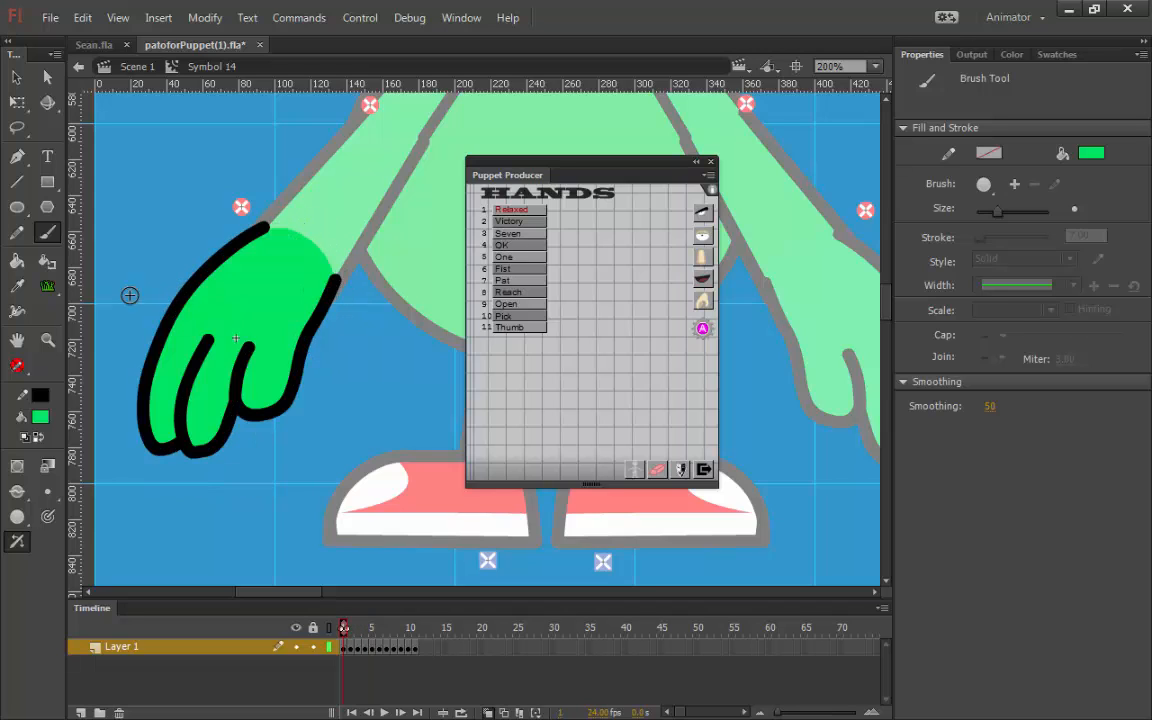
- Fill the closed hand outlines with green using the Paint Bucket, advancing frame by frame through frame 11
left_click(17, 260)
key(".")
key(".")
key(".")
key(".")
key(".")
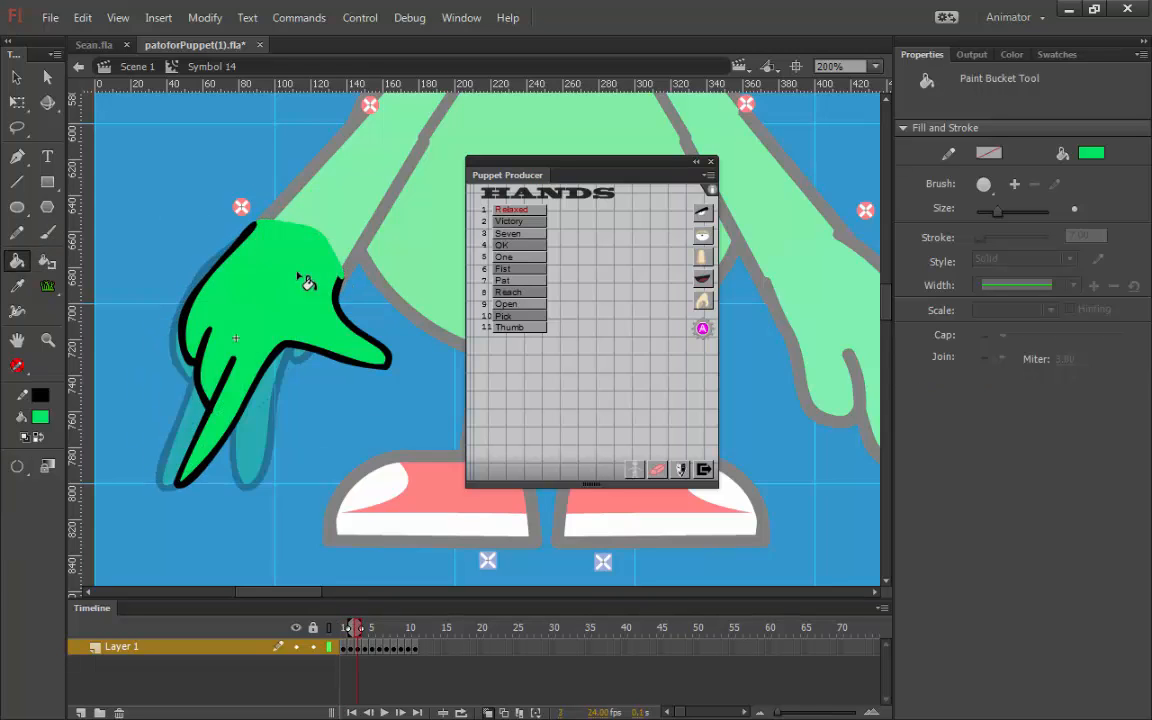
key(".")
key(".")
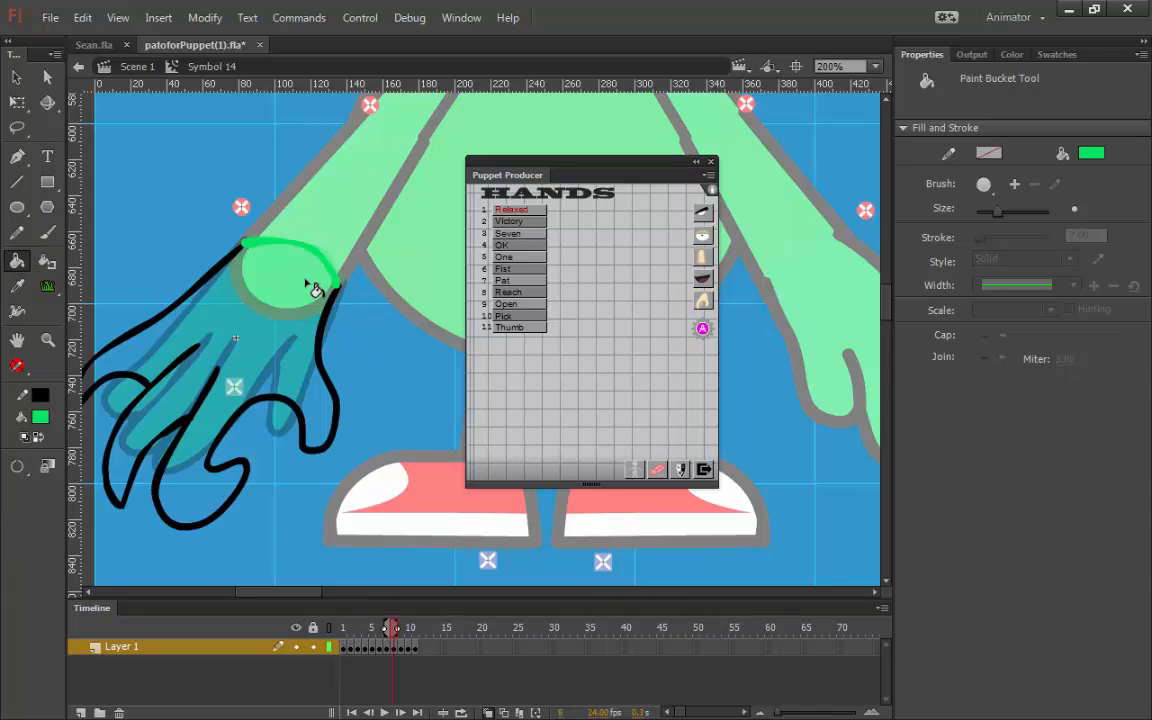
key(".")
left_click(313, 297)
key("period")
left_click(311, 302)
key("period")
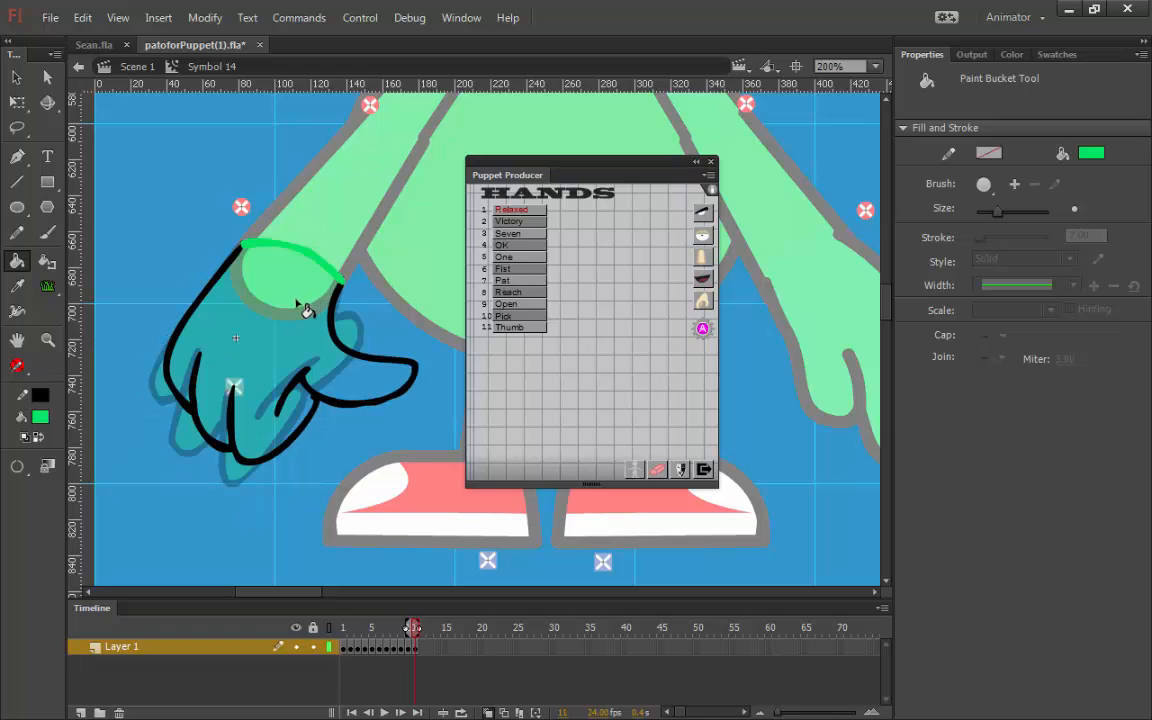
left_click(309, 313)
- Step back and forth through the eleven frames to examine the filled hand poses and compare their order with the Hands list
key("comma")
key("comma")
key("comma")
key("comma")
key("comma")
key("comma")
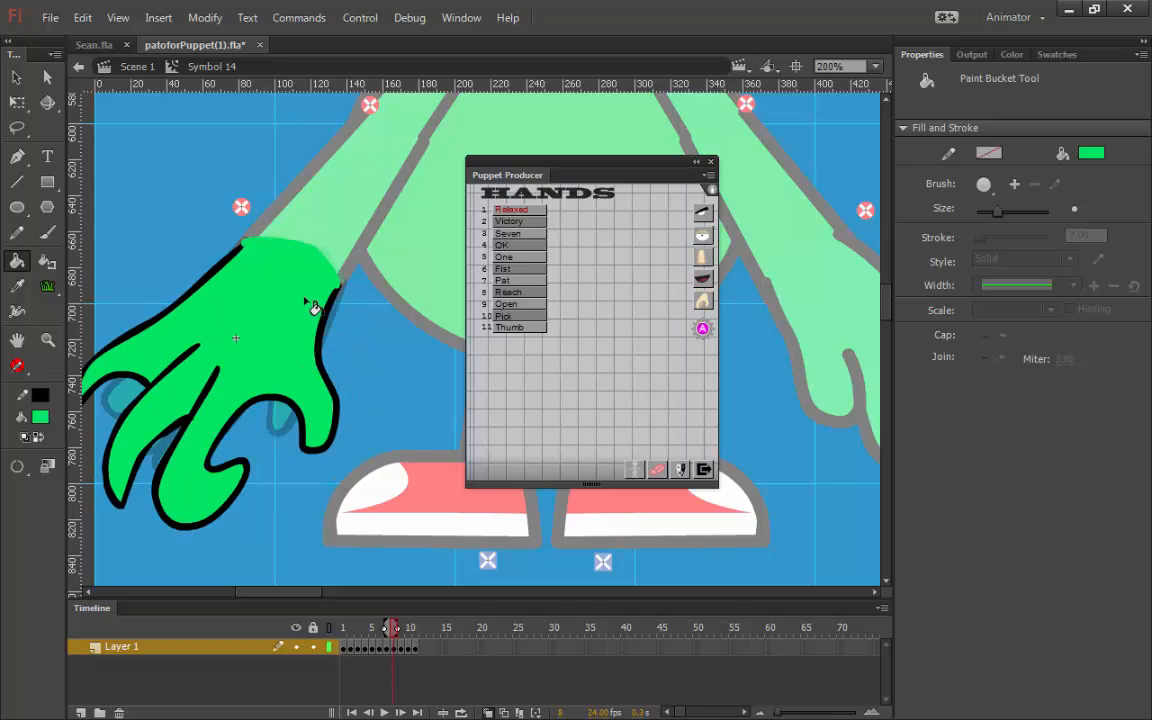
left_click(314, 307)
key("period")
left_click(274, 329)
key("comma")
key("comma")
key("comma")
key("comma")
key("comma")
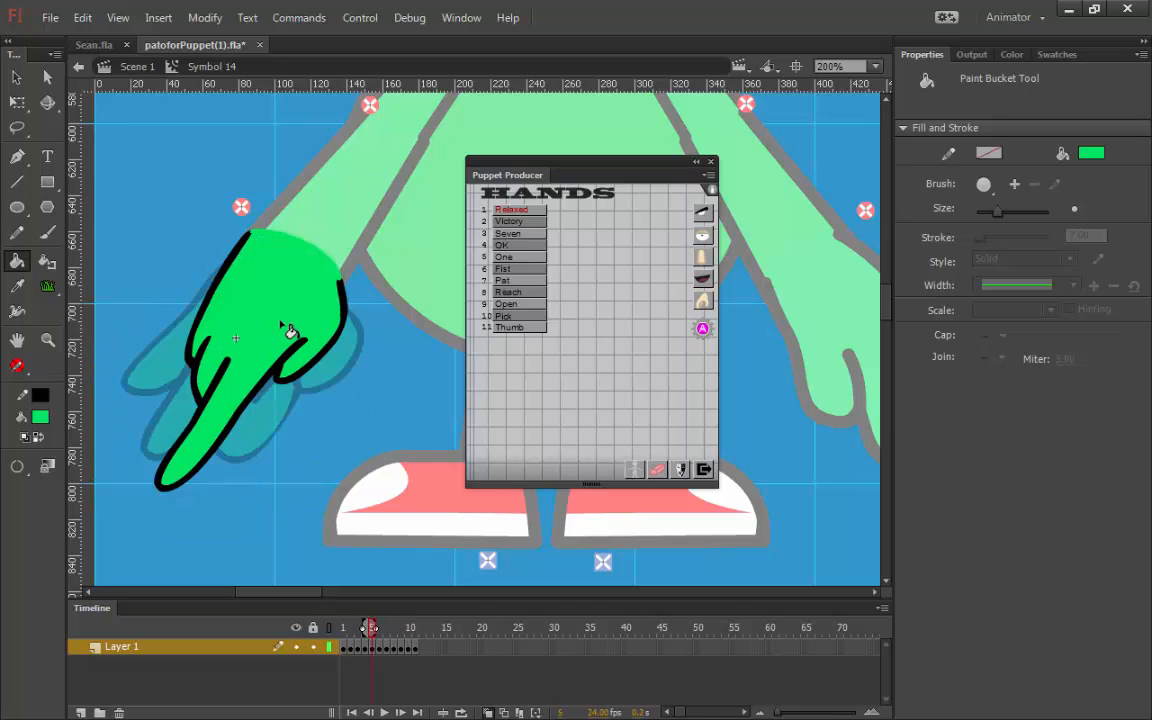
key("period")
key("period")
key("period")
key("period")
key("period")
key("period")
key("period")
key("period")
key("period")
key("period")
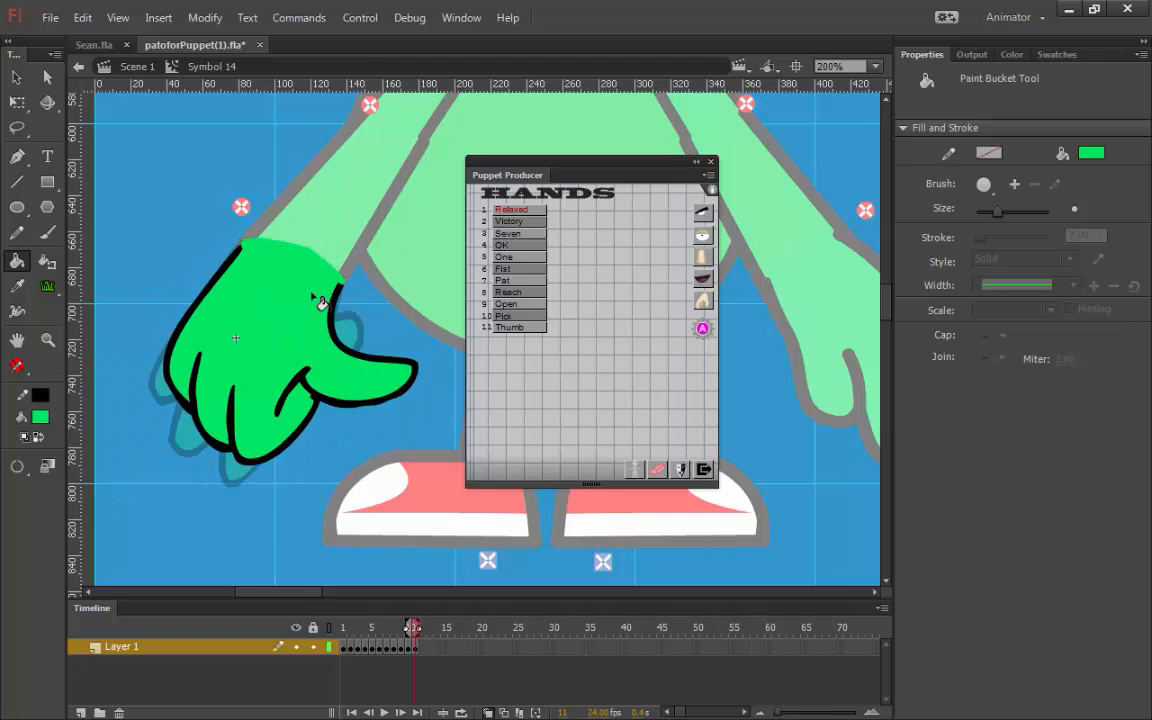
key("comma")
key("comma")
key("comma")
key("comma")
key("comma")
key("comma")
key("comma")
key("comma")
key("comma")
key("comma")
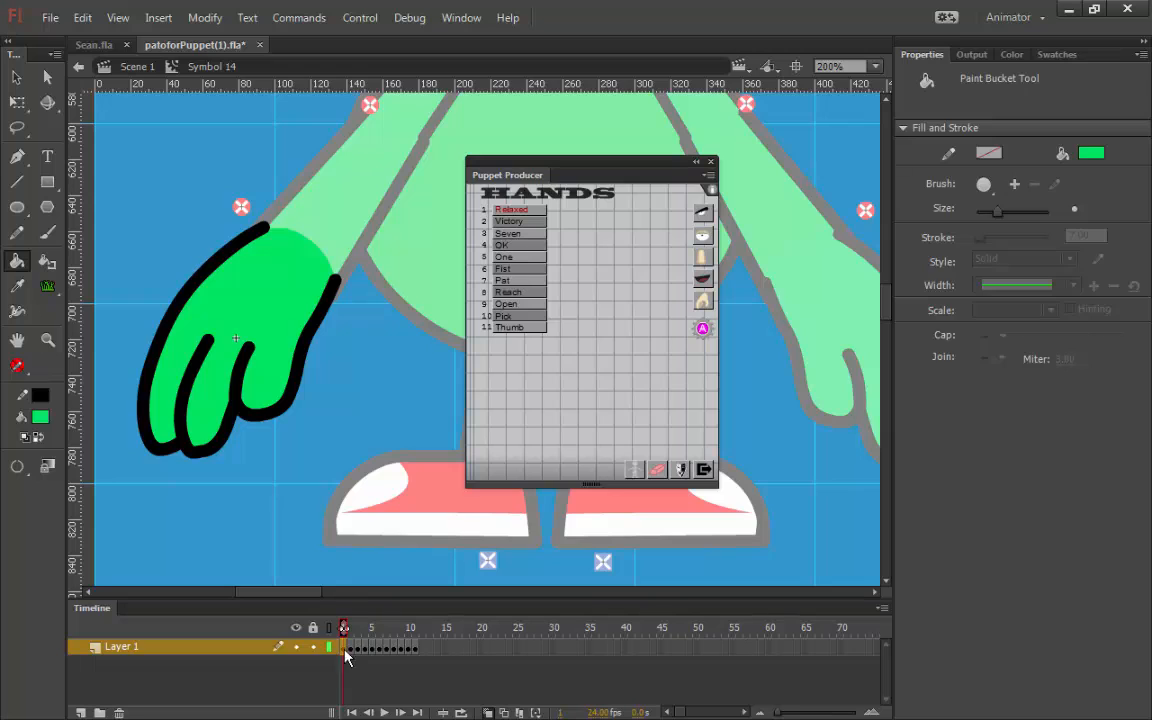
left_click(345, 652)
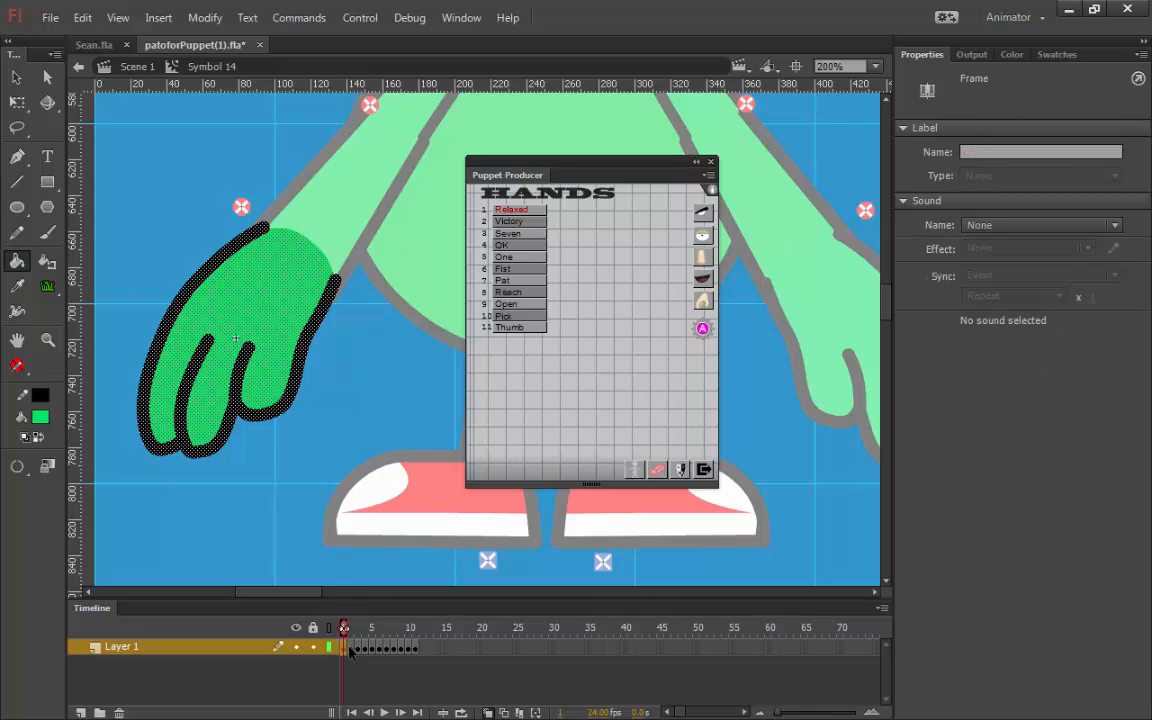
left_click(517, 221)
key("3")
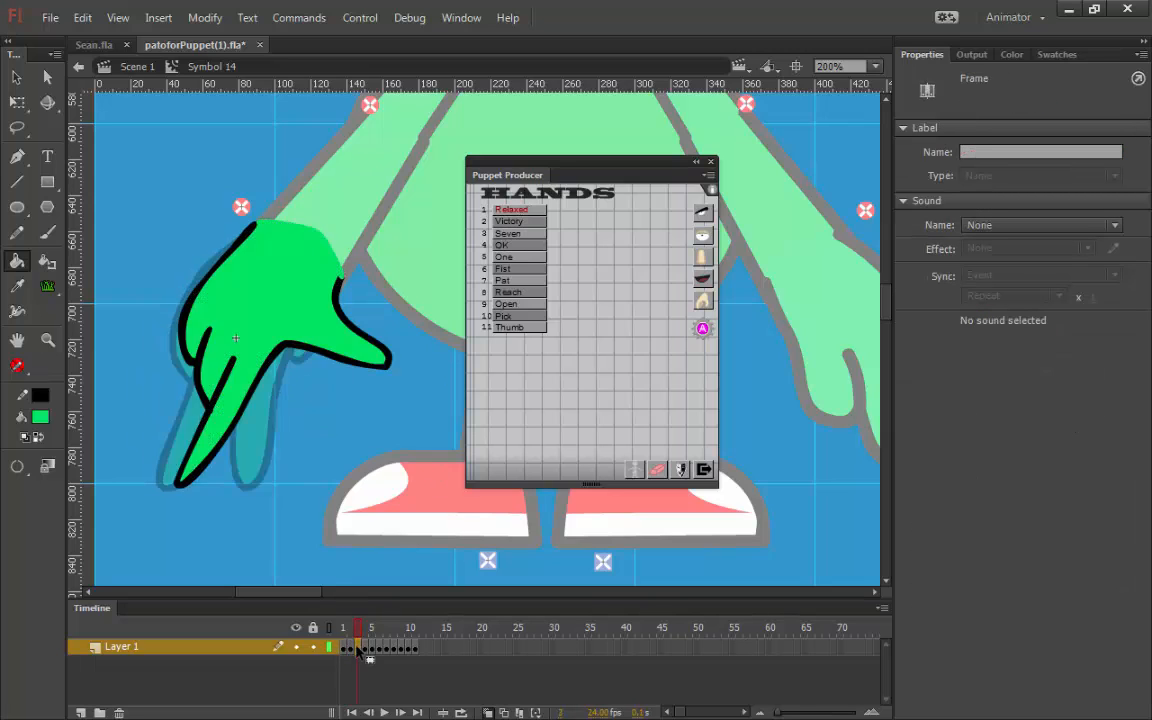
key("4")
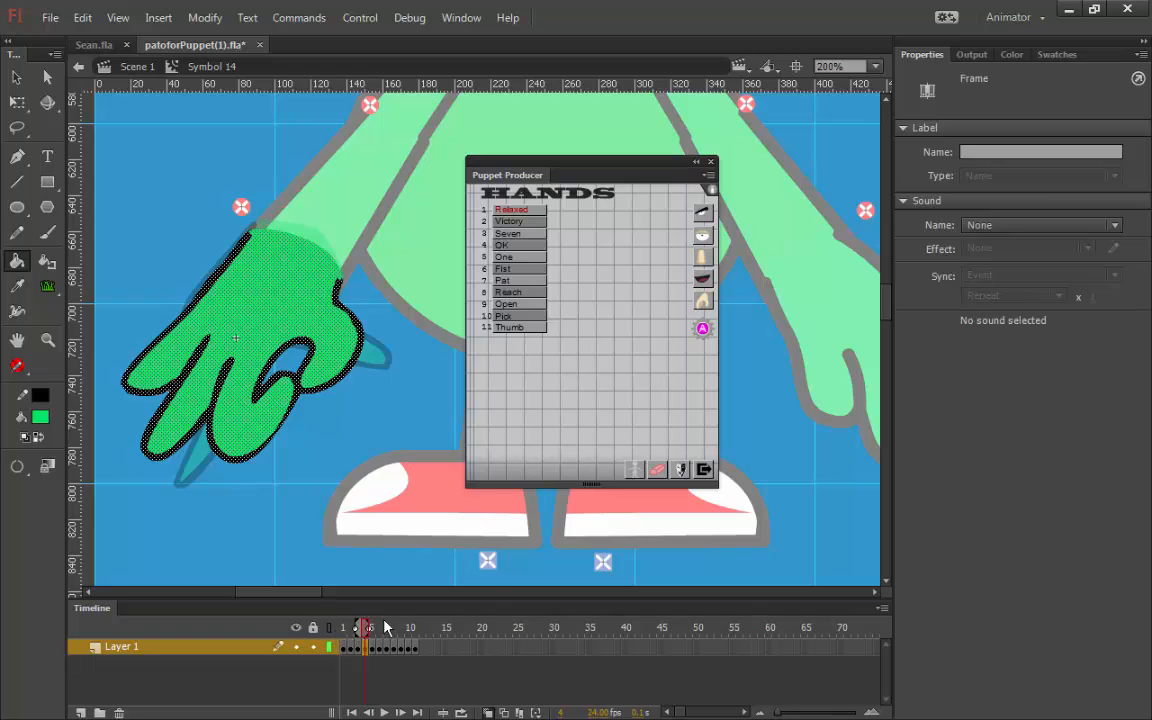
- Return to frame 1 and run Puppet Producer's automatic configuration to assign the Hands names to all pose frames
left_click_drag(385, 627, 312, 565)
left_click(16, 76)
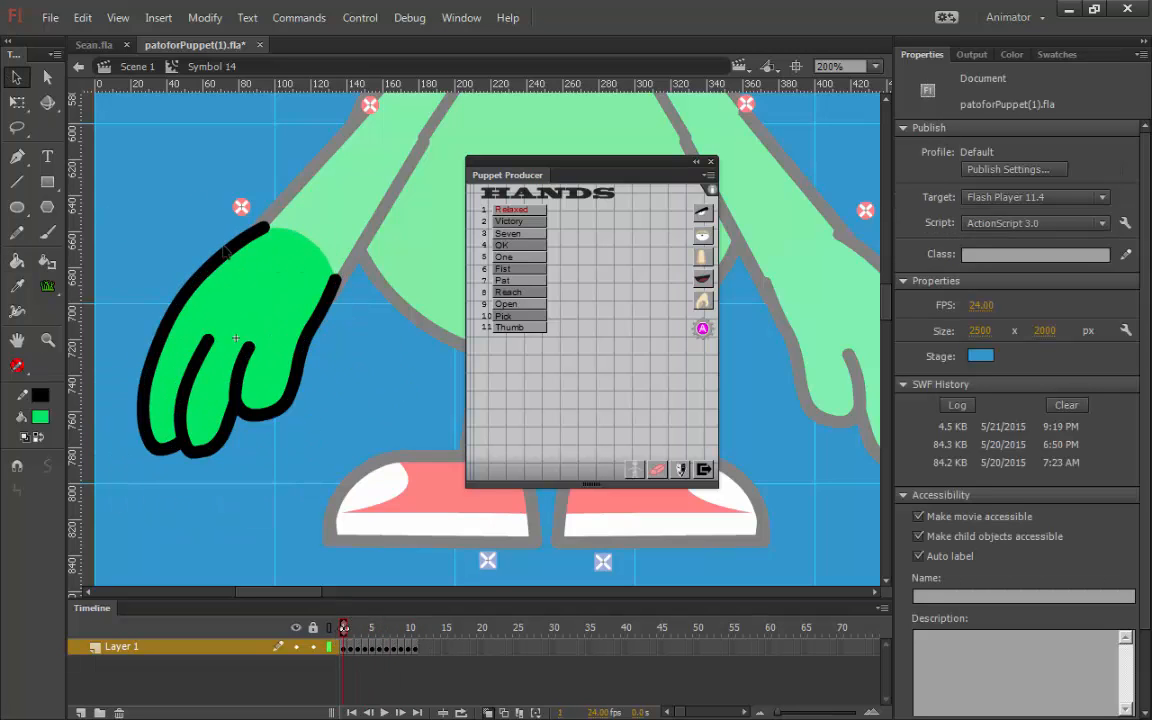
left_click(240, 300)
left_click(370, 437)
left_click(703, 331)
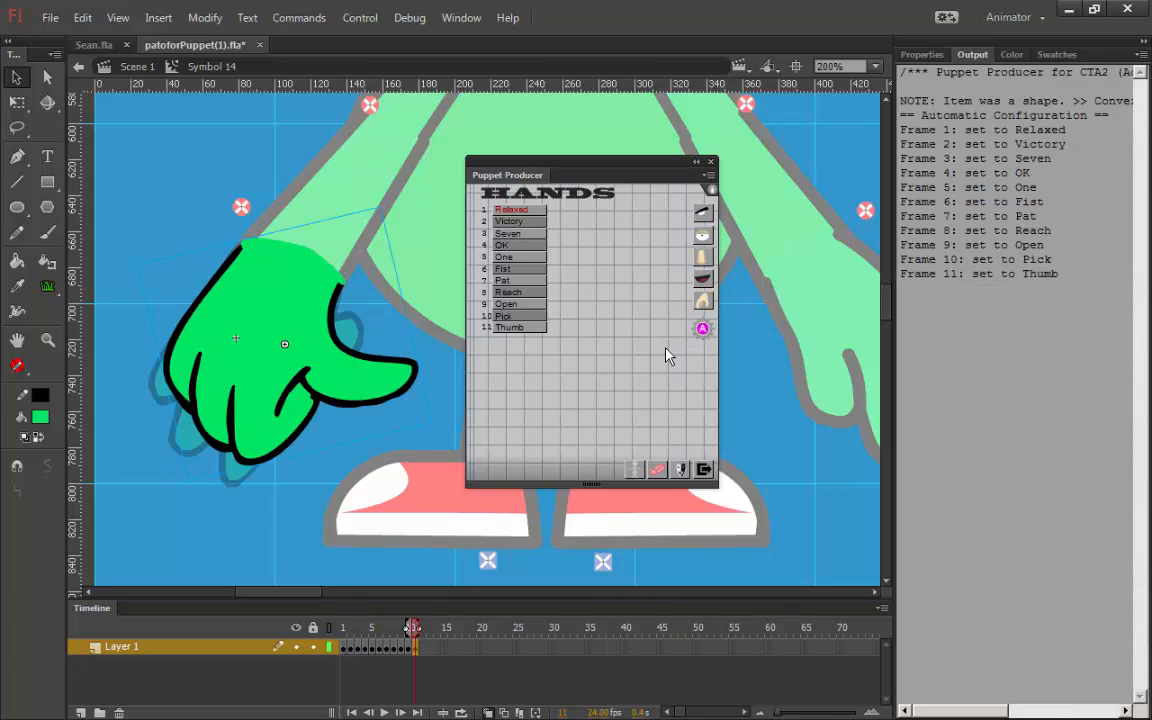
- Review the frame assignments in the configuration output and the instance name of the hand on frame 1
left_click_drag(905, 125, 1067, 279)
left_click(1067, 279)
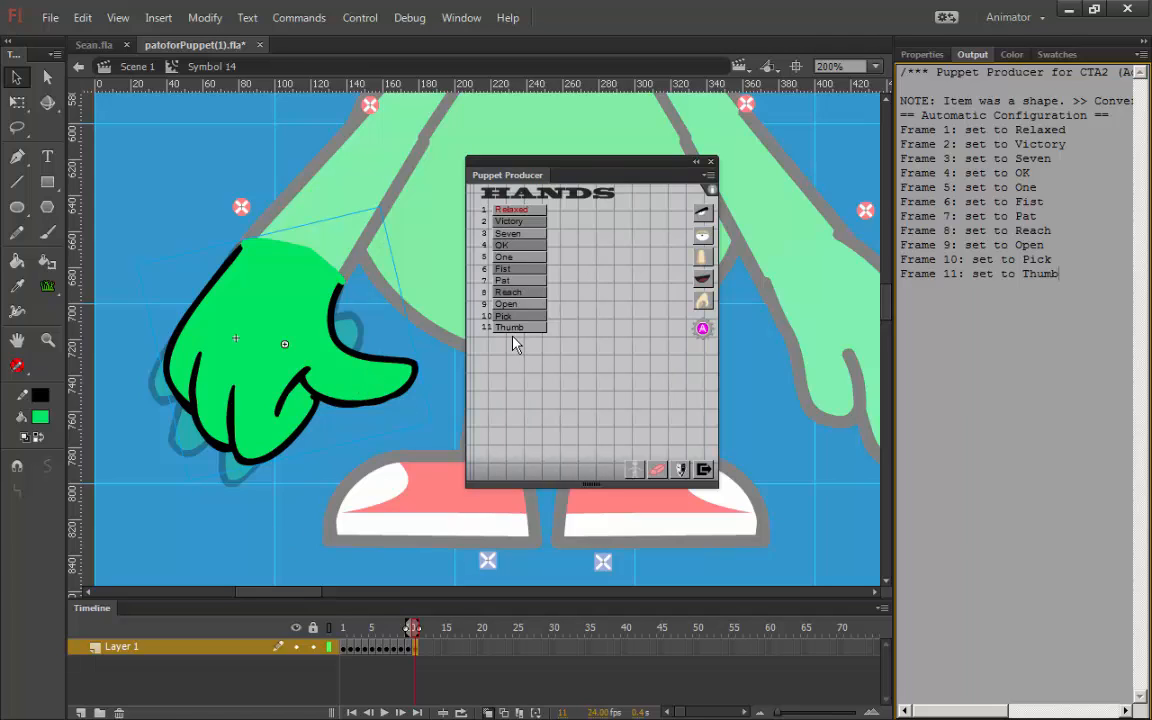
left_click(344, 647)
left_click(918, 55)
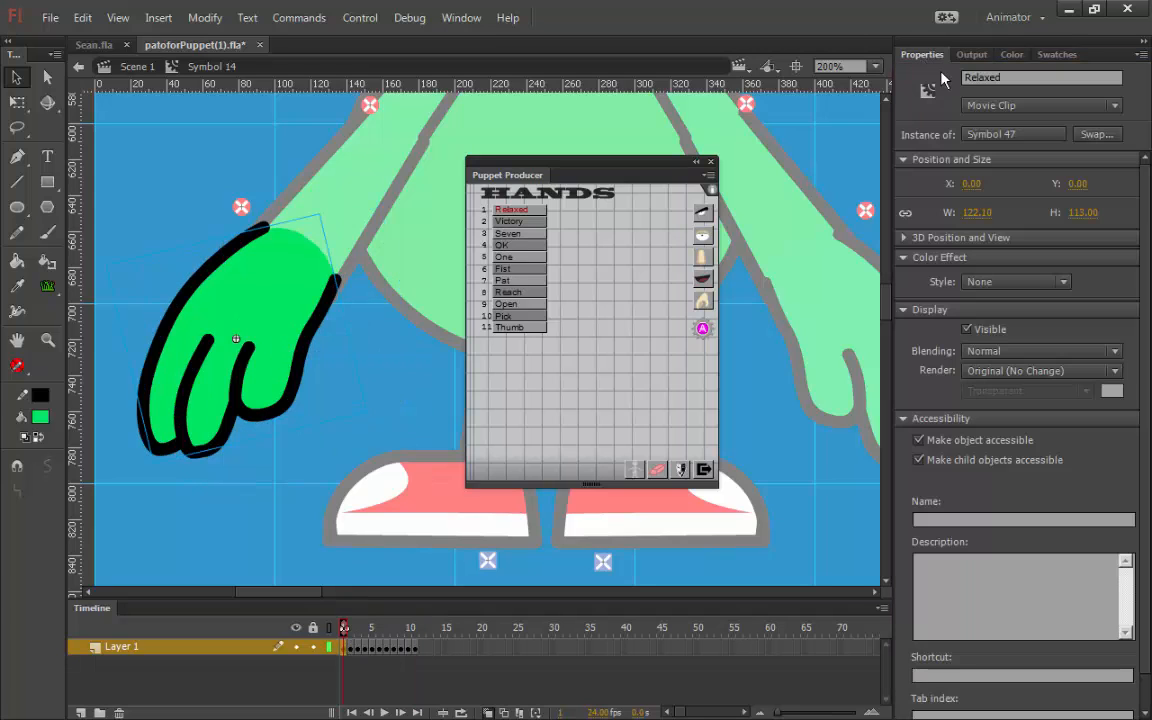
- Nudge the One hand on frame 5 slightly up and right, to X 0.85 and Y 8.50
left_click(372, 647)
left_click(285, 280)
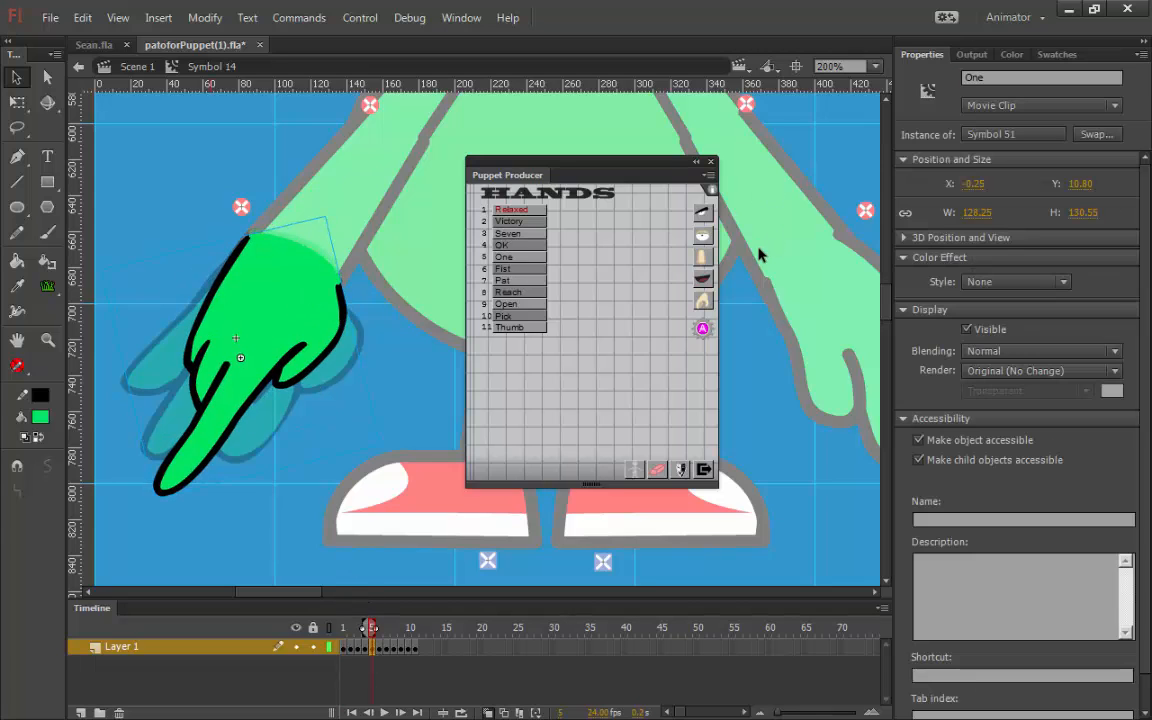
key("Up")
key("Up")
key("Up")
key("Up")
key("Up")
key("Right")
- Check the instance names of the hands on frames 5 and 10 against the Hands list
left_click(983, 77)
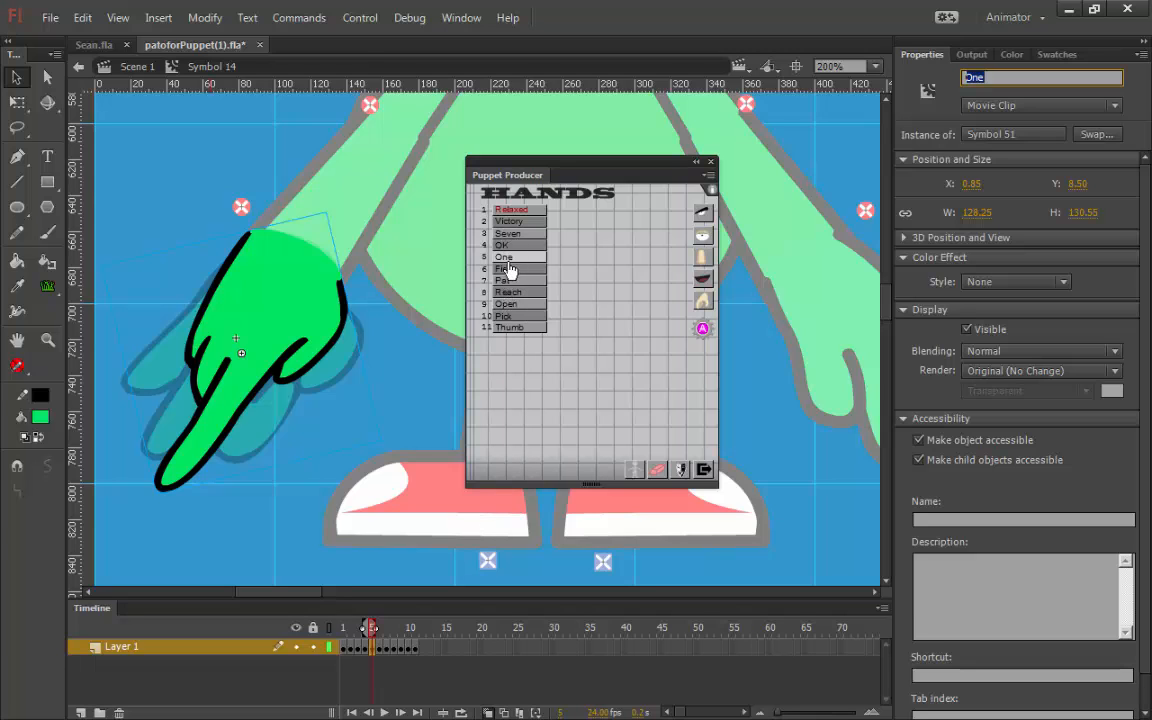
left_click(410, 650)
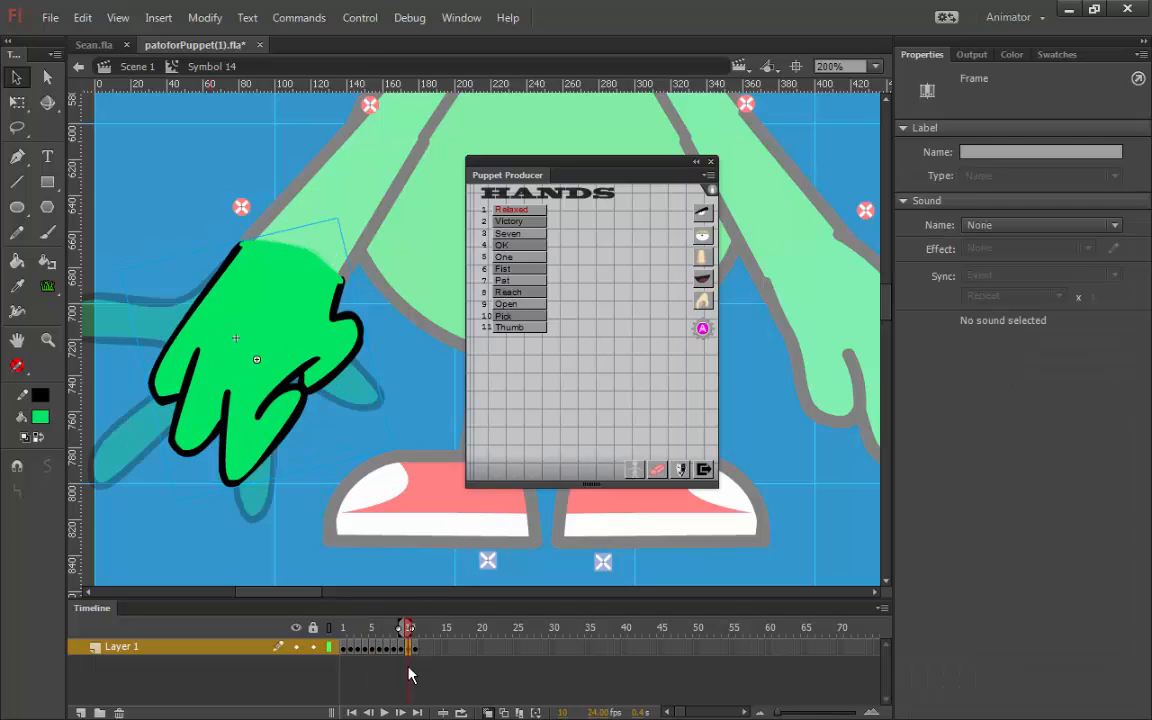
left_click(305, 345)
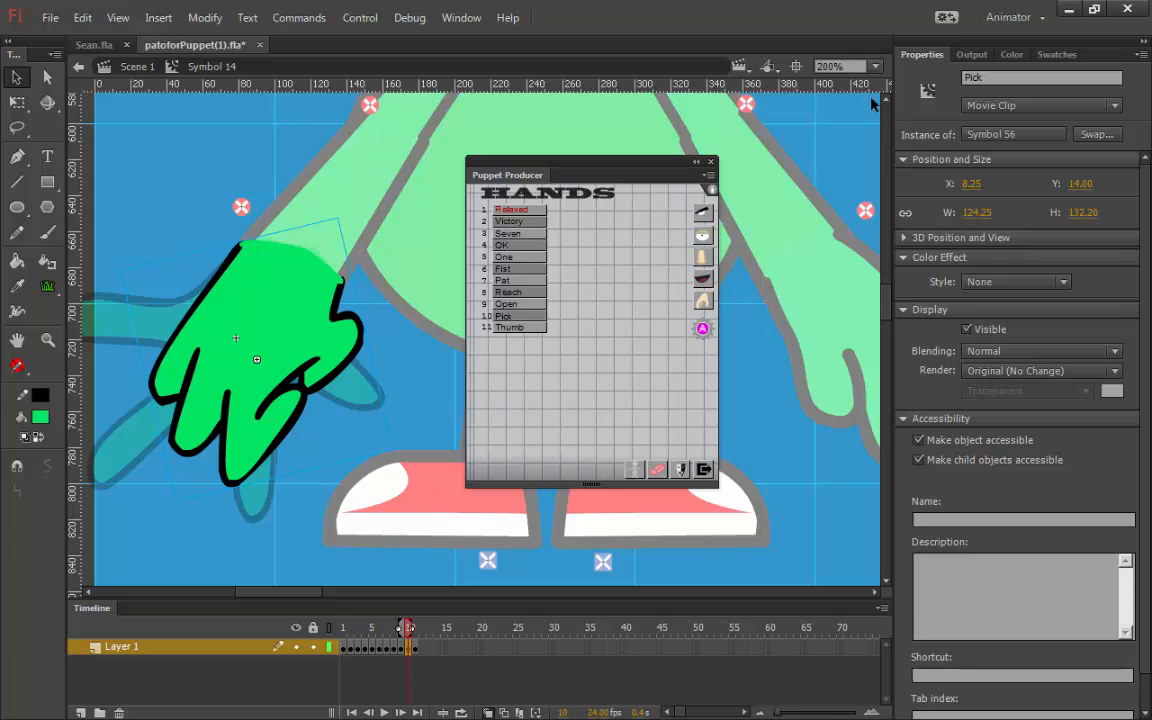
left_click(408, 425)
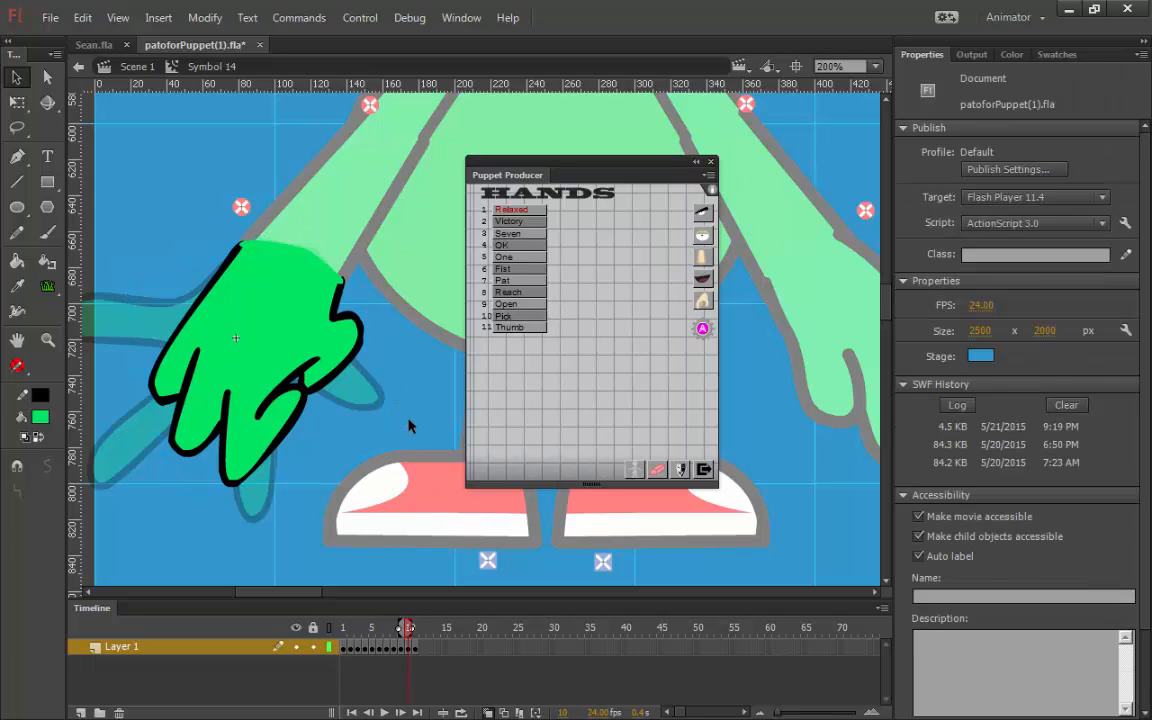
- Exit the hand symbol to Scene 1 and move the Puppet Producer panel aside to uncover the front-facing duck
double_click(408, 400)
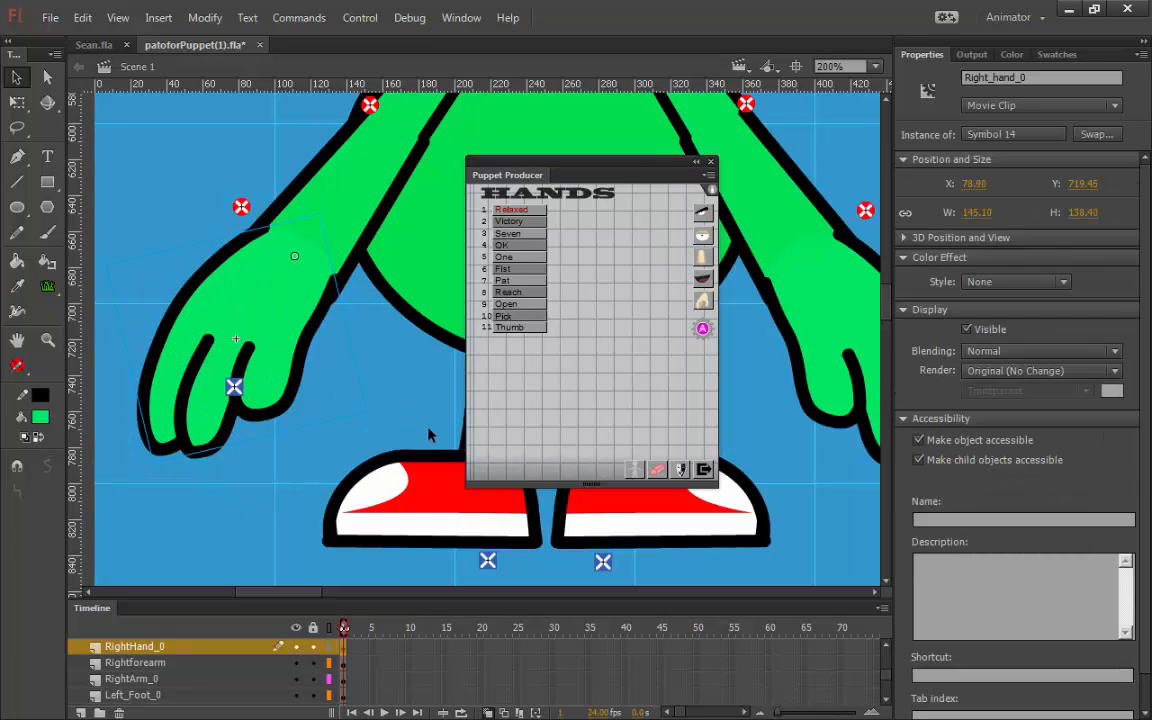
key("space")
left_click_drag(415, 350, 397, 391)
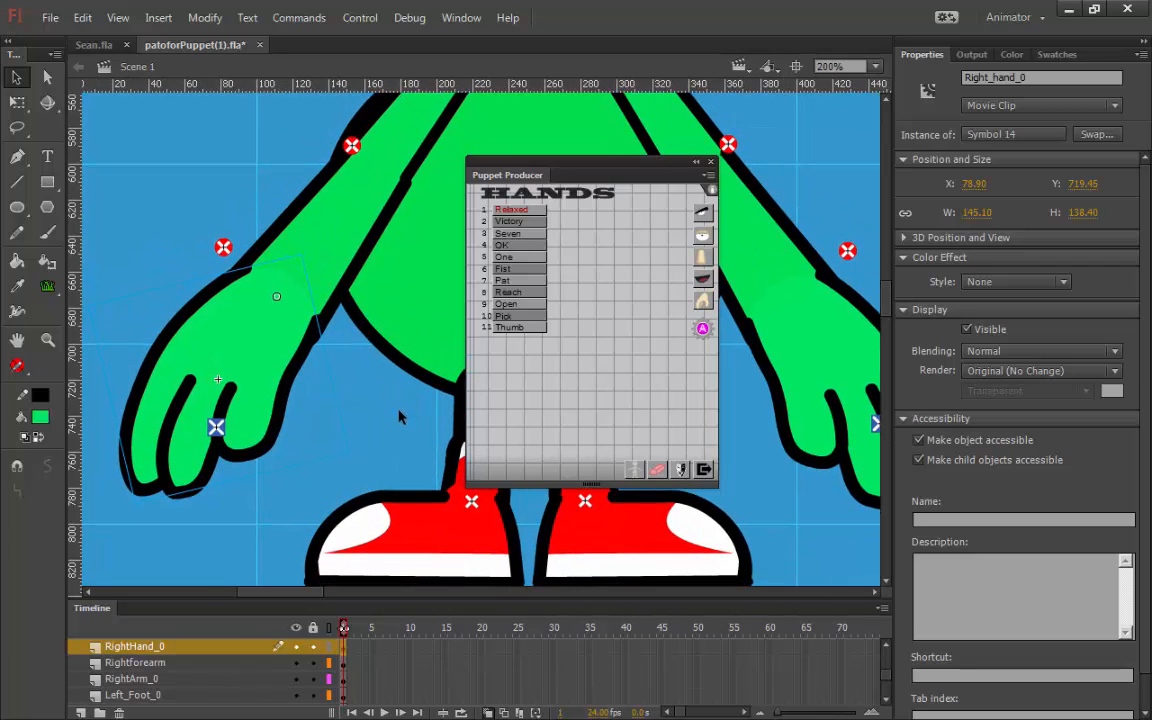
key("ctrl+minus")
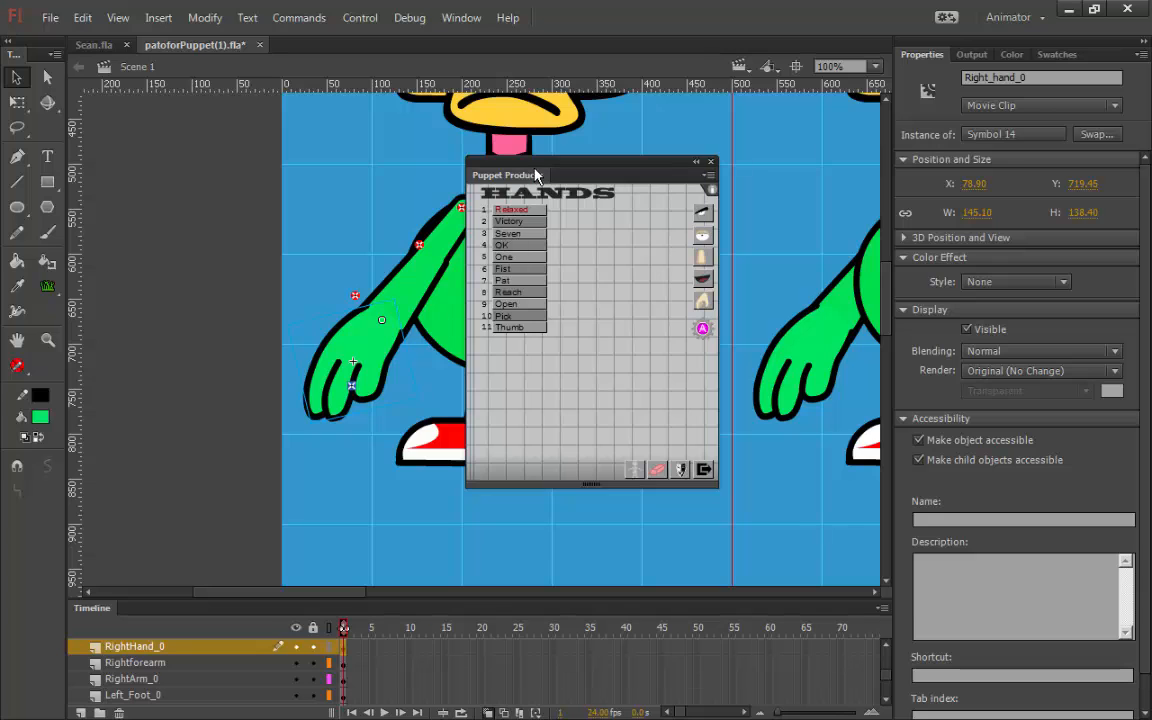
left_click_drag(611, 173, 885, 202)
key("space")
left_click_drag(581, 239, 489, 241)
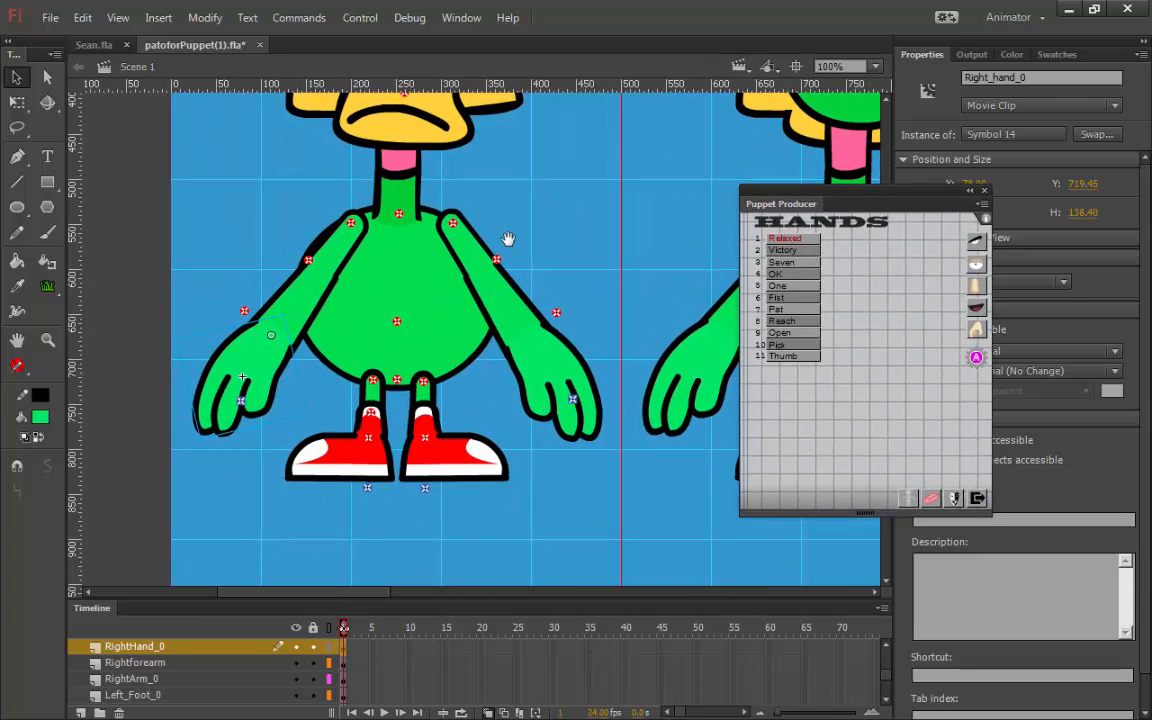
- Select the duck's left hand and rotate it slightly around its wrist with Free Transform so it follows the forearm
left_click(578, 210)
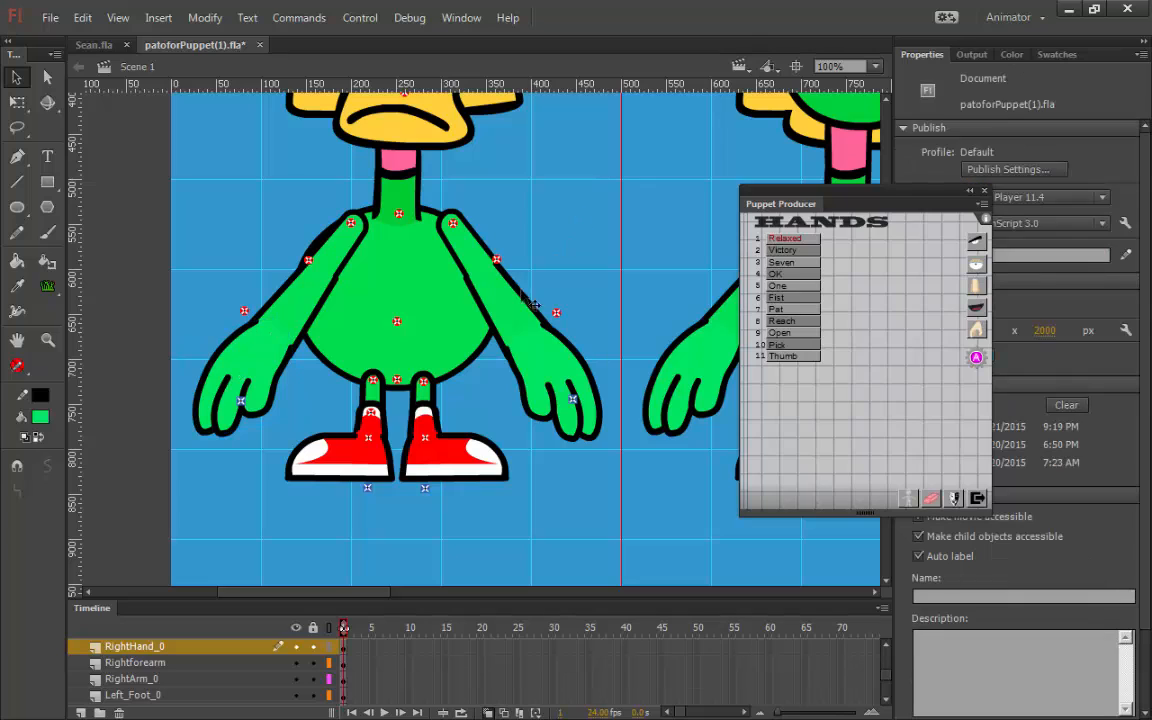
left_click(565, 390)
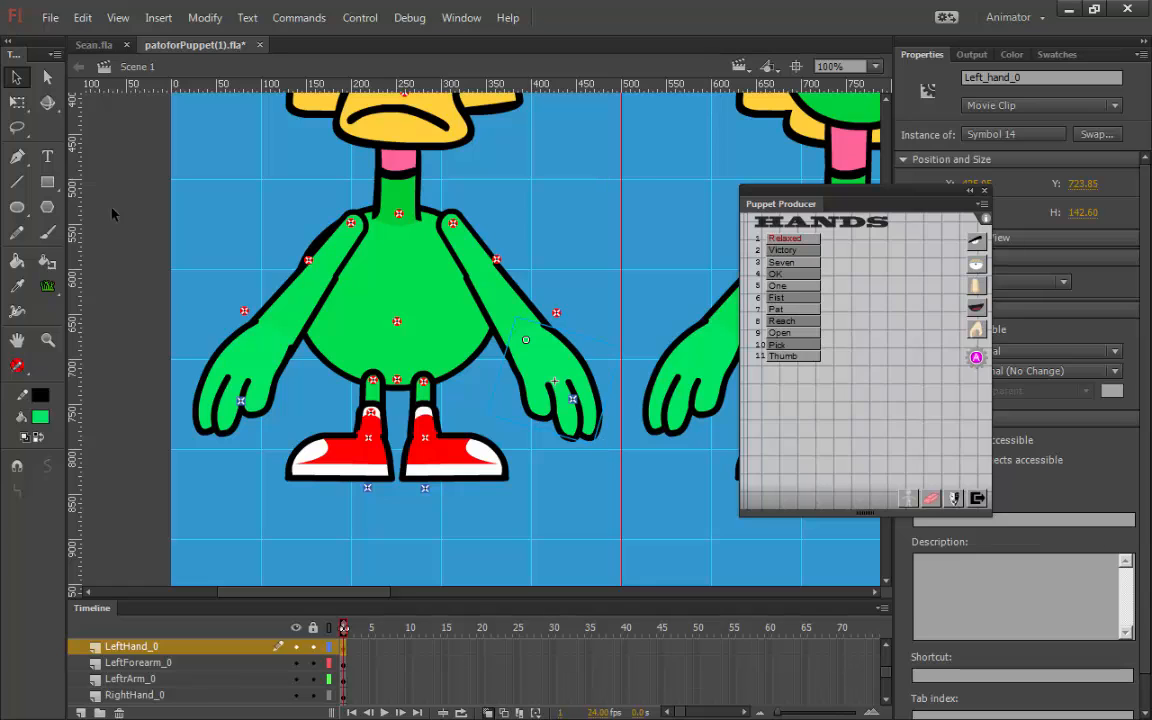
left_click(22, 104)
left_click_drag(612, 460, 568, 328)
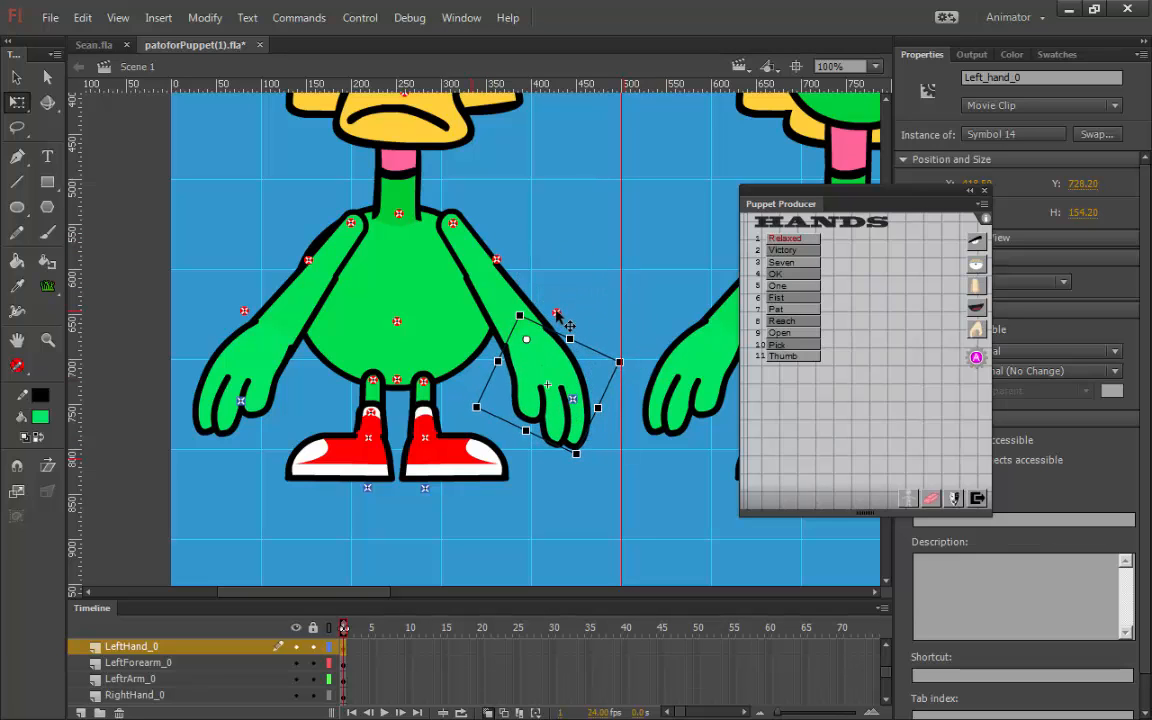
- Move the left_hand_0_pivot marker onto the left hand's transformation point at the wrist
left_click_drag(578, 348, 515, 328)
left_click(558, 313)
left_click(525, 340)
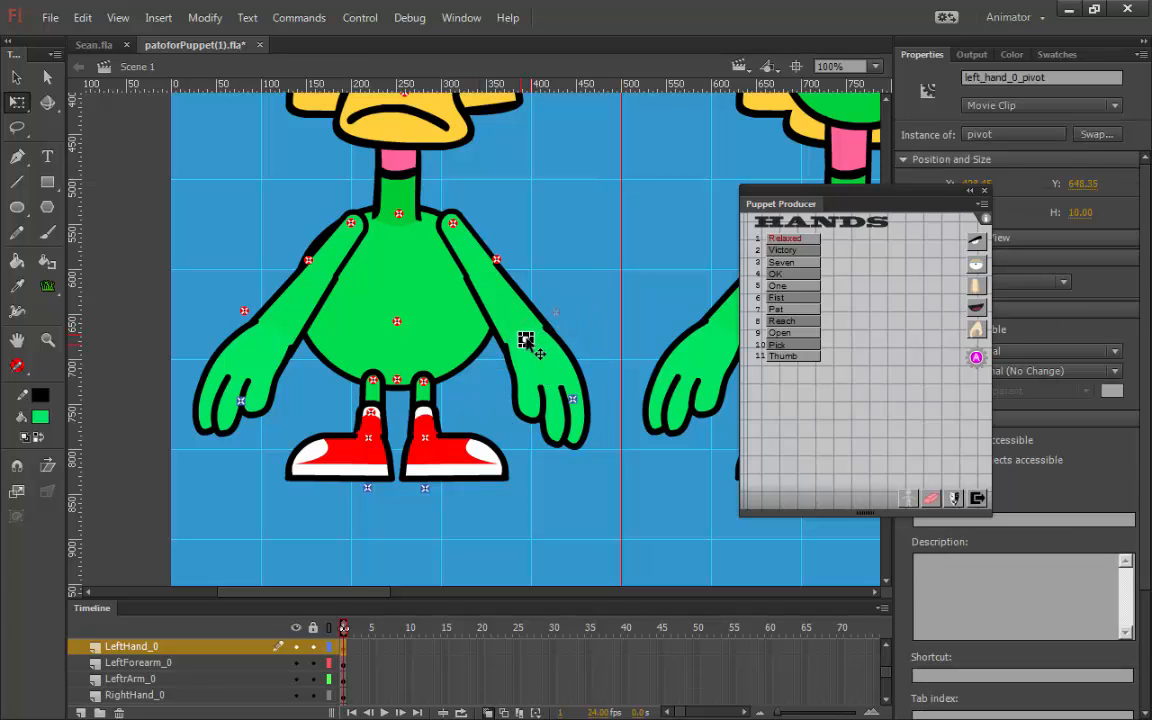
- Move the right hand pivot onto the right wrist and both forearm pivots onto the elbows of the front-facing duck
left_click(268, 336)
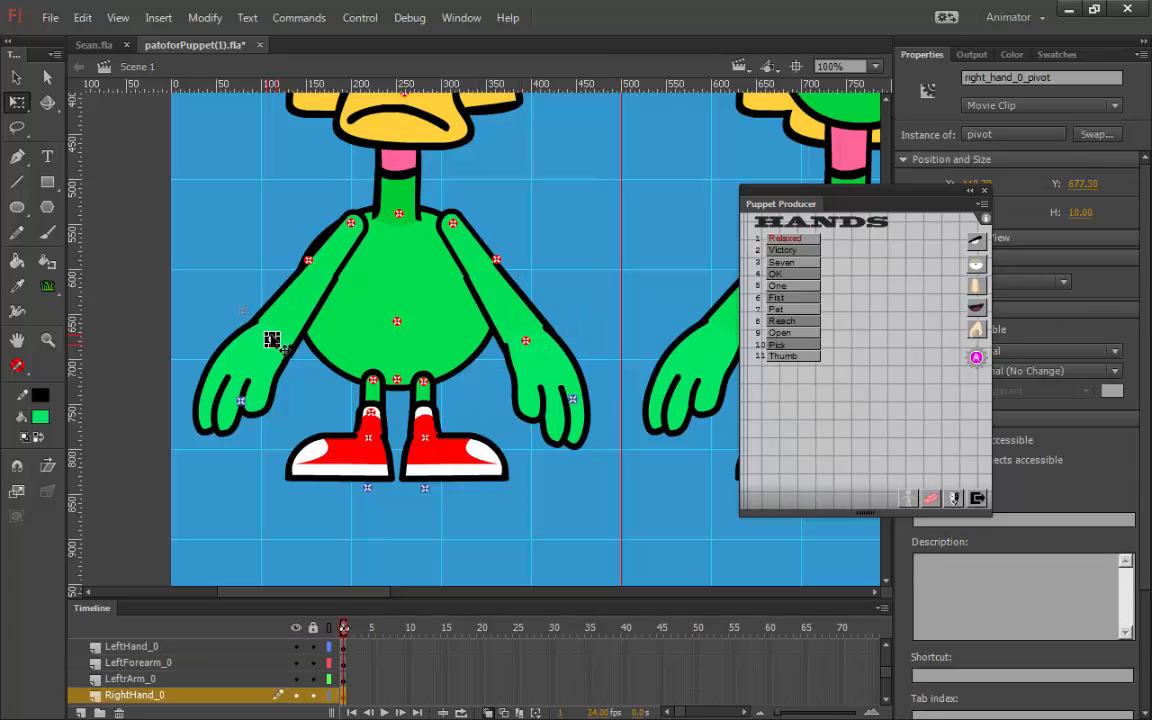
left_click(314, 265)
left_click_drag(495, 260, 481, 272)
key("n")
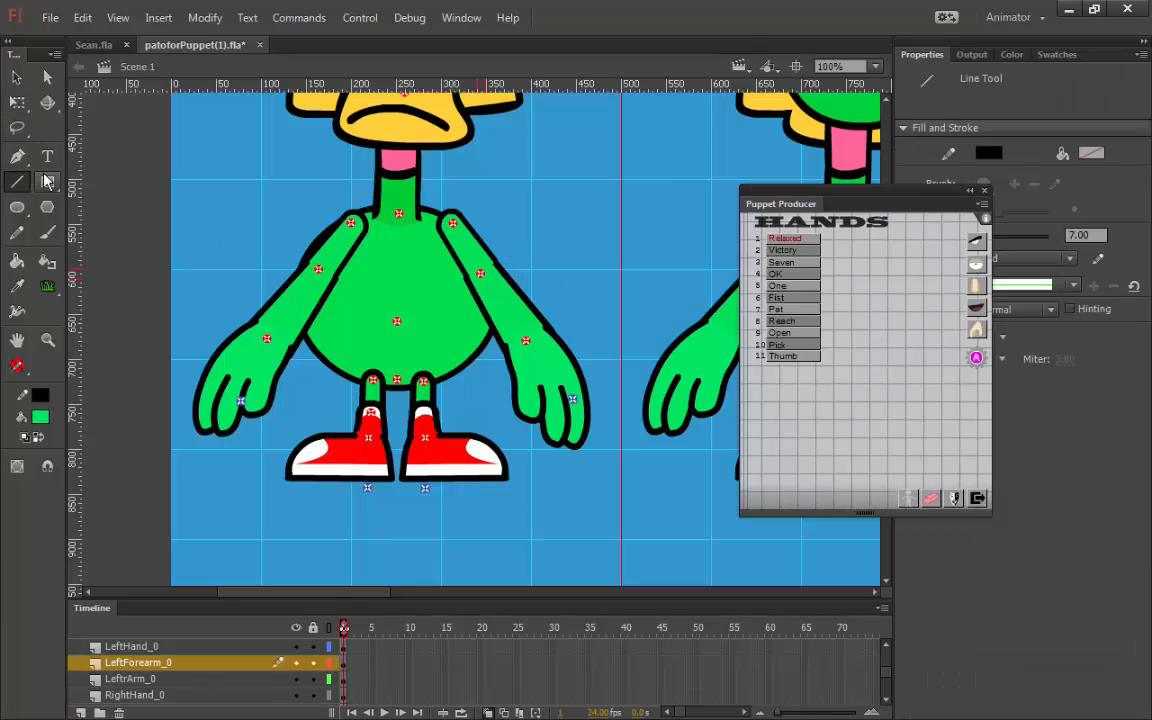
left_click_drag(453, 222, 480, 272)
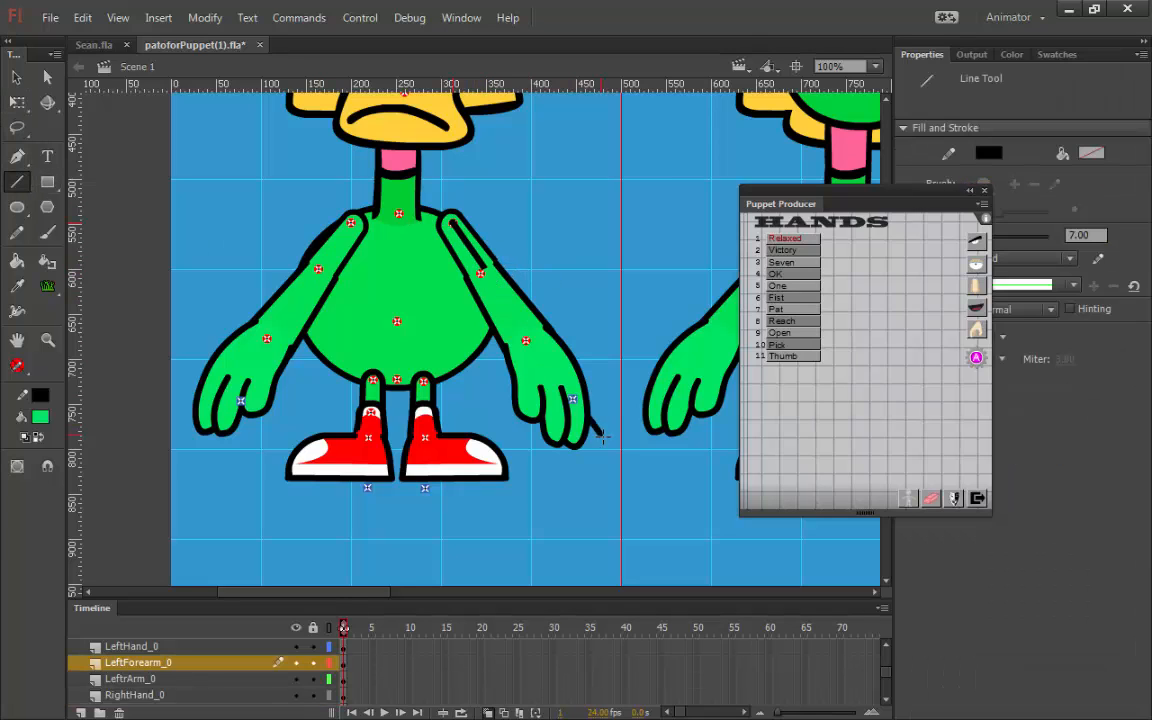
left_click_drag(583, 420, 604, 437)
key("ctrl+z")
key("ctrl+z")
- Add a new layer above LeftHand_0 and draw a straight guide line from the left shoulder pivot down past the left hand
left_click(209, 650)
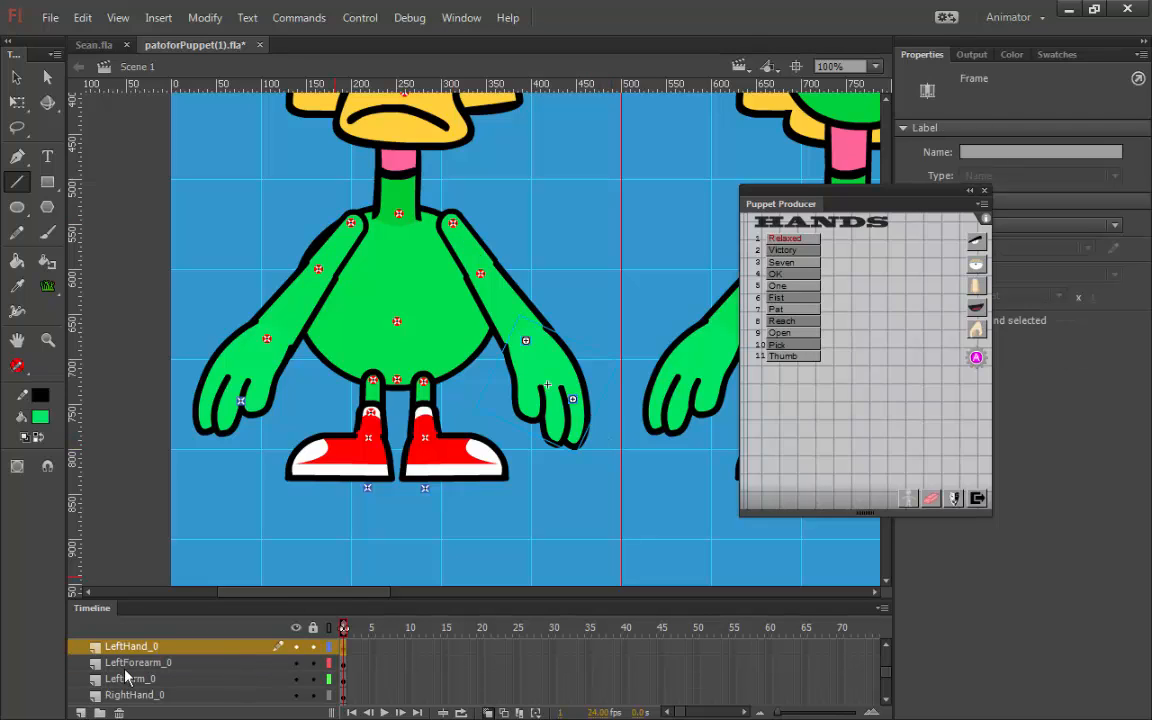
left_click(82, 712)
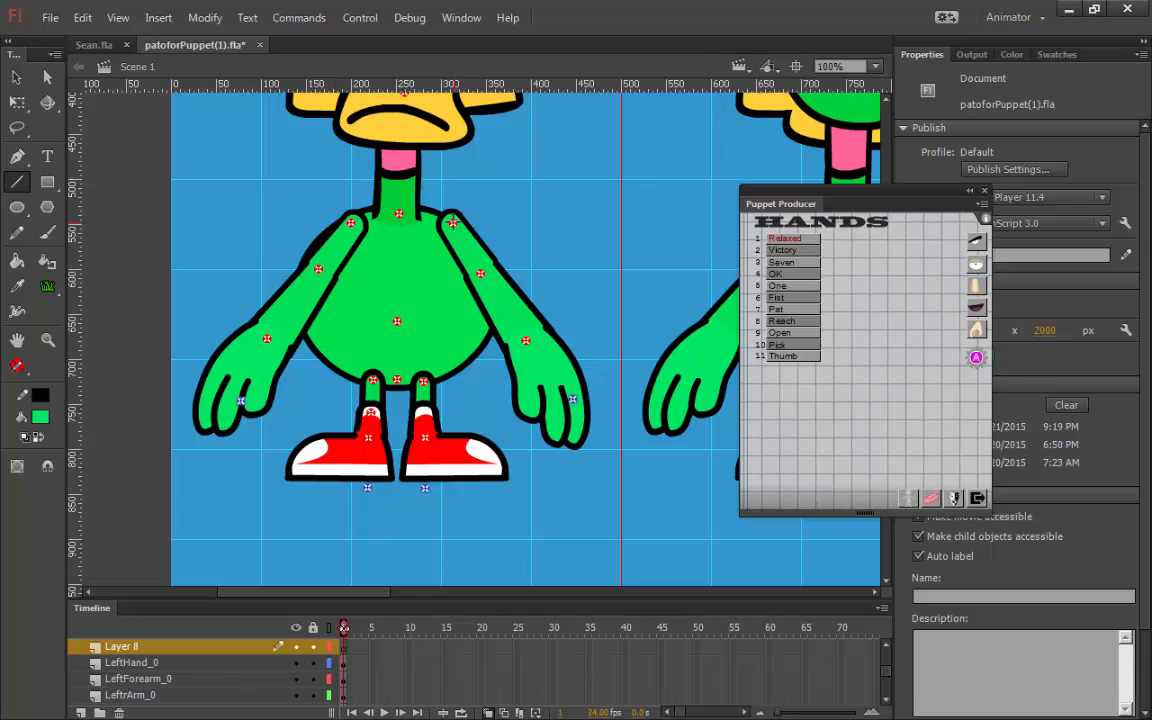
left_click_drag(451, 219, 616, 480)
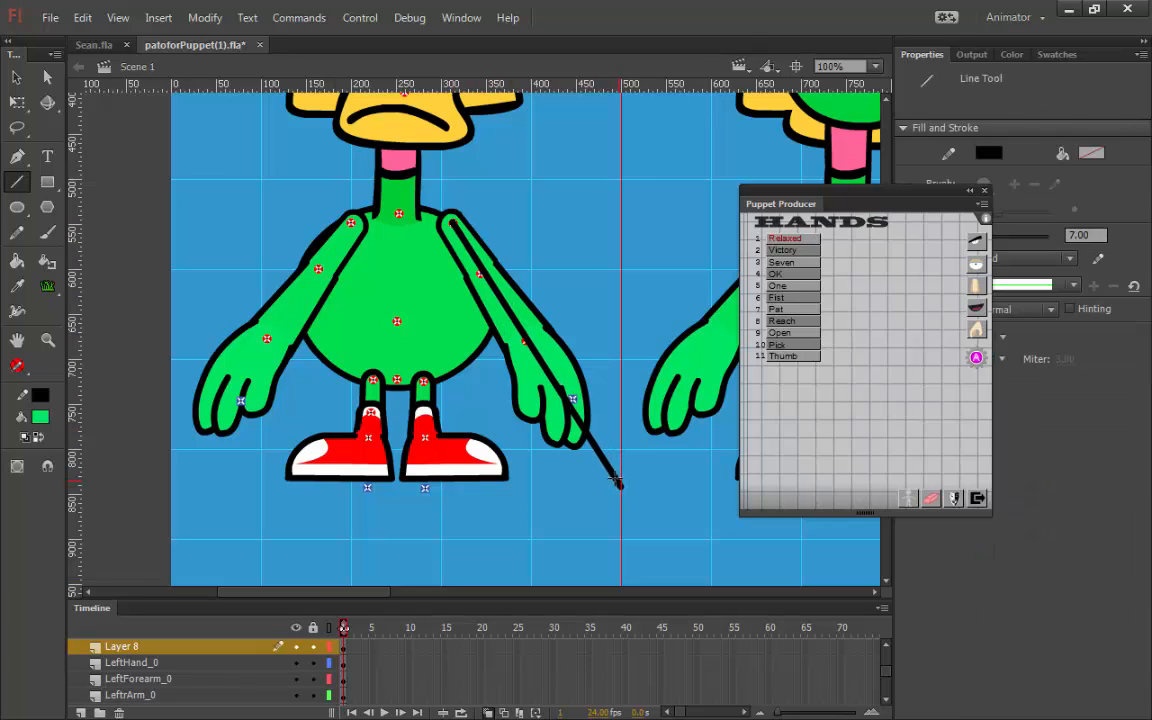
- Align the left forearm, left hand and left hand nud pivots along the guide line, and delete the line
key("v")
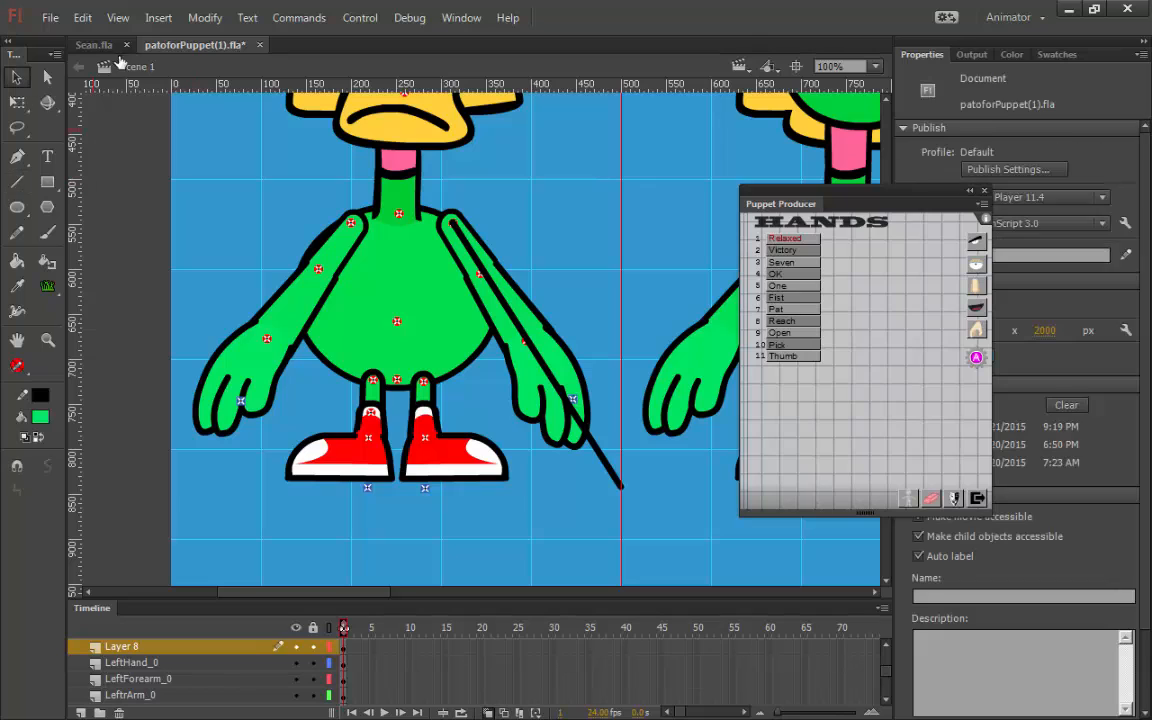
left_click(491, 283)
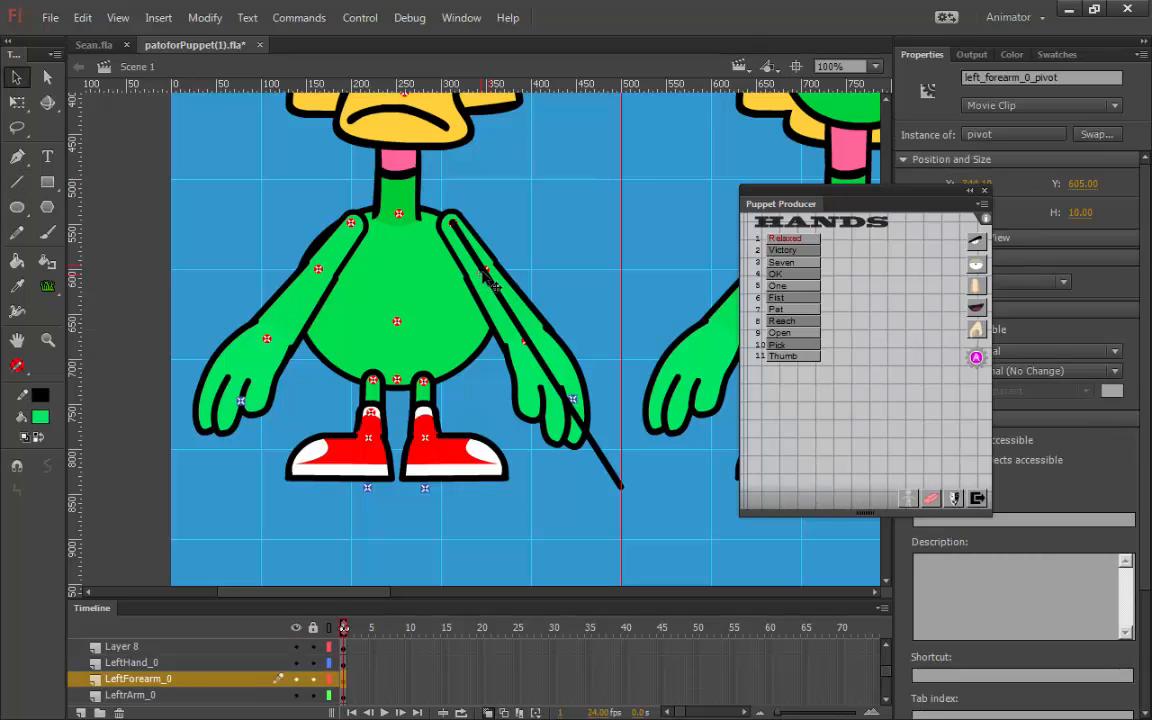
left_click(536, 350)
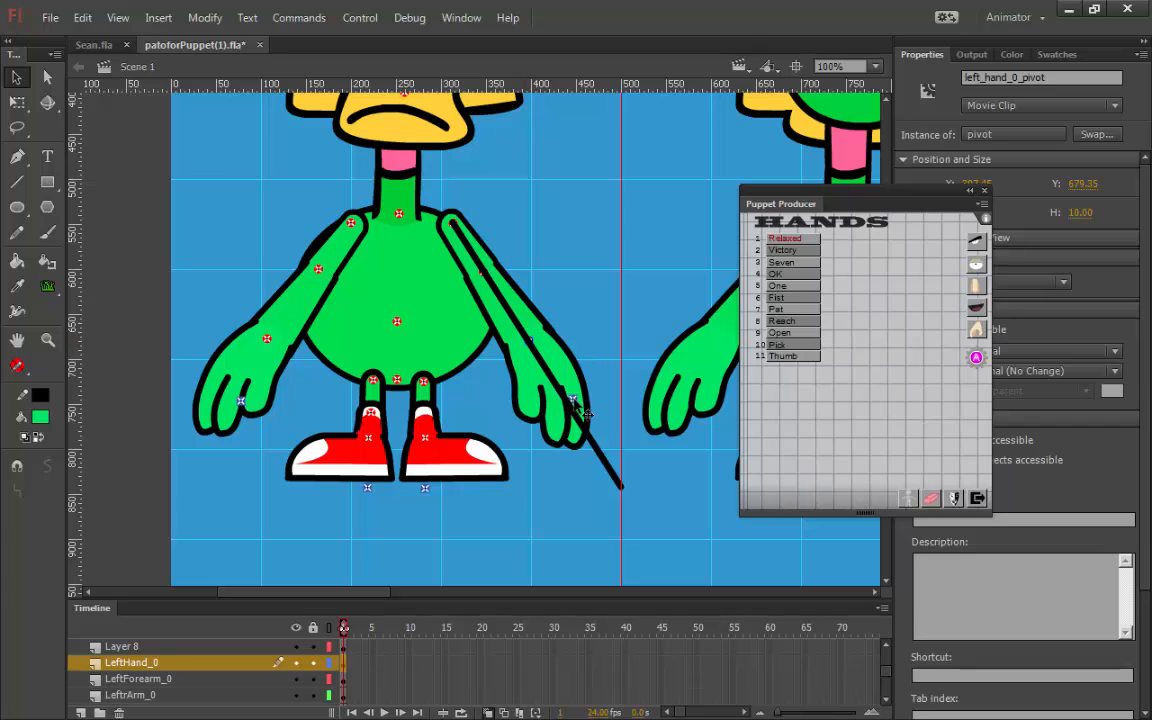
left_click(606, 461)
left_click(617, 478)
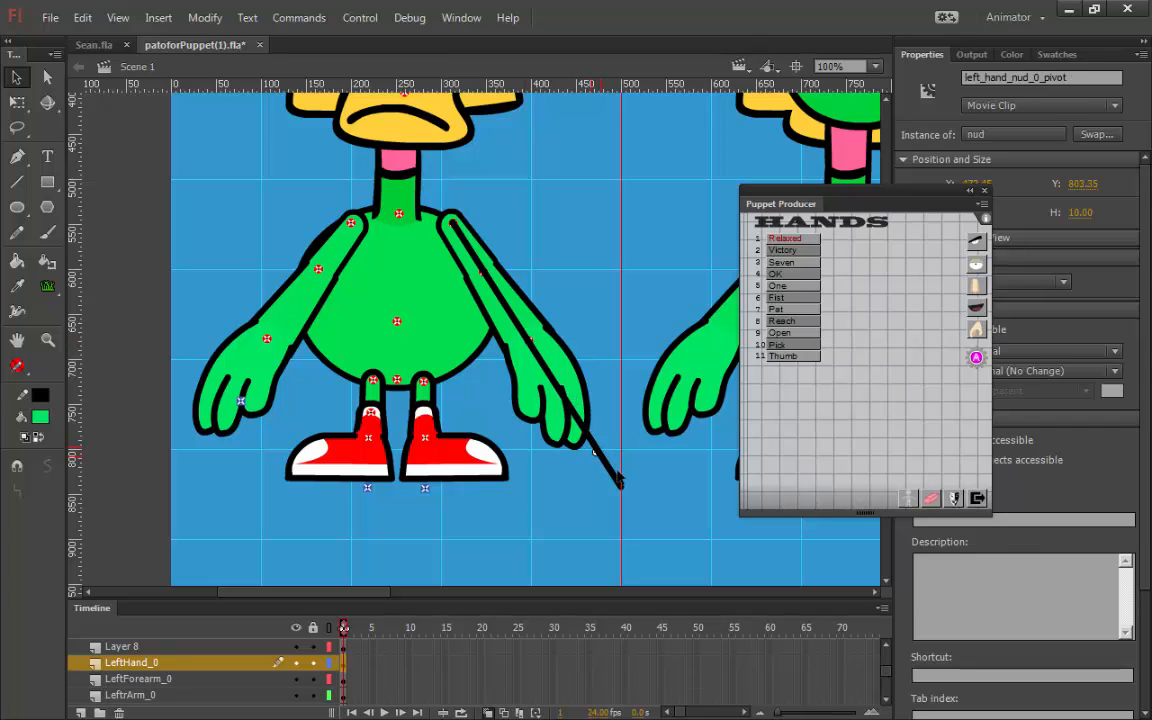
left_click(620, 480)
key("Delete")
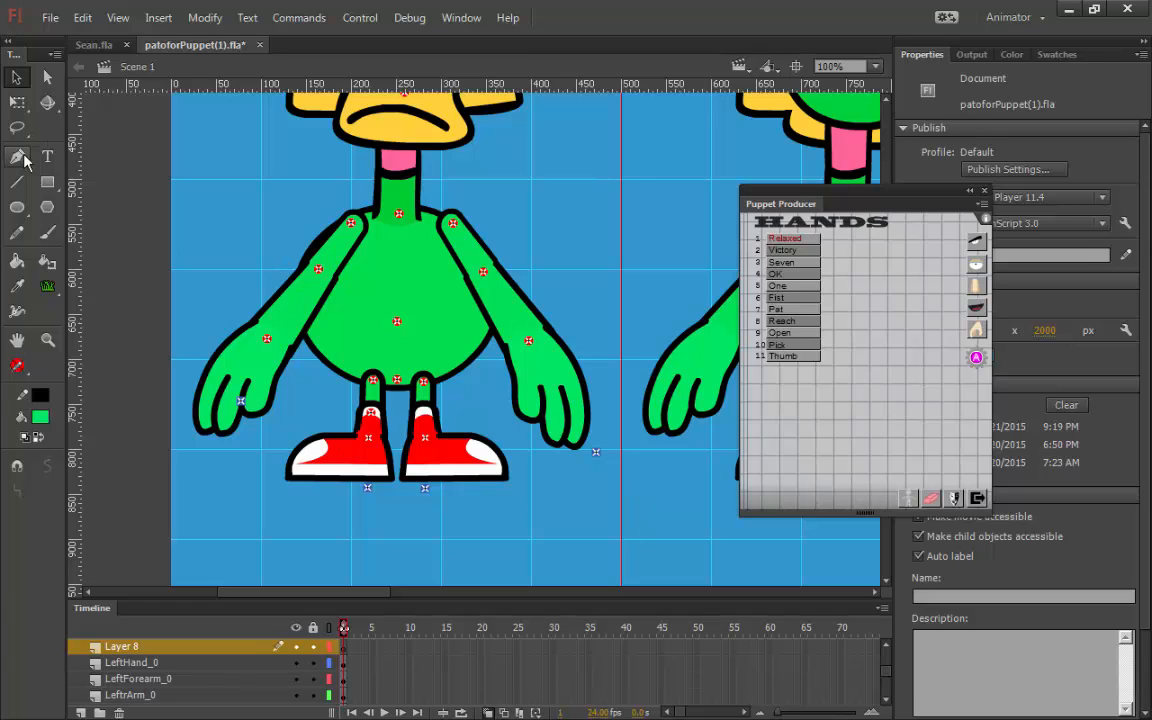
- Line up the right hand and right hand nud pivots along a temporary straight line drawn from the right shoulder, and delete the line
key("n")
left_click_drag(350, 222, 160, 497)
key("v")
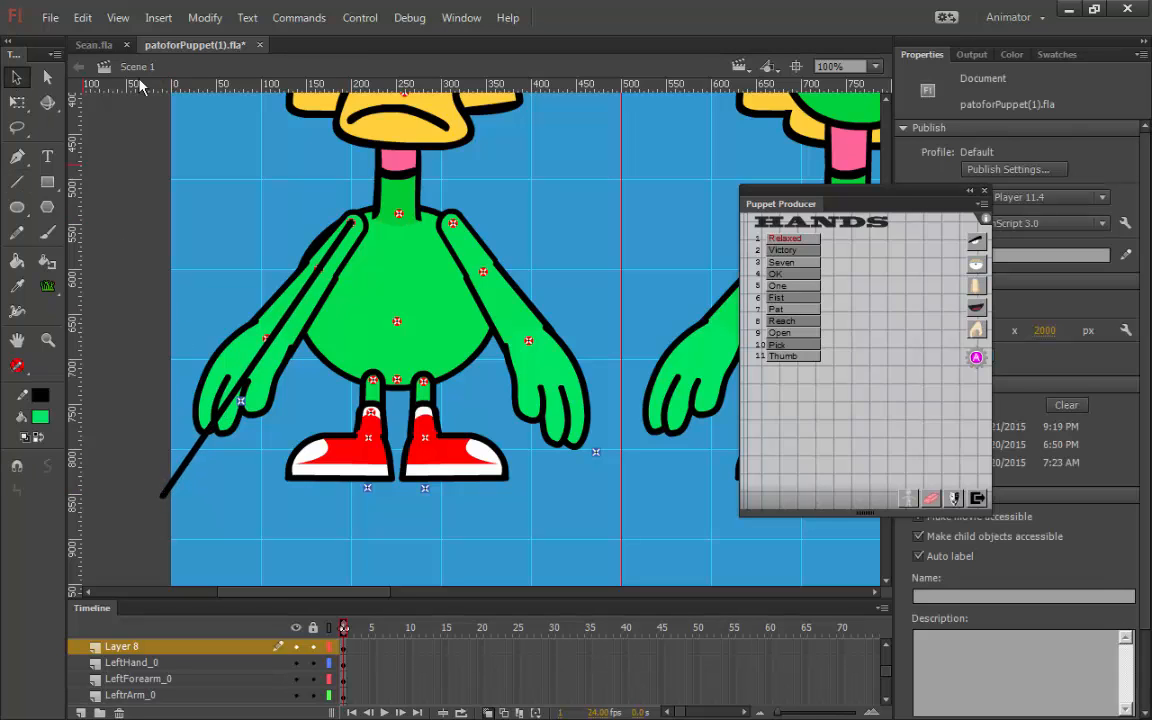
left_click(266, 339)
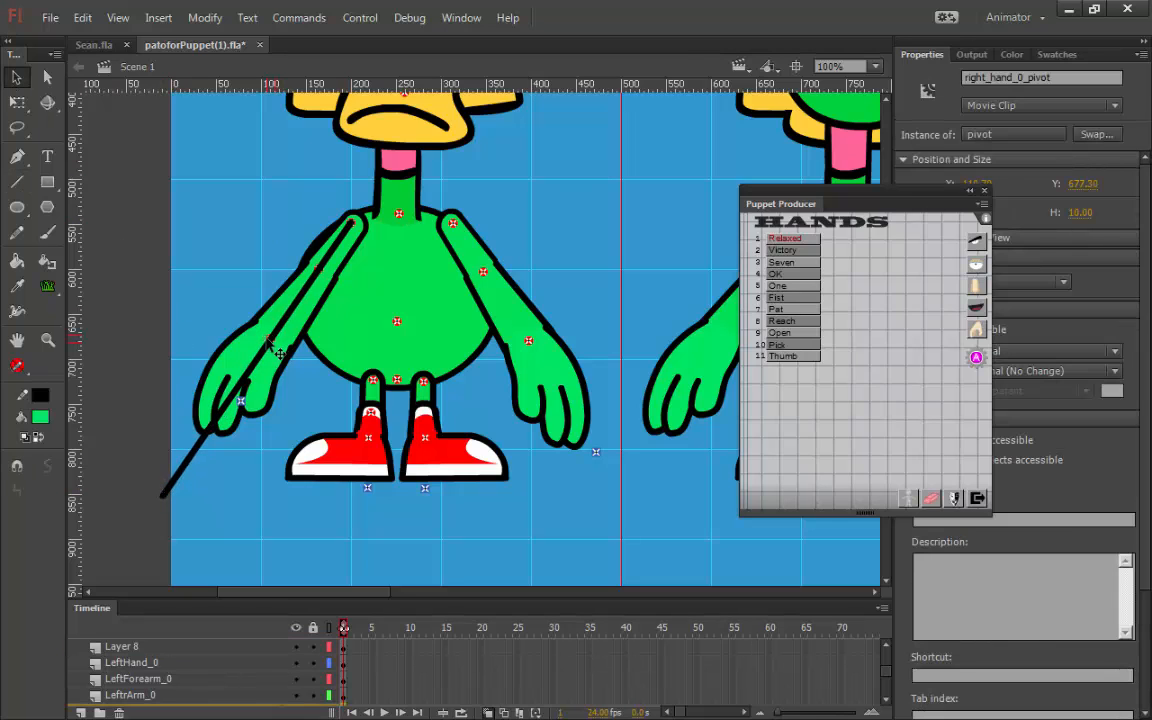
left_click_drag(240, 400, 195, 452)
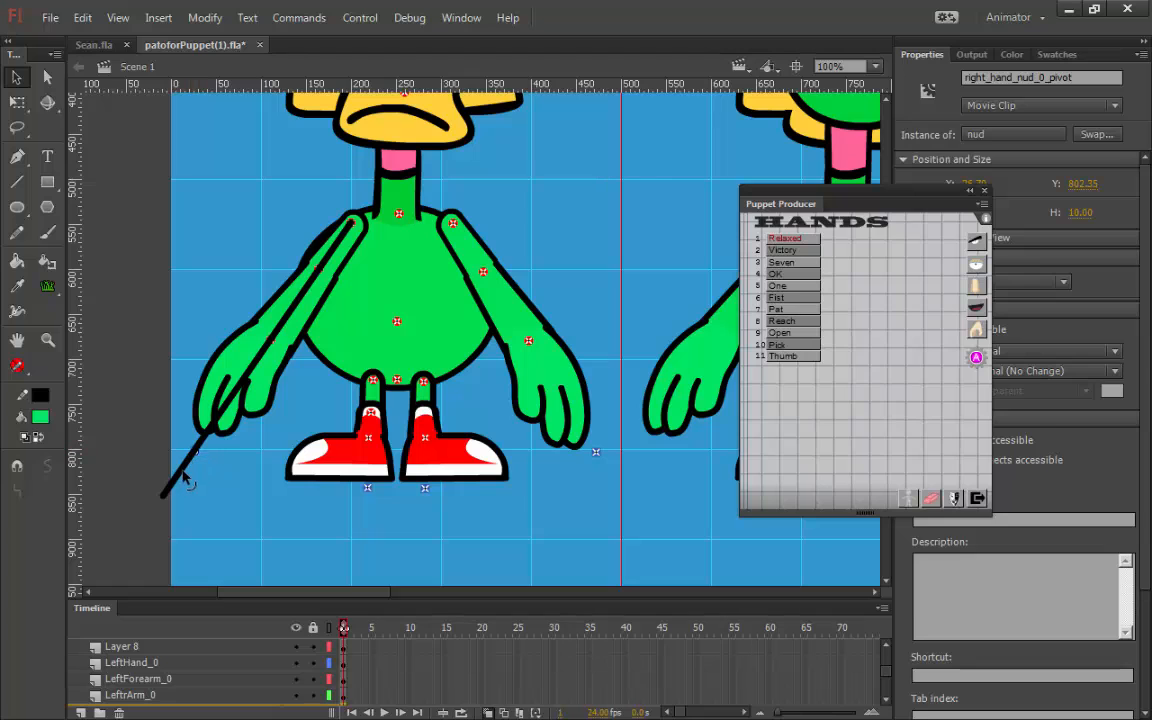
left_click(174, 476)
key("Delete")
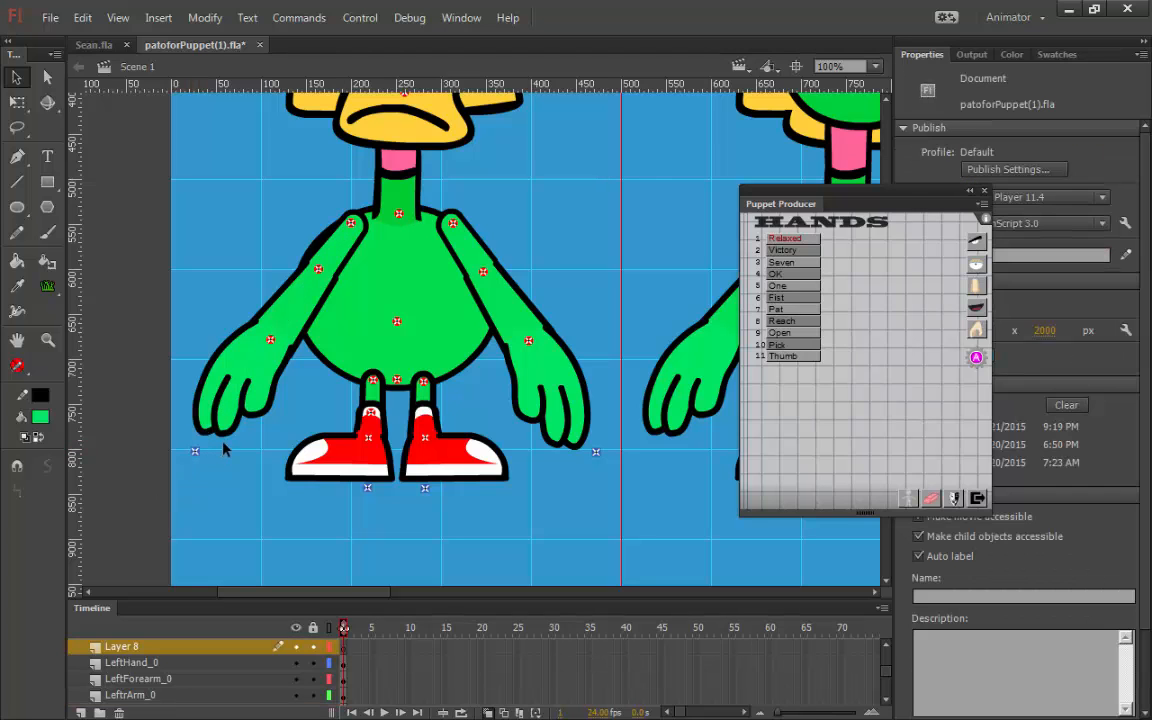
- Export the movie to the Desktop as an SWF named PATO, replacing the existing file
key("ctrl+alt+shift+s")
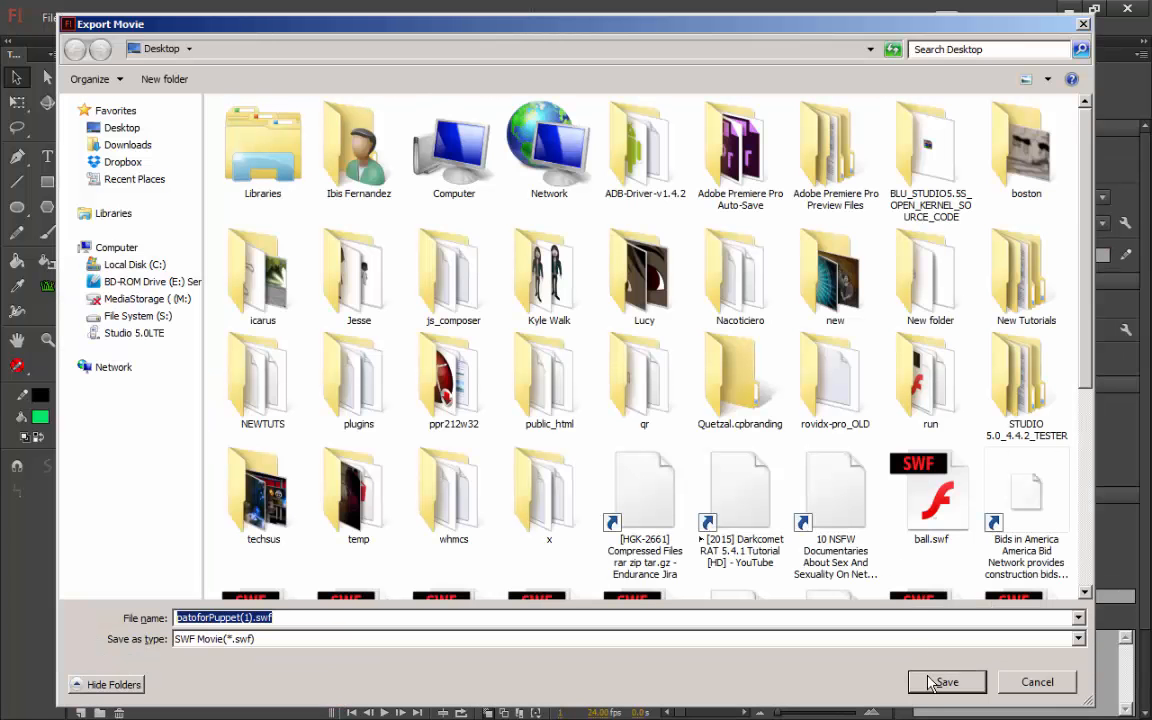
type("PATO")
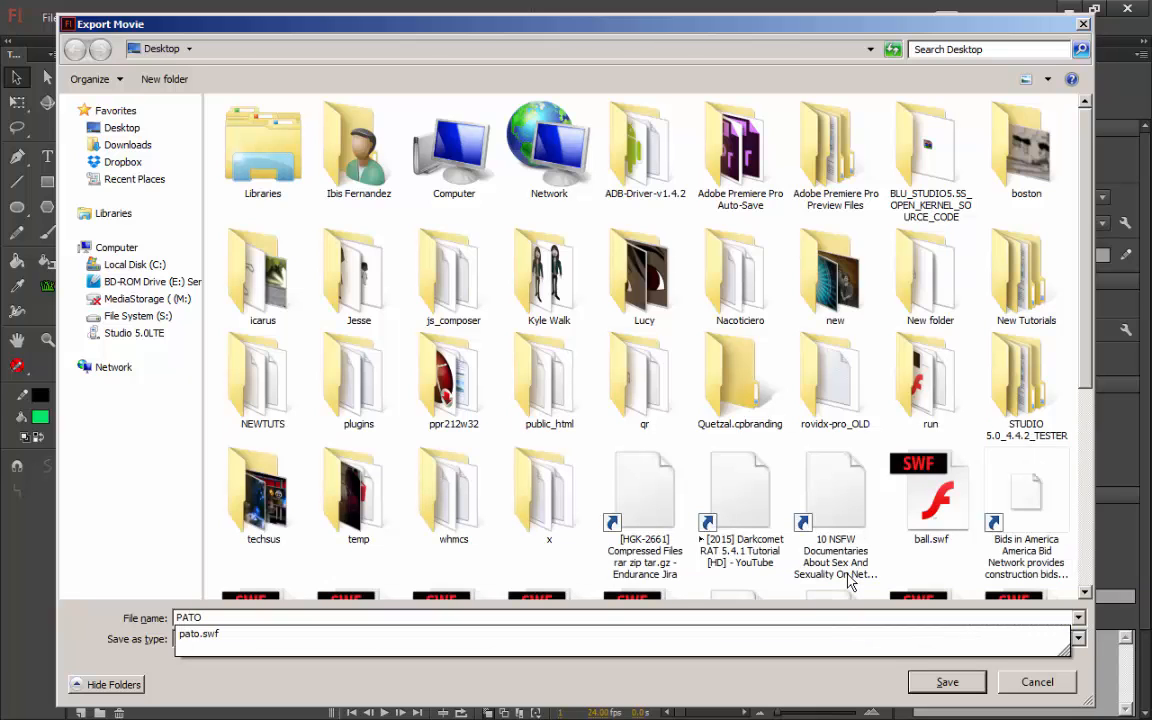
key("Return")
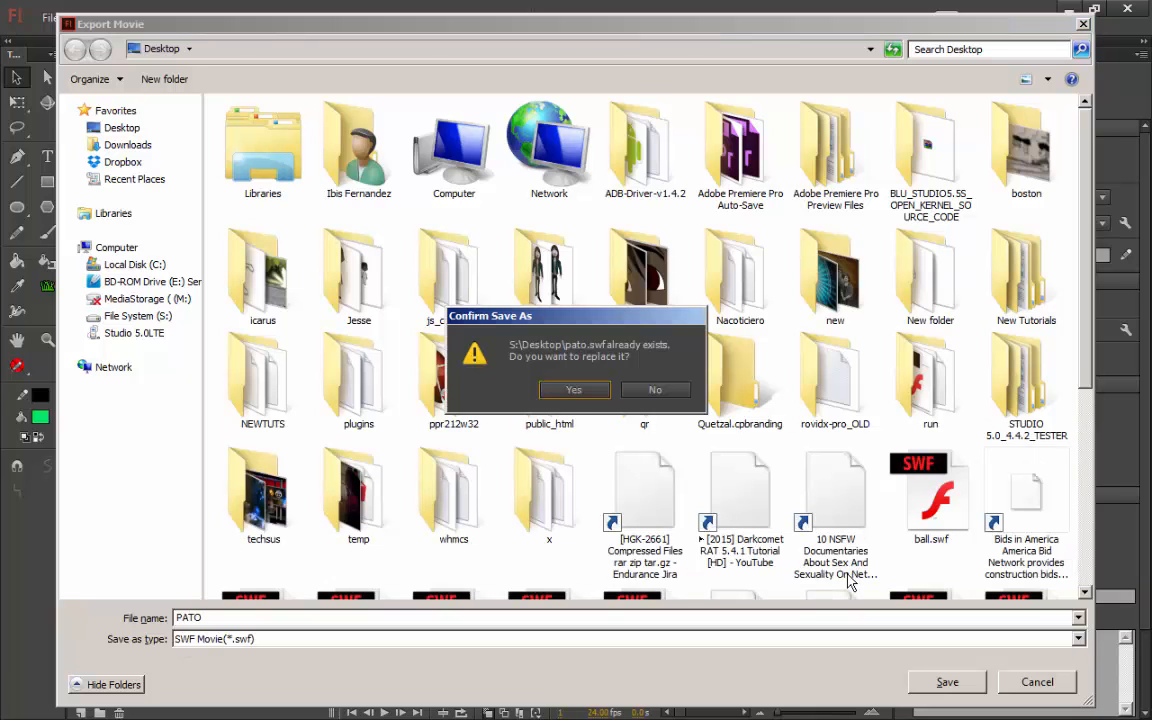
left_click(578, 392)
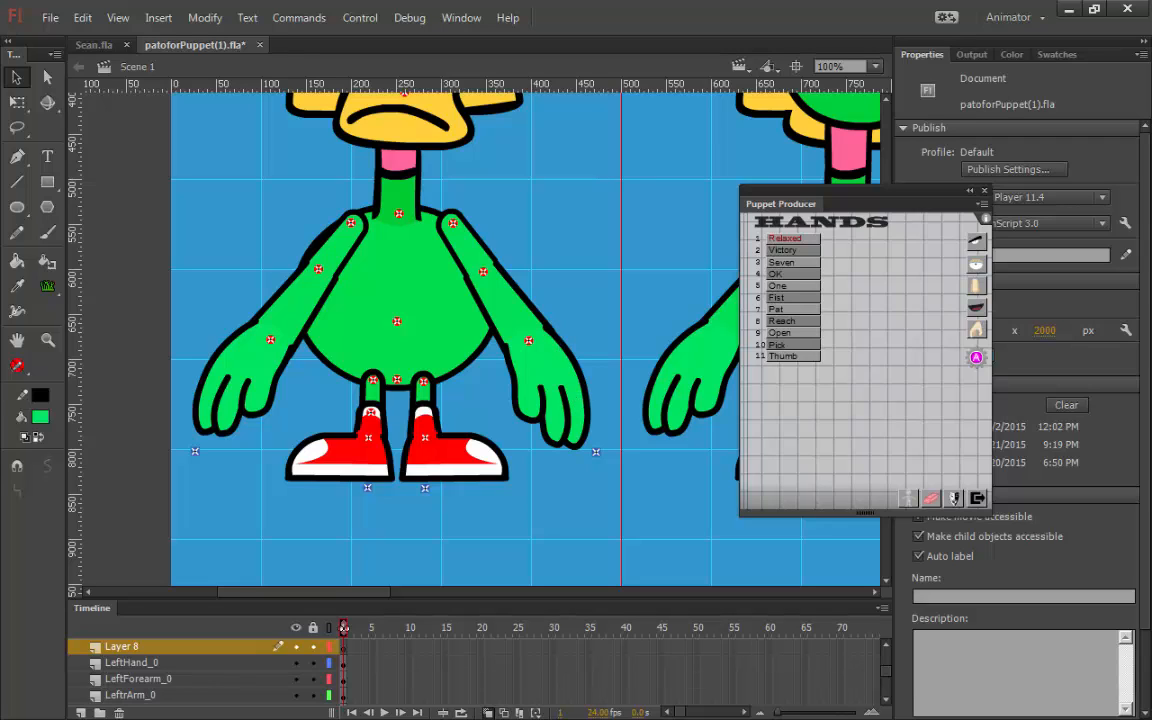
- Switch to CrazyTalk Animator 2 and add the Dummy character from the Actor character templates to the stage
left_click(357, 1)
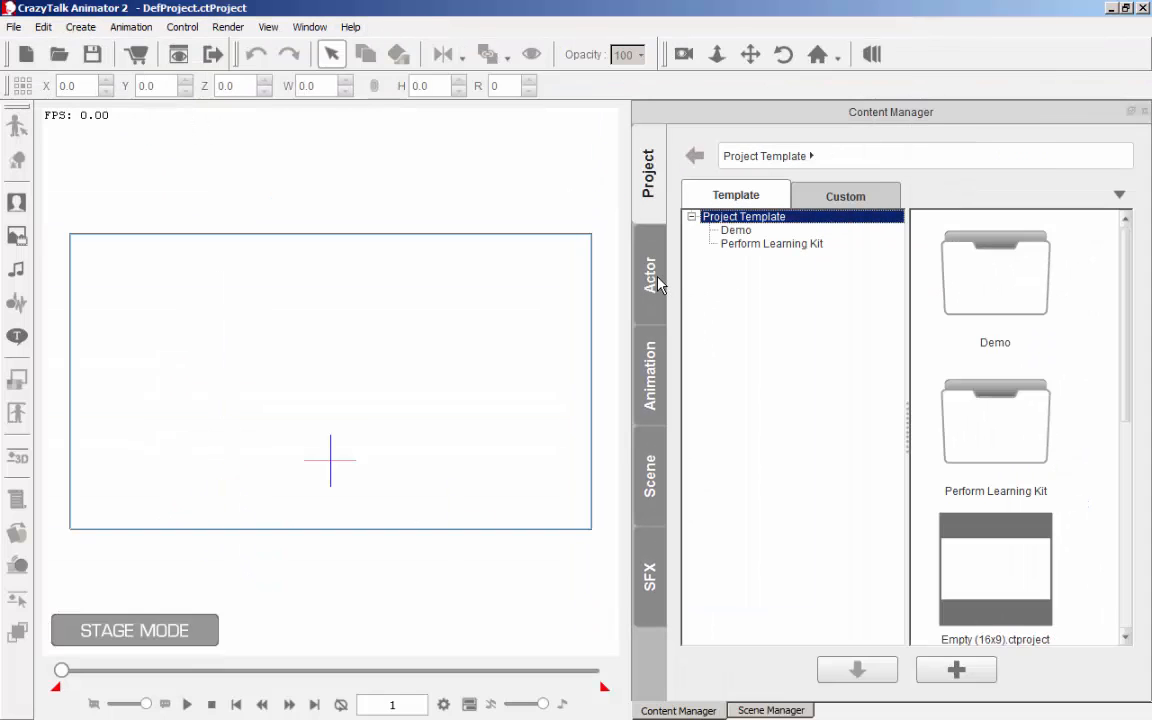
left_click(652, 280)
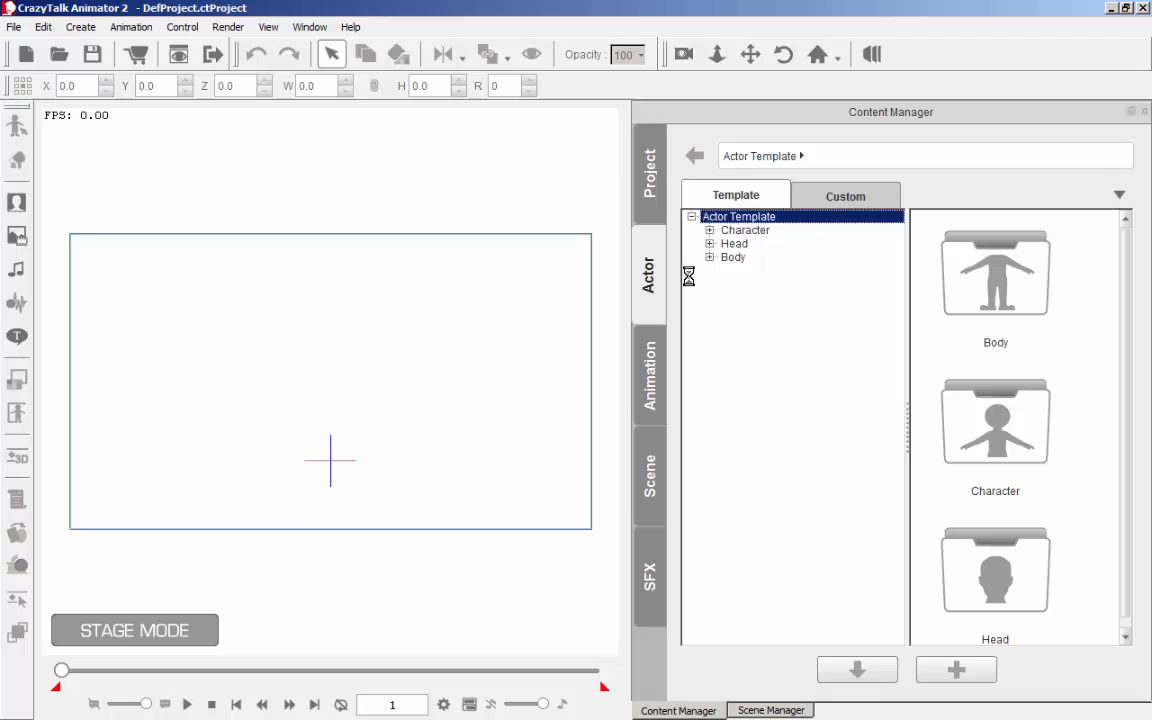
left_click(744, 231)
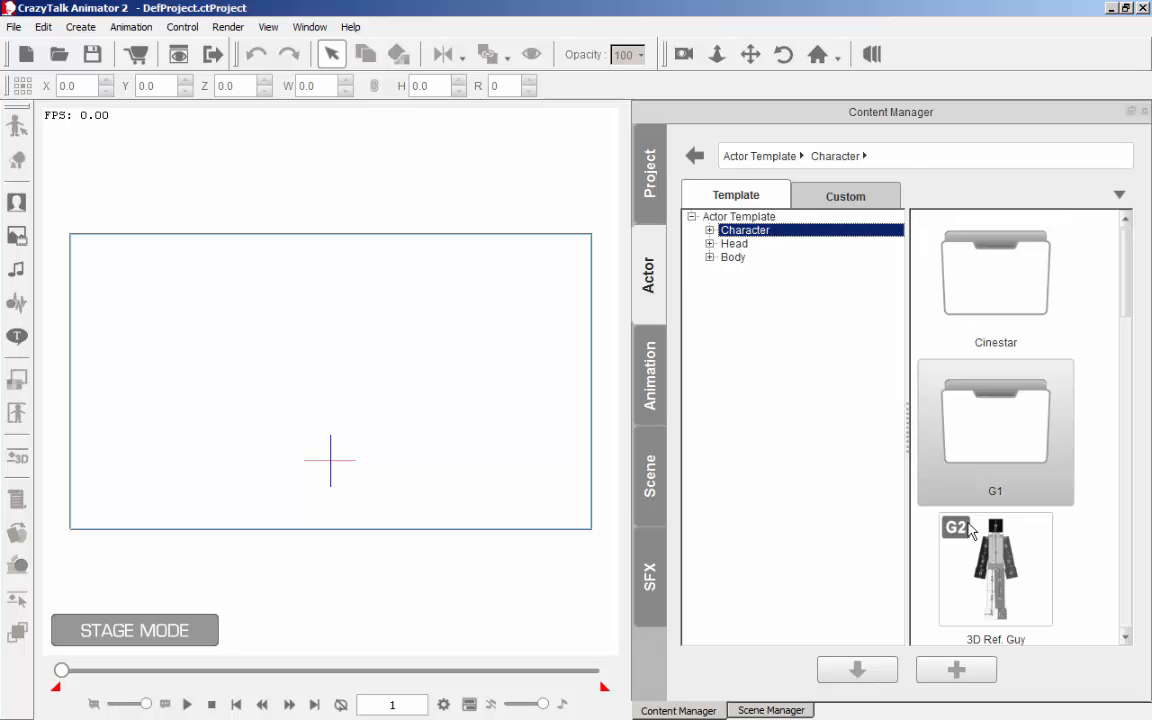
scroll(1046, 445, "down", 5)
scroll(1046, 445, "up", 5)
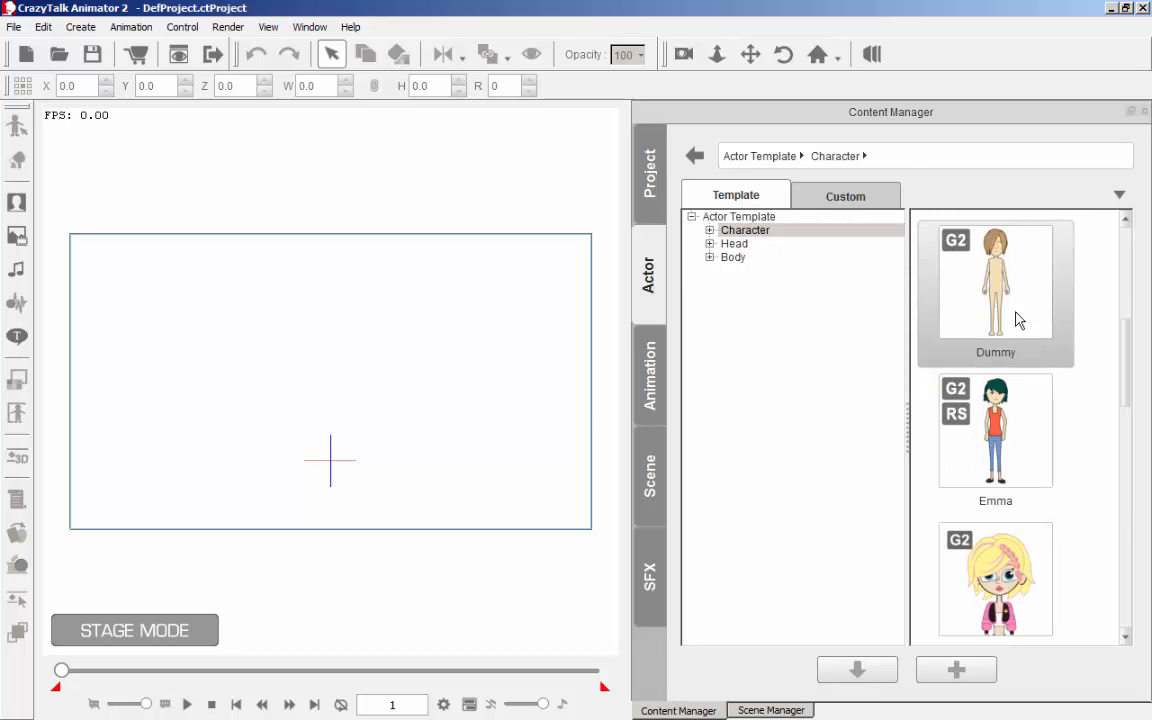
double_click(1018, 321)
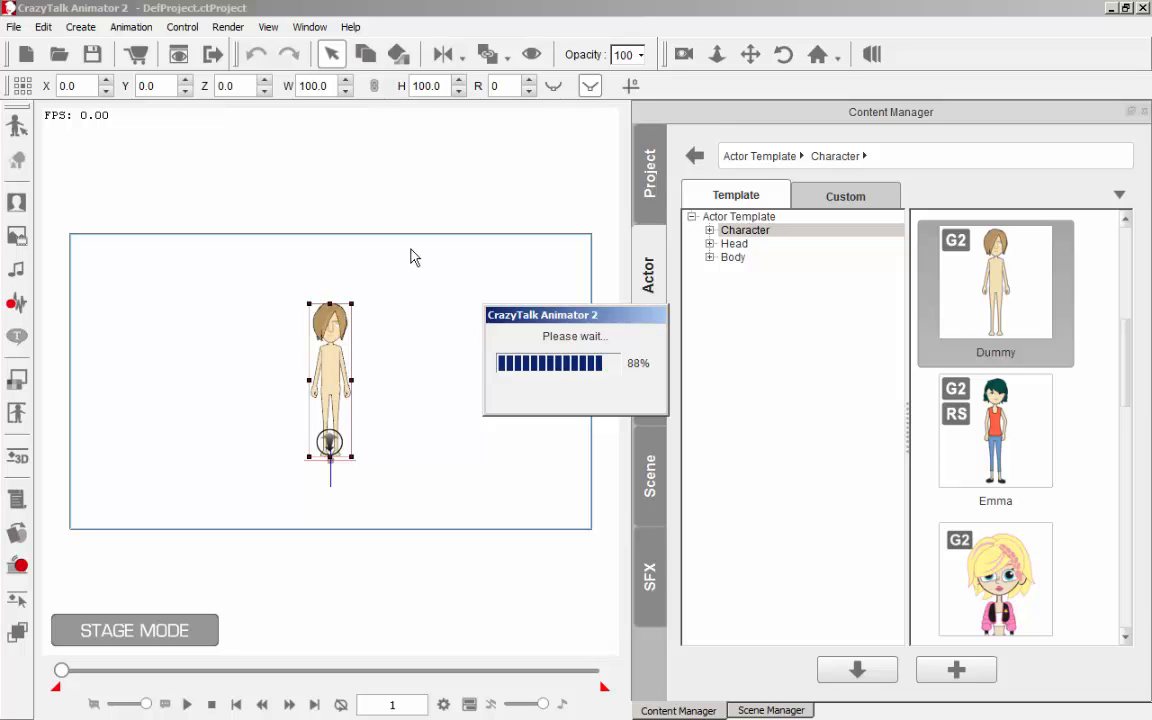
- Open the Dummy in the character composer and try to replace it with pato.swf, keeping none of the reload options
left_click(16, 122)
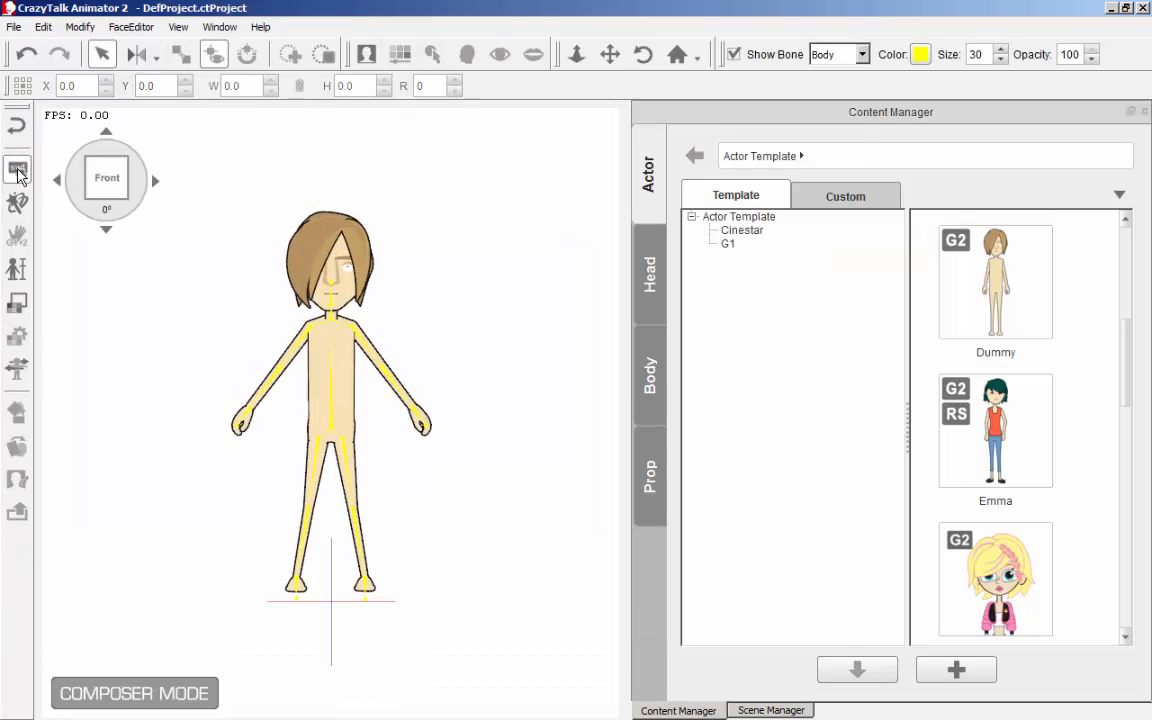
left_click(16, 168)
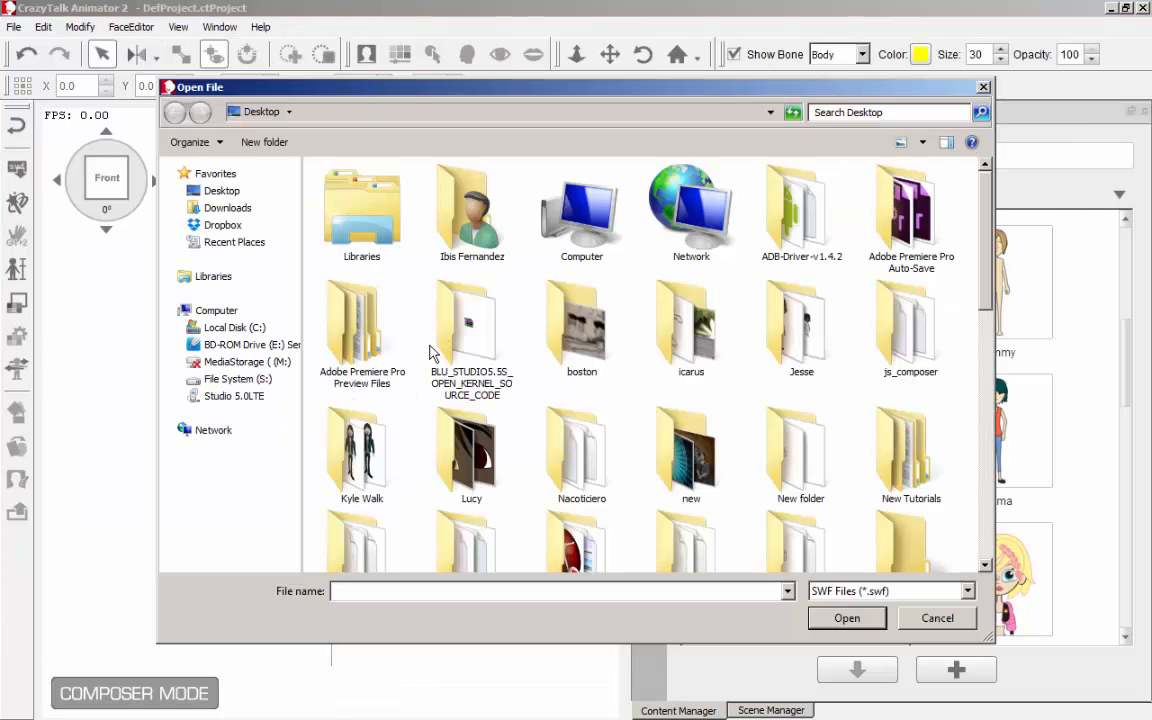
type("PATO")
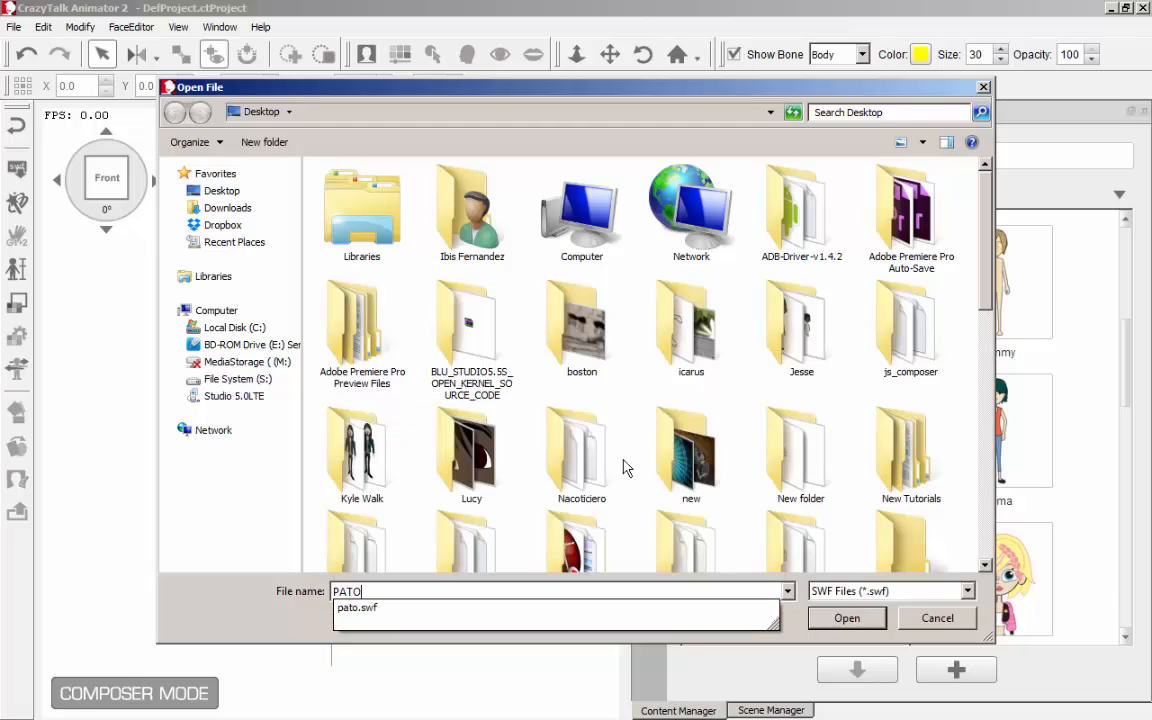
left_click(530, 609)
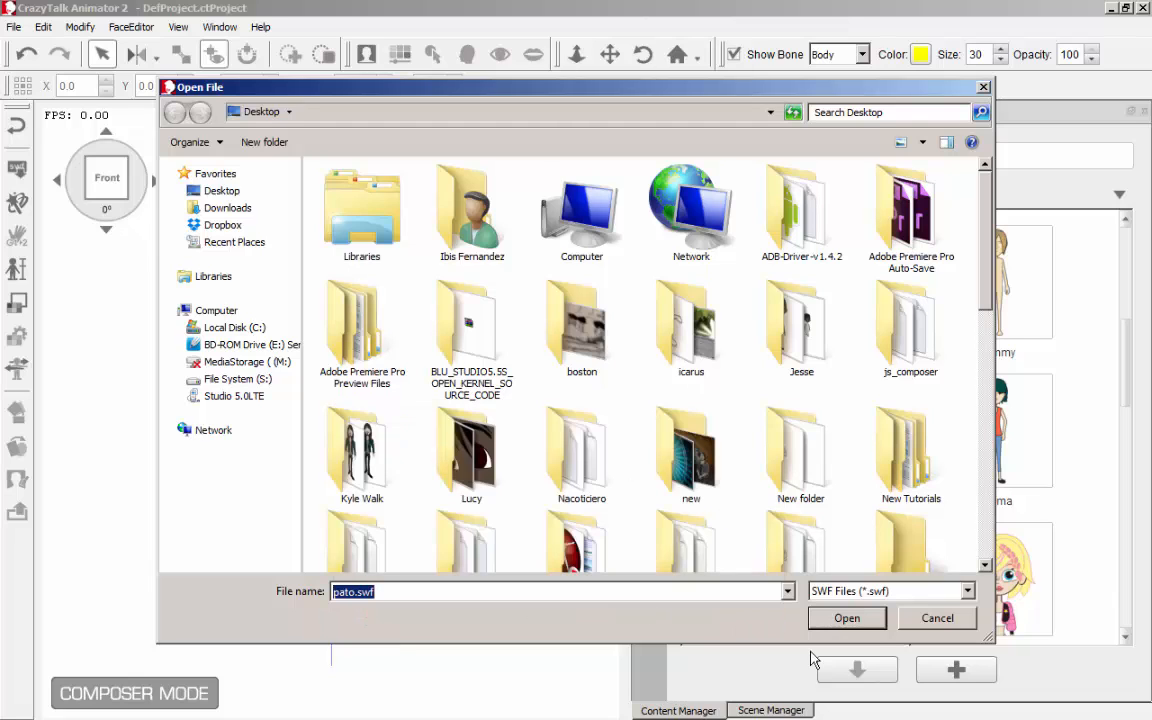
left_click(847, 618)
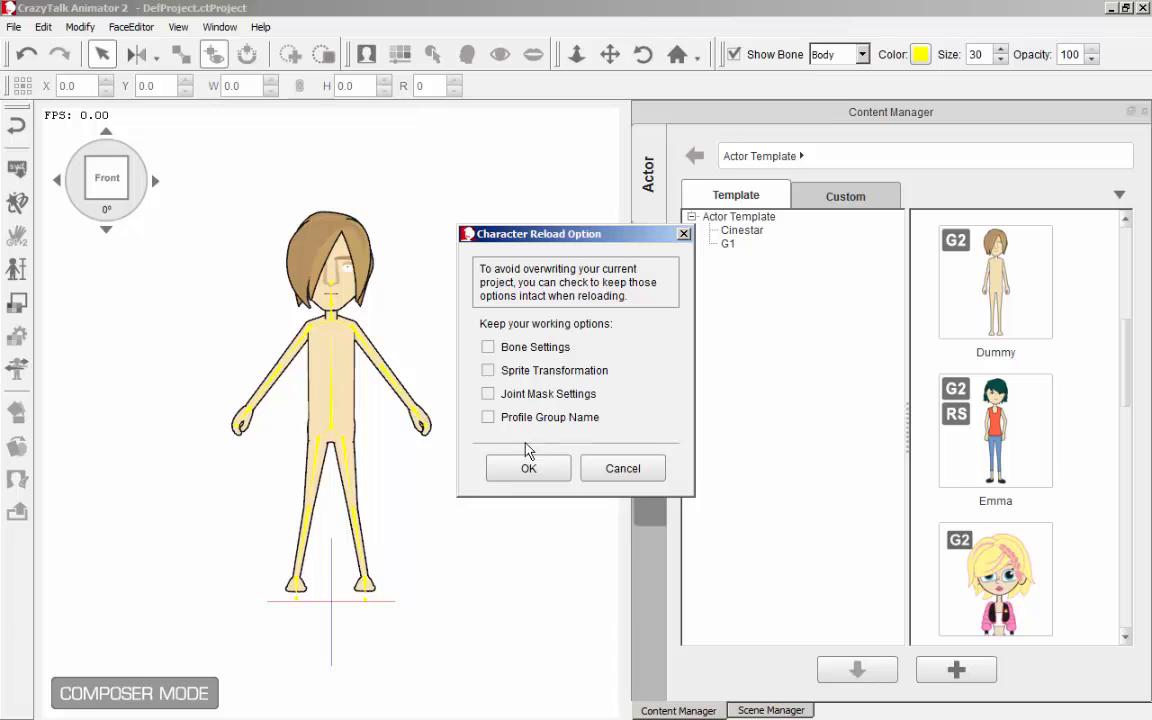
left_click(528, 468)
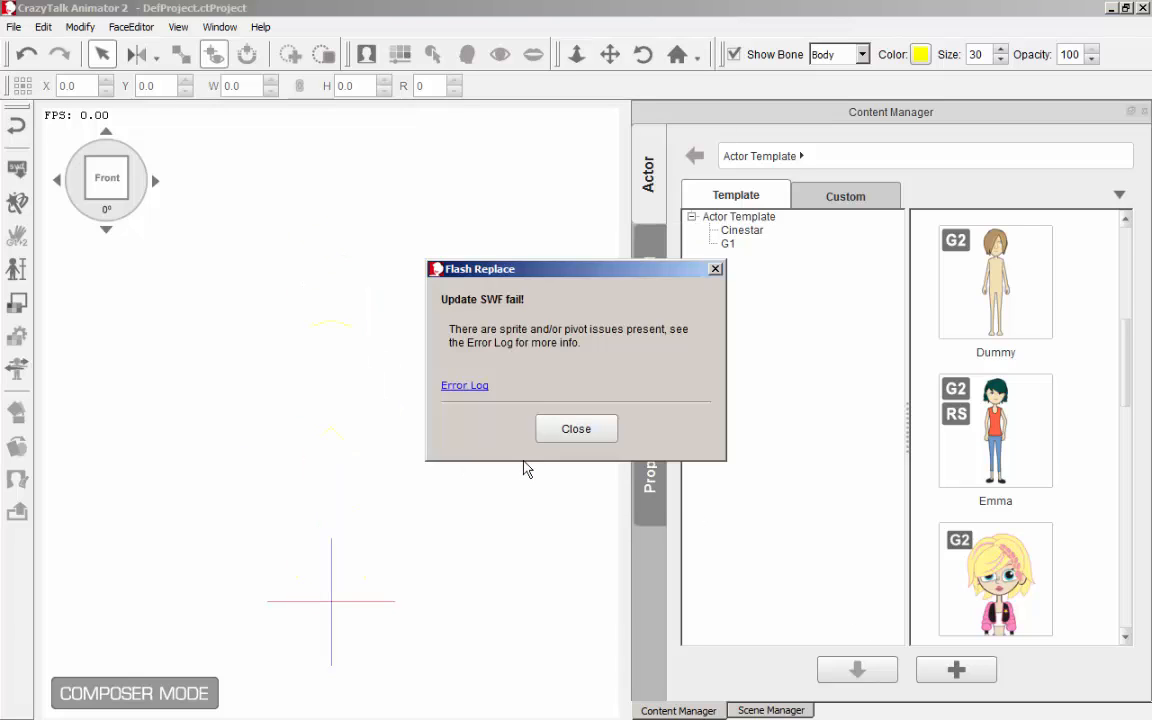
left_click(571, 430)
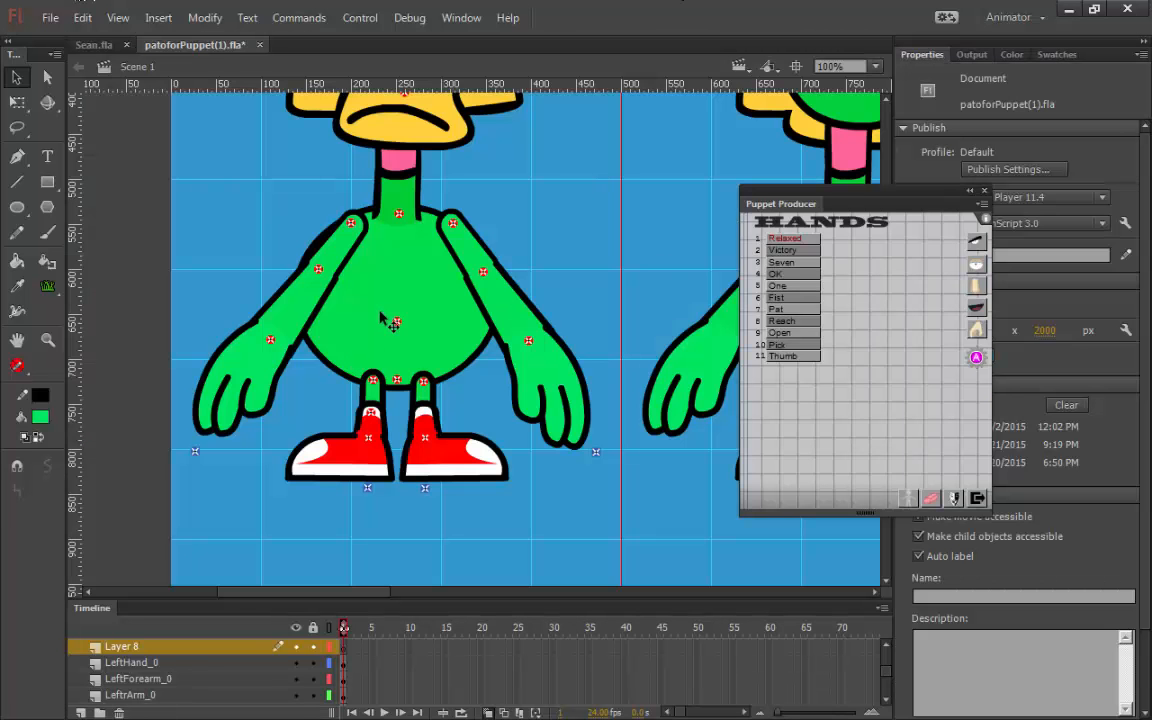
- Close the Puppet Producer and inspect the instance names of the front duck's right hand, forearm and arm parts and pivots
left_click(197, 454)
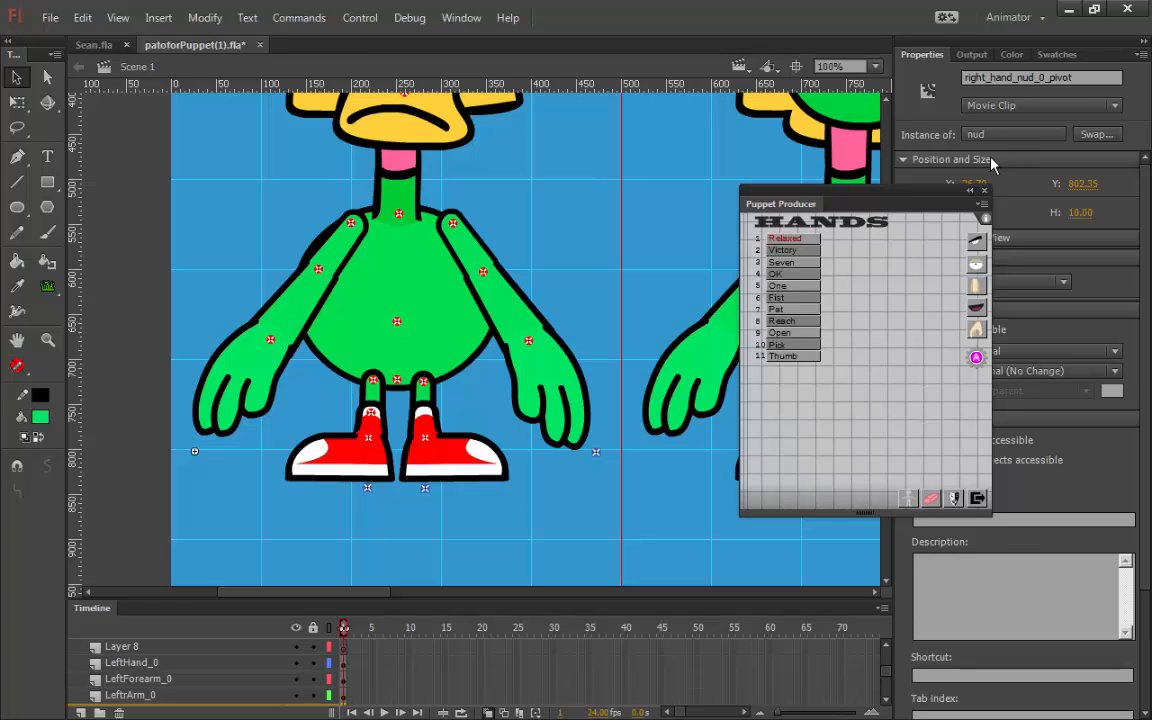
left_click(966, 192)
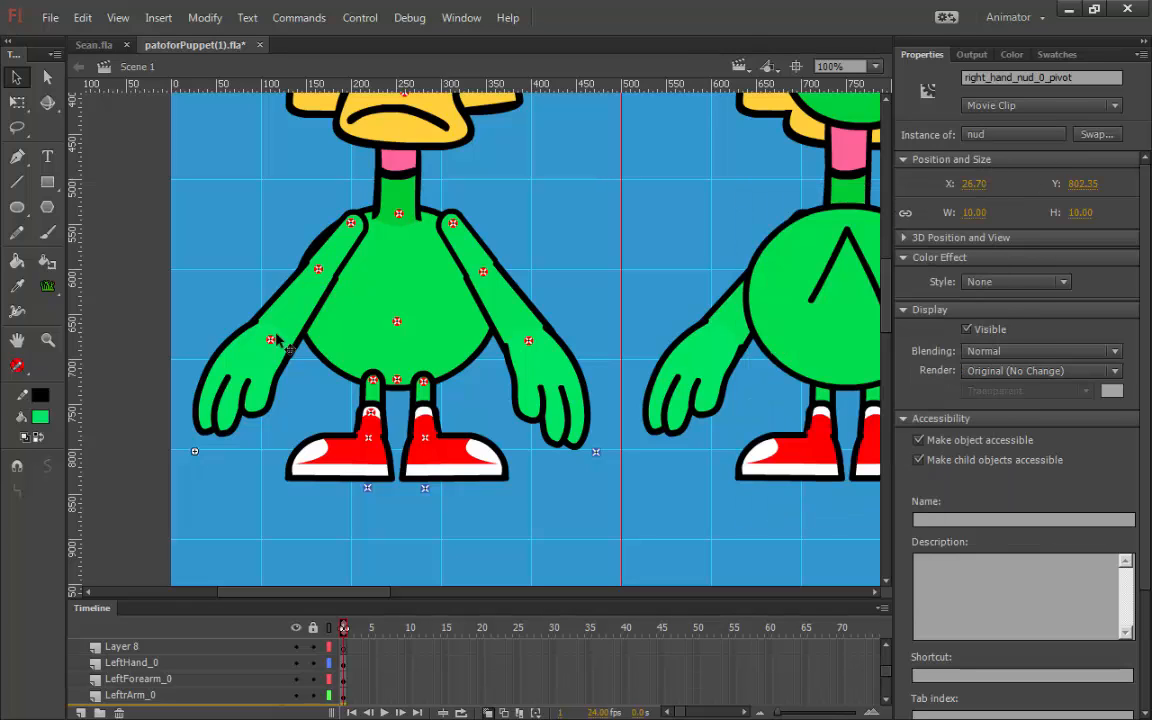
left_click(270, 341)
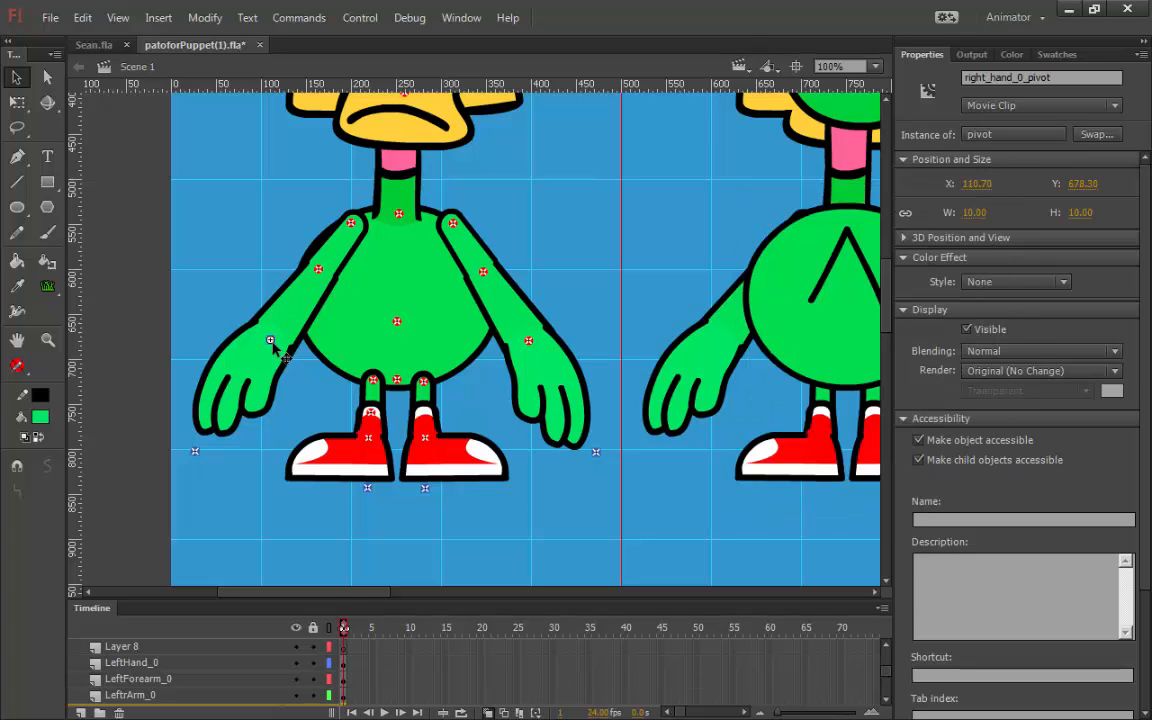
left_click(318, 269)
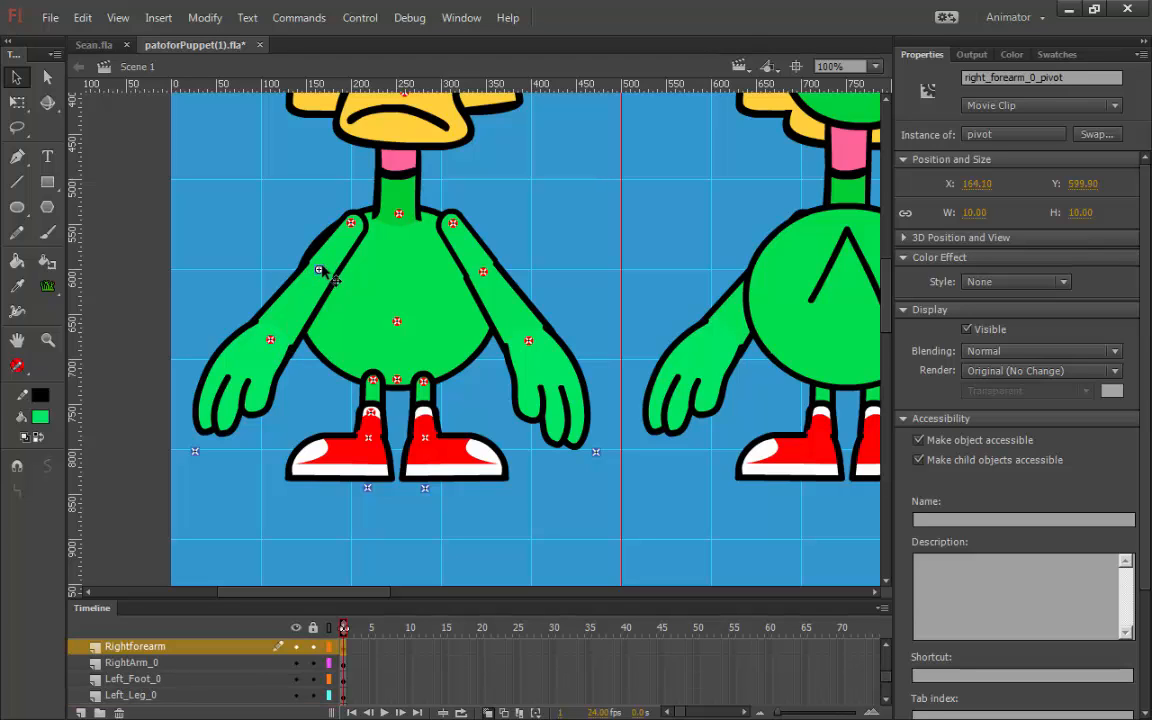
left_click(351, 222)
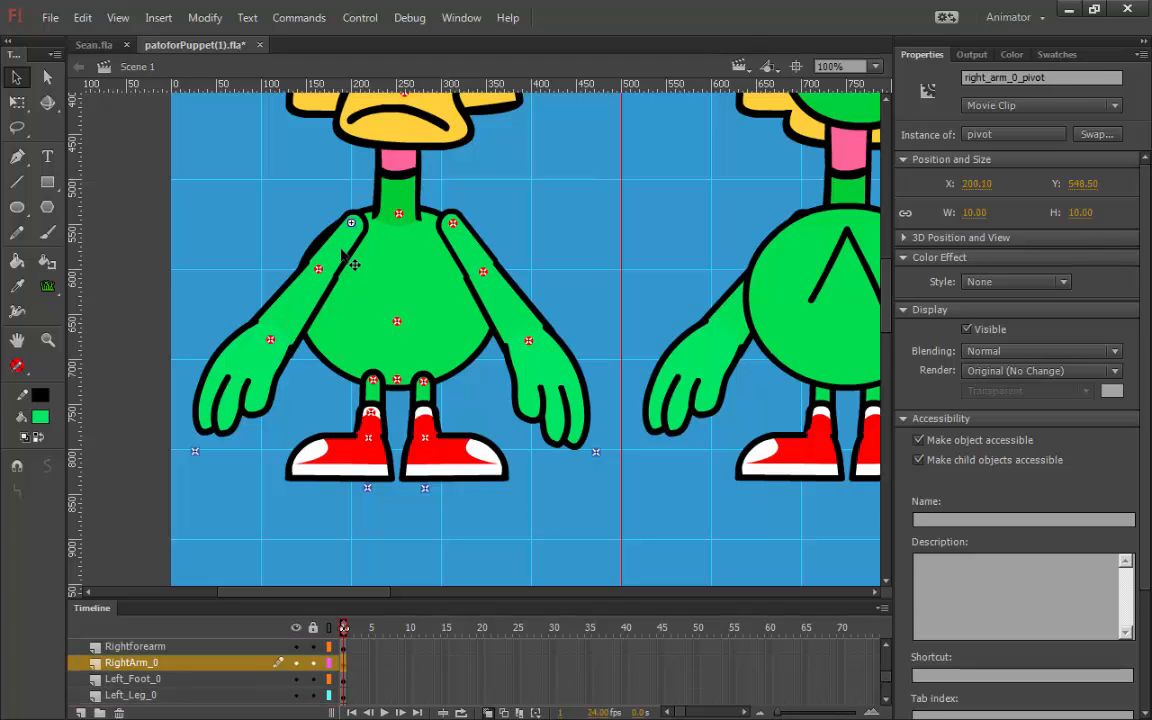
left_click(355, 257)
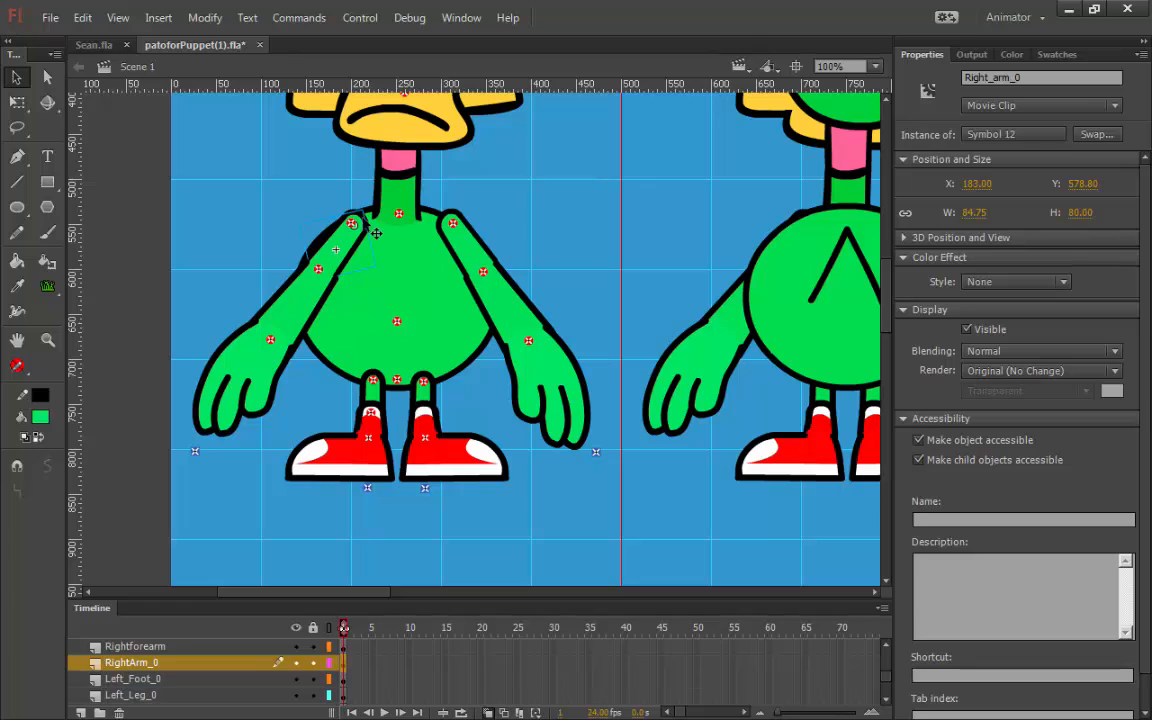
left_click(352, 222)
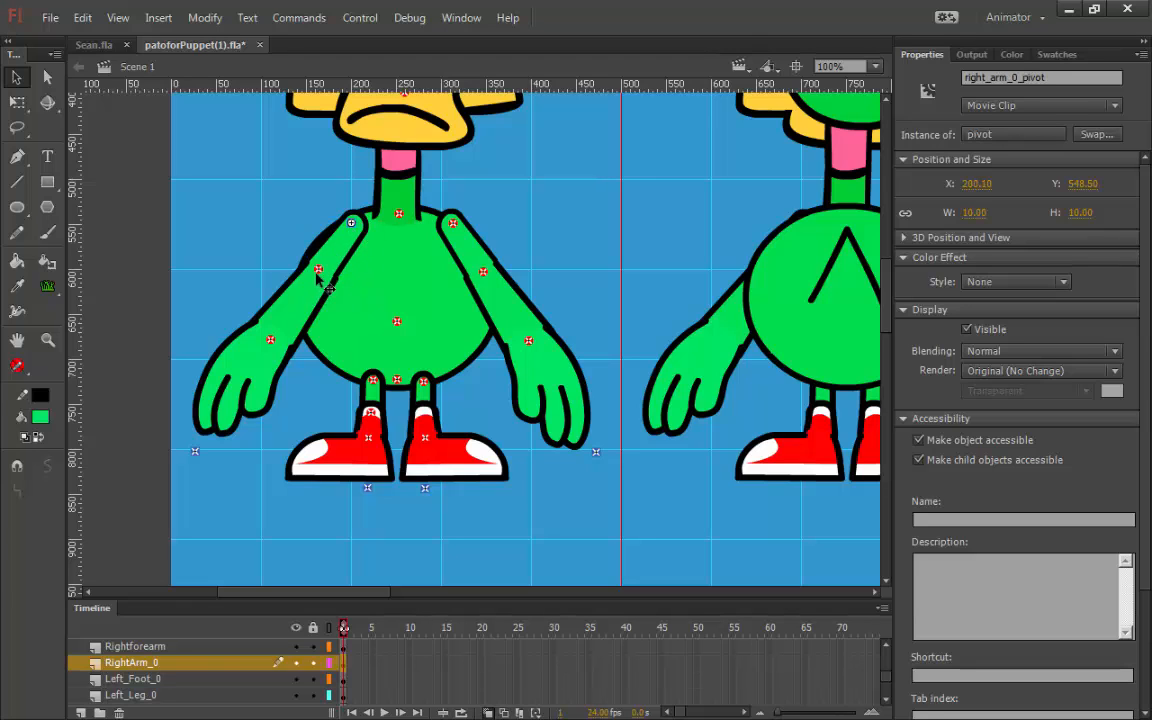
left_click(318, 269)
- Inspect the instance names of the front duck's upper torso and its upper and lower torso pivots
left_click(402, 304)
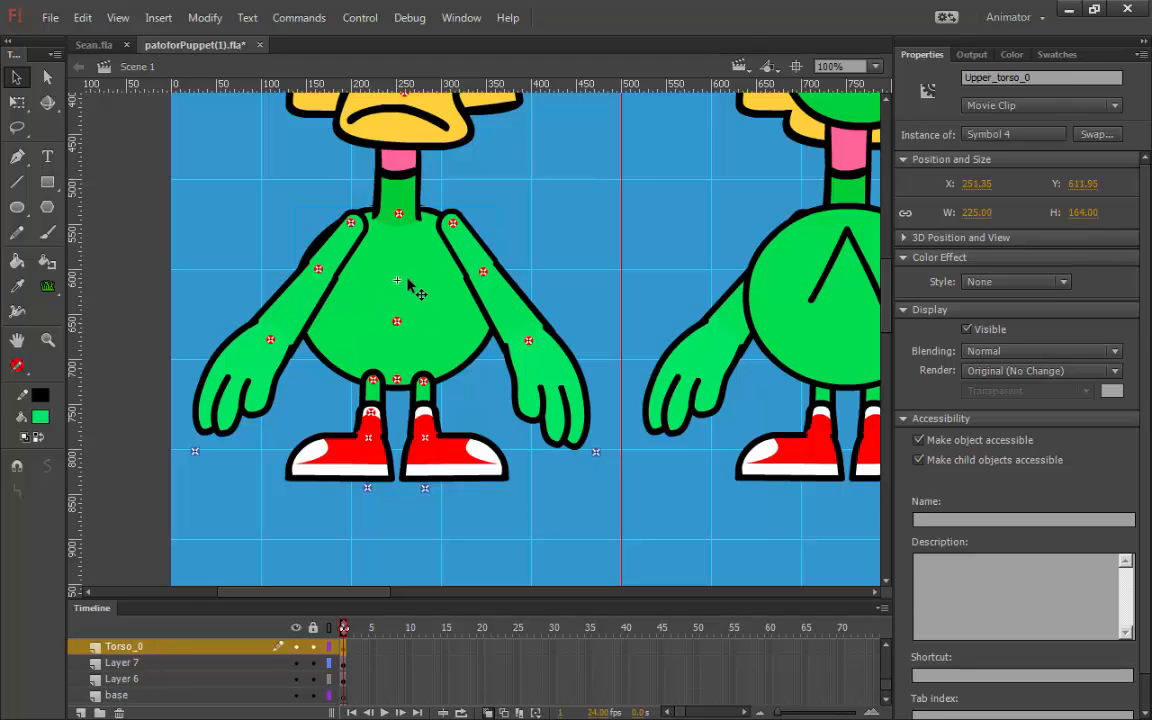
mouse_move(408, 272)
left_mouse_down()
mouse_move(413, 257)
mouse_move(398, 290)
left_mouse_up()
left_click(397, 325)
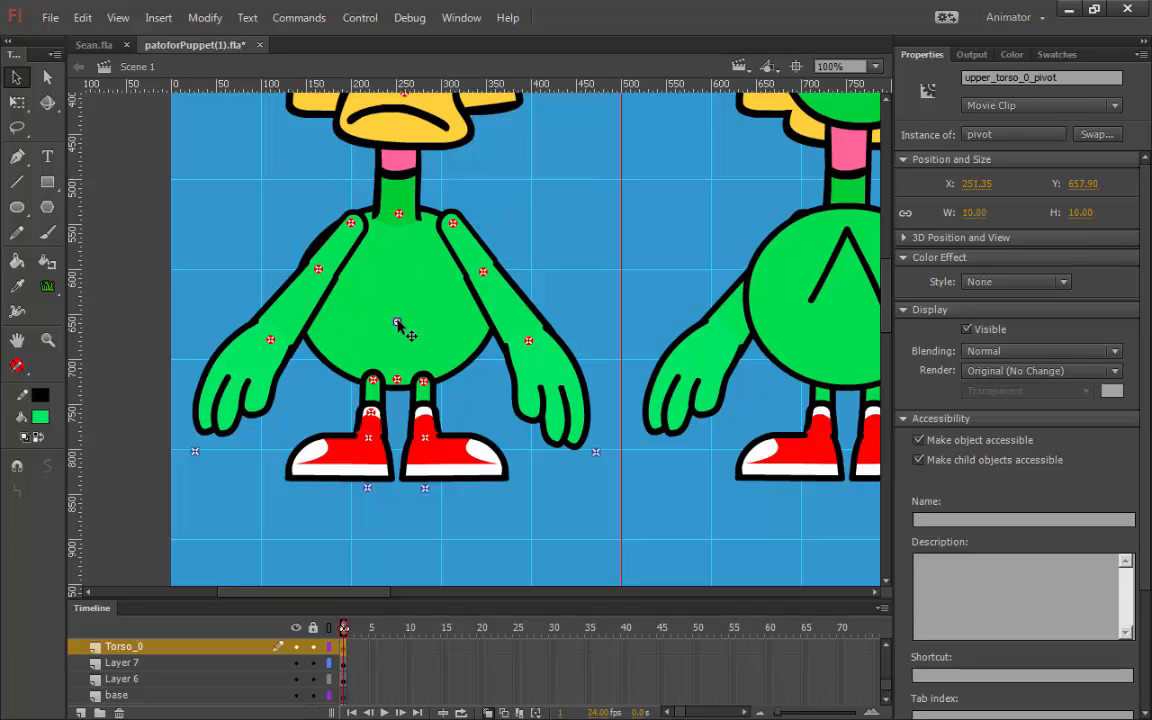
left_click(397, 381)
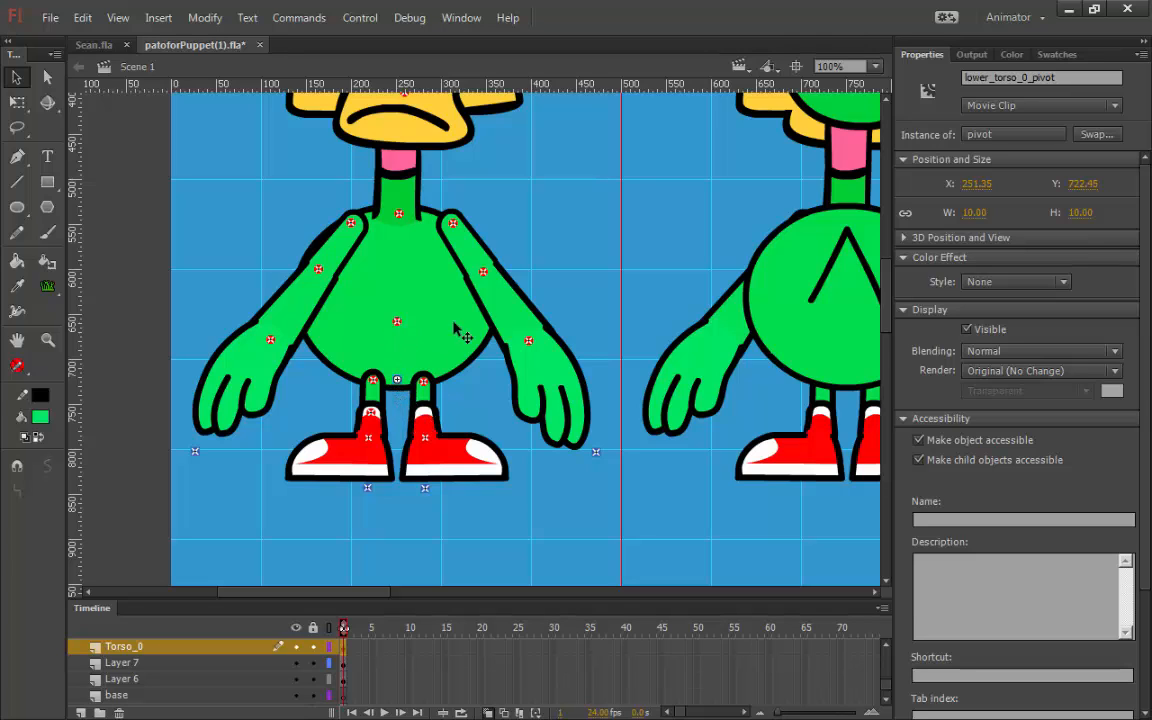
- Hide the Torso_0 layer with several duck views in sight and make Layer 7 the active layer
left_click_drag(583, 199, 452, 411)
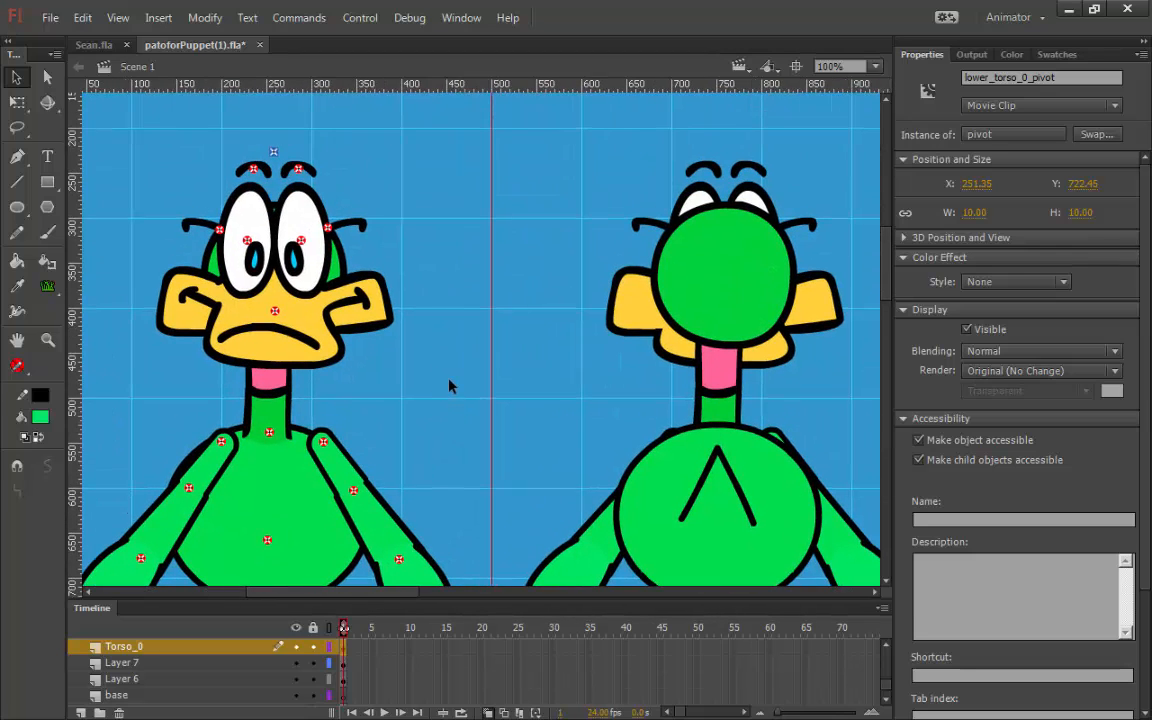
key("ctrl+minus")
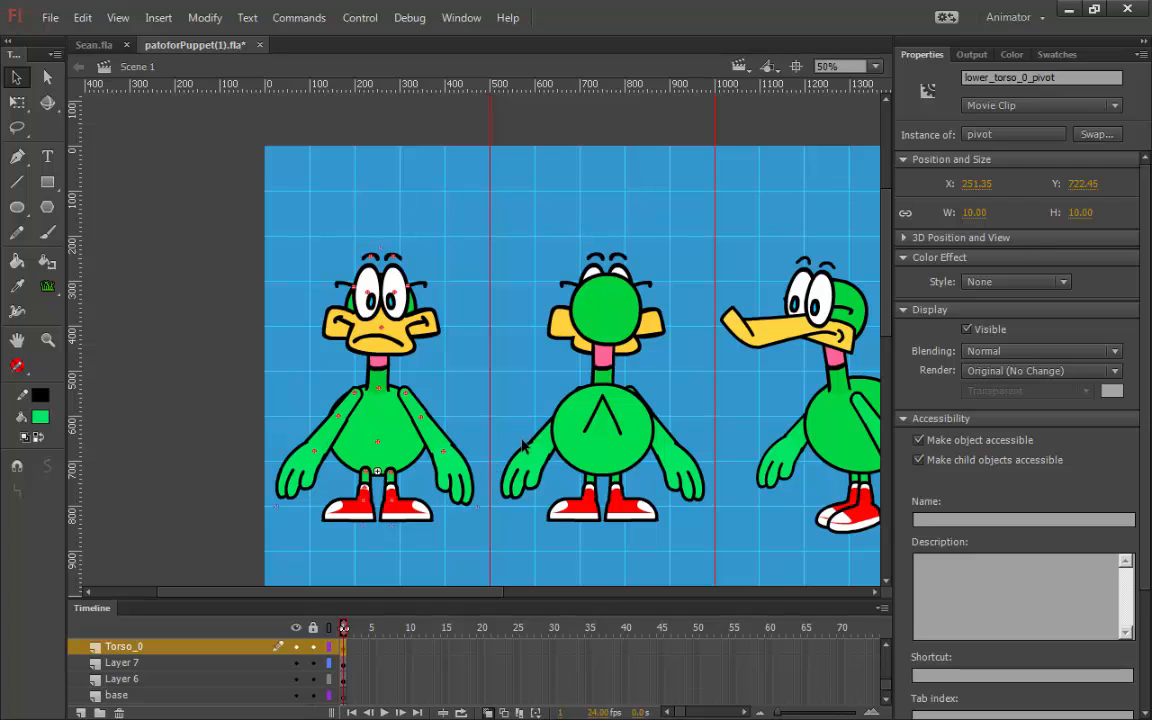
left_click_drag(499, 383, 475, 340)
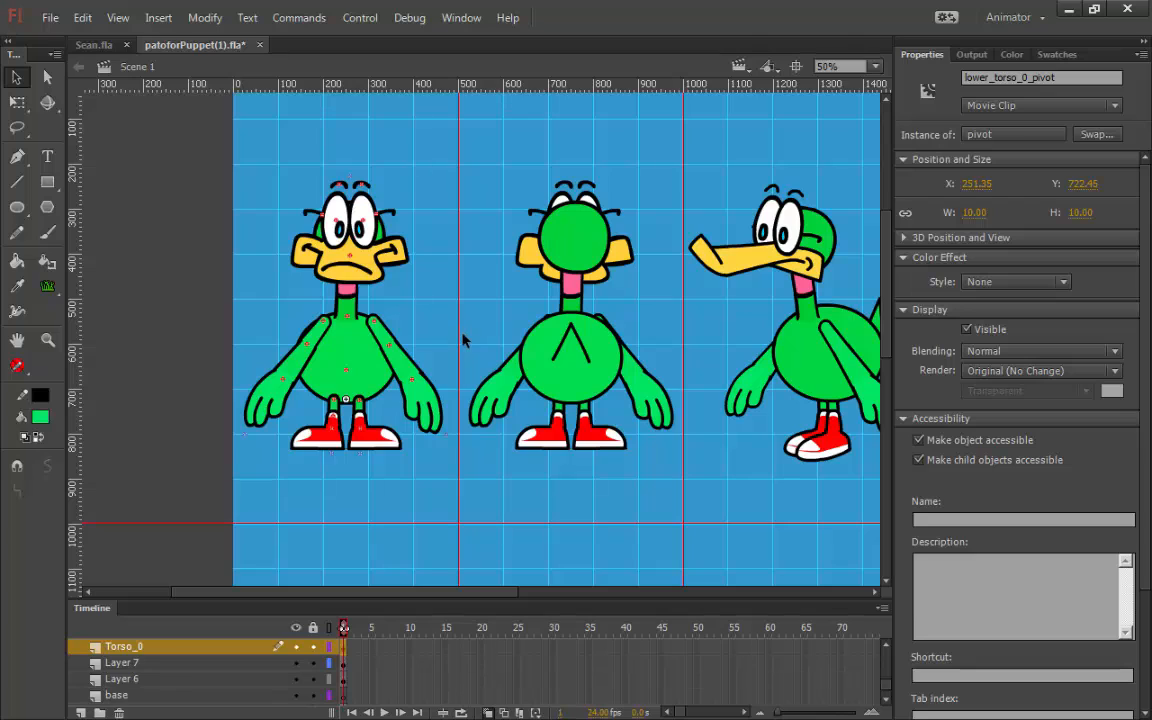
left_click(452, 378)
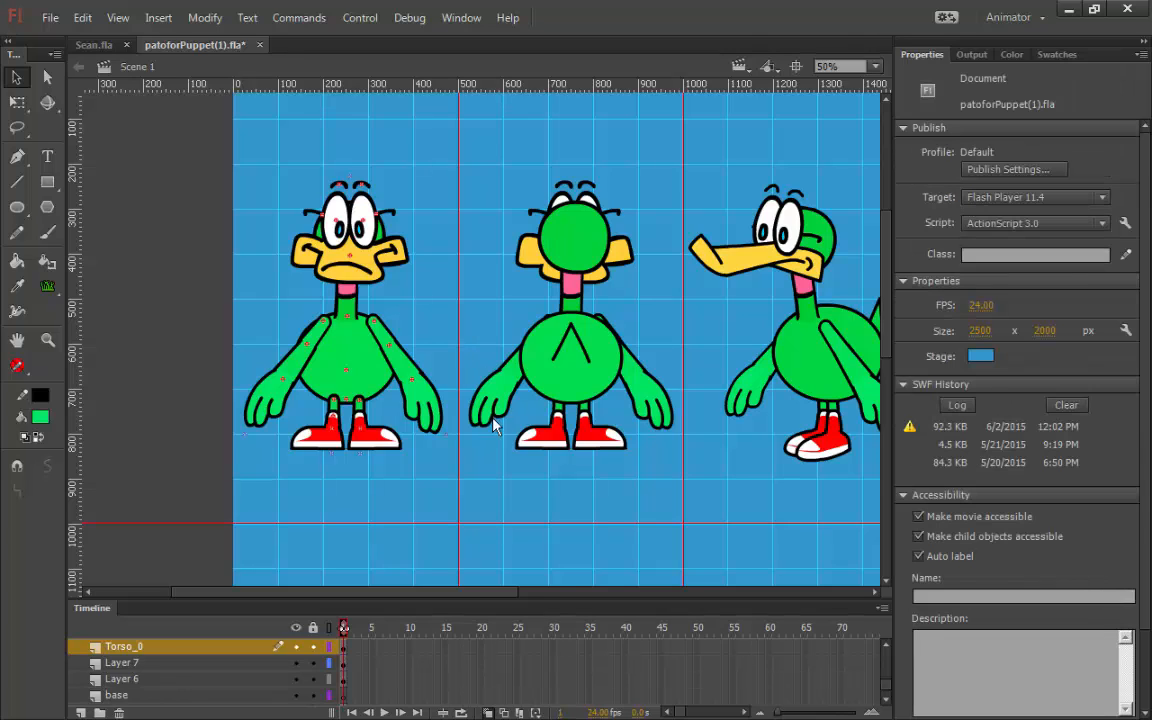
left_click(297, 648)
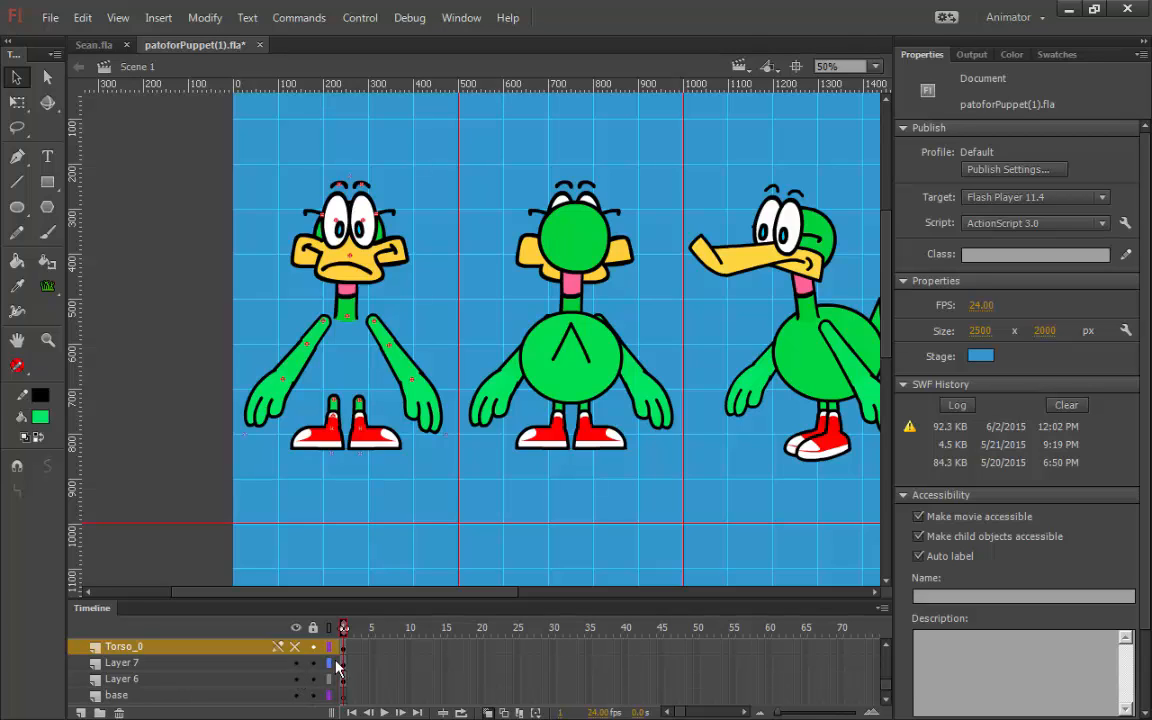
left_click(305, 664)
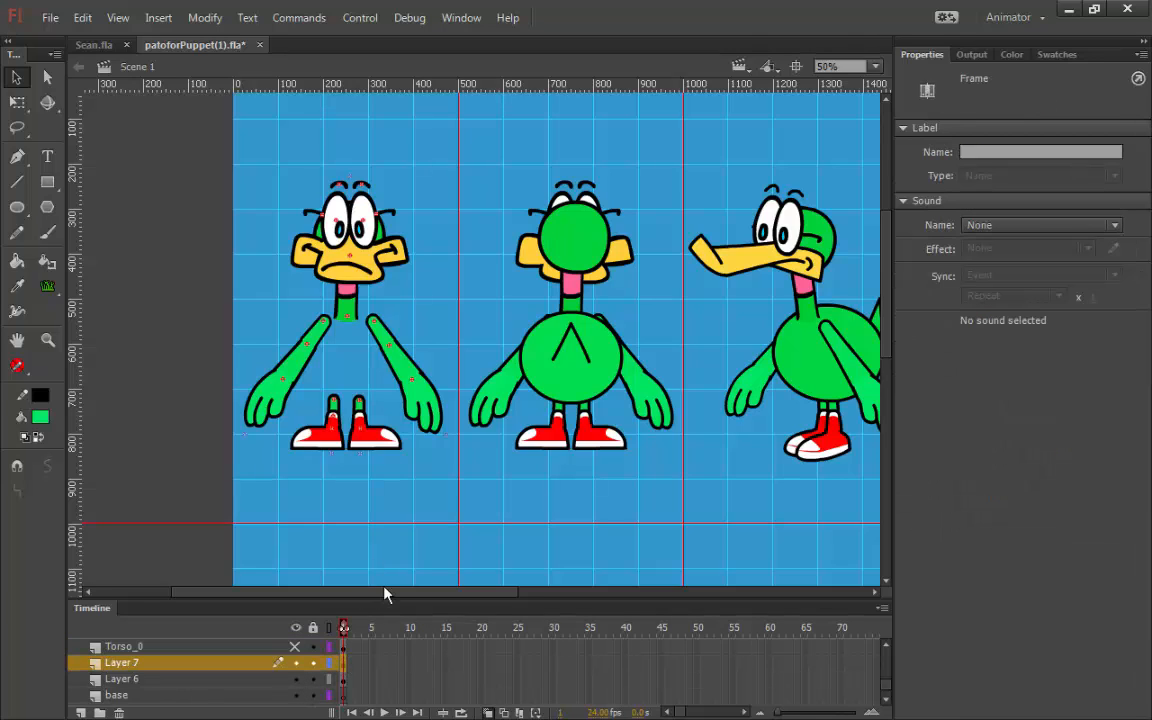
- Inspect the instance names of the back view's torso and of the heads in the back, side and angled views
key("ctrl+minus")
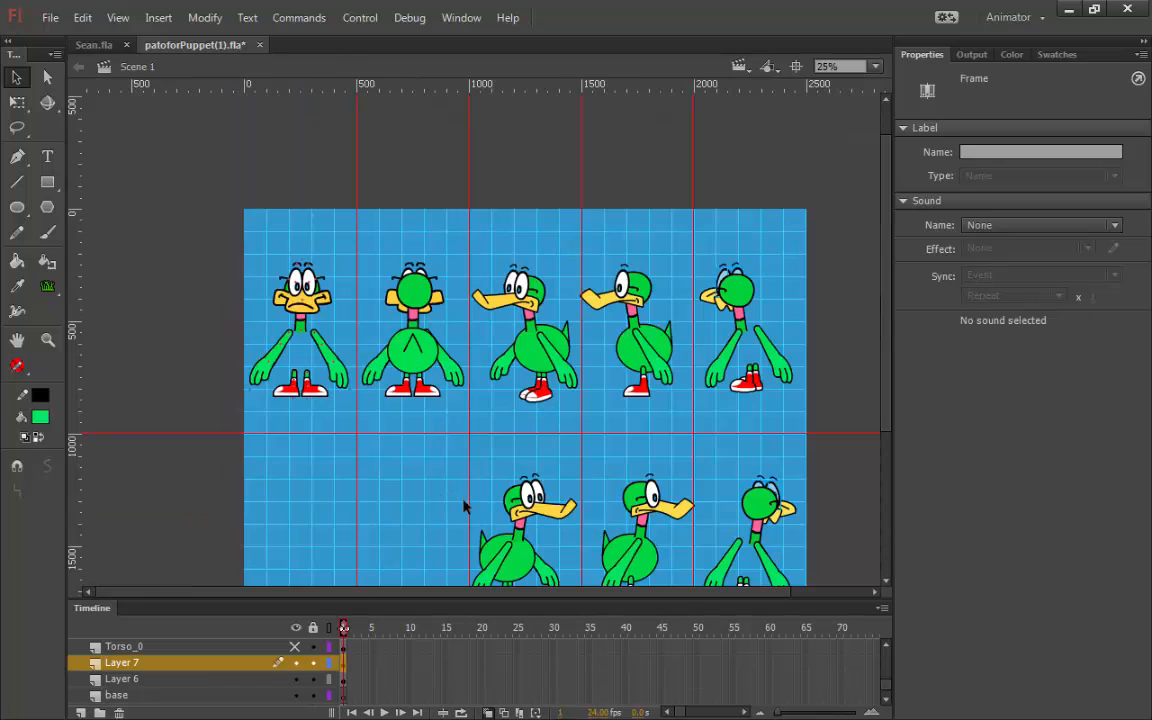
left_click(501, 398)
left_click(432, 358)
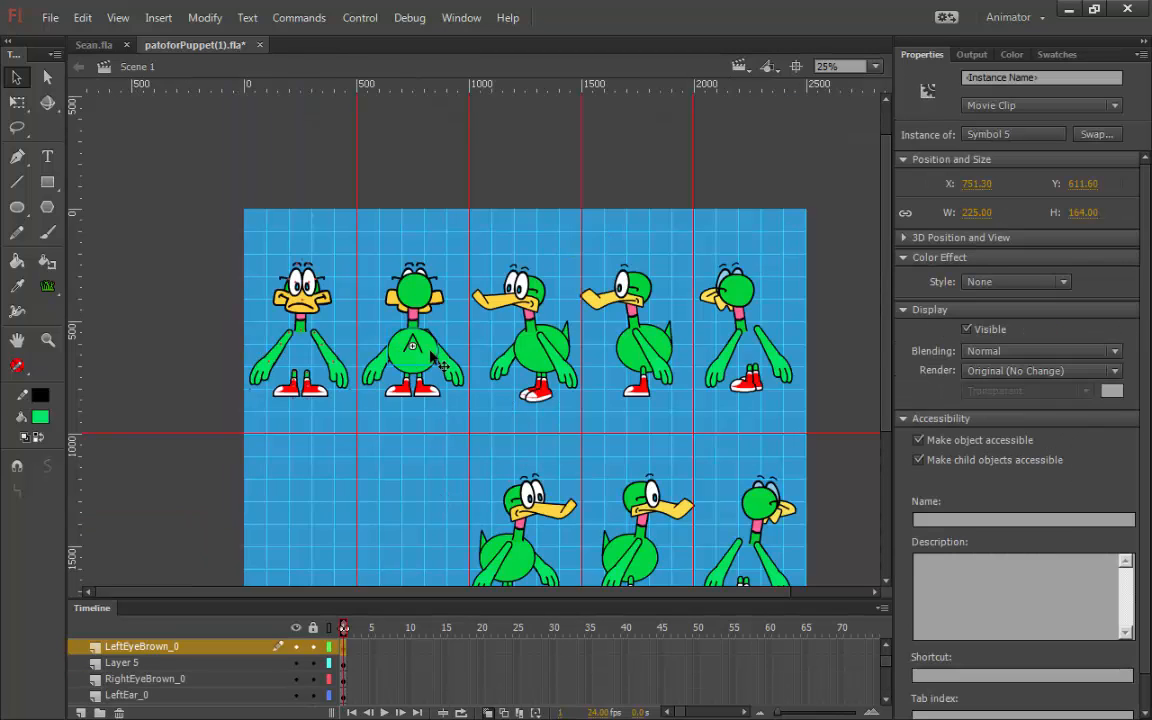
left_click(410, 290)
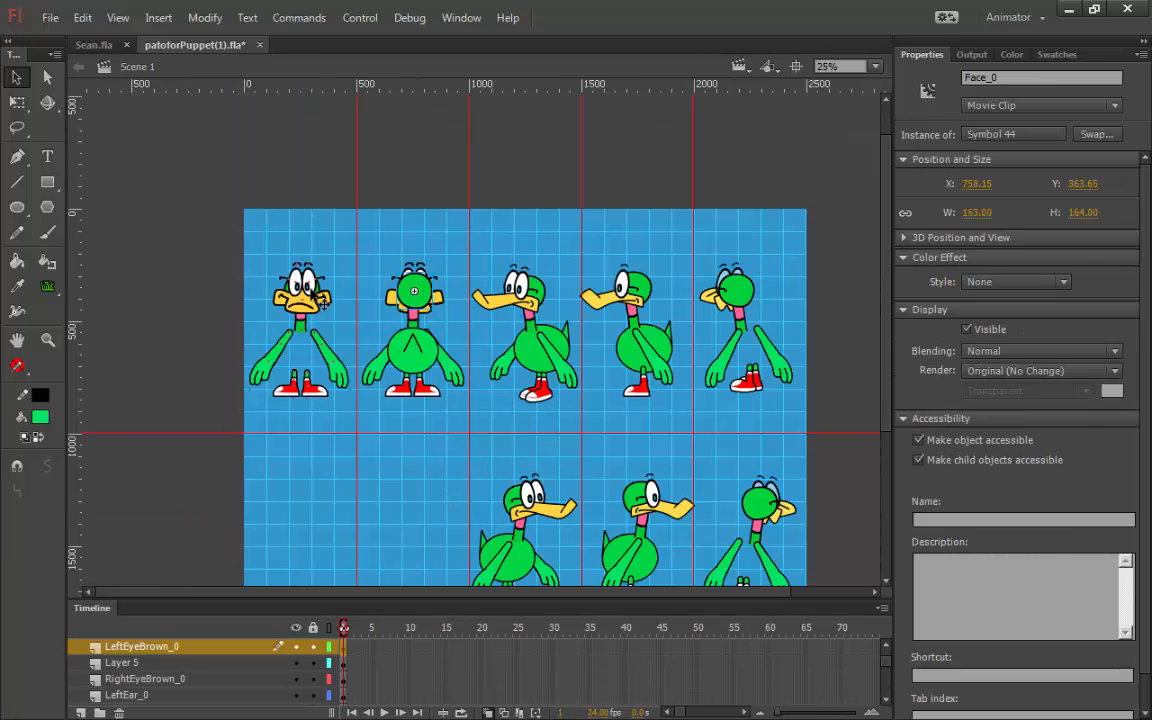
left_click(987, 77)
left_click(548, 292)
left_click(1003, 77)
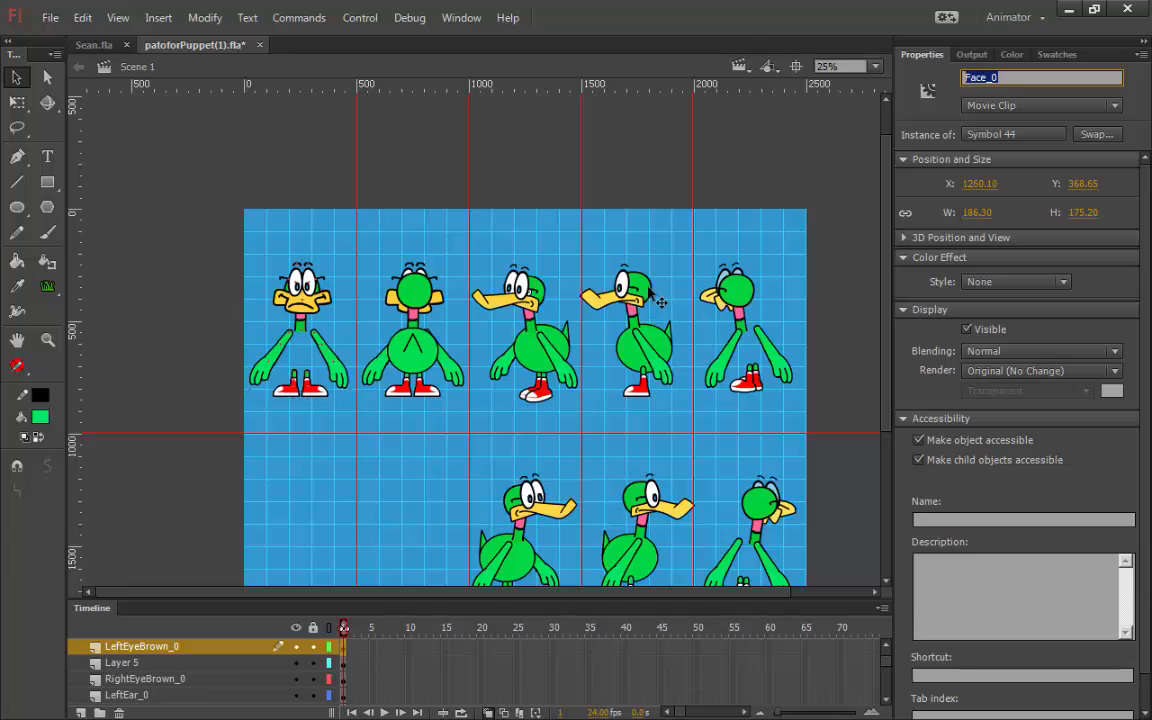
left_click(591, 267)
left_click(1007, 77)
left_click(735, 290)
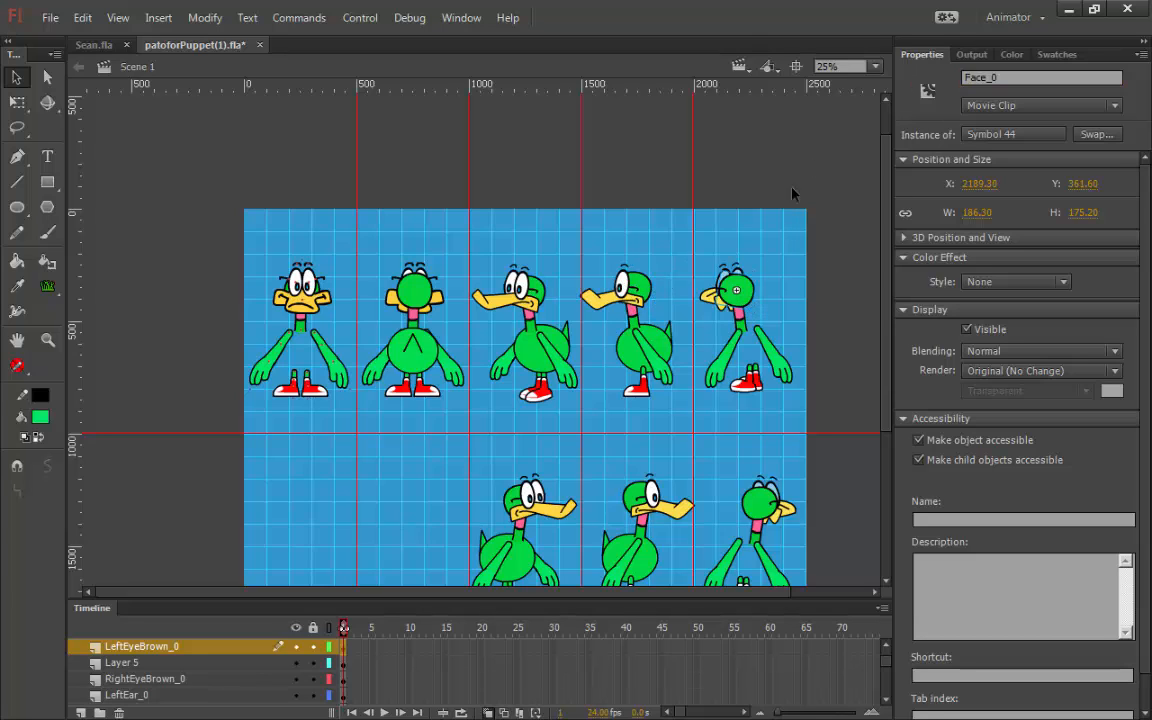
left_click(980, 77)
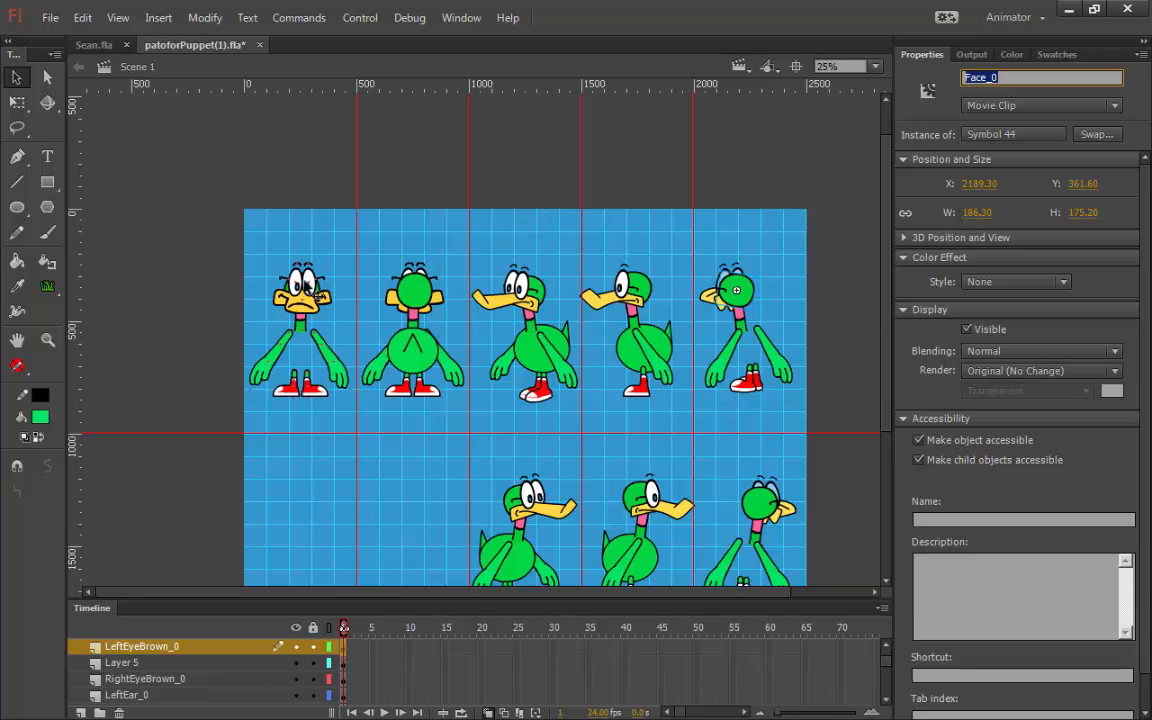
- Undo the recent changes back to before the Torso_0 layer was hidden
left_click(362, 262)
key("Tab")
key("Tab")
key("Tab")
key("Tab")
key("Tab")
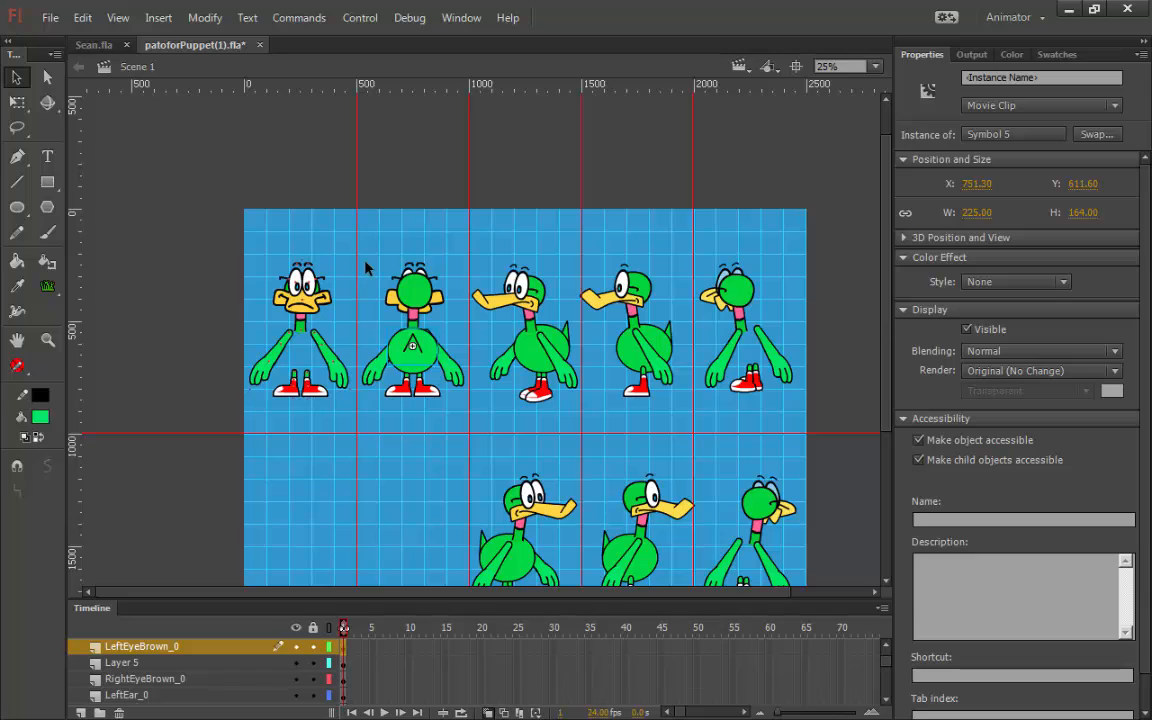
key("Tab")
key("Tab")
key("Tab")
key("Tab")
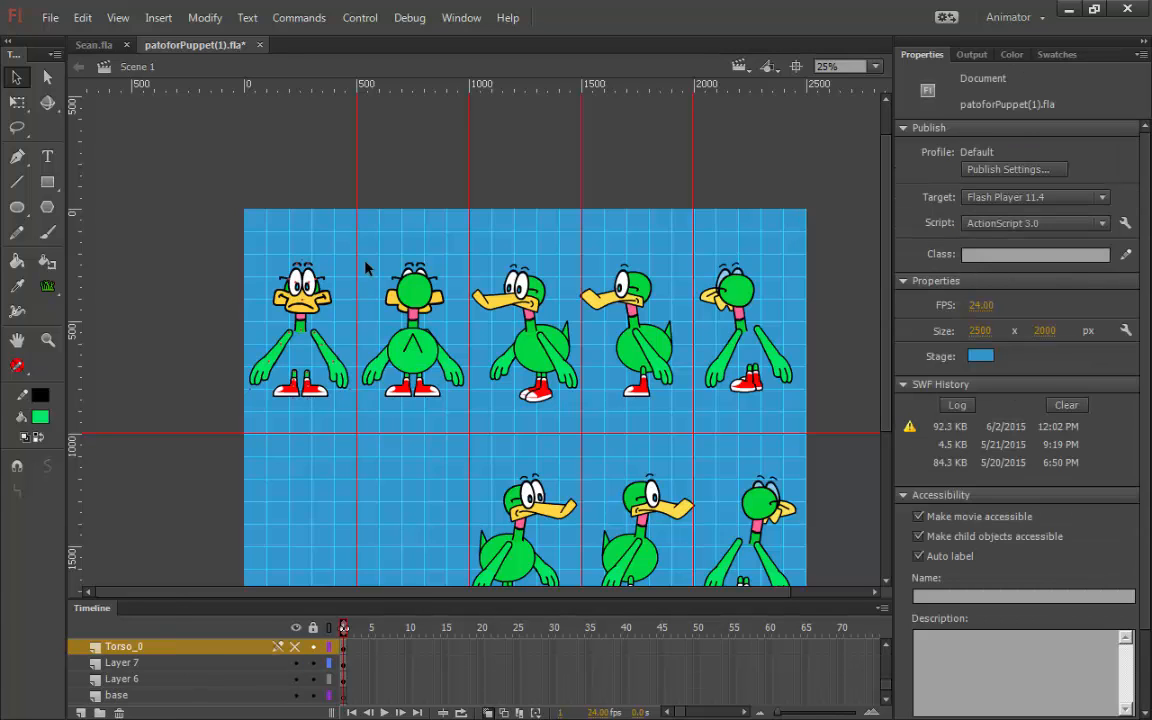
key("Tab")
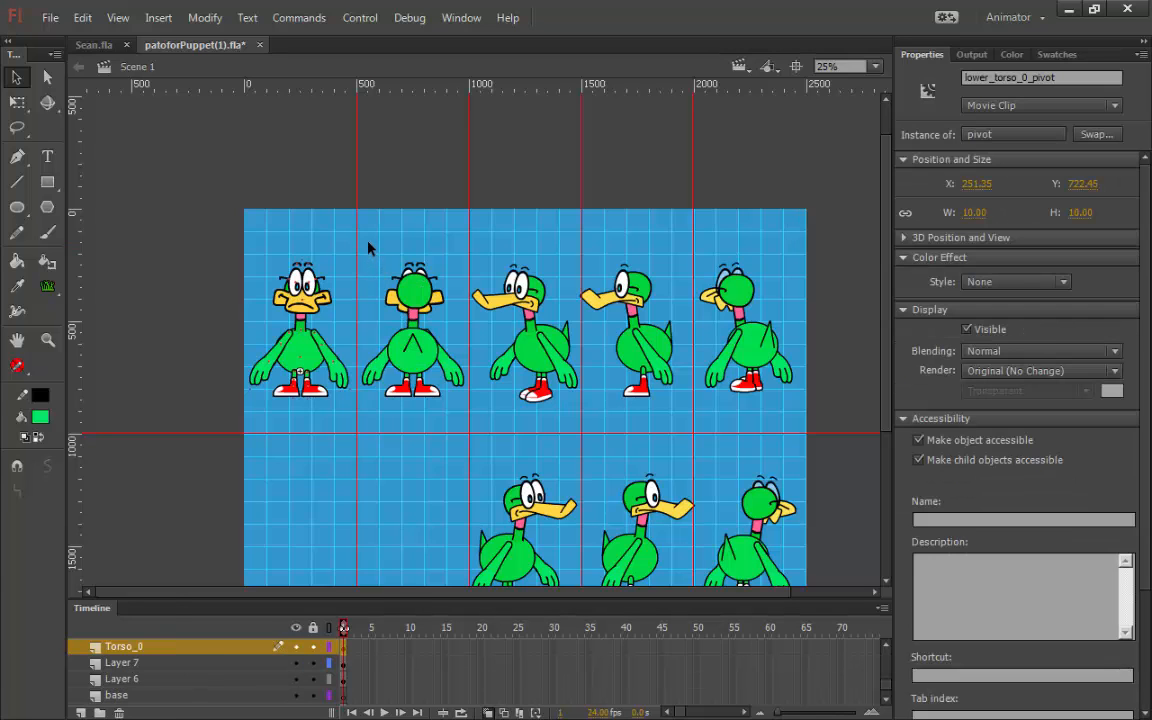
left_click_drag(368, 248, 790, 540)
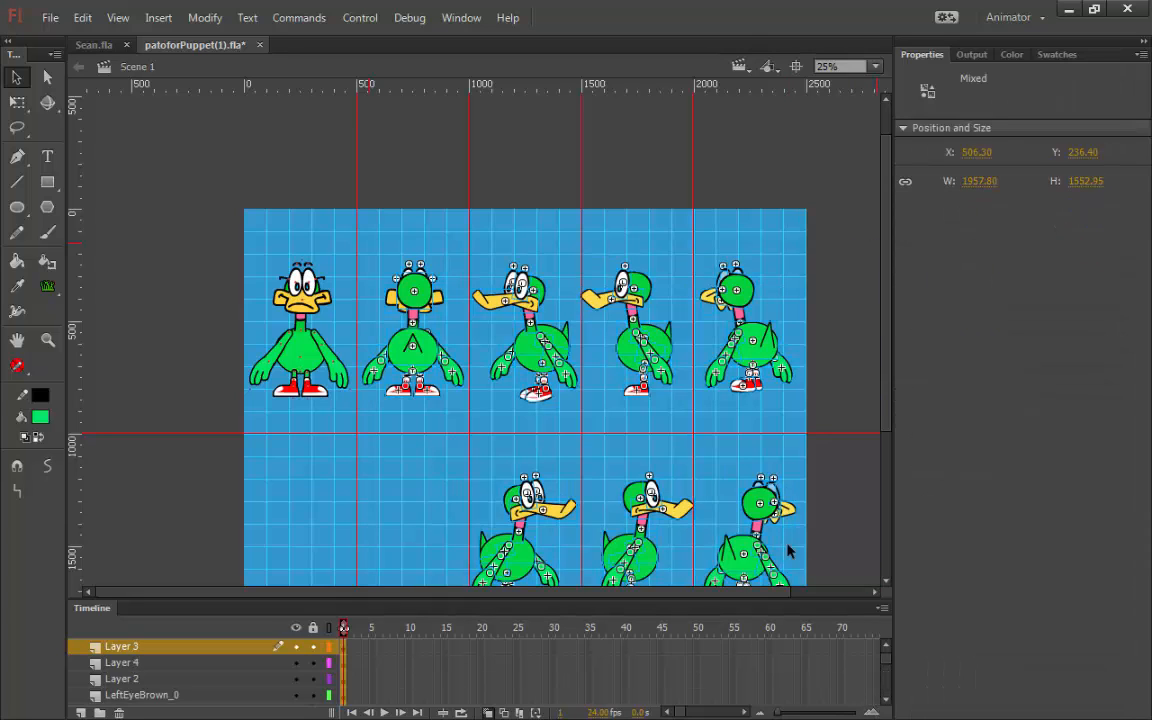
left_click(456, 17)
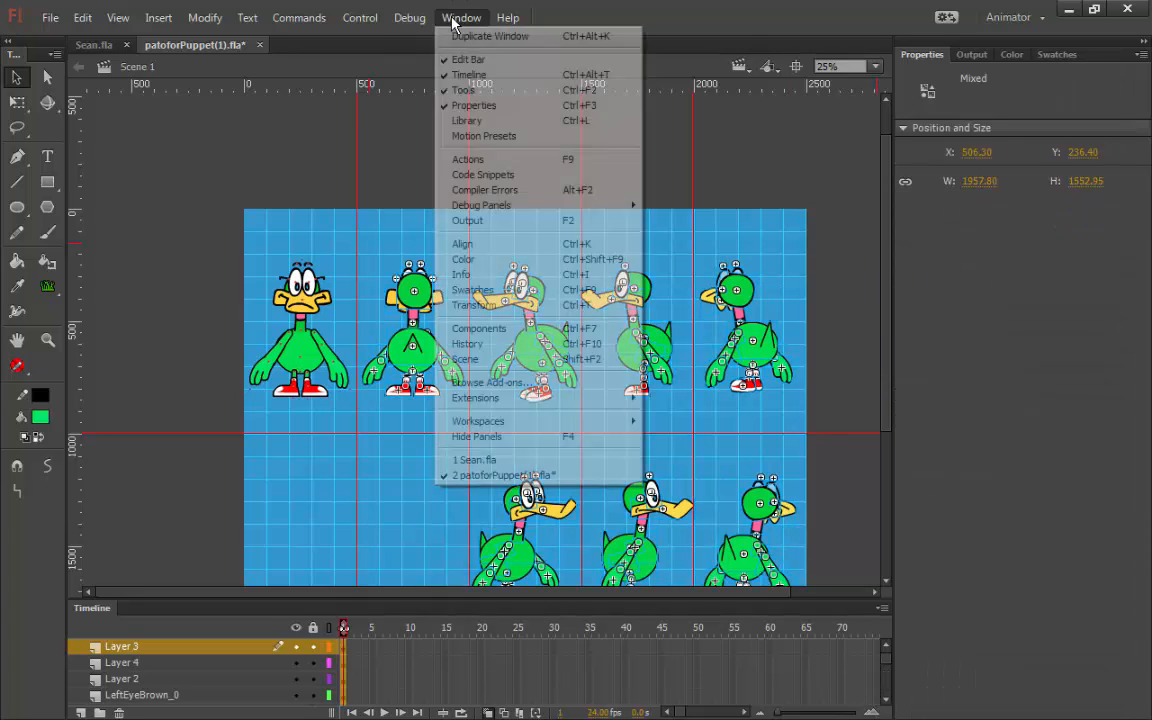
left_click(466, 121)
left_click_drag(583, 316, 660, 205)
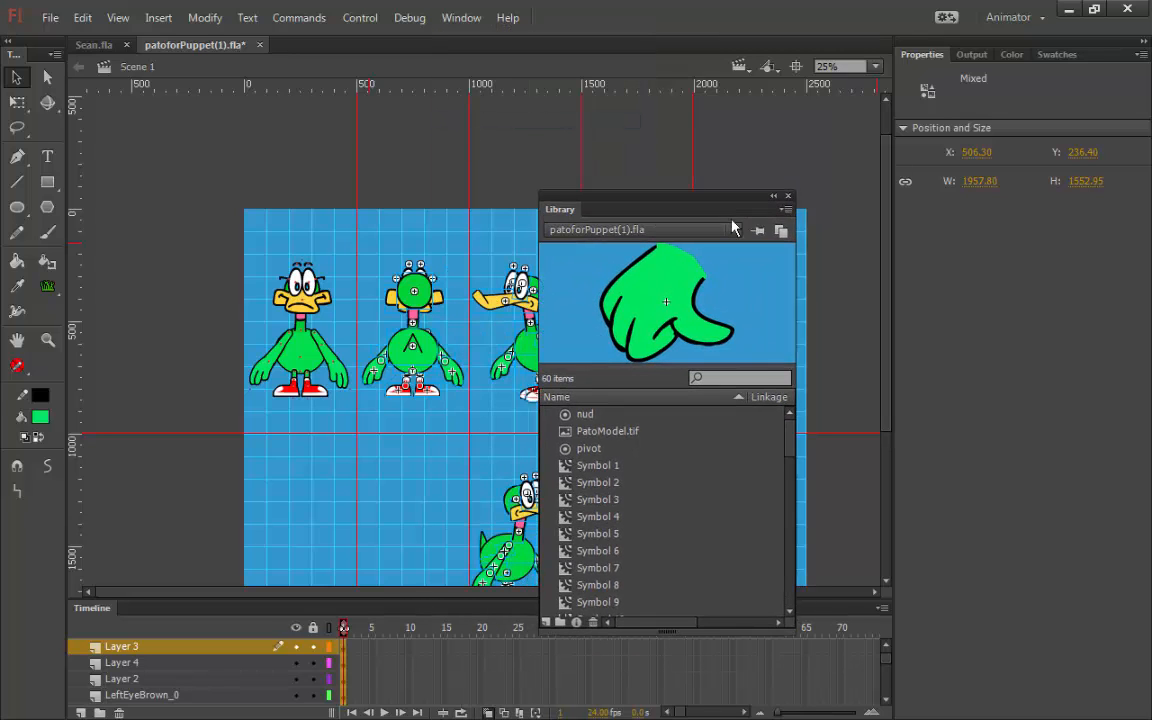
key("ctrl+l")
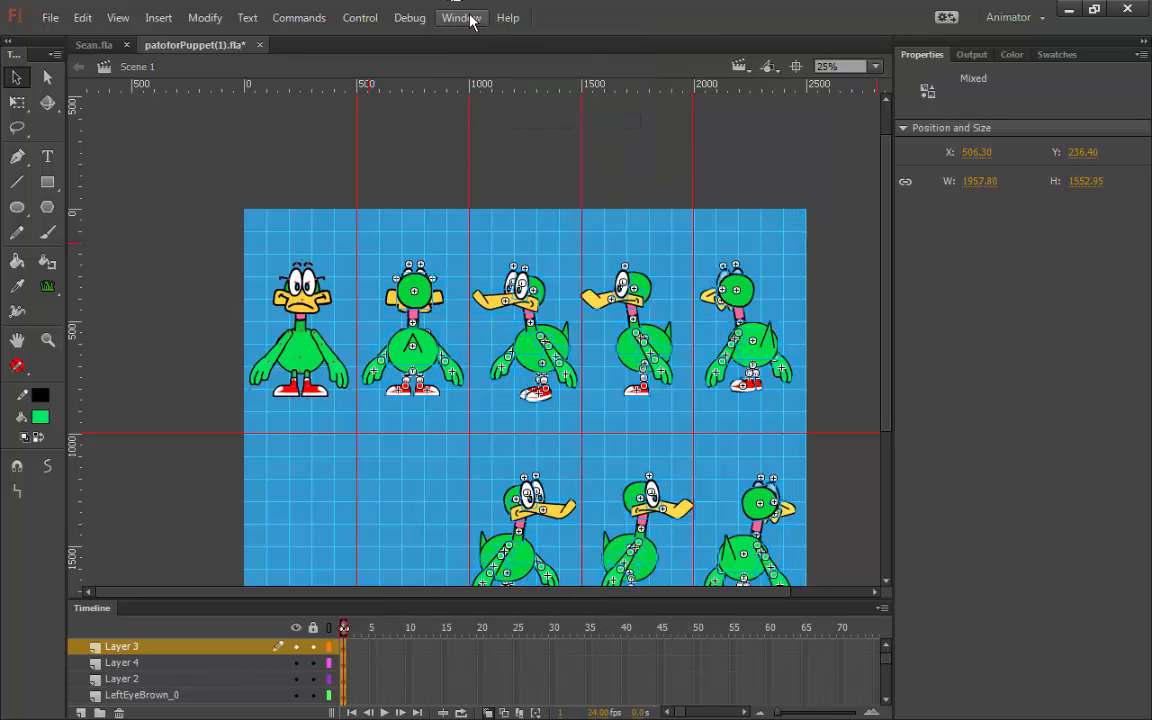
- Open the Puppet Producer extension and move it clear of the back, side and angled duck views
left_click(461, 17)
mouse_move(480, 398)
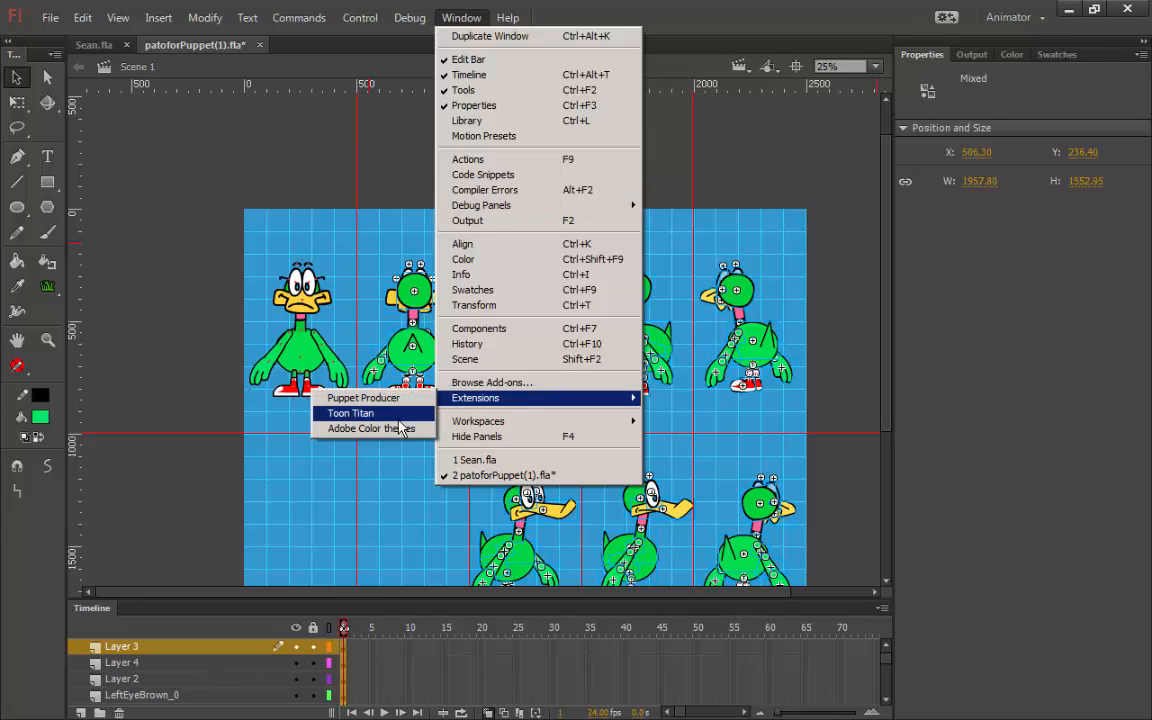
left_click(345, 399)
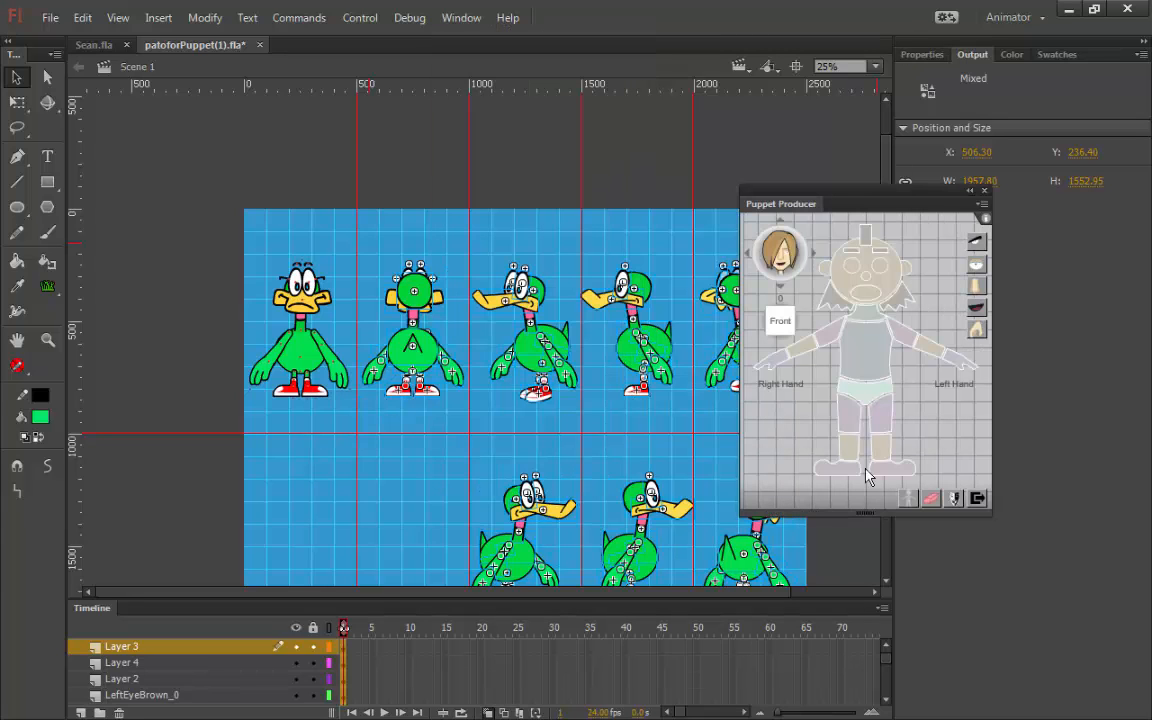
left_click_drag(828, 200, 62, 106)
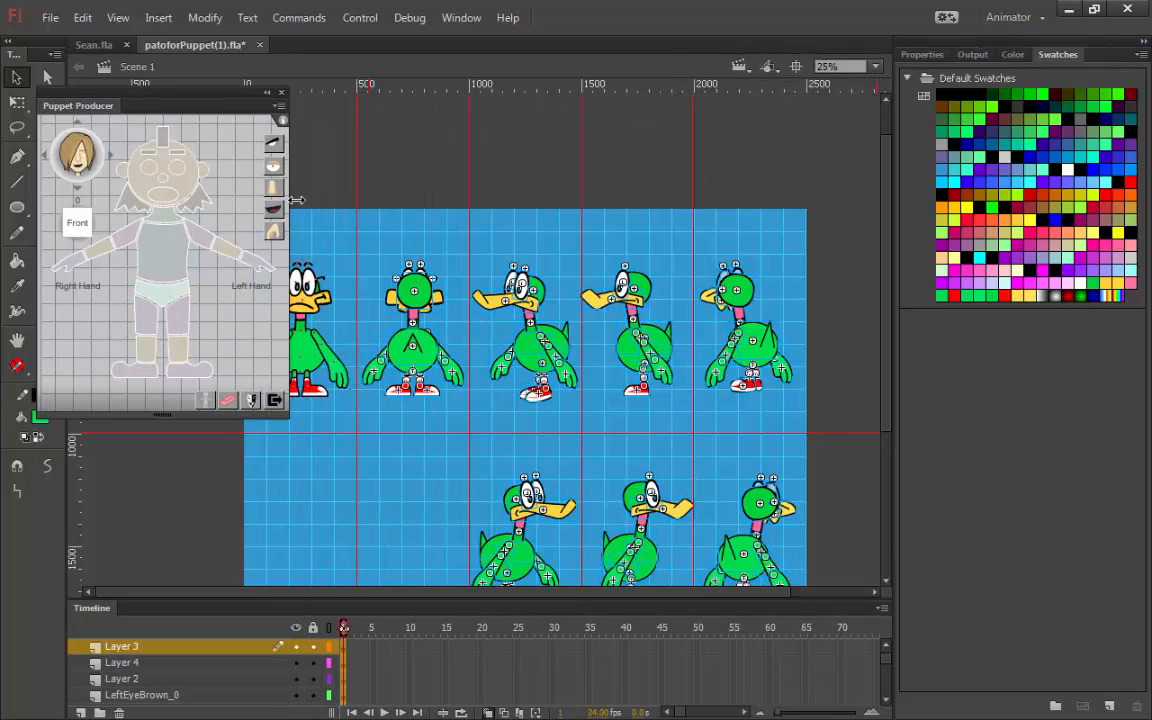
- Remove the instance names from all parts of every duck view except the front view
left_click(370, 236)
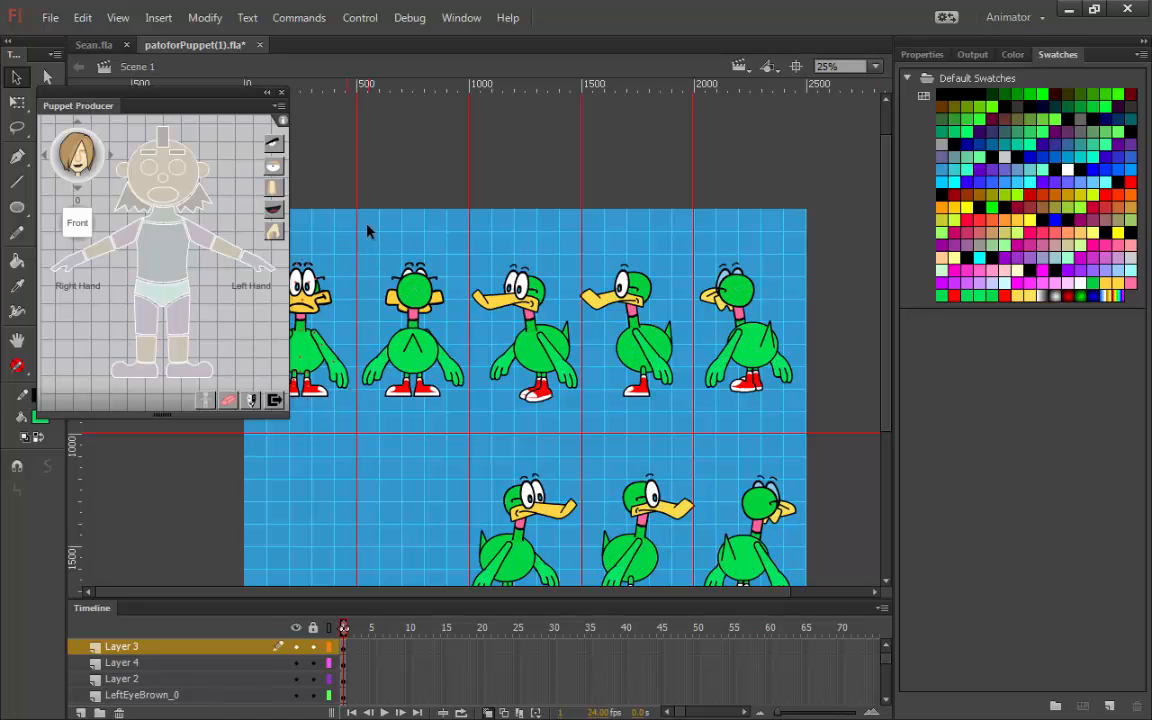
key("ctrl+a")
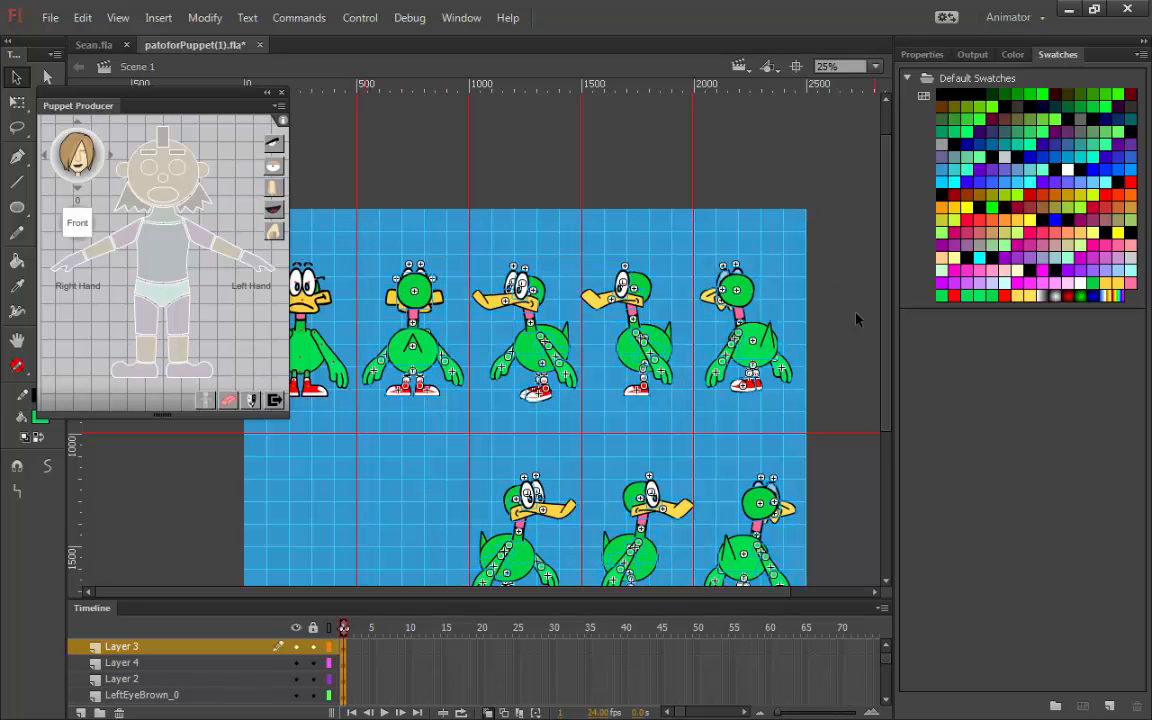
left_click_drag(883, 297, 882, 351)
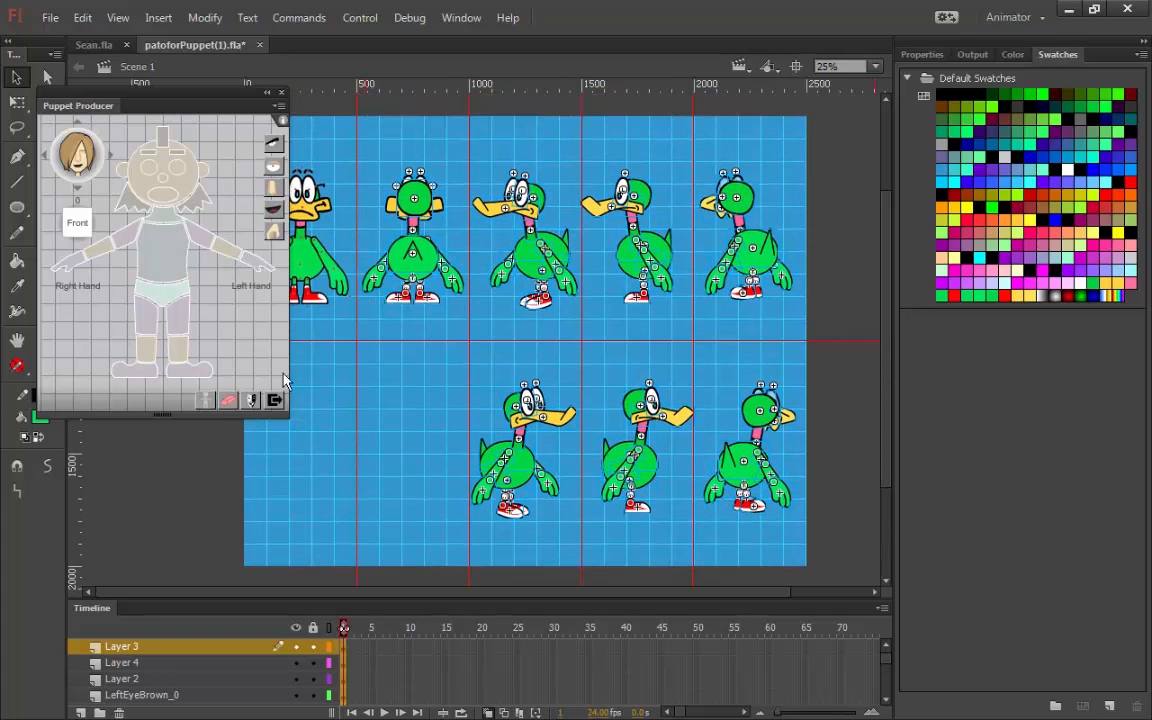
left_click(230, 402)
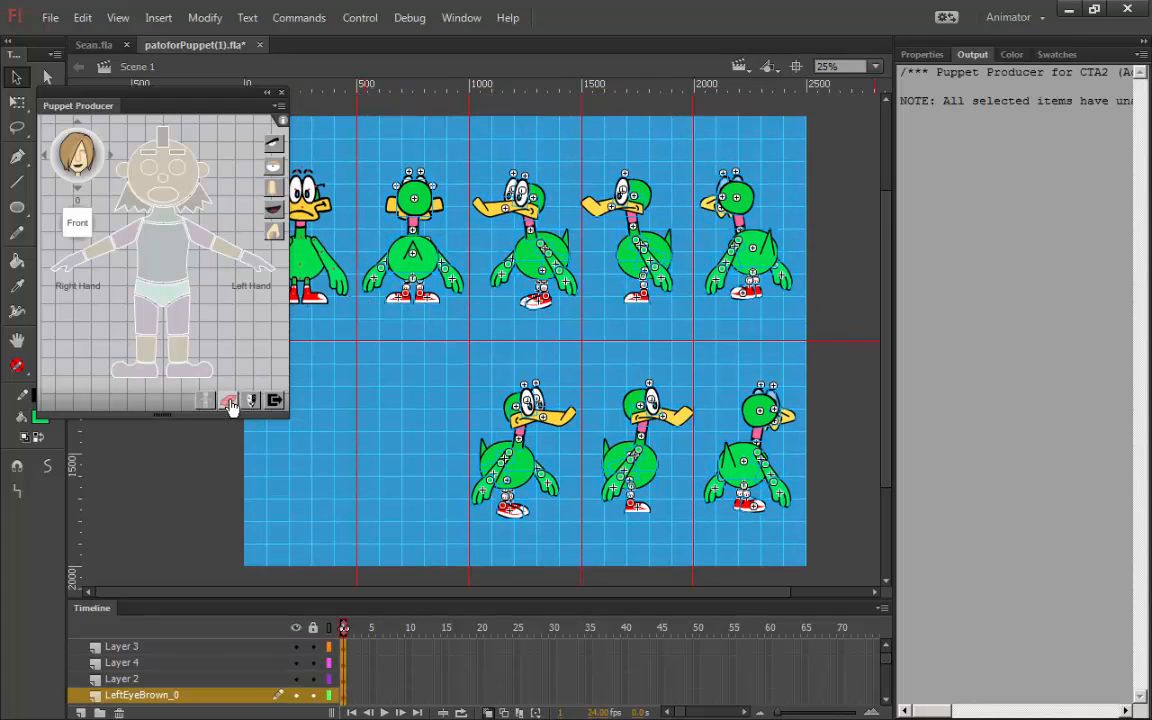
- Check the instance names of the duck's heads in the back, side and angled views
left_click(372, 191)
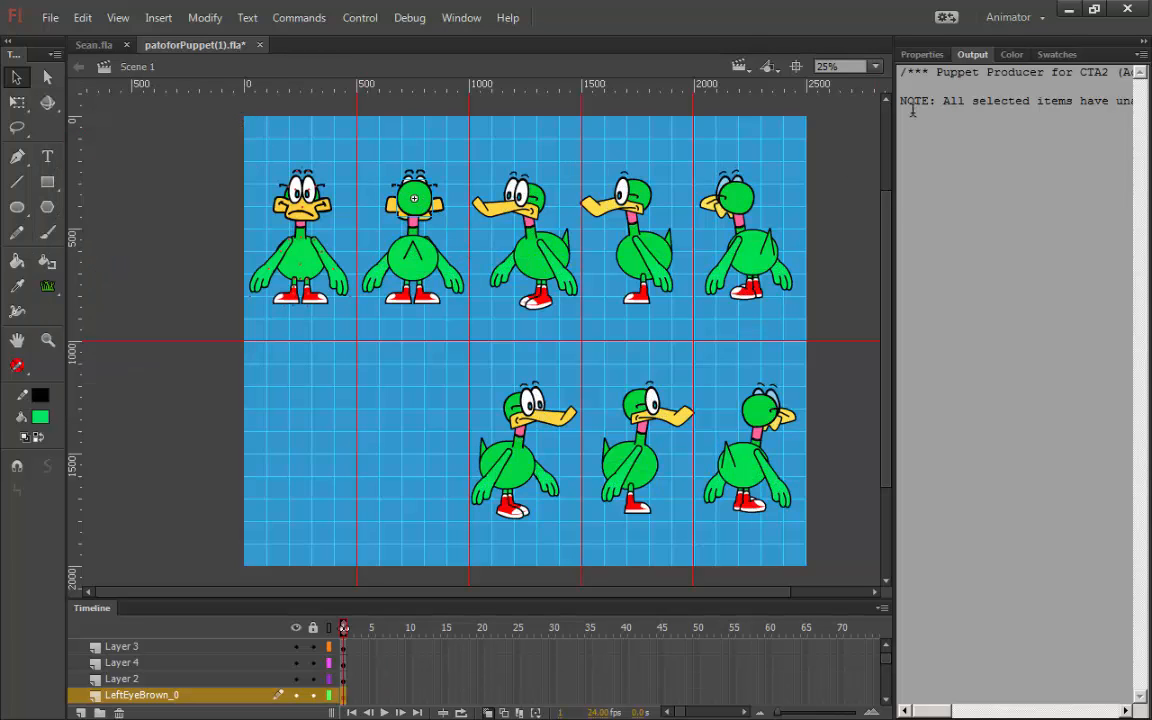
left_click(921, 54)
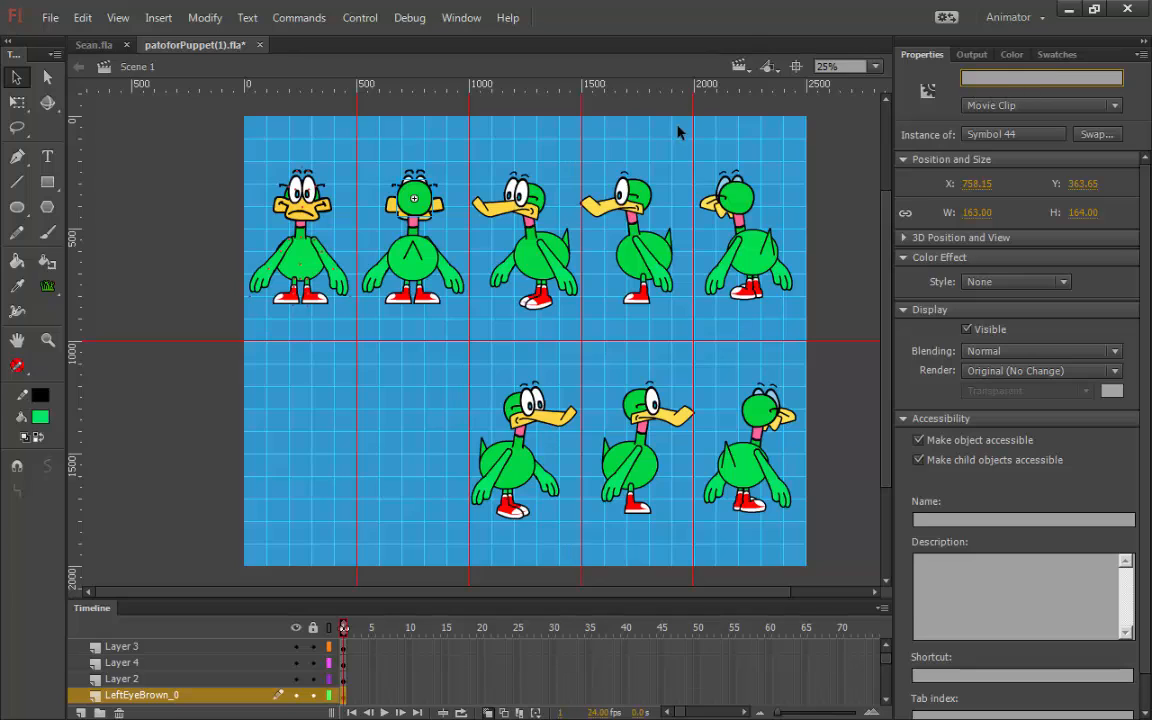
left_click(488, 182)
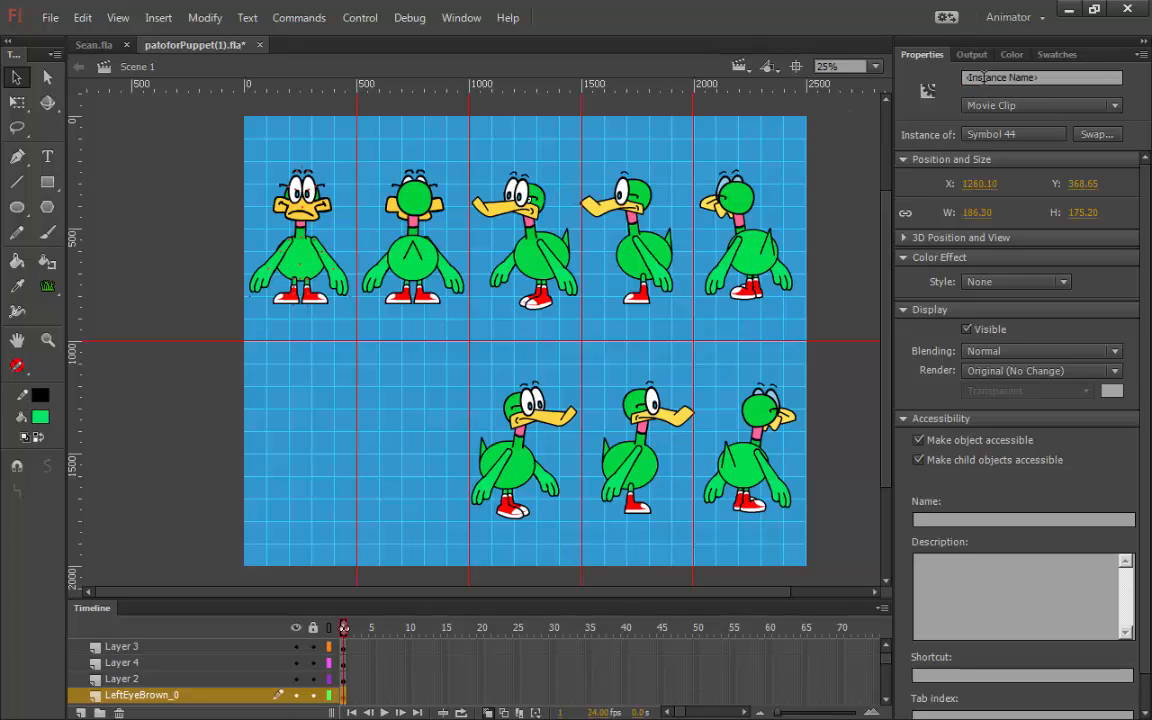
left_click(628, 190)
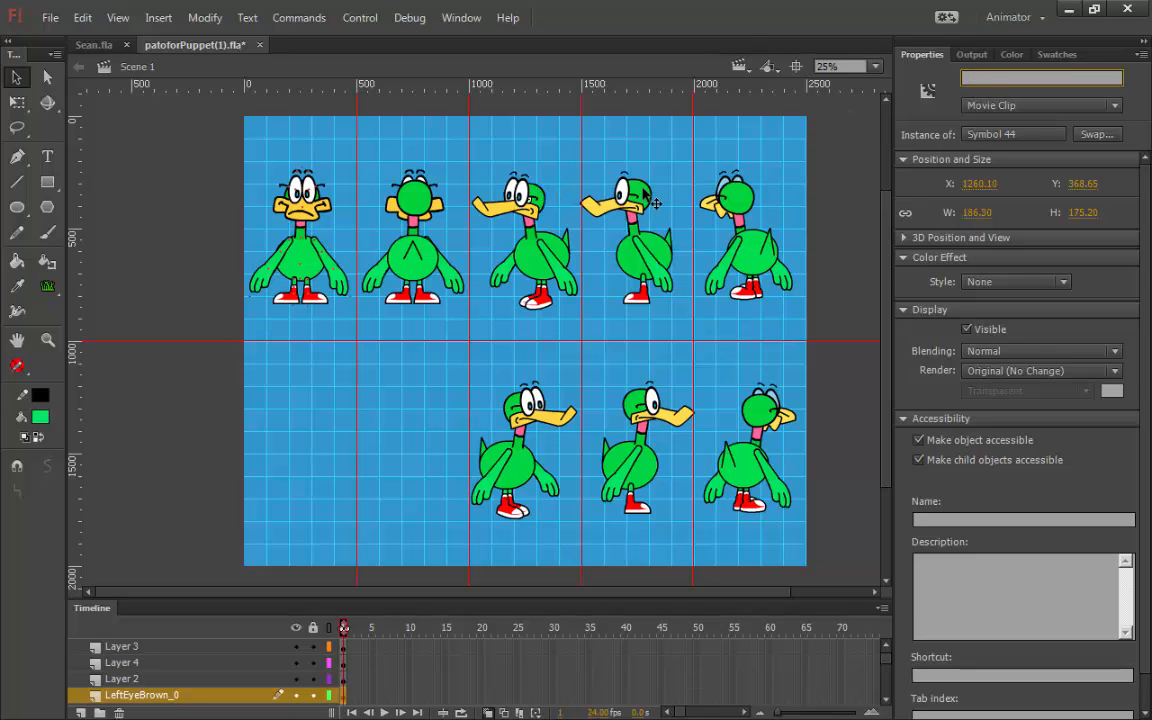
left_click(985, 77)
left_click(763, 214)
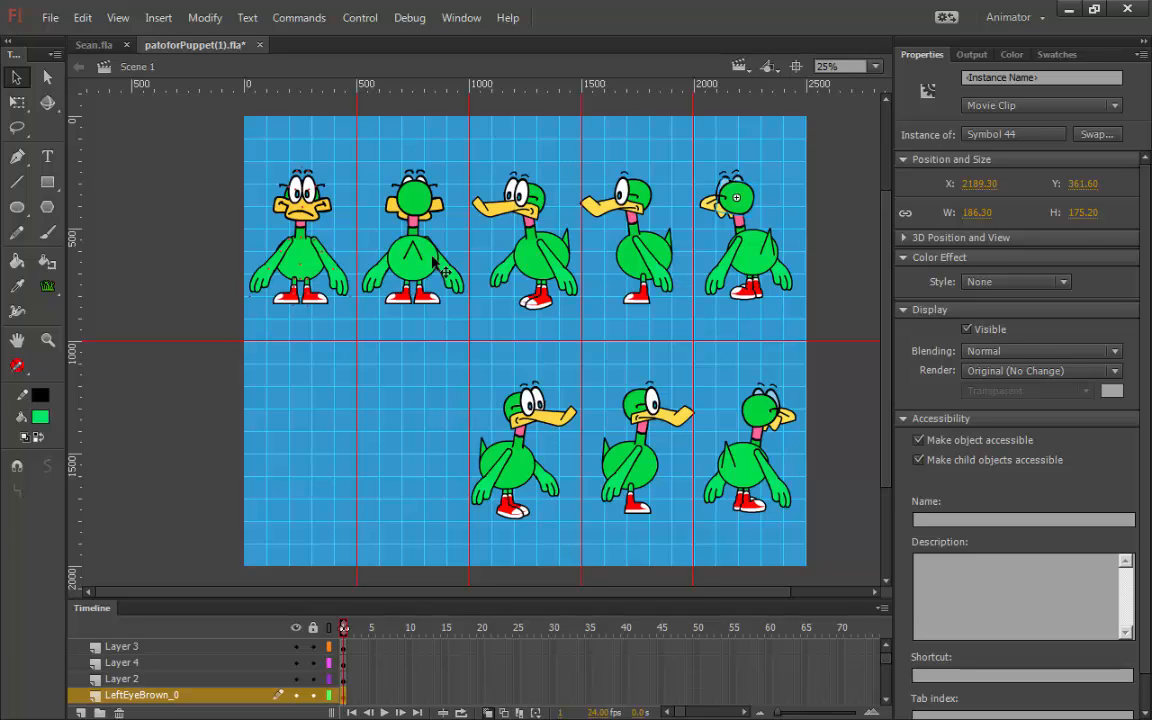
left_click(419, 200)
left_click(411, 158)
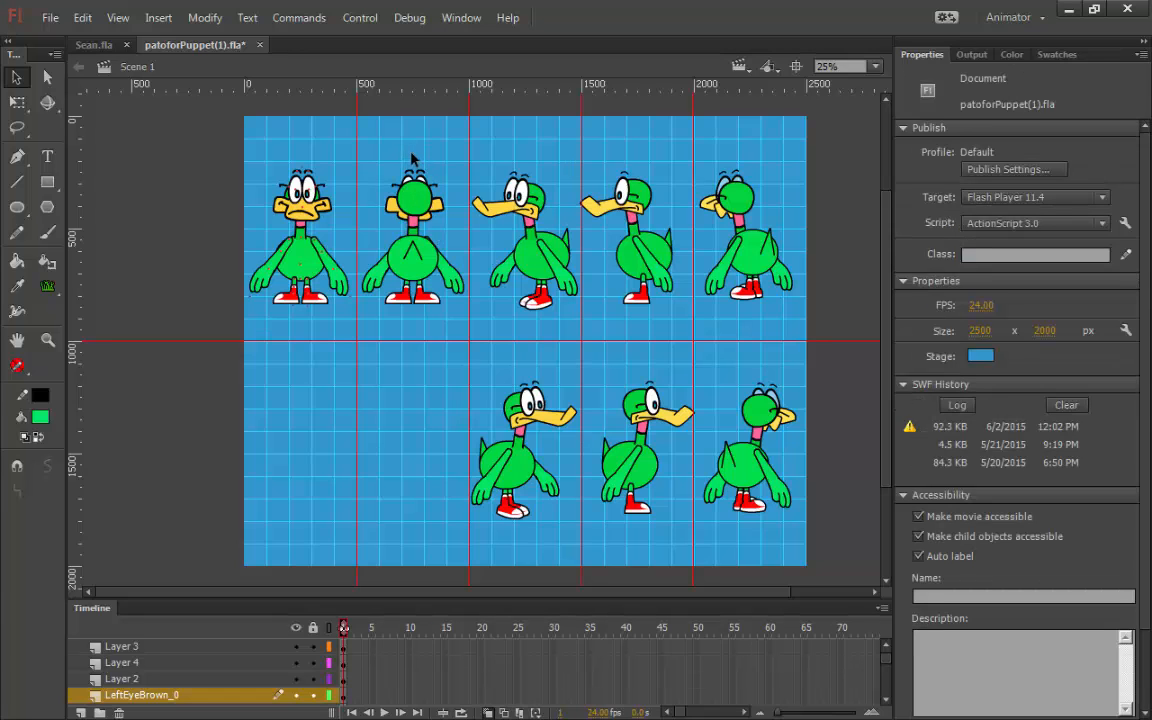
- Export the movie to the Desktop as the SWF file pato, replacing the existing file
key("ctrl+alt+shift+s")
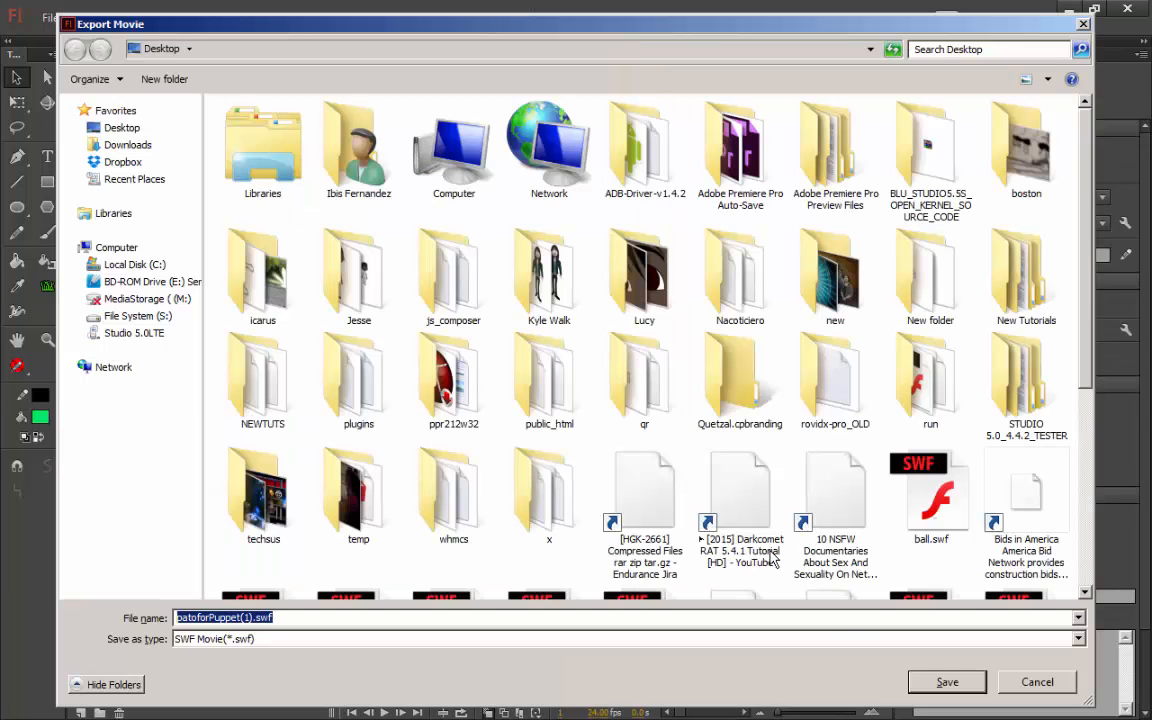
type("pato")
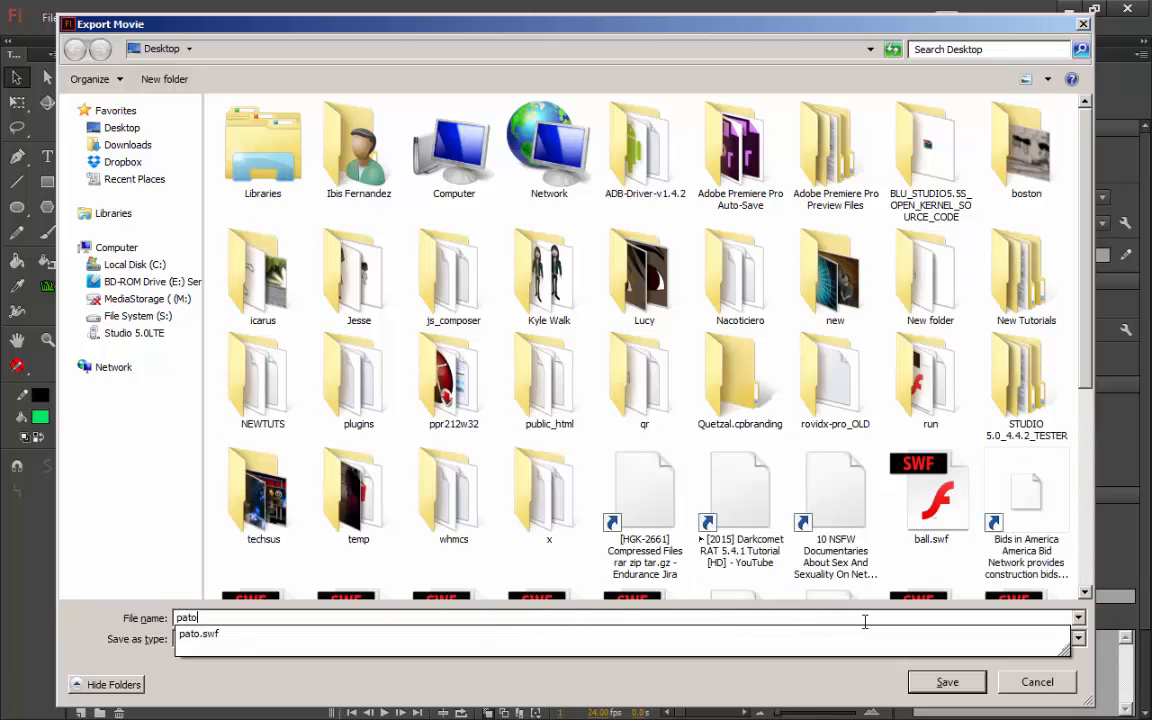
key("Return")
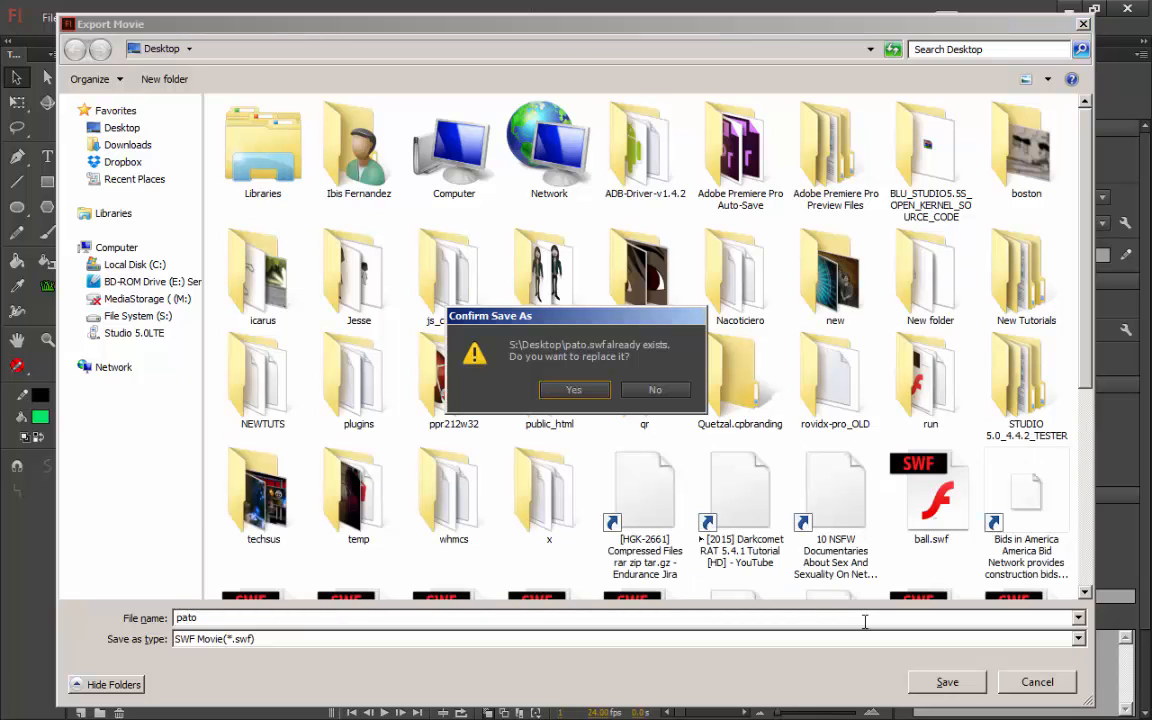
key("Return")
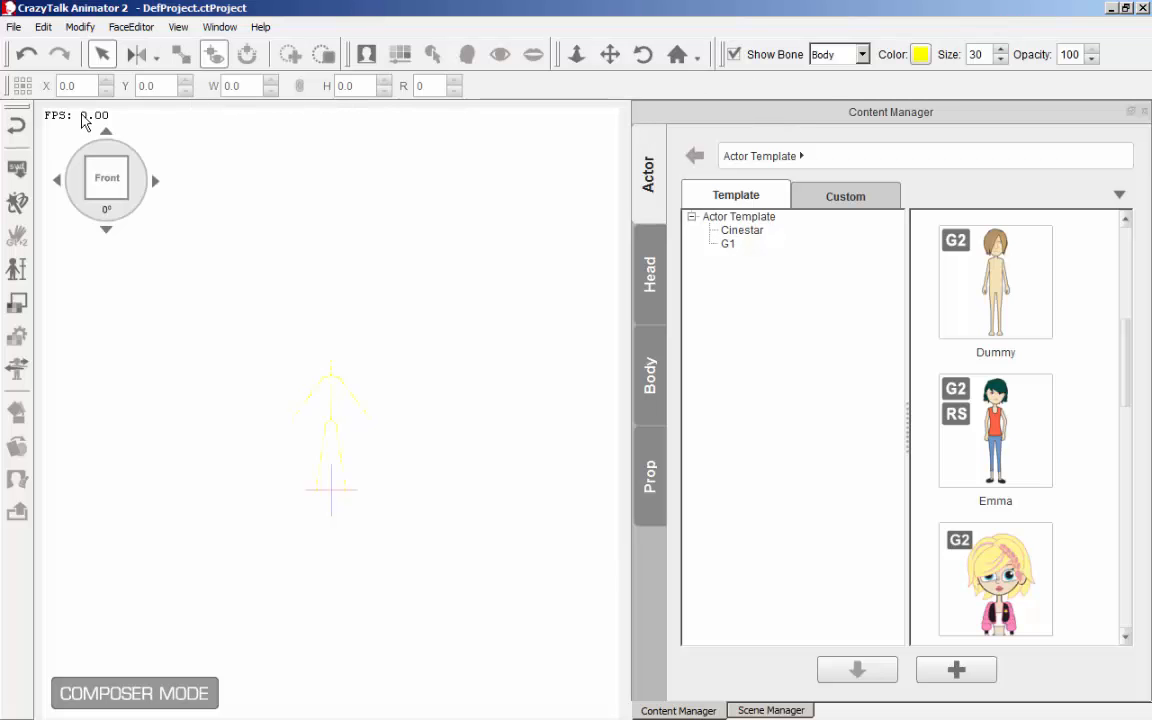
- Switch to CrazyTalk Animator 2 and try to reload the character from pato.swf without keeping any working options
left_click(16, 166)
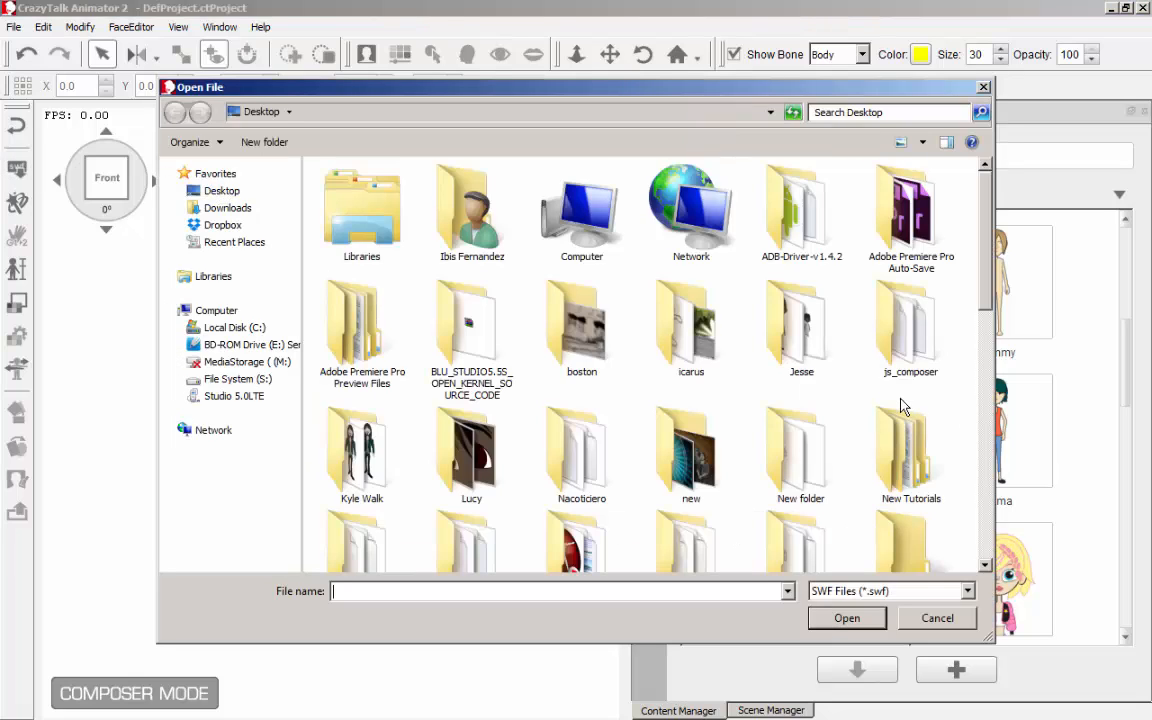
type("pa")
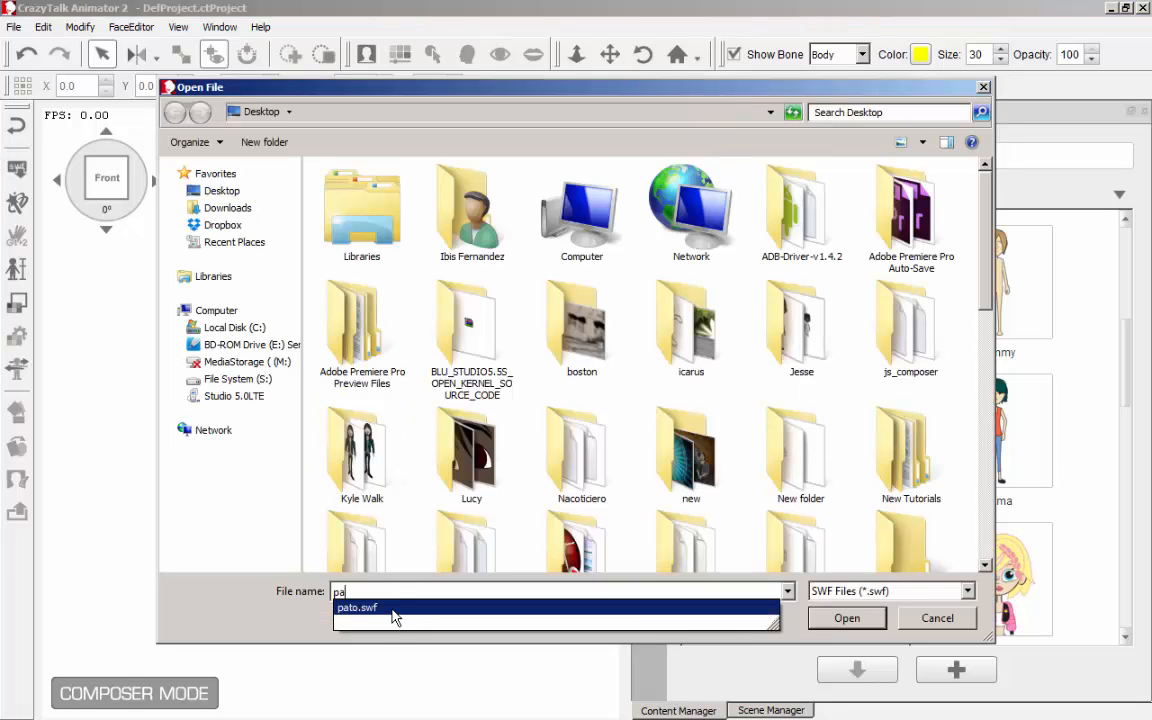
left_click(410, 609)
left_click(847, 618)
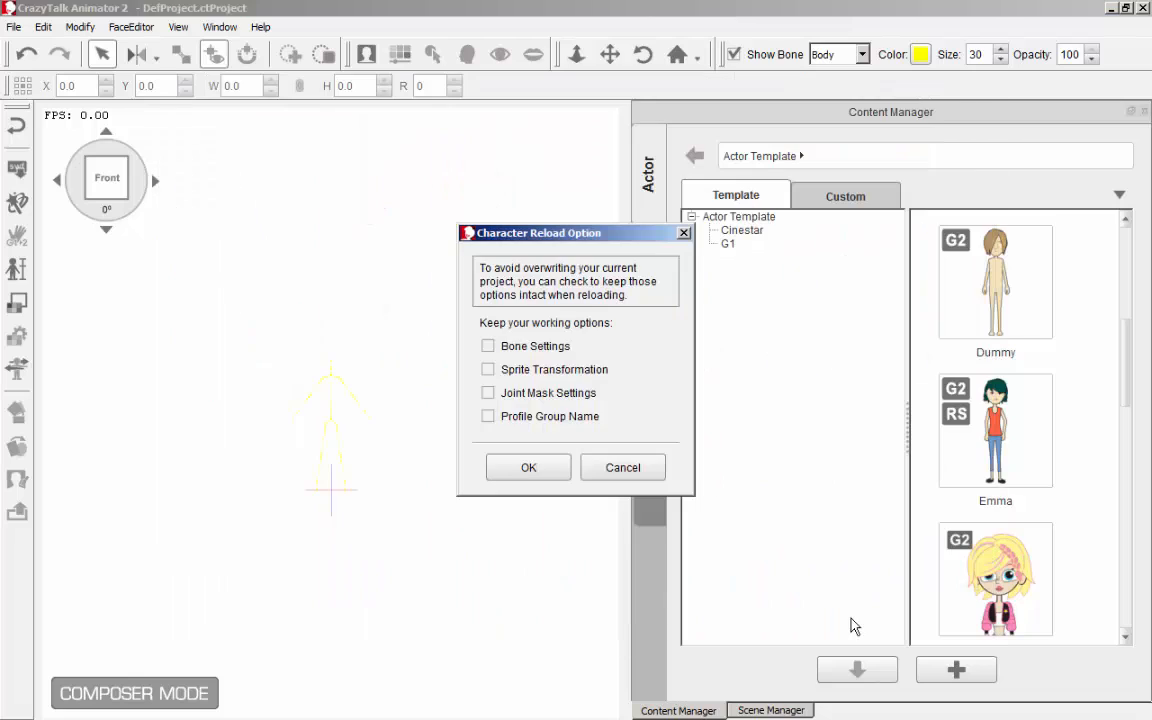
left_click(544, 476)
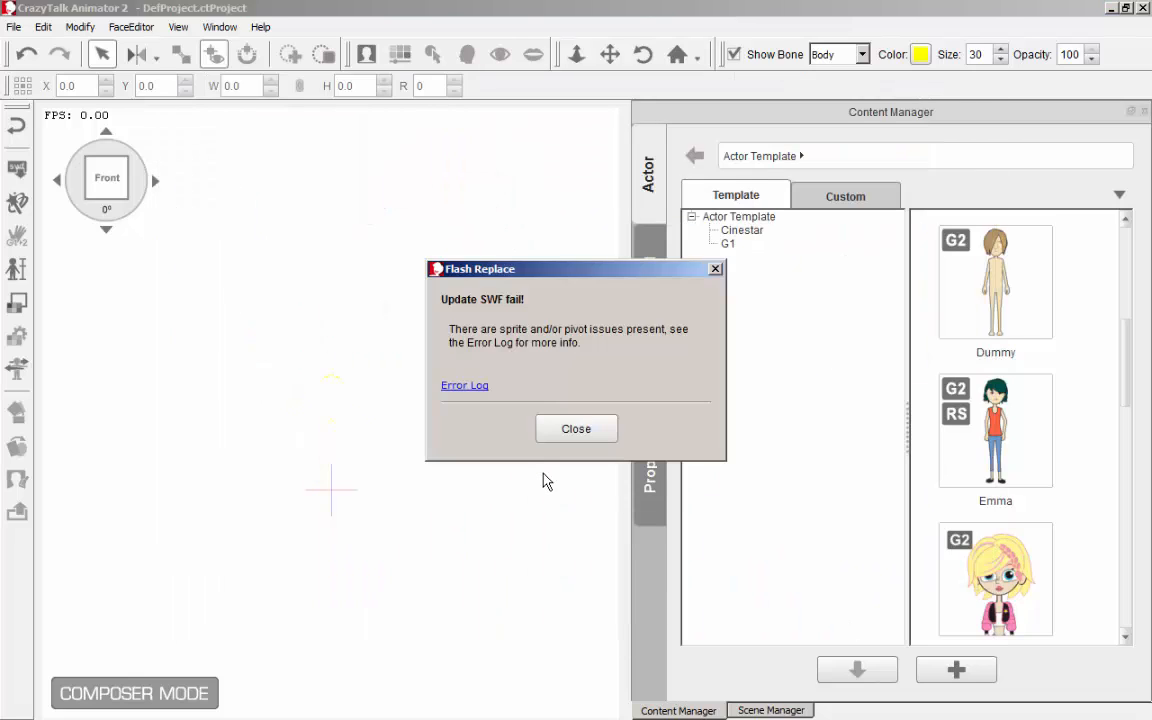
left_click(577, 430)
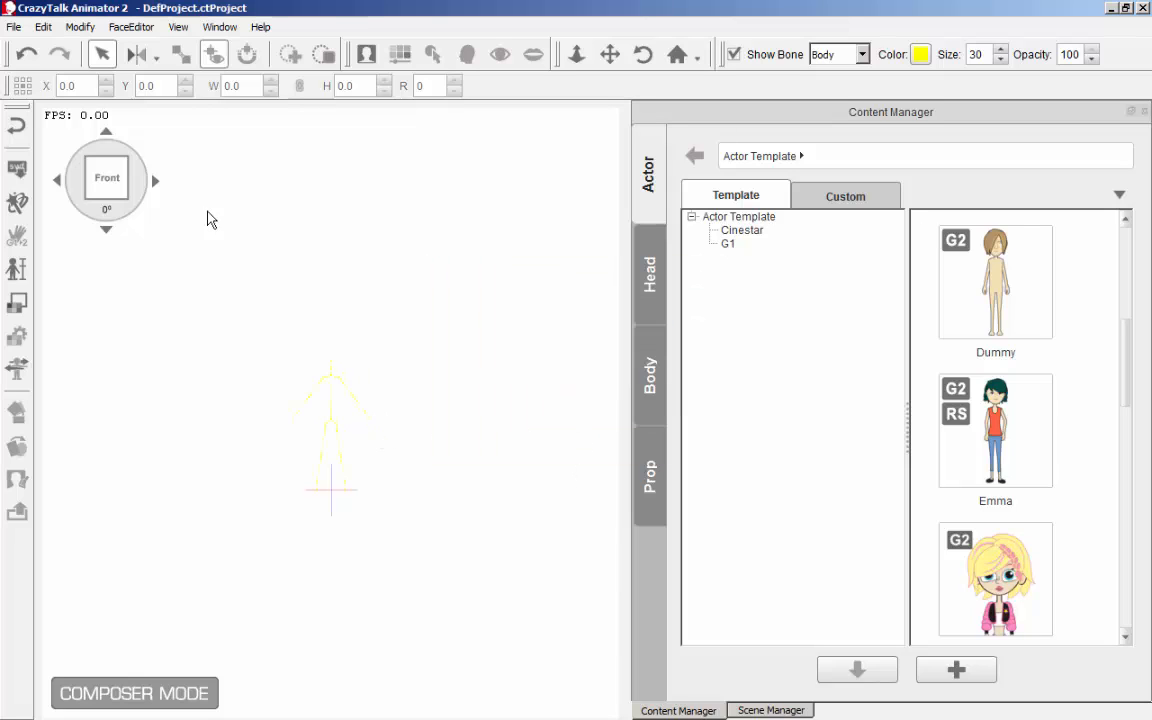
left_click(155, 183)
left_click(58, 180)
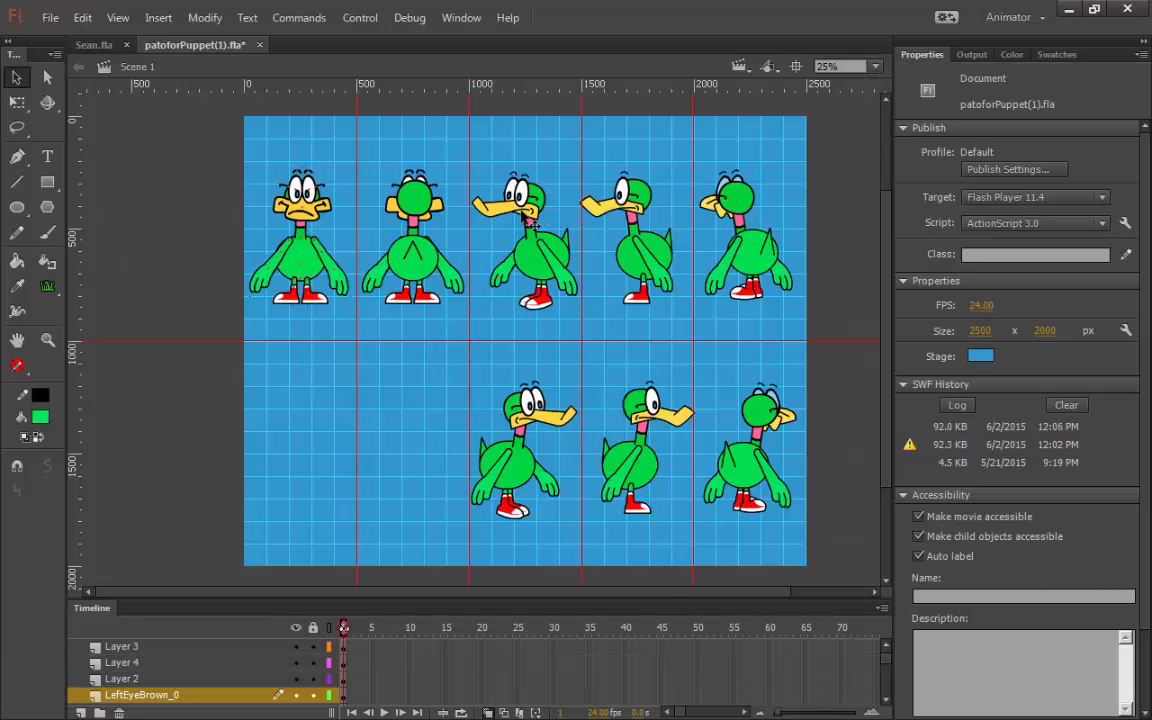
- Return to Flash and delete the left hand and left forearm pivots of the front-view duck
left_click(301, 238)
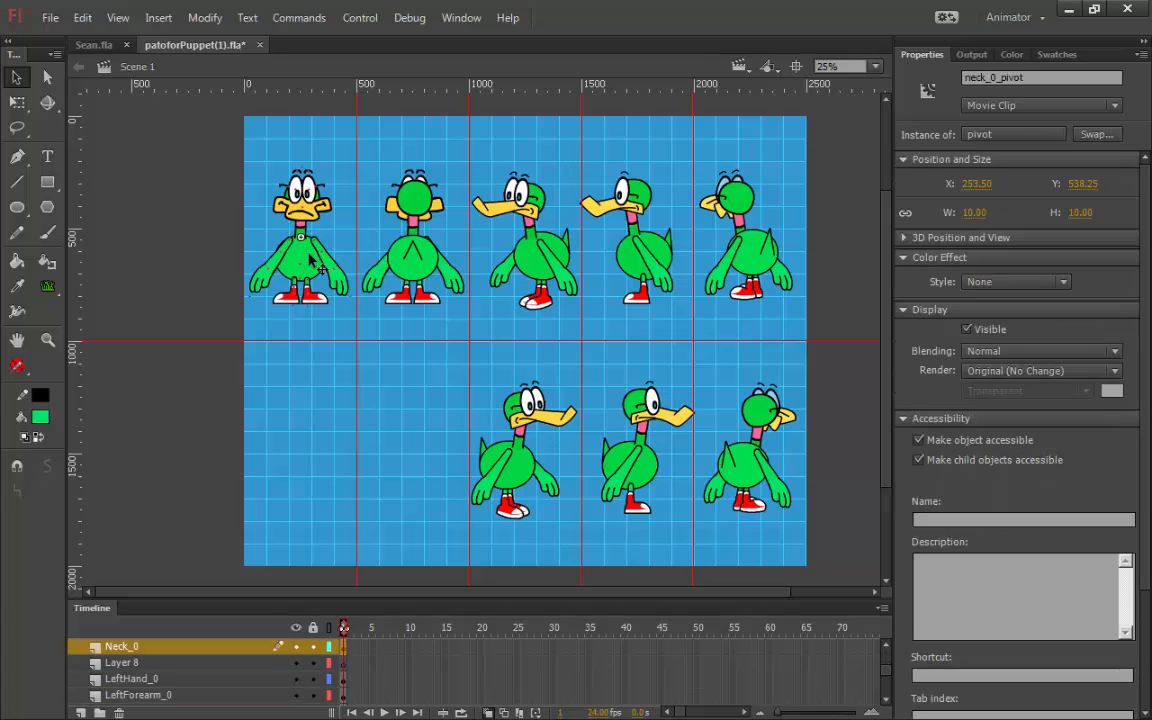
key("ctrl+equal")
key("ctrl+equal")
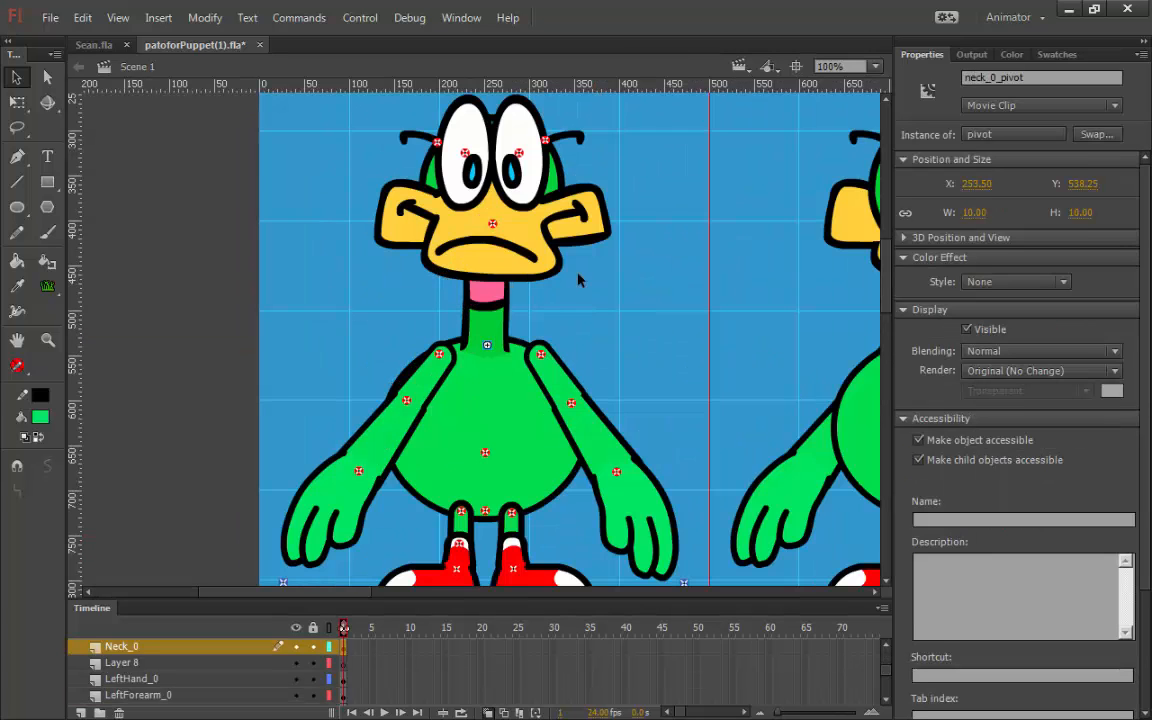
scroll(632, 325, "up", 3)
scroll(622, 368, "down", 3)
scroll(527, 249, "right", 2)
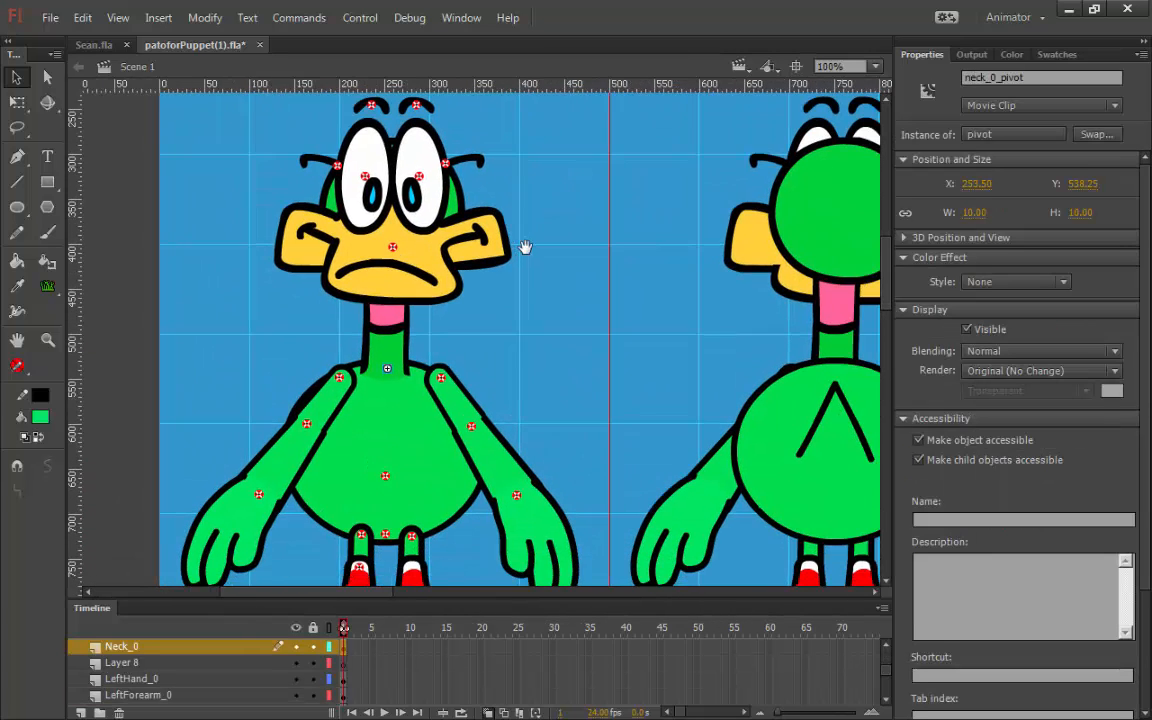
key("ctrl+minus")
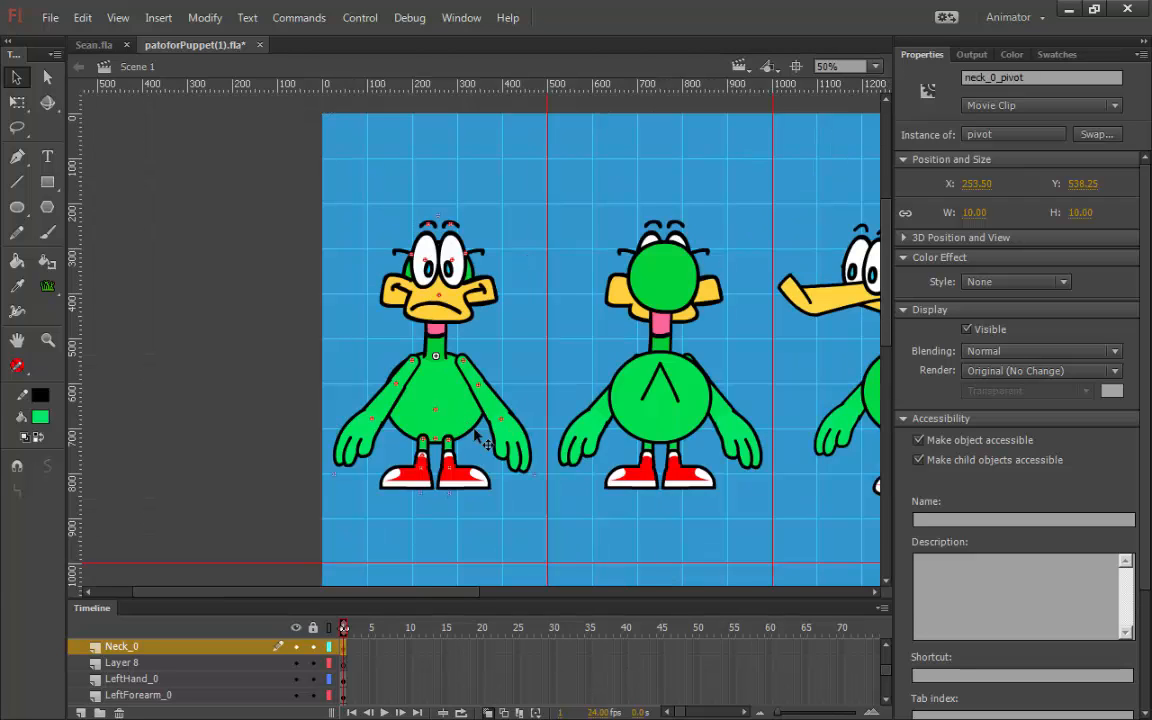
left_click(535, 478)
left_click(545, 482)
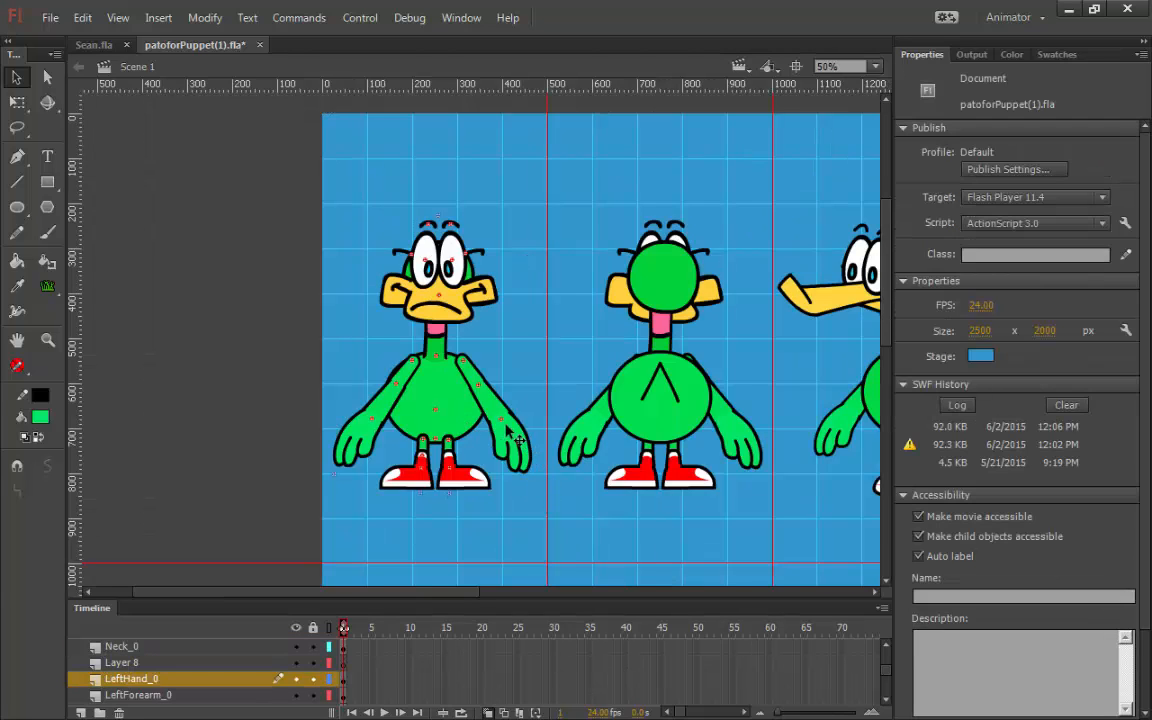
left_click(437, 356)
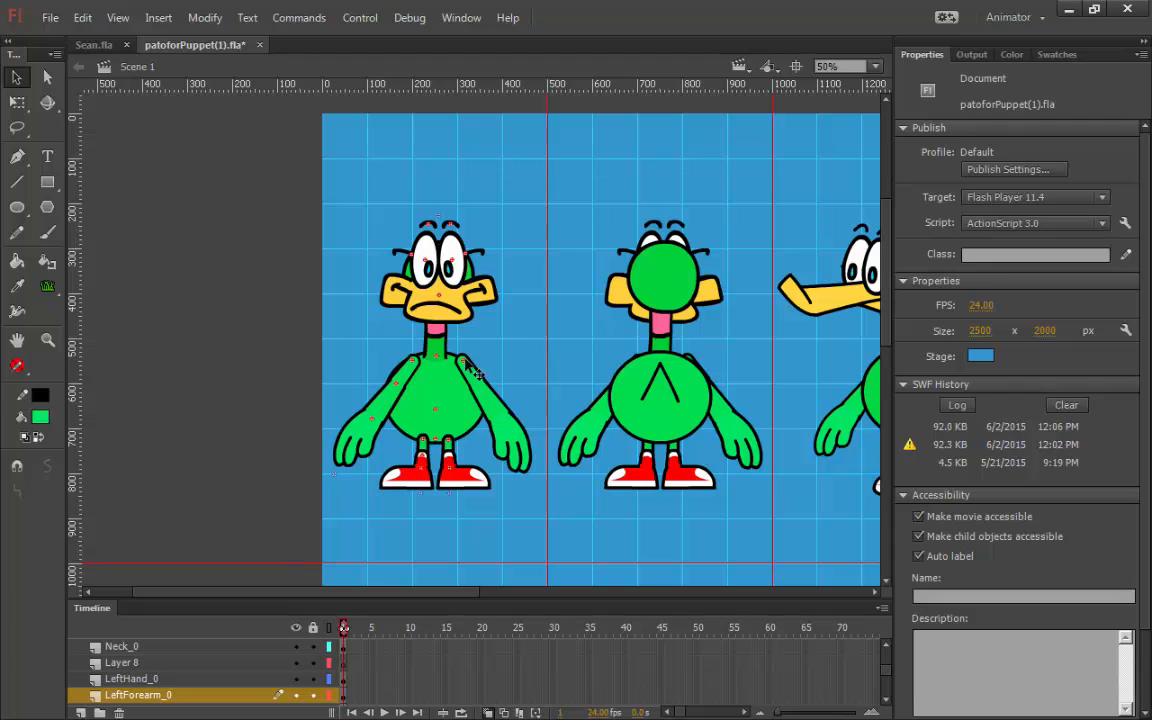
- Delete the front-view duck's neck, left upper arm, right upper arm, right forearm and right hand pivots
left_click(426, 333)
left_click(400, 331)
left_click(410, 398)
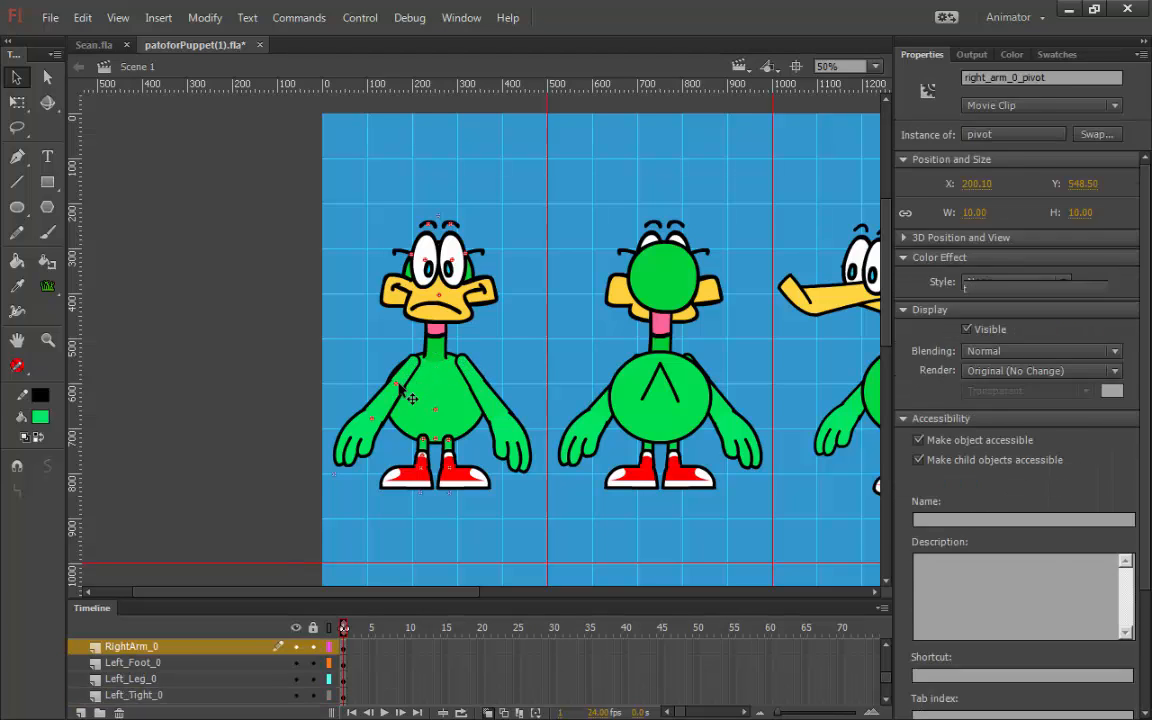
left_click(398, 385)
key("Delete")
left_click(373, 420)
key("Delete")
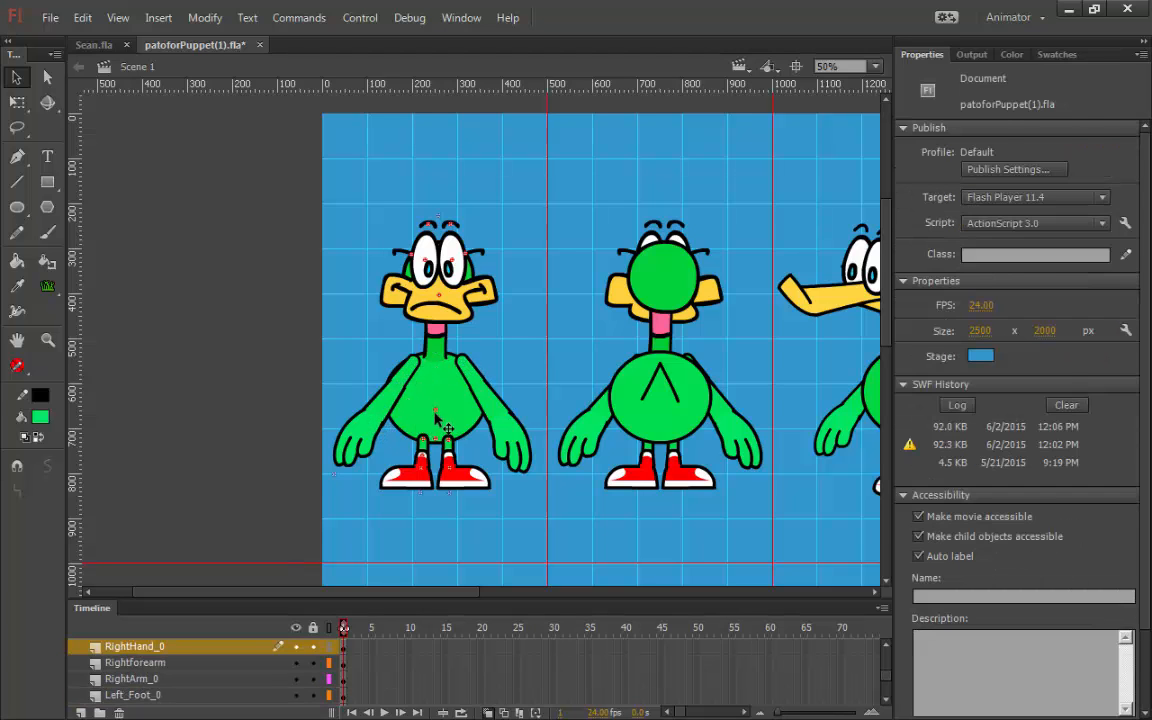
- Delete the front-view duck's torso, right thigh and right foot pivots
left_click(422, 440)
key("Delete")
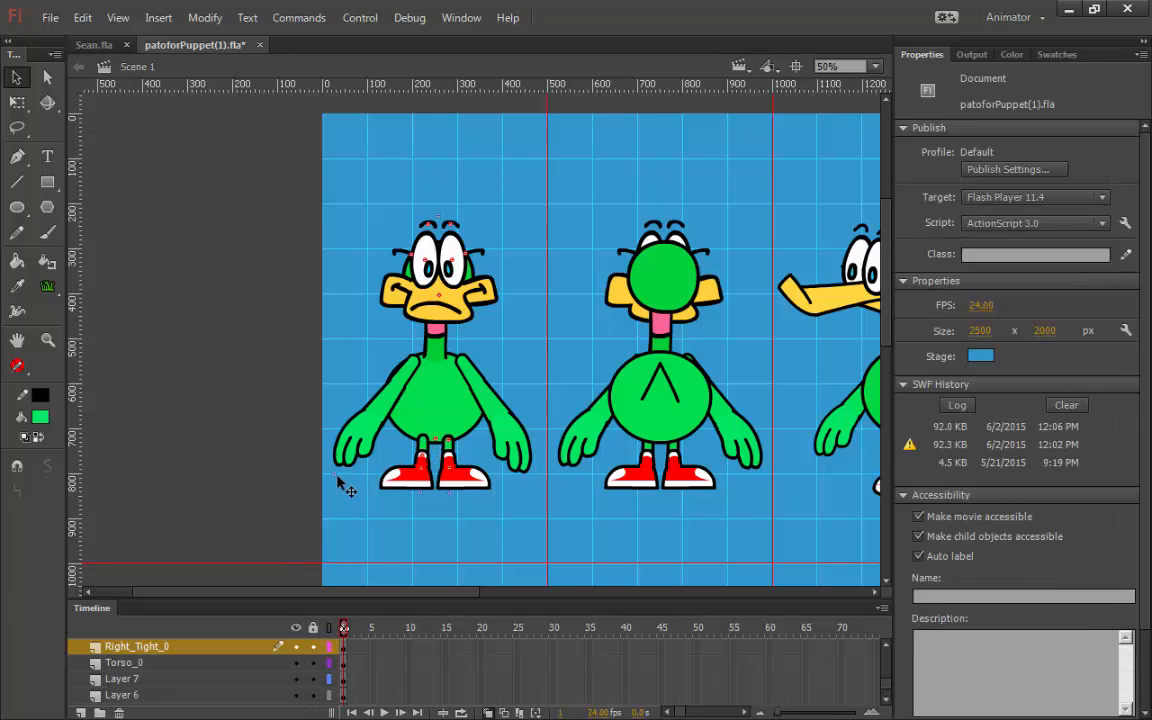
left_click(416, 487)
key("Delete")
left_click(432, 492)
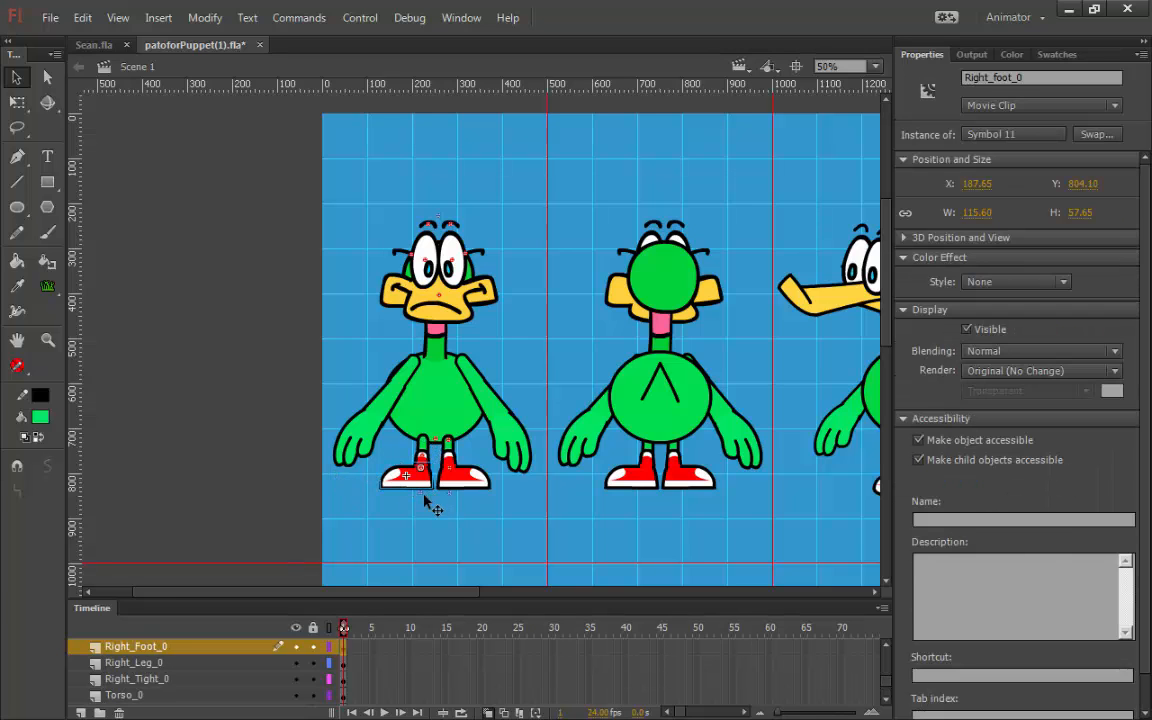
left_click(425, 468)
key("Delete")
- Delete the front-view duck's left foot, left leg, left thigh and hip pivots
left_click(446, 469)
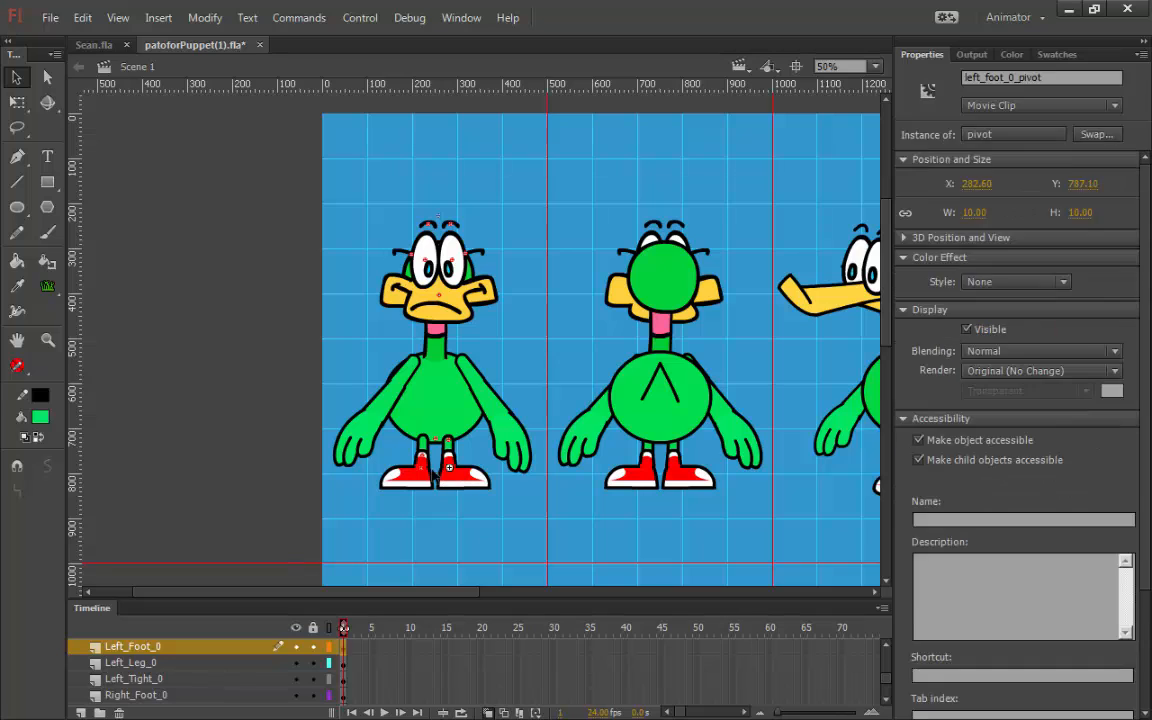
key("Delete")
left_click(455, 468)
key("Delete")
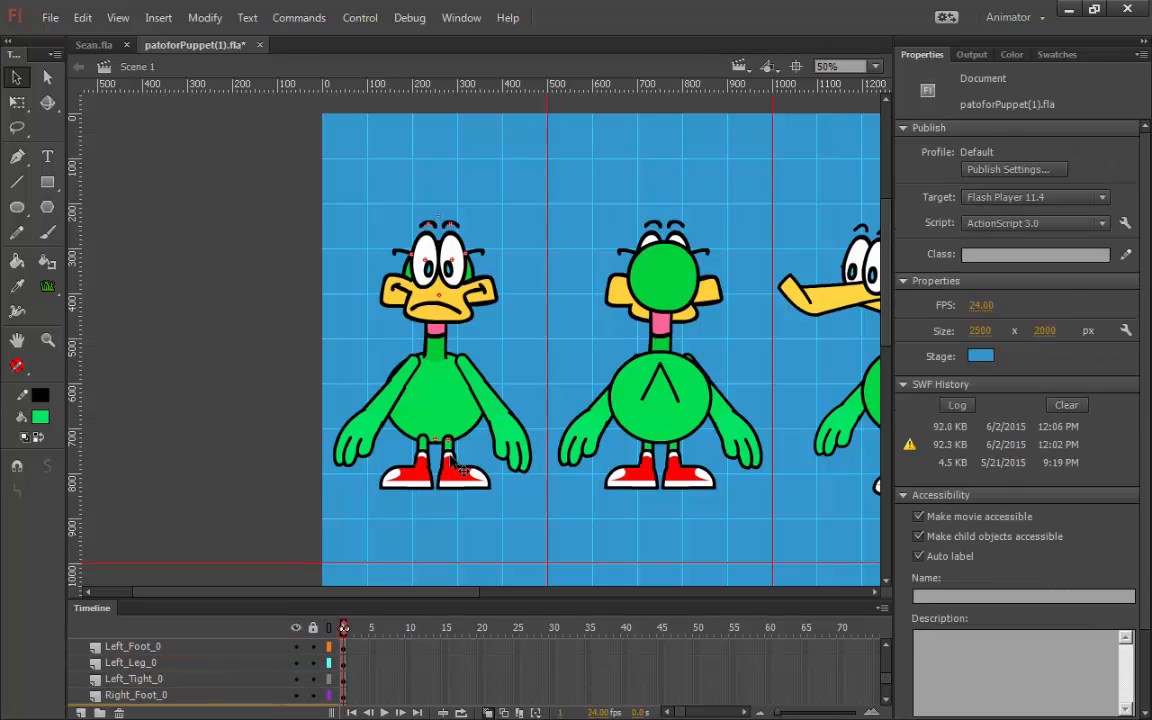
left_click(459, 461)
left_click(449, 440)
key("Delete")
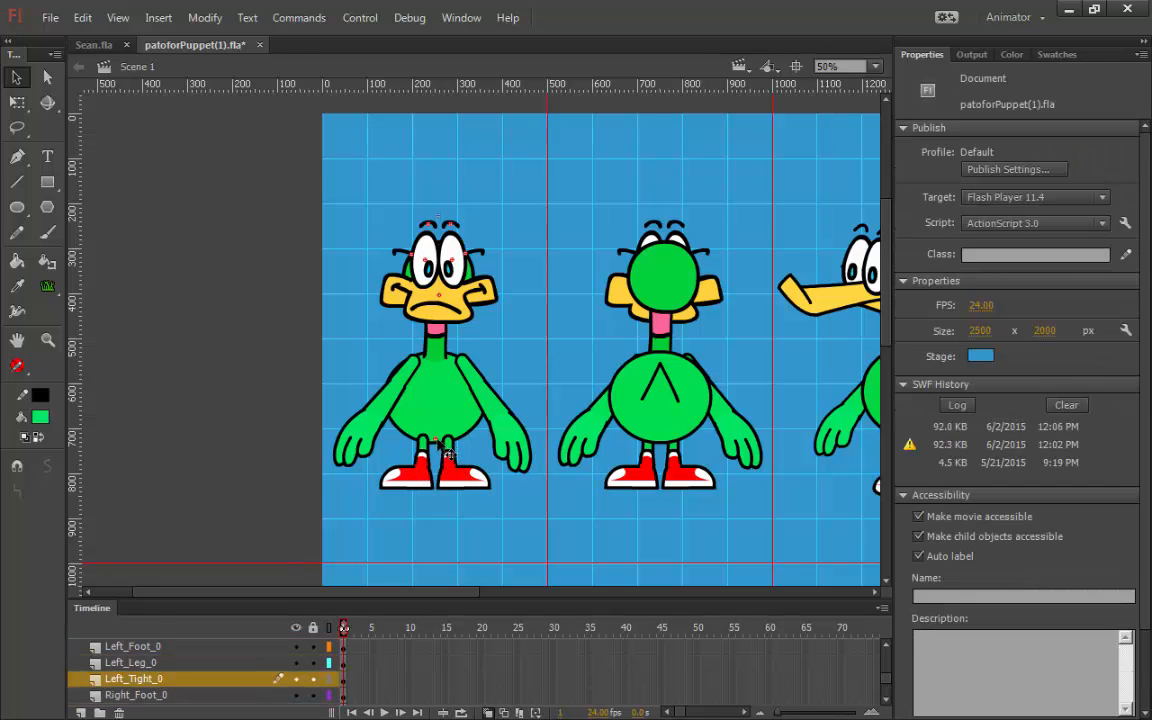
left_click(436, 439)
key("Delete")
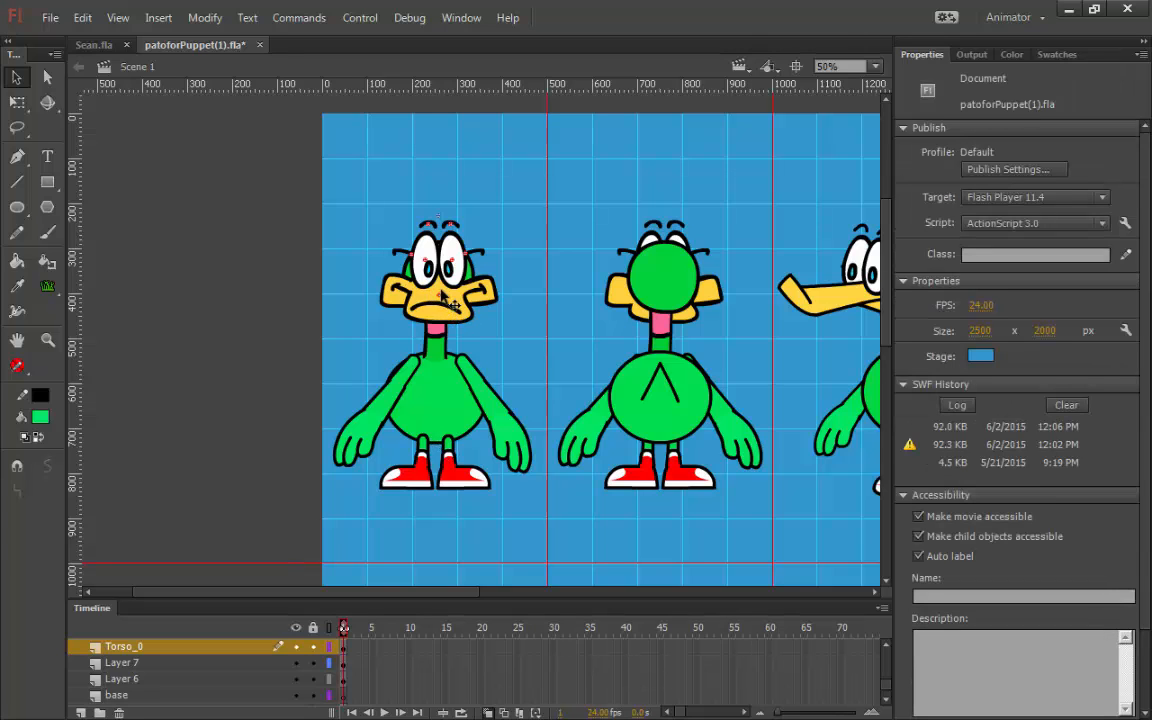
- Delete the front-view duck's beak, right eye and left eye pivots
left_click(440, 296)
key("Delete")
left_click(425, 260)
key("Delete")
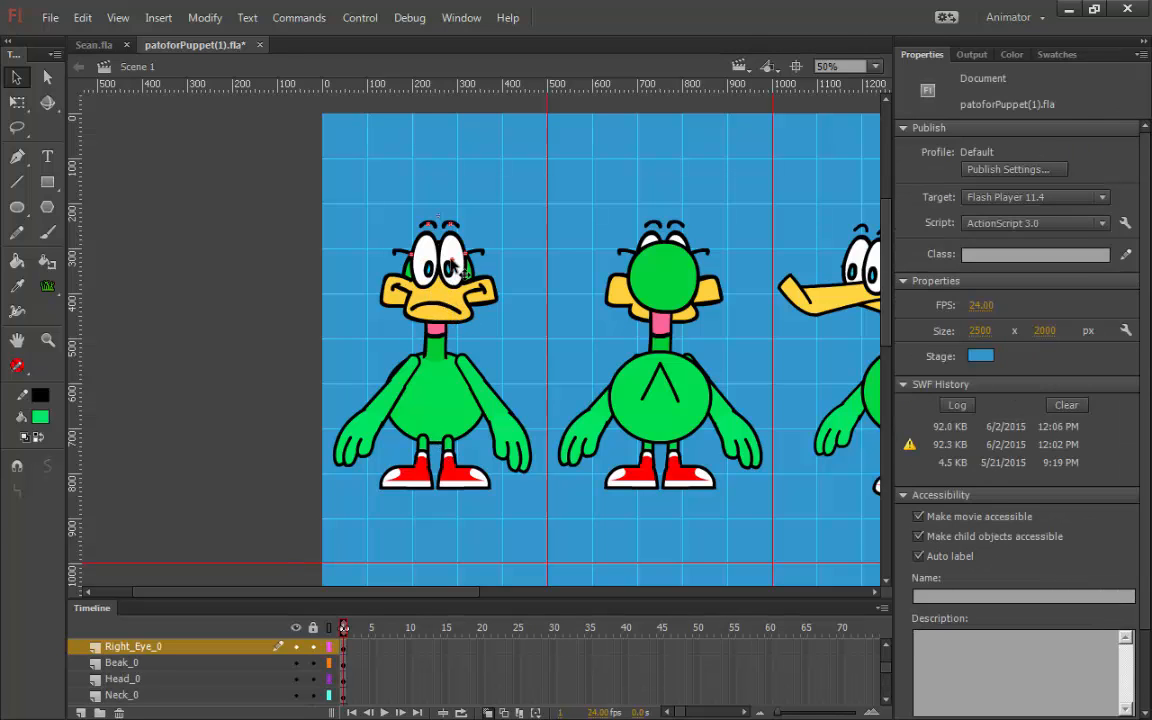
left_click(451, 260)
key("Delete")
- Delete the front-view duck's left ear, right ear and both eyebrow pivots
left_click(467, 255)
key("Delete")
left_click(411, 255)
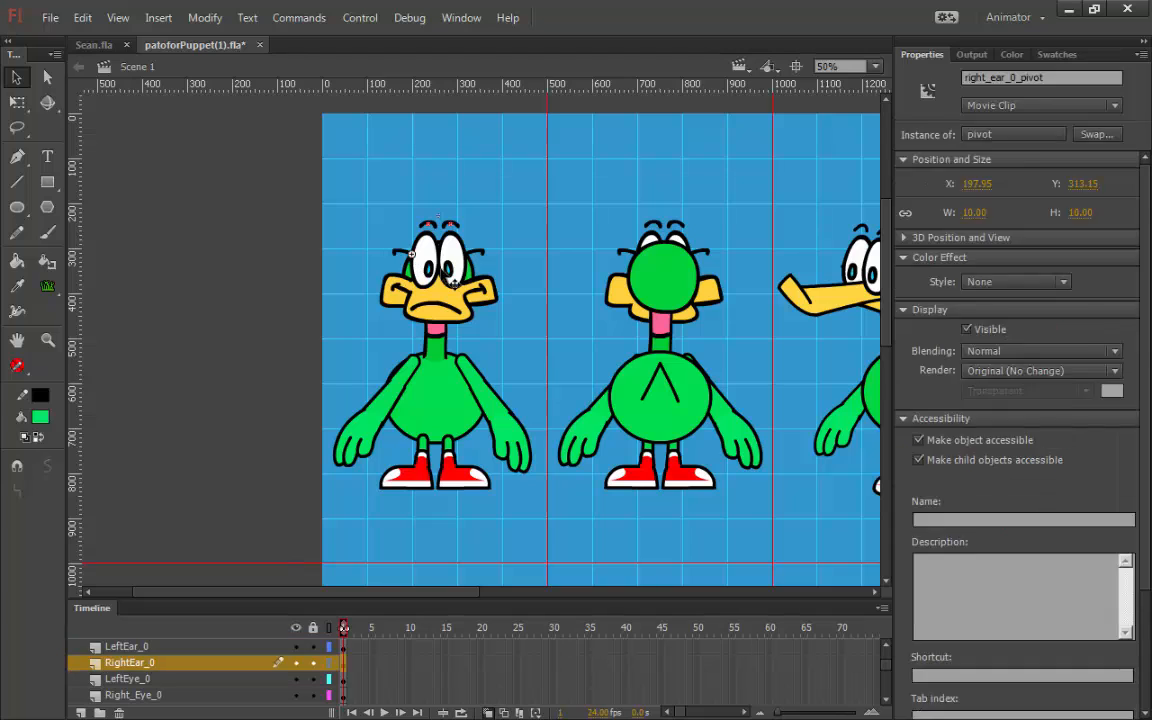
key("Delete")
left_click(445, 227)
key("Delete")
left_click(436, 220)
key("Delete")
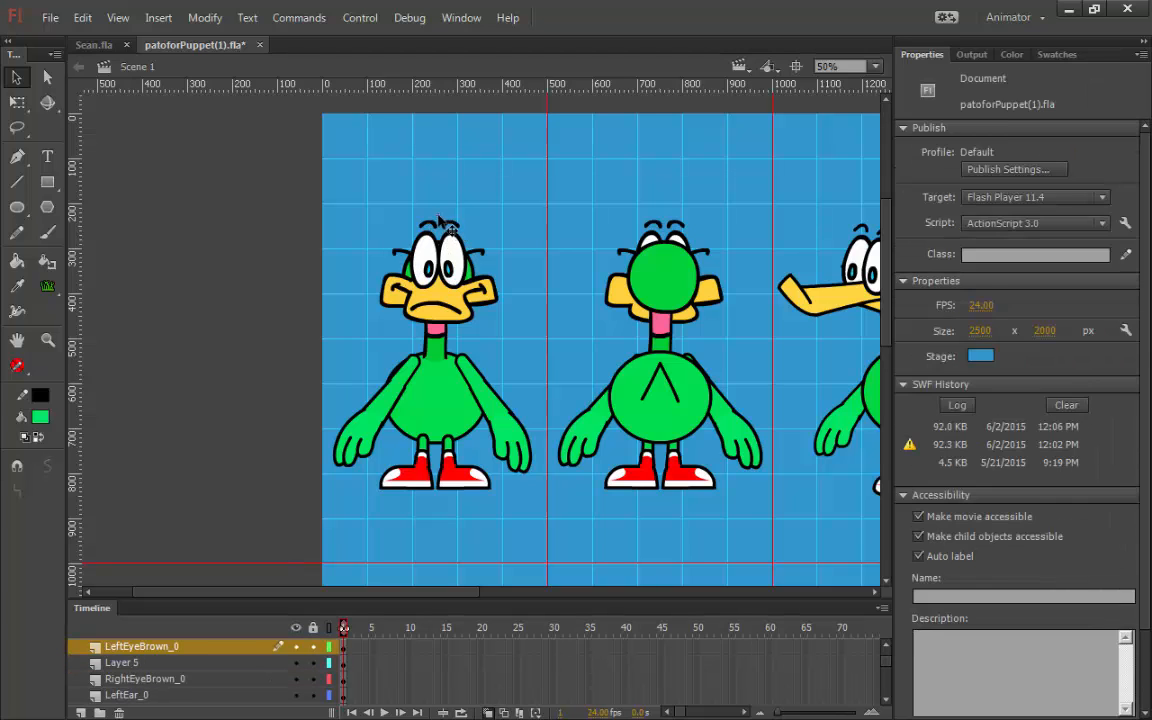
- Display all layers as outlines to find the hidden face pivot below the front-view duck's beak and delete it
left_click(431, 323)
key("Delete")
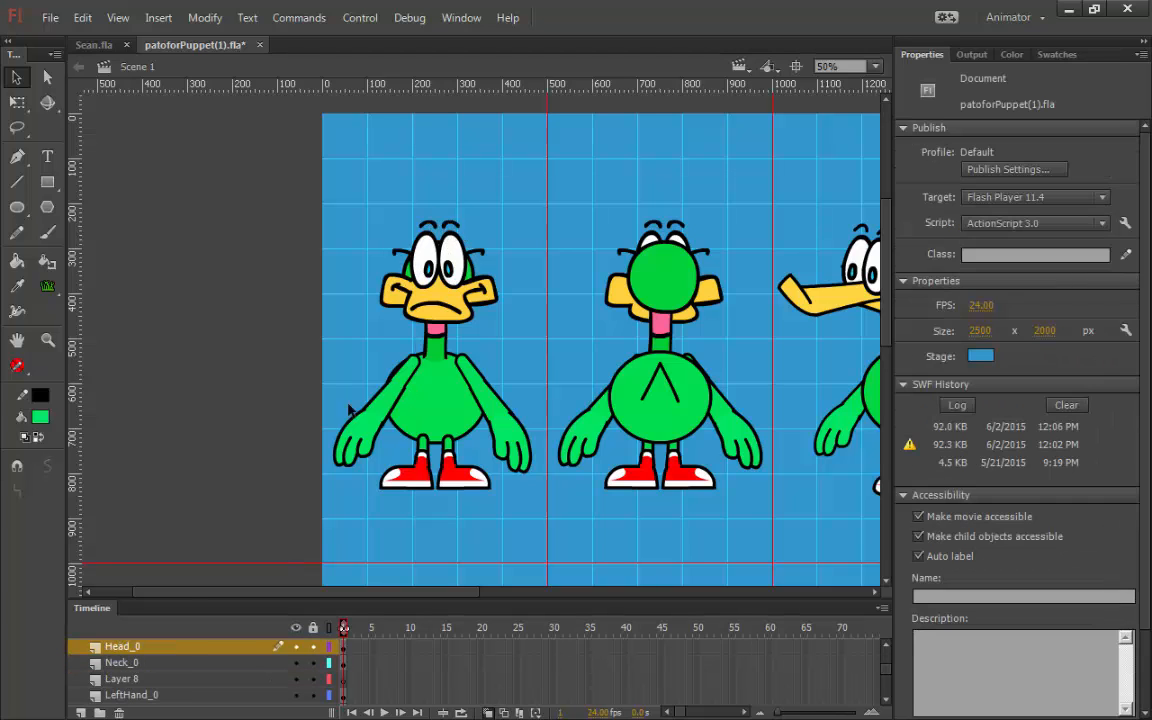
left_click(329, 627)
left_click(437, 320)
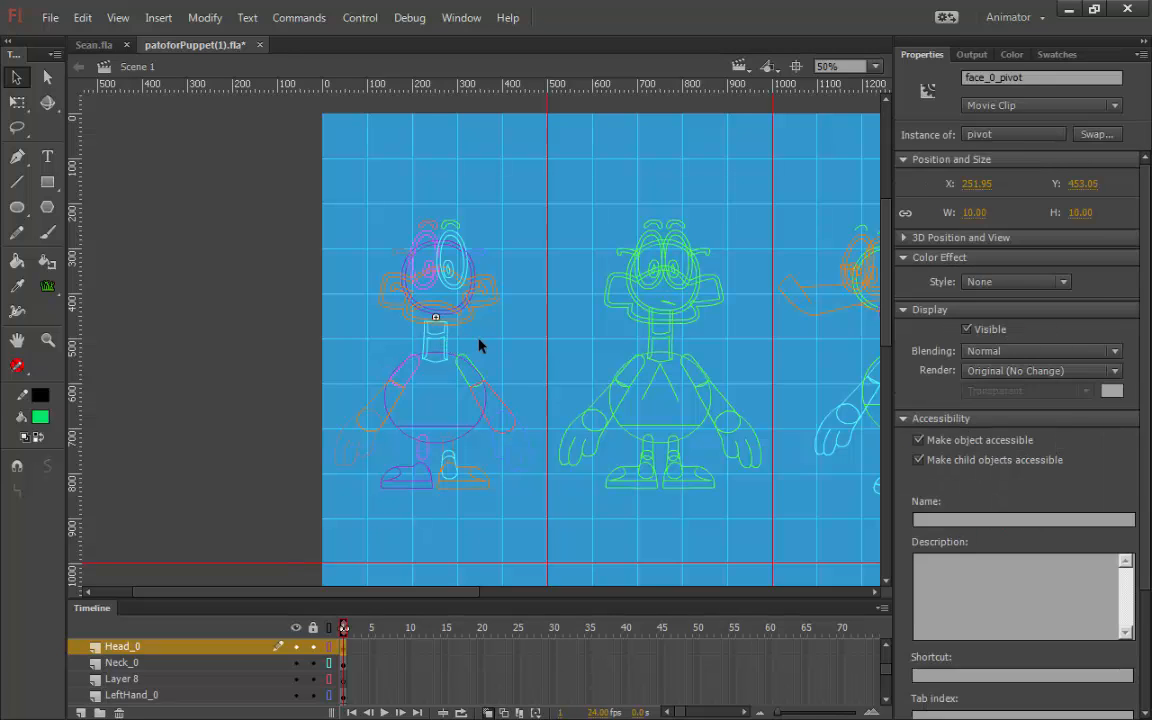
left_click(515, 402)
- Cut all parts of the front-view duck and paste them in place on a new layer
left_click_drag(289, 204, 540, 528)
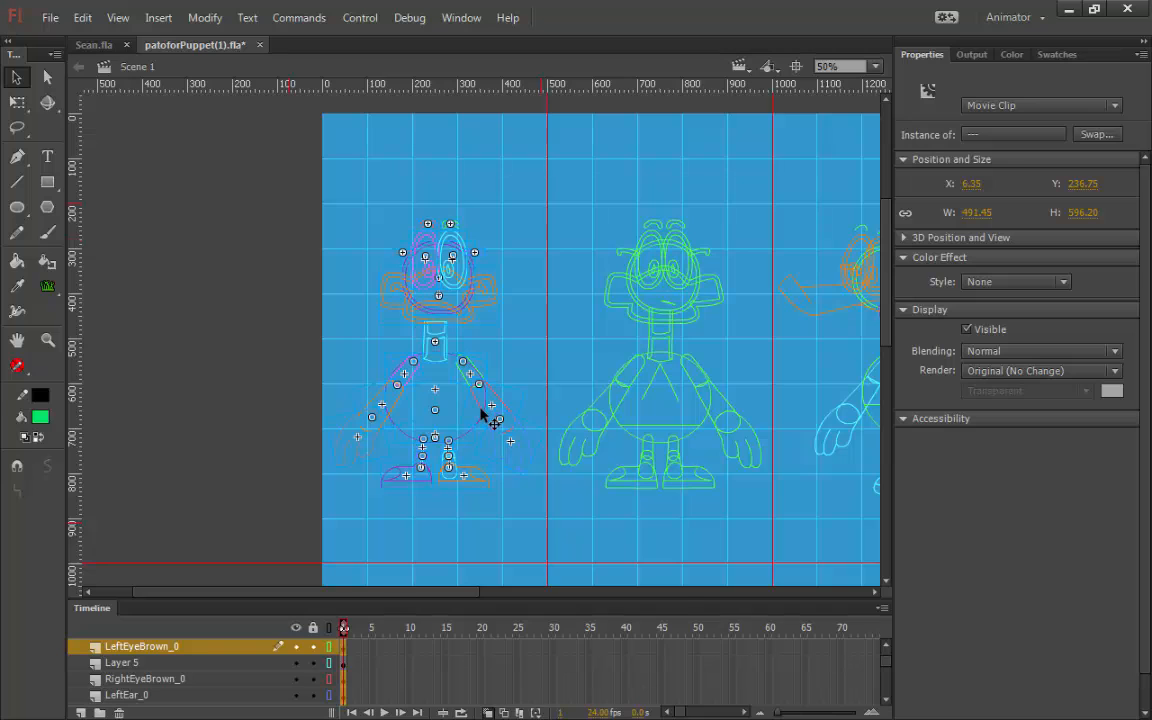
right_click(486, 410)
left_click(510, 354)
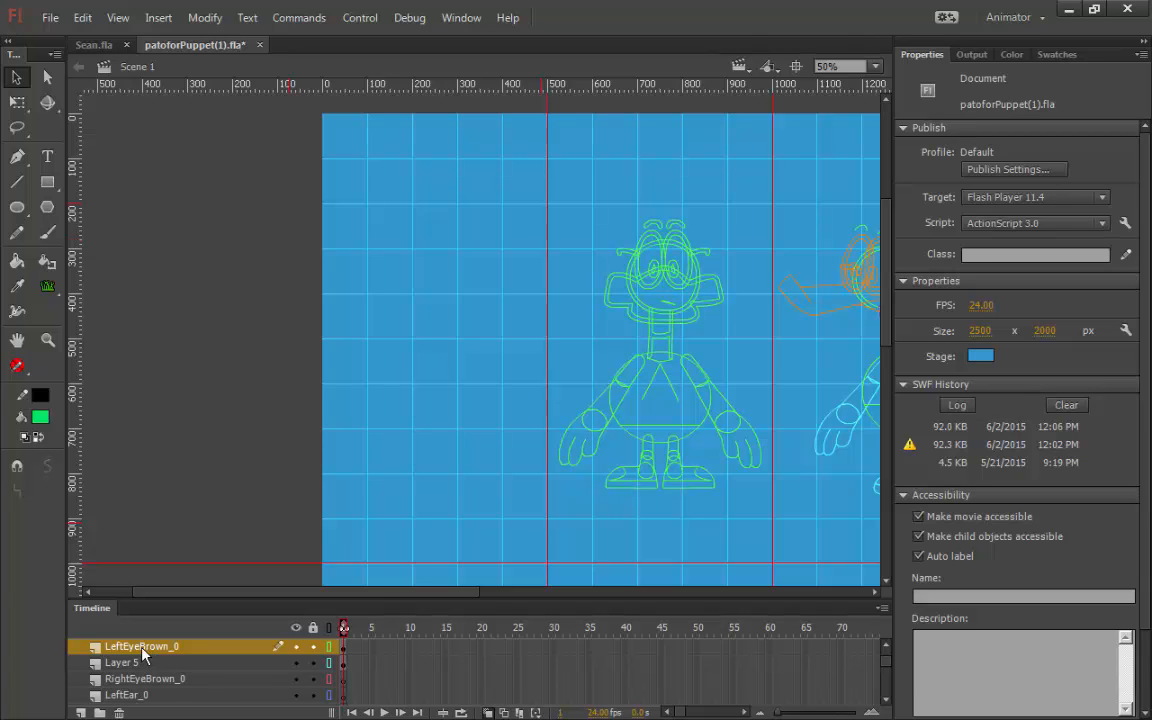
left_click(80, 713)
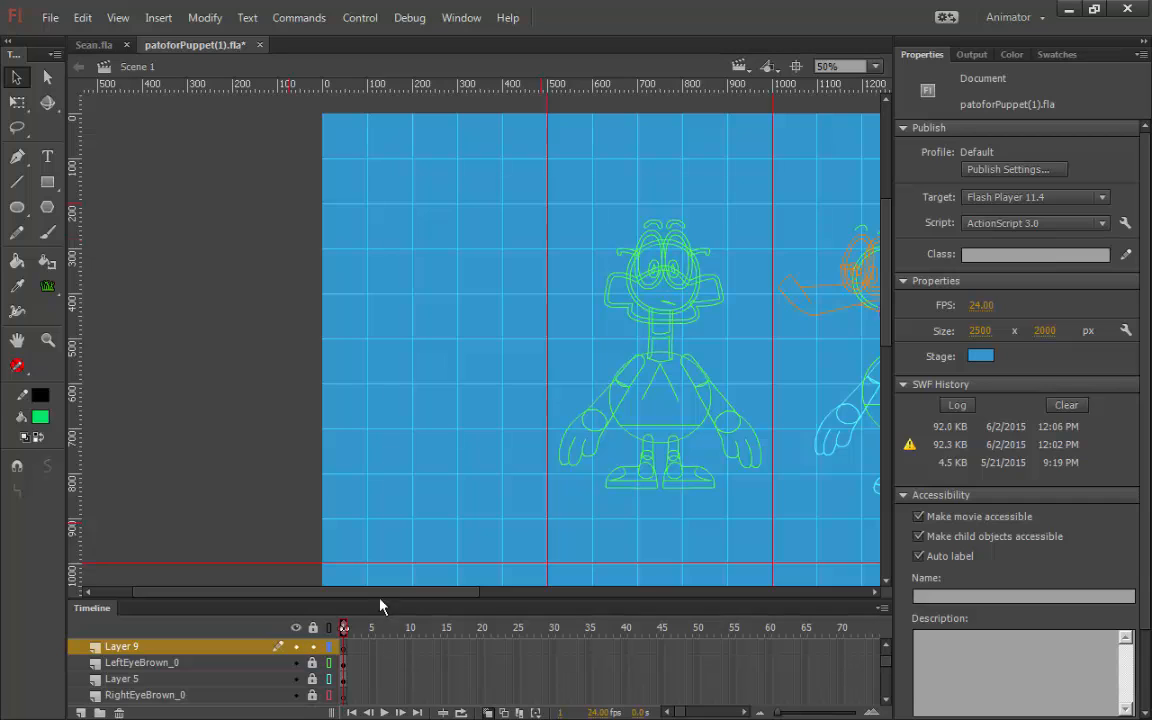
right_click(382, 413)
left_click(428, 468)
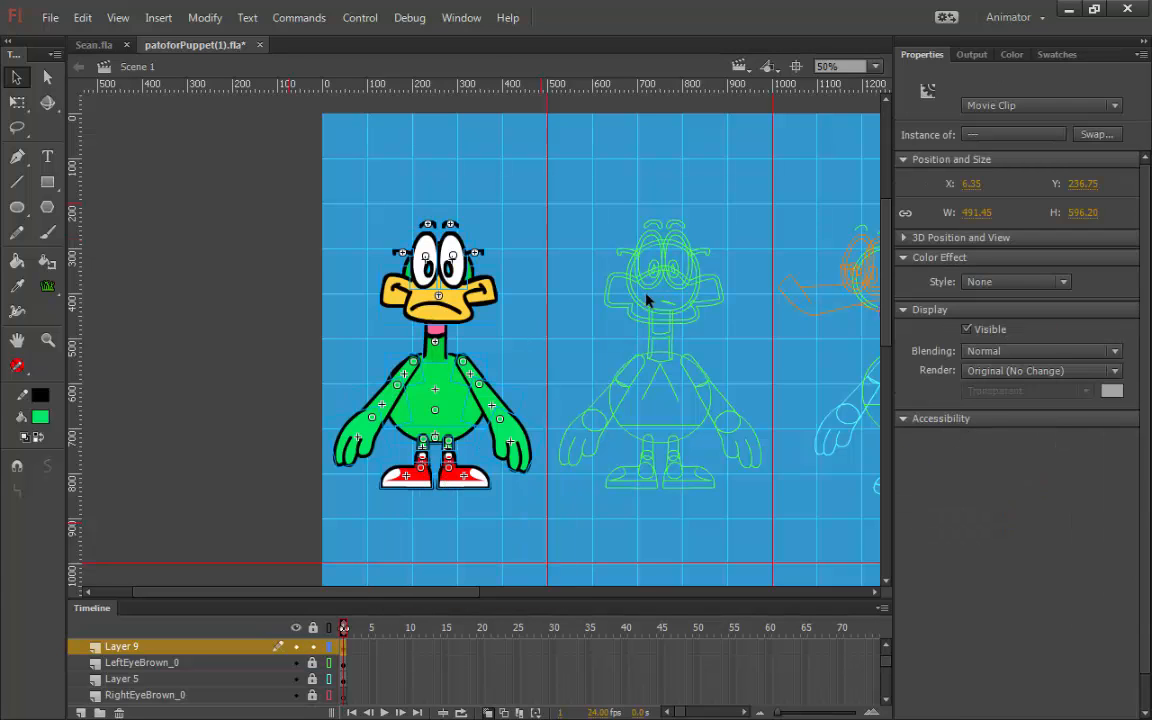
- Open the Puppet Producer extension, unlock all layers, clear the puppet naming from all artwork, and close the extension
left_click(461, 17)
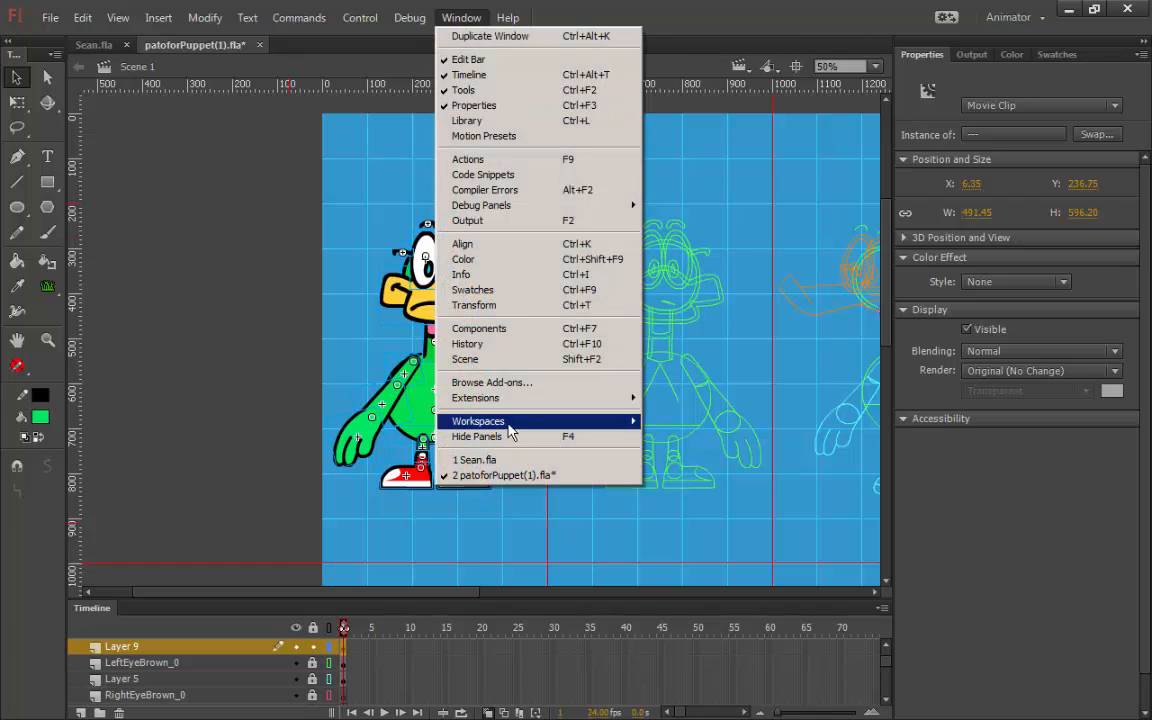
mouse_move(509, 410)
left_click(355, 398)
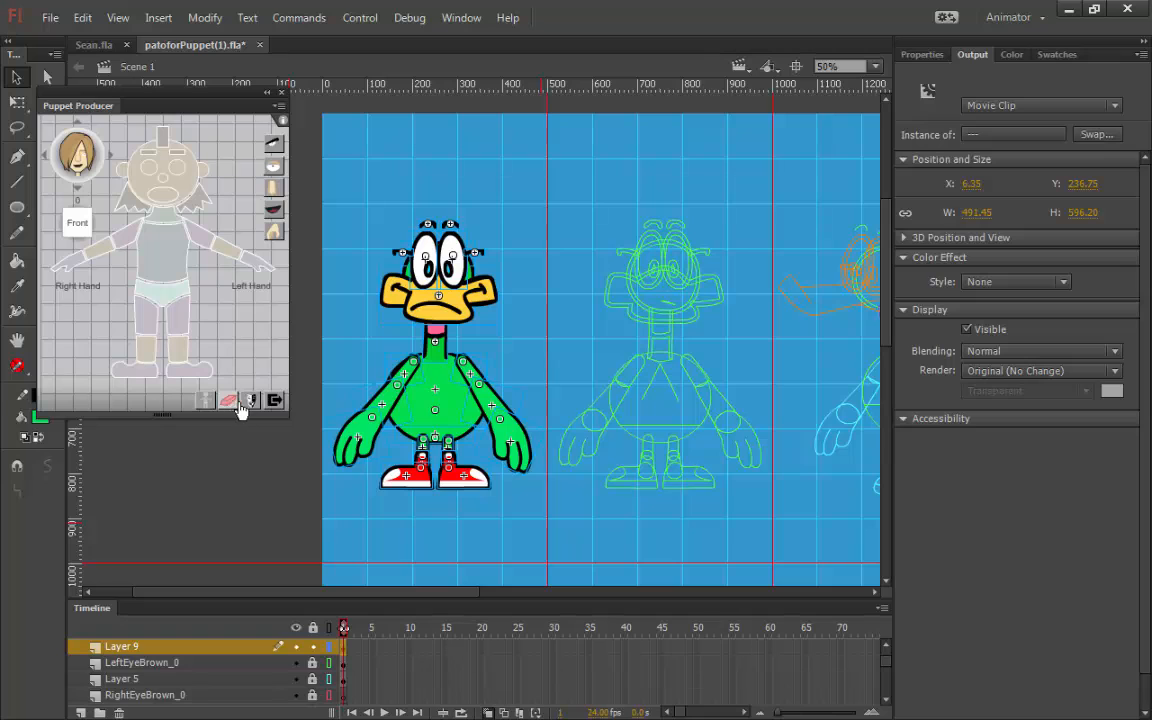
left_click(312, 628)
key("ctrl+a")
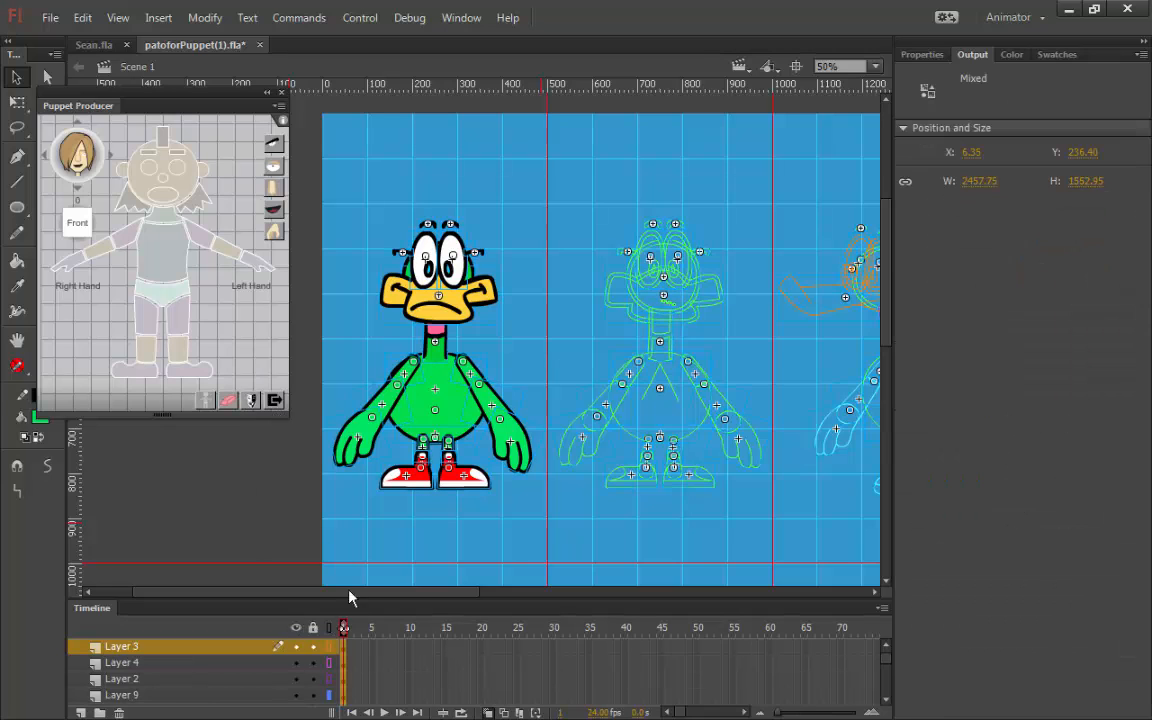
left_click(230, 401)
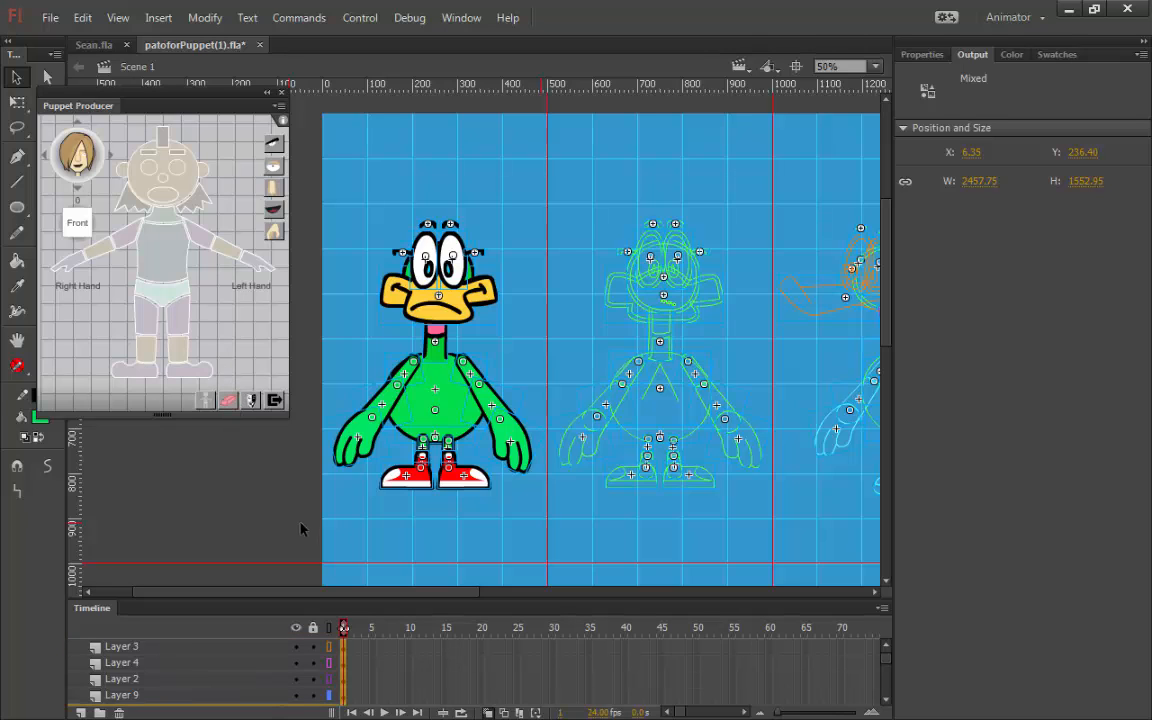
left_click(281, 92)
left_click(279, 313)
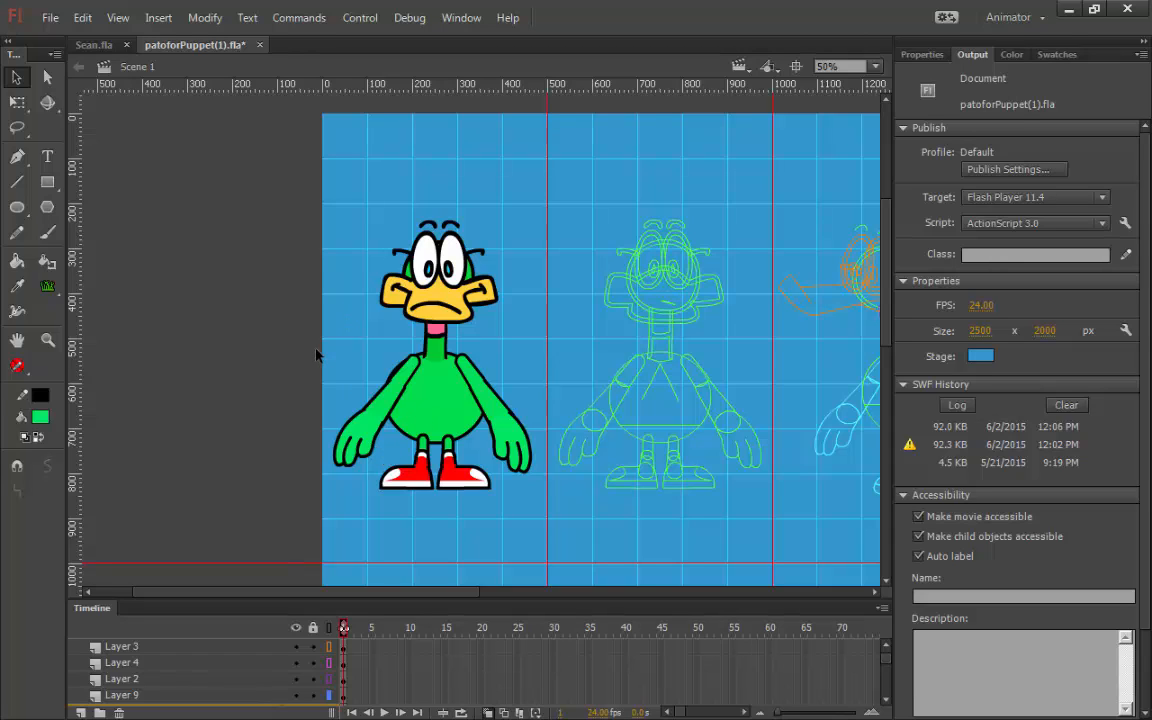
- Reopen the Puppet Producer extension and place it beside the enlarged front-view duck
left_click(462, 18)
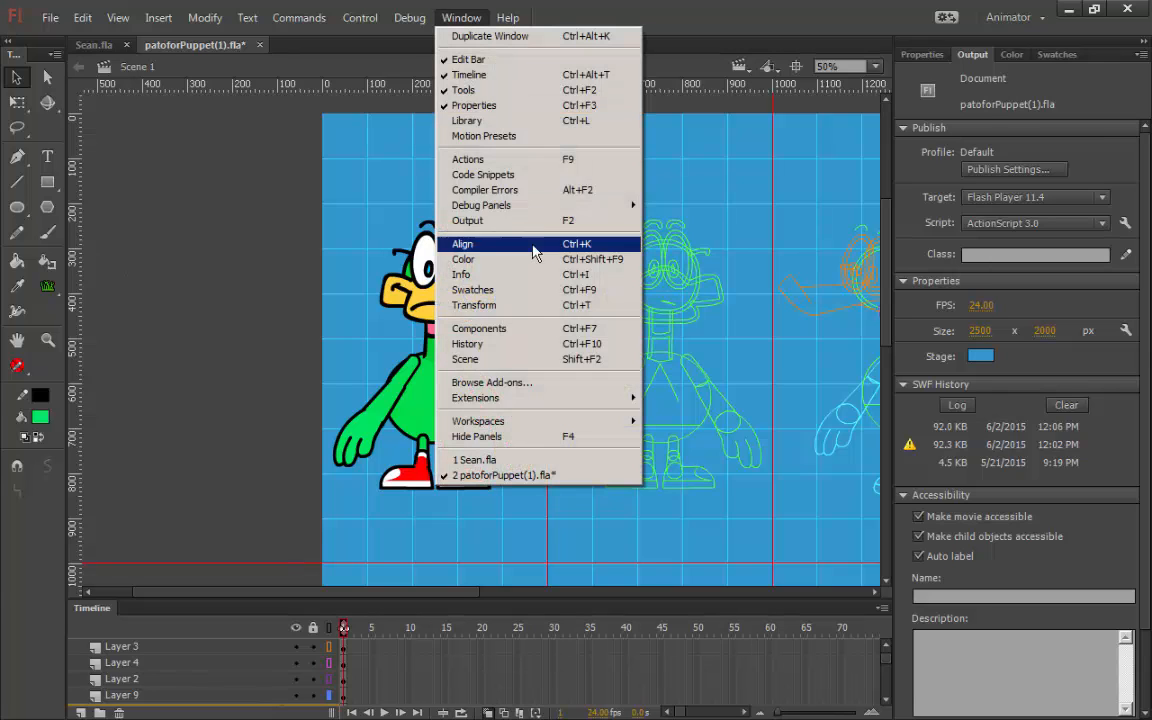
mouse_move(533, 405)
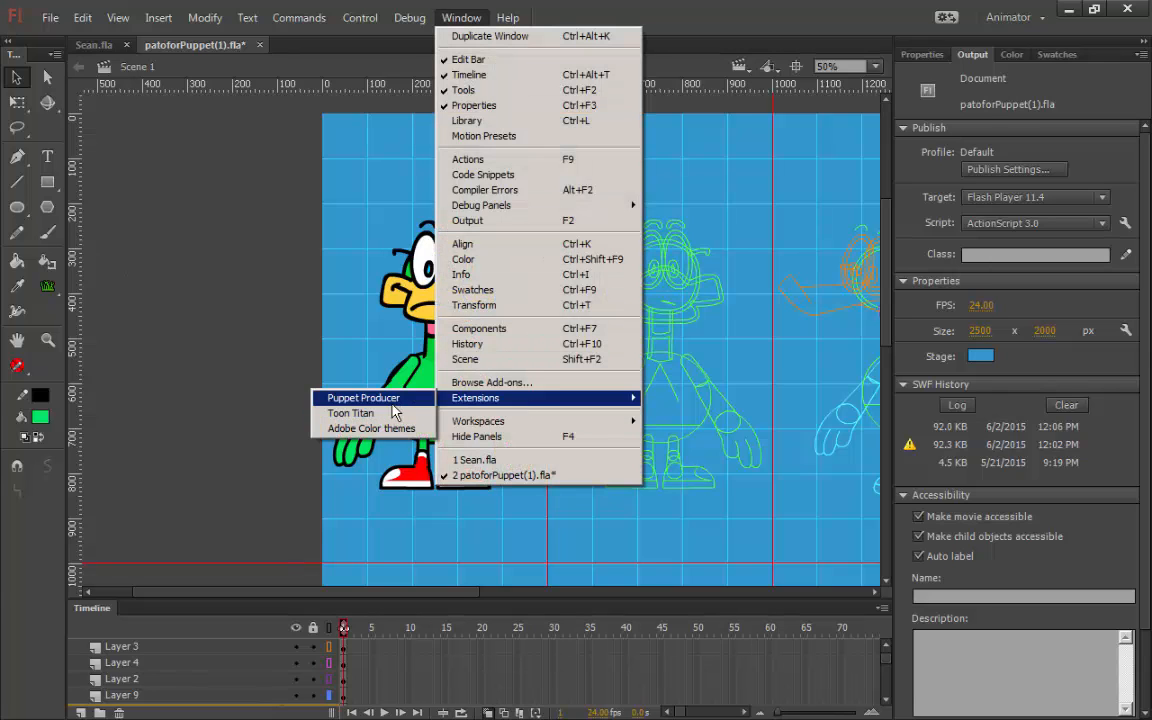
left_click(355, 399)
left_click_drag(117, 112, 627, 160)
left_click_drag(428, 182, 293, 166)
key("ctrl+equal")
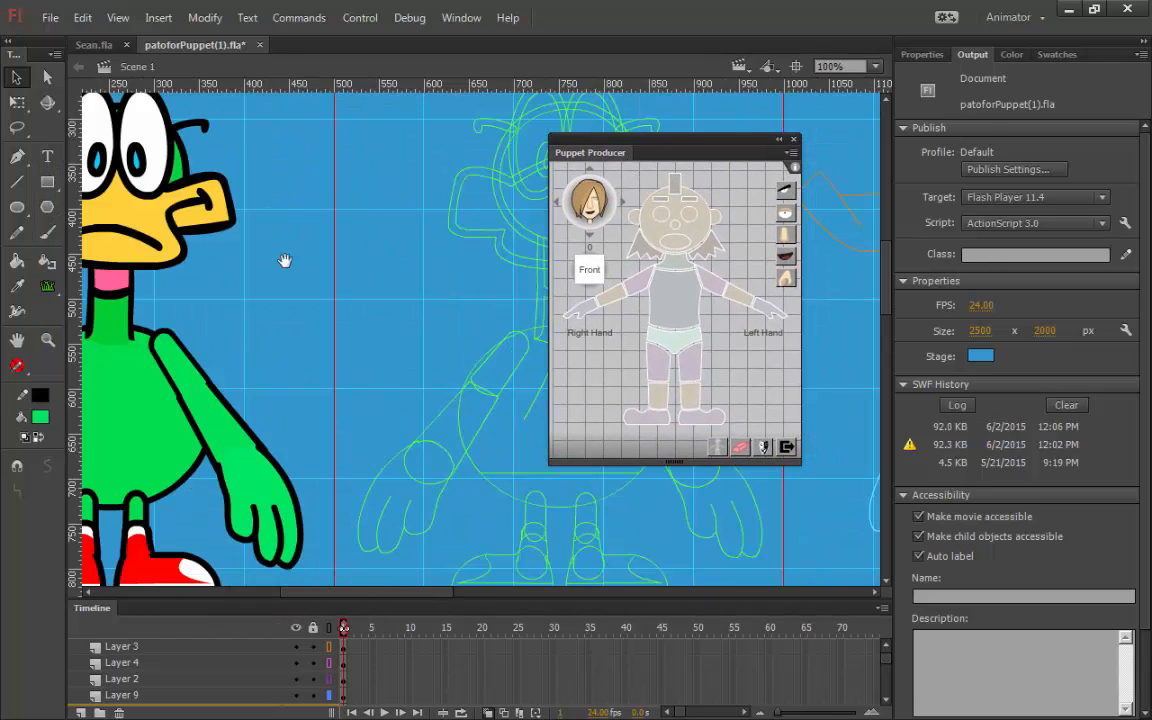
left_click_drag(283, 262, 515, 237)
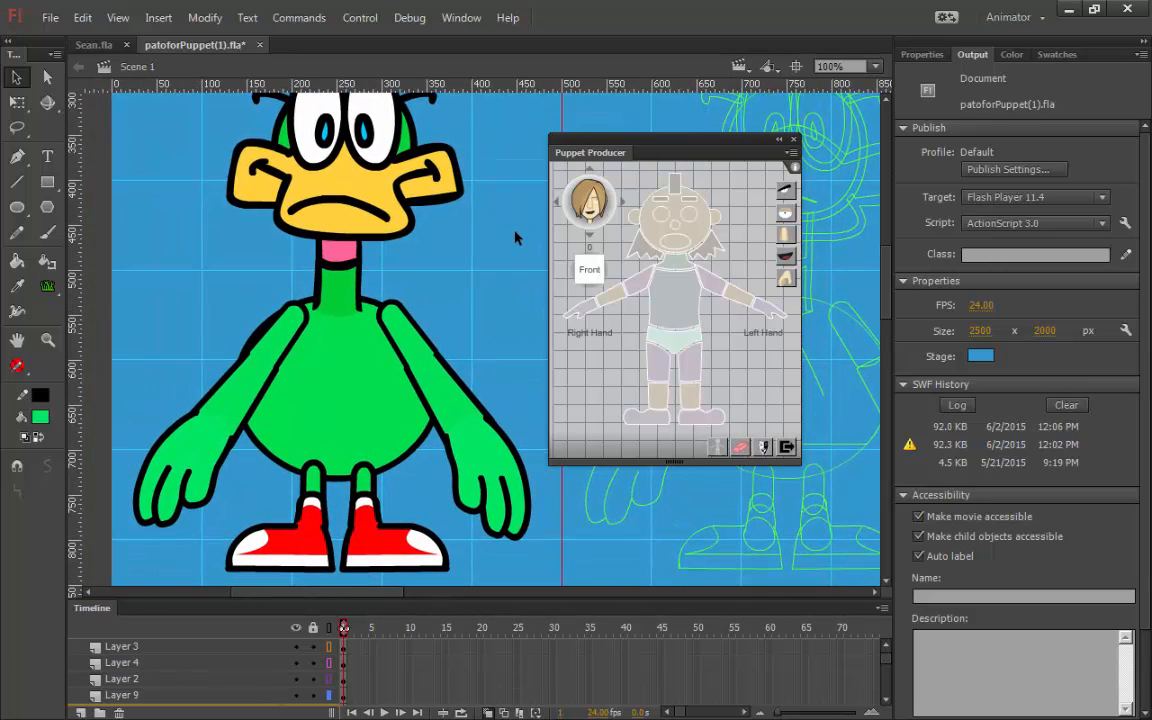
- Assign the front-view duck's right upper arm, right forearm and right hand to the matching Puppet Producer body parts
left_click(272, 305)
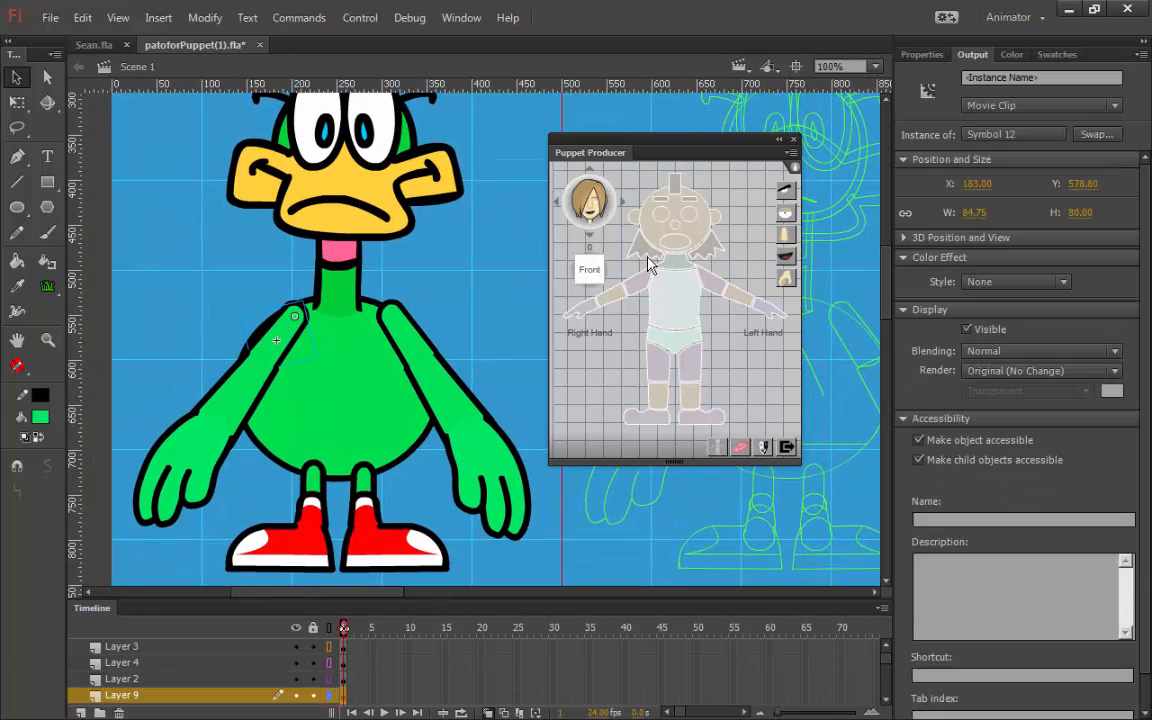
left_click(575, 263)
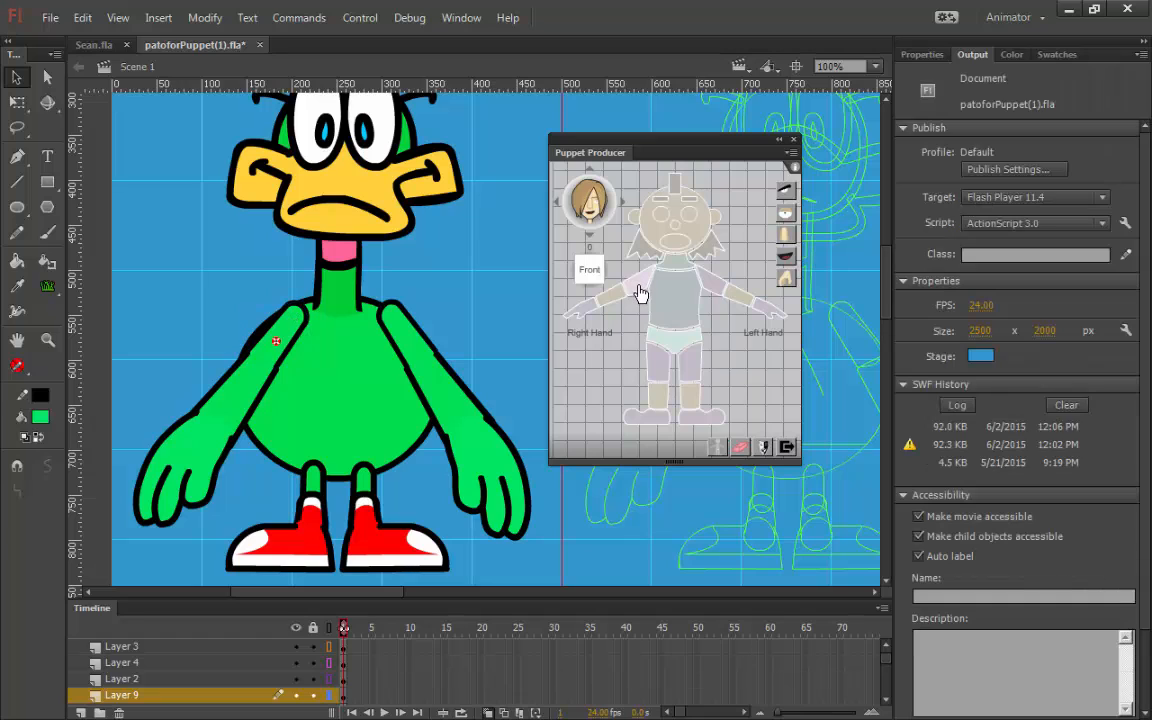
left_click(288, 367)
left_click(553, 275)
left_click(587, 318)
left_click(590, 322)
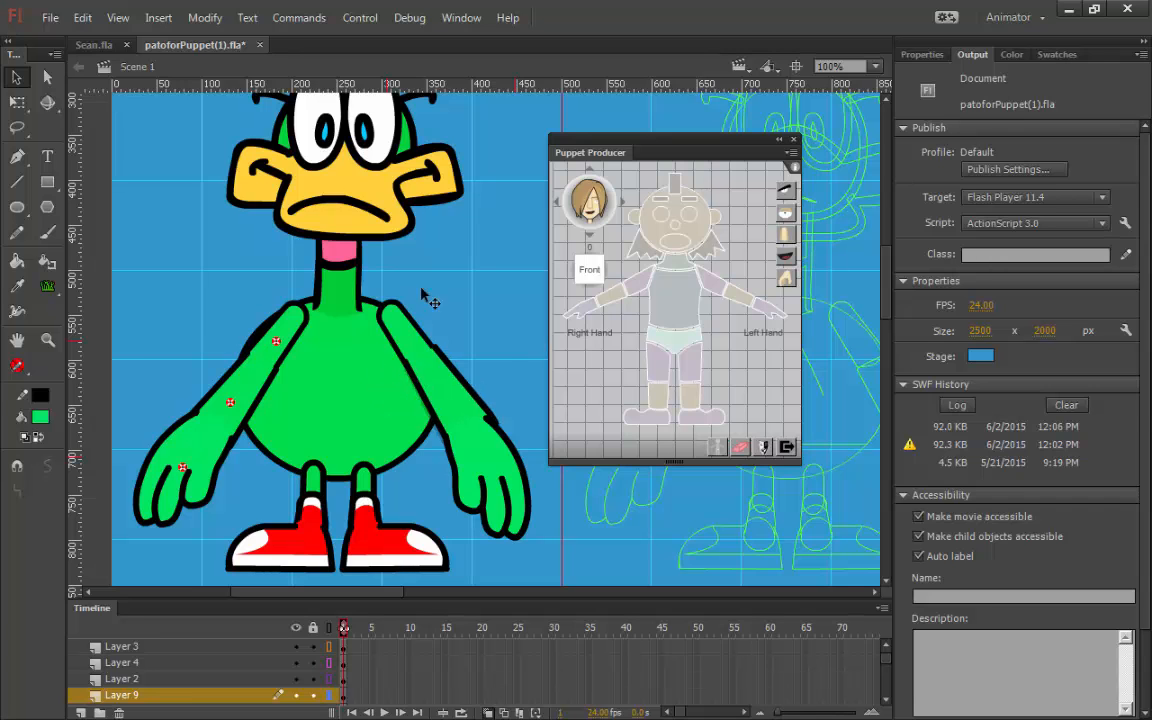
- Assign the front-view duck's left upper arm, left forearm and left hand to the matching Puppet Producer body parts
left_click_drag(400, 345, 450, 229)
key("ctrl+z")
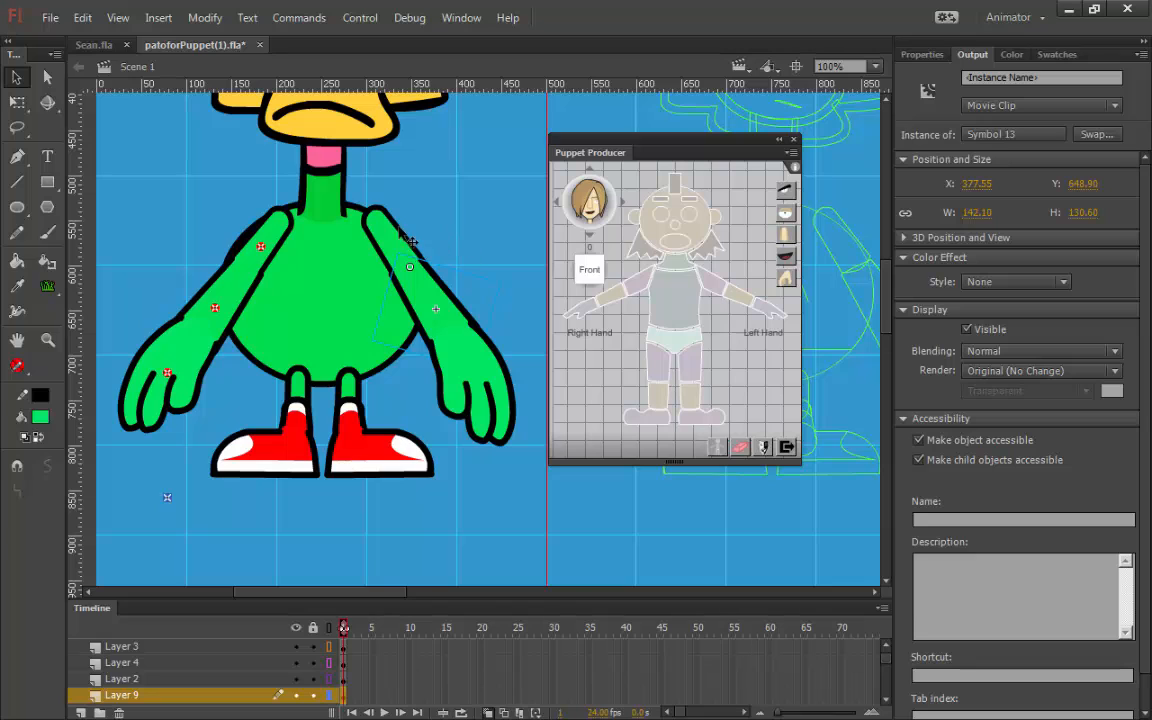
left_click(470, 300)
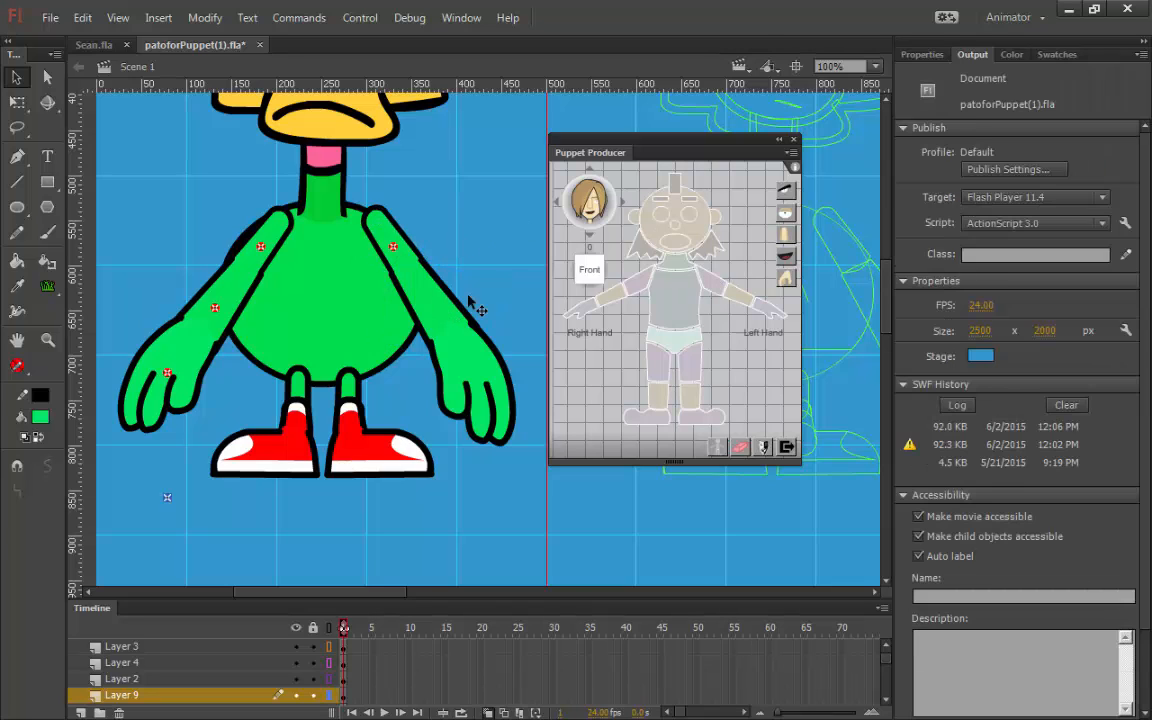
left_click(764, 316)
left_click(764, 316)
left_click(766, 318)
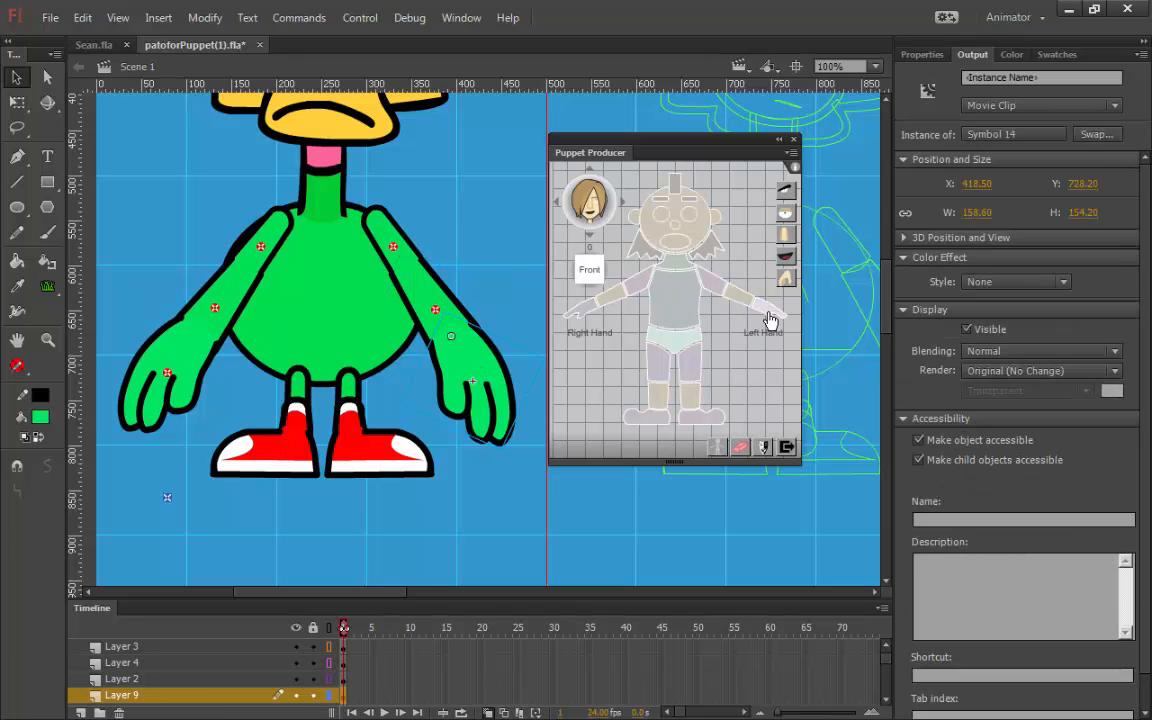
left_click(770, 320)
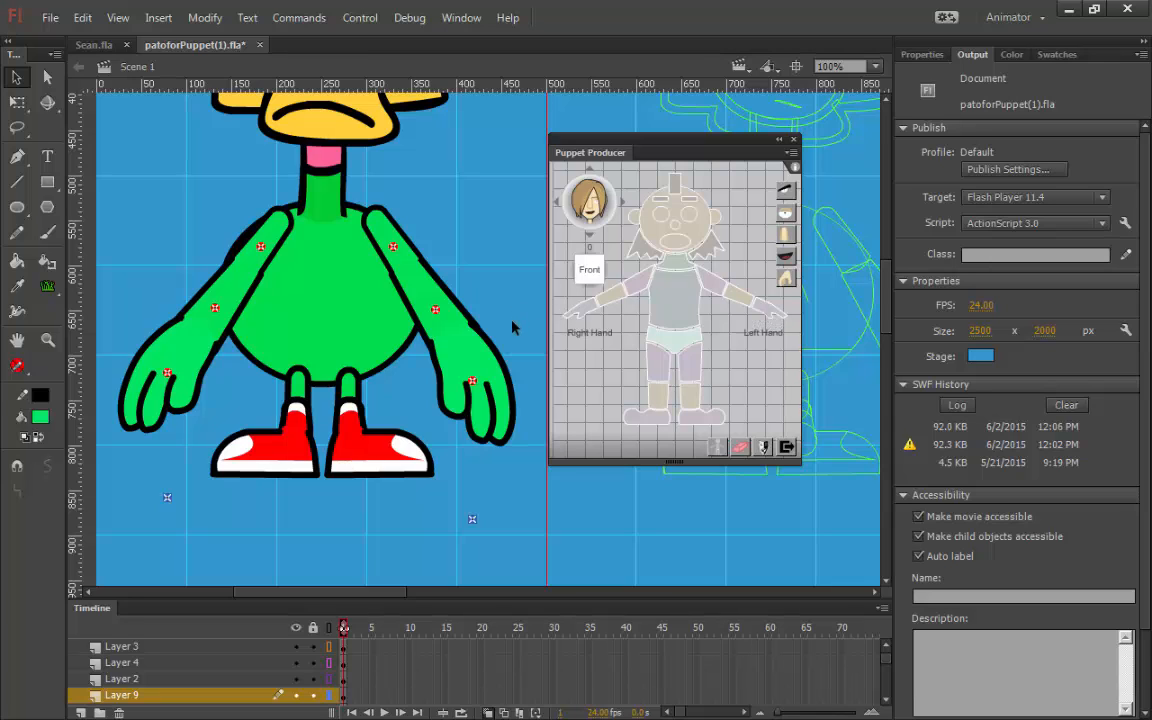
- Switch all layers from outline display back to full color and select the front-view duck's left hand
left_click(329, 625)
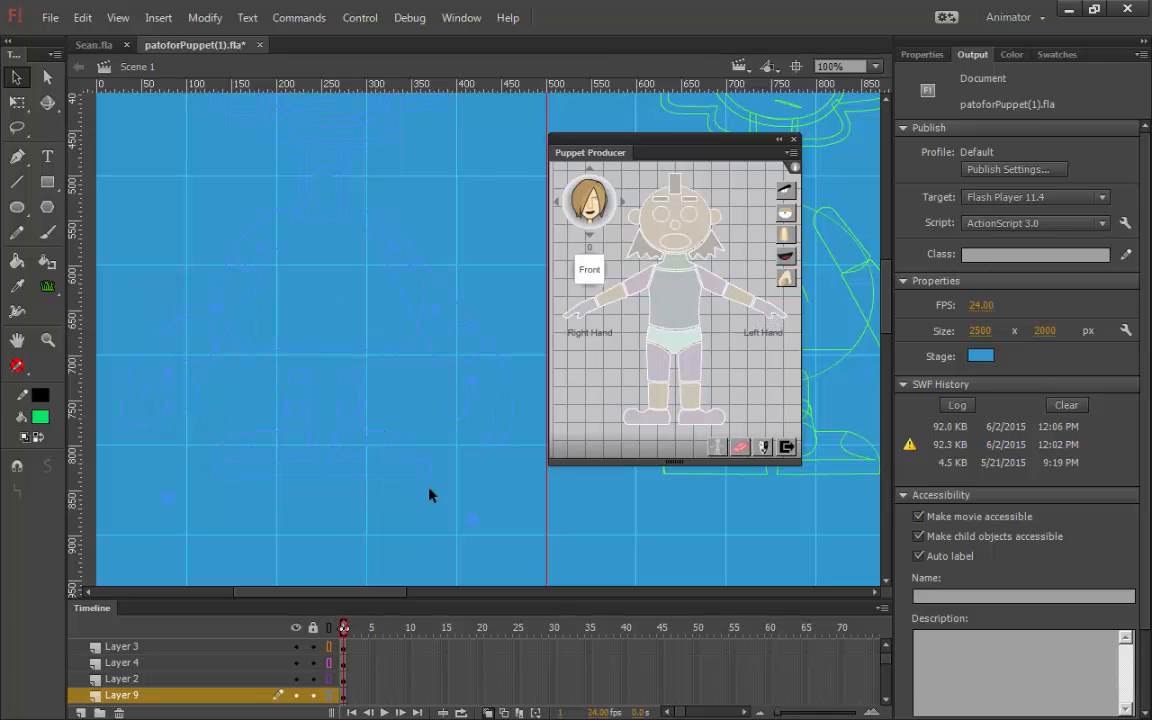
left_click(329, 627)
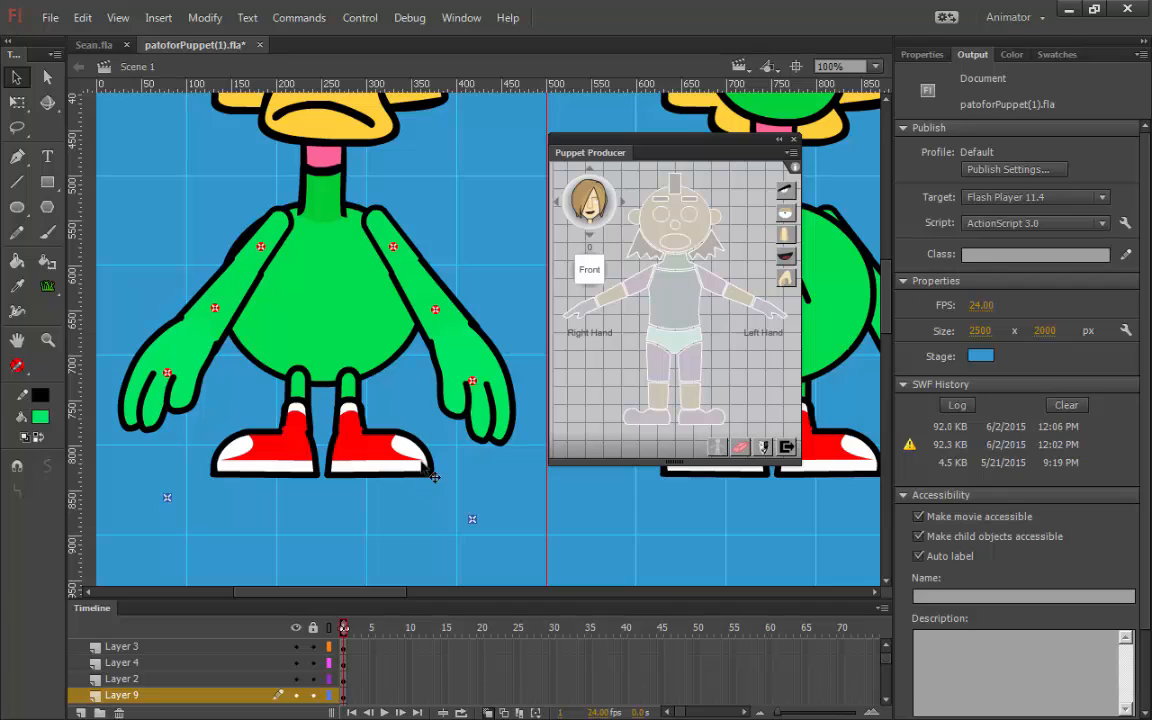
left_click(488, 372)
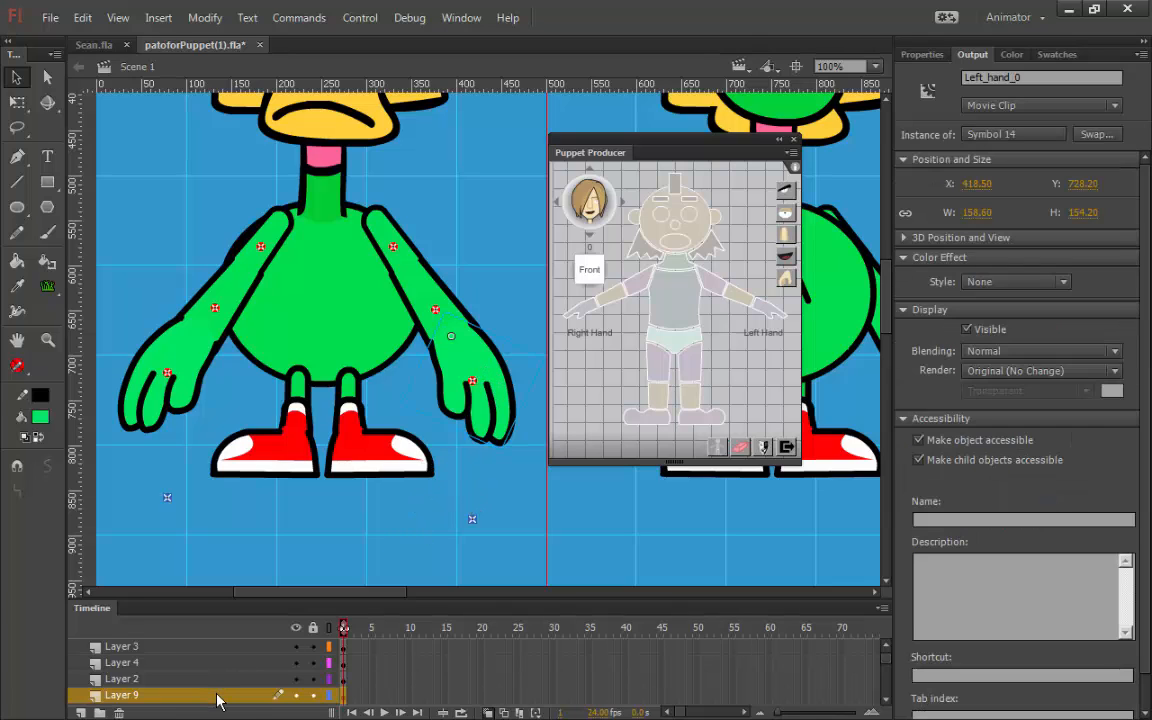
- Move Layer 9 with the front-view duck above the Sketching layer in the layer stack
left_click(346, 680)
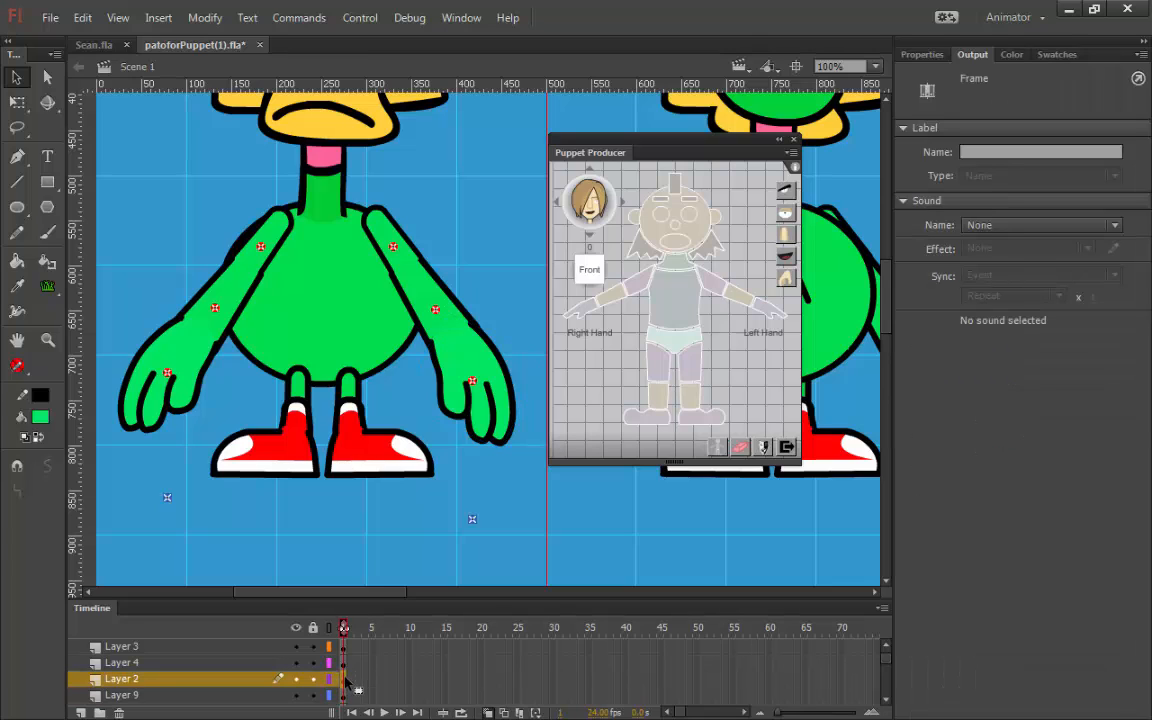
left_click(252, 697)
left_click_drag(230, 707, 240, 630)
scroll(285, 627, "down", 1)
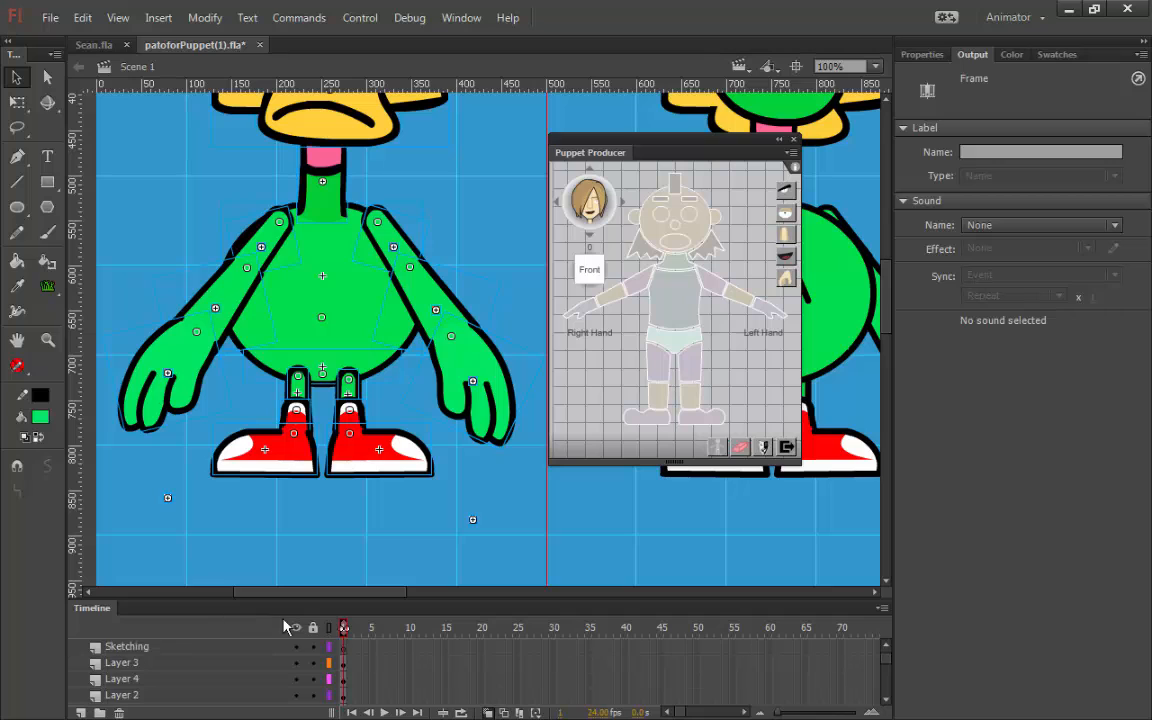
left_click(269, 666)
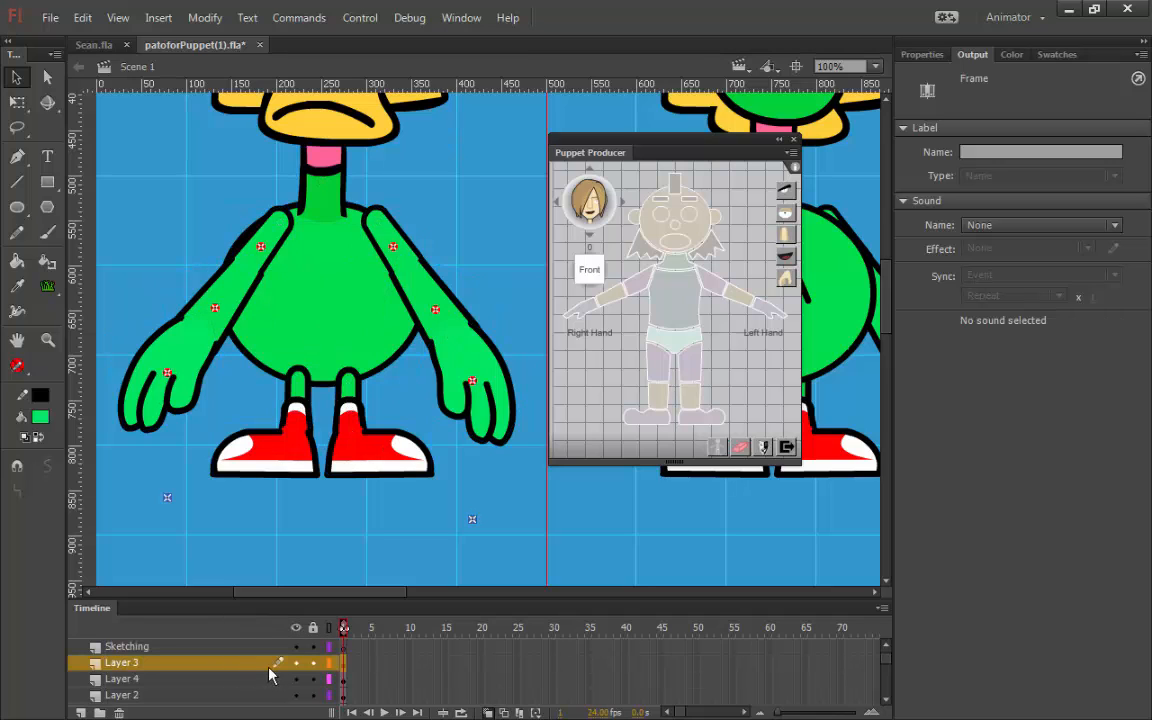
left_click(494, 448)
left_click(226, 645)
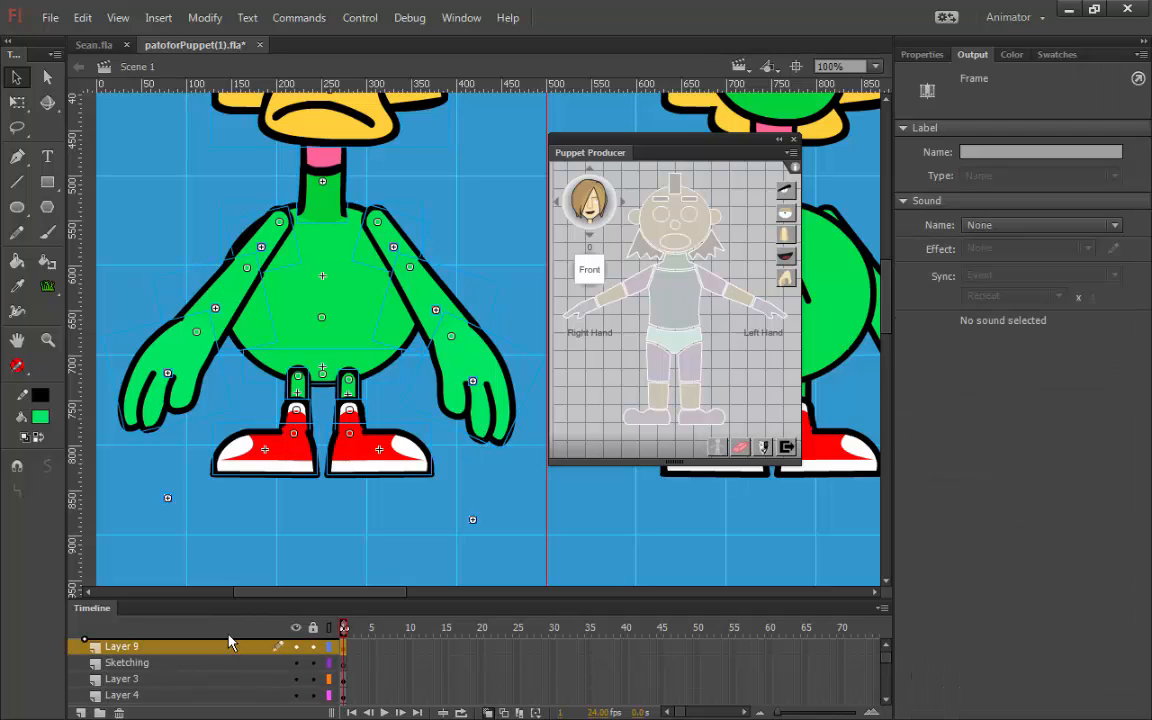
scroll(240, 655, "down", 1)
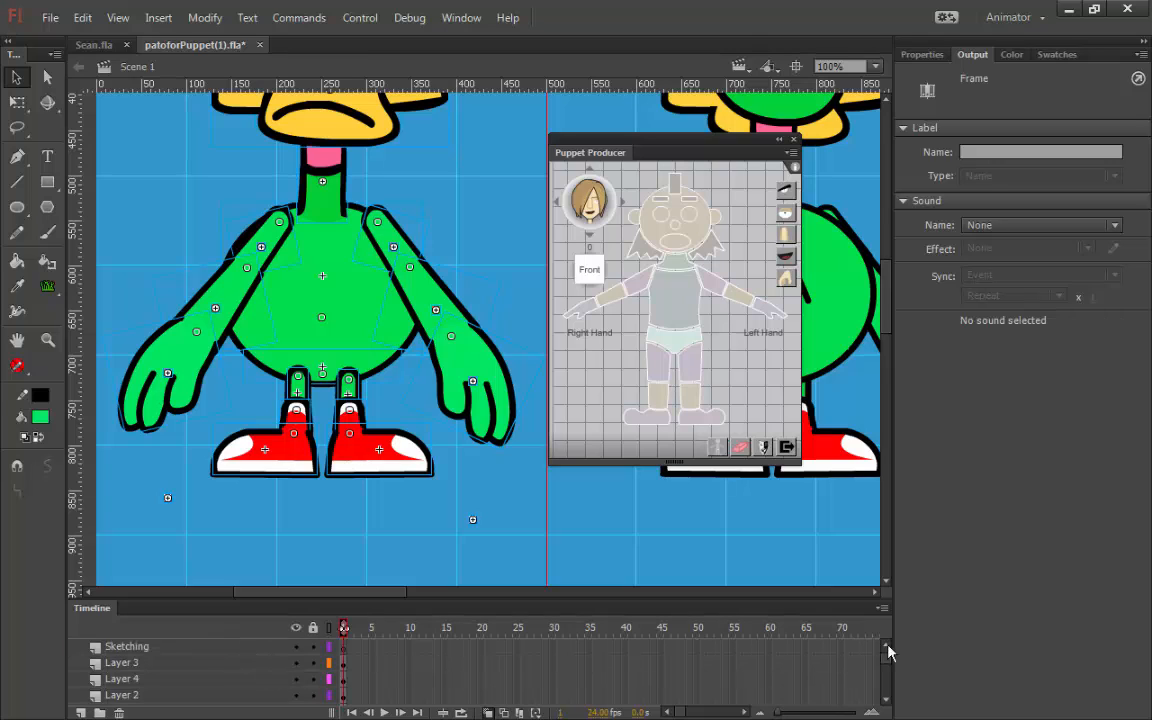
scroll(888, 652, "up", 1)
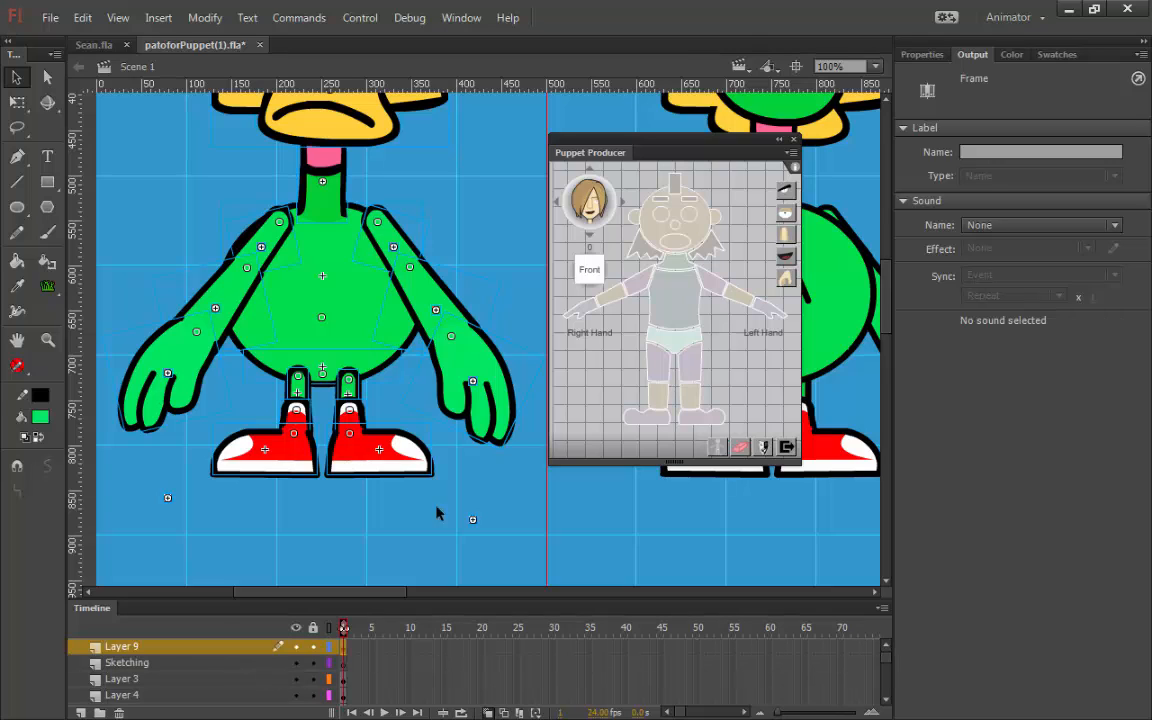
left_click(440, 405)
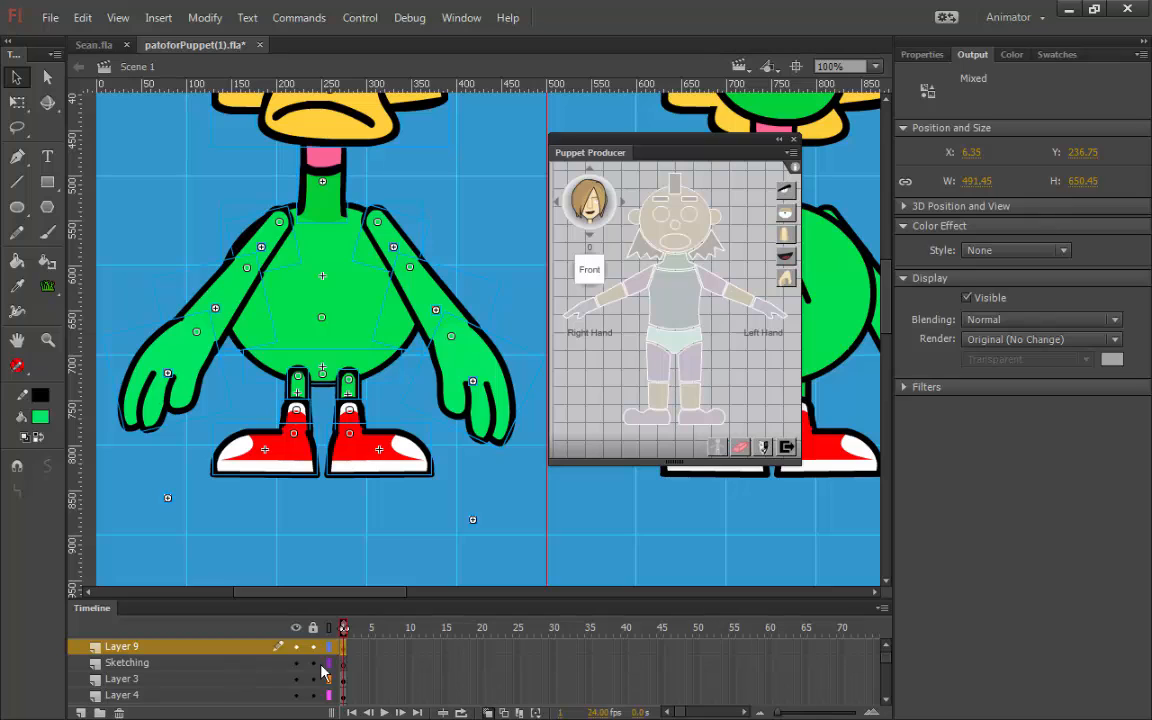
- Lock every layer except Layer 9 and align both upper-arm pivots to a new horizontal guide at the front-view duck's shoulders
left_click(312, 628)
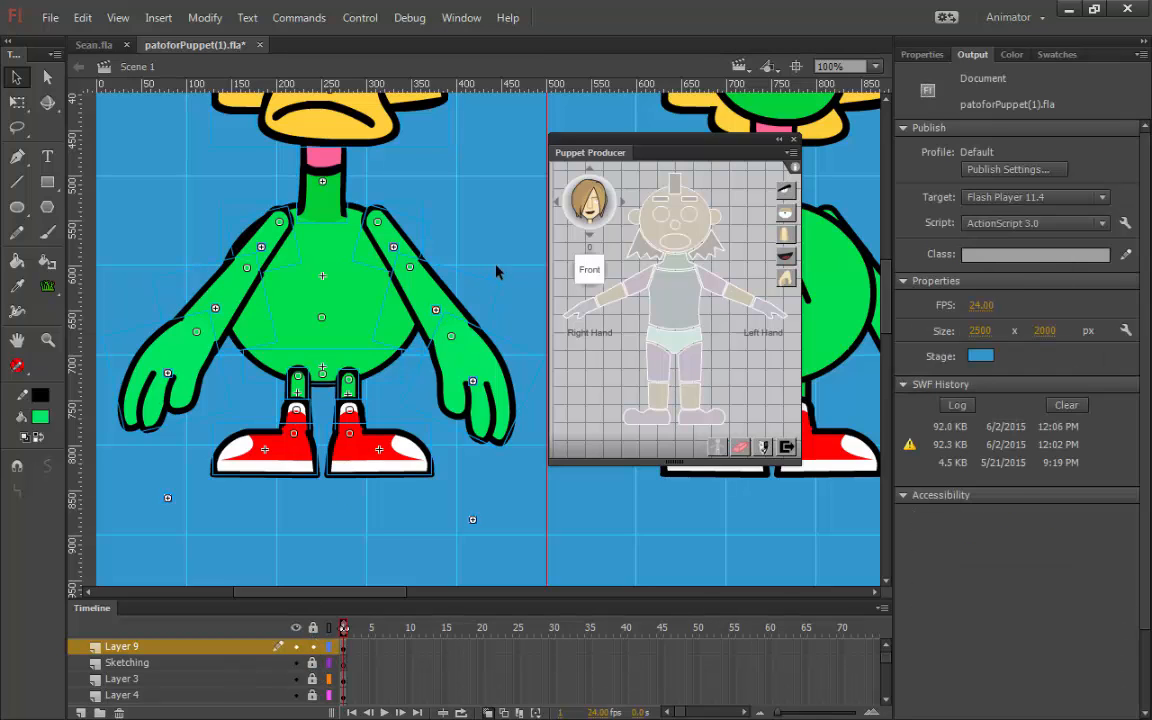
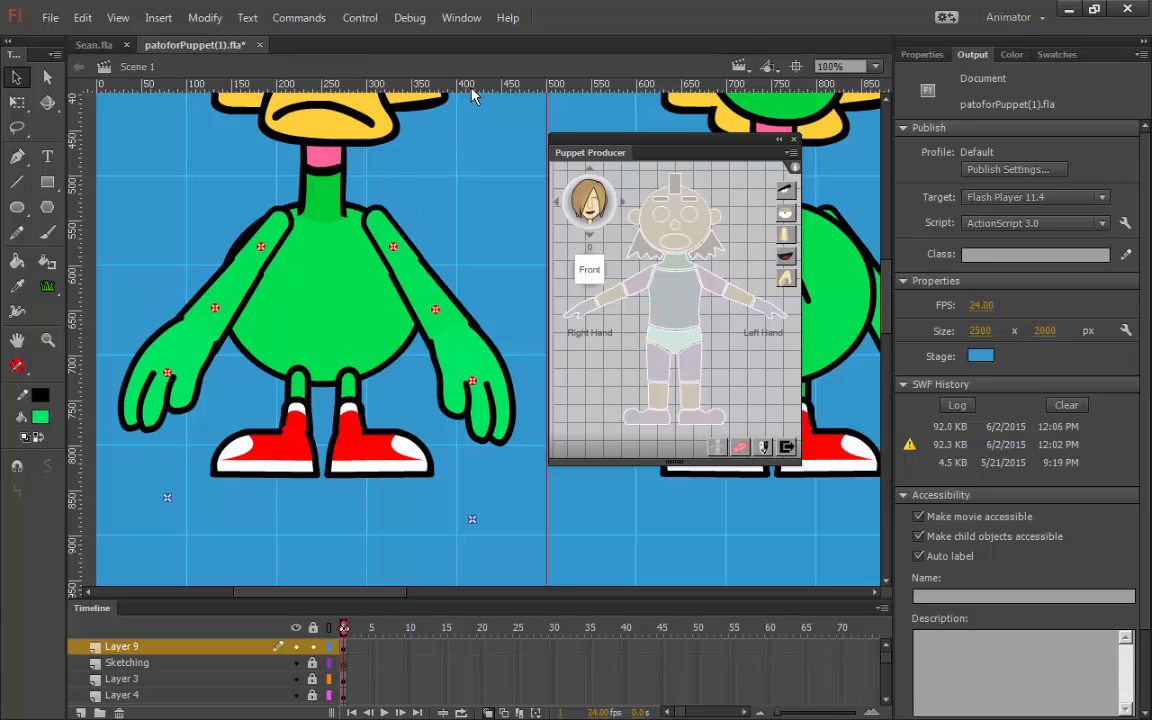
left_click_drag(476, 84, 465, 220)
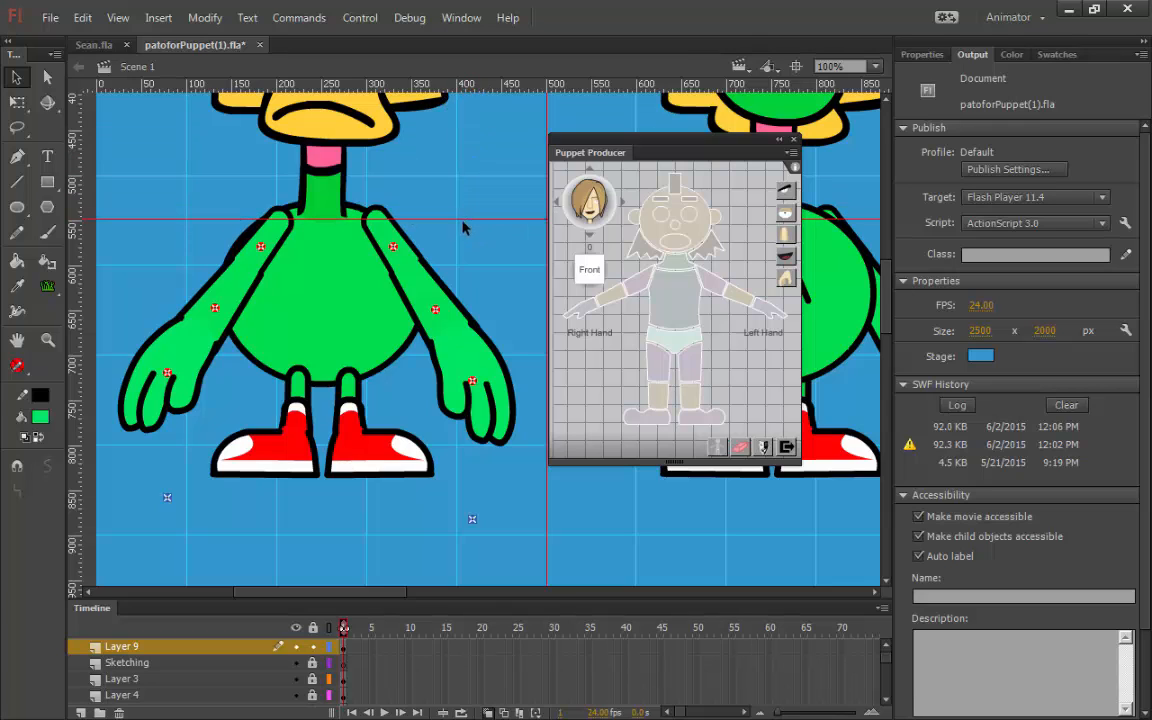
left_click_drag(395, 248, 376, 219)
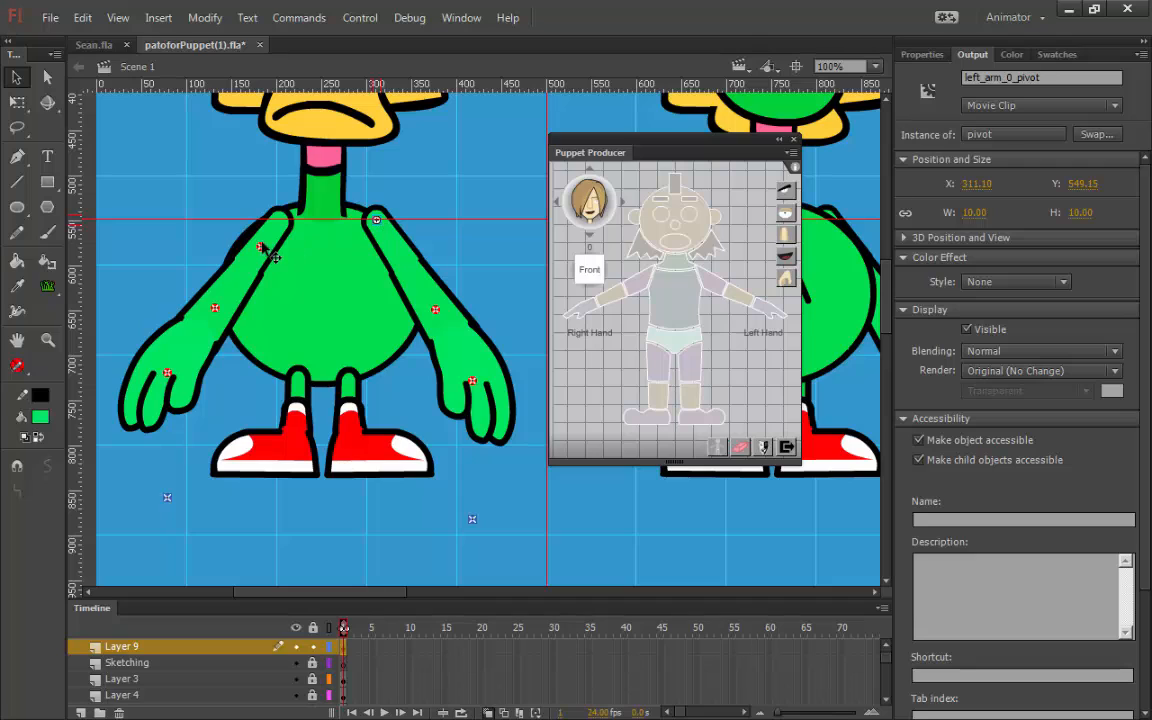
left_click_drag(260, 246, 279, 221)
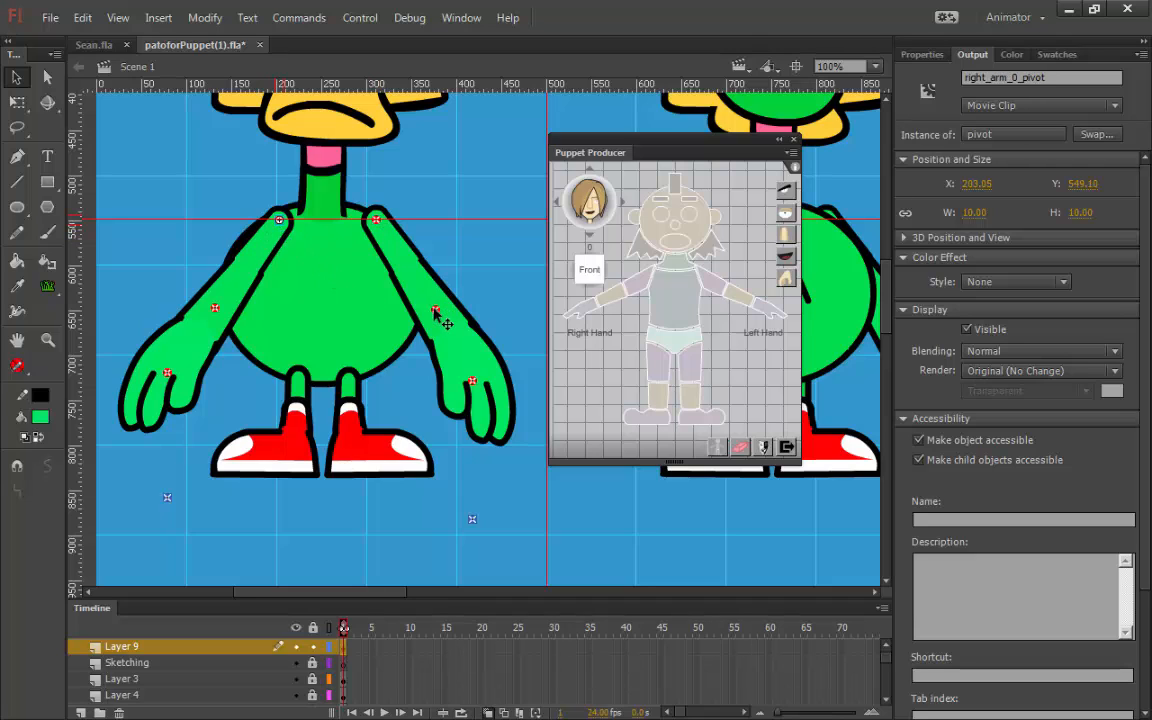
- Move the front-view duck's forearm pivots up to the elbows and its hand pivots up to the wrists
left_click_drag(415, 280, 405, 272)
left_click_drag(215, 307, 235, 280)
left_click_drag(167, 372, 193, 335)
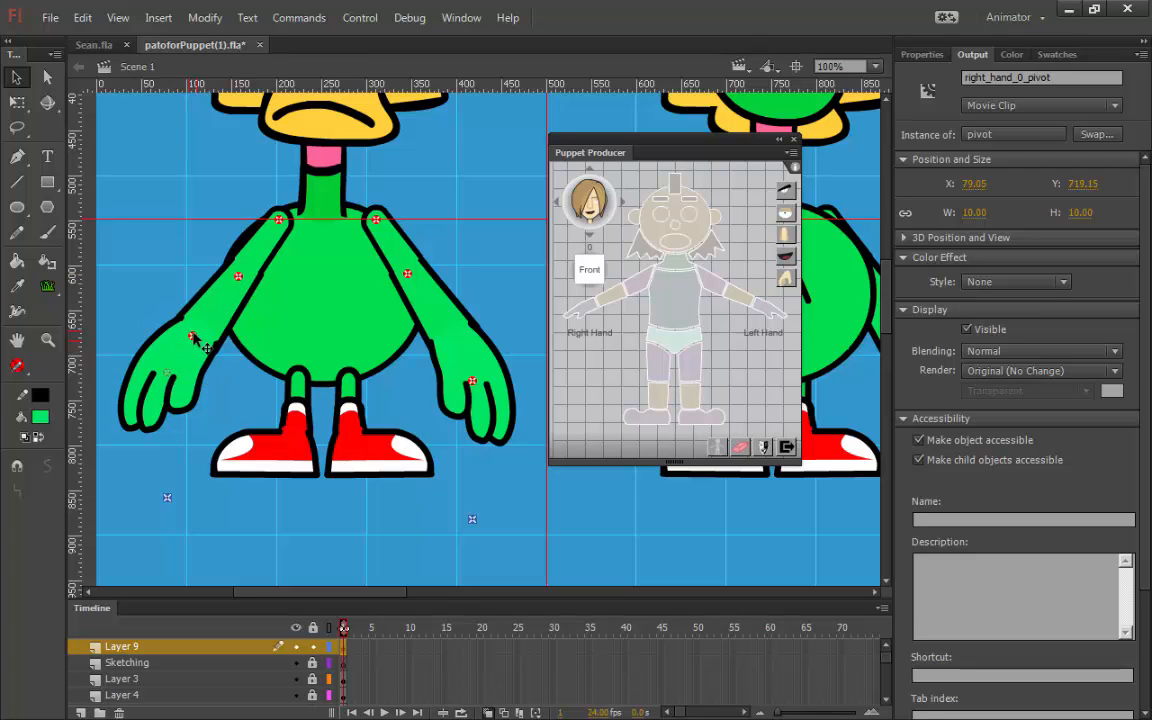
left_click_drag(472, 381, 458, 345)
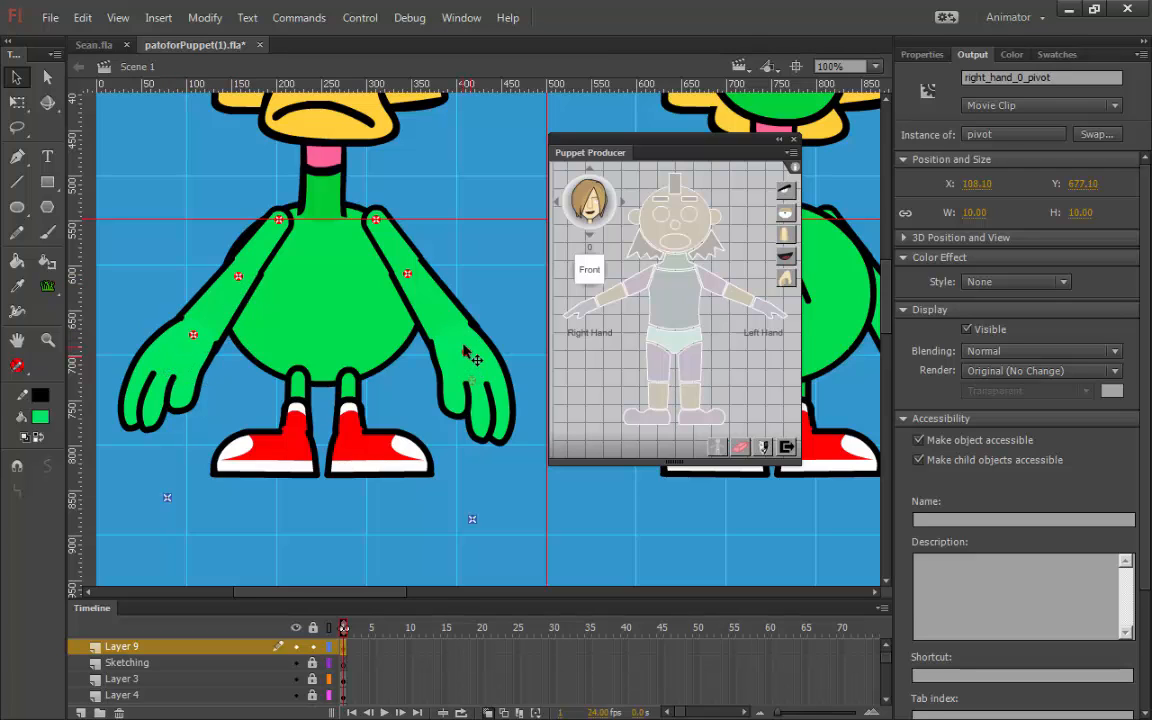
- Align the left forearm and hand pivots to new elbow and wrist guides, and move both hand end pivots to the fingertips
left_click(463, 224)
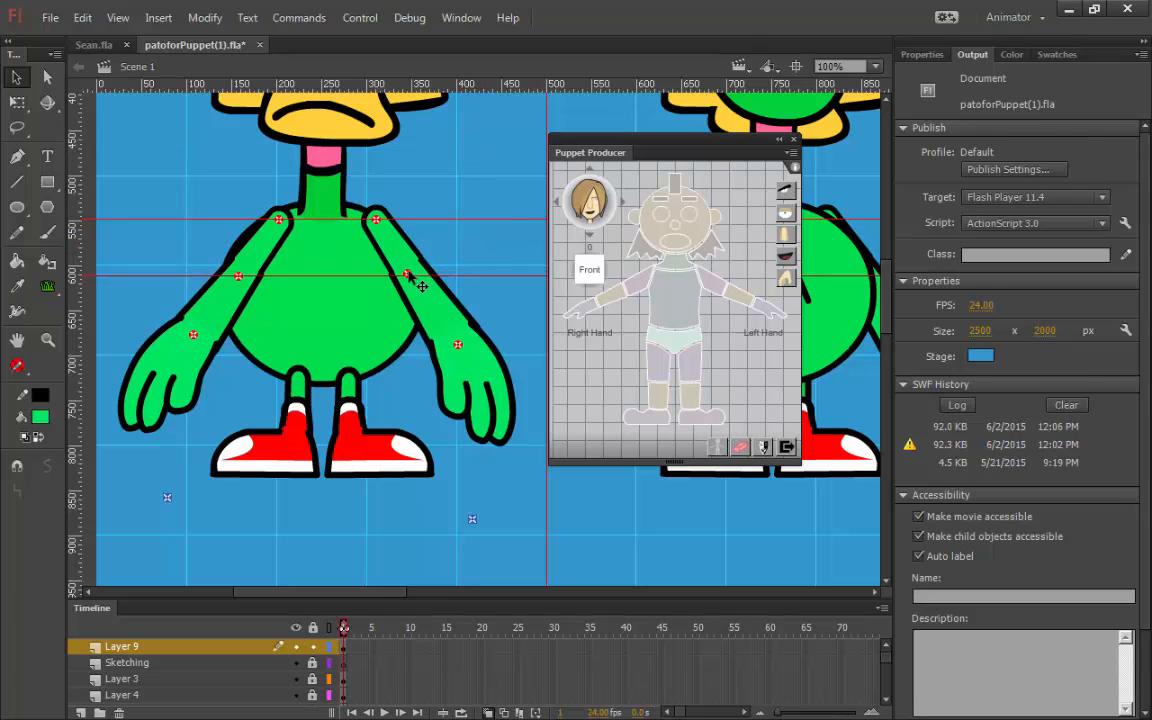
left_click_drag(408, 274, 410, 279)
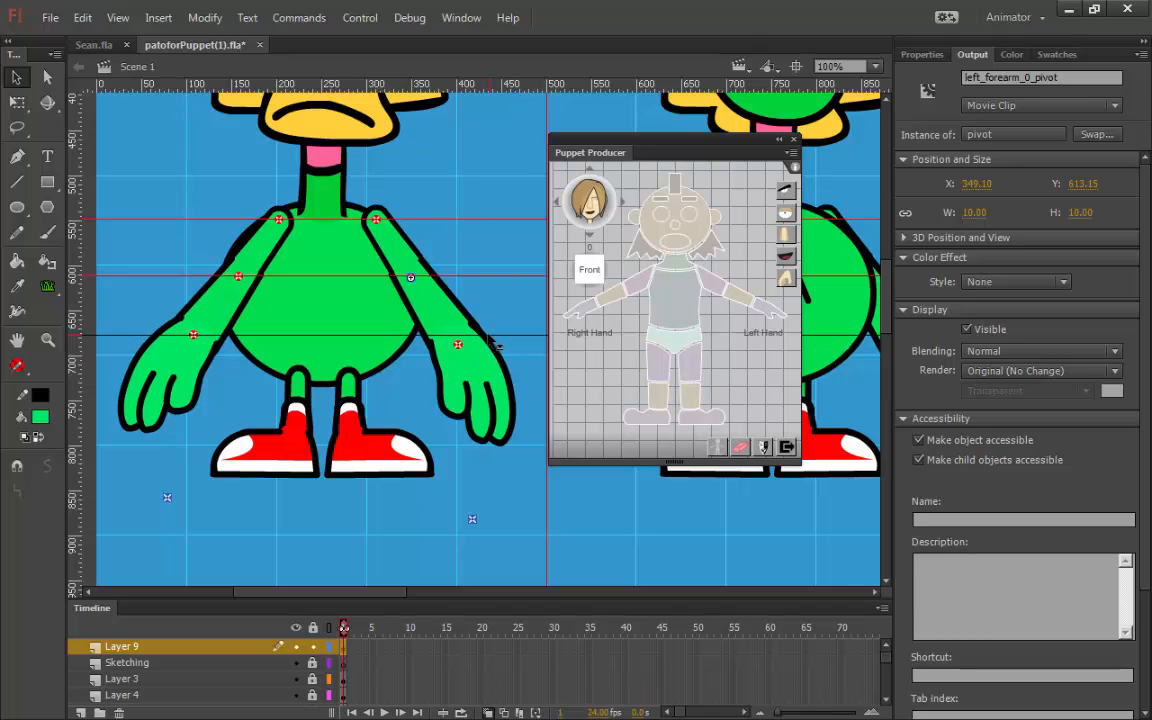
left_click_drag(457, 344, 453, 336)
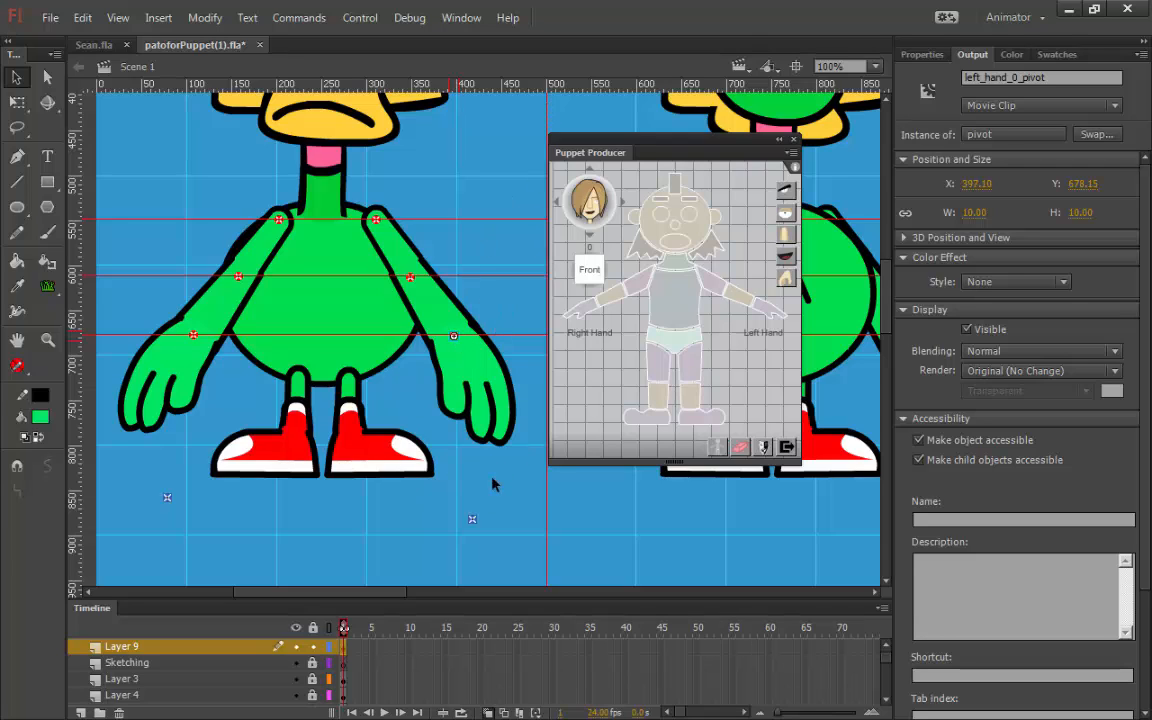
left_click(515, 444)
left_click(113, 434)
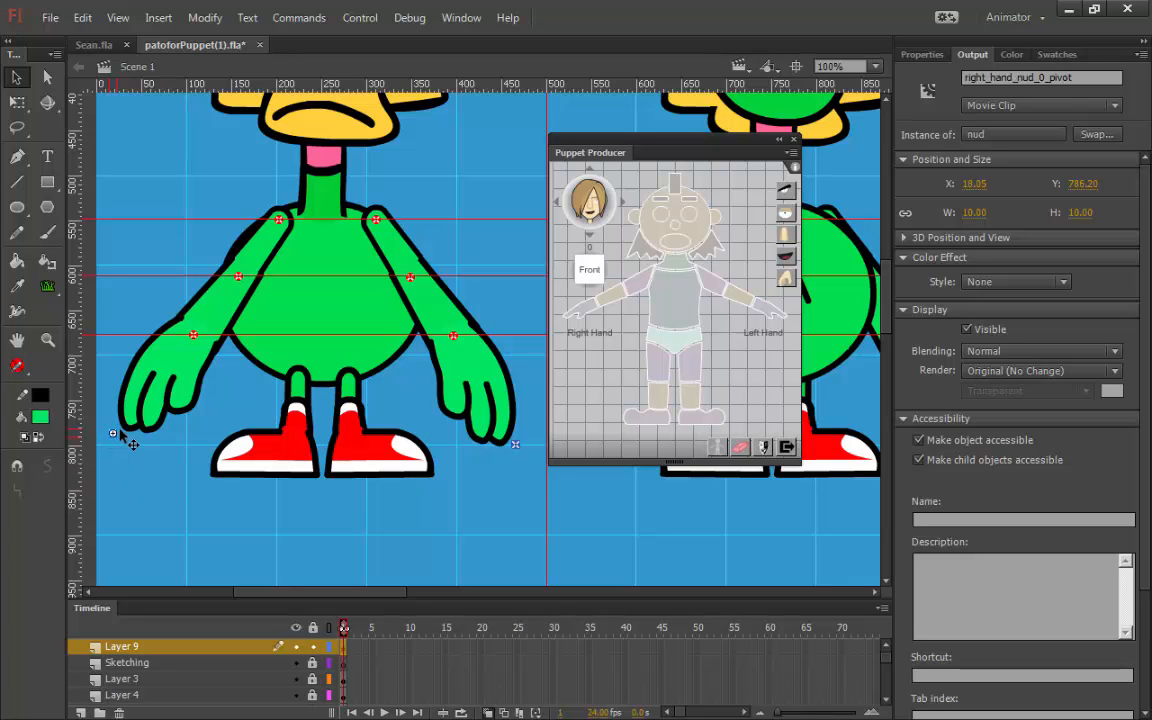
- Assign the front-view duck's upper torso and hip to the matching puppet parts, lowering the torso pivot onto the wrist guide
left_click_drag(483, 284, 476, 314)
left_click(309, 375)
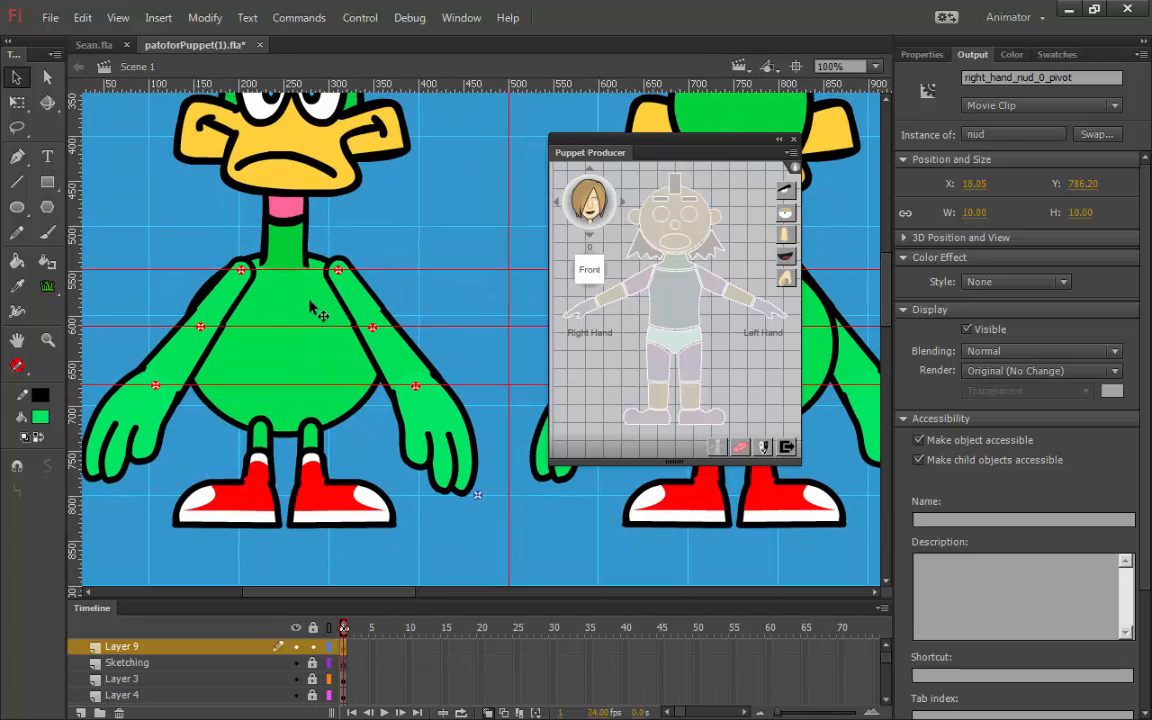
left_click(674, 303)
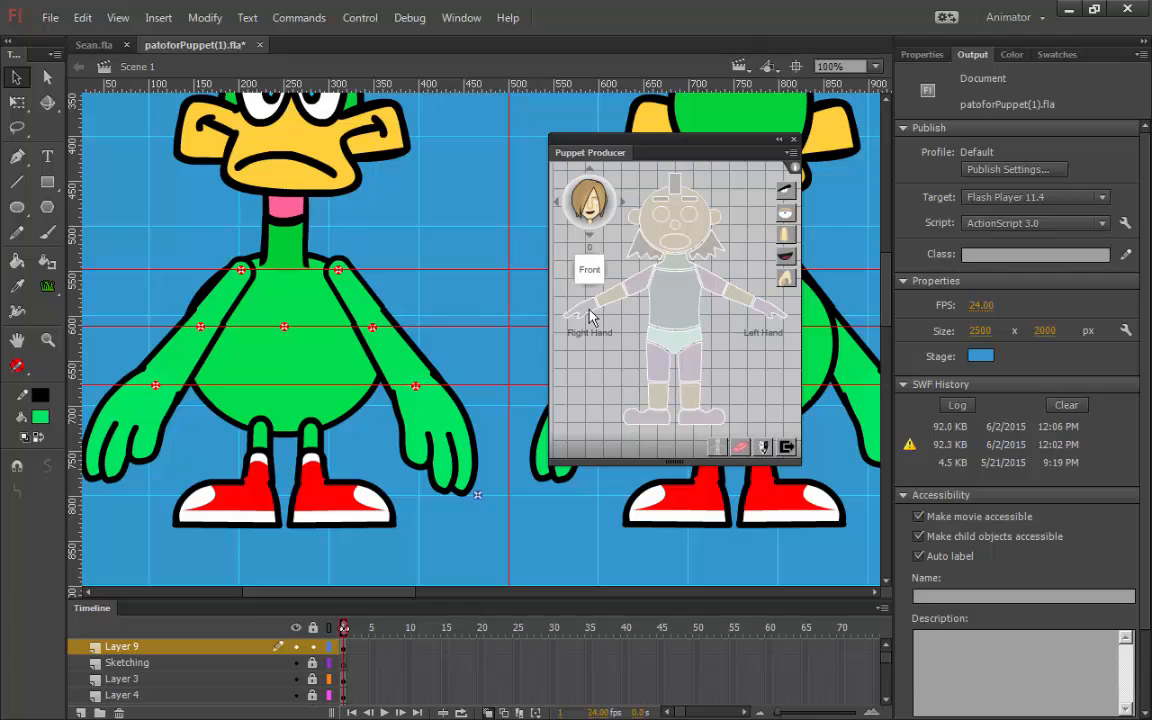
left_click_drag(285, 328, 281, 384)
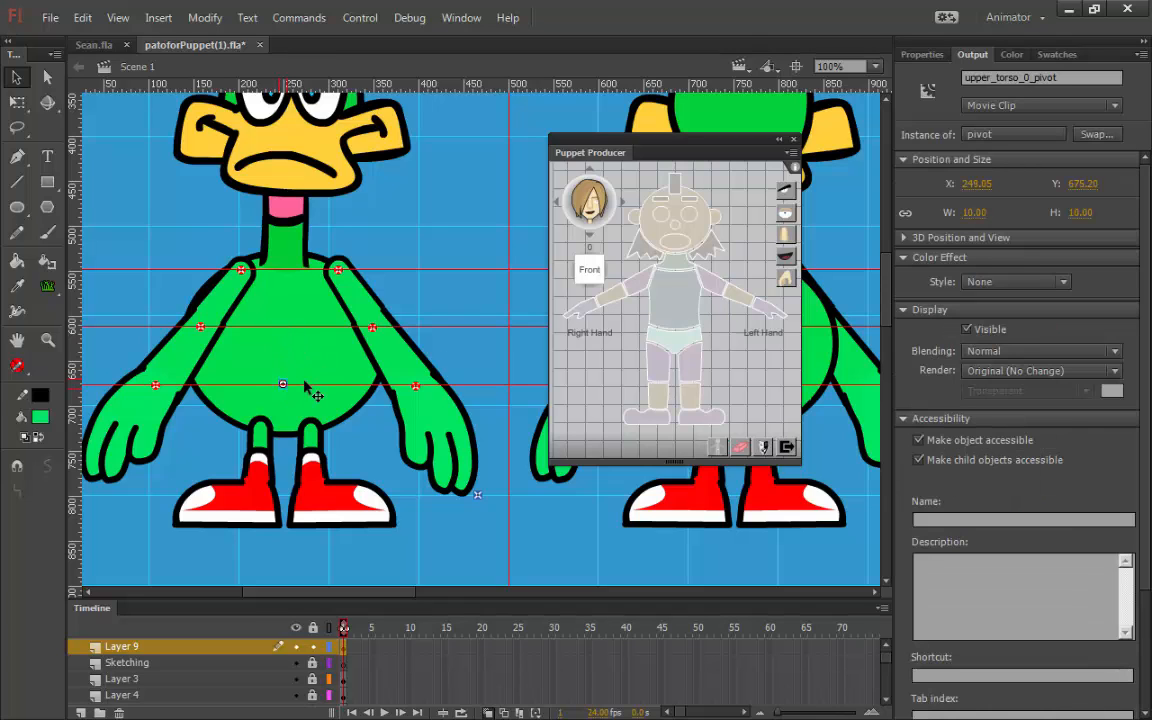
left_click(270, 392)
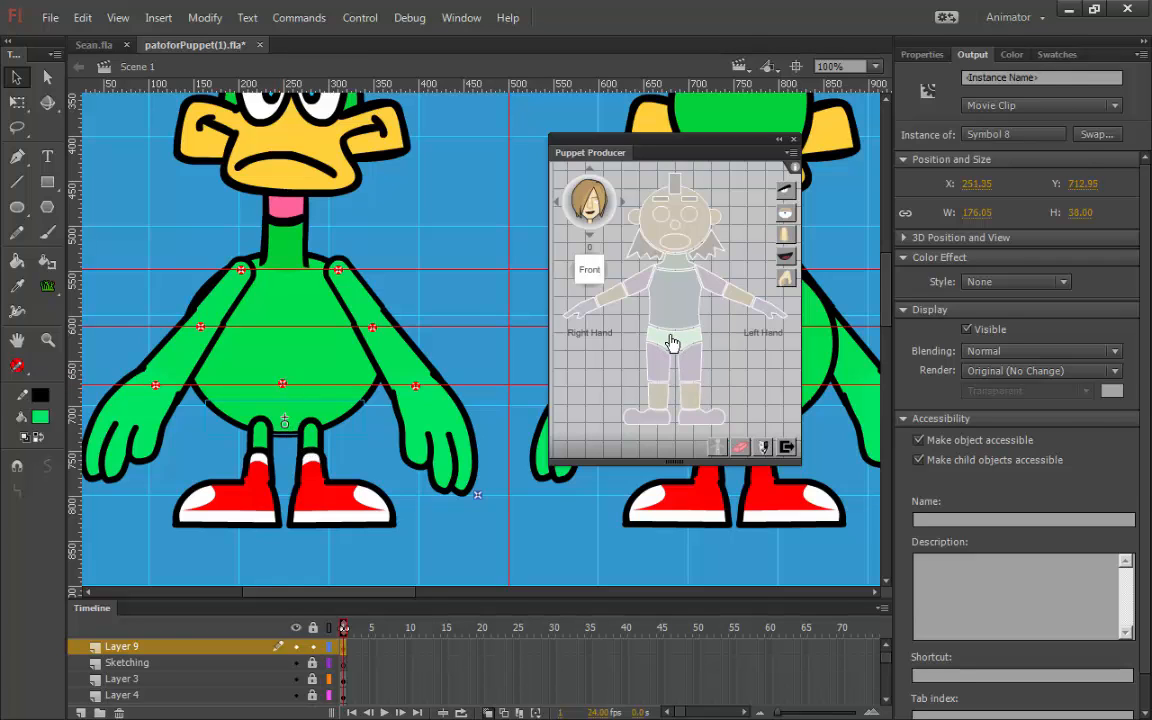
left_click(601, 305)
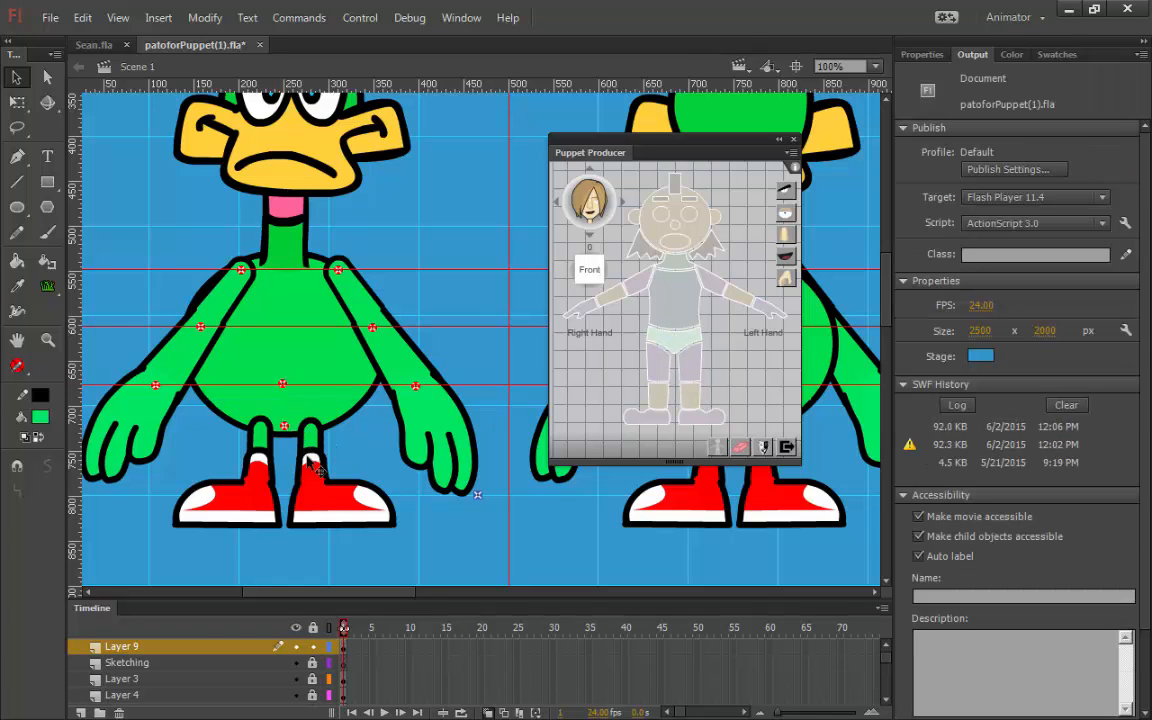
- Assign the front-view duck's left and right thighs to the matching puppet parts and raise both pivots to the tops of the legs
left_click(290, 393)
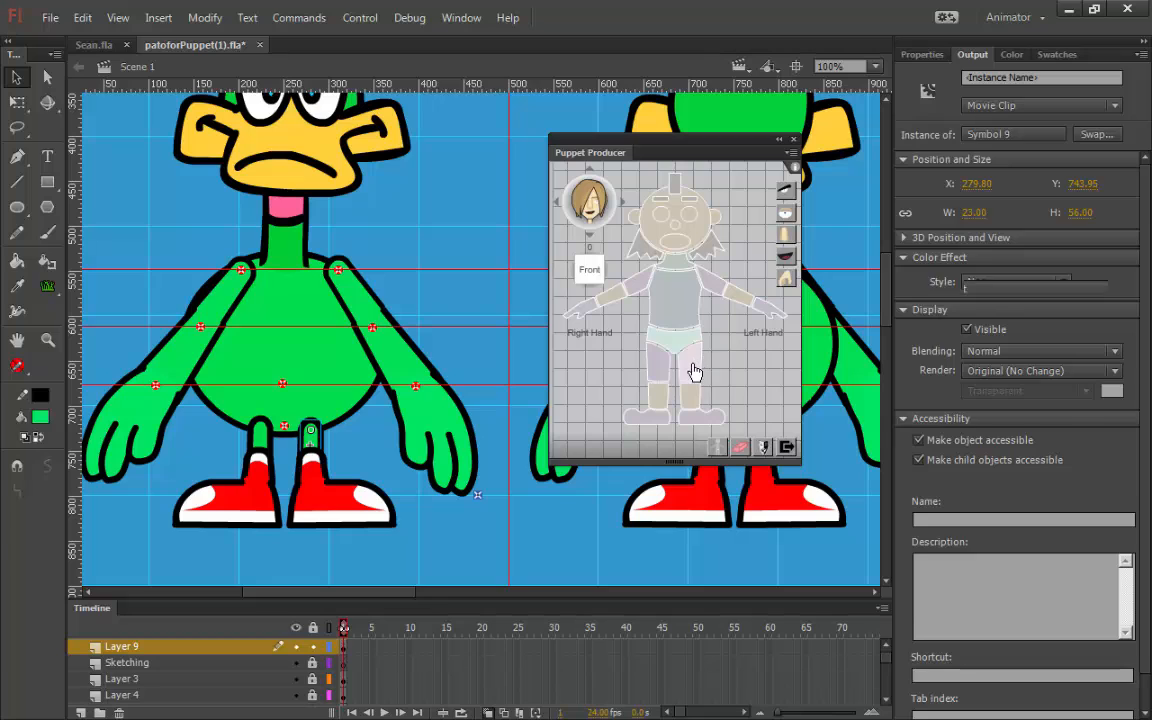
left_click(689, 368)
left_click(232, 390)
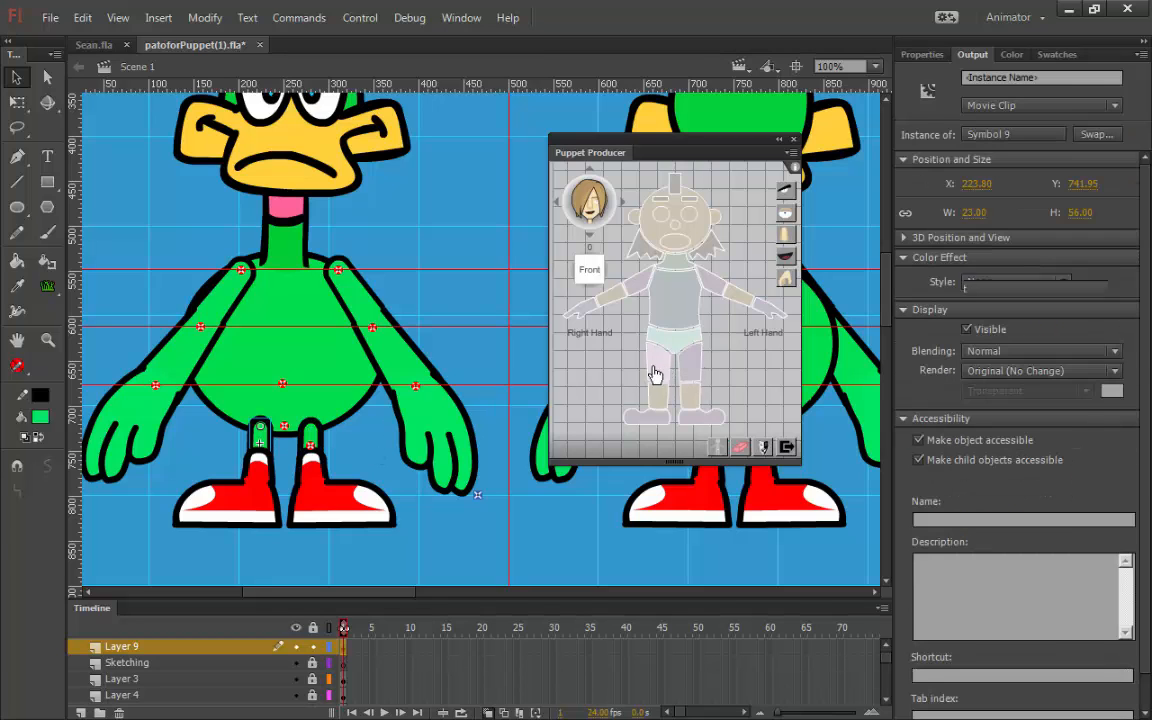
left_click(656, 373)
left_click(305, 450)
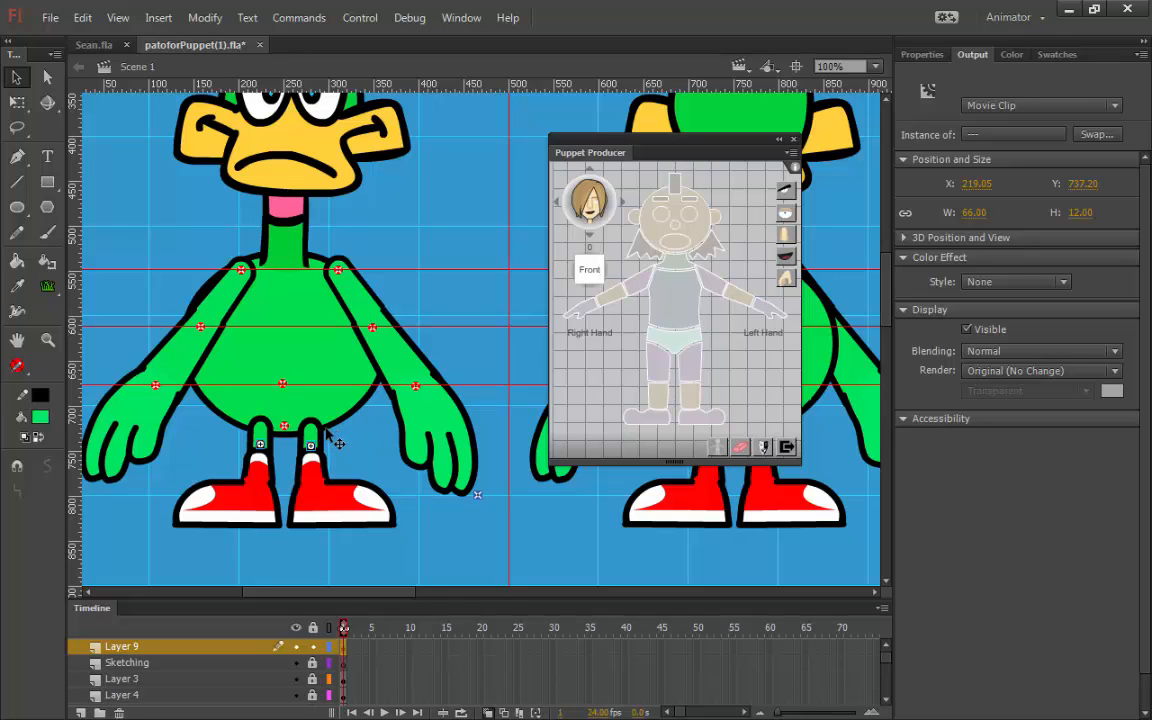
key("shift+Up")
key("shift+Up")
- Assign the front-view duck's right shank to the matching puppet part and raise its pivot to Y 762.20
left_click(252, 440)
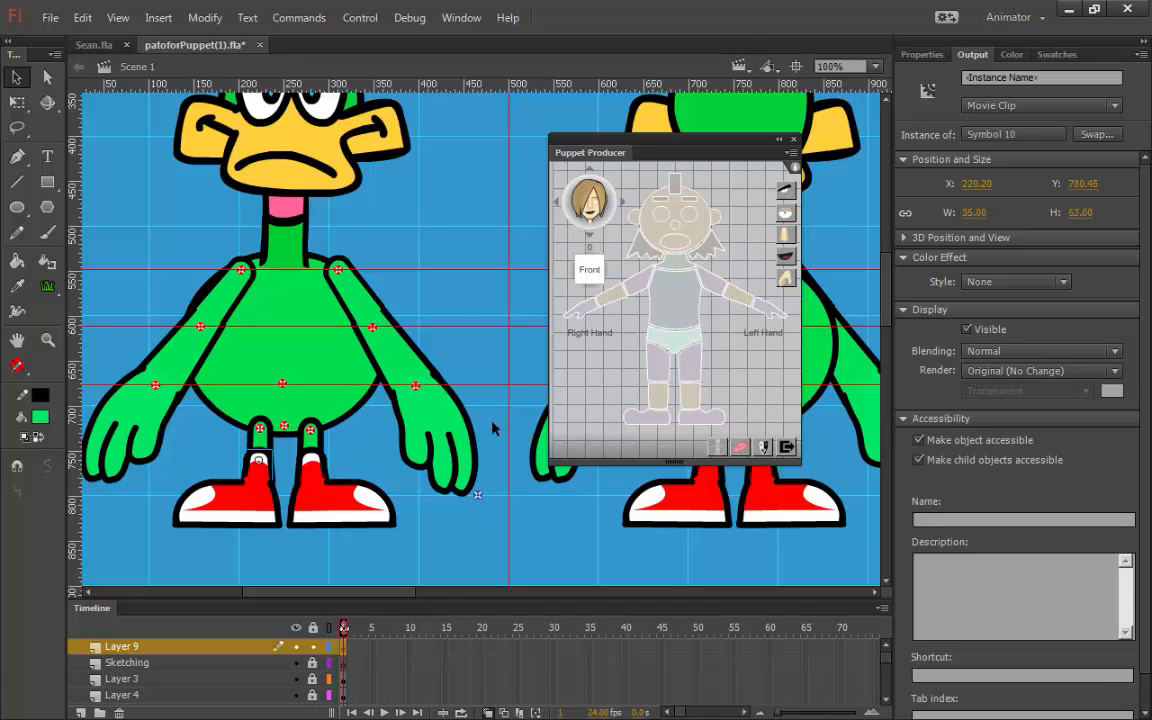
left_click(659, 405)
left_click(257, 478)
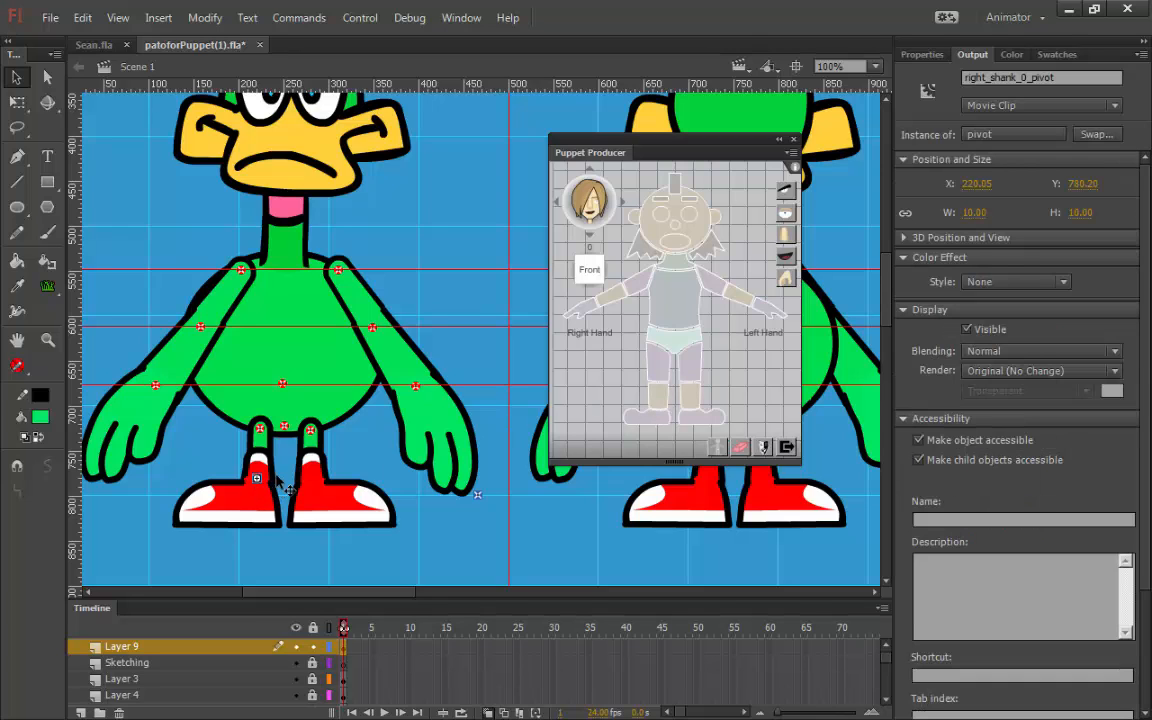
key("Up")
key("Up")
key("Up")
key("Up")
key("Up")
key("Up")
key("Up")
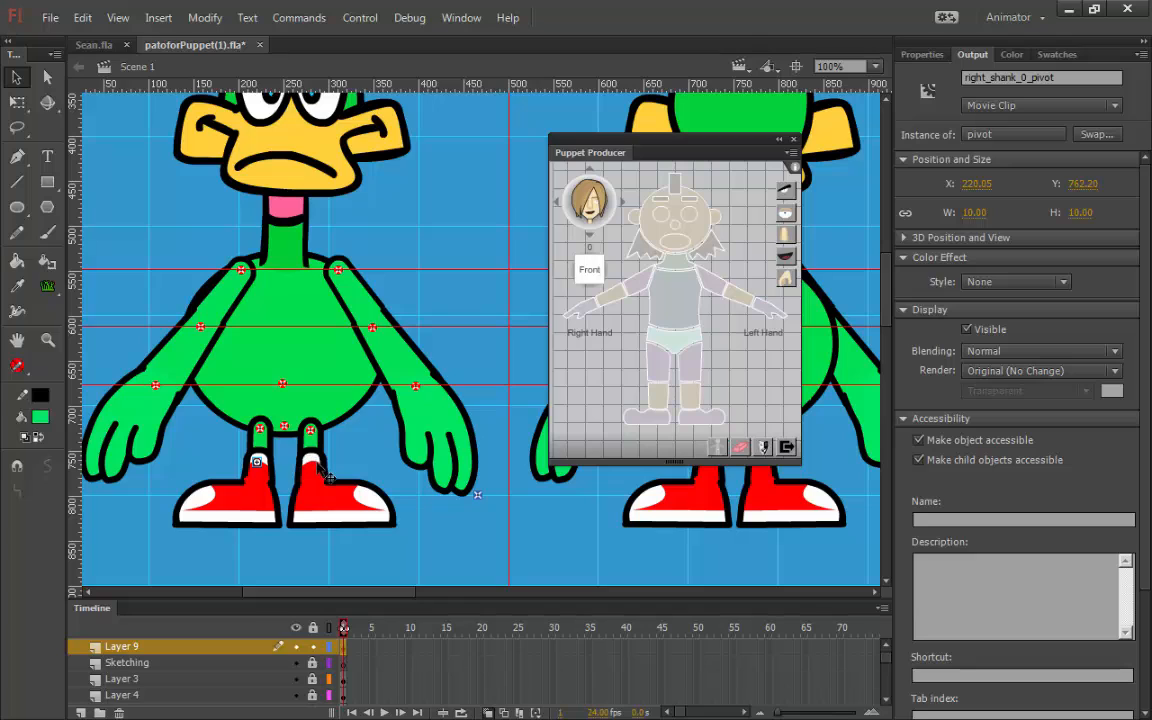
- Assign the front-view duck's left shank to the matching puppet part and raise its pivot to Y 762.20
left_click(292, 426)
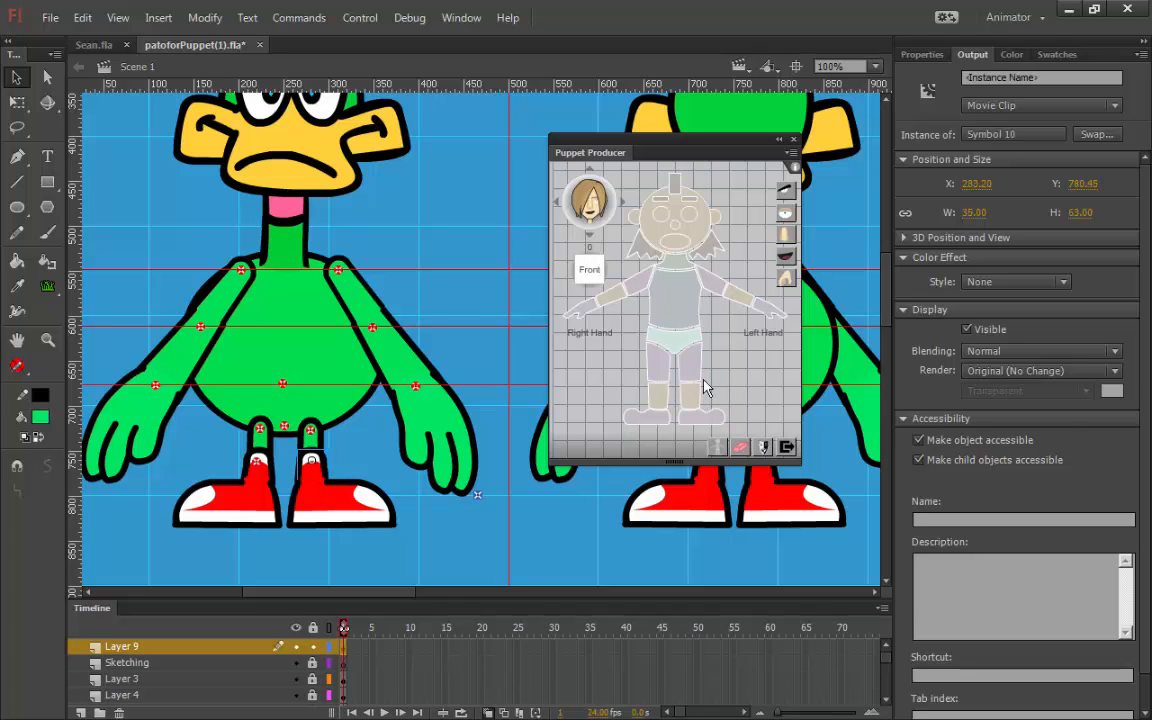
left_click(686, 412)
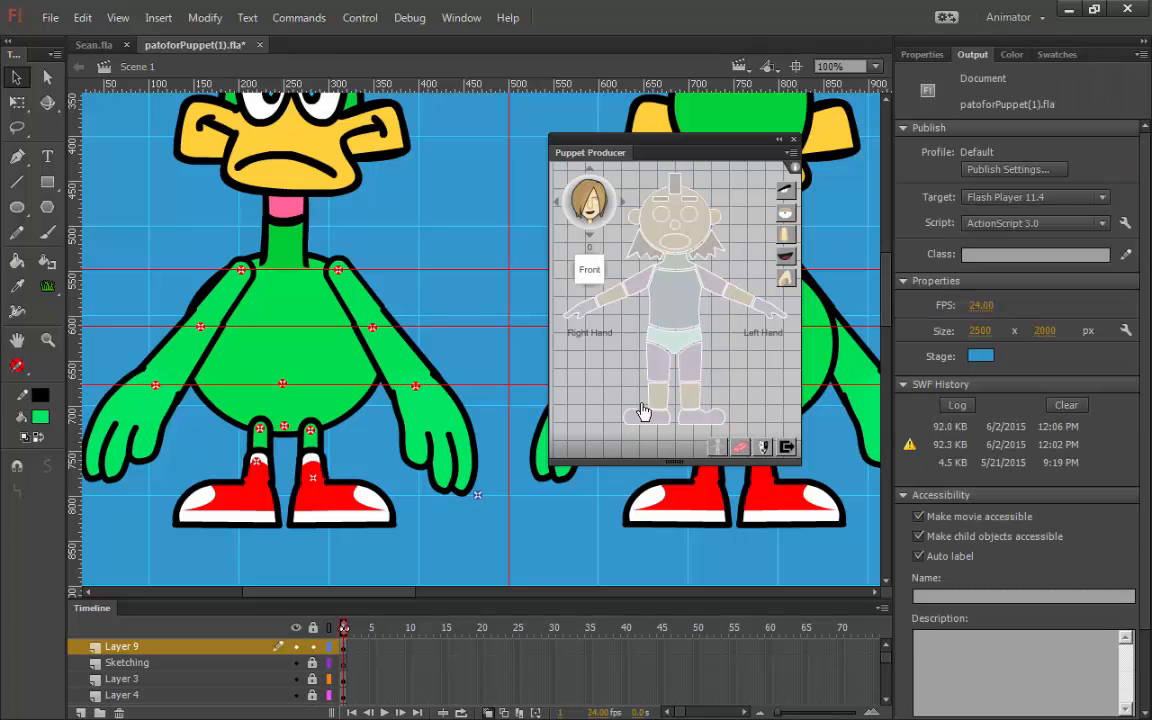
left_click(313, 474)
key("Up")
key("Up")
key("Up")
key("Up")
key("Up")
key("Up")
key("Up")
key("Up")
key("Up")
key("Up")
key("Up")
key("Up")
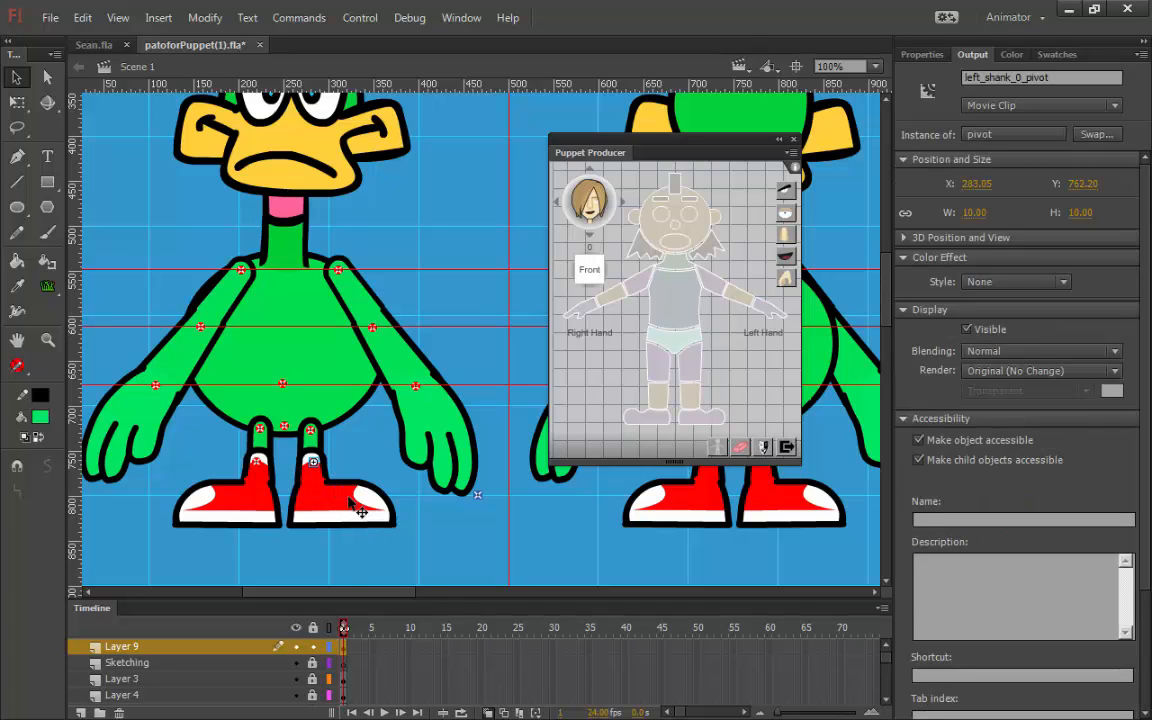
- Assign the front-view duck's right foot to the matching puppet part and move both of its pivots in line with the ankle
left_click(235, 470)
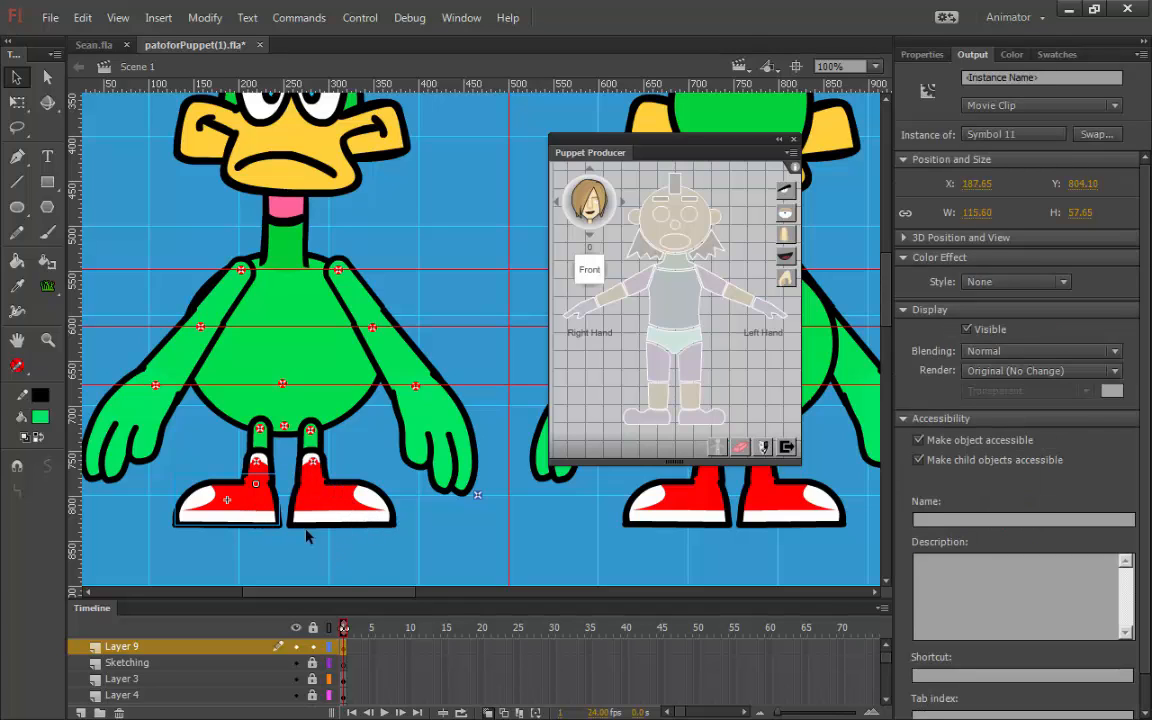
left_click(663, 430)
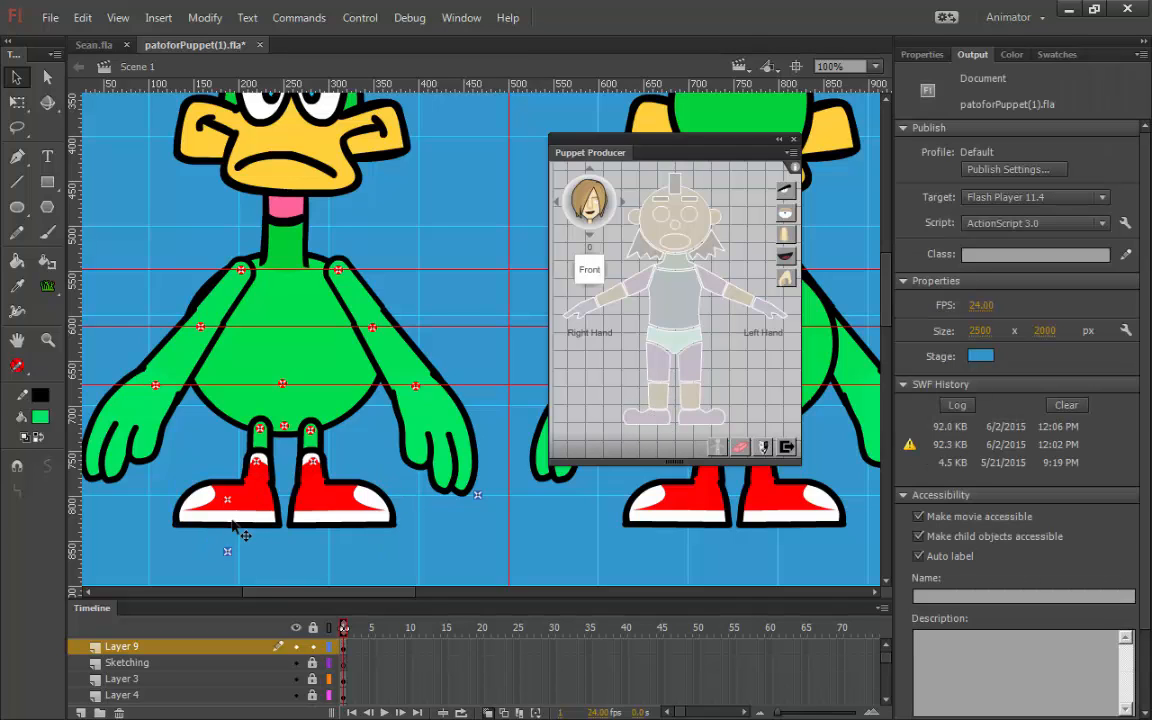
left_click(232, 500)
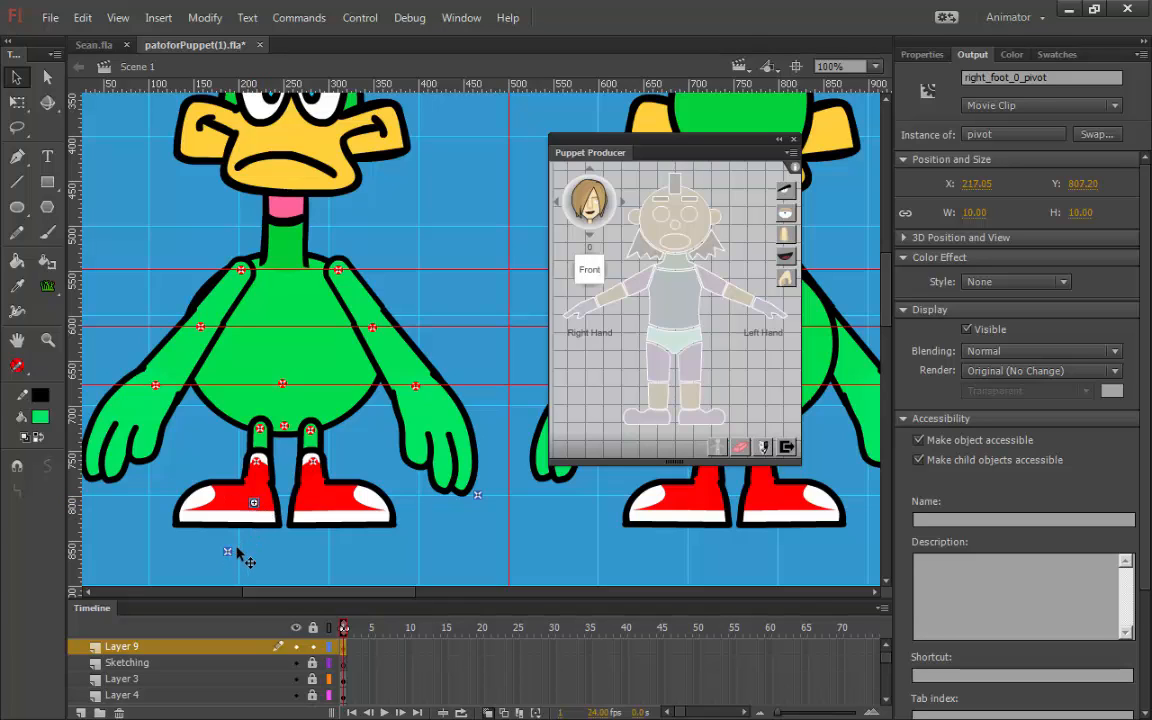
left_click_drag(228, 551, 254, 543)
- Assign the front-view duck's left foot to the matching puppet part and shift both of its pivots sideways in line with the ankle
left_click(380, 497)
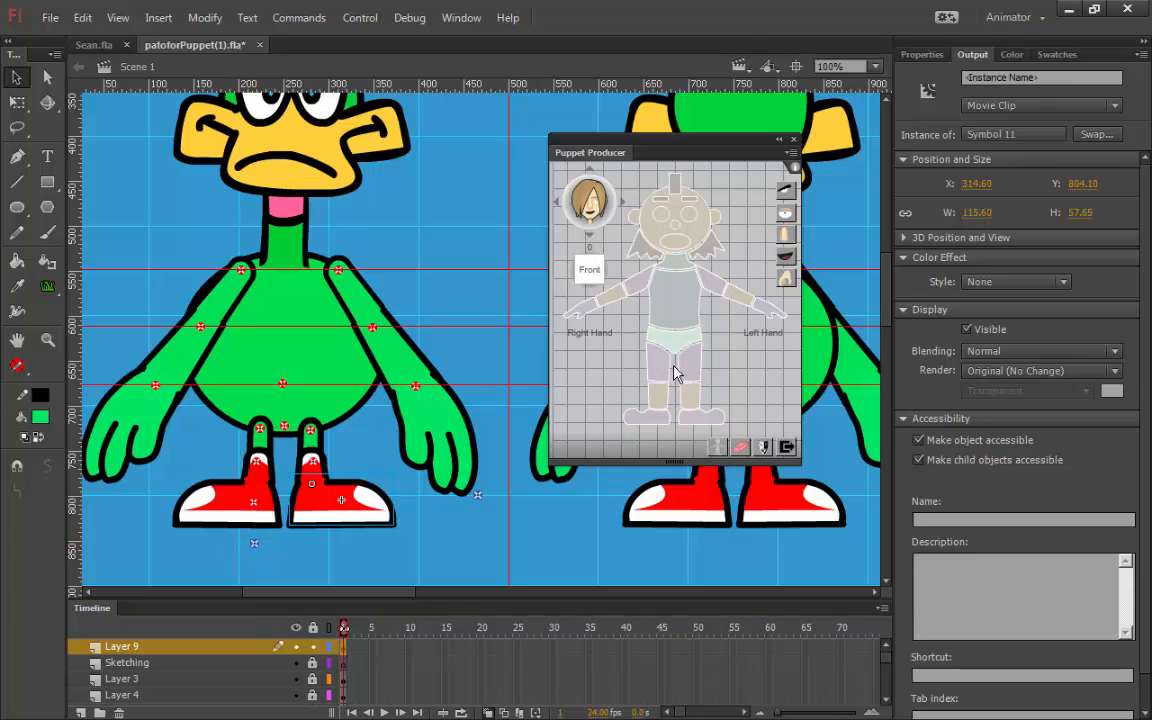
left_click(656, 418)
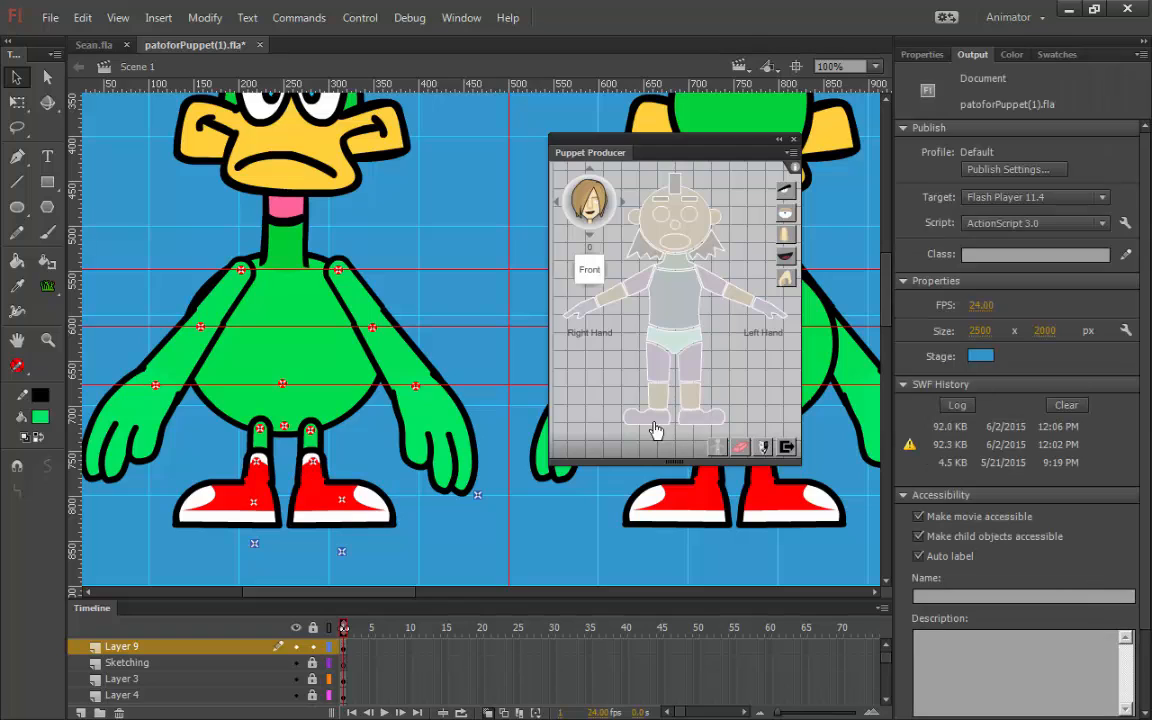
left_click(343, 500)
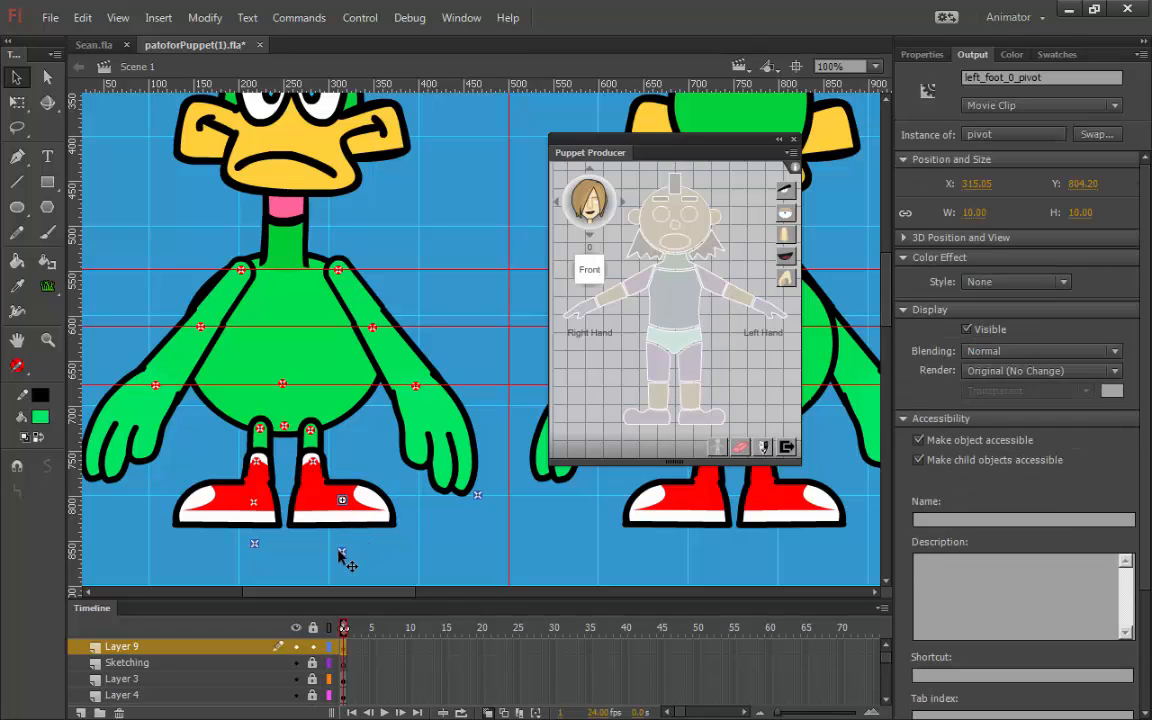
left_click(341, 552, "shift")
key("Left")
key("Left")
key("Left")
key("Left")
key("Left")
key("Left")
key("Left")
key("Left")
key("Left")
key("Left")
key("Left")
key("Left")
key("Left")
key("Left")
key("Left")
key("Left")
key("Left")
key("Left")
key("Left")
key("Left")
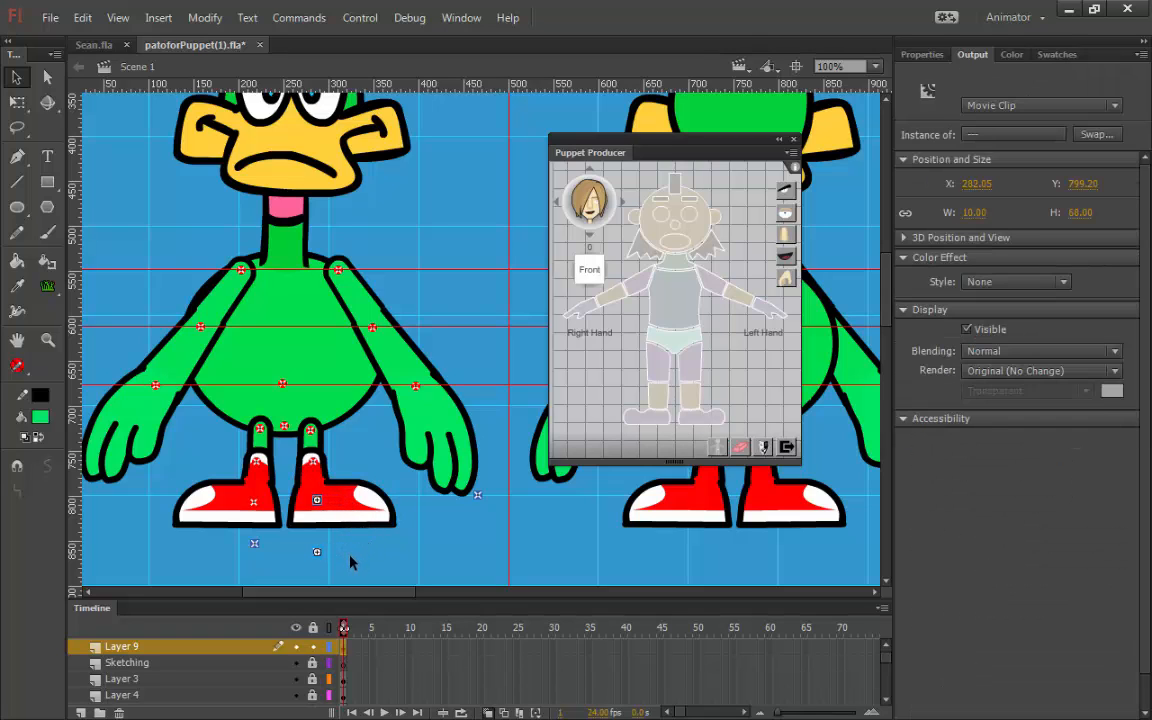
key("Left")
key("Left")
key("Left")
key("Left")
key("Left")
key("Left")
key("Left")
key("Left")
key("Left")
- Assign the front-view duck's neck to the matching puppet part and lower its pivot to the base of the neck
left_click_drag(424, 196, 386, 311)
left_click(243, 325)
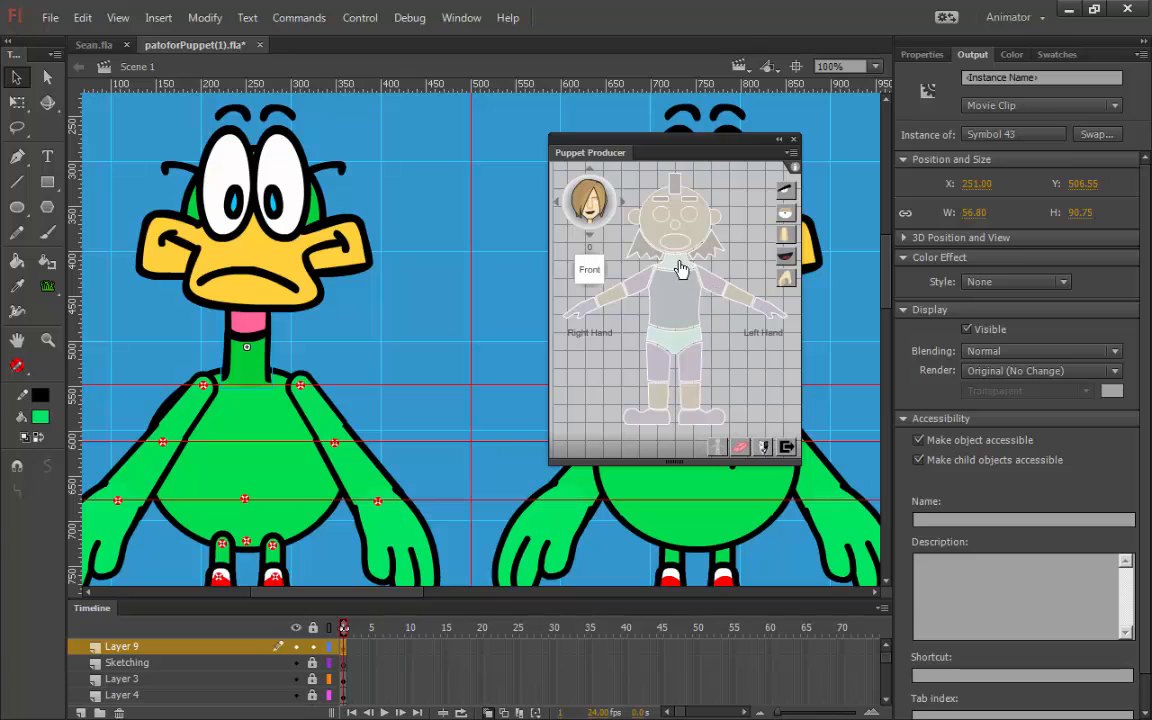
left_click(612, 244)
left_click(246, 376)
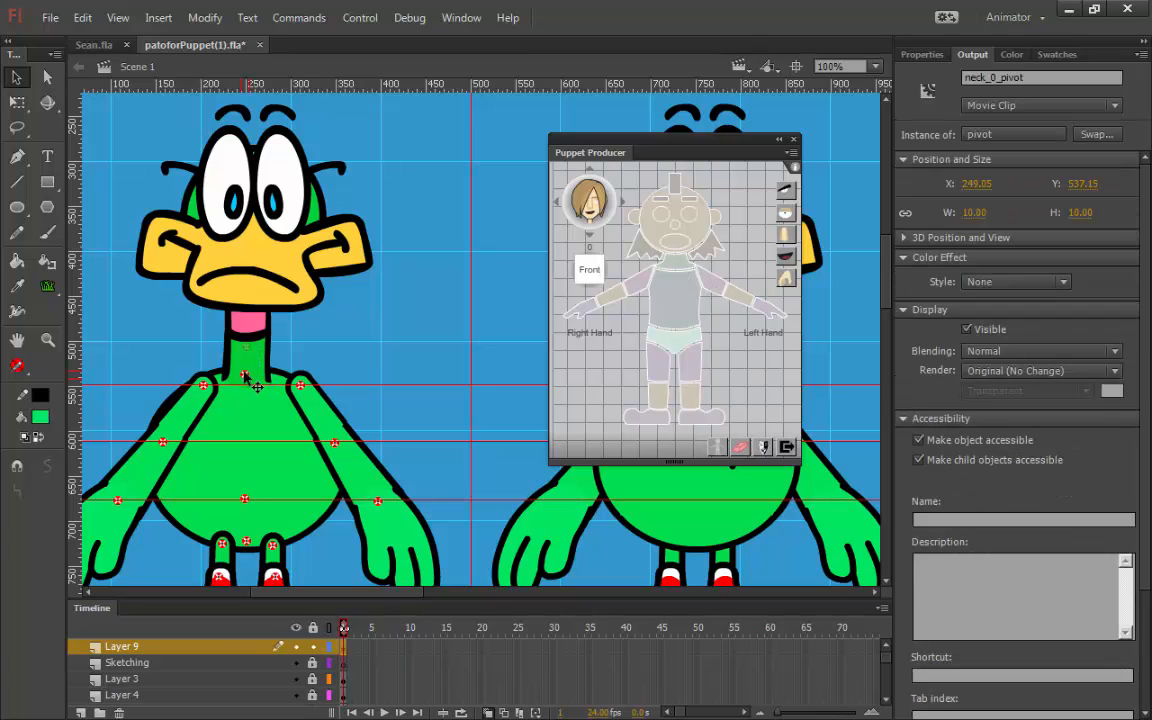
- Assign the front-view duck's head to the puppet's head part
left_click(266, 272)
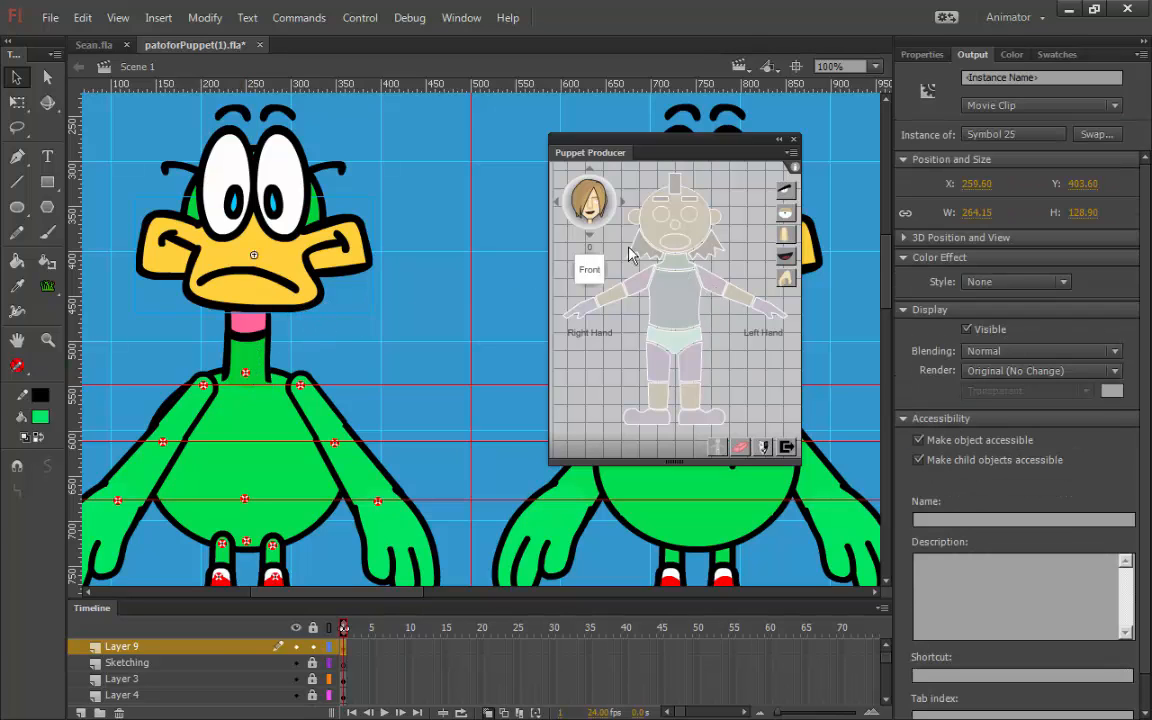
left_click(325, 215)
left_click(700, 241)
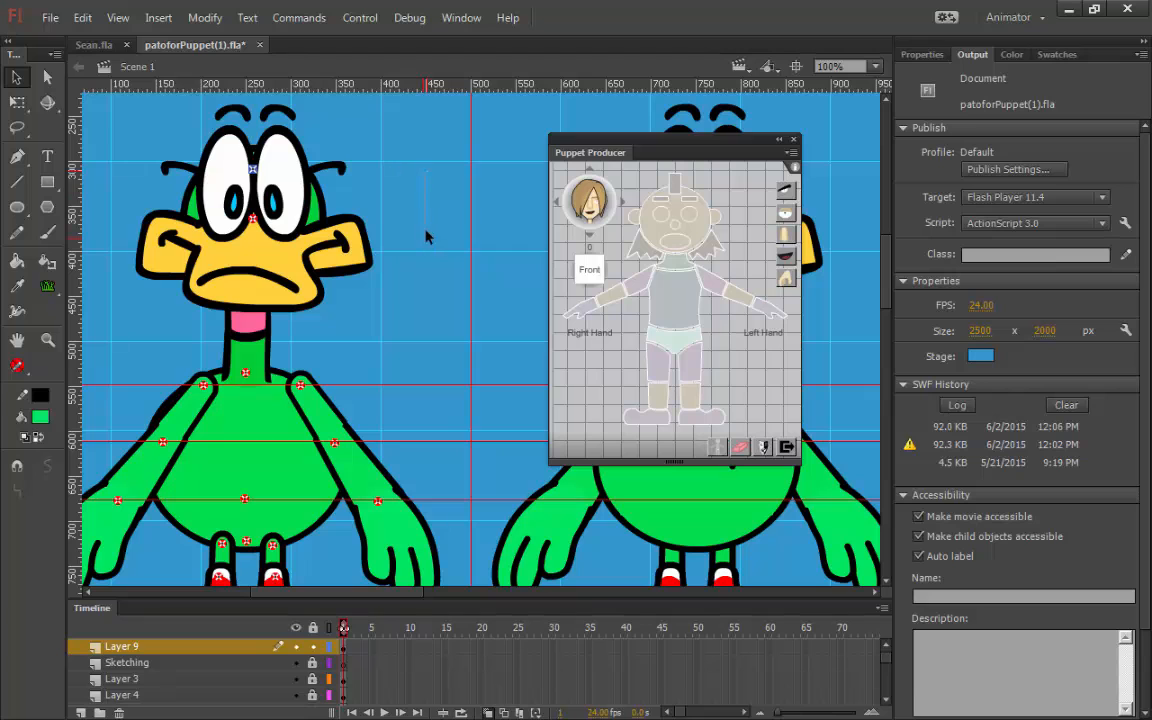
- Show all layers except Layer 9 as outlines and set Layer 9's outline color to black
left_click_drag(425, 199, 429, 255)
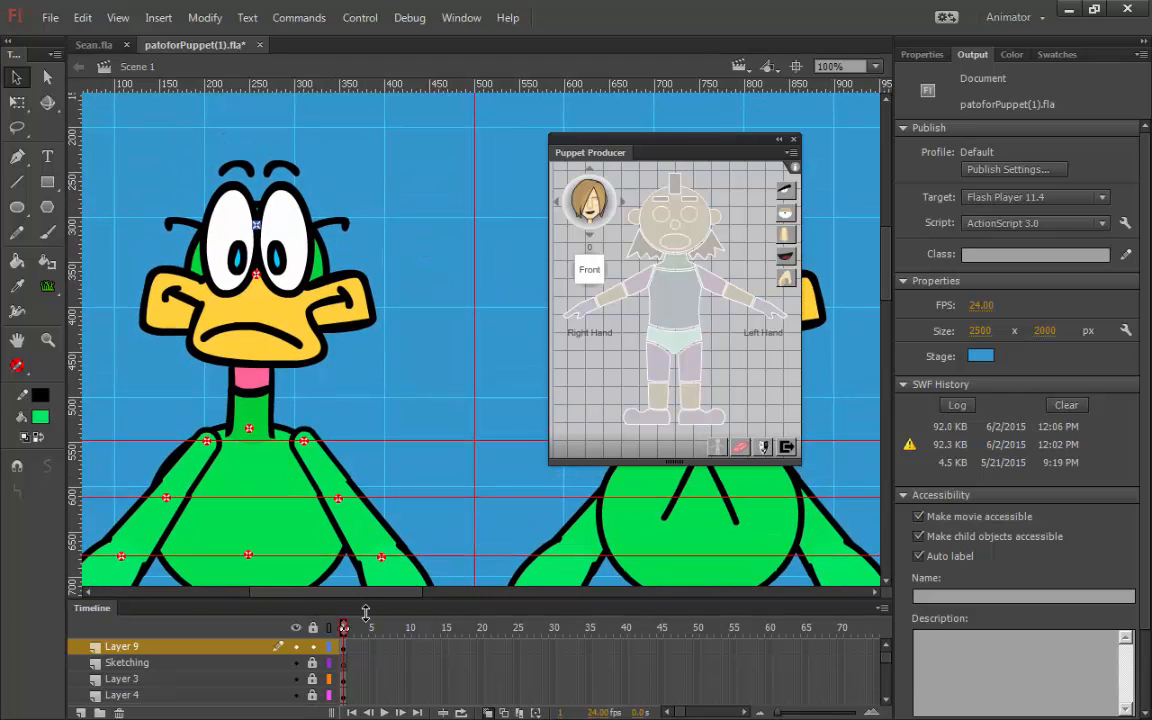
left_click(329, 627)
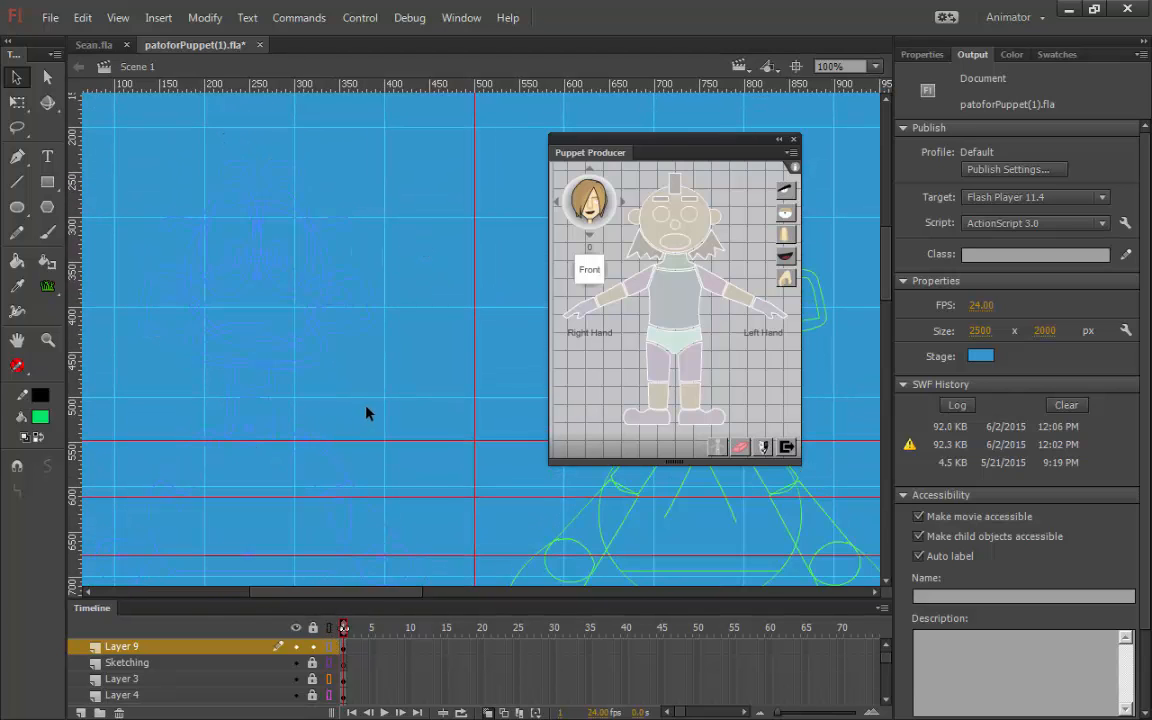
left_click(330, 645)
double_click(334, 646)
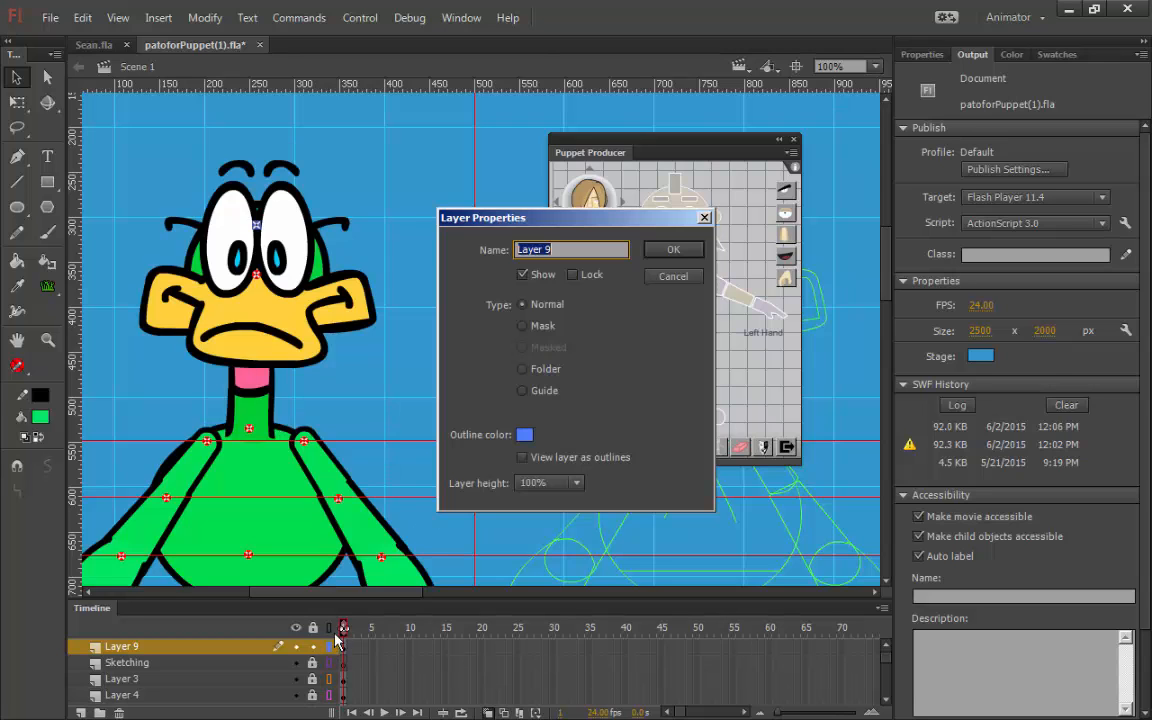
left_click(525, 436)
left_click(510, 156)
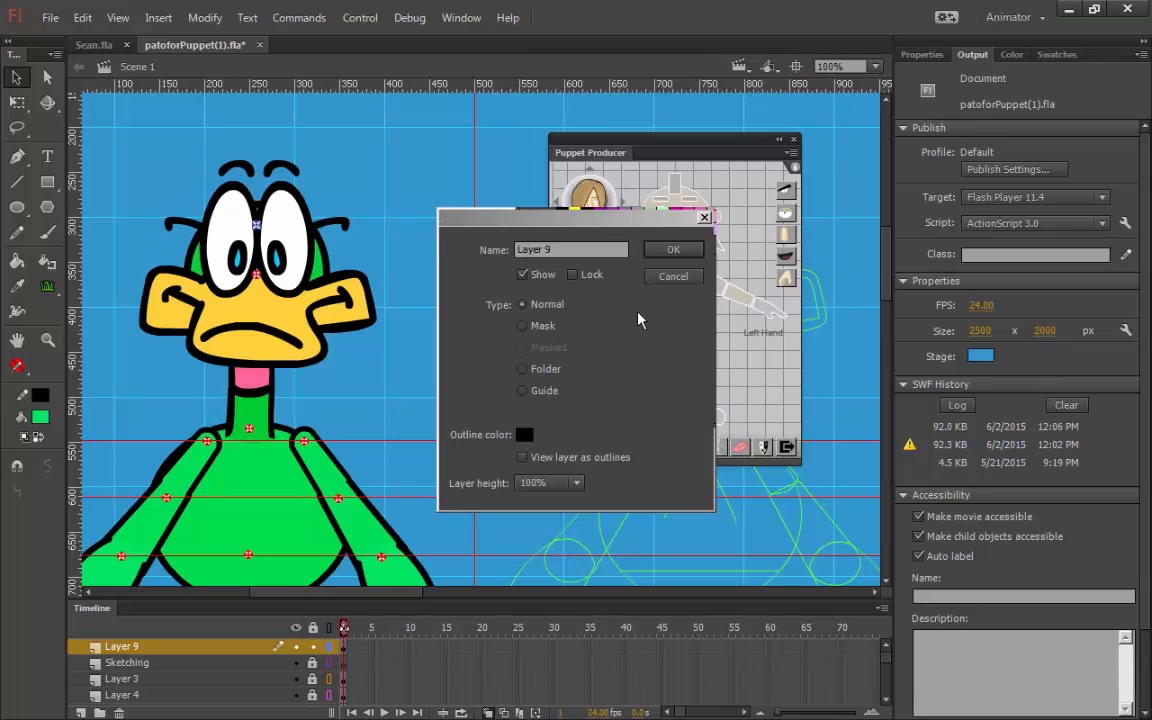
- Show Layer 9 as black outlines and move the face pivot straight down to the lower edge of the duck's beak
left_click(673, 250)
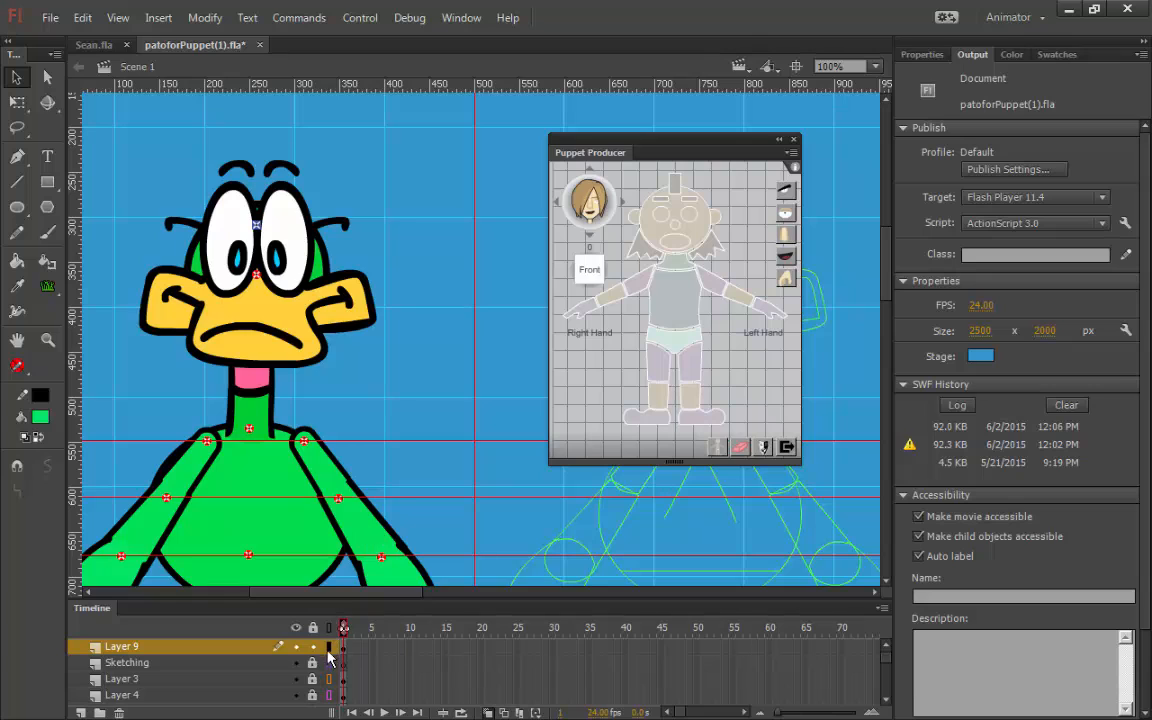
left_click(256, 274)
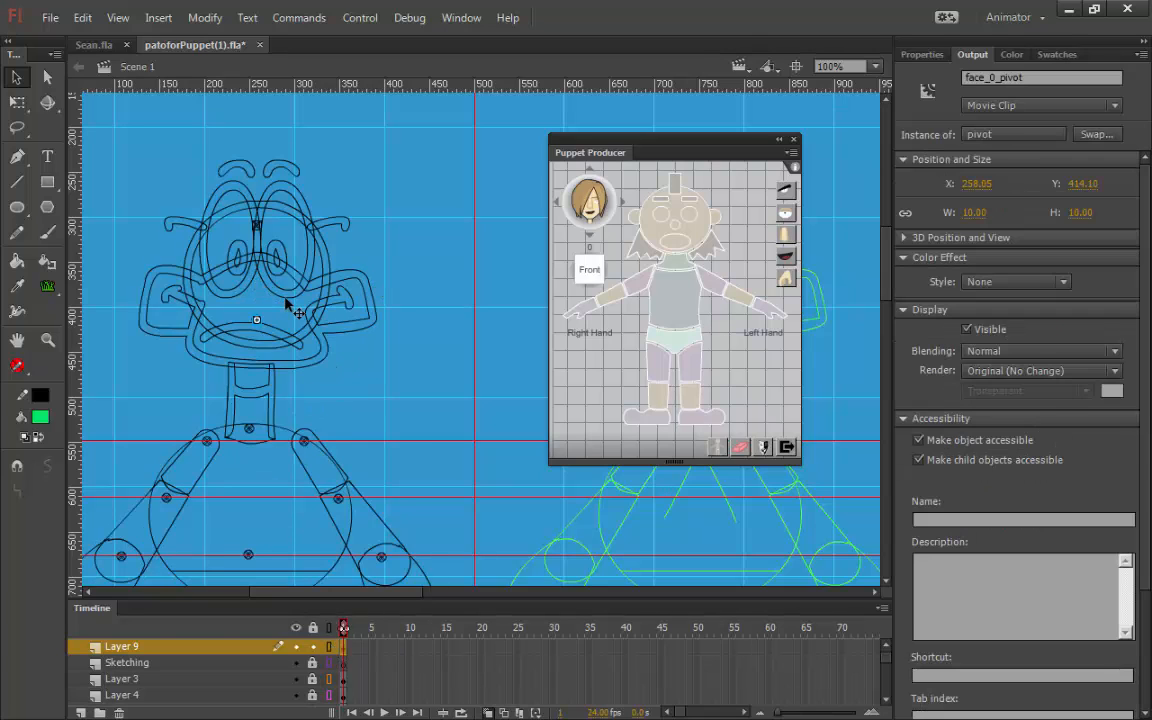
key("shift+Down")
key("shift+Down")
- Assign the duck's beak, left eye and right eye symbols to the Puppet Producer's mouth and eye parts
left_click(370, 328)
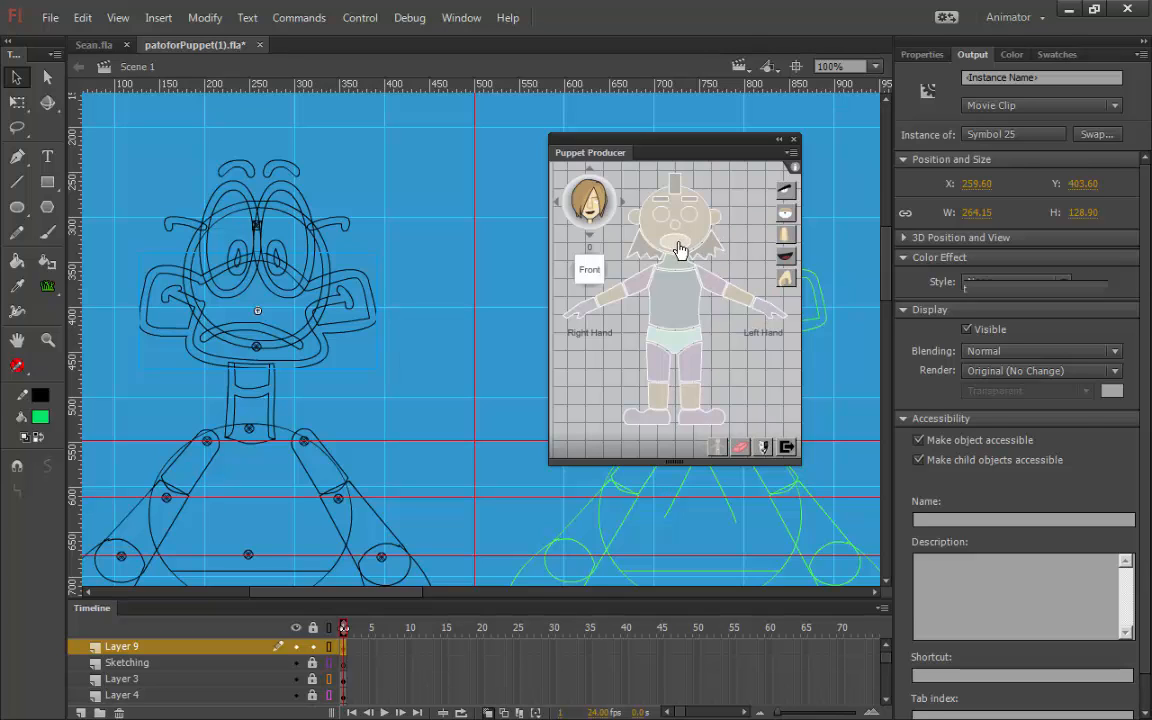
left_click(395, 281)
left_click(262, 240)
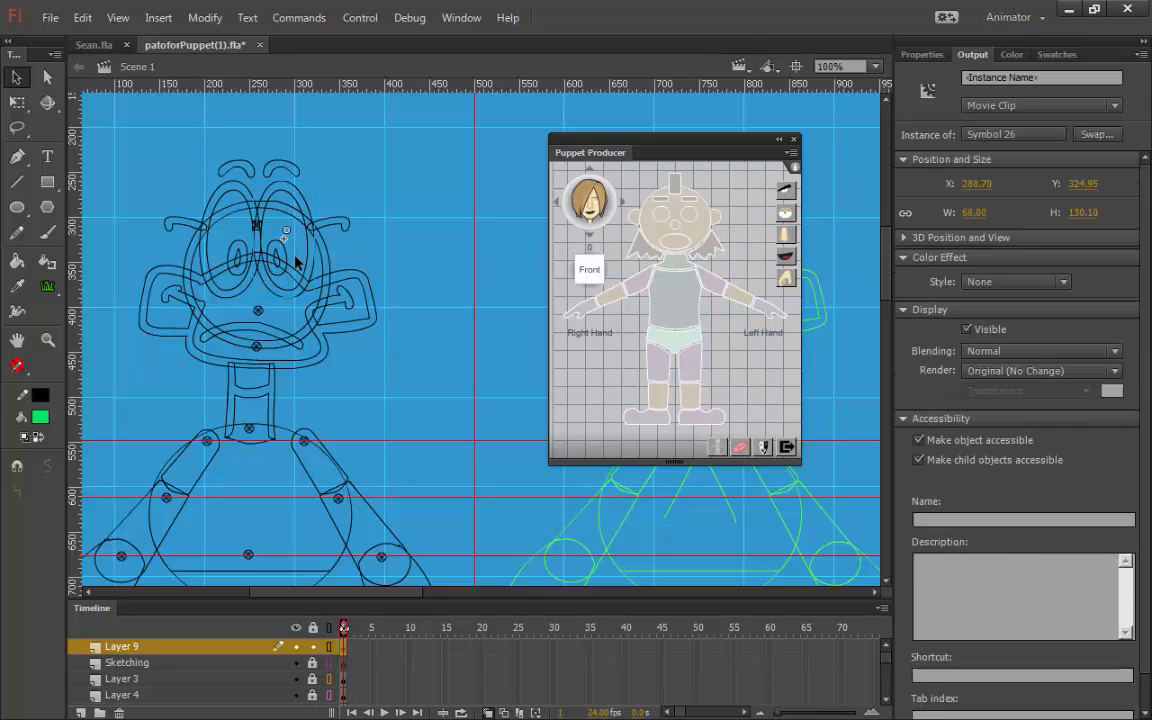
left_click(230, 248)
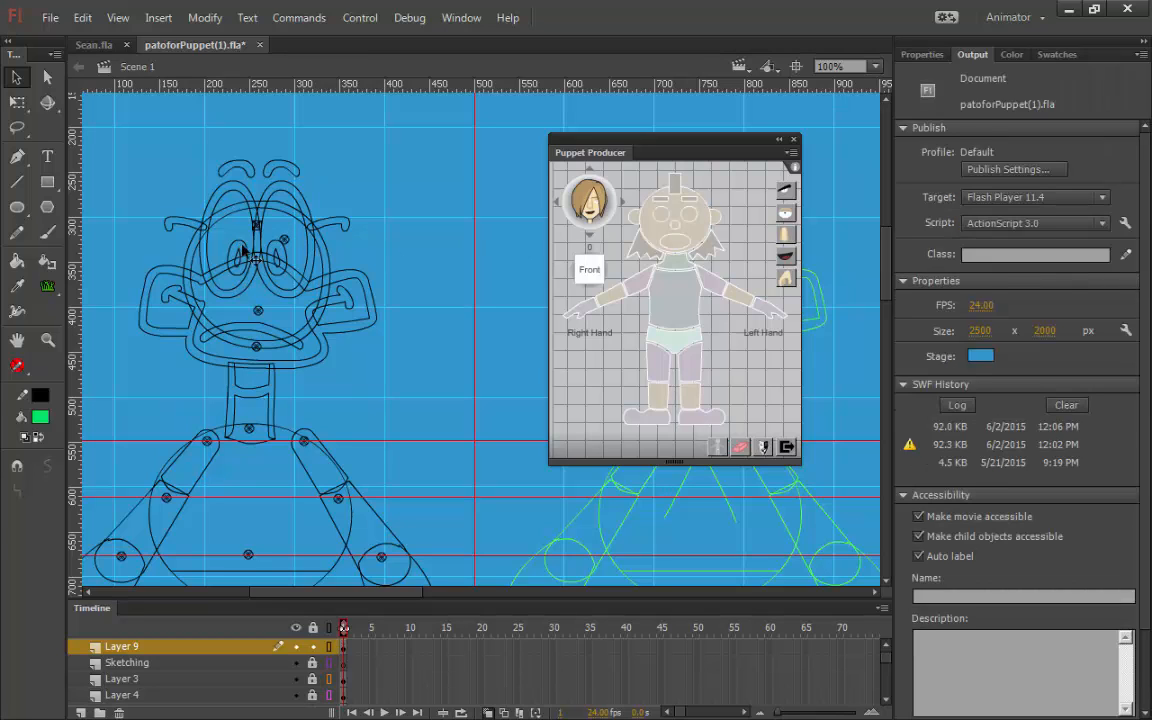
left_click(242, 247)
left_click(660, 216)
- Assign the curved strokes on both sides of the head to the Puppet Producer's left and right ear parts
left_click(352, 233)
left_click(715, 218)
left_click(186, 223)
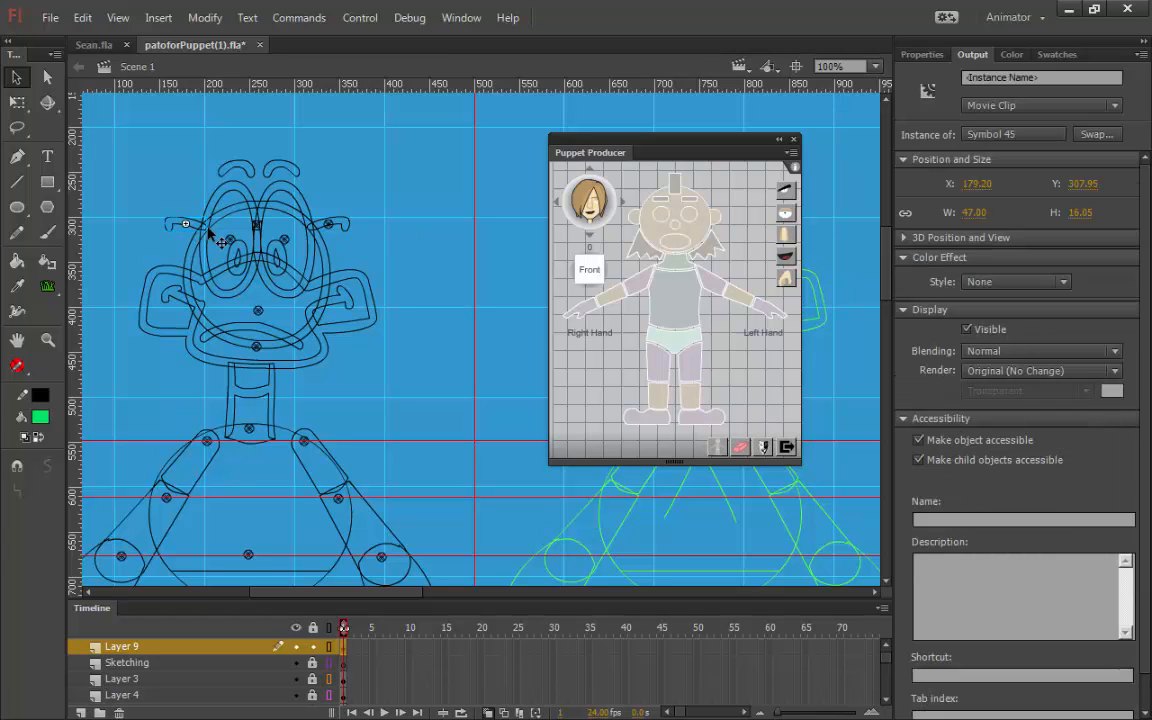
left_click(632, 214)
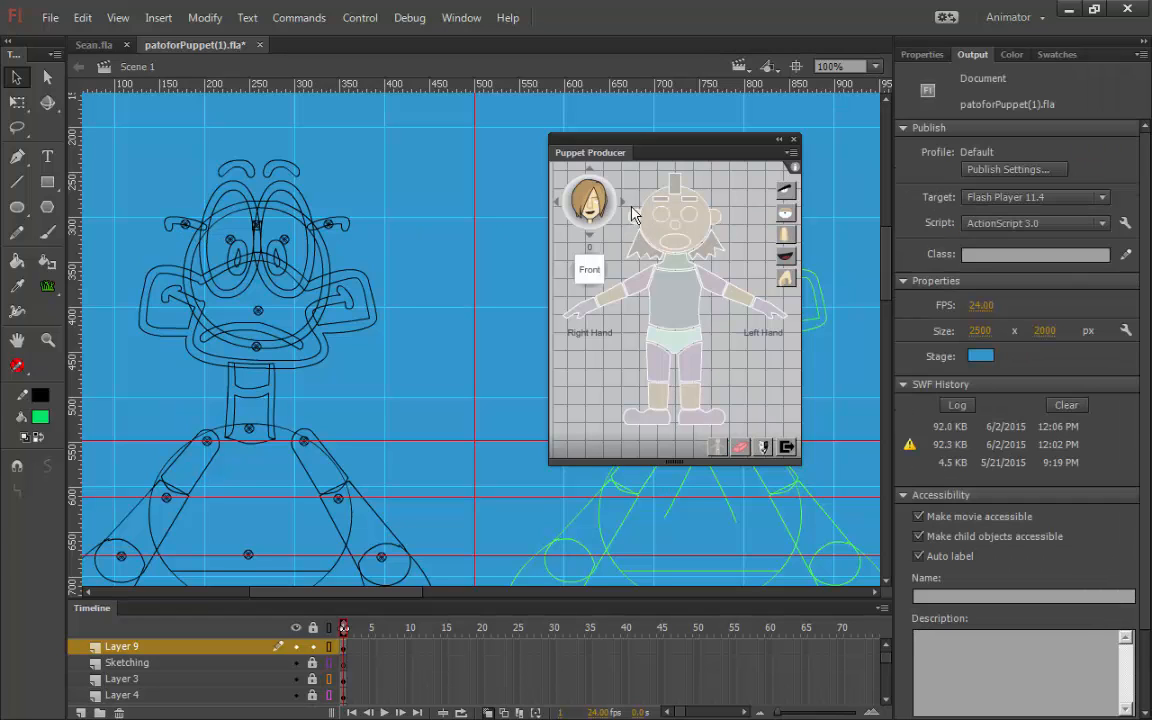
- Assign the left and right eyebrow symbols to the matching Puppet Producer brow parts
left_click(290, 170)
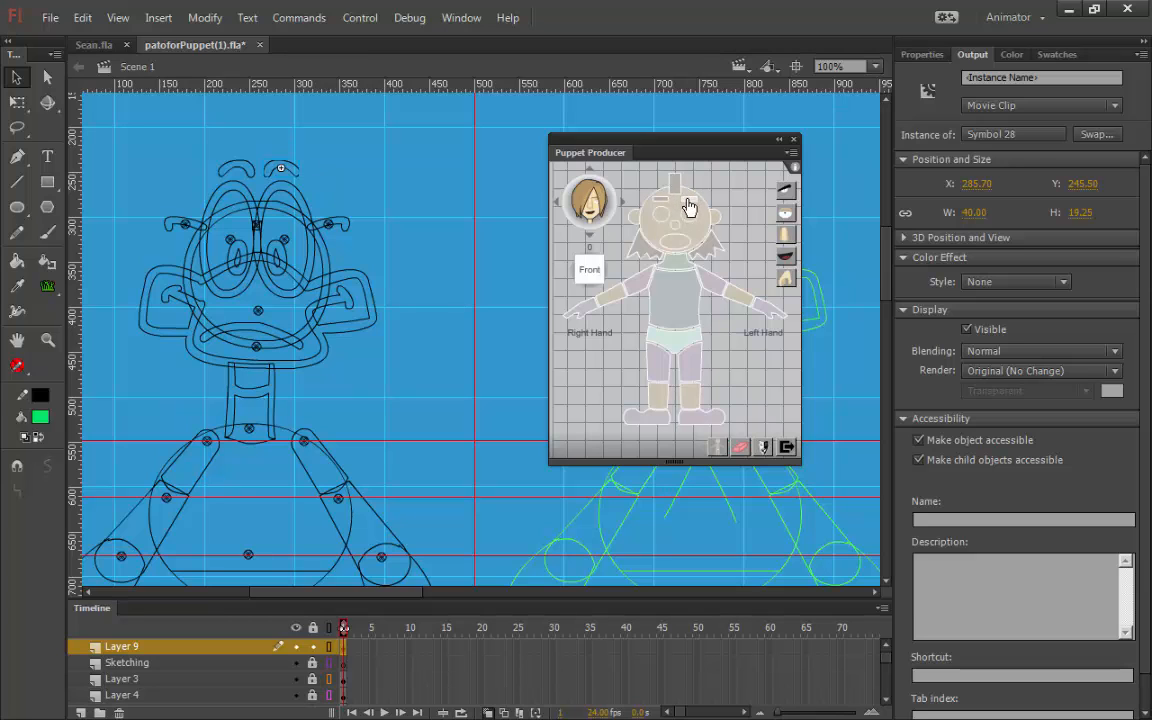
left_click(620, 188)
left_click(234, 166)
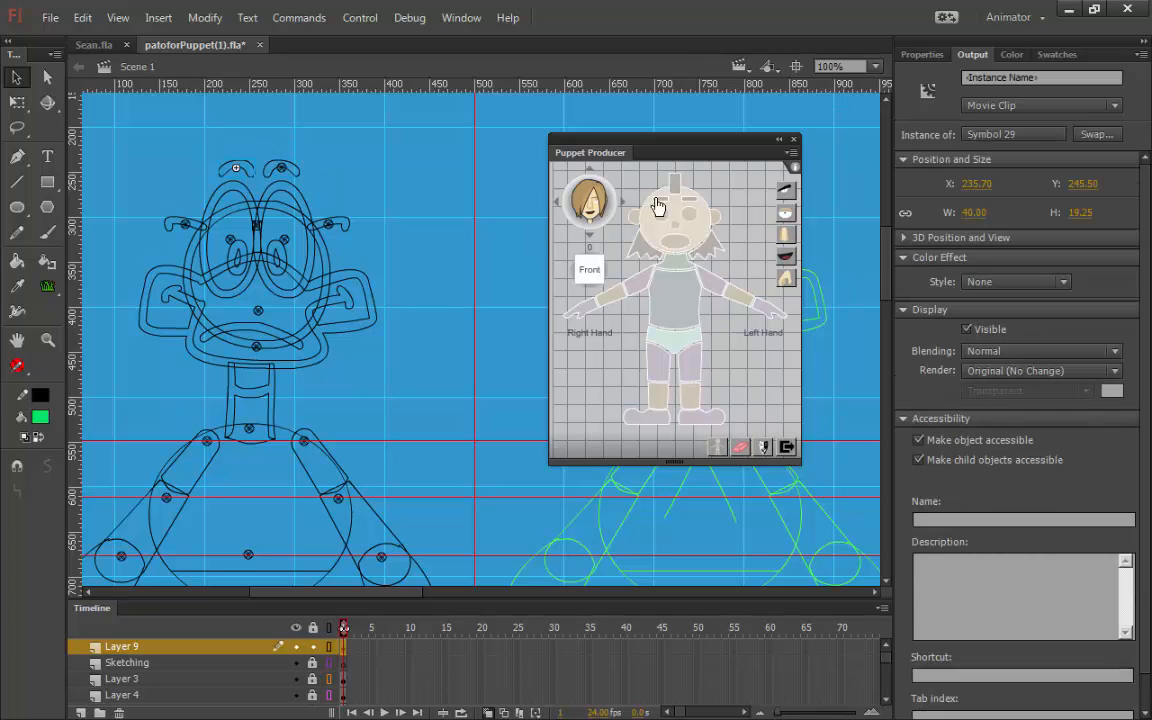
left_click(596, 190)
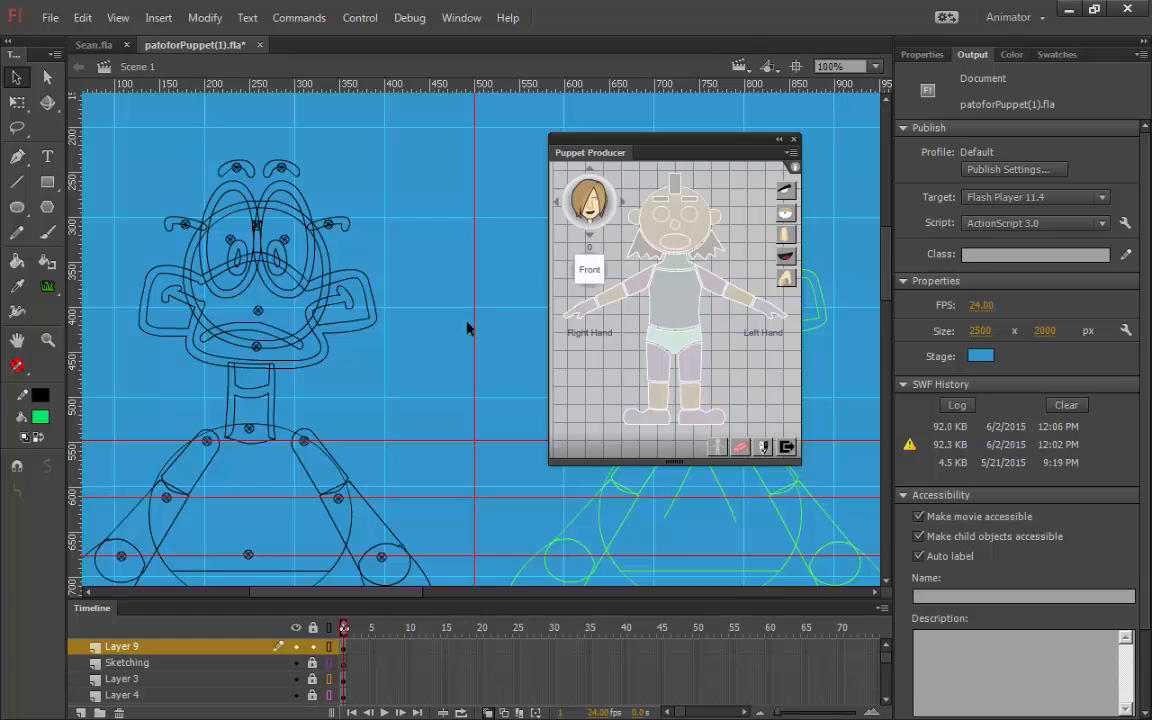
- Export the movie to the Desktop as an SWF file named pato2
key("ctrl+minus")
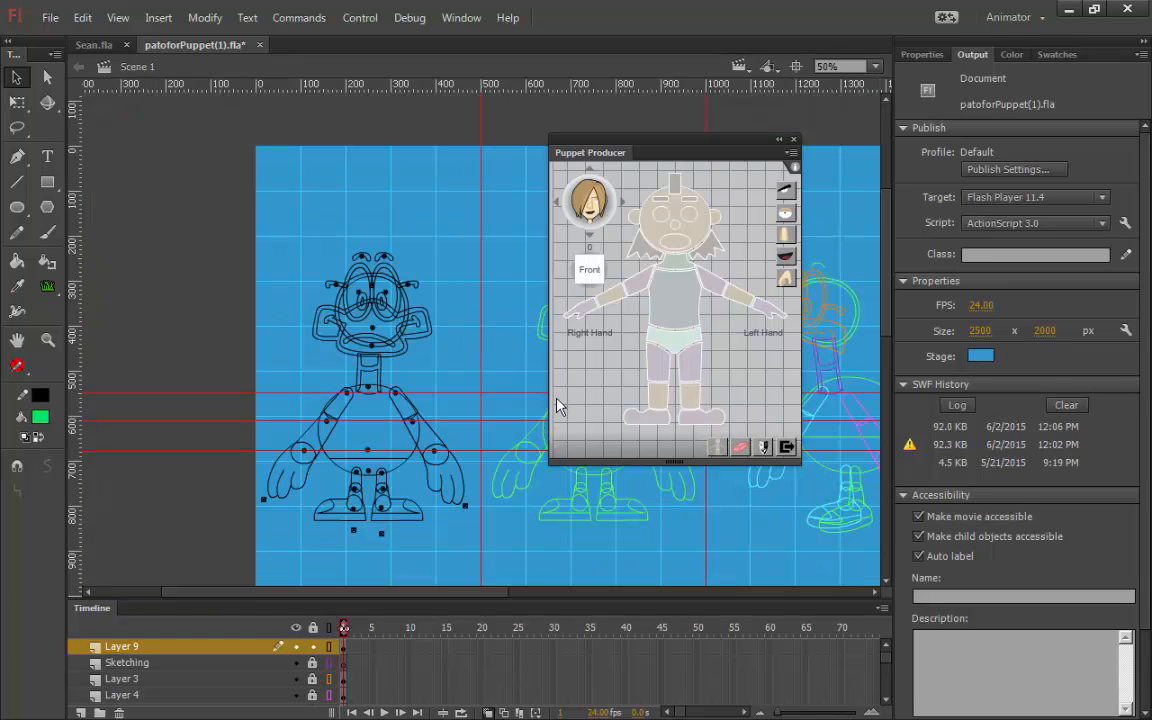
key("ctrl+alt+shift+s")
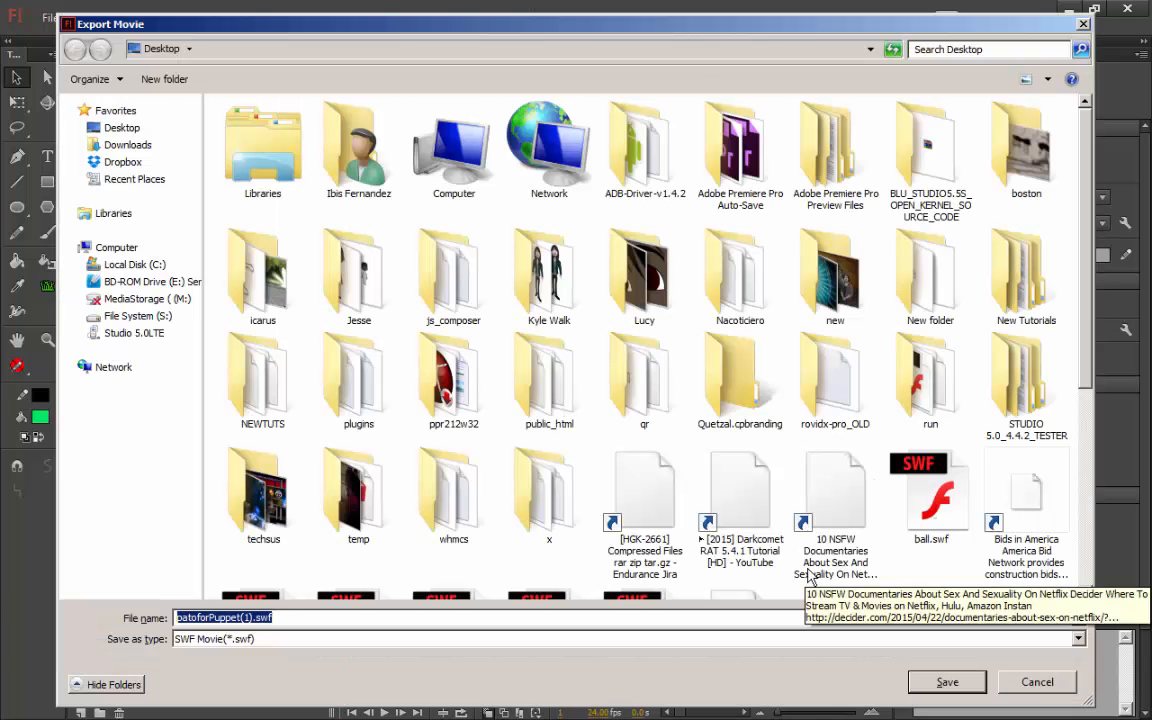
type("pat")
type("o2")
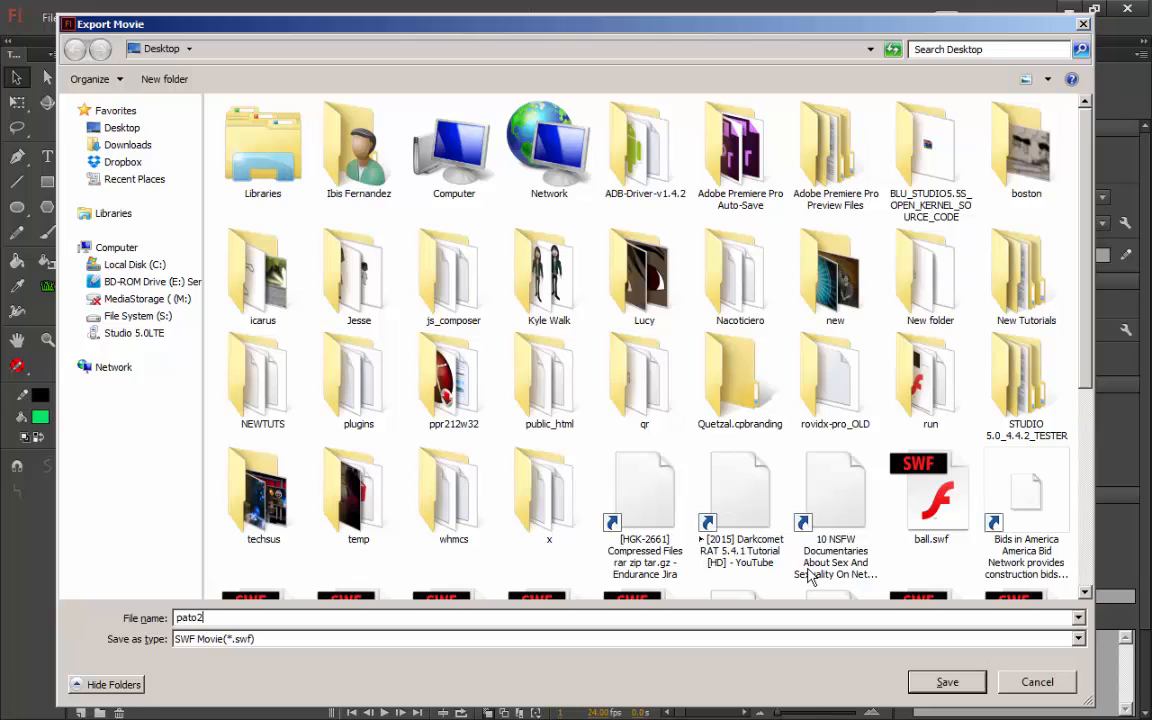
key("Return")
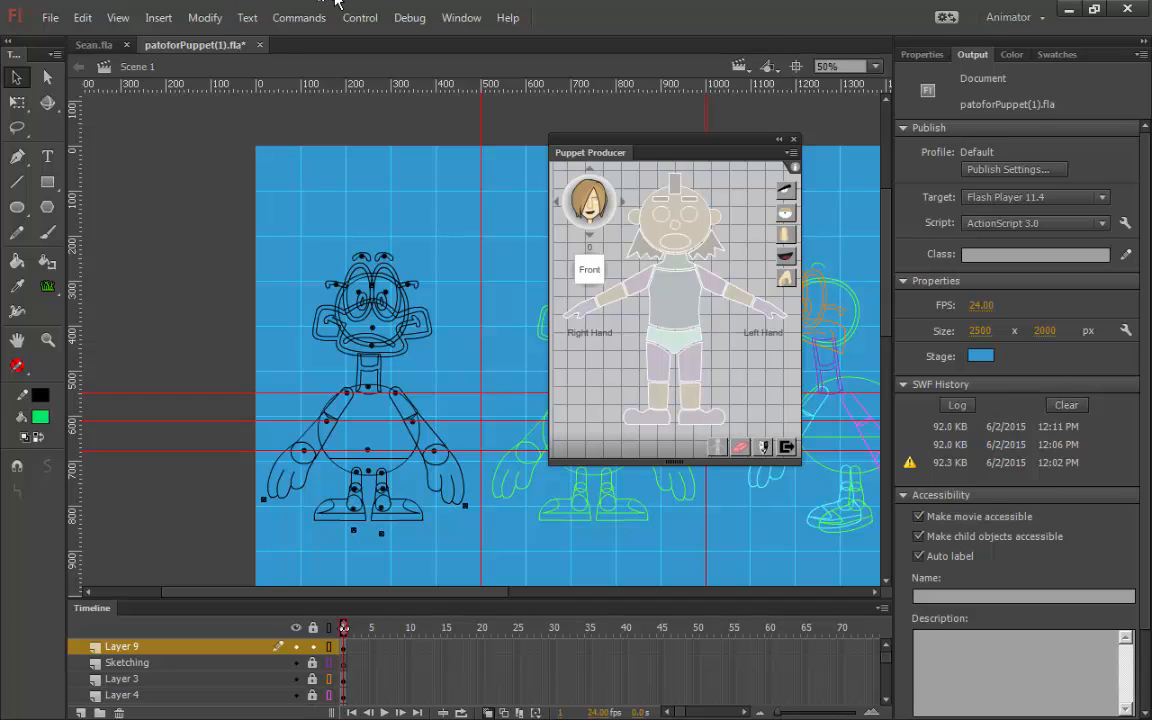
- Switch to CrazyTalk Animator 2 and replace the character with pato2.swf, keeping none of the working options, and dismiss the report
key("alt+Tab")
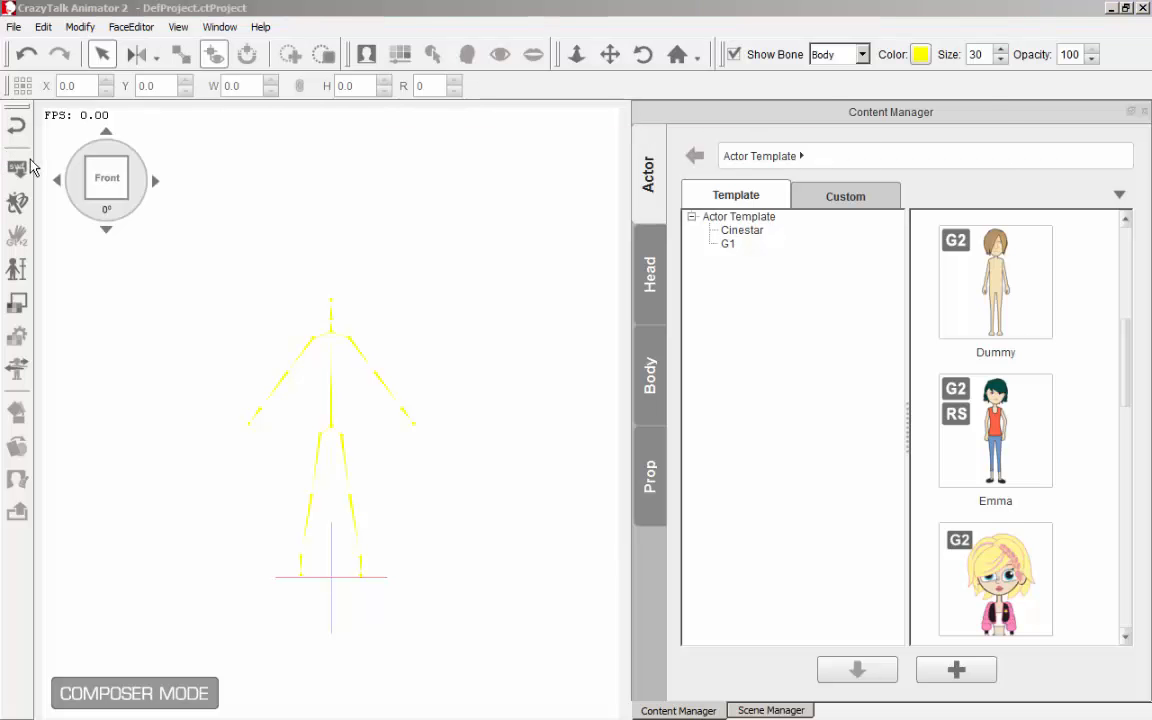
left_click(28, 165)
type("p")
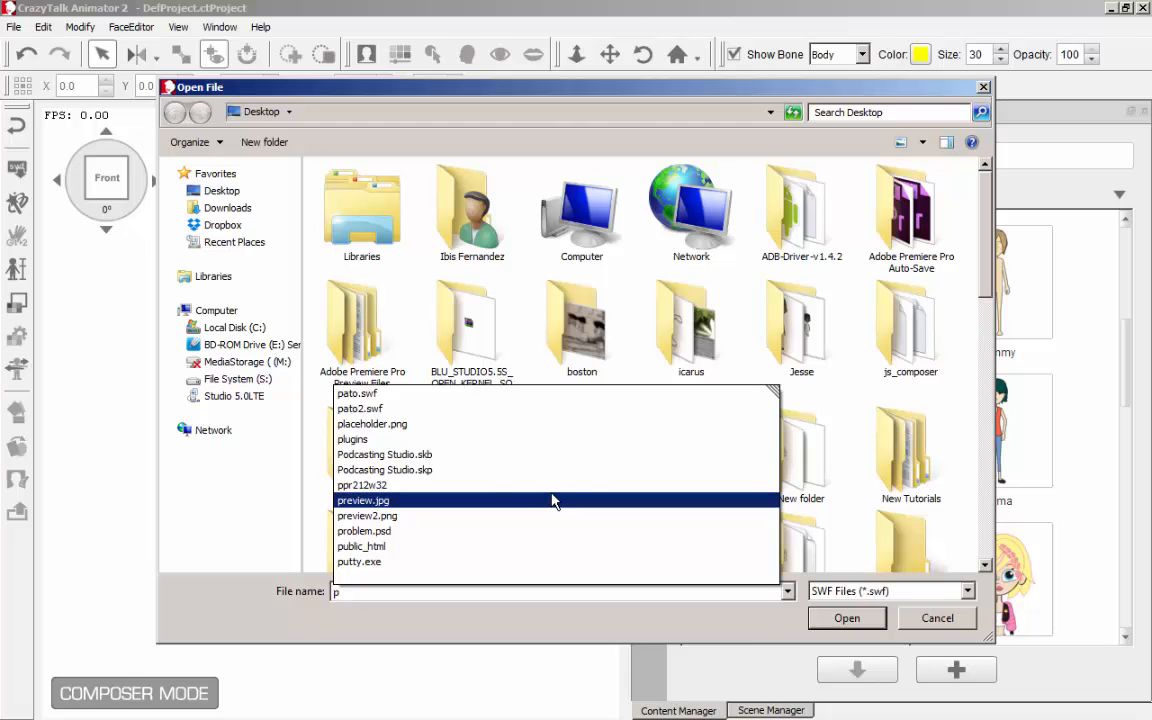
type("a")
left_click(409, 623)
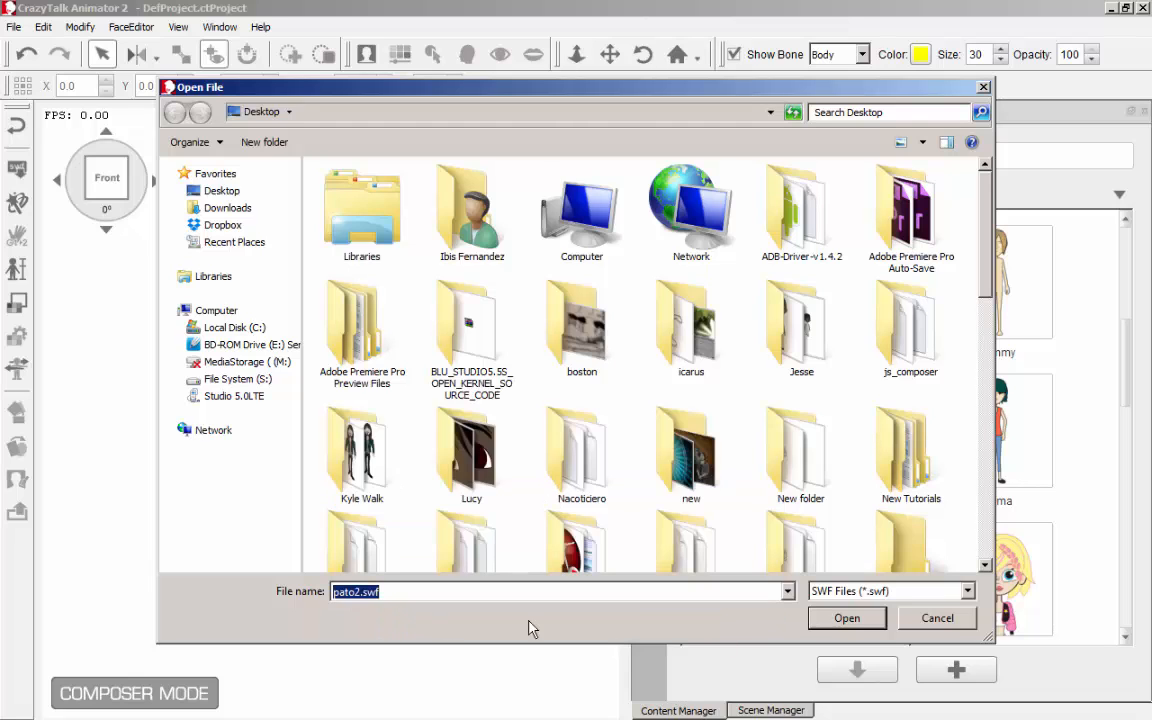
left_click(847, 618)
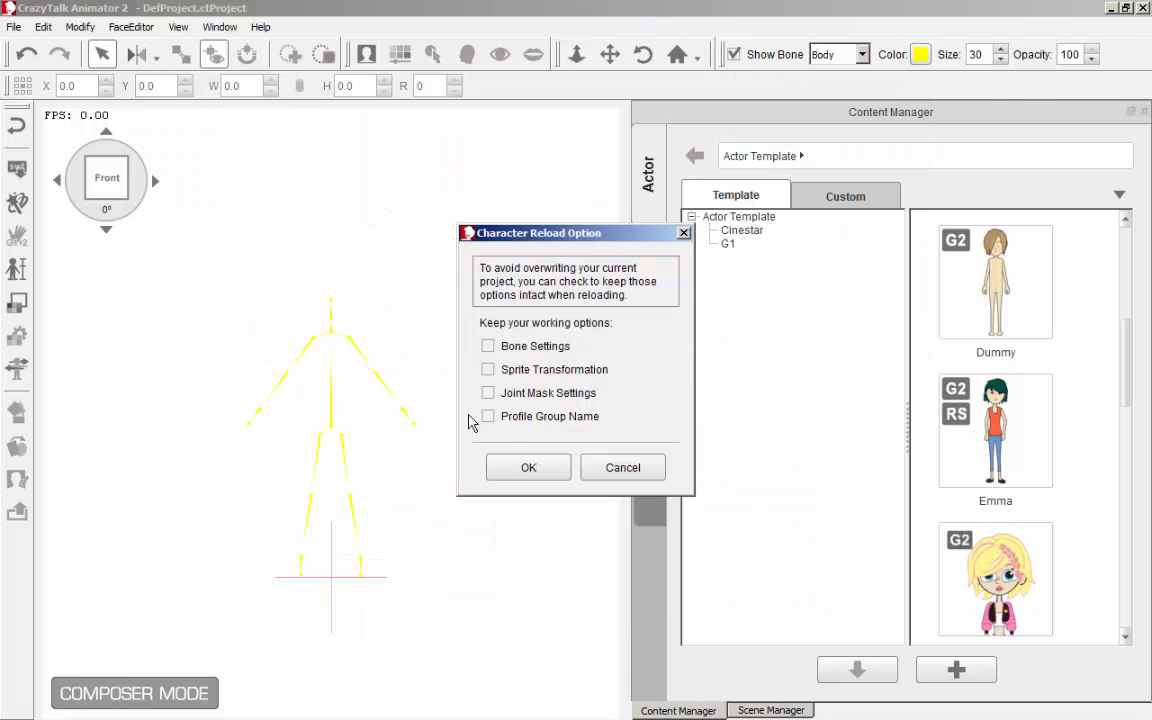
left_click(525, 467)
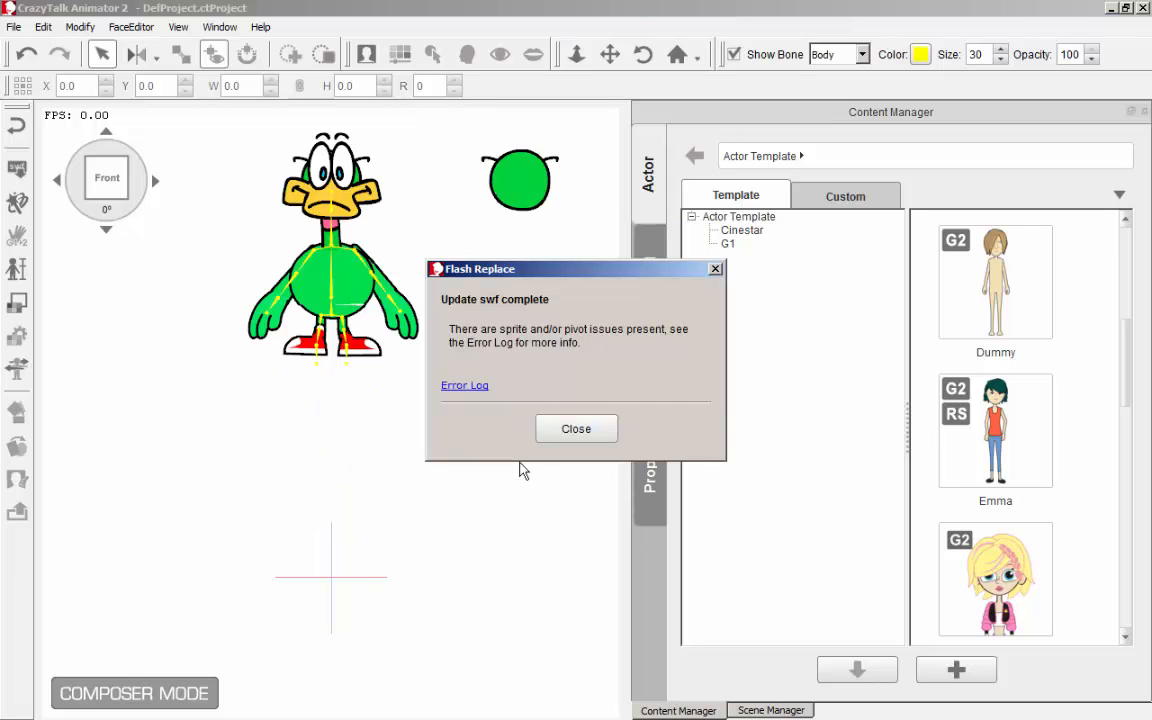
left_click(573, 429)
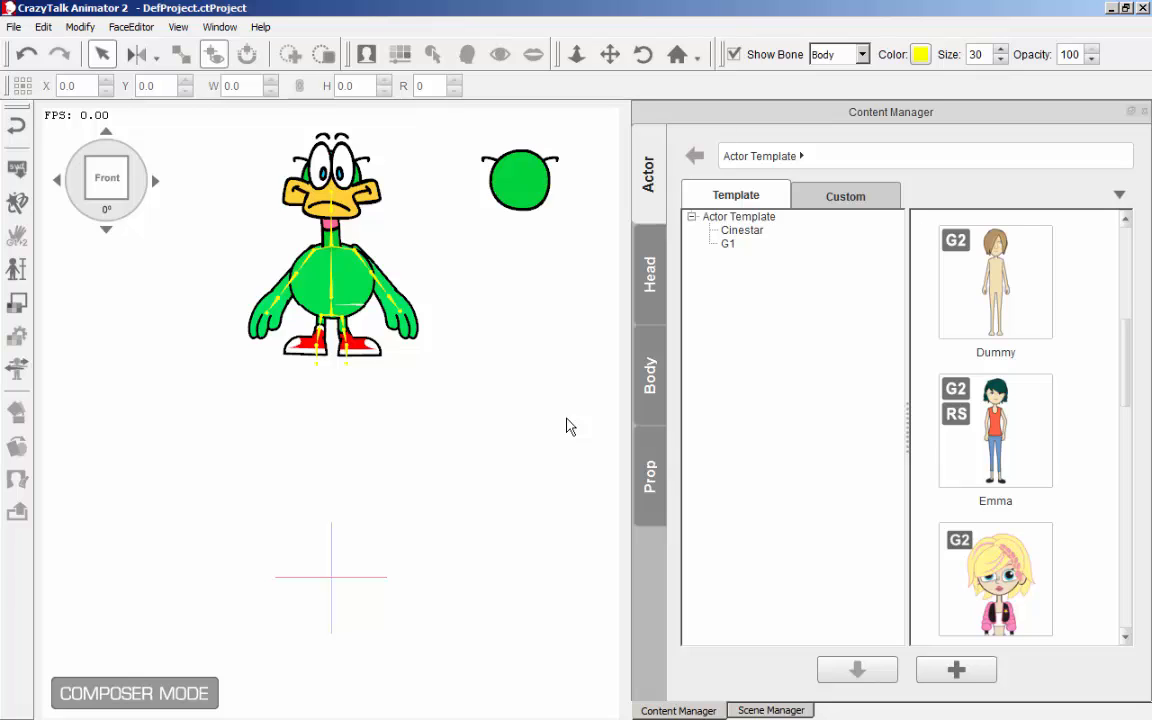
- Move the duck's whole head up off the neck to about X 1.9, Y 206.6
left_click(525, 189)
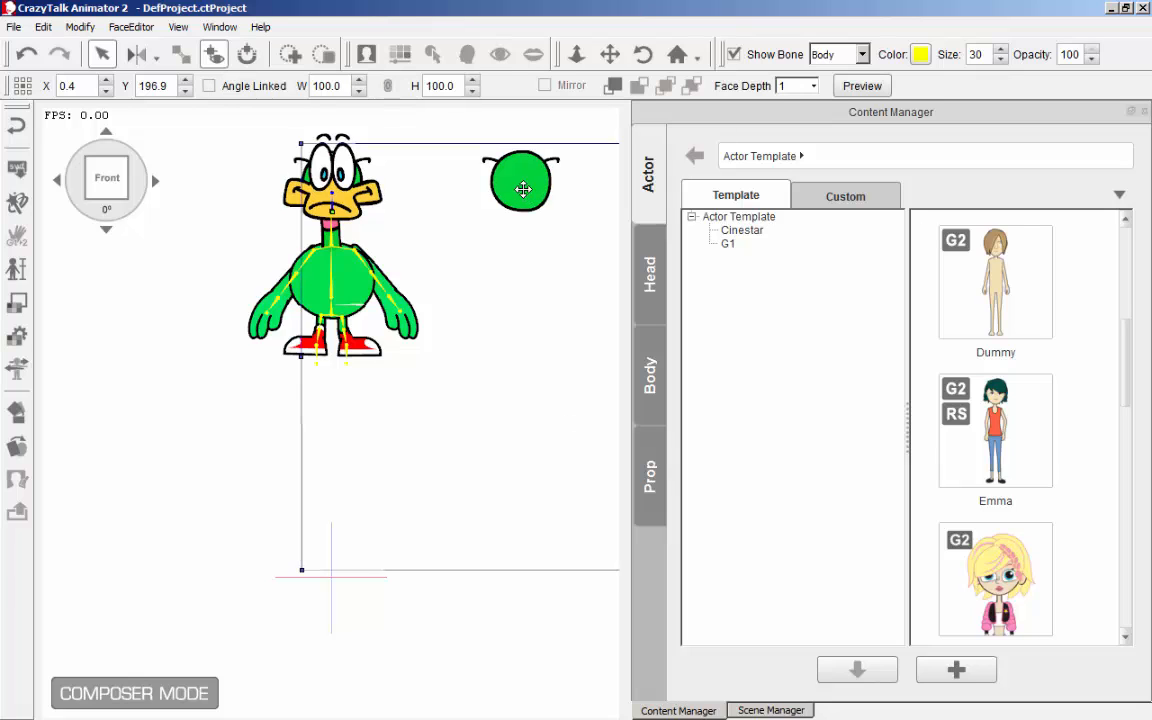
mouse_move(525, 189)
left_mouse_down()
mouse_move(465, 183)
mouse_move(500, 172)
mouse_move(508, 188)
mouse_move(490, 186)
mouse_move(536, 171)
mouse_move(527, 167)
left_mouse_up()
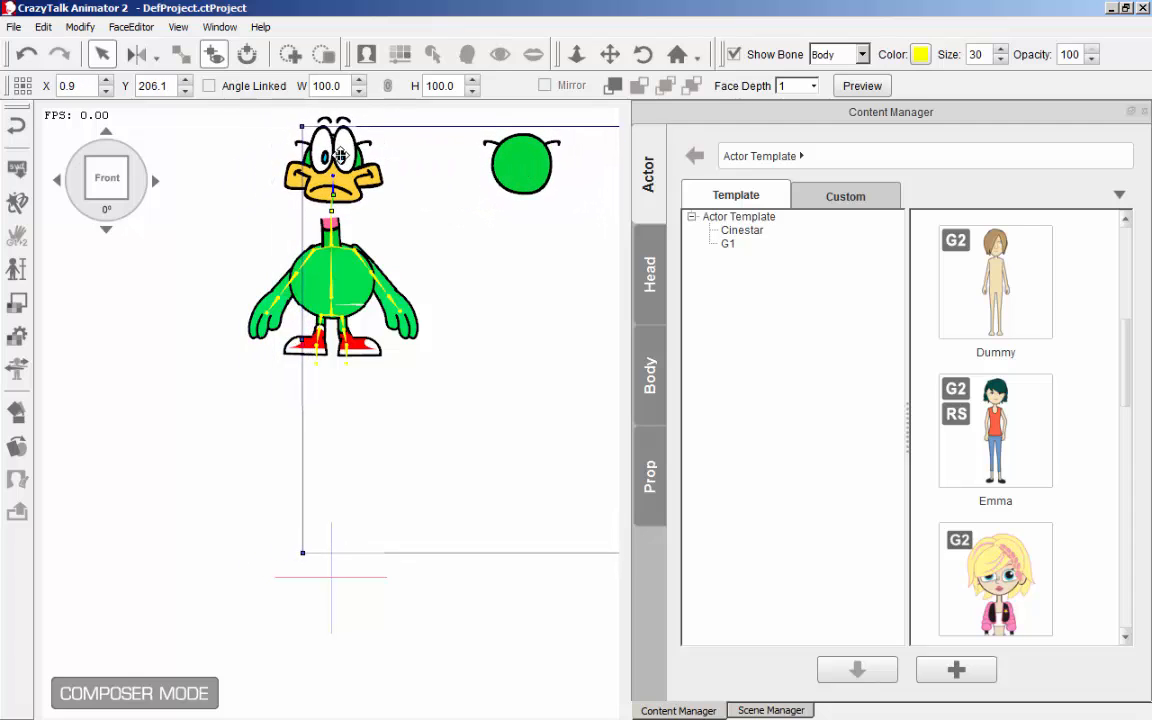
left_click_drag(349, 169, 352, 166)
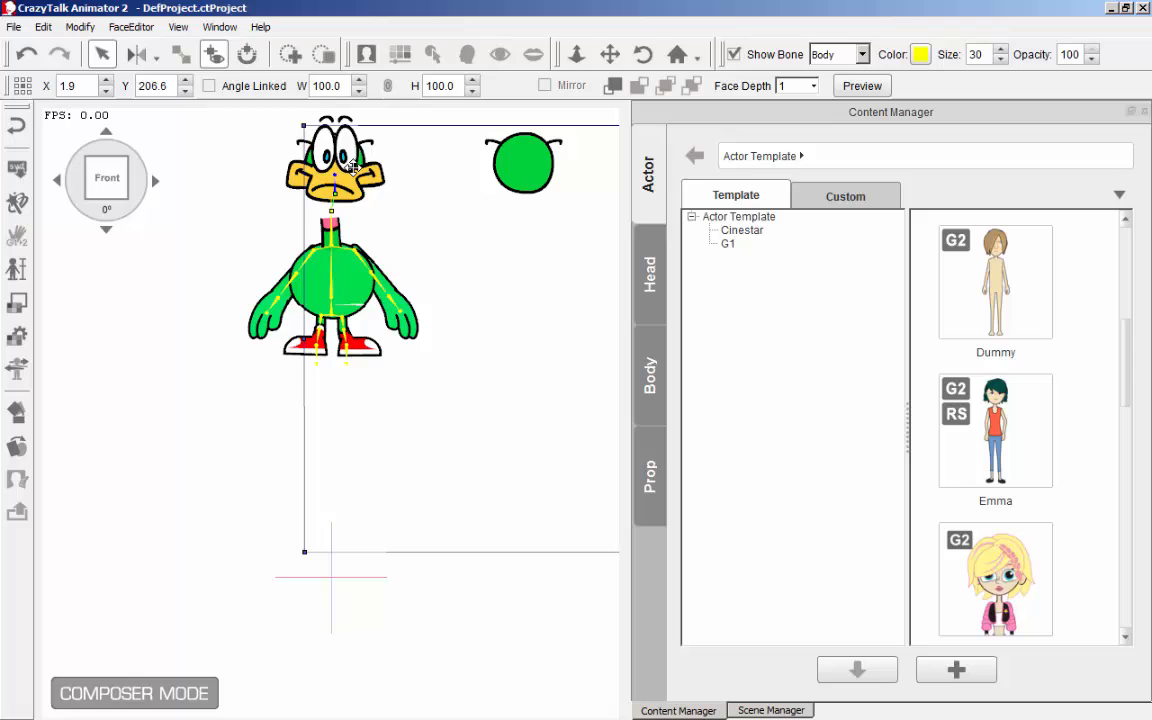
- Open the Sprite Editor, move the face sprite below the character to about X 204.3, Y -16.6, and select the mouth and right eye
left_click(31, 455)
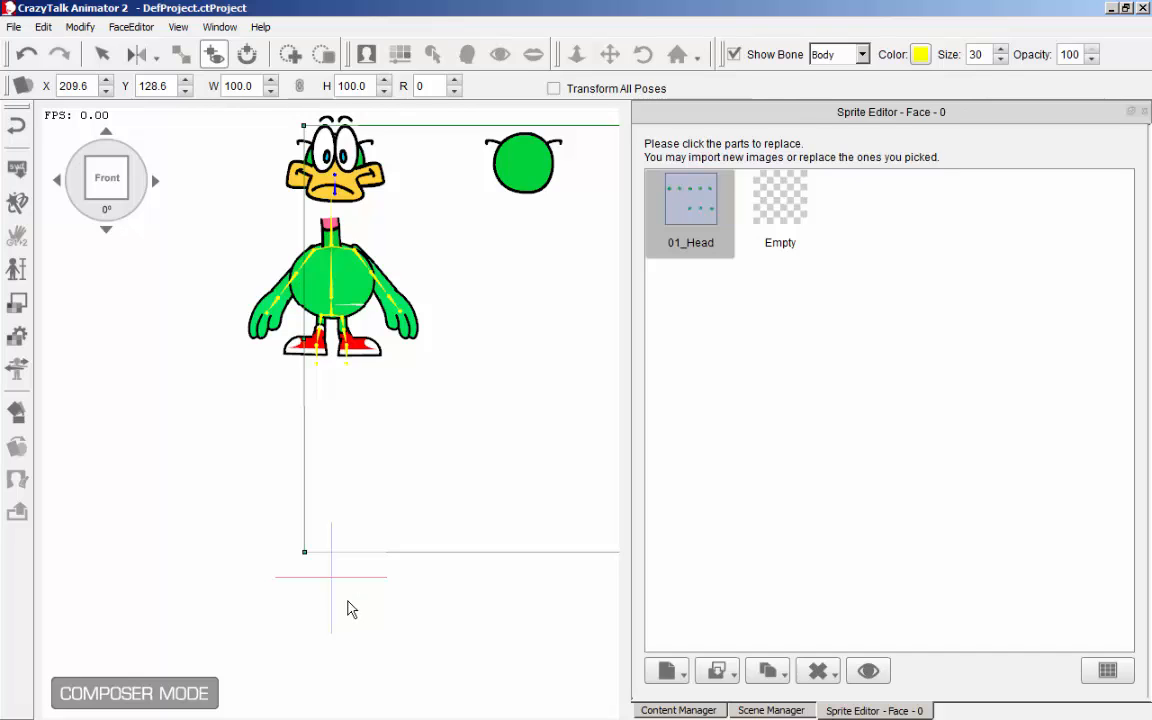
left_click_drag(365, 190, 355, 455)
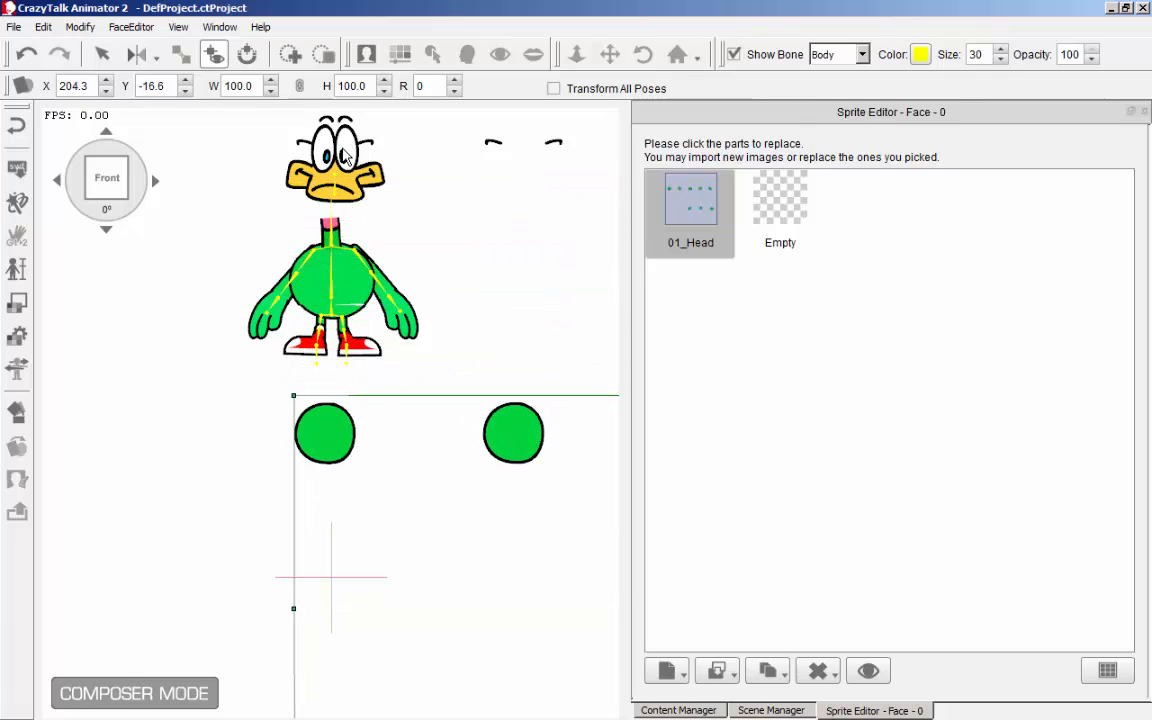
left_click(355, 178)
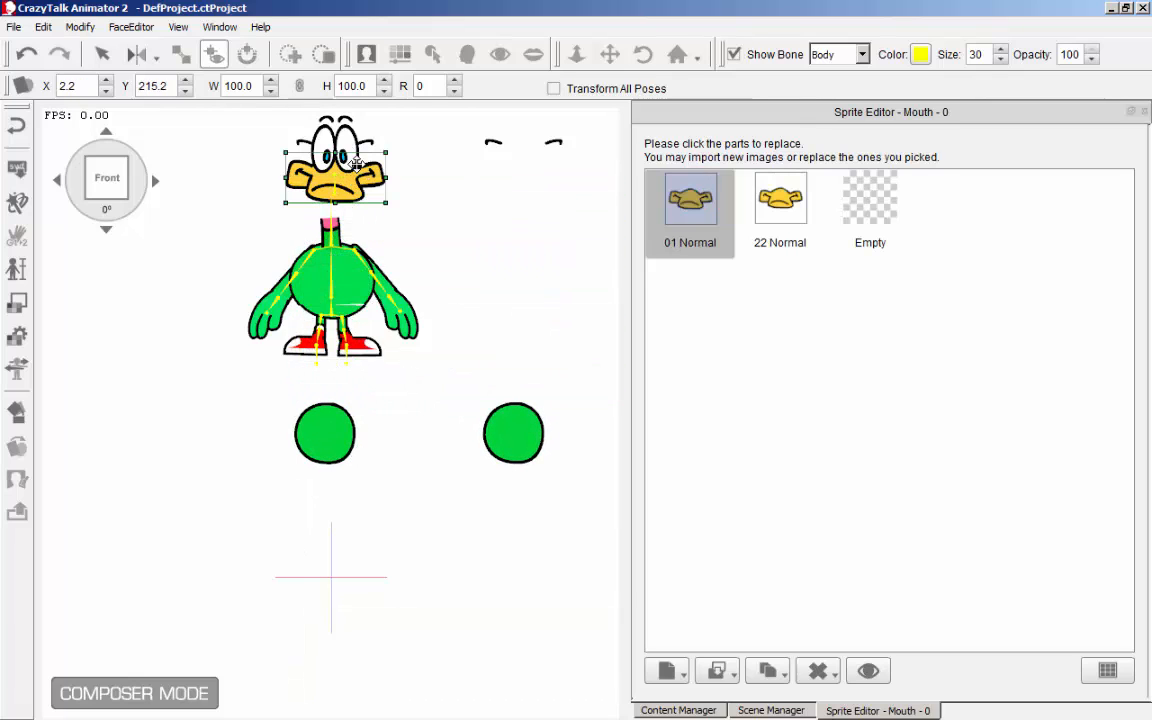
left_click(325, 143)
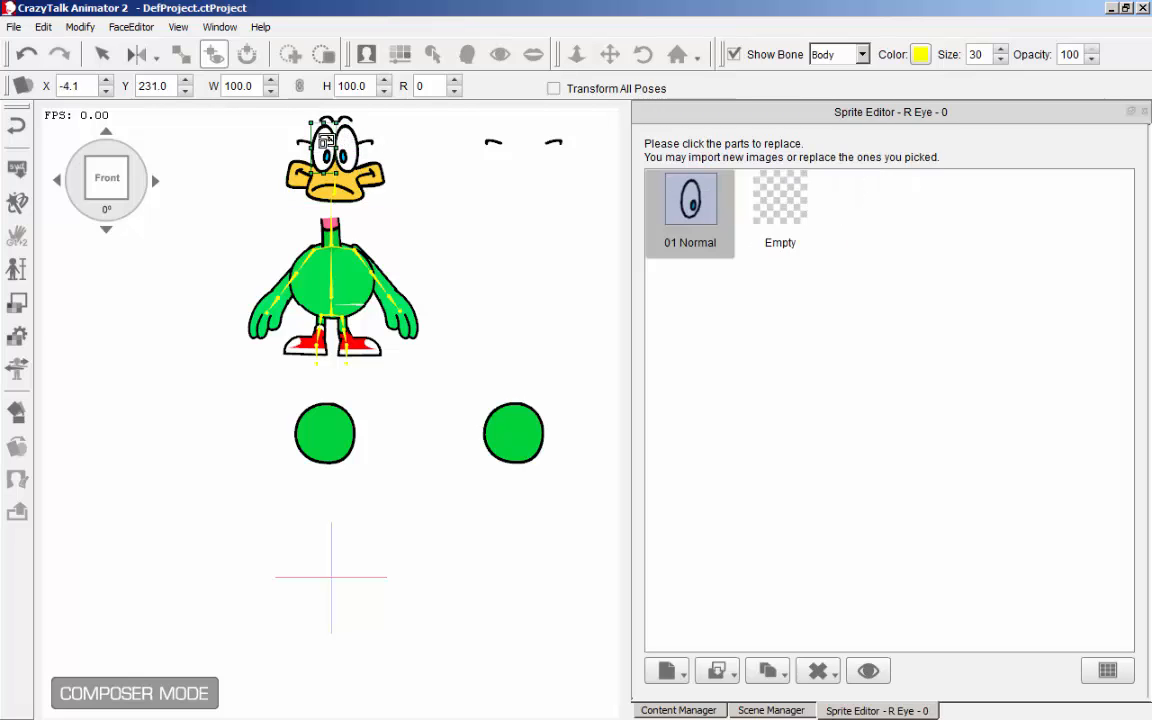
- Move the left ear sprite down to about X 221.8, Y 93.9 and the right ear sprite sideways off the head, and select both brows
left_click(410, 140)
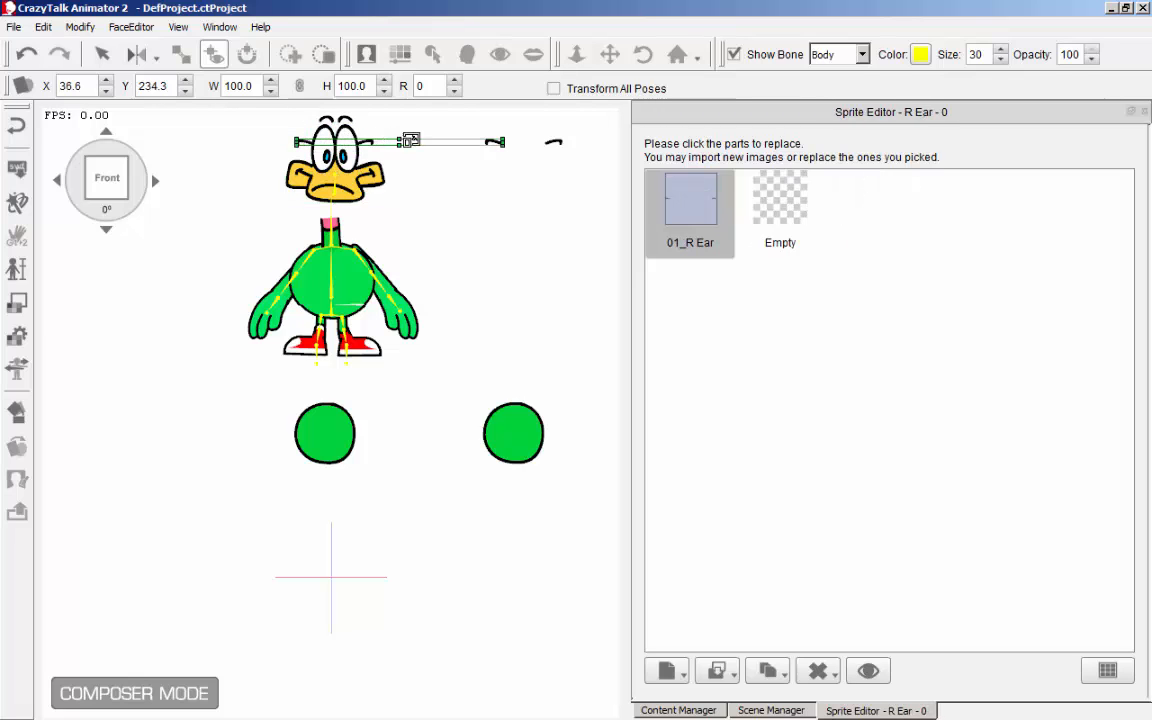
left_click(555, 146)
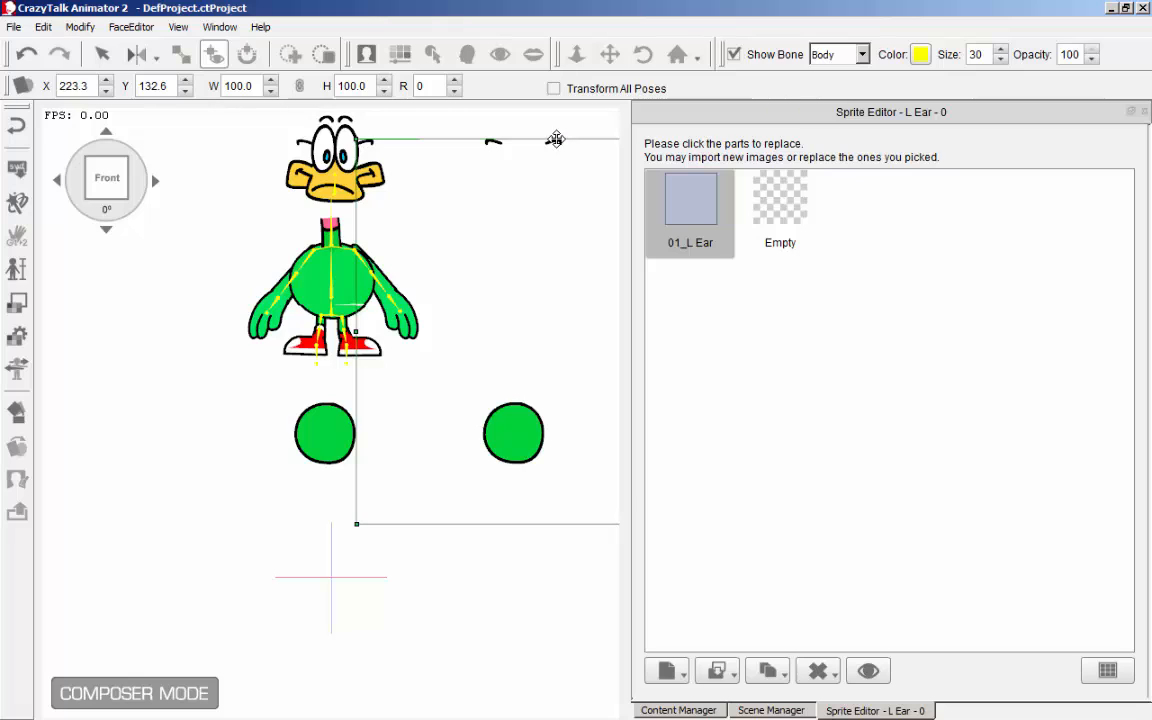
left_click_drag(554, 141, 551, 215)
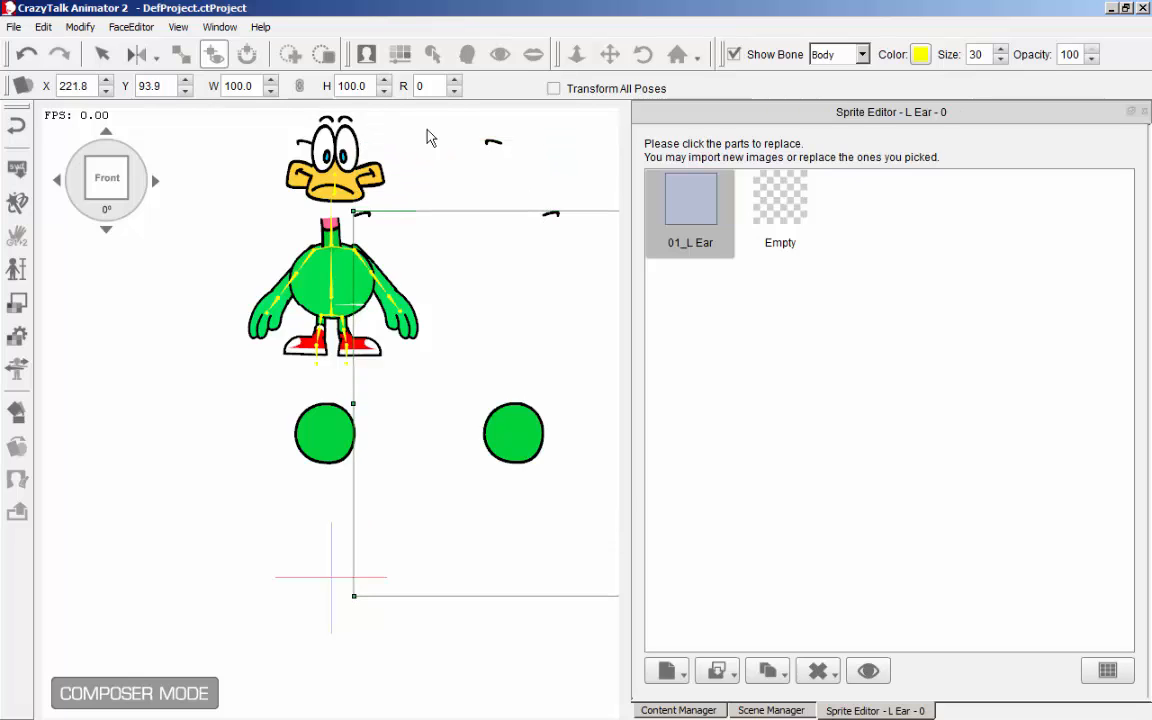
left_click(494, 145)
left_click_drag(494, 145, 393, 156)
left_click(348, 121)
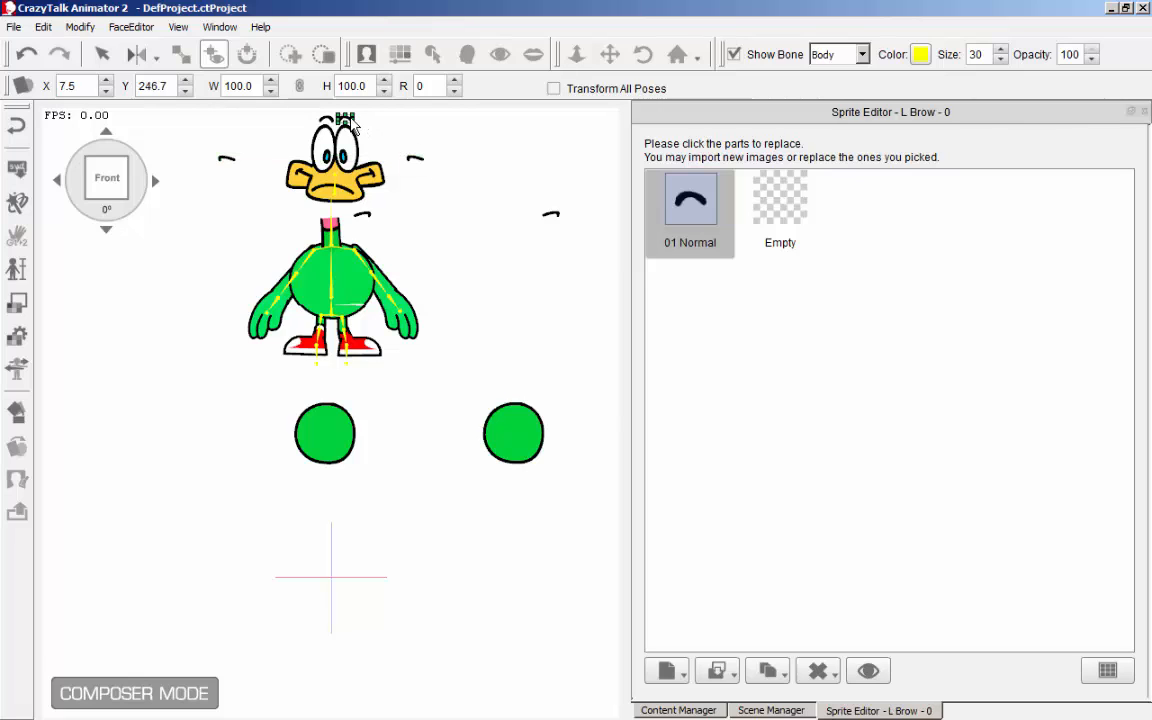
left_click(324, 119)
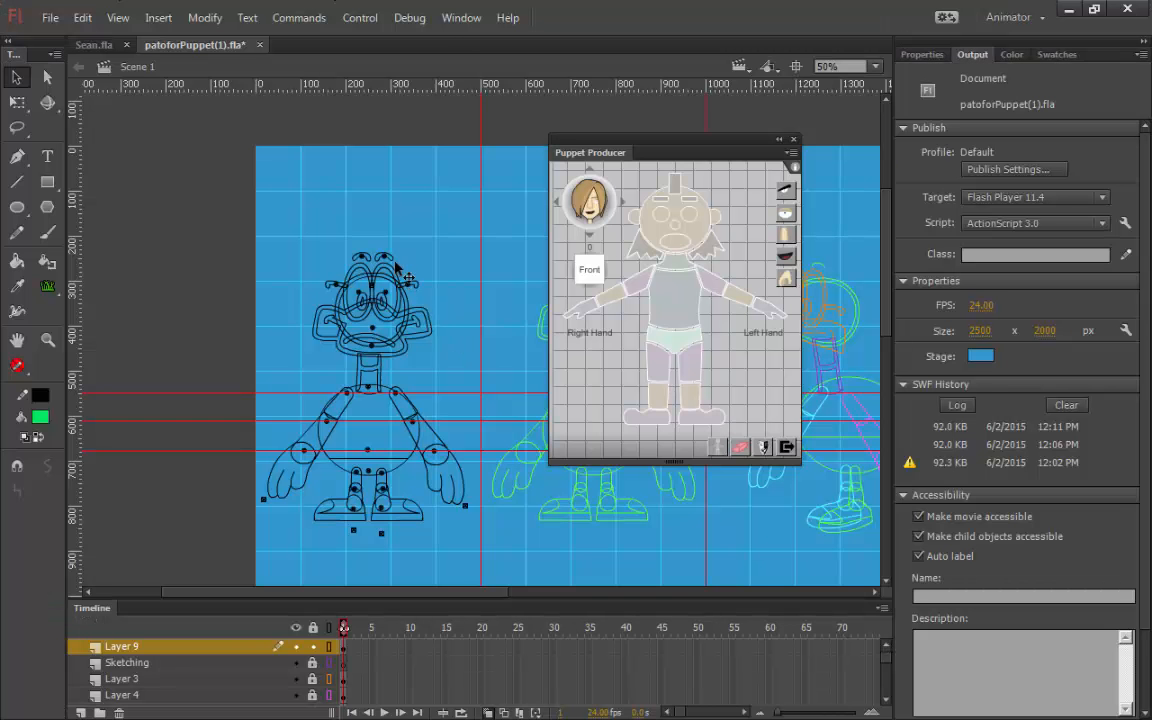
- Switch back to Flash and open the left eyebrow symbol and its nested Normal clip to examine the shape inside
double_click(397, 263)
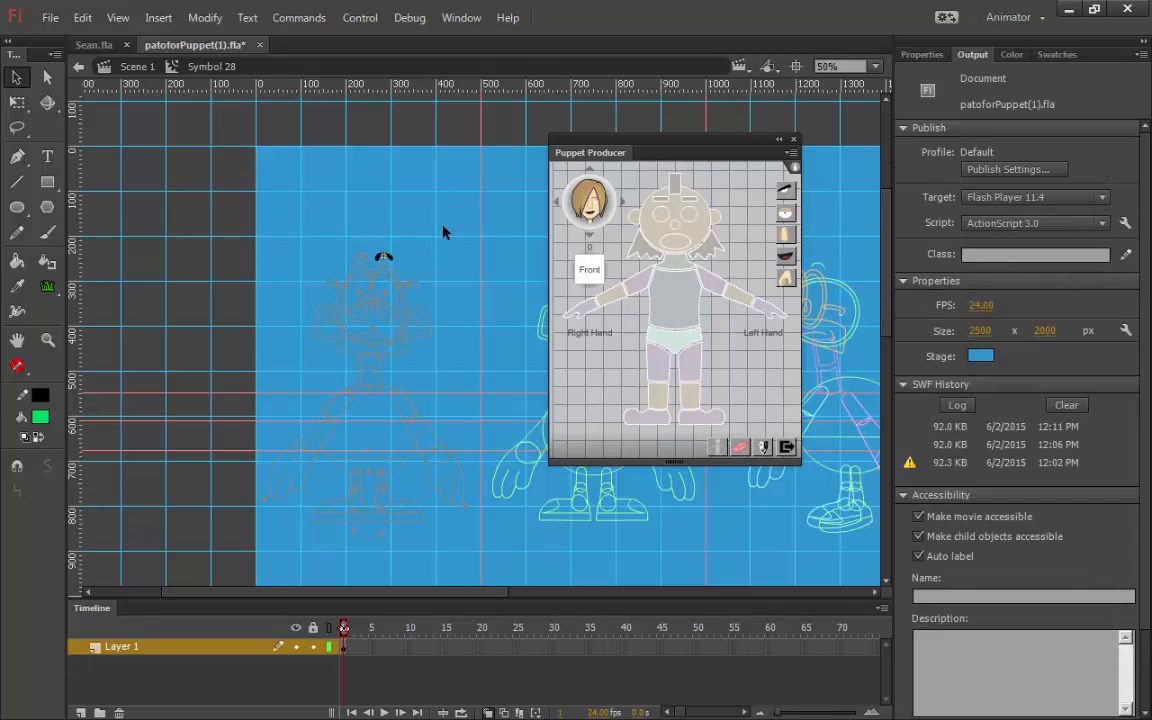
double_click(441, 231)
double_click(396, 259)
left_click(396, 259)
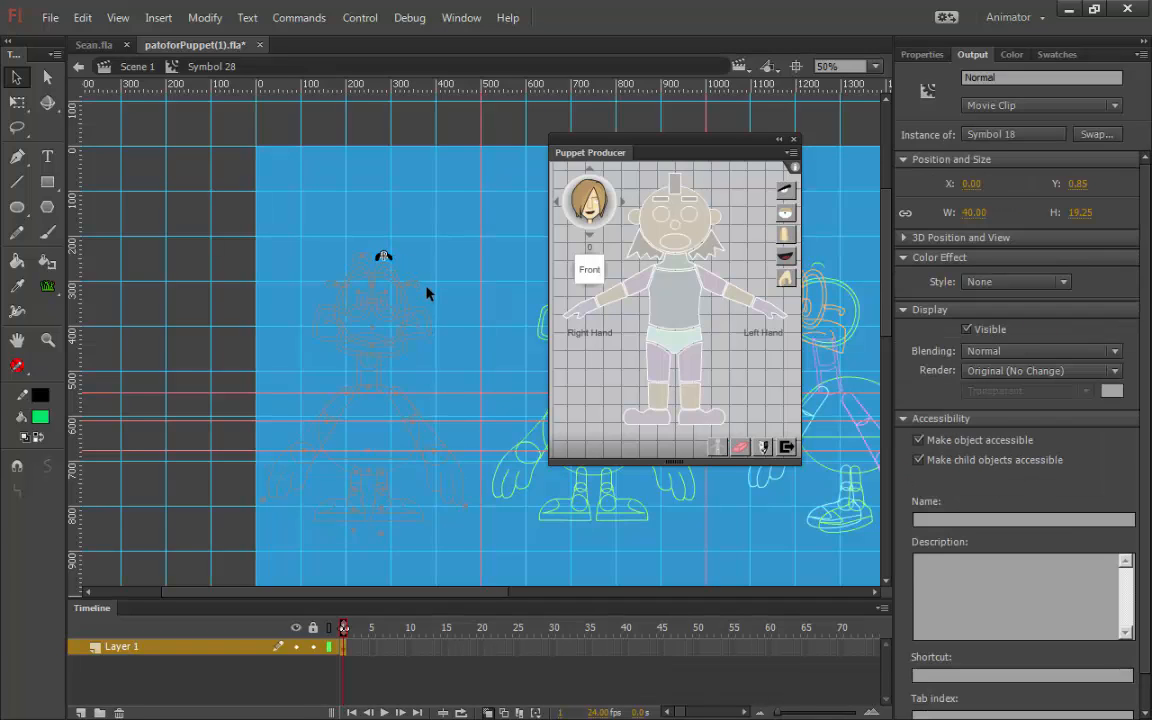
double_click(394, 258)
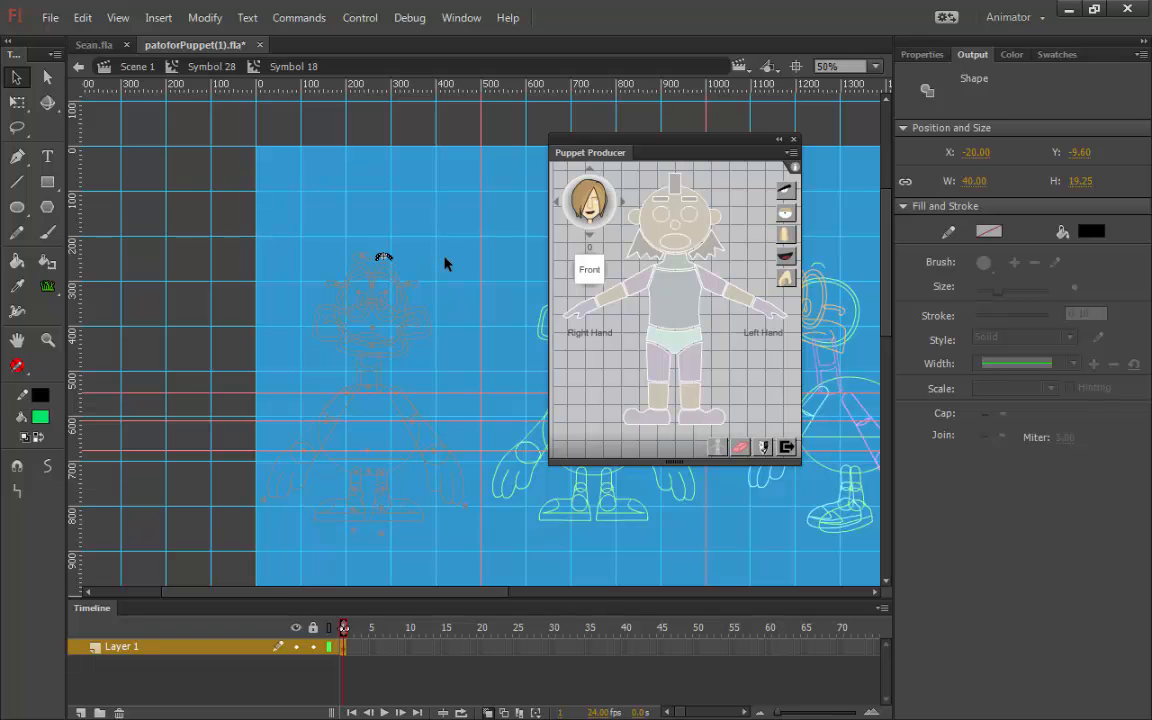
- Leave the left eyebrow's nested symbols and return to the main scene
double_click(443, 257)
double_click(435, 255)
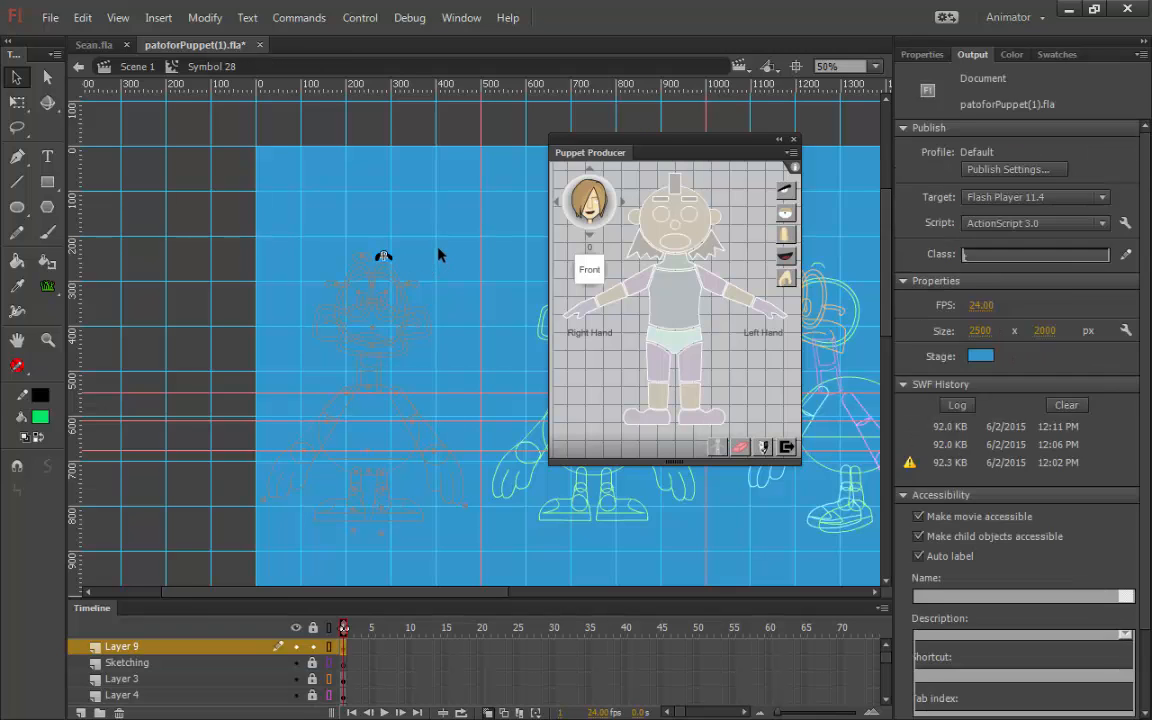
left_click(405, 272)
key("ctrl+equal")
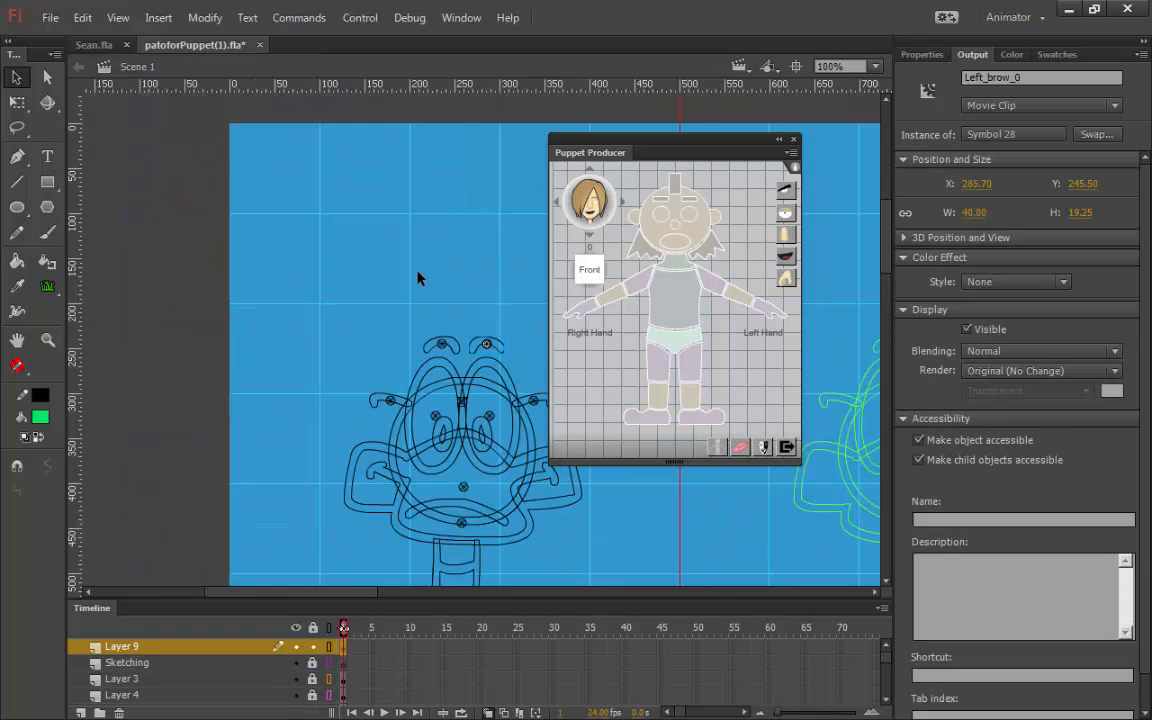
- Open the right eyebrow symbol, break its group apart to the nested Normal clip, check the shape inside, and return to the main scene
key("ctrl+equal")
left_click(425, 340)
double_click(425, 340)
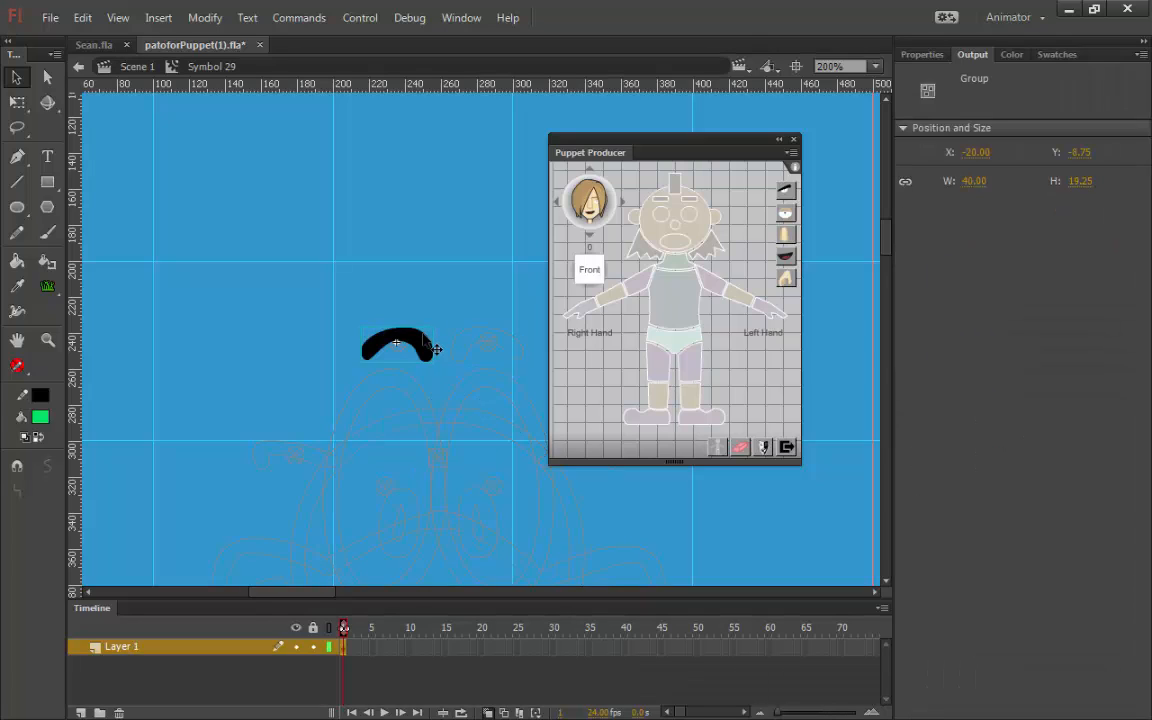
left_click(433, 351)
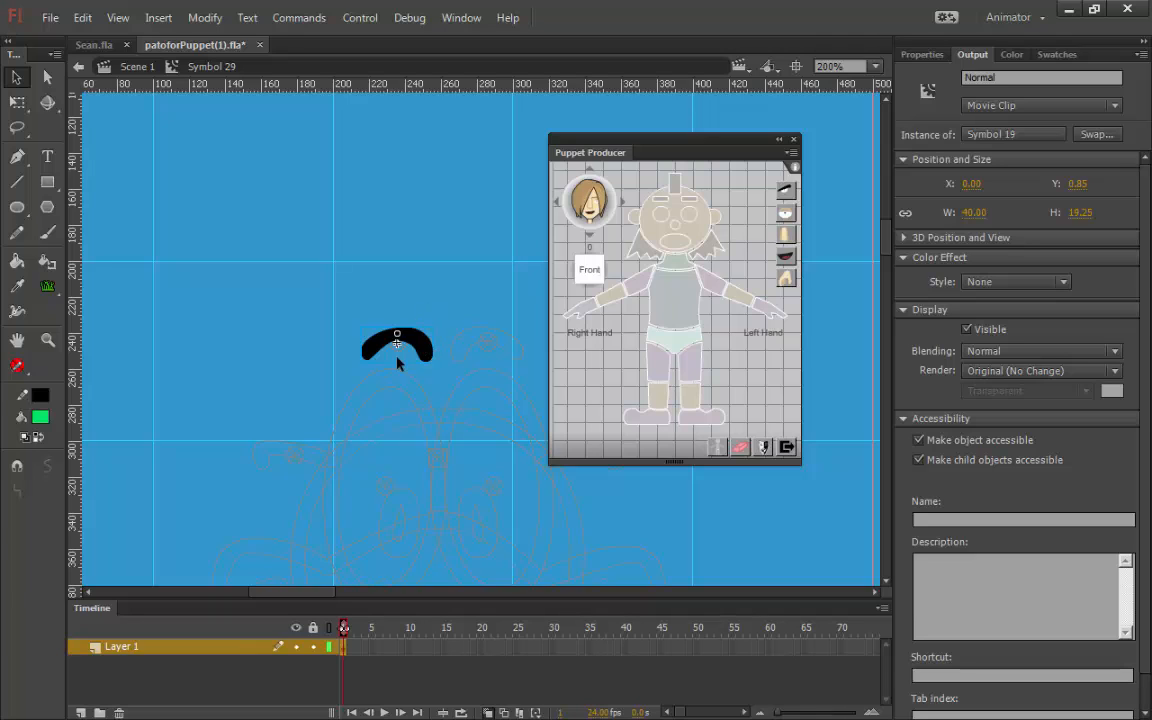
double_click(432, 348)
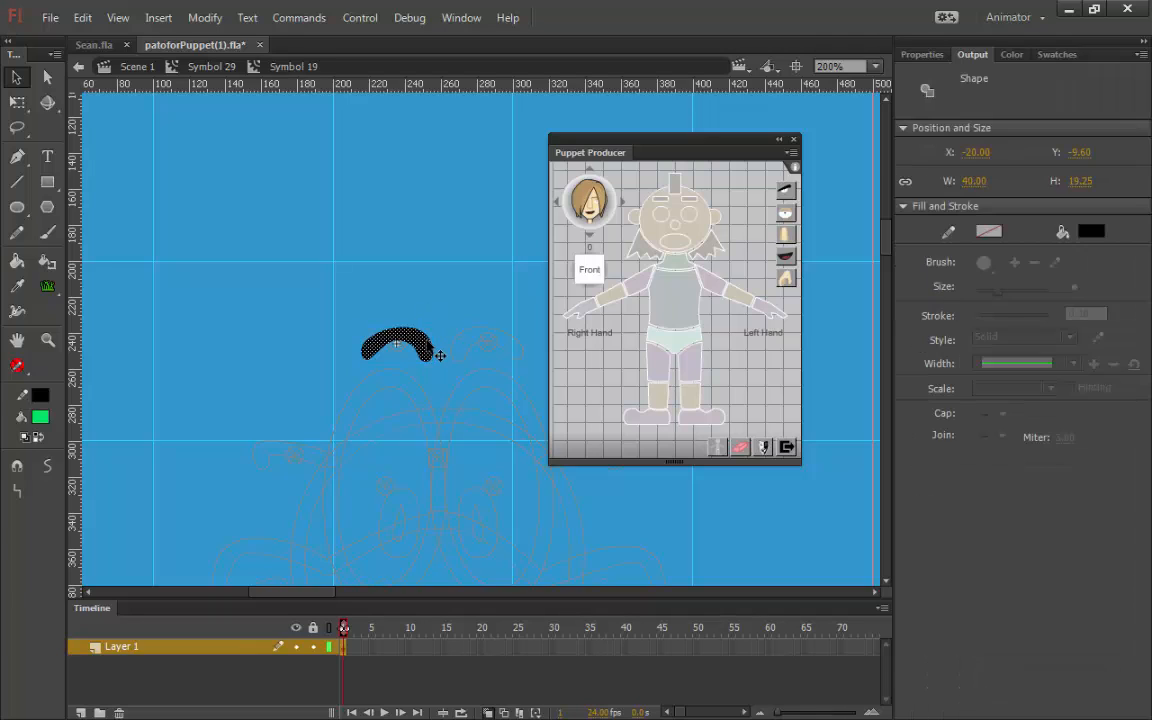
double_click(442, 348)
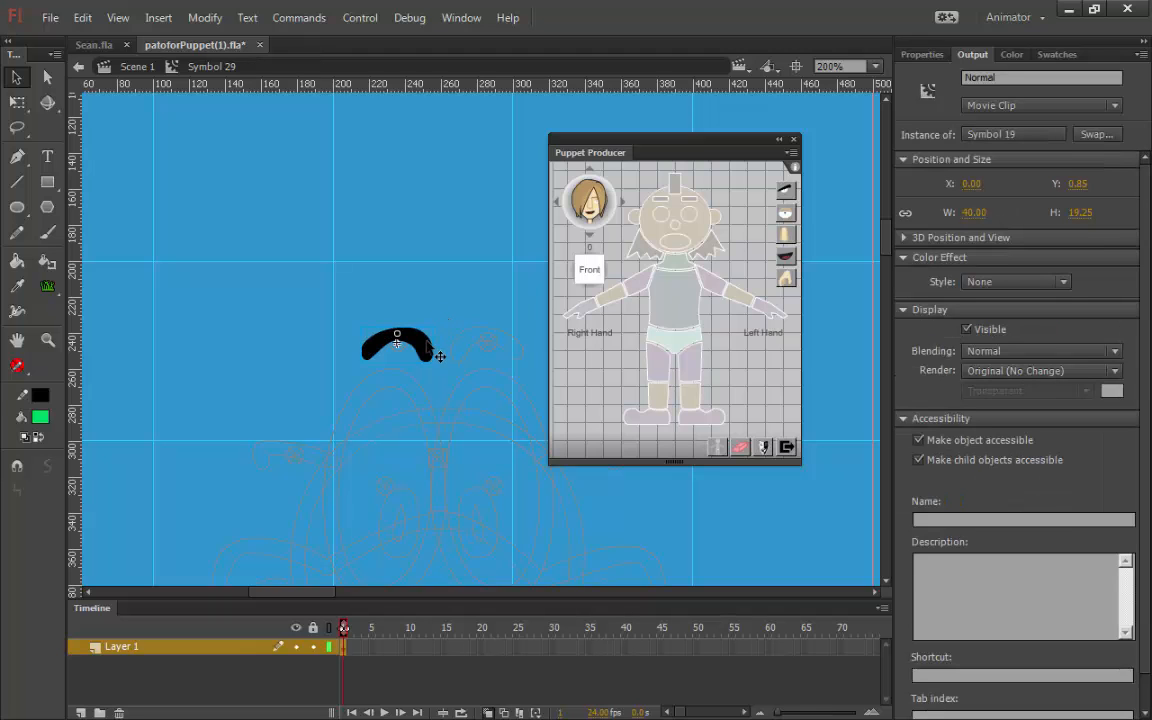
double_click(440, 345)
left_click(436, 350)
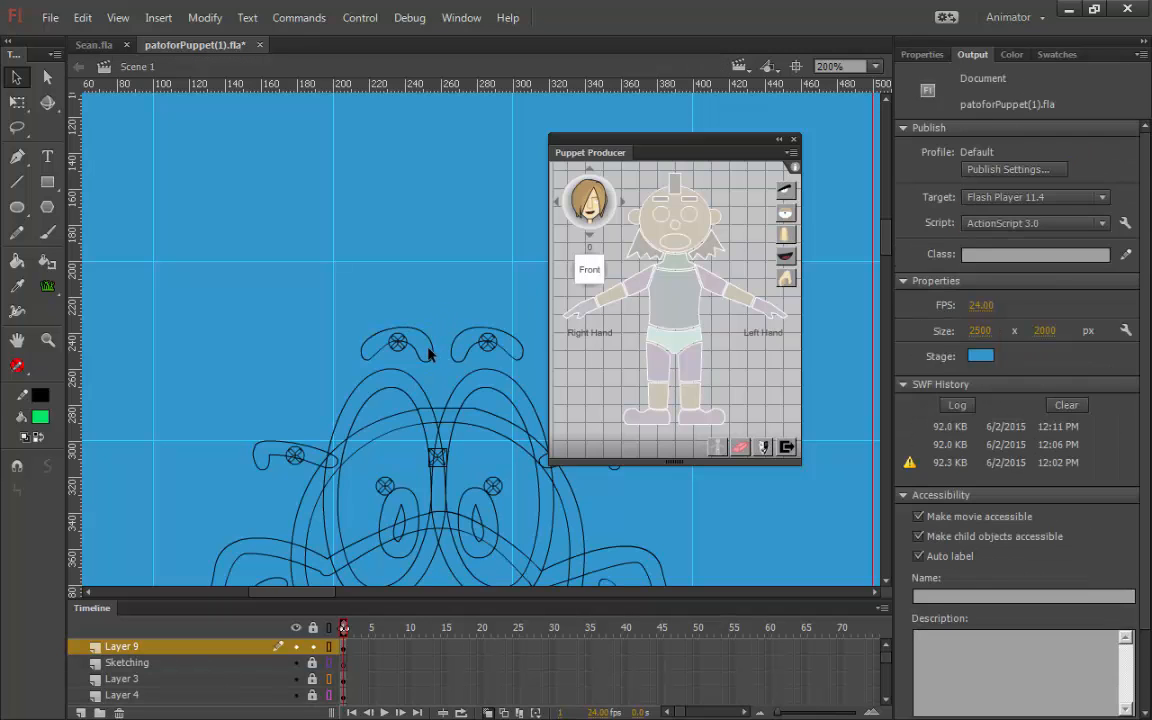
left_click(432, 348)
- Open the left ear symbol, break its group and nested Left_ear_0 clip apart into a plain shape, and return to the main scene
left_click_drag(424, 373, 355, 288)
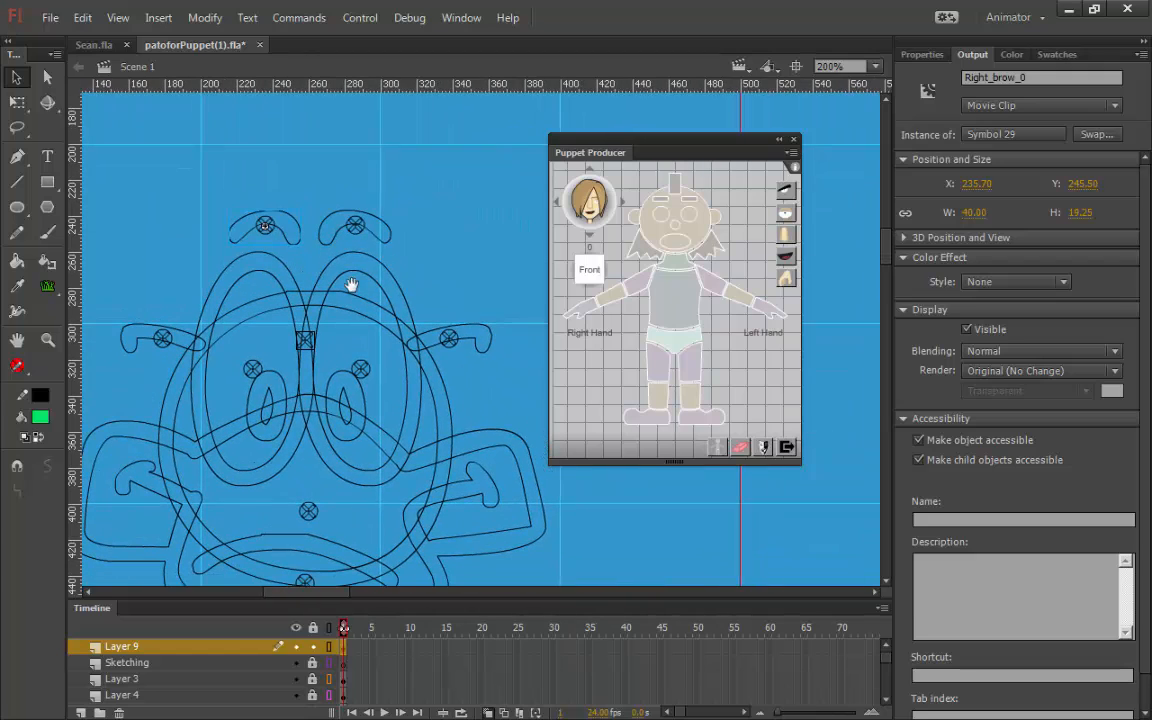
left_click(494, 347)
double_click(494, 347)
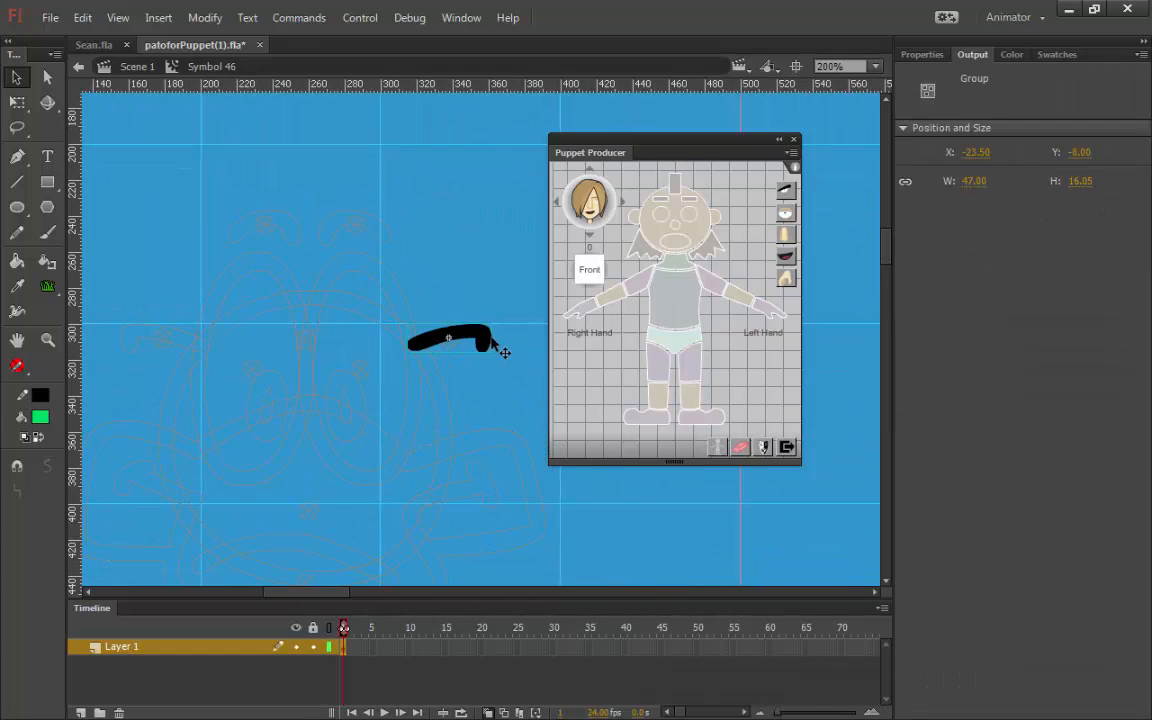
left_click(497, 349)
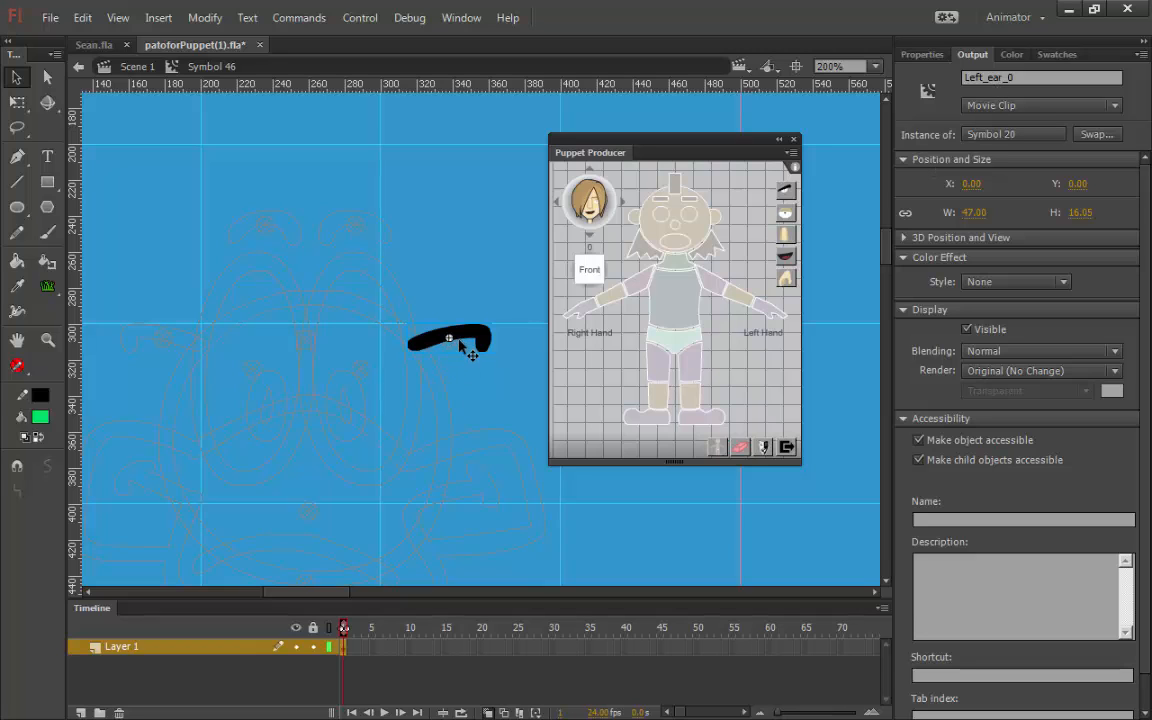
double_click(476, 391)
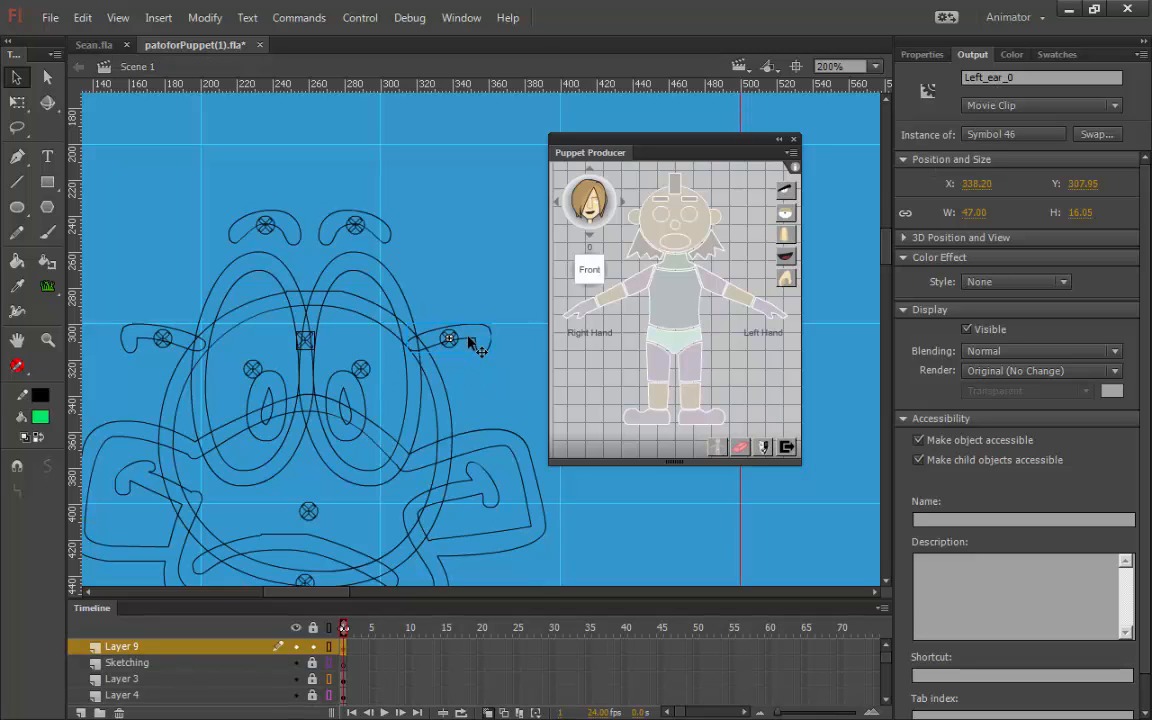
double_click(476, 345)
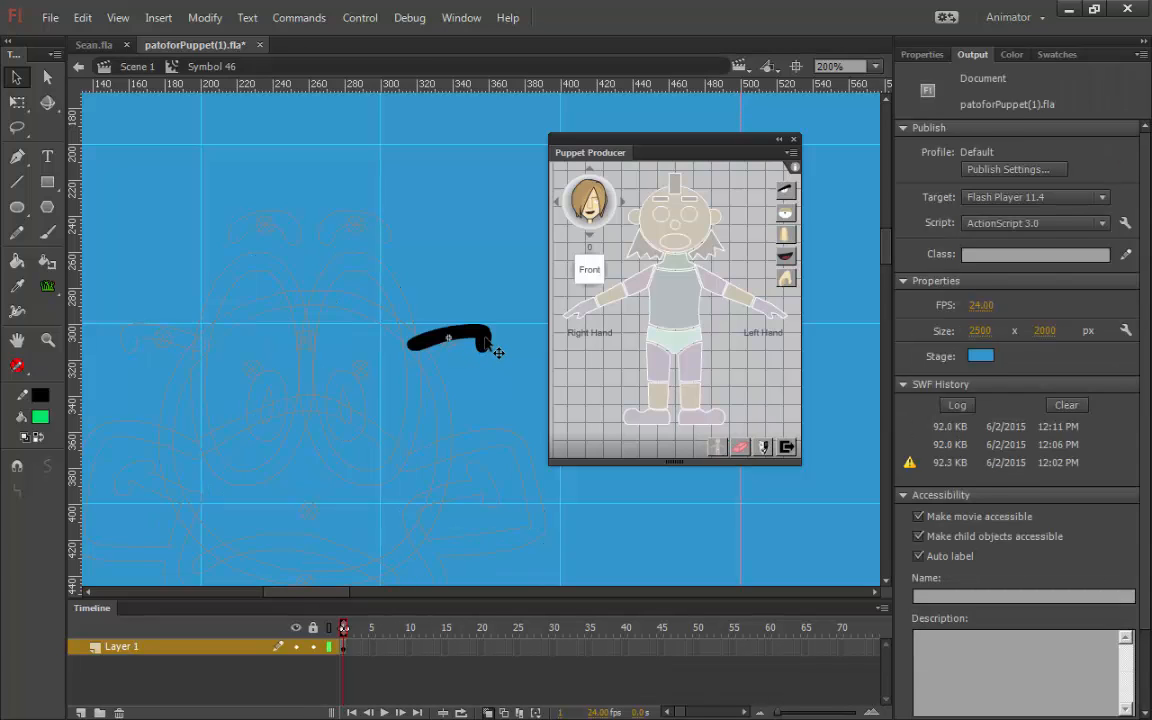
left_click(985, 78)
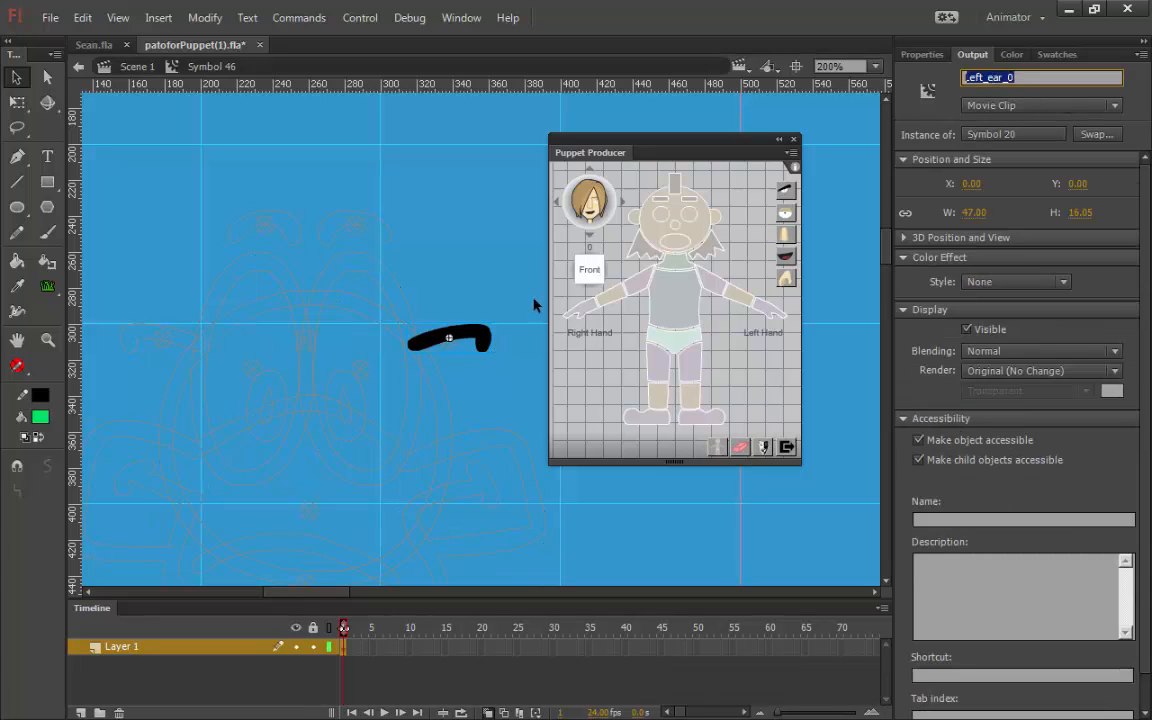
left_click(484, 344)
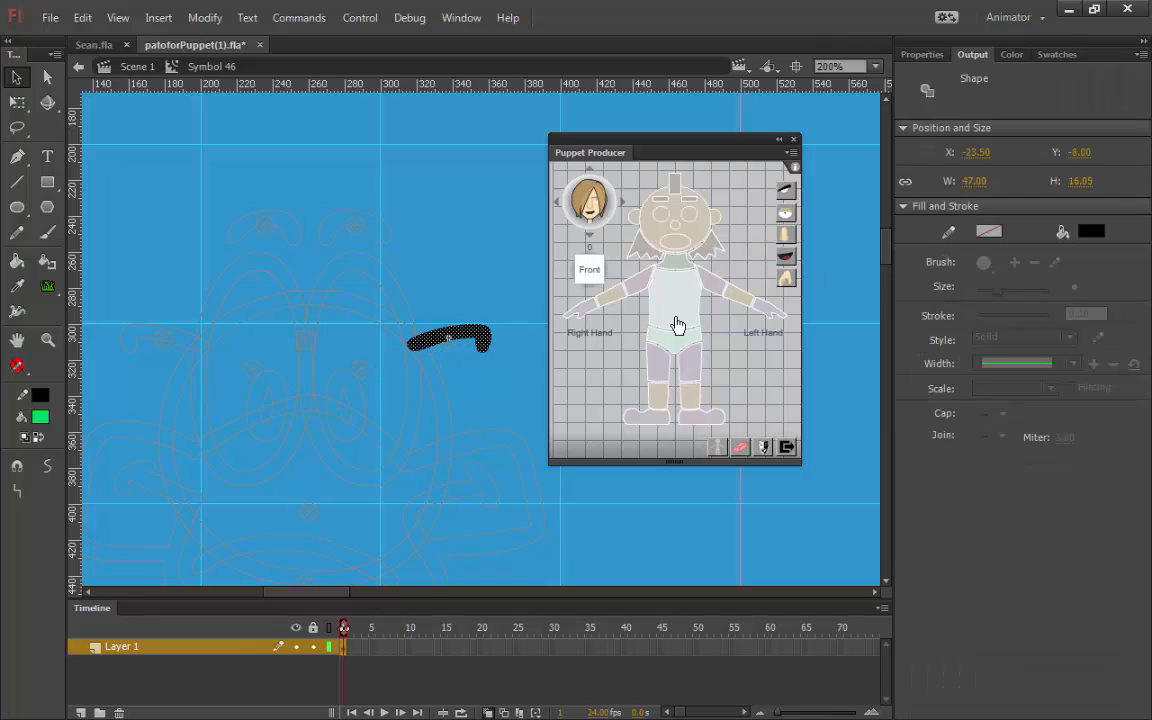
double_click(502, 374)
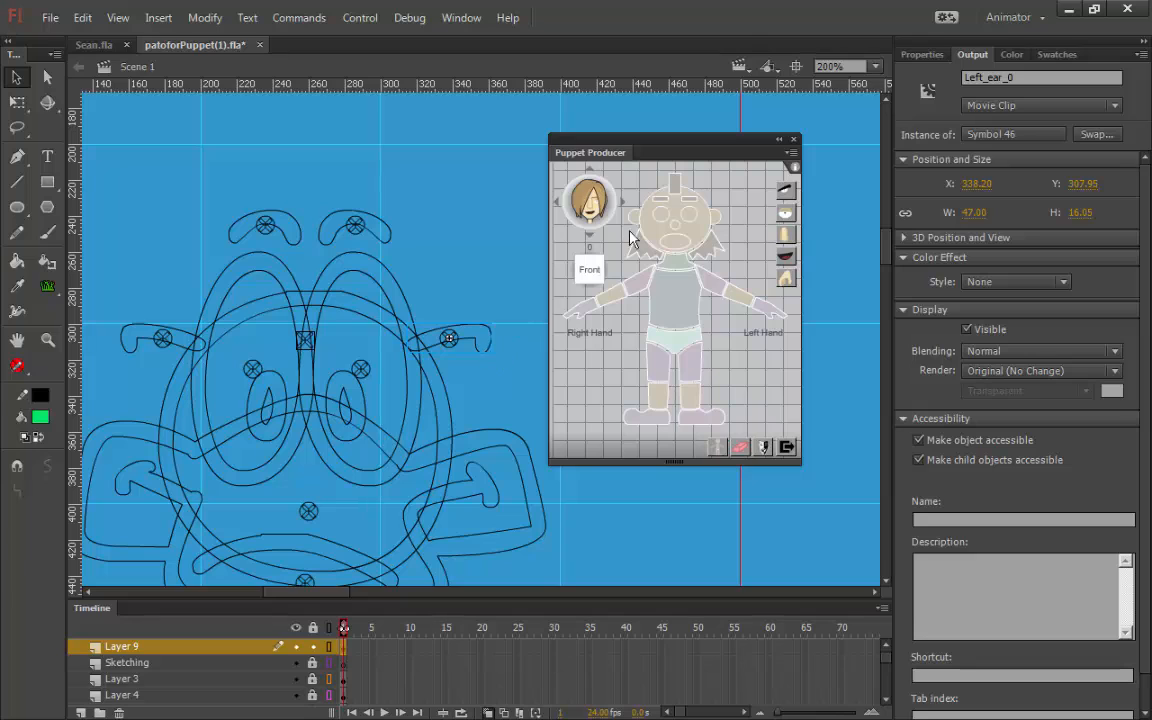
- Open the right ear symbol, break its group and nested Right_ear_0 clip apart into a plain shape, and return to the main scene
double_click(180, 338)
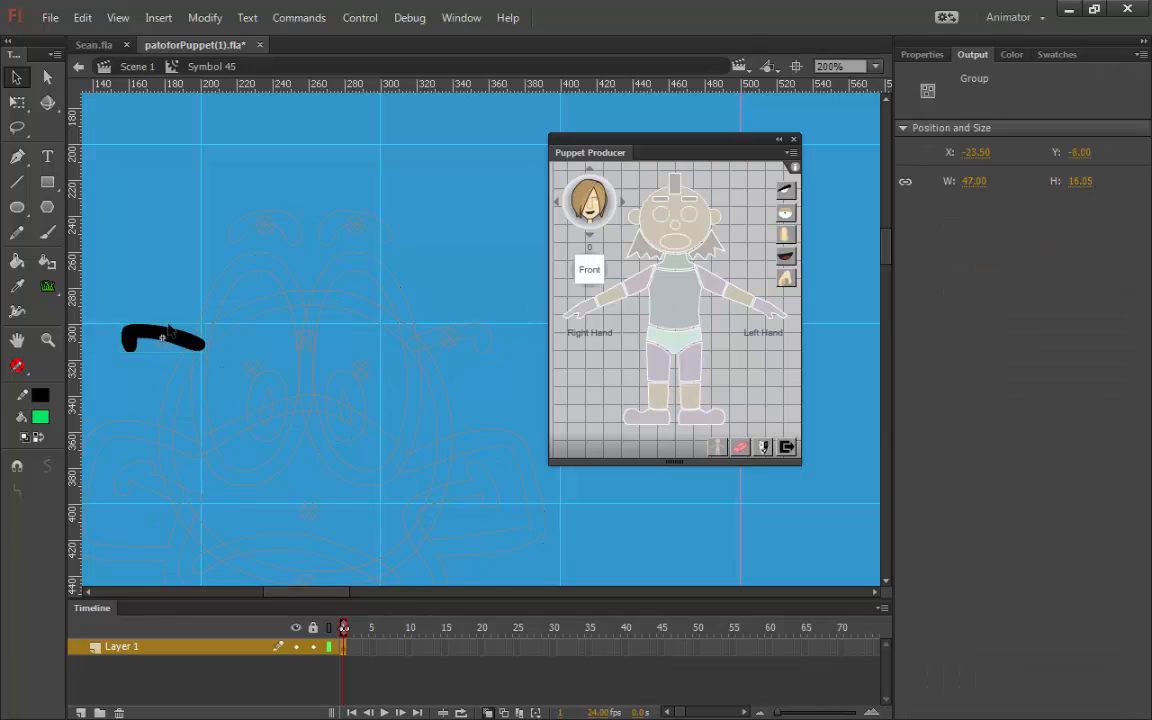
left_click(189, 349)
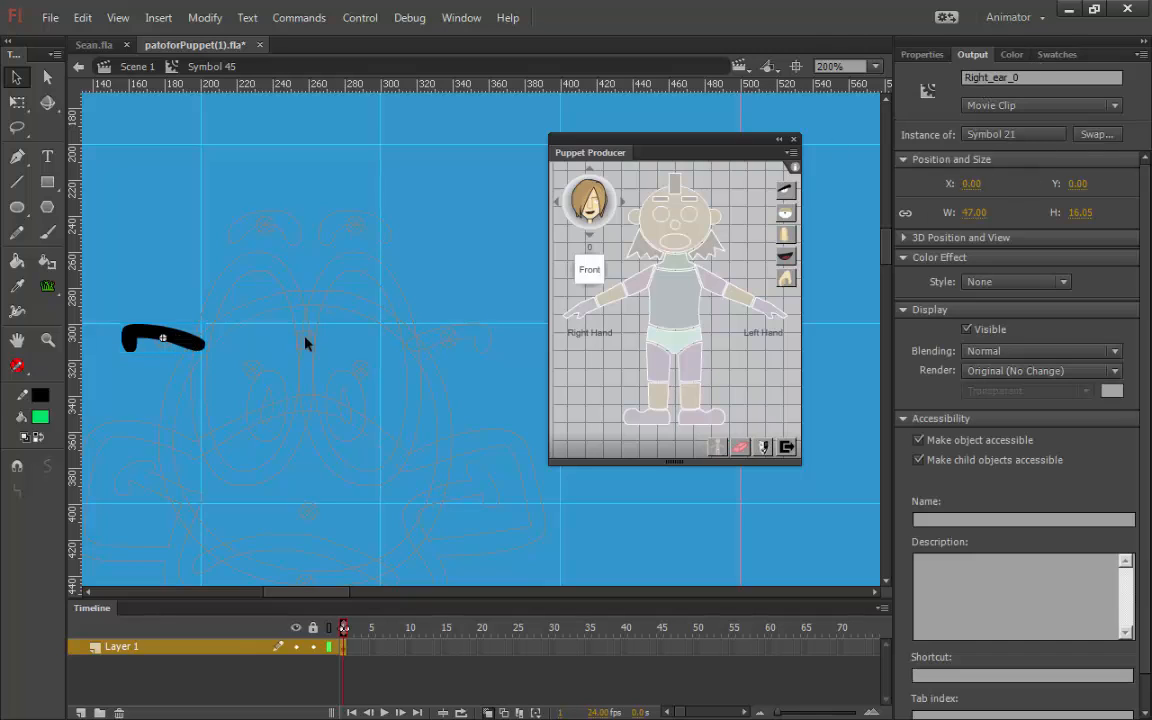
left_click(172, 316)
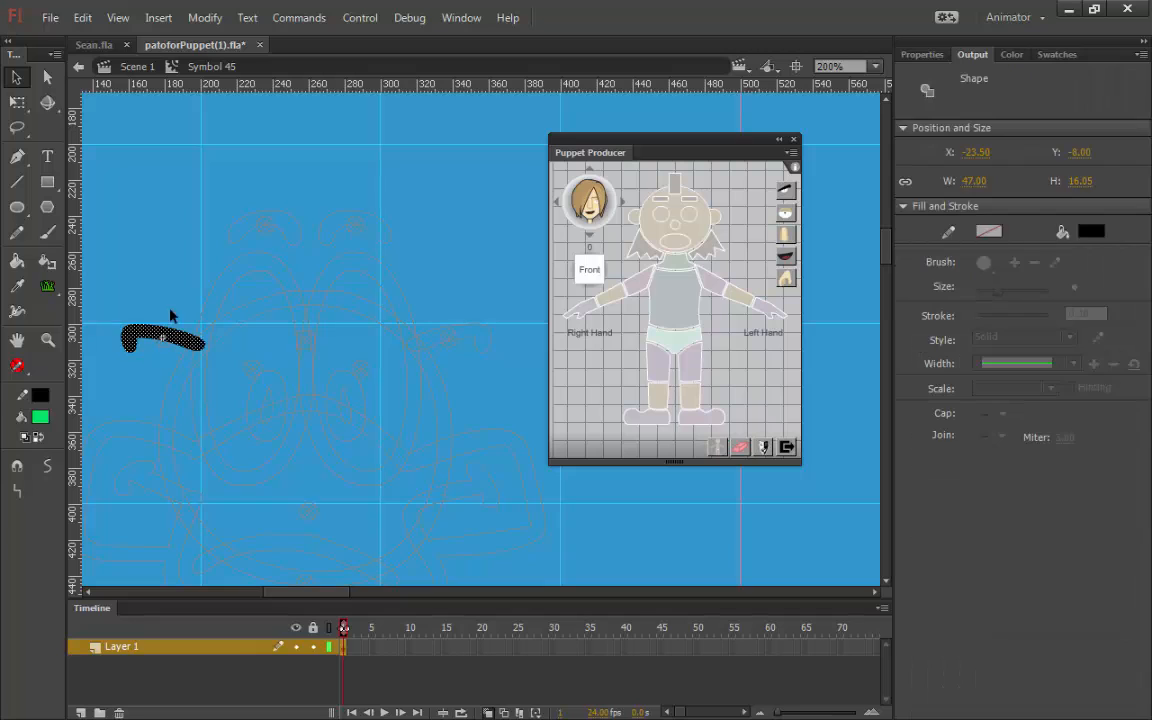
double_click(174, 306)
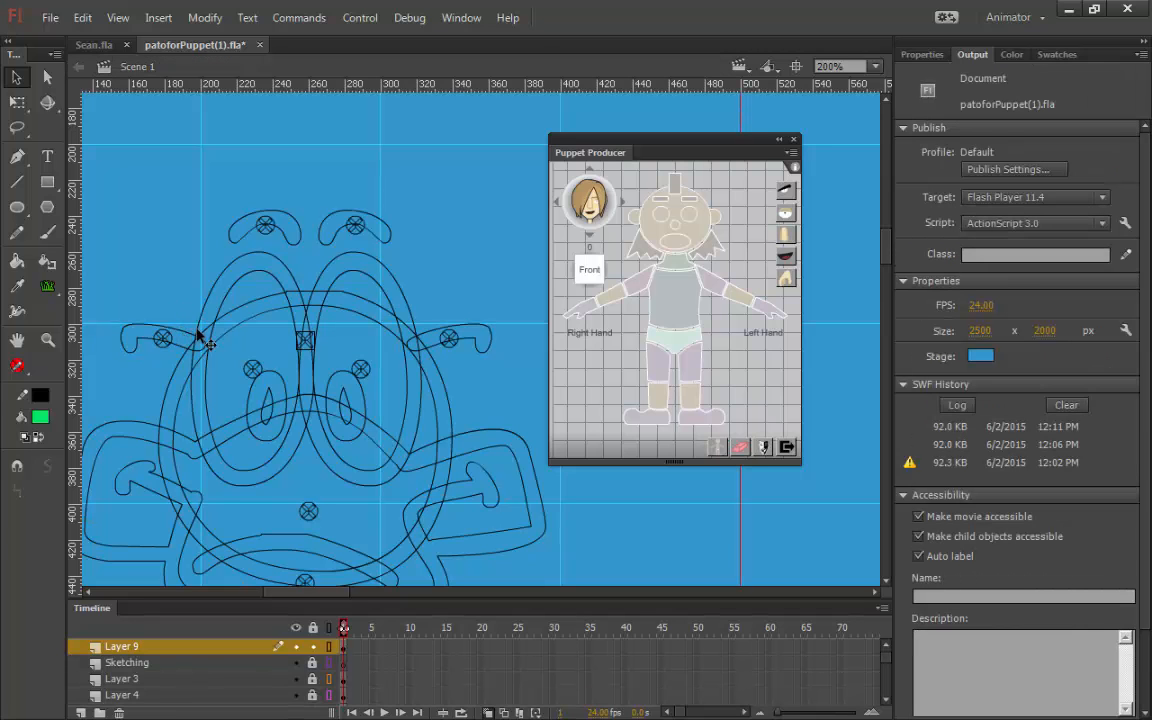
- Open the face symbol to examine the group inside it, and return to the main scene
left_click(444, 389)
left_click(450, 386)
left_click(445, 384)
left_click(462, 390)
double_click(444, 391)
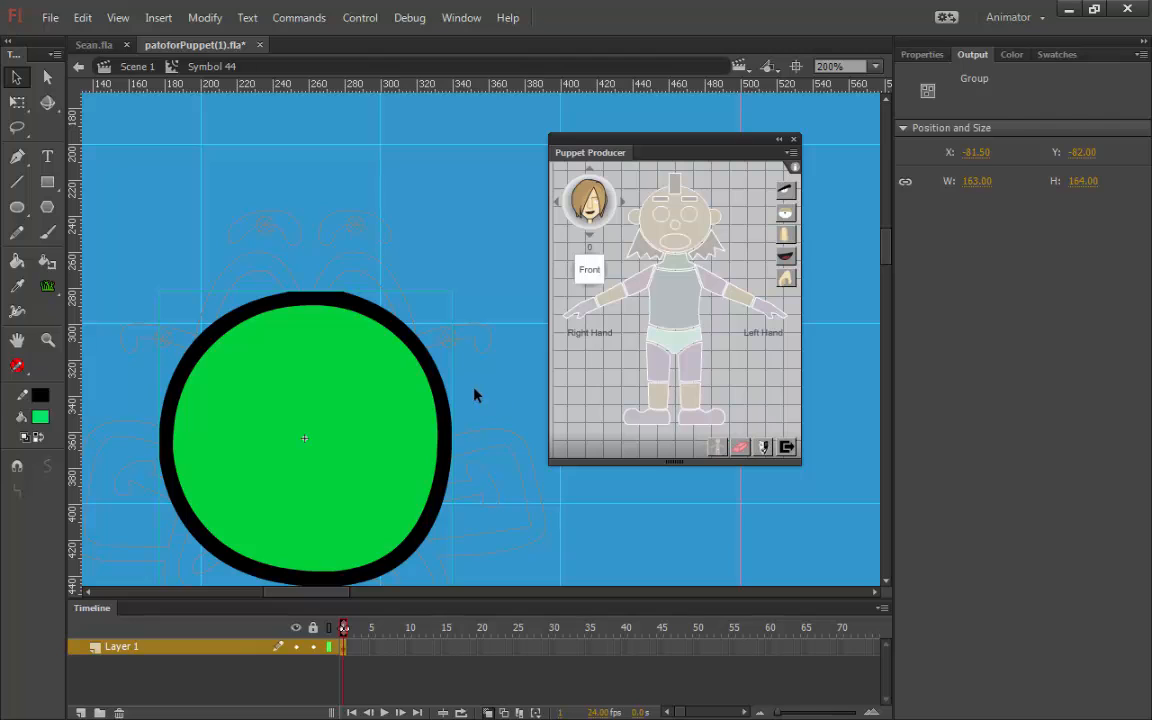
double_click(475, 395)
- Reopen the face symbol, break its group and nested Face_0 clip apart into plain shapes, and return to the main scene
left_click(456, 405)
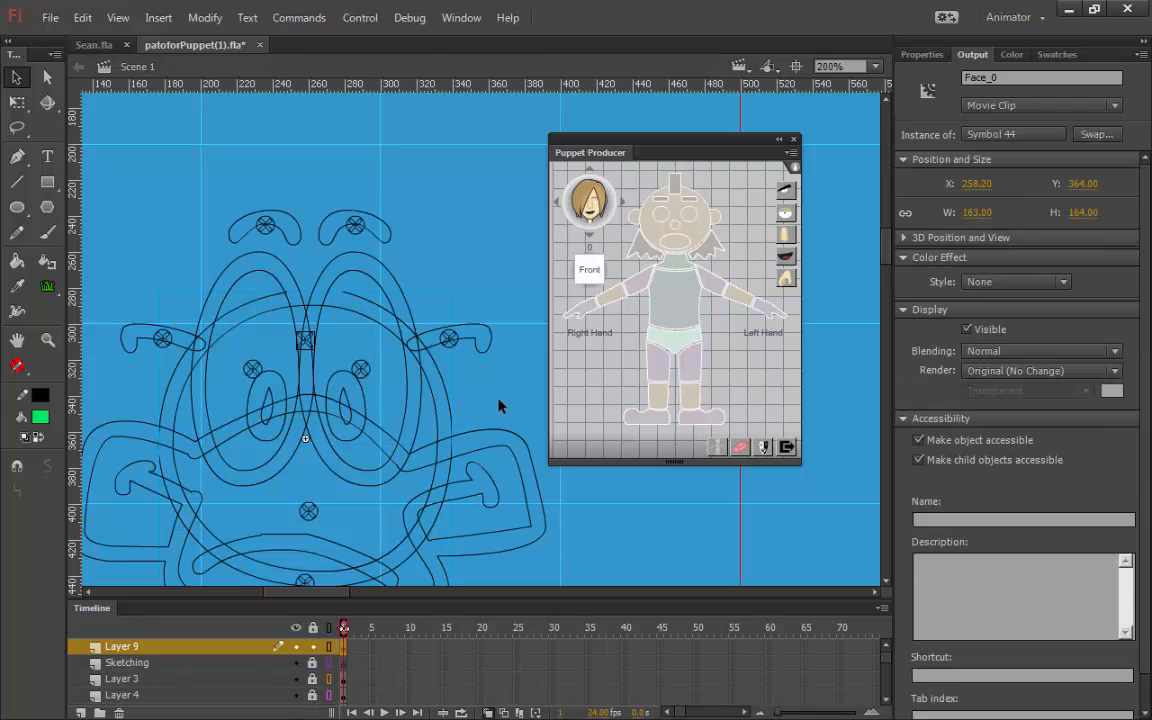
left_click(454, 405)
left_click(449, 405)
double_click(449, 406)
left_click(450, 406)
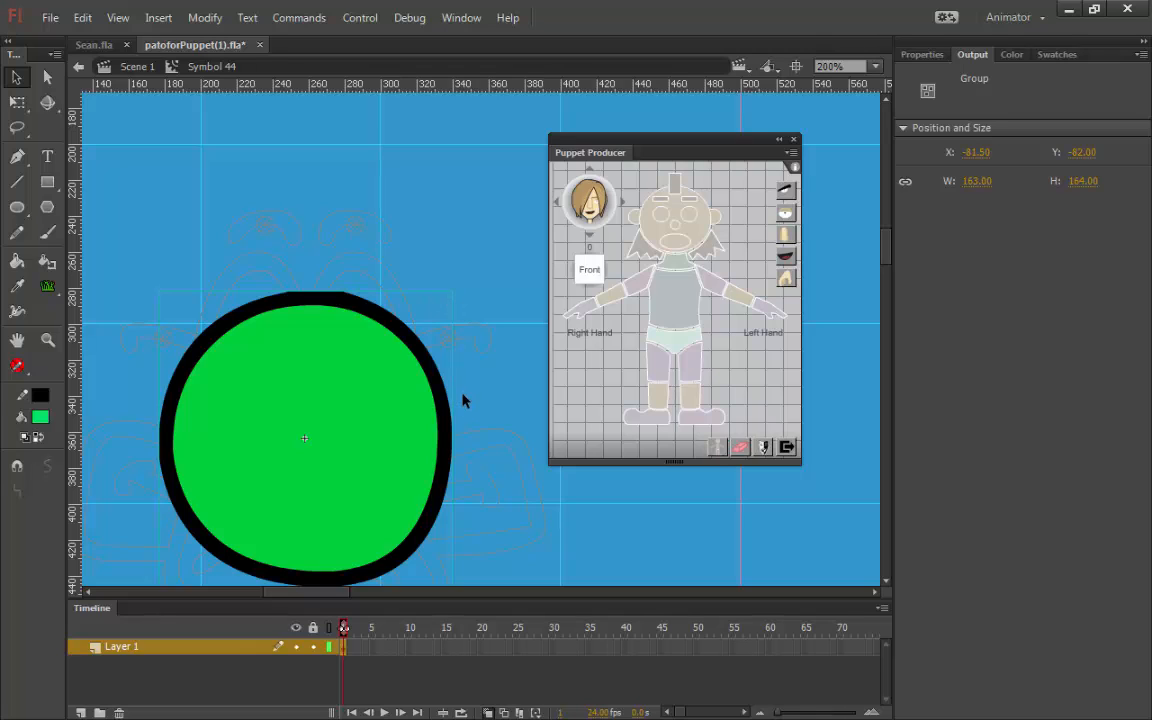
key("ctrl+b")
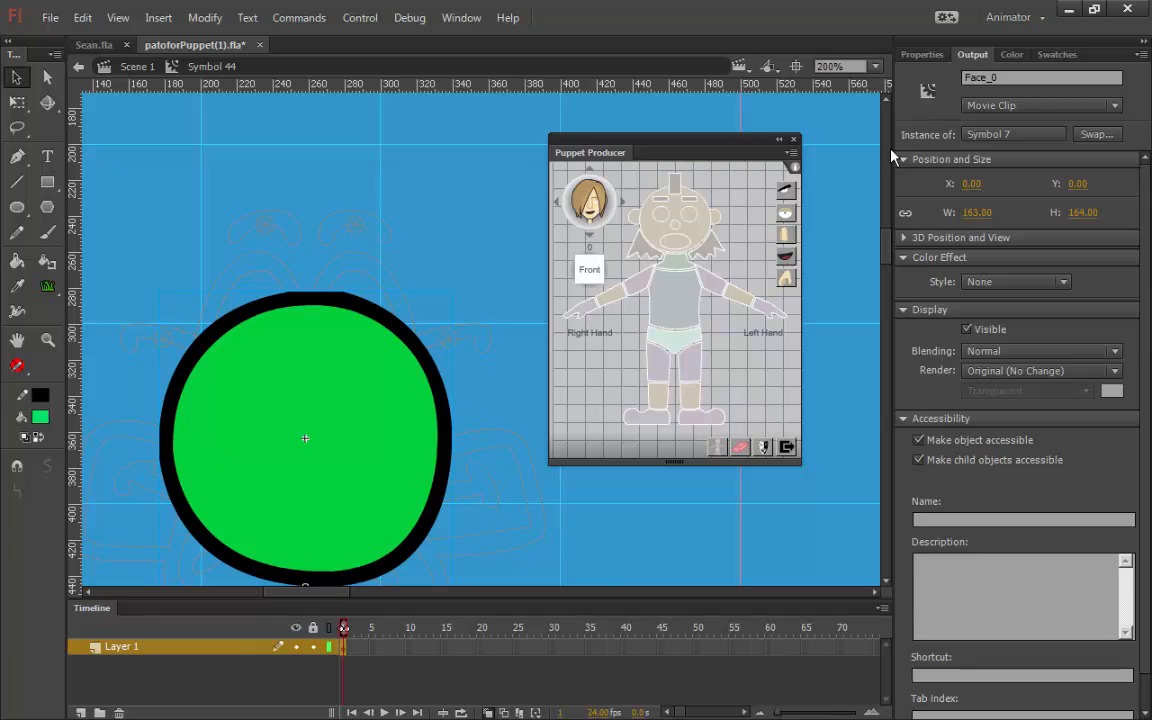
key("ctrl+b")
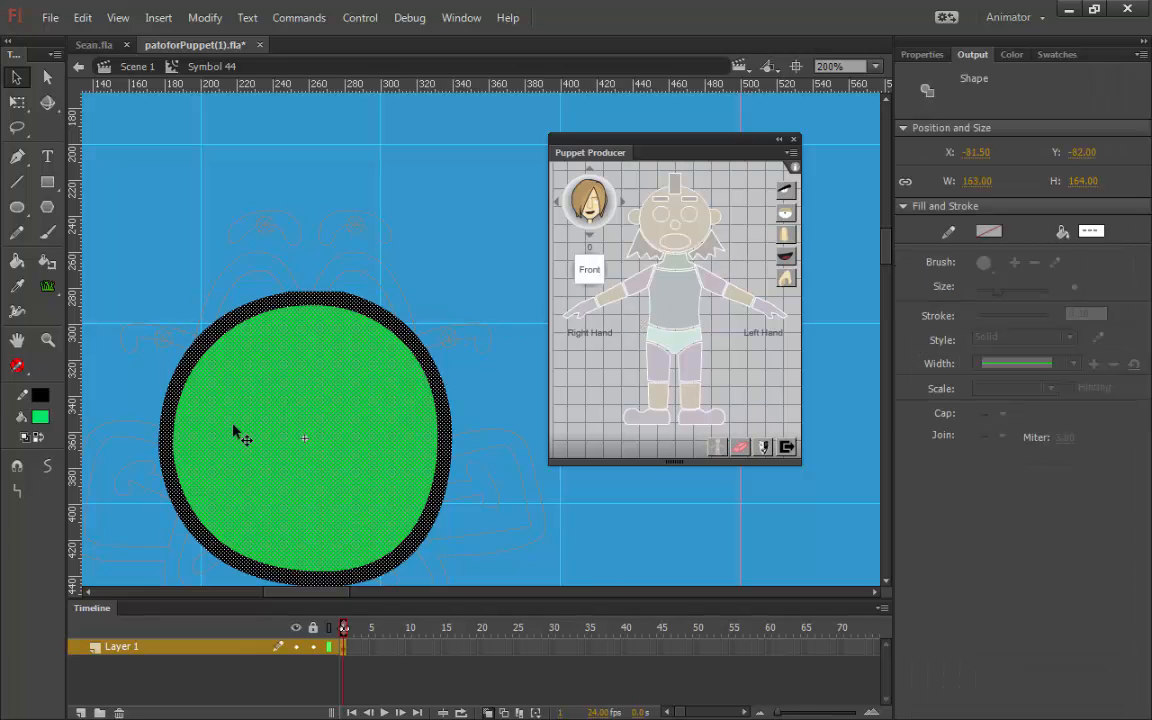
double_click(493, 385)
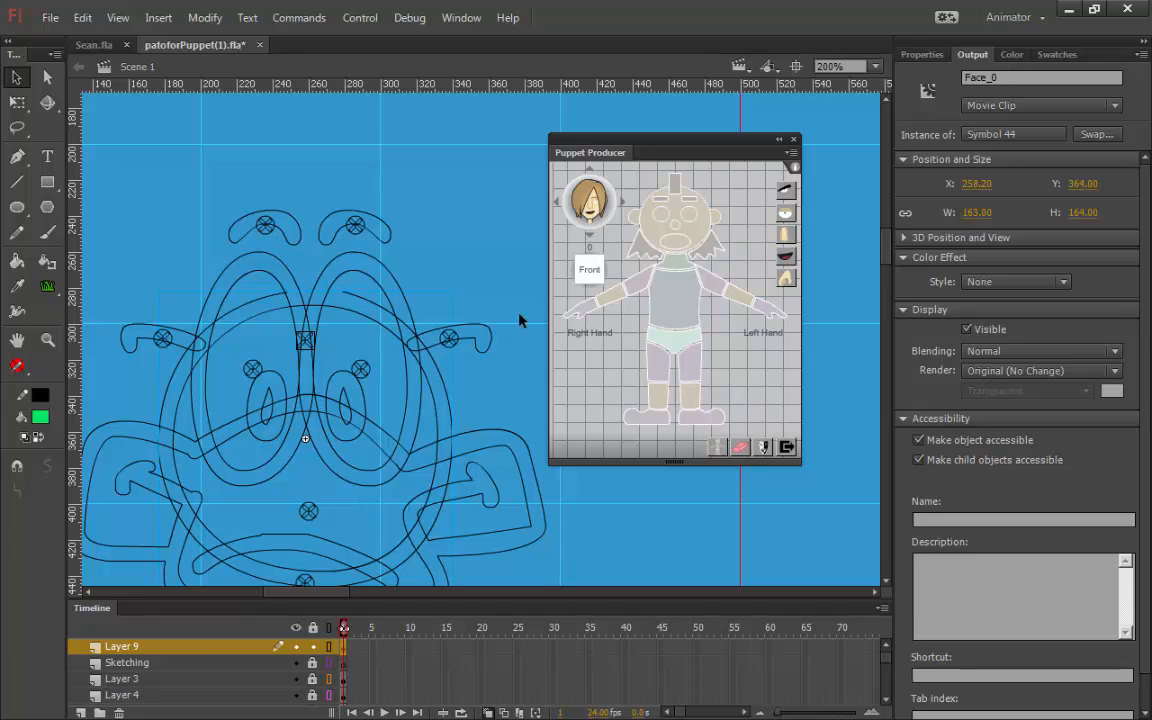
- Check the outline shape inside the face symbol and return to the main scene
double_click(437, 379)
left_click(440, 378)
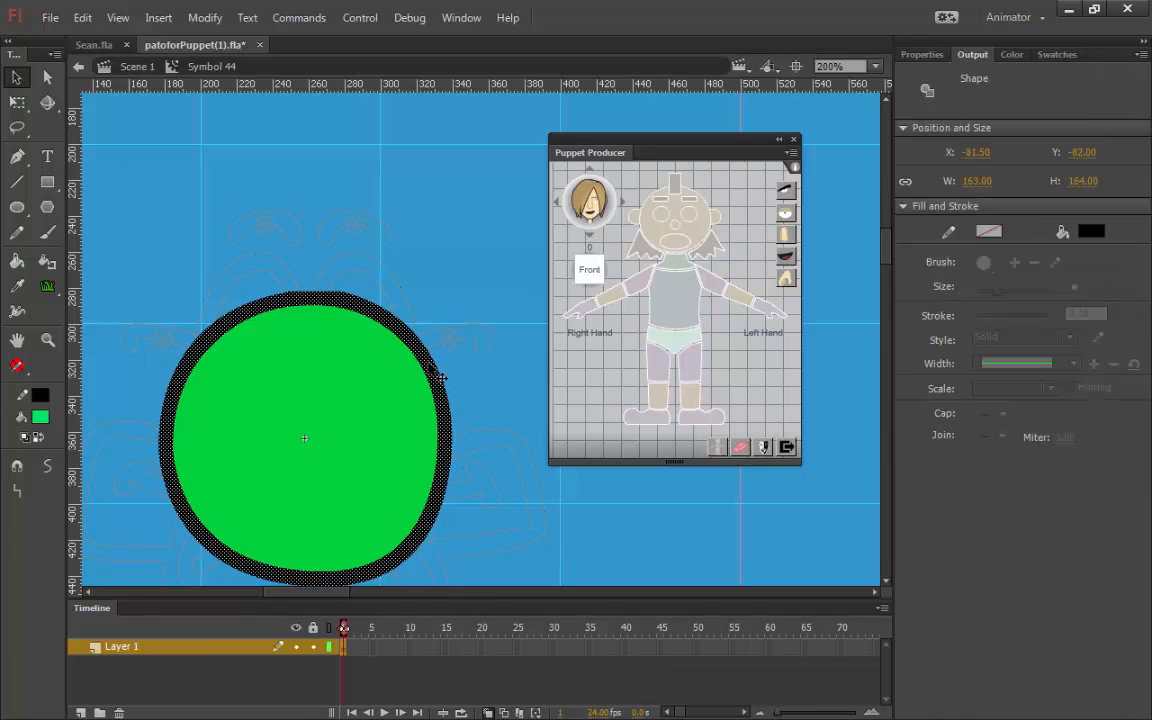
double_click(497, 390)
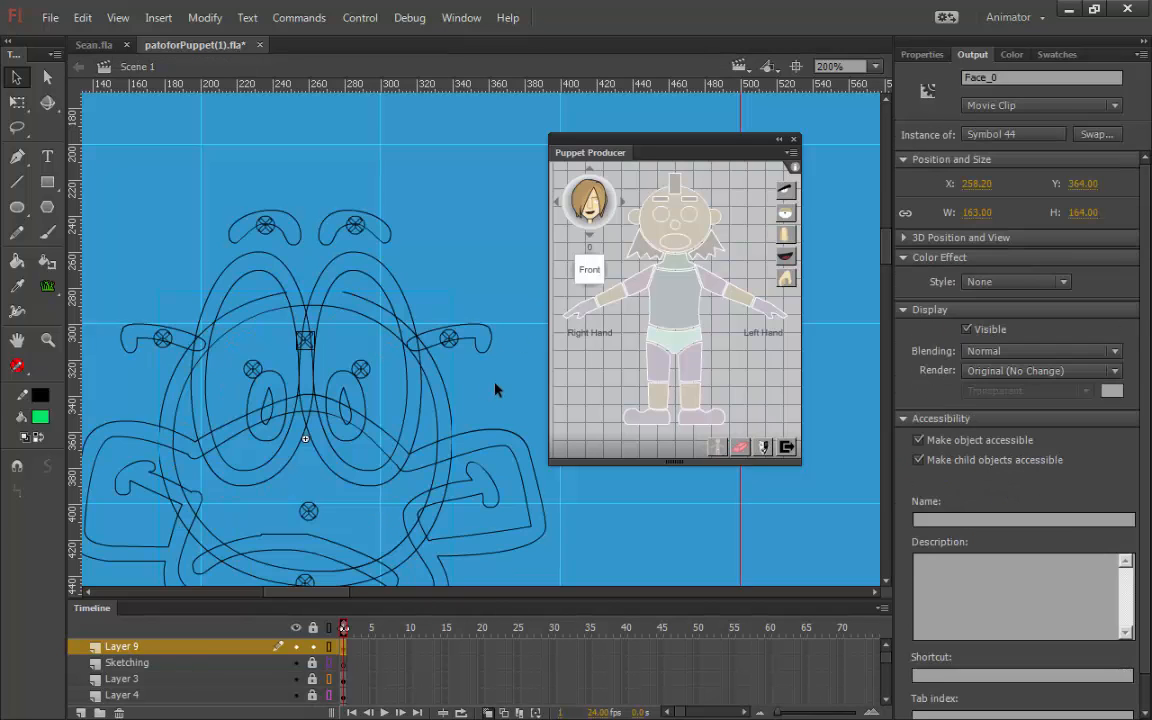
- Open the left eye symbol, break its group apart to the nested Normal_01 clip, check inside it, and return to the main scene
double_click(403, 299)
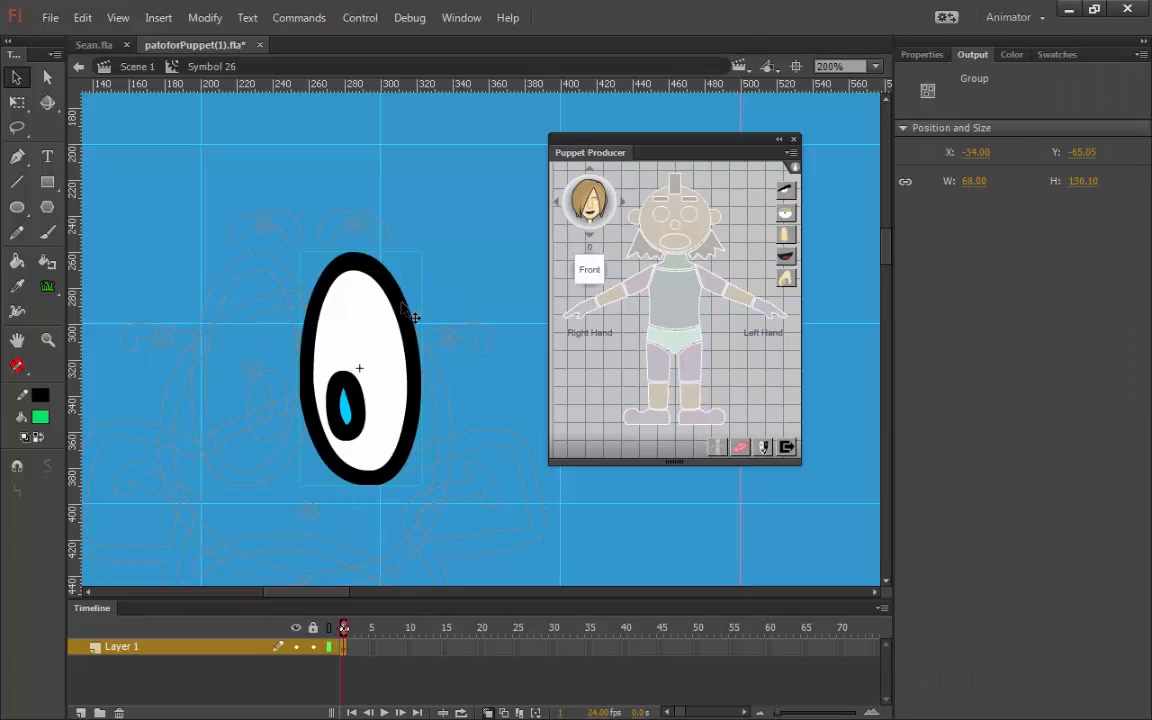
left_click(413, 317)
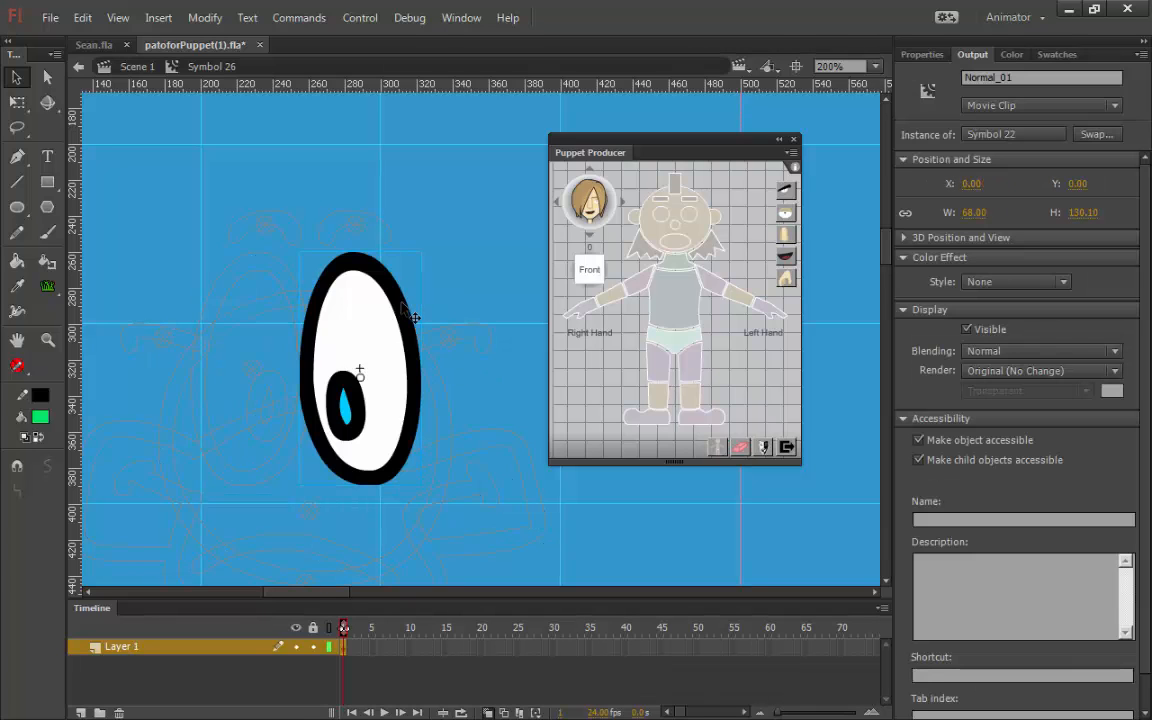
double_click(402, 303)
double_click(437, 289)
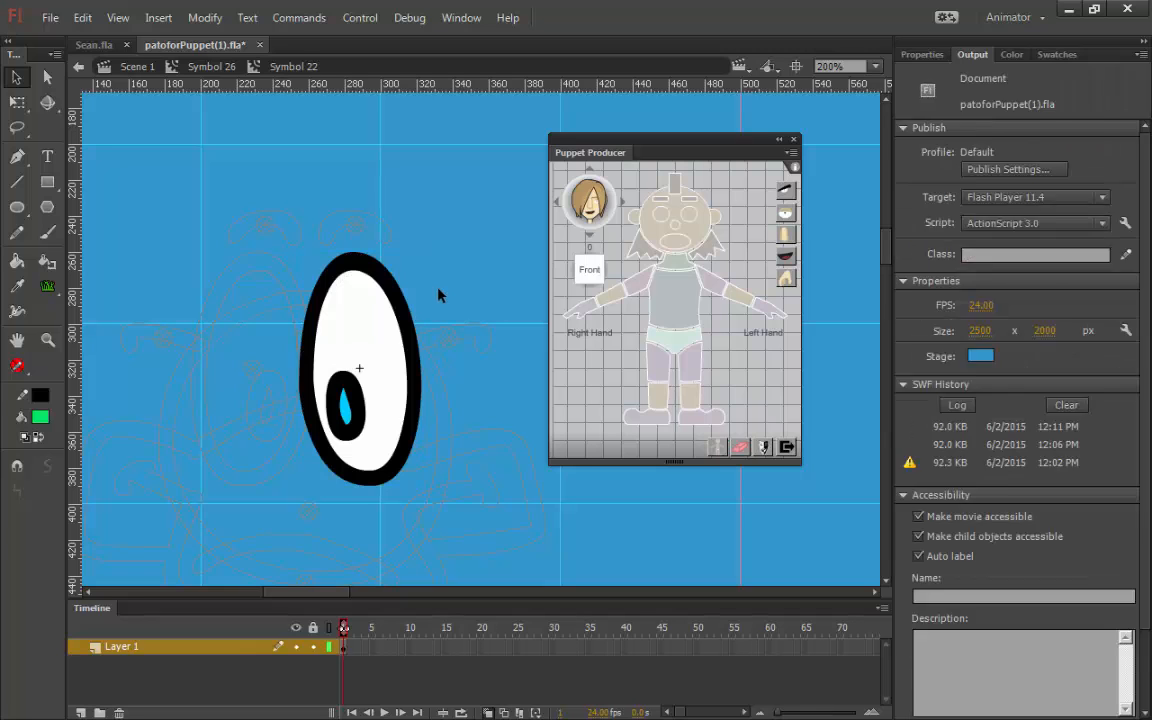
double_click(480, 397)
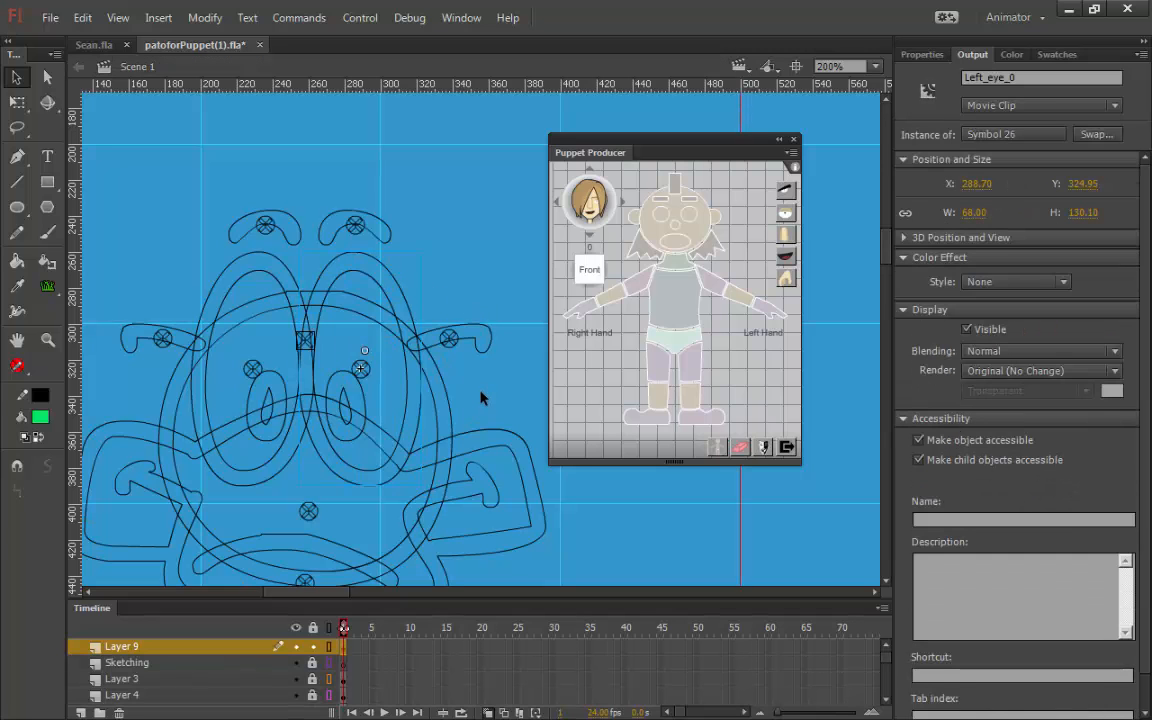
- Open the mouth symbol, break its group apart to the nested Normal movie clip, and return to the main scene
left_click(480, 460)
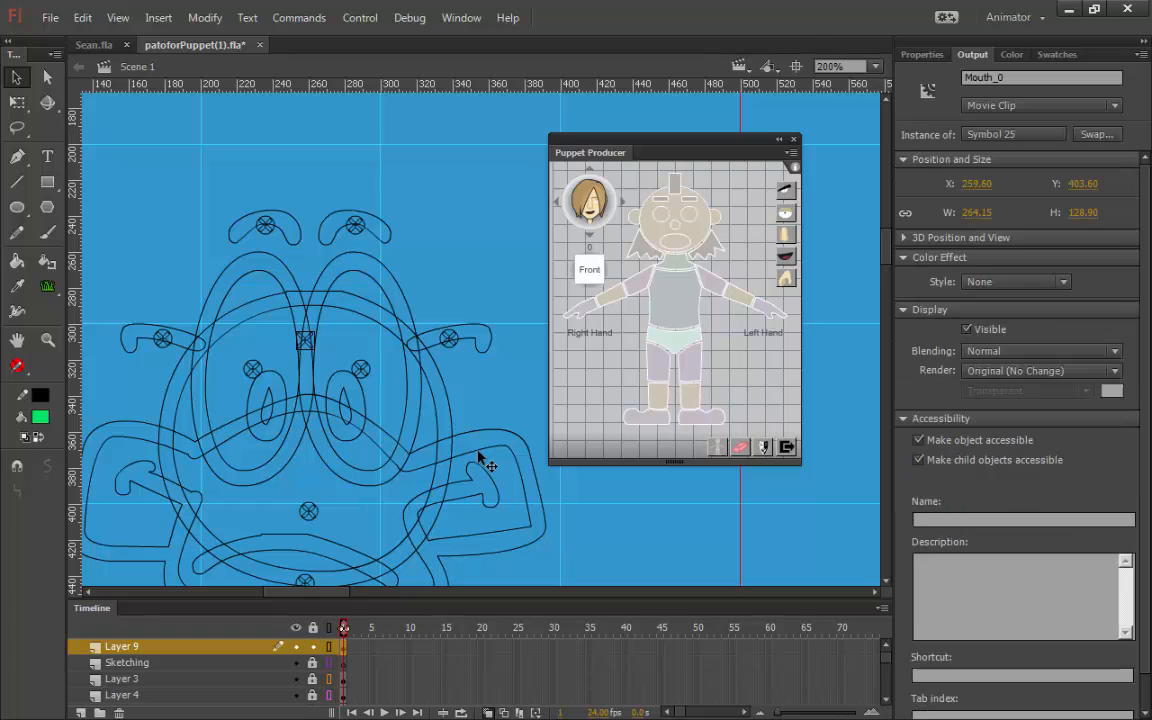
double_click(480, 460)
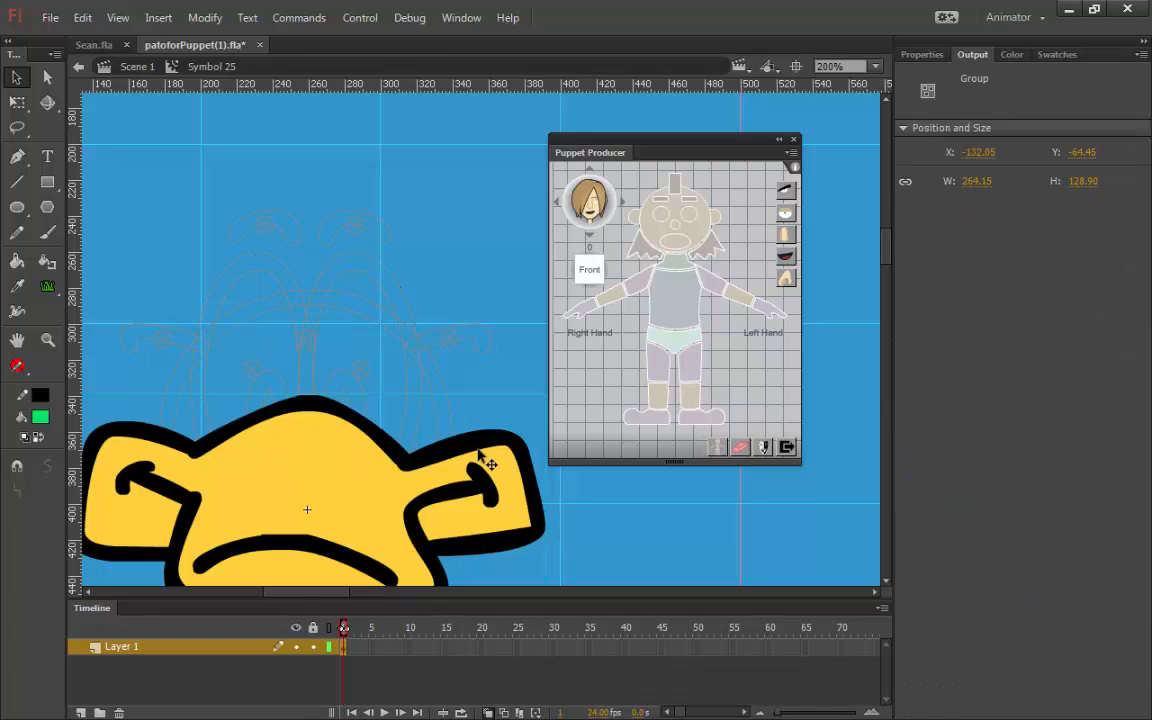
left_click_drag(478, 452, 474, 377)
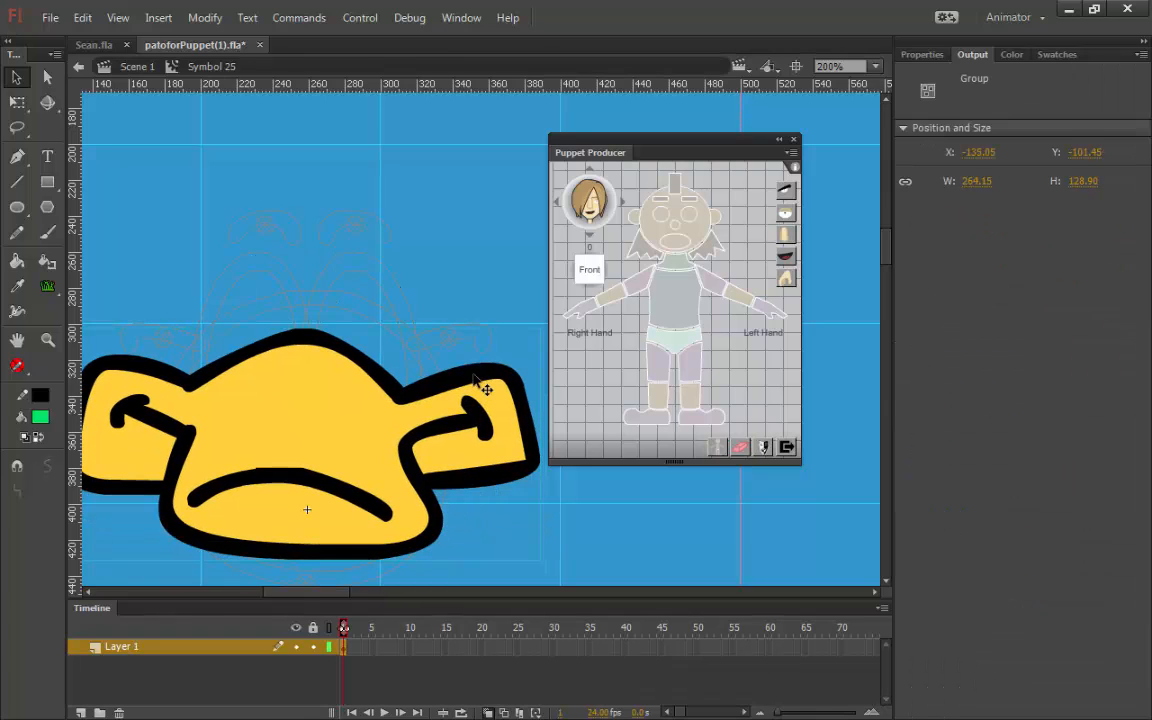
key("ctrl+z")
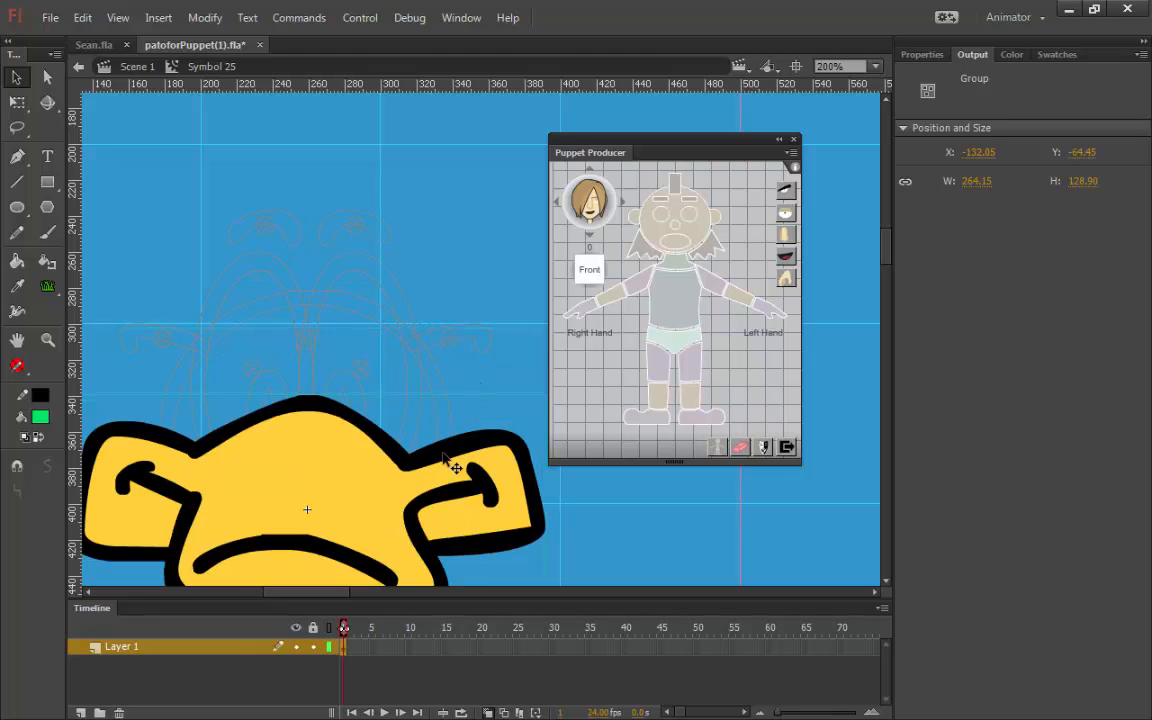
key("ctrl+z")
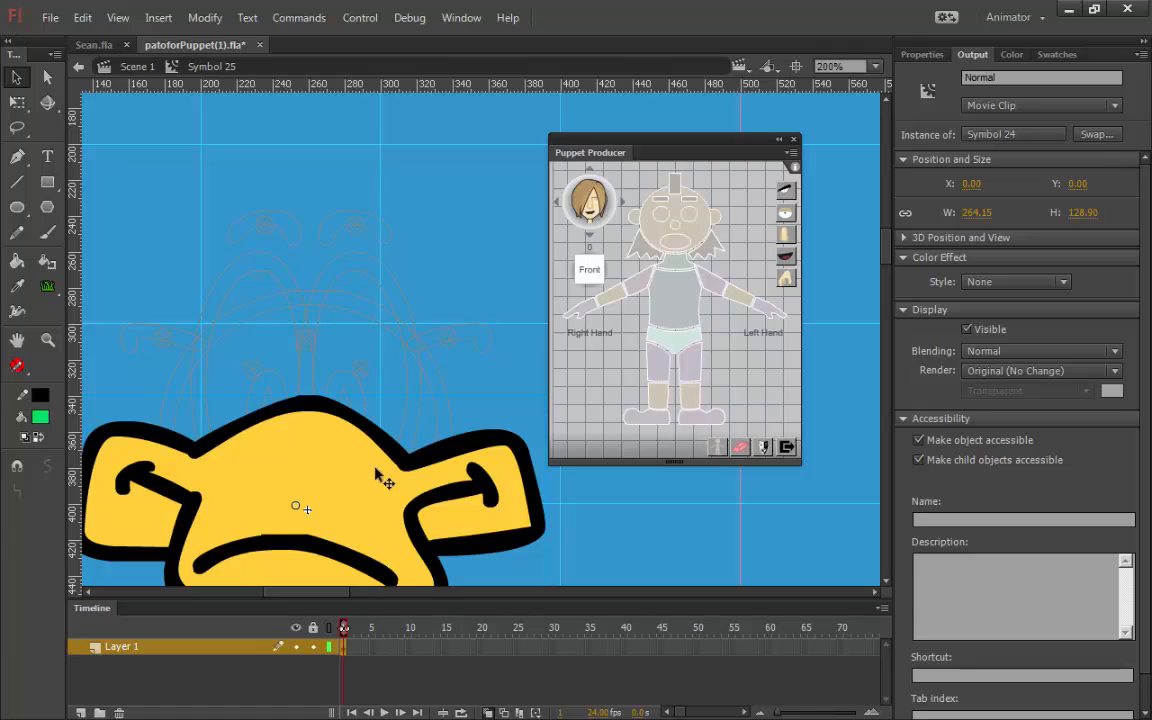
left_click(955, 77)
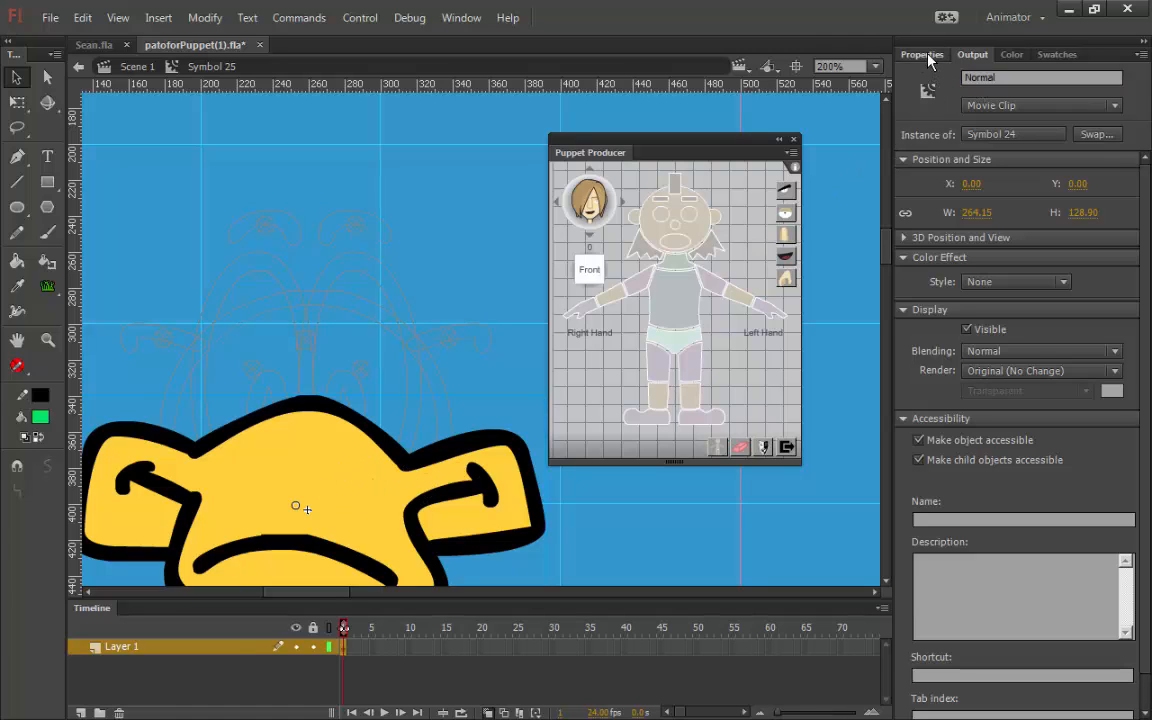
left_click(920, 54)
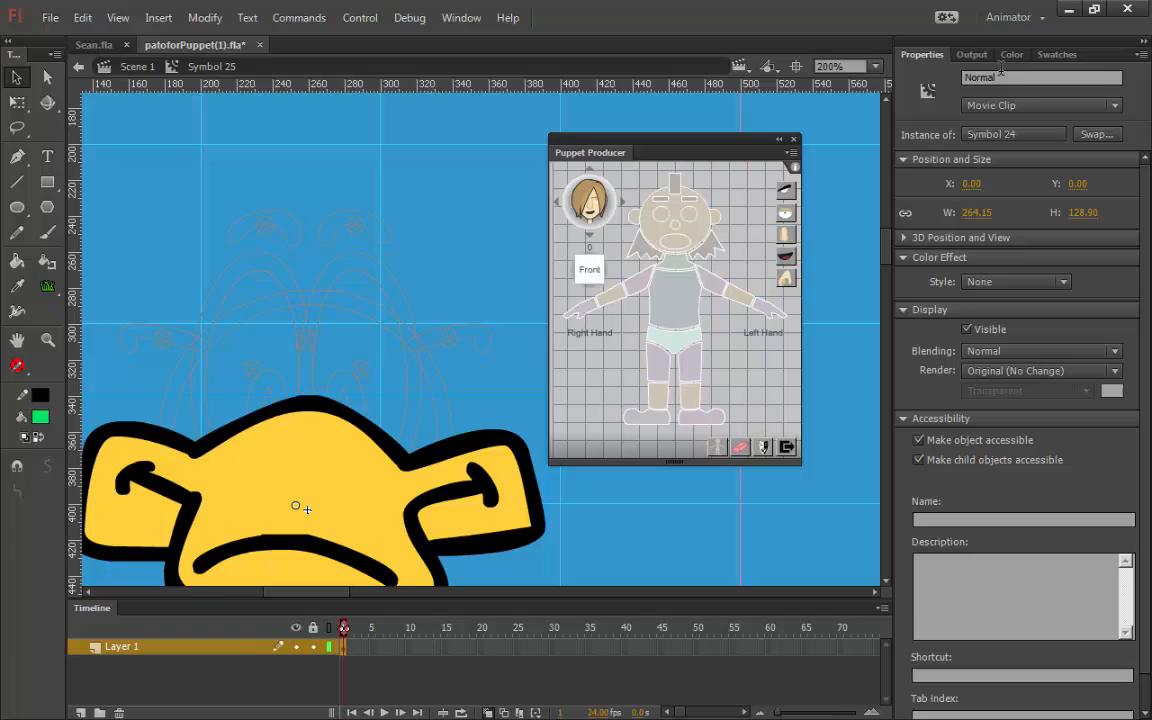
double_click(460, 291)
- Open the neck symbol, break its group apart to the nested Neck_0 clip, and return to the main scene
left_click_drag(458, 316, 440, 202)
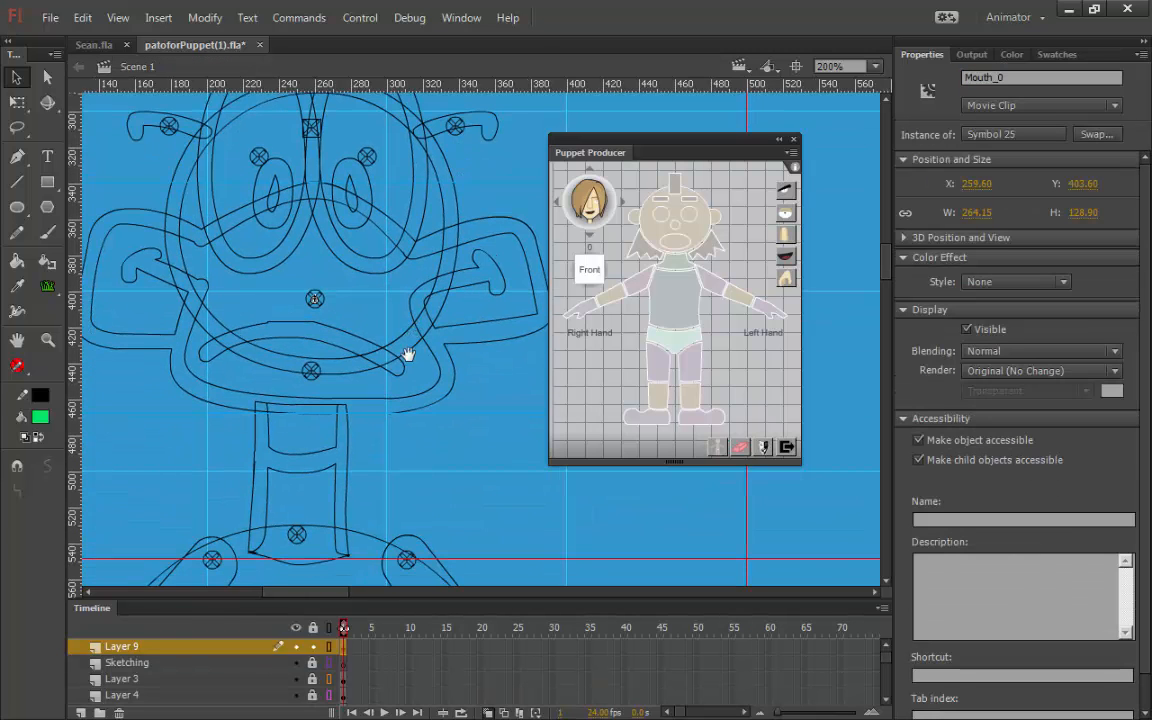
left_click_drag(412, 478, 415, 397)
left_click(328, 393)
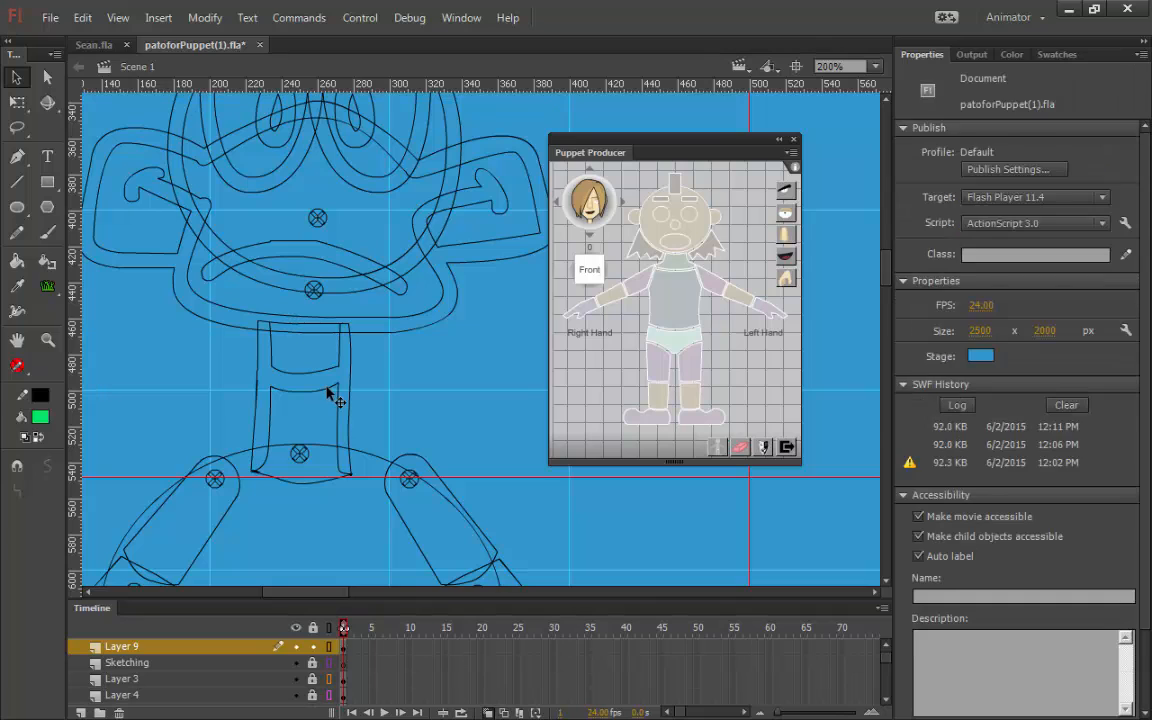
left_click(328, 393)
double_click(328, 392)
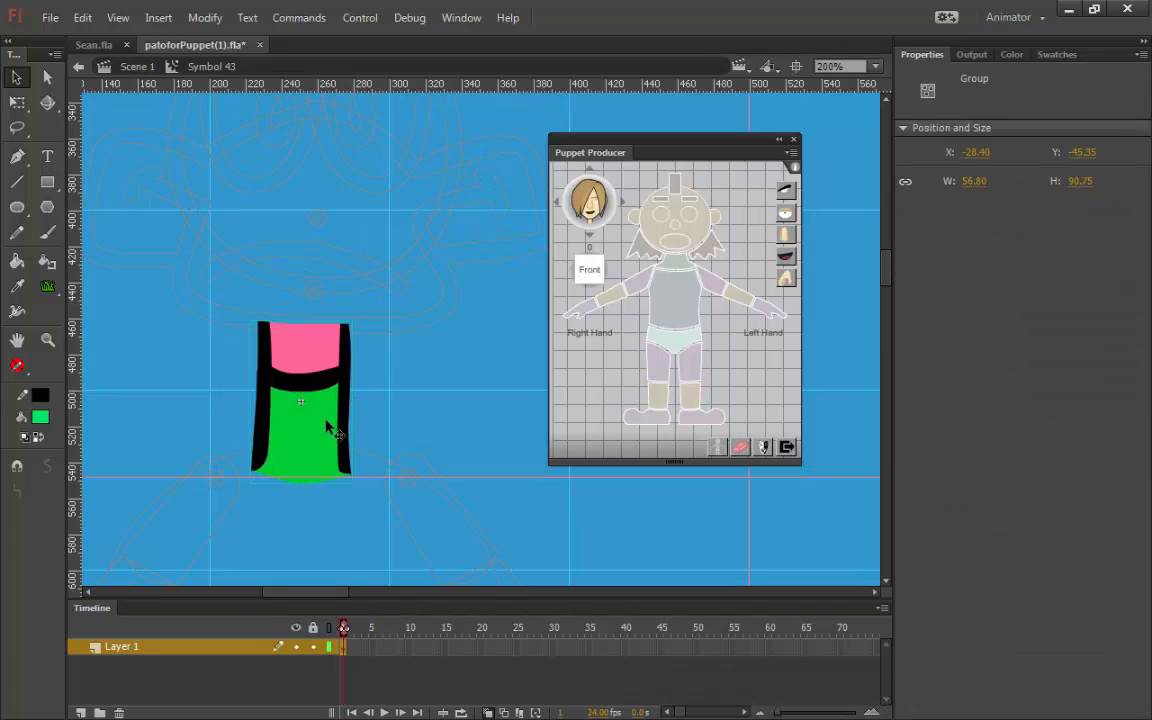
left_click(330, 428)
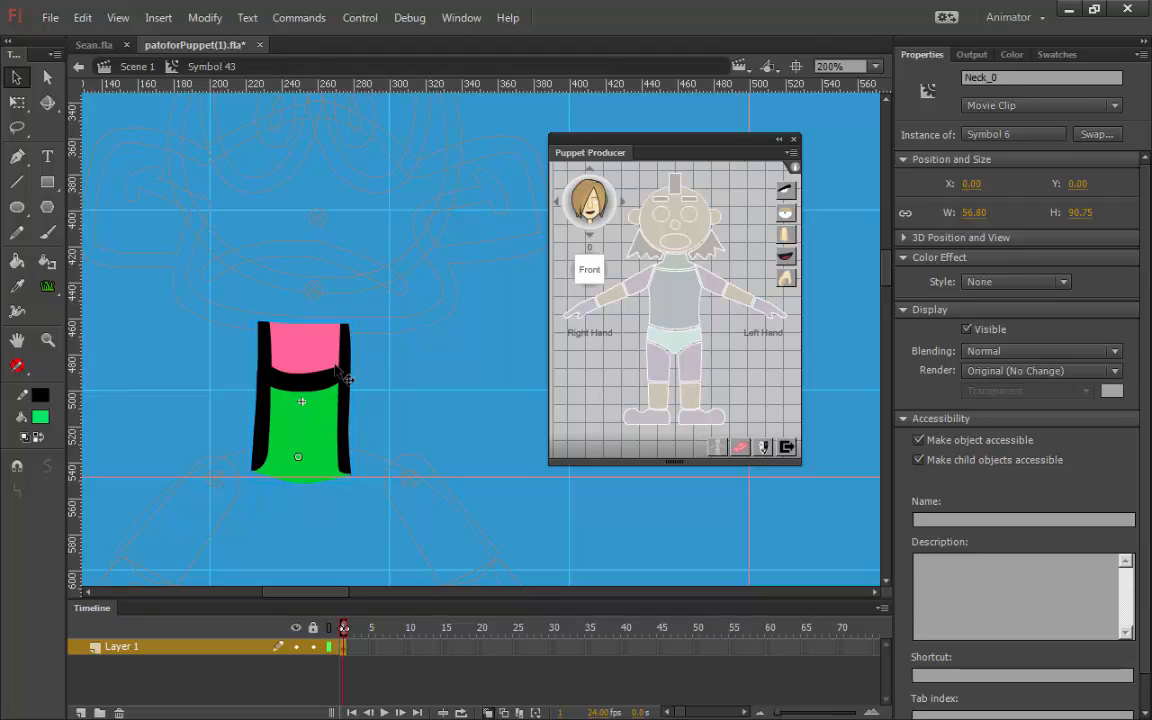
left_click(985, 77)
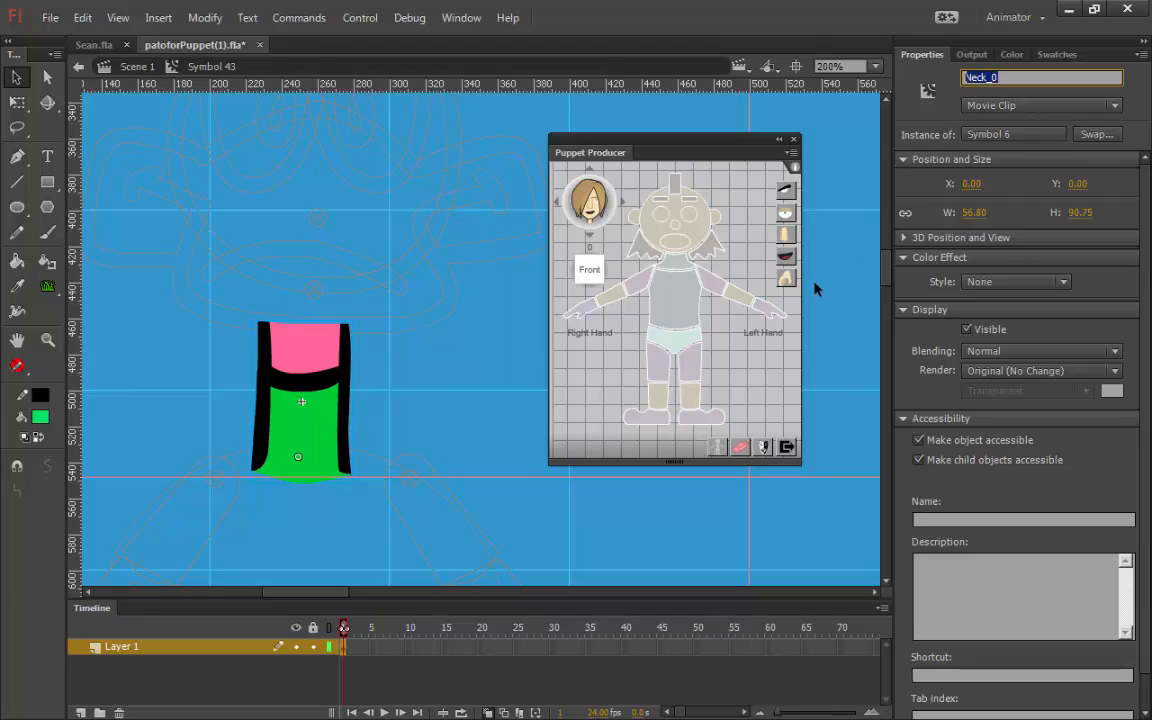
left_click(370, 343)
left_click(452, 374)
double_click(452, 374)
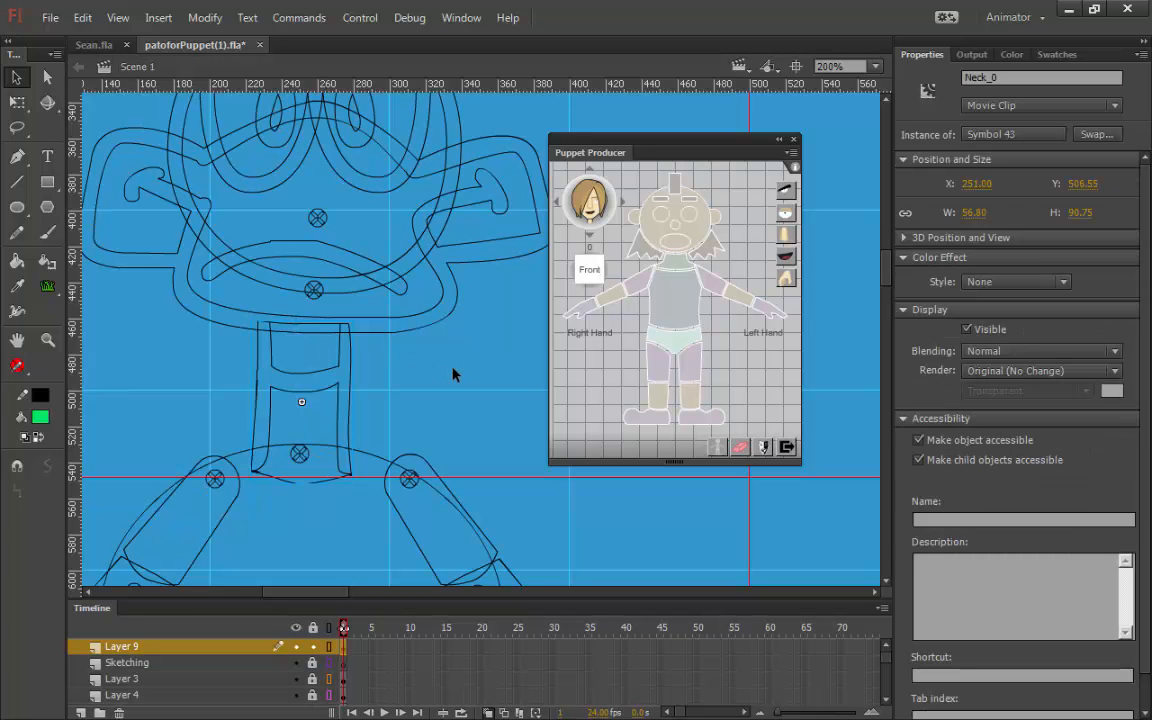
- Check inside the torso and left upper arm symbols for nested groups, returning to the main scene after each
left_click(458, 440)
scroll(465, 327, "down", 5)
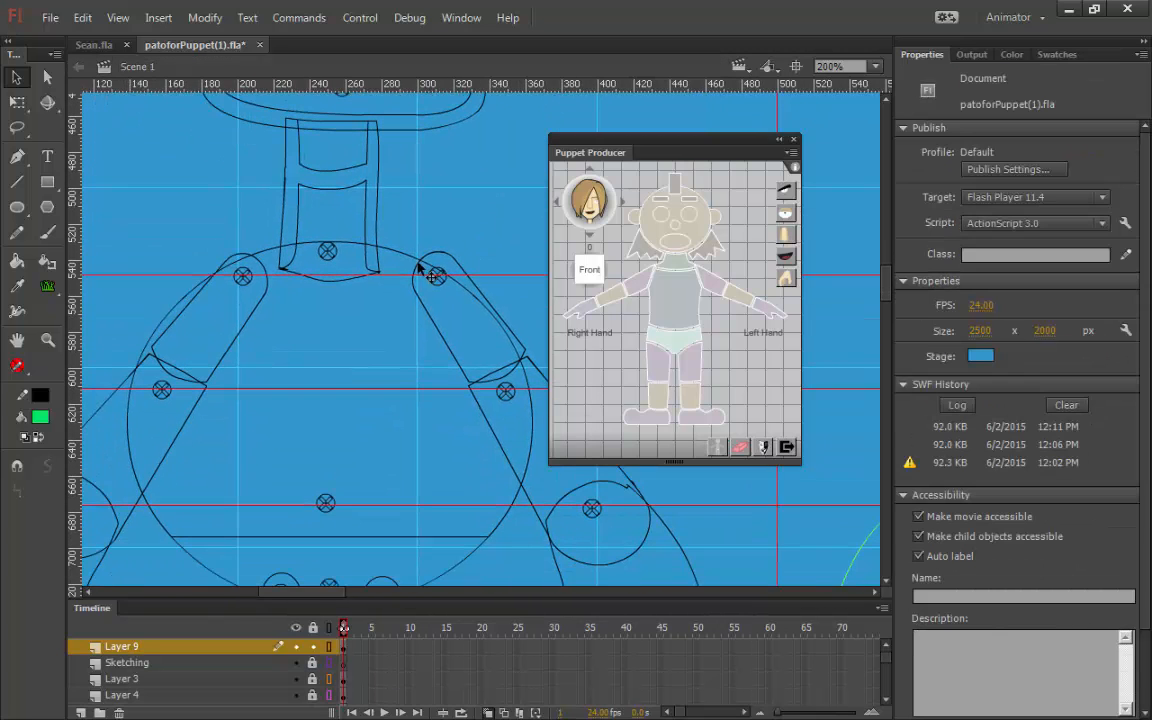
double_click(405, 262)
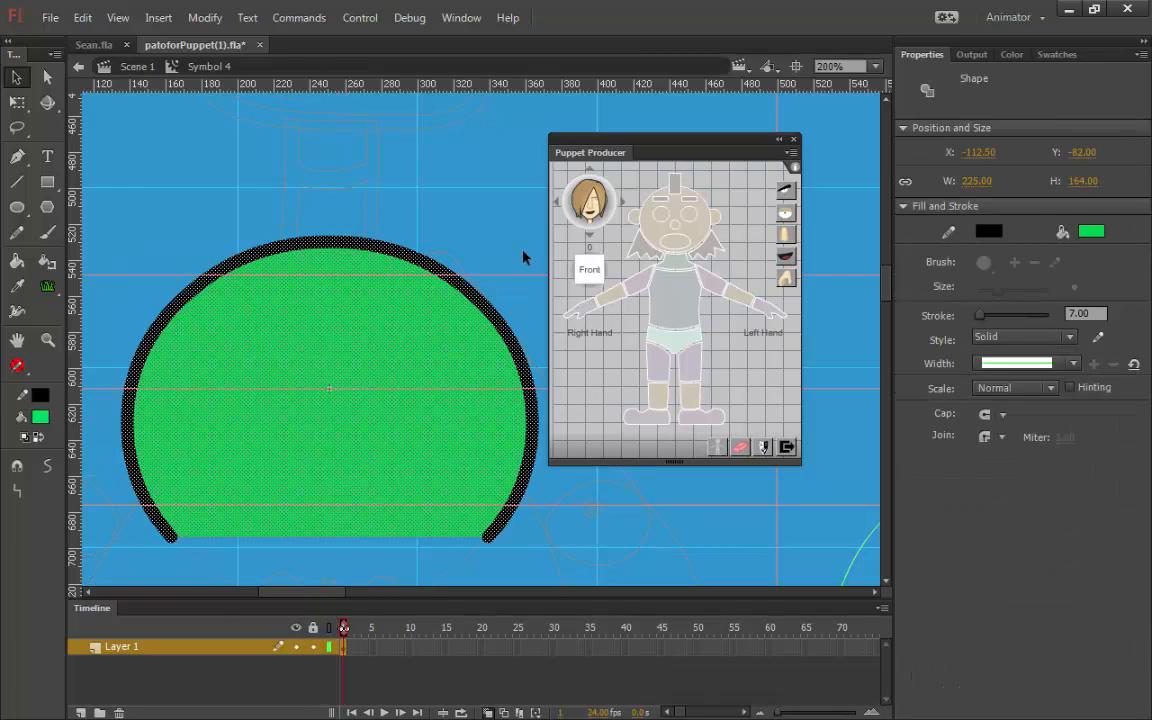
double_click(485, 268)
double_click(458, 268)
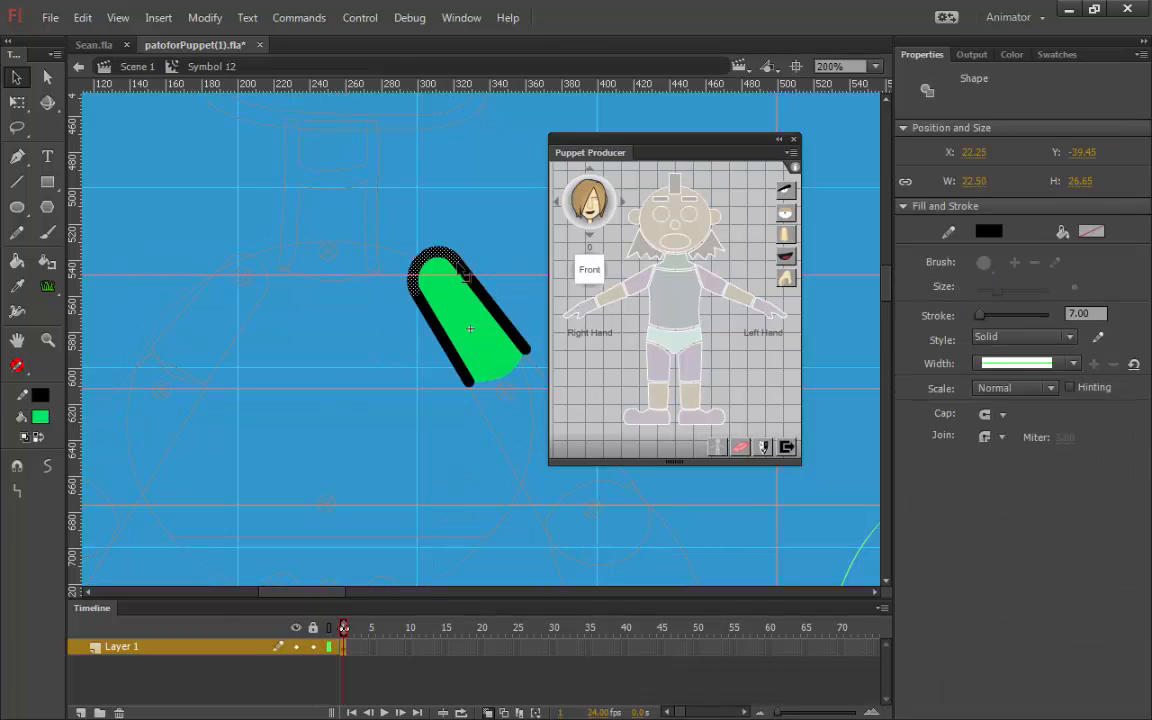
left_click(405, 370)
double_click(405, 370)
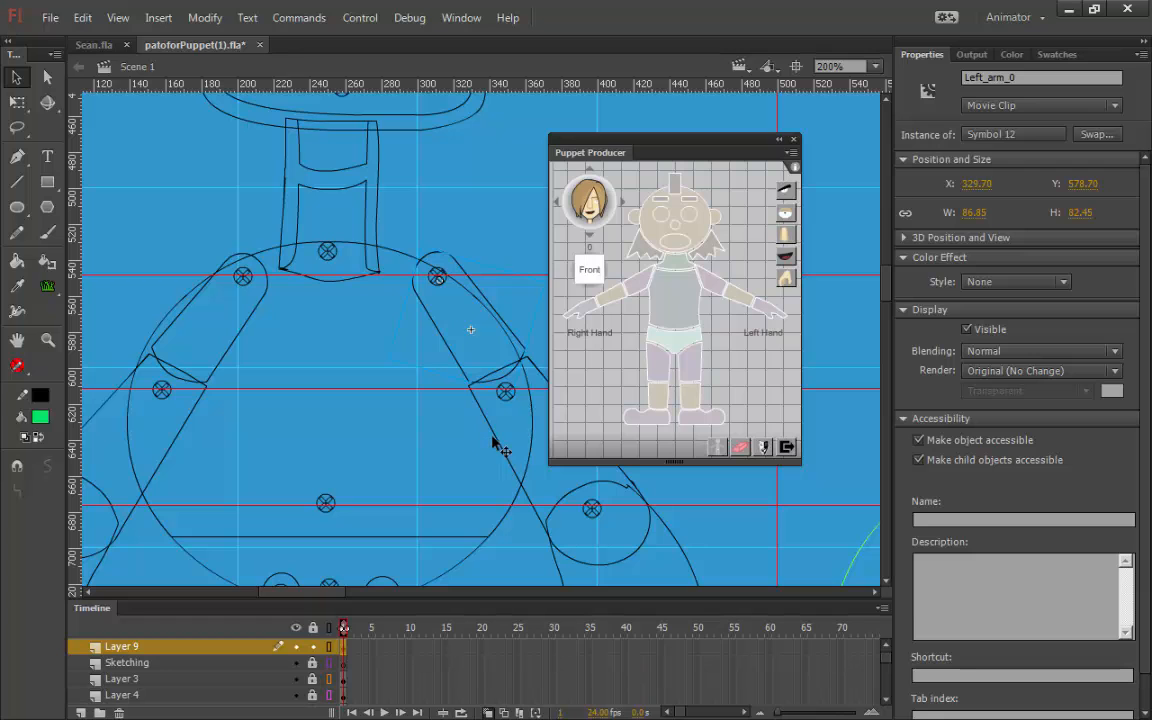
- Check inside the left forearm and left hand symbols for nested groups, returning to the main scene after each
double_click(492, 437)
left_click(495, 436)
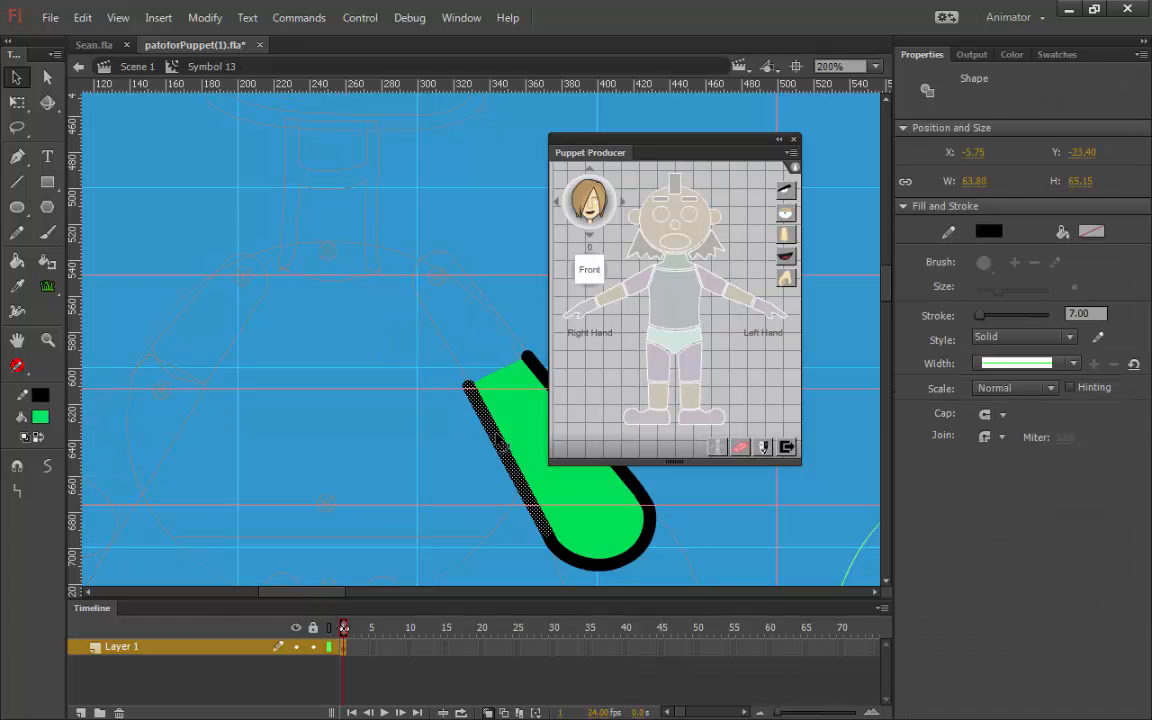
double_click(438, 438)
left_click(450, 455)
scroll(445, 440, "down", 5)
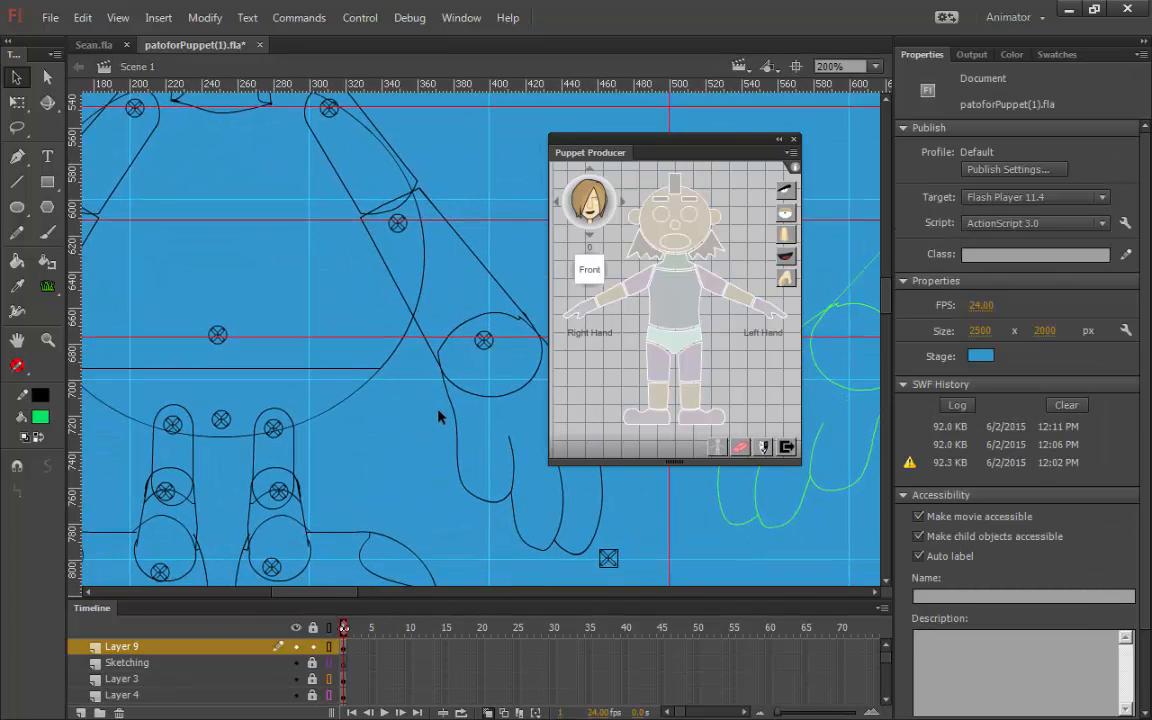
double_click(458, 432)
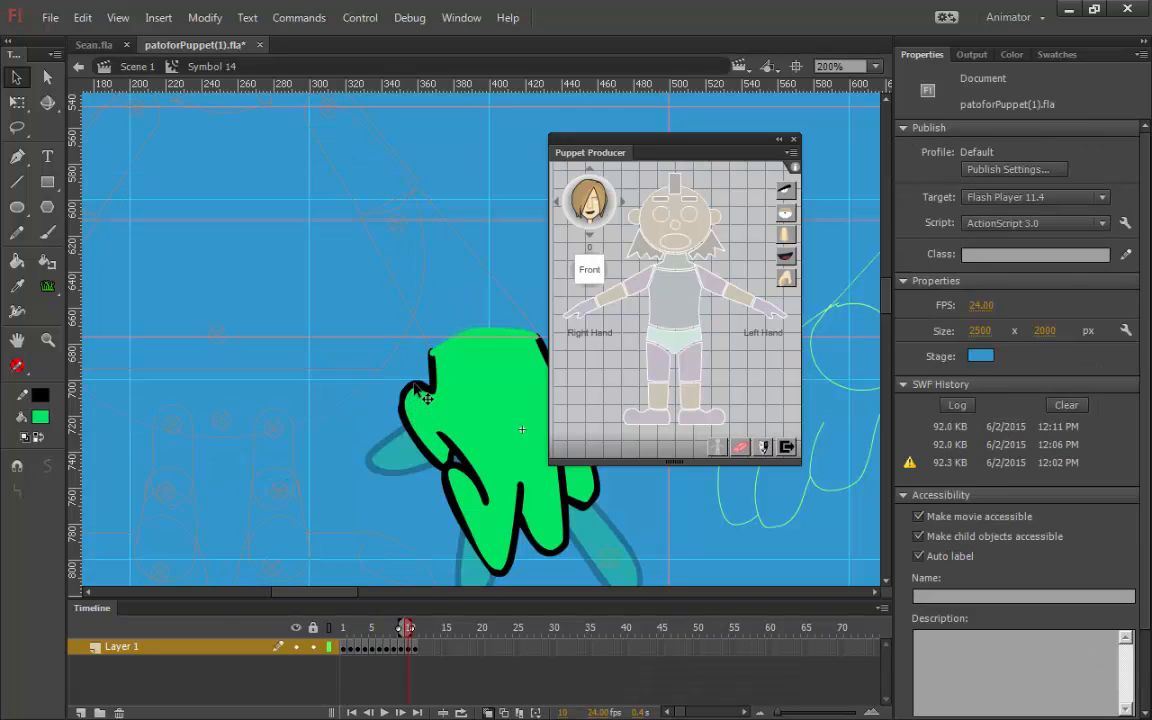
double_click(358, 415)
- Check inside the right thigh, shank and foot symbols for nested groups, returning to the main scene after each
scroll(342, 414, "down", 3)
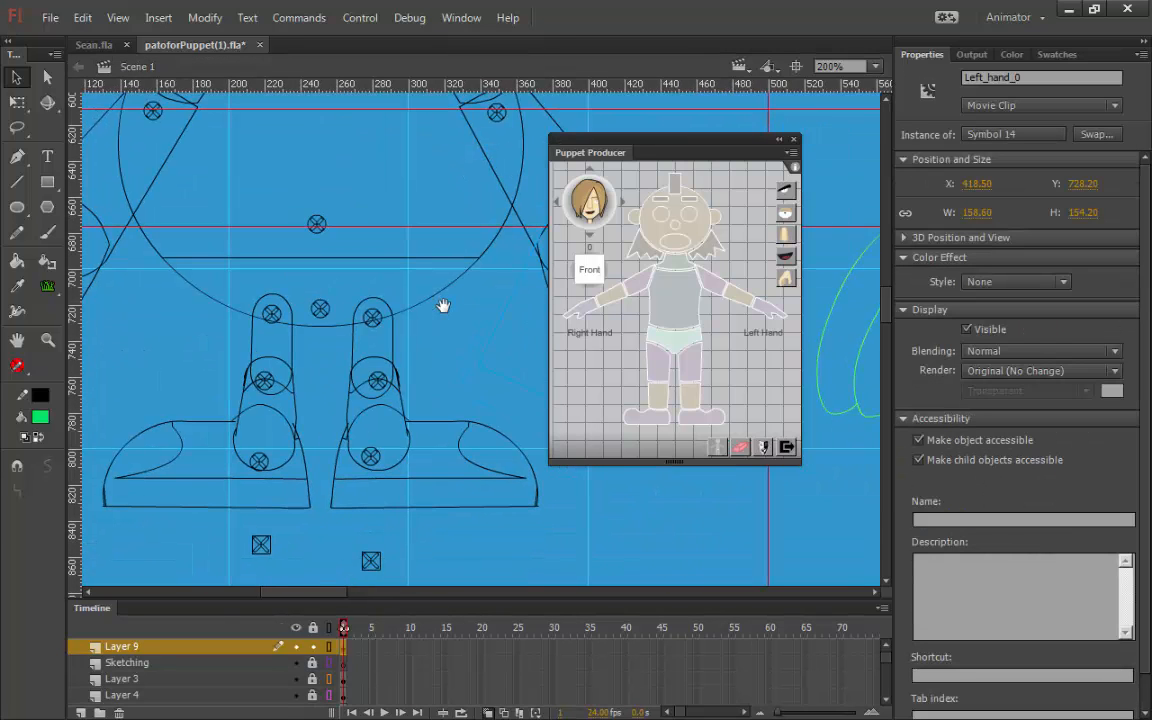
left_click(264, 346)
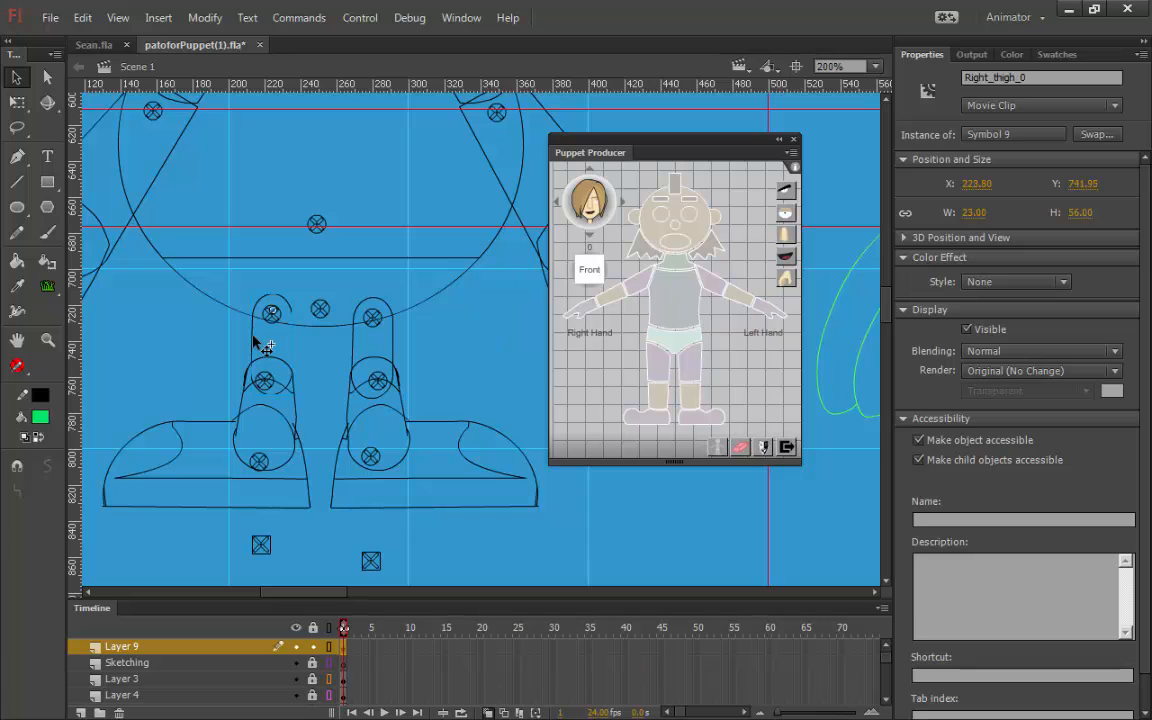
double_click(264, 346)
double_click(224, 352)
double_click(298, 416)
left_click(314, 470)
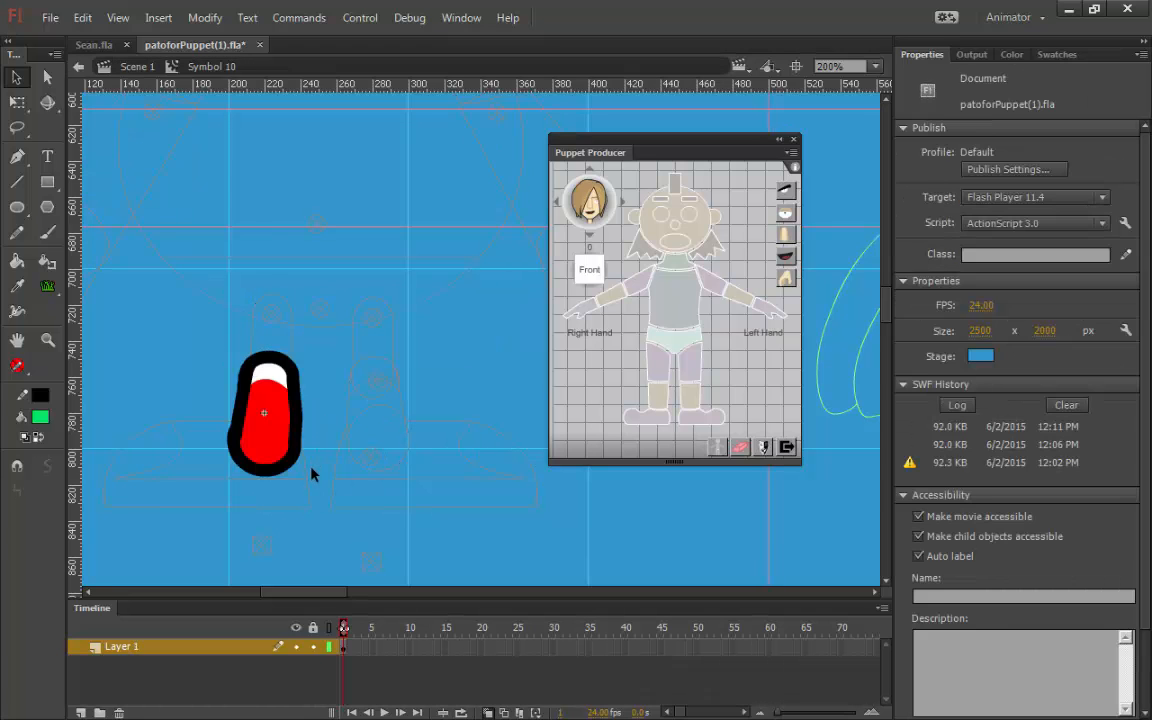
double_click(309, 475)
left_click(309, 479)
double_click(323, 477)
double_click(324, 427)
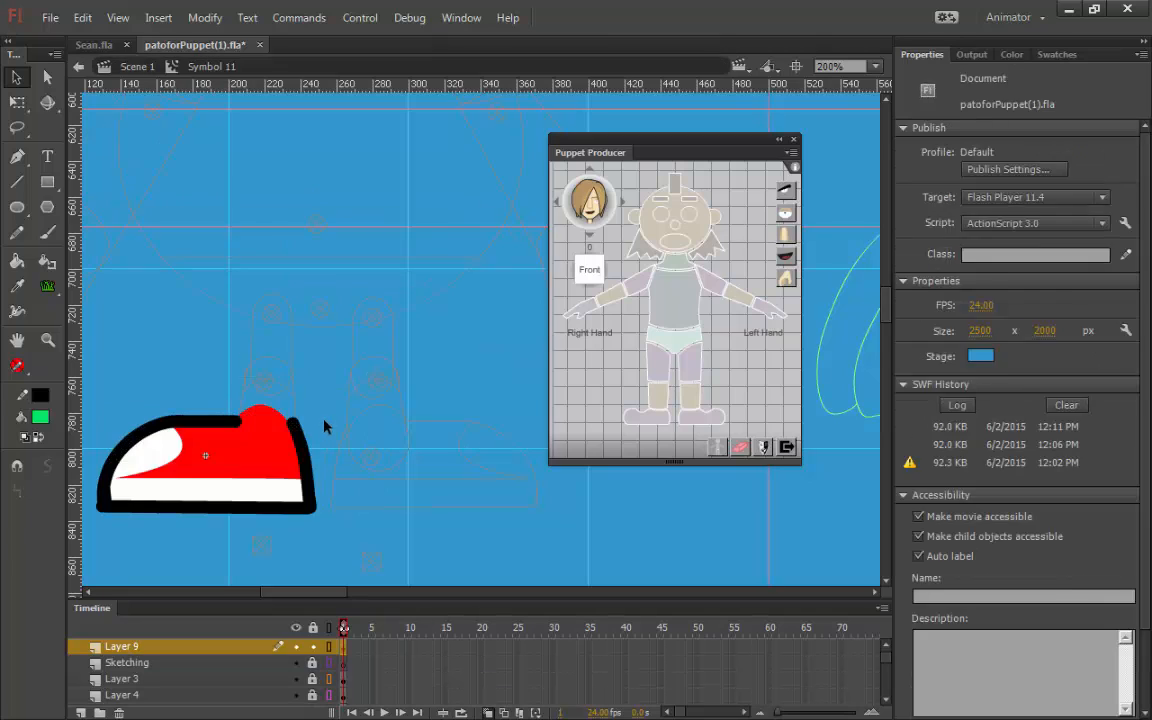
- Export the puppet to the Desktop as an SWF movie named pato3
left_click_drag(222, 268, 366, 443)
left_click_drag(371, 353, 415, 347)
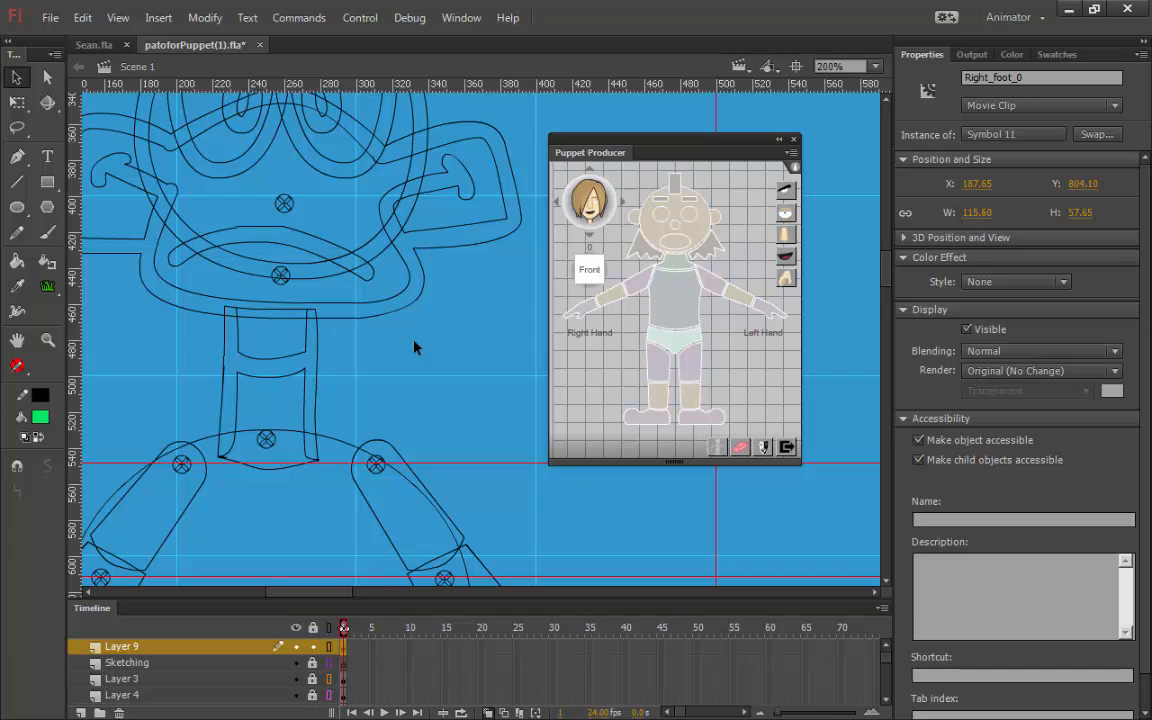
key("ctrl+alt+shift+s")
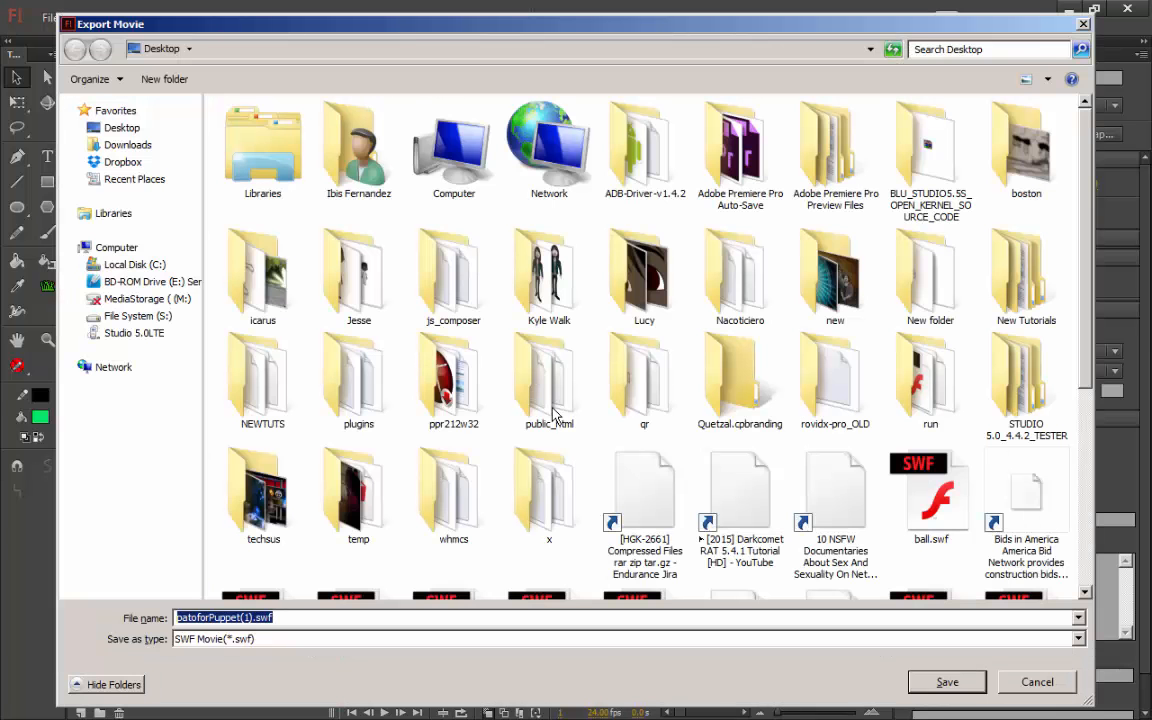
type("pat")
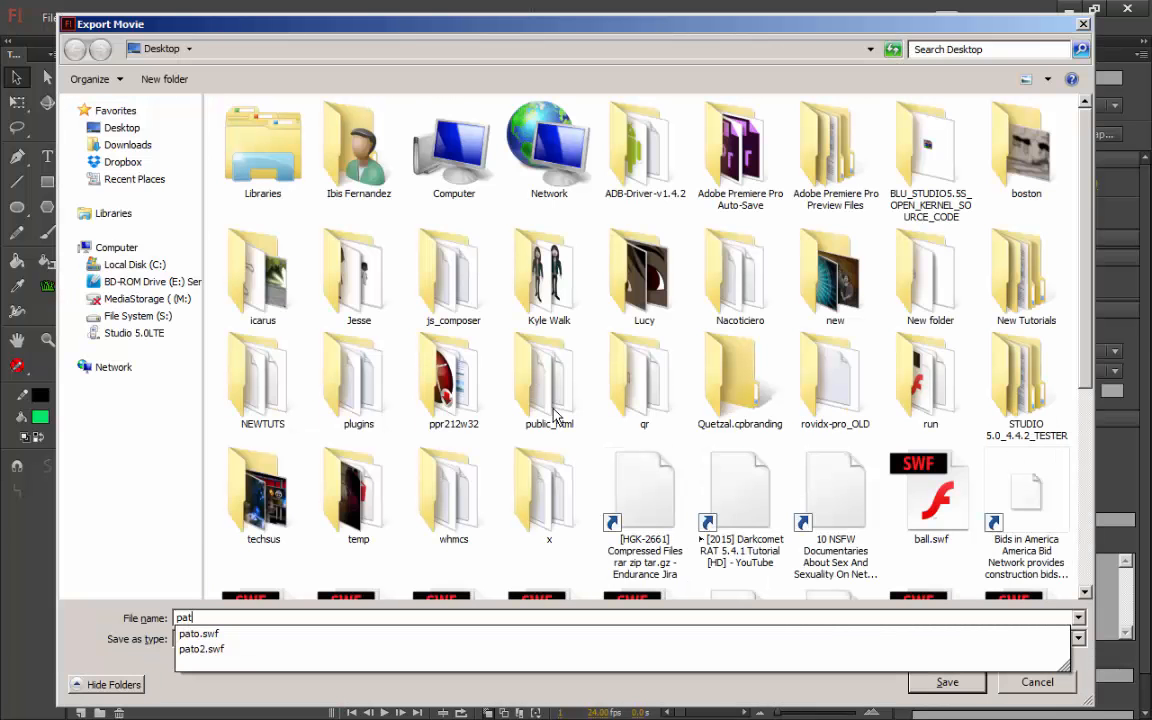
type("o3")
key("Return")
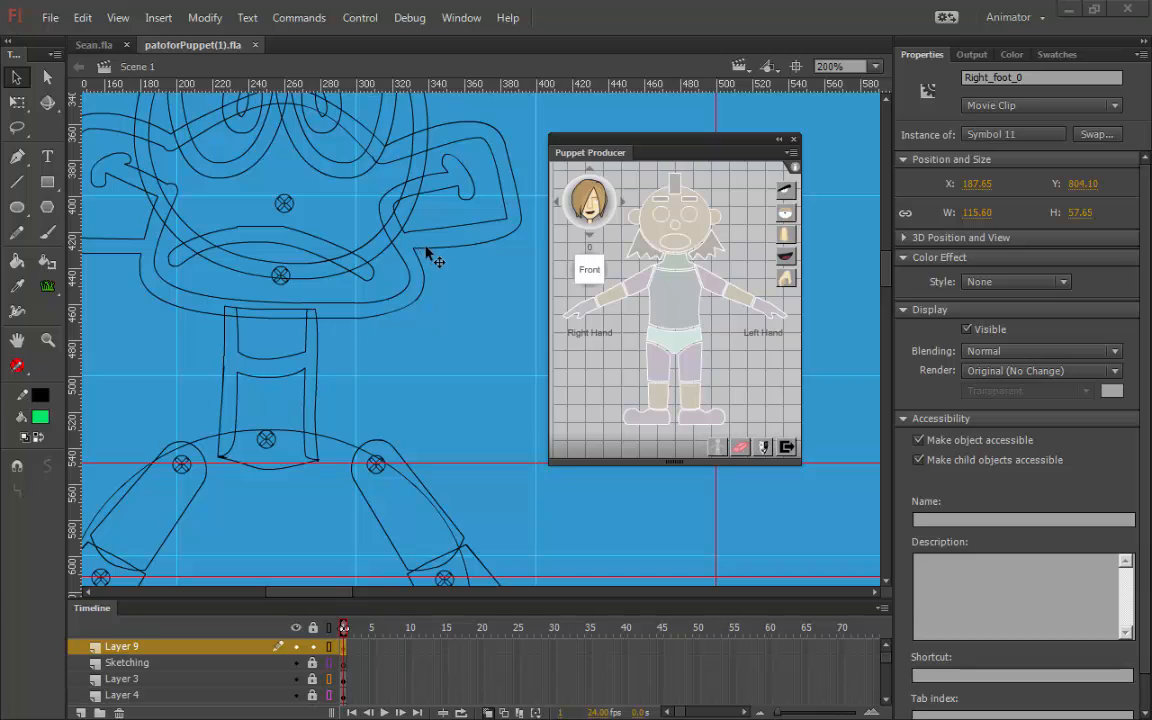
- Switch to CrazyTalk Animator 2 and import pato3.swf from the Desktop as the character in Composer mode
left_click(755, 33)
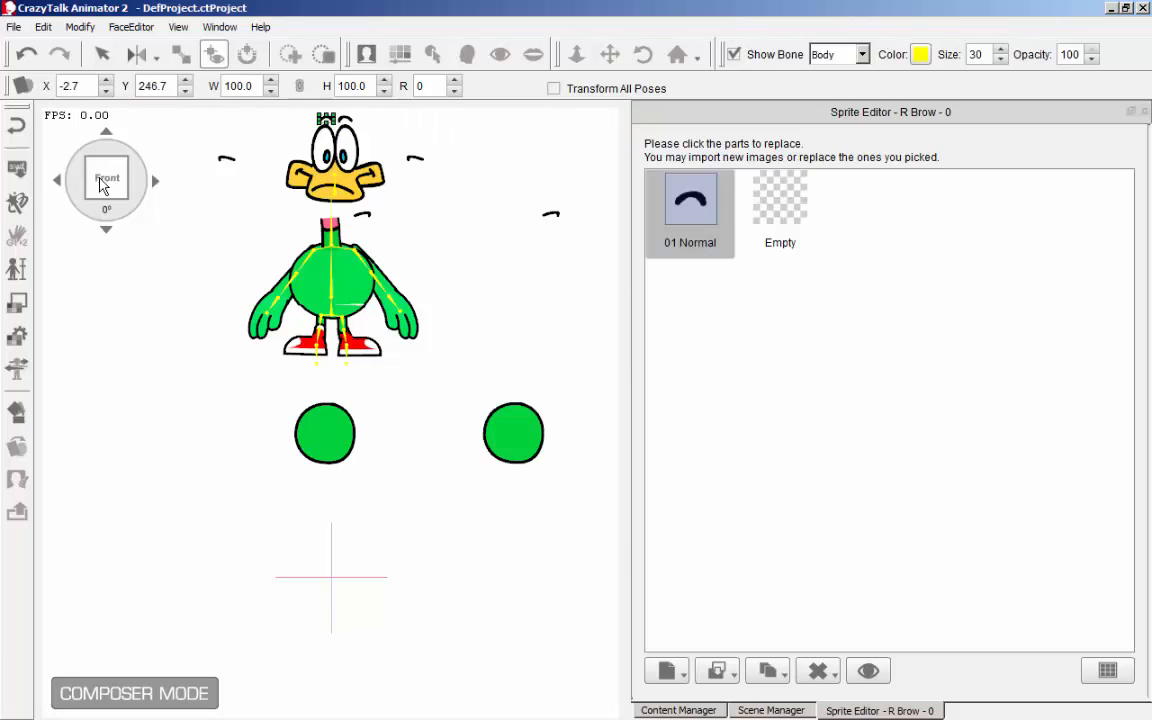
left_click(22, 176)
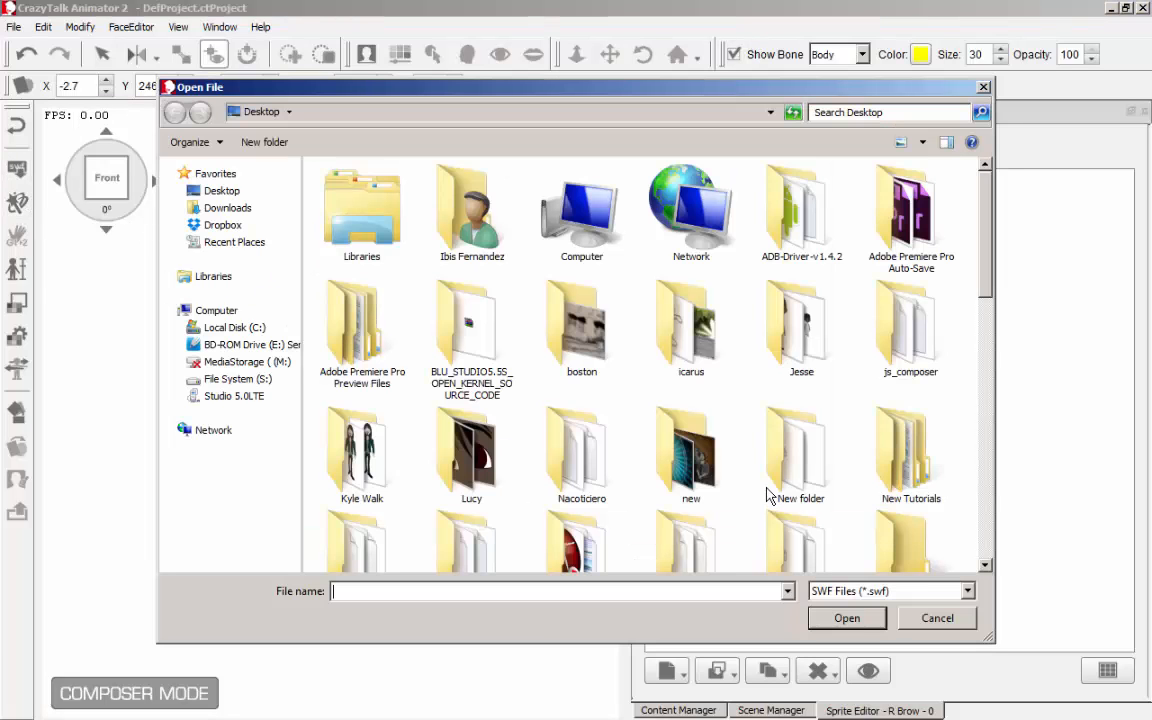
type("pat")
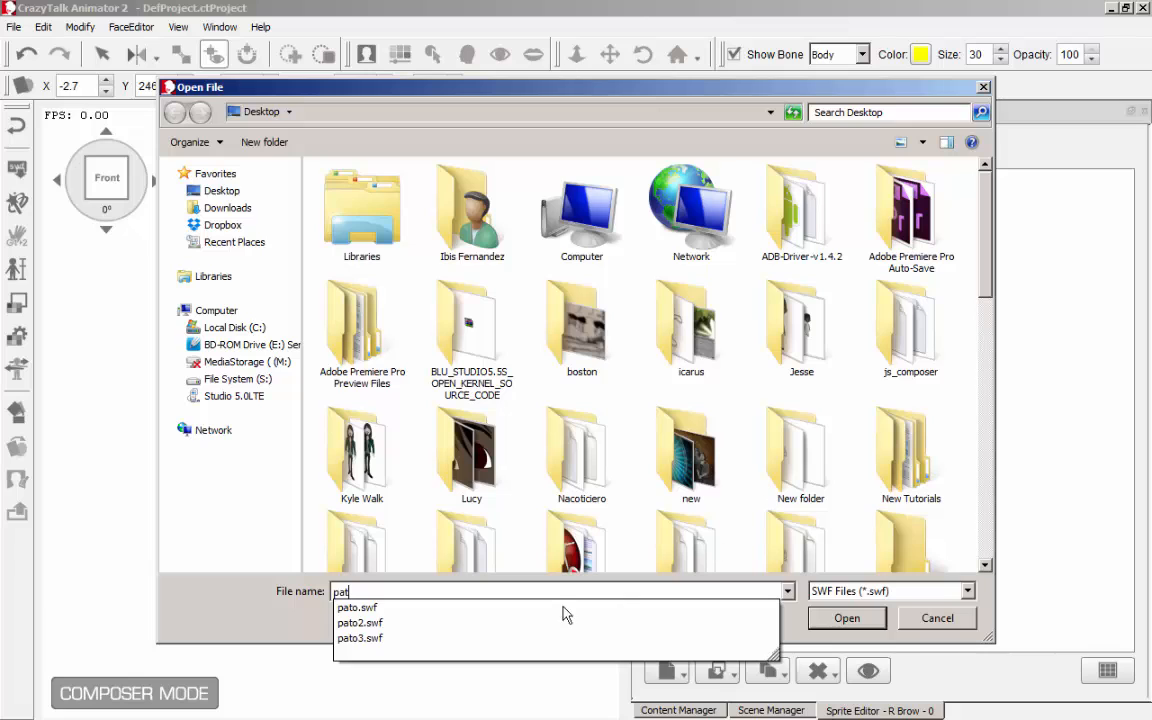
left_click(391, 638)
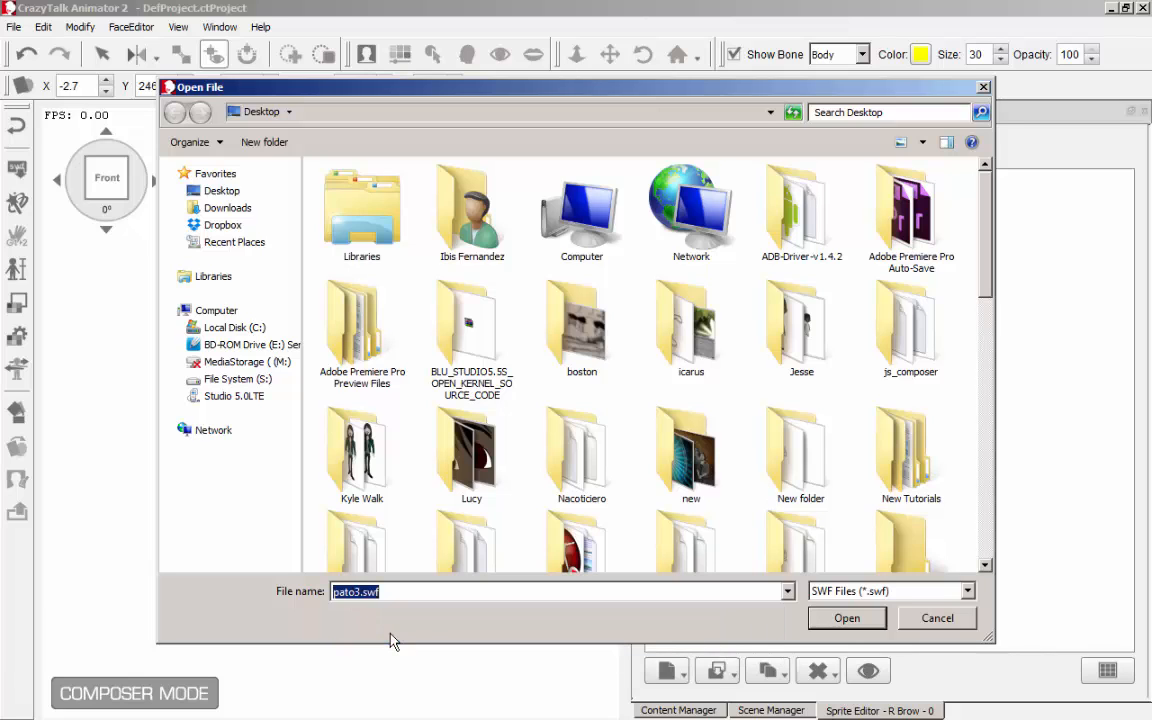
left_click(840, 620)
left_click(527, 468)
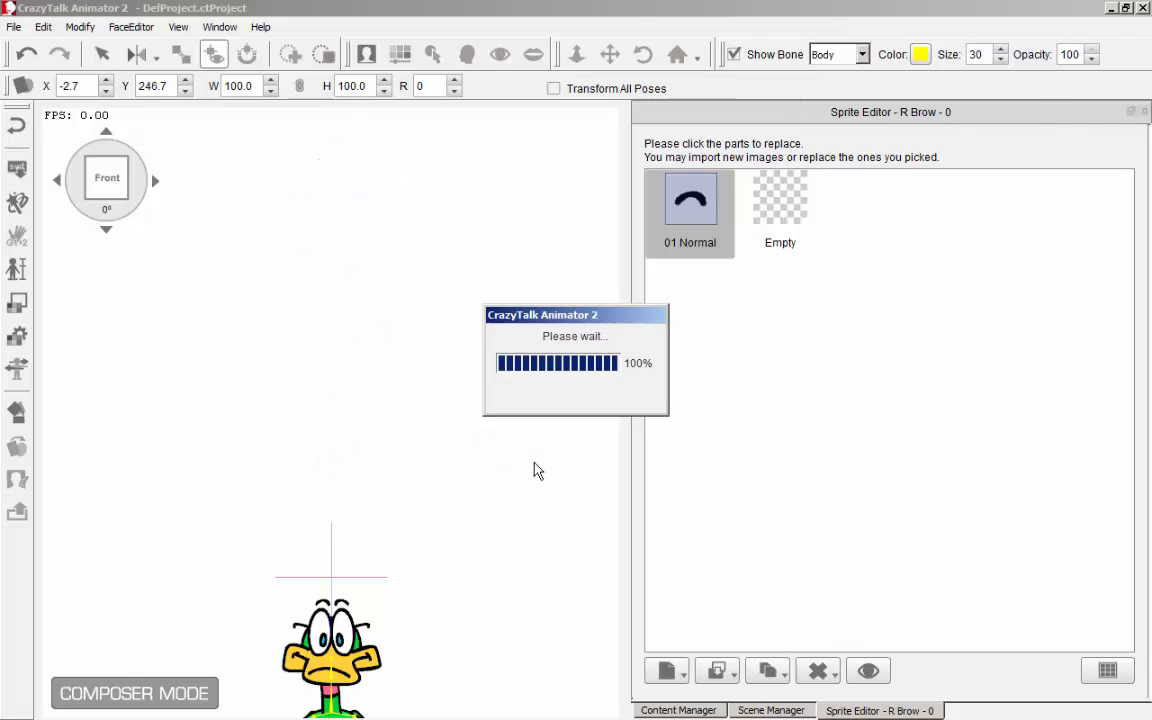
left_click(570, 430)
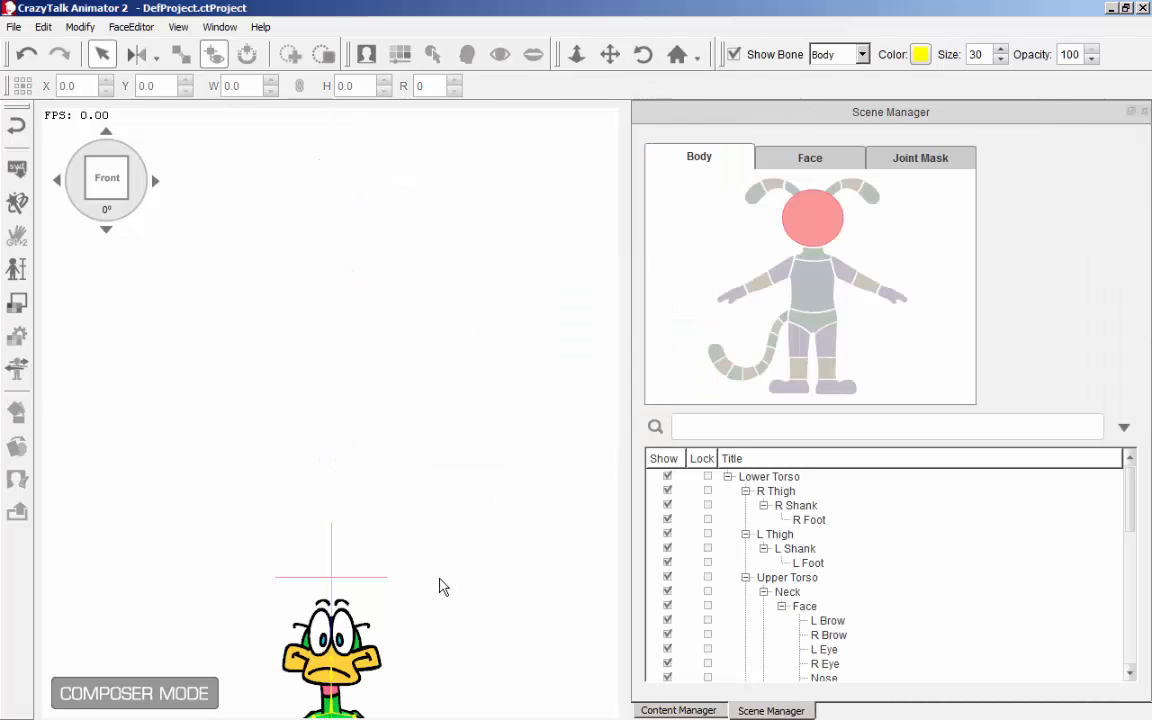
left_click(609, 54)
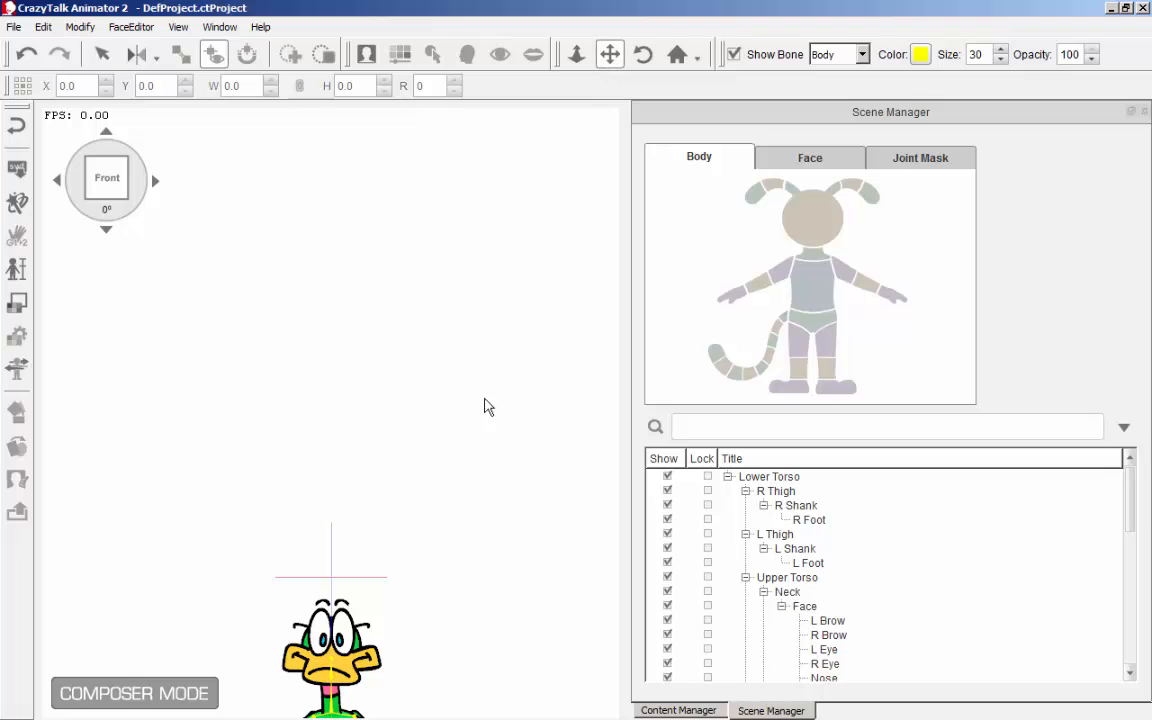
- Raise the whole duck by its Lower Torso so its feet rest on the ground line
left_click_drag(445, 481, 335, 540)
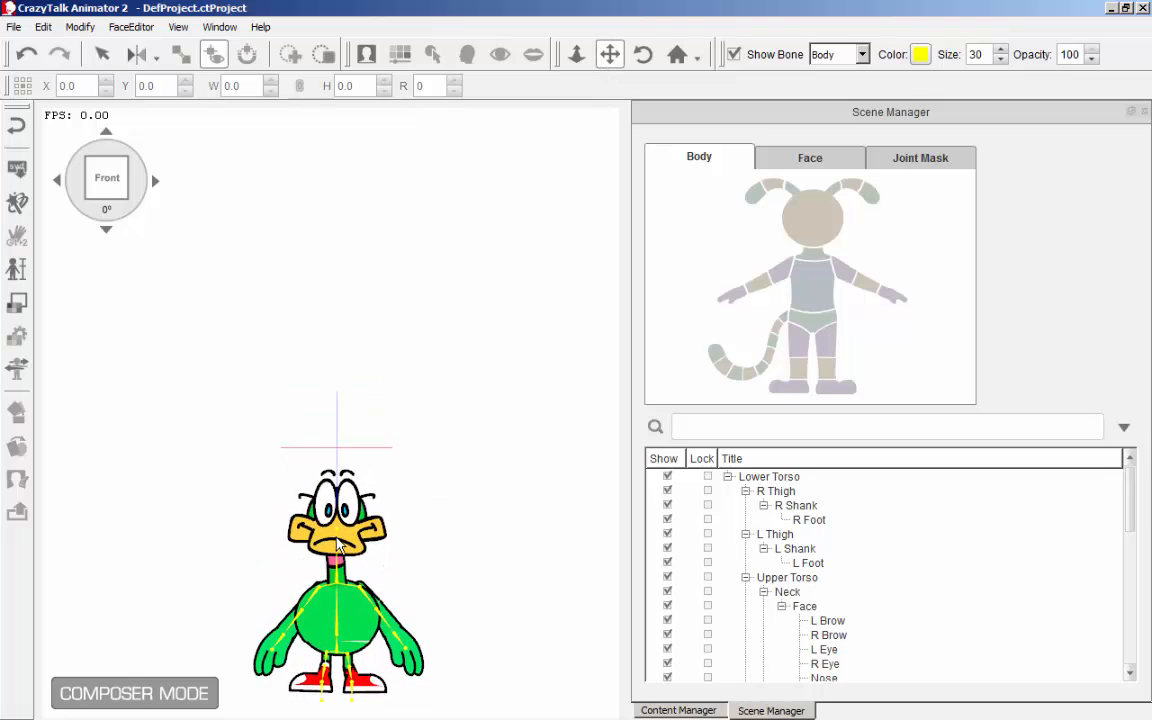
left_click(340, 545)
left_click(442, 545)
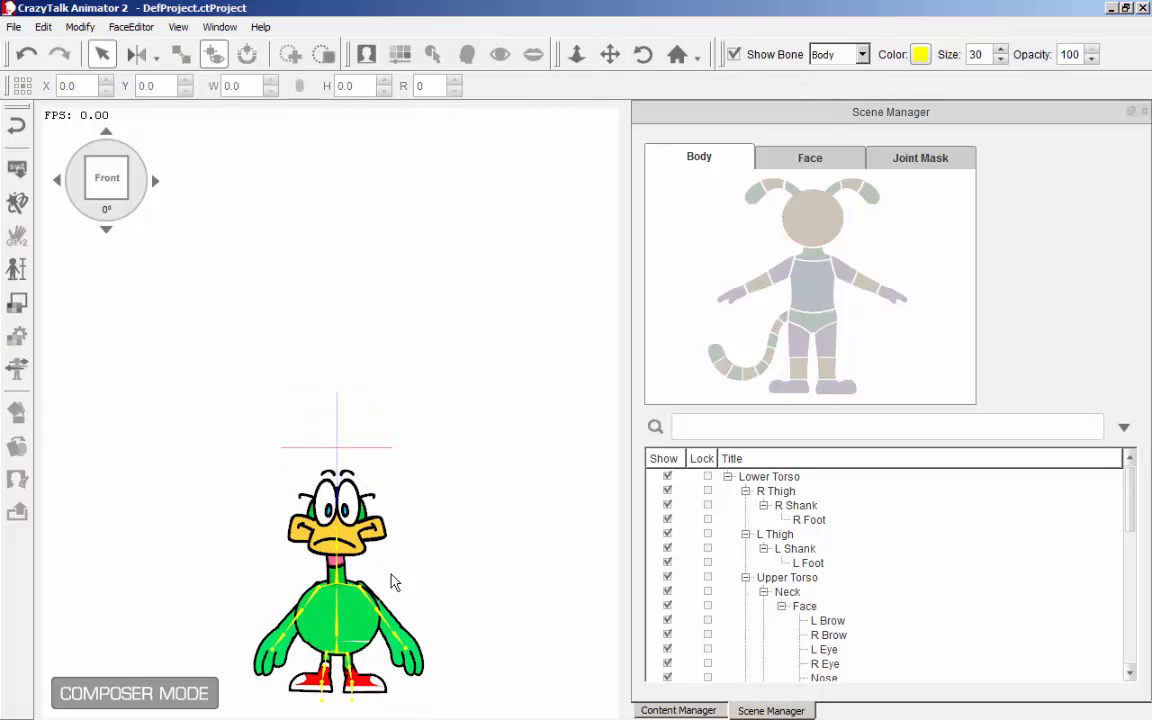
left_click(806, 322)
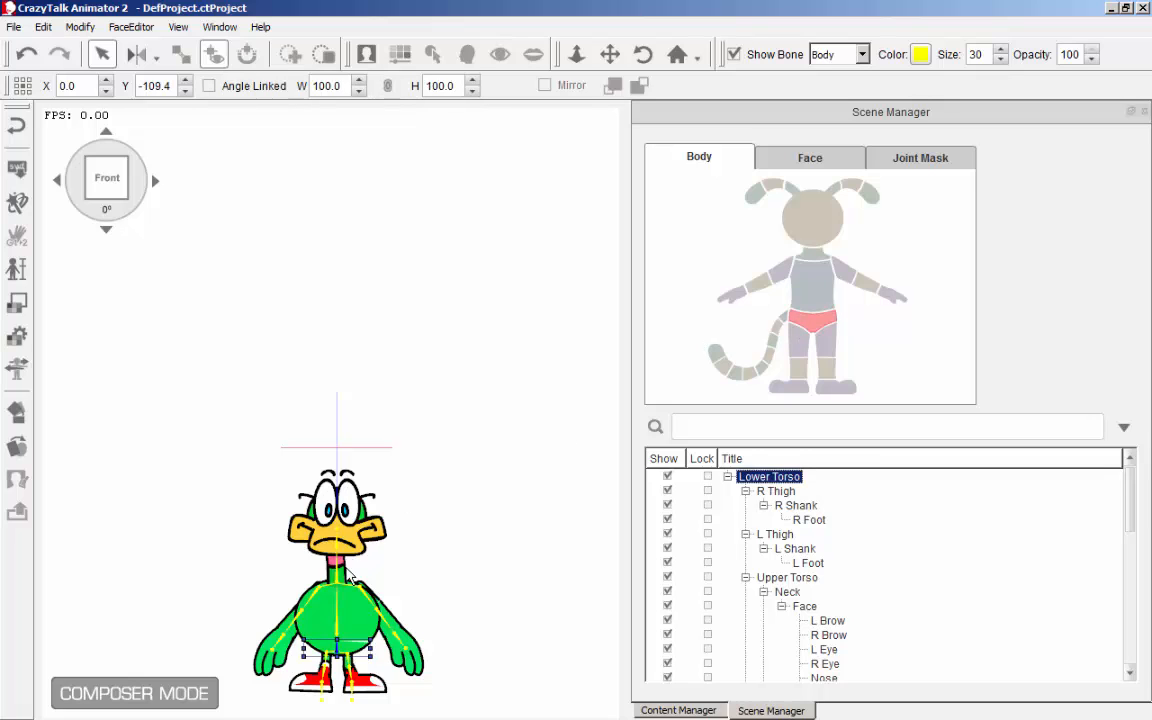
left_click_drag(352, 651, 347, 406)
left_click(457, 417)
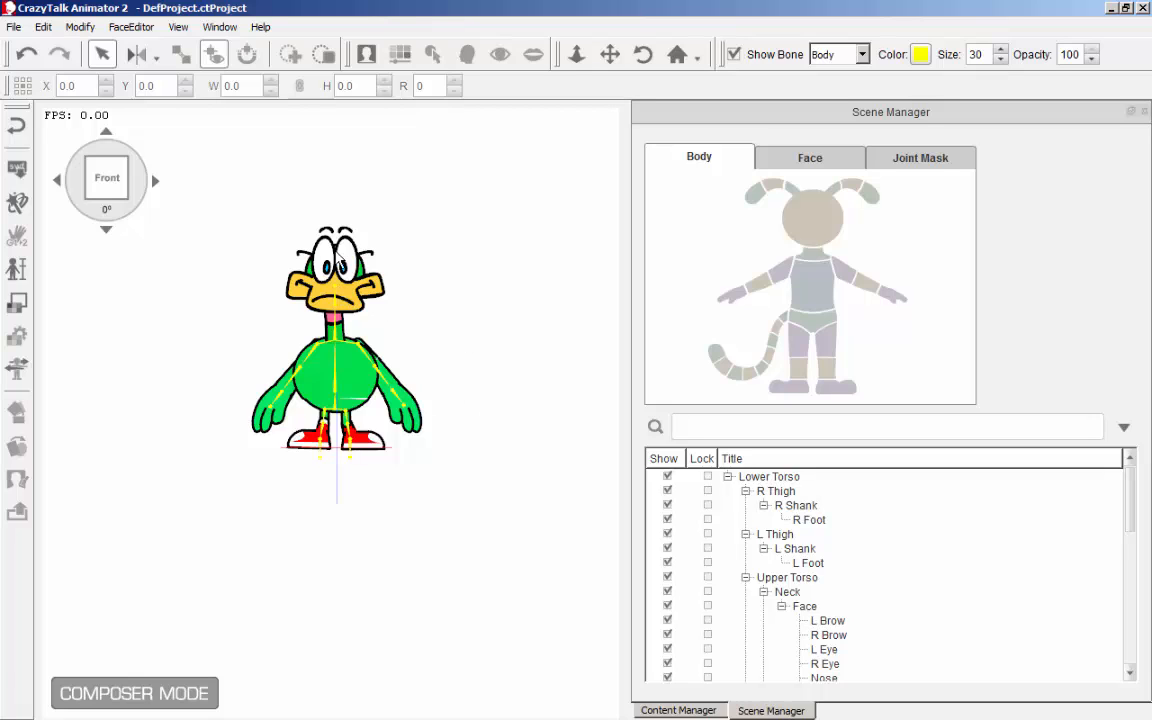
- Check that the duck's eyes, ears and face are assigned to the correct face and body parts
left_click(308, 238)
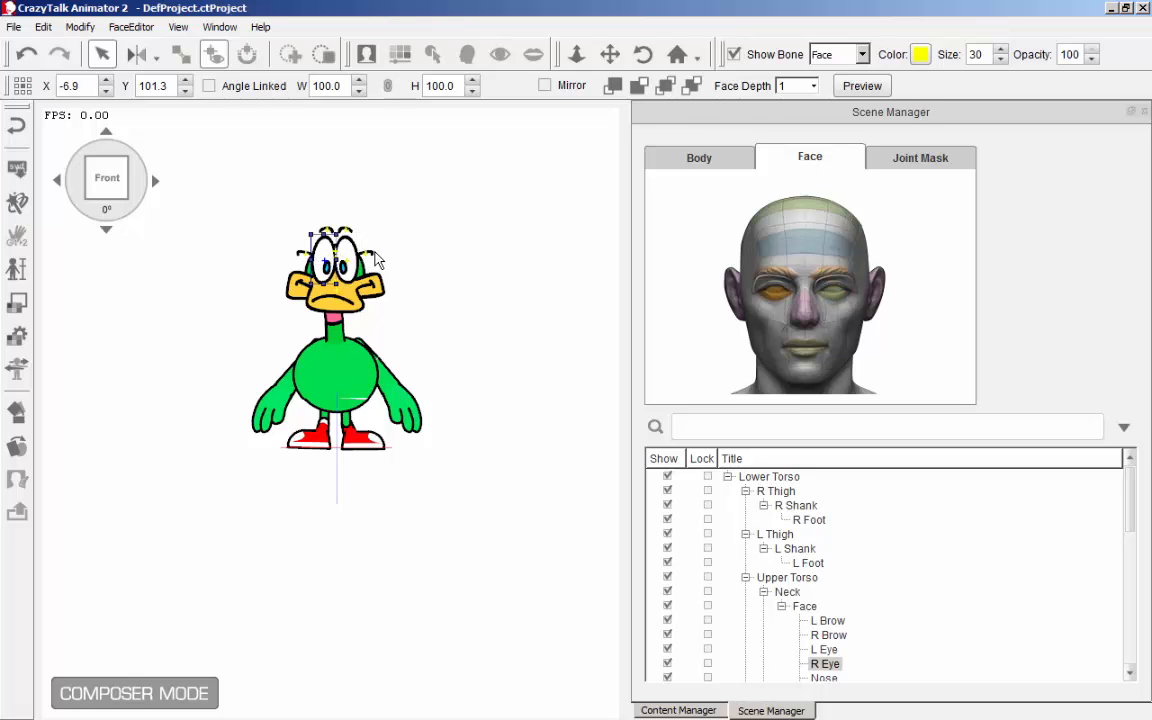
left_click(371, 256)
left_click(309, 258)
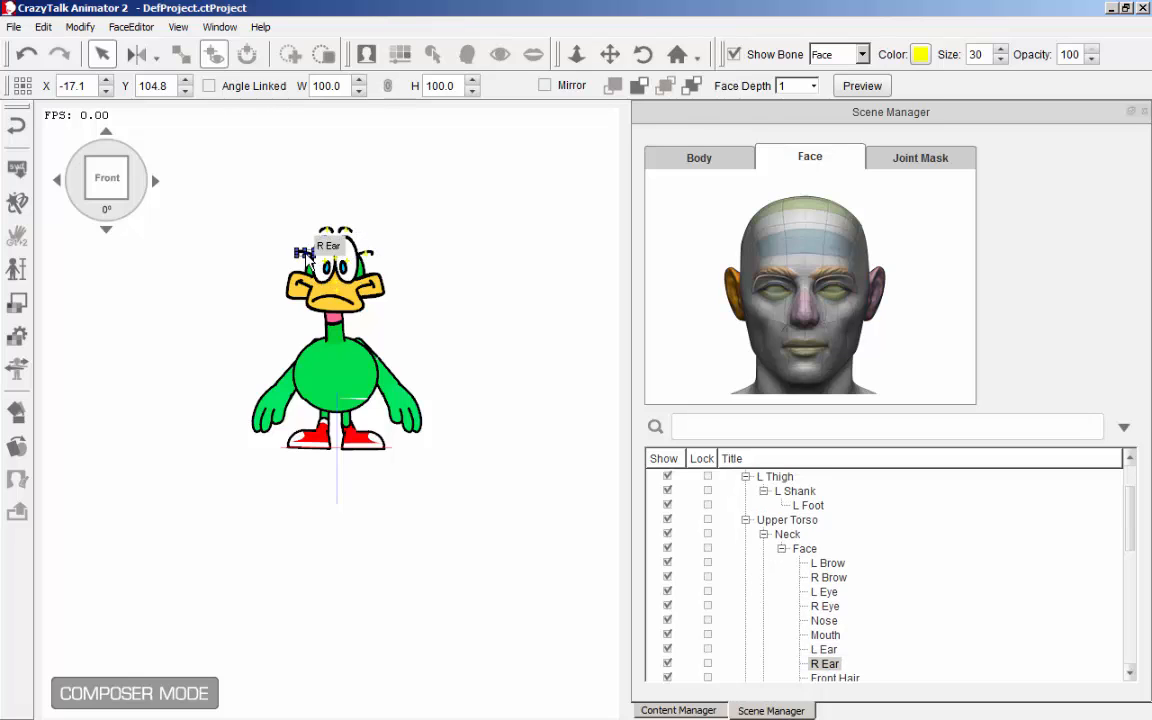
left_click(298, 218)
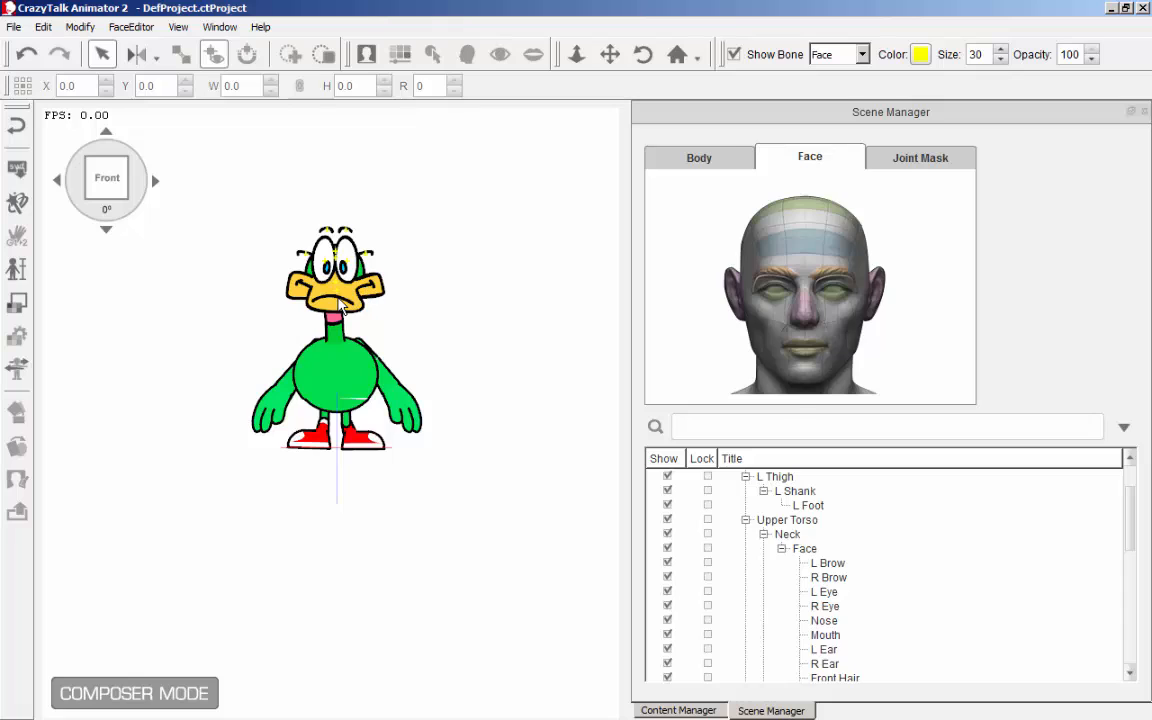
left_click(310, 278)
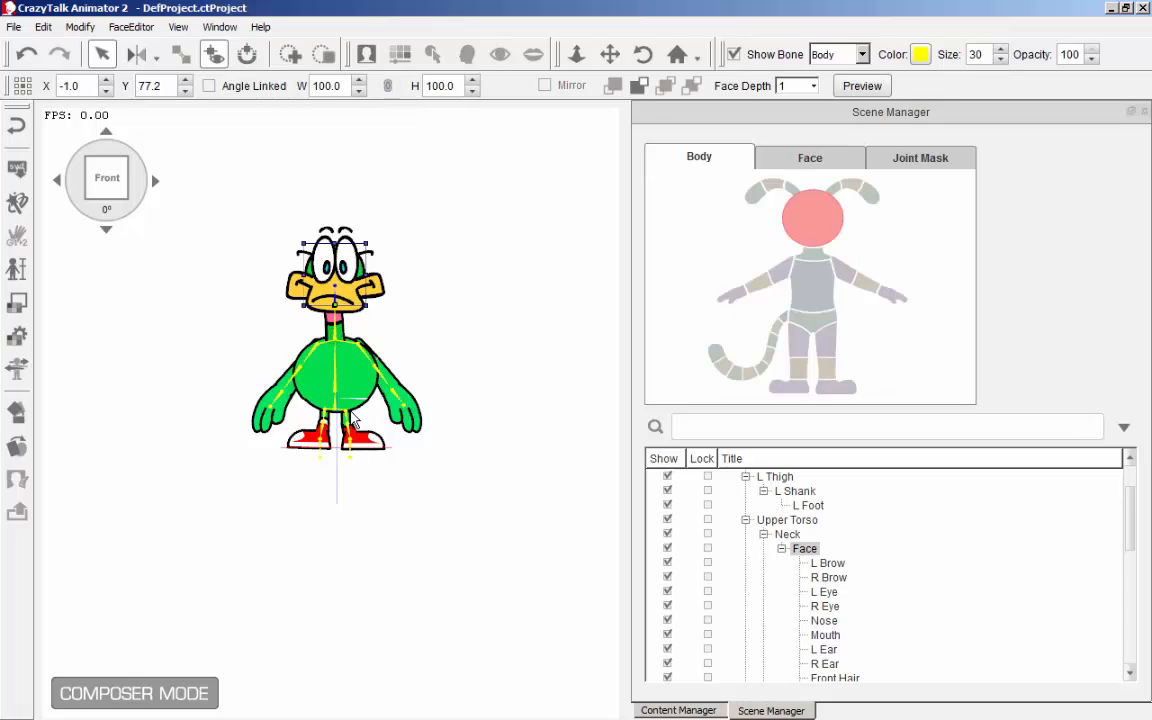
- Preview the Basic Walk body motion in Calibration, then stop it and close Calibration
left_click(17, 369)
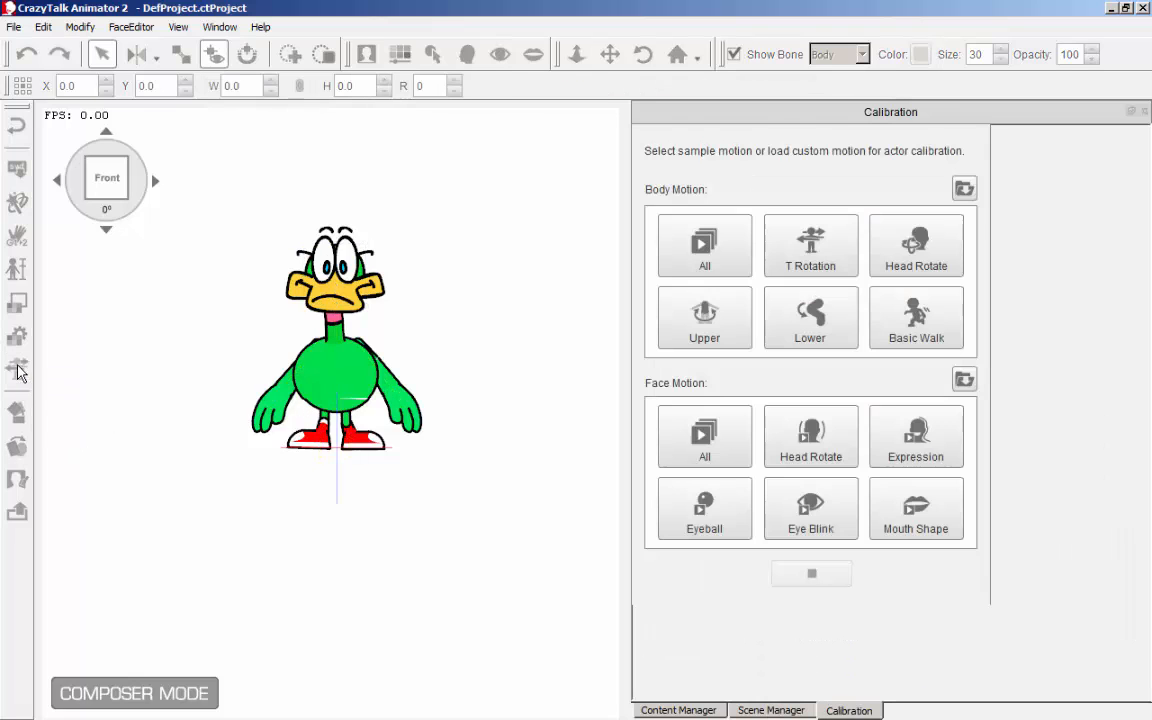
left_click(932, 334)
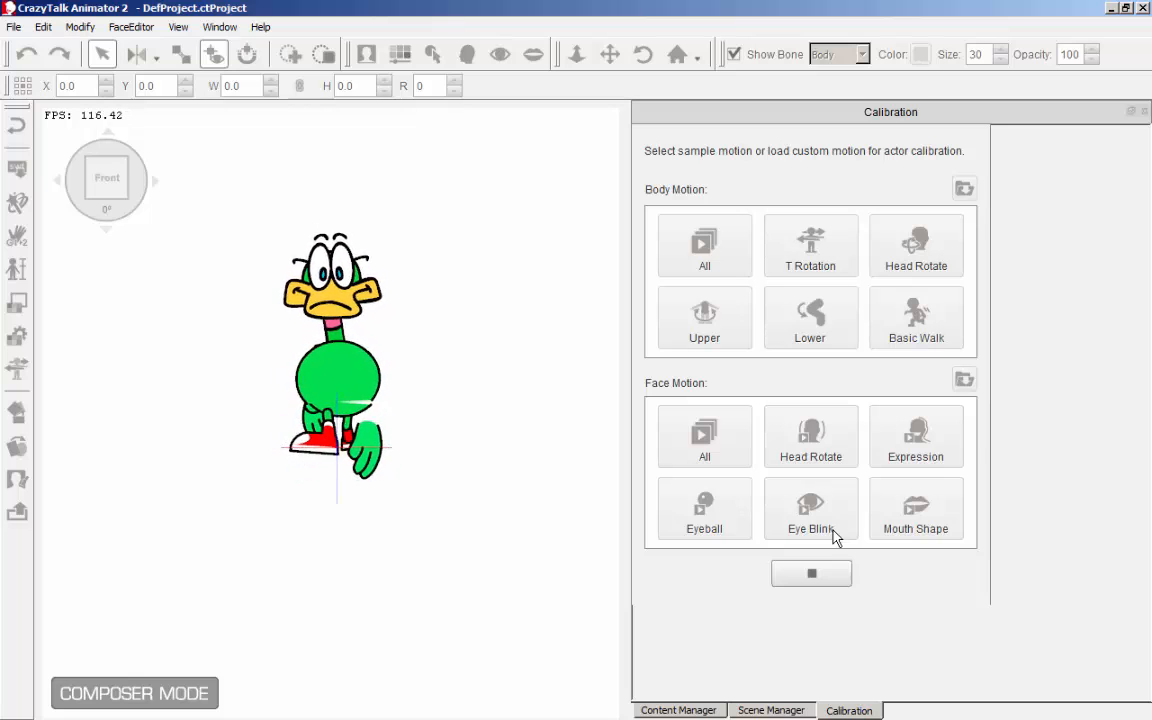
left_click(818, 577)
left_click(1132, 111)
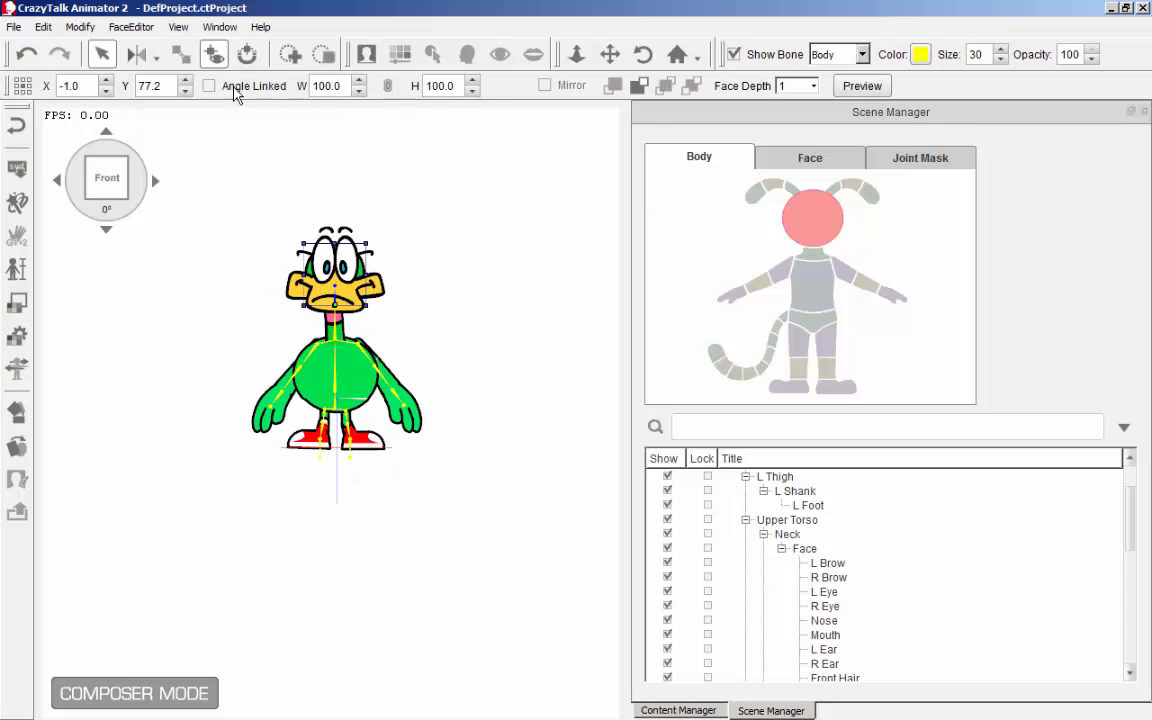
- Turn the duck into a multi-angle character
left_click(80, 27)
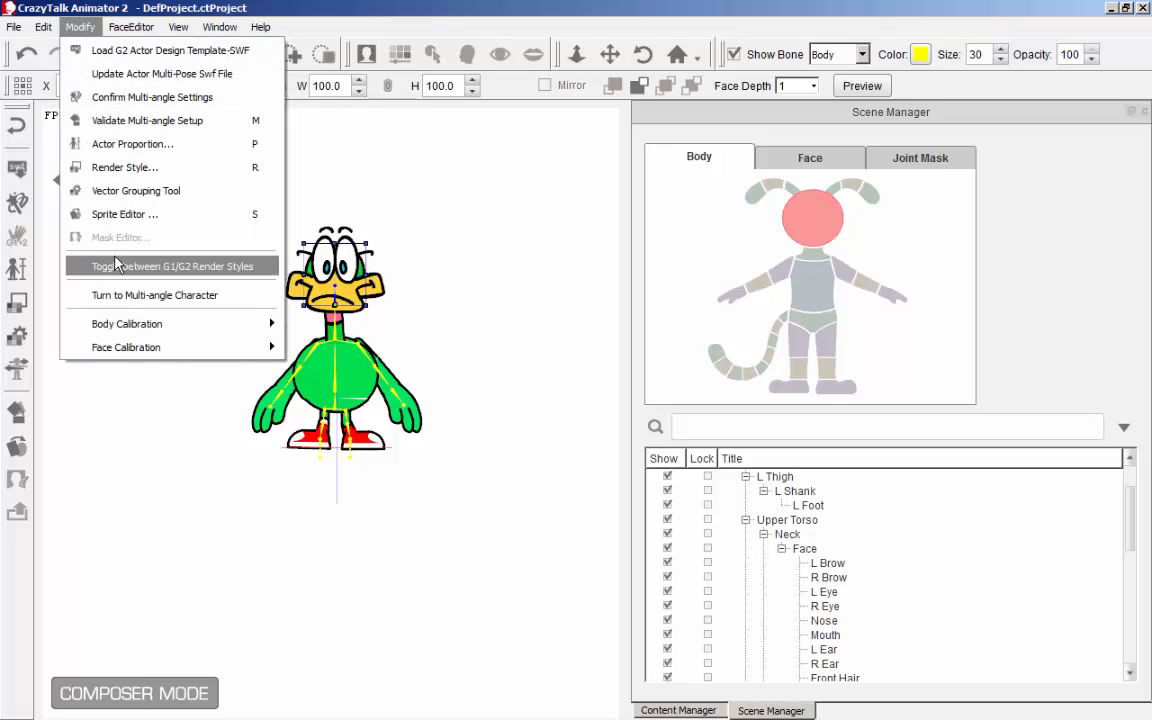
left_click(114, 295)
left_click(606, 455)
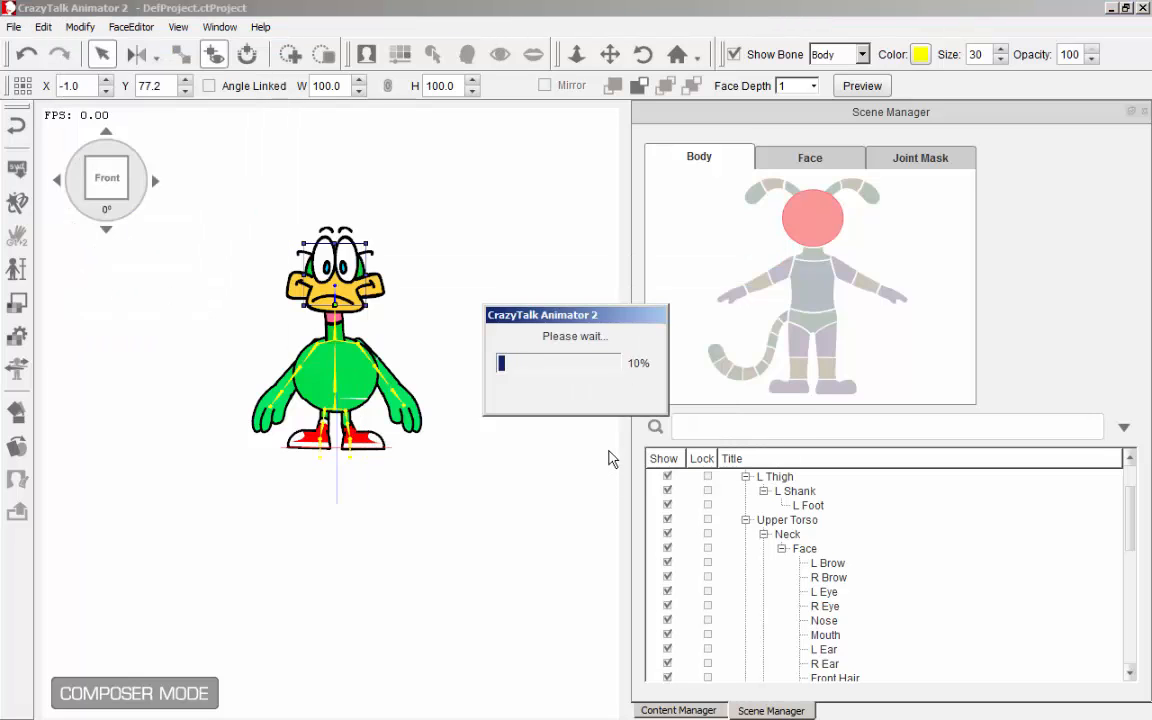
- Test the converted character with the Basic Walk calibration motion and return to the Scene Manager
left_click(16, 369)
left_click(916, 332)
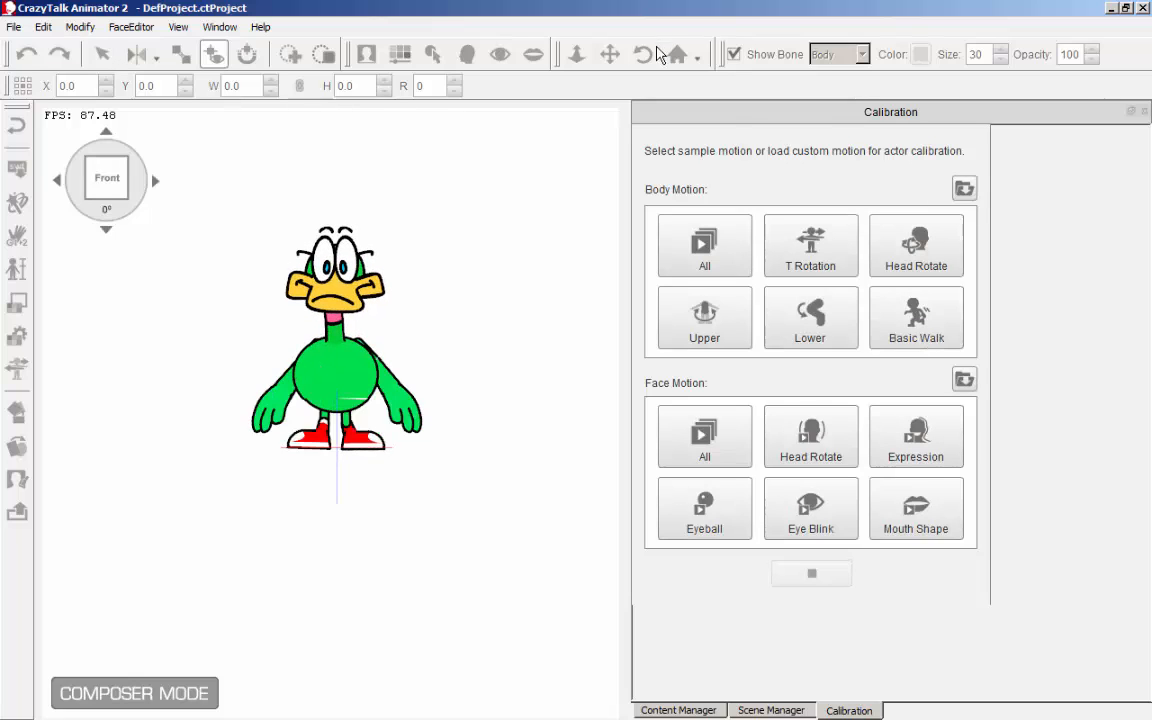
left_click(1143, 111)
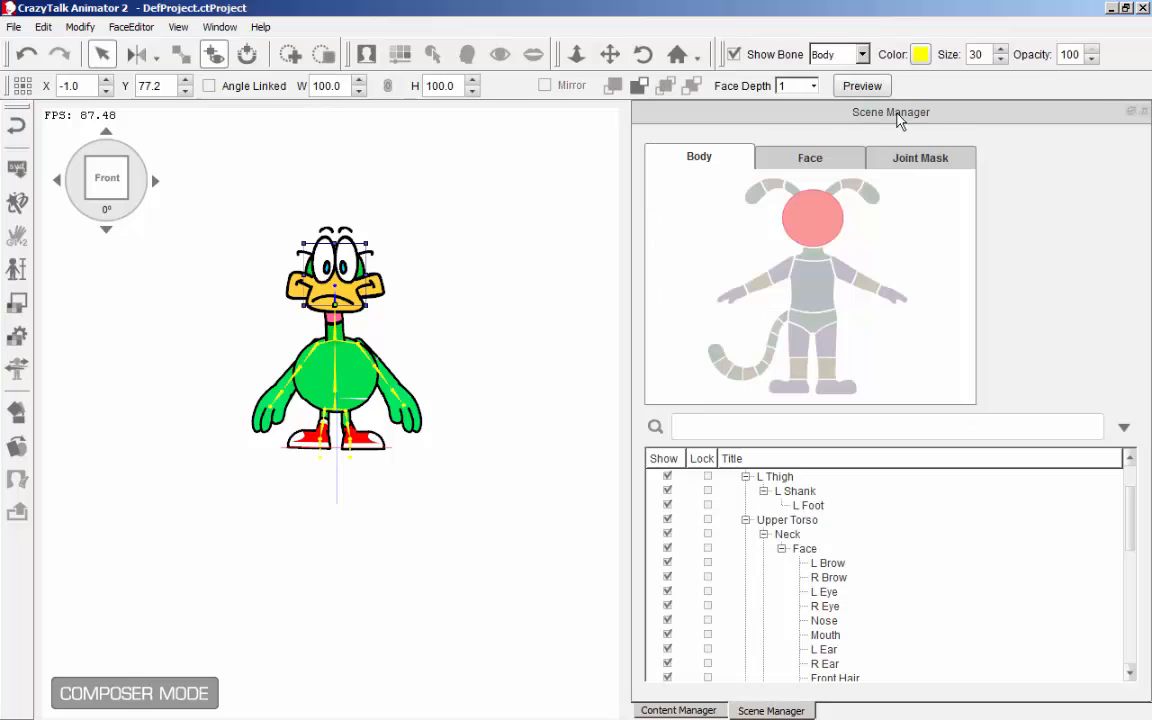
- Examine the rig up close at the upper torso, left arm and left hand
left_click_drag(452, 400, 453, 171)
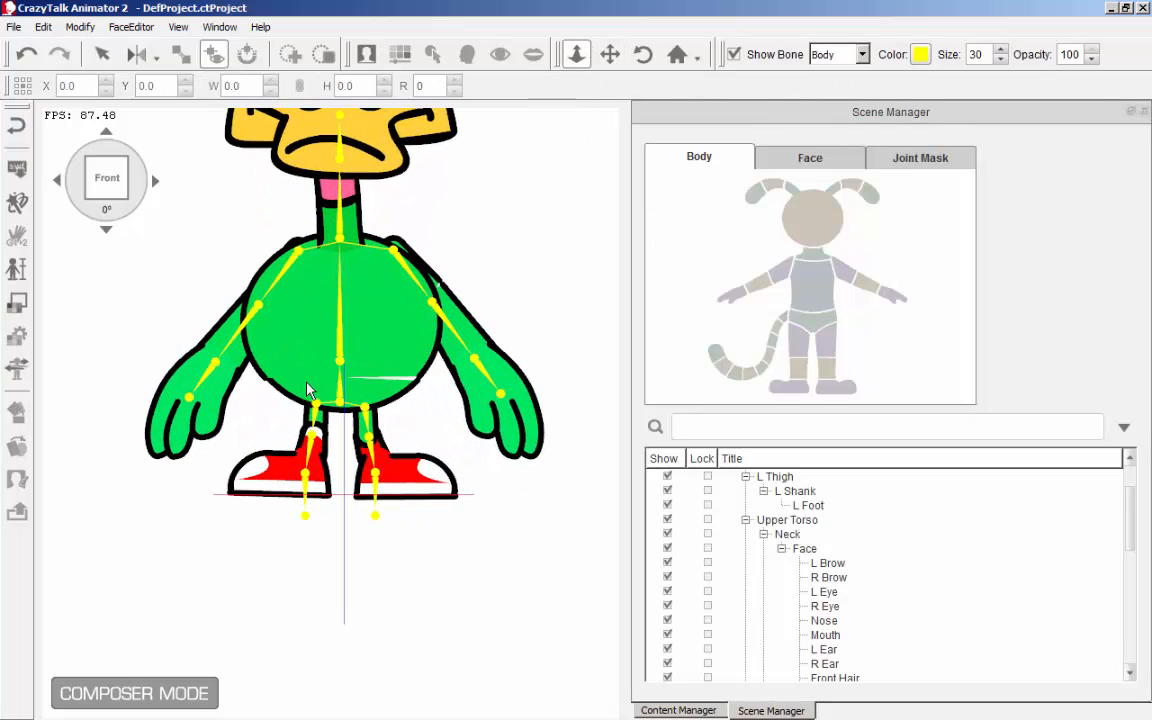
left_click(340, 328)
left_click_drag(458, 230, 480, 354)
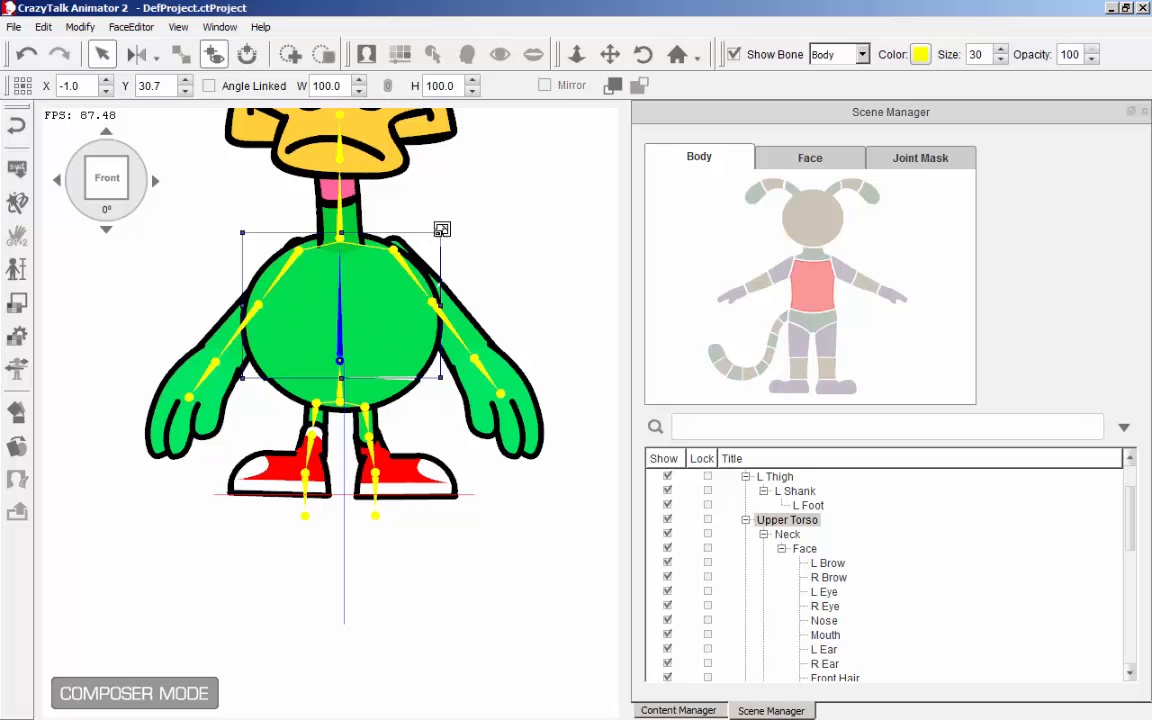
left_click_drag(452, 219, 335, 303)
left_click(492, 383)
left_click(400, 250)
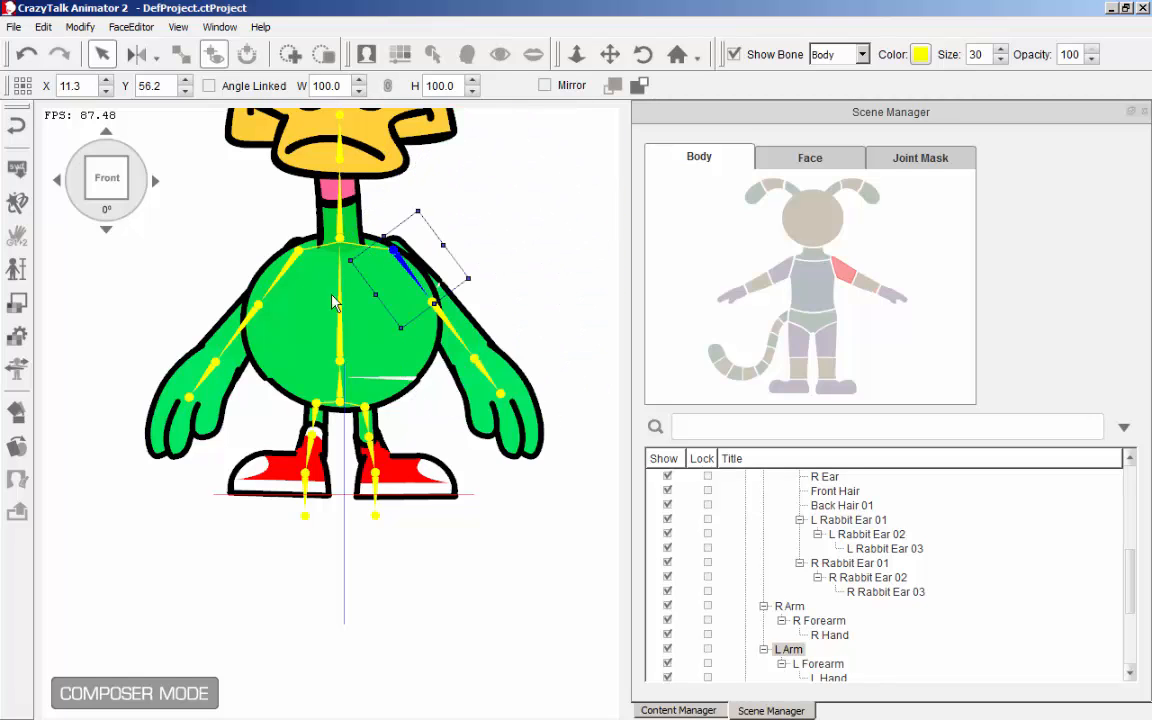
left_click(468, 325)
left_click(505, 388)
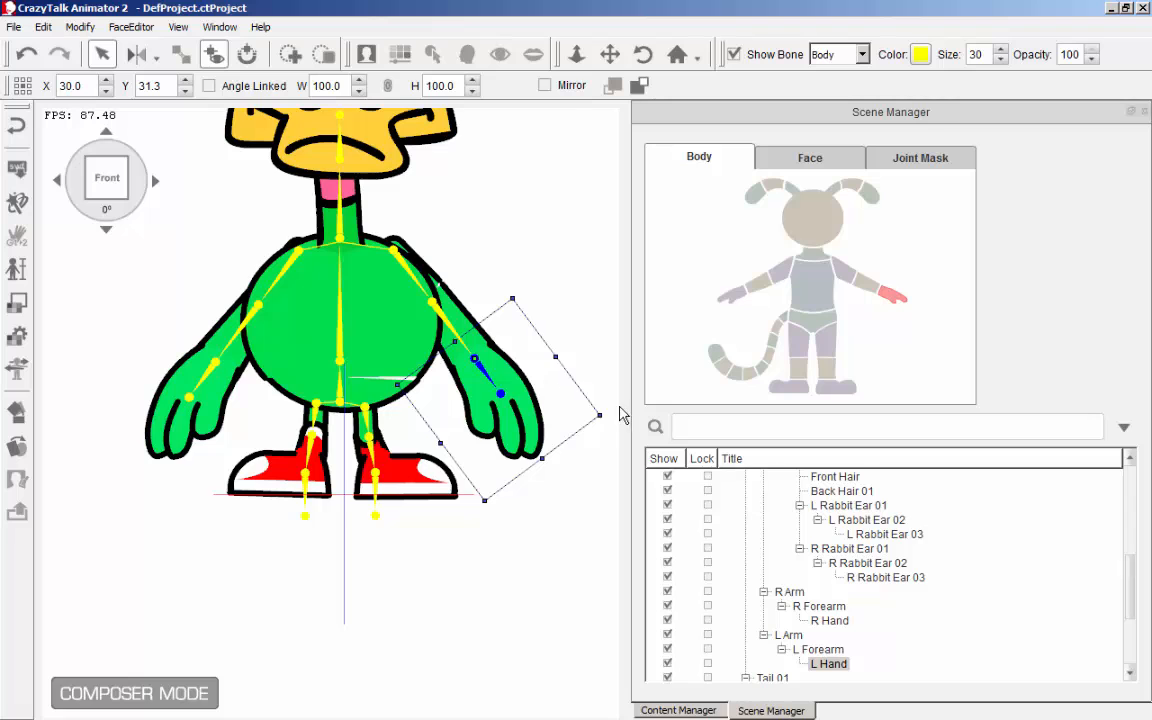
- Inspect the right forearm, left upper arm and upper torso parts for how they overlap at the joints
left_click_drag(551, 341, 355, 357)
left_click(256, 367)
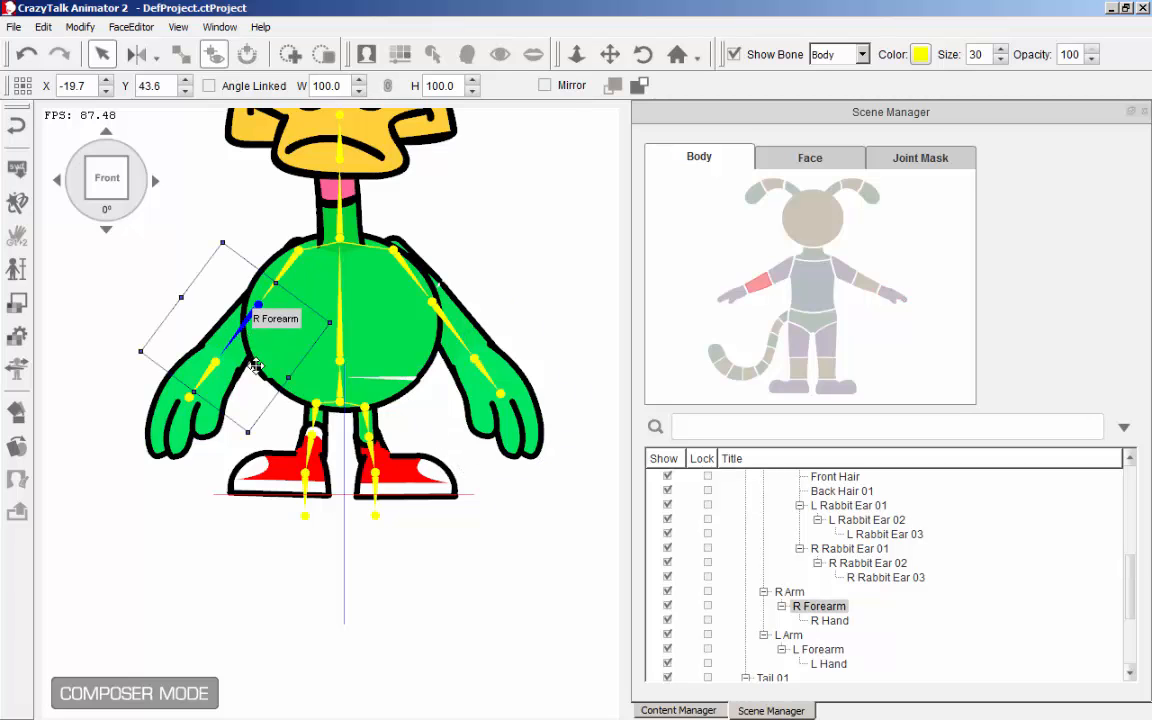
left_click_drag(233, 408, 208, 425)
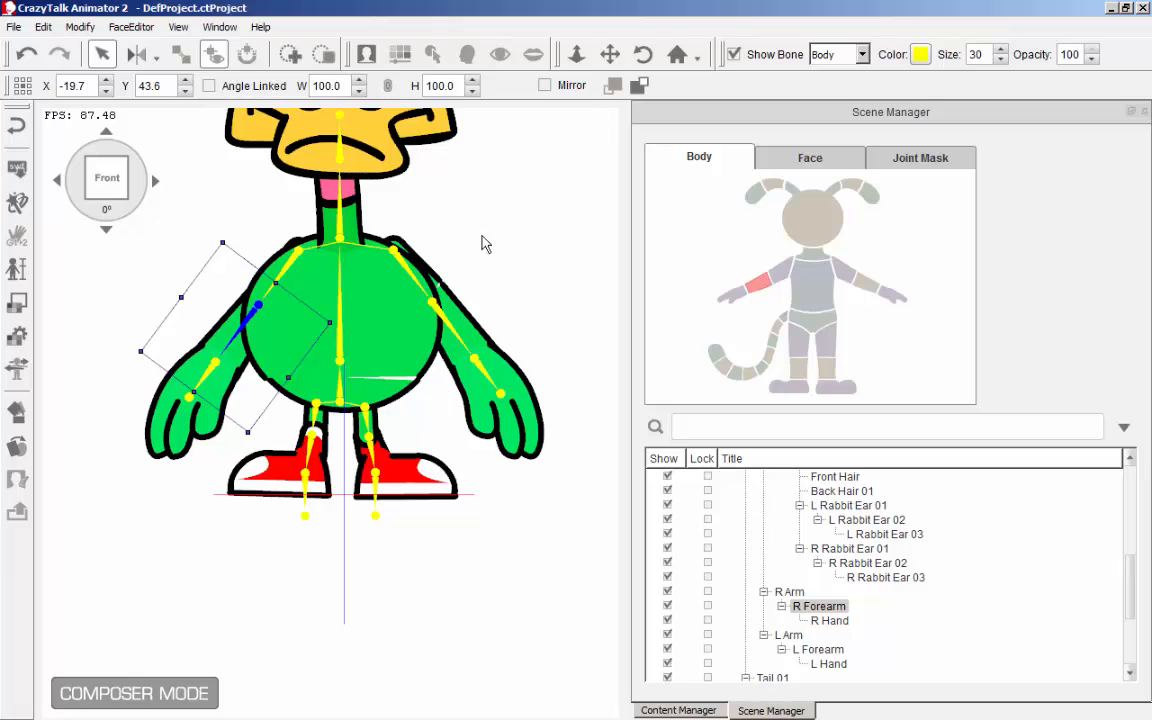
left_click(415, 286)
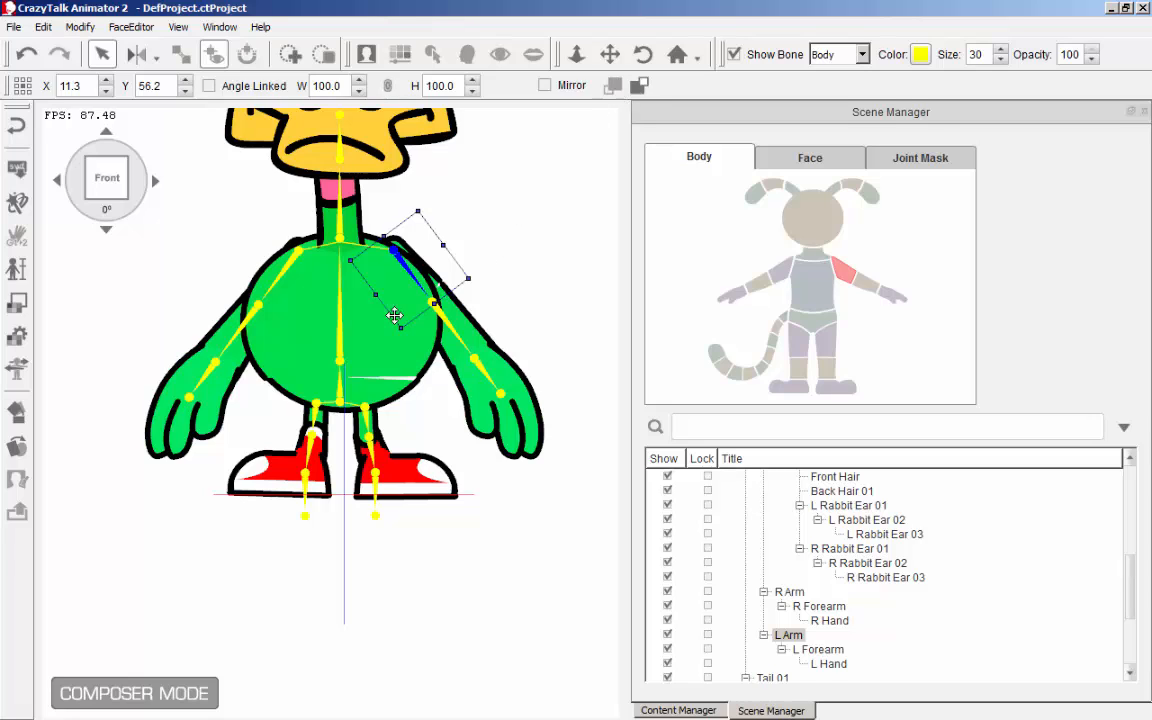
left_click(329, 292)
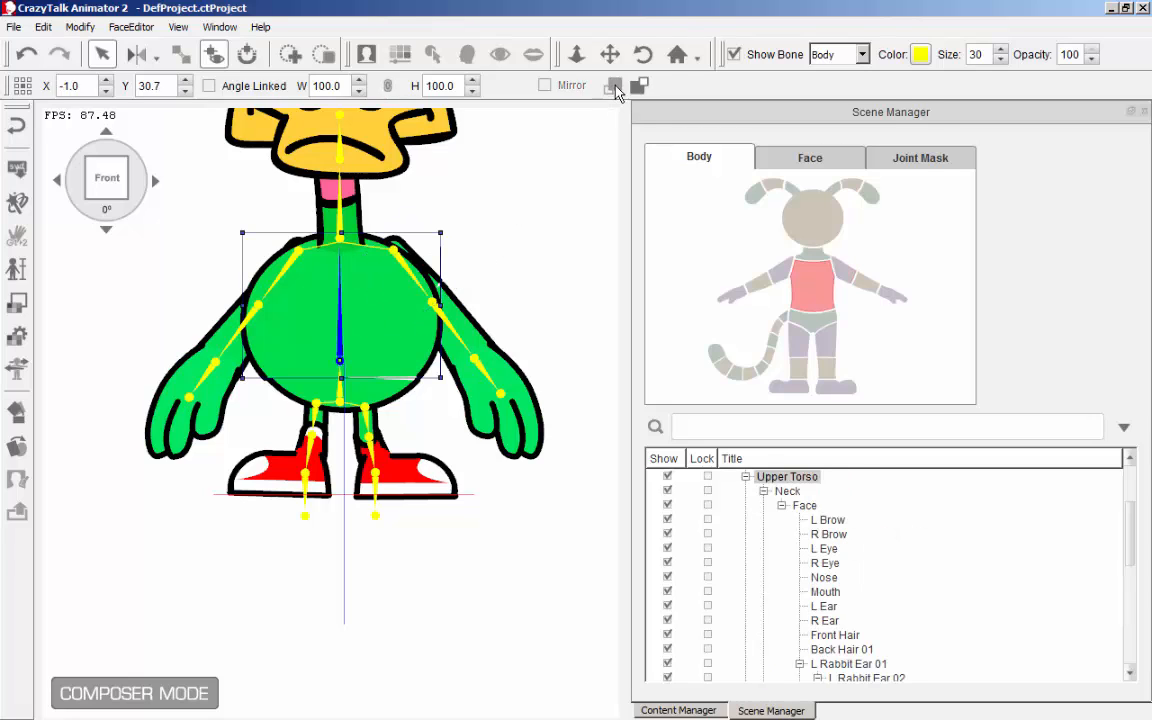
- Try rotating the left forearm outward at the elbow
left_click(427, 267)
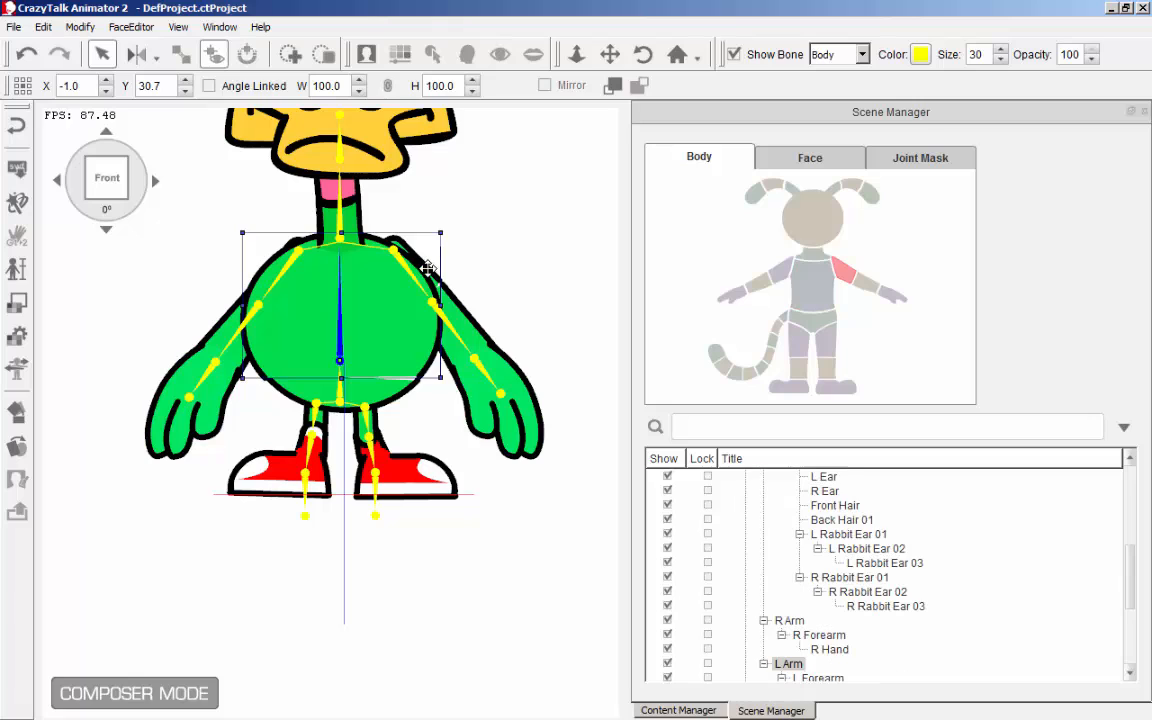
left_click_drag(476, 237, 445, 237)
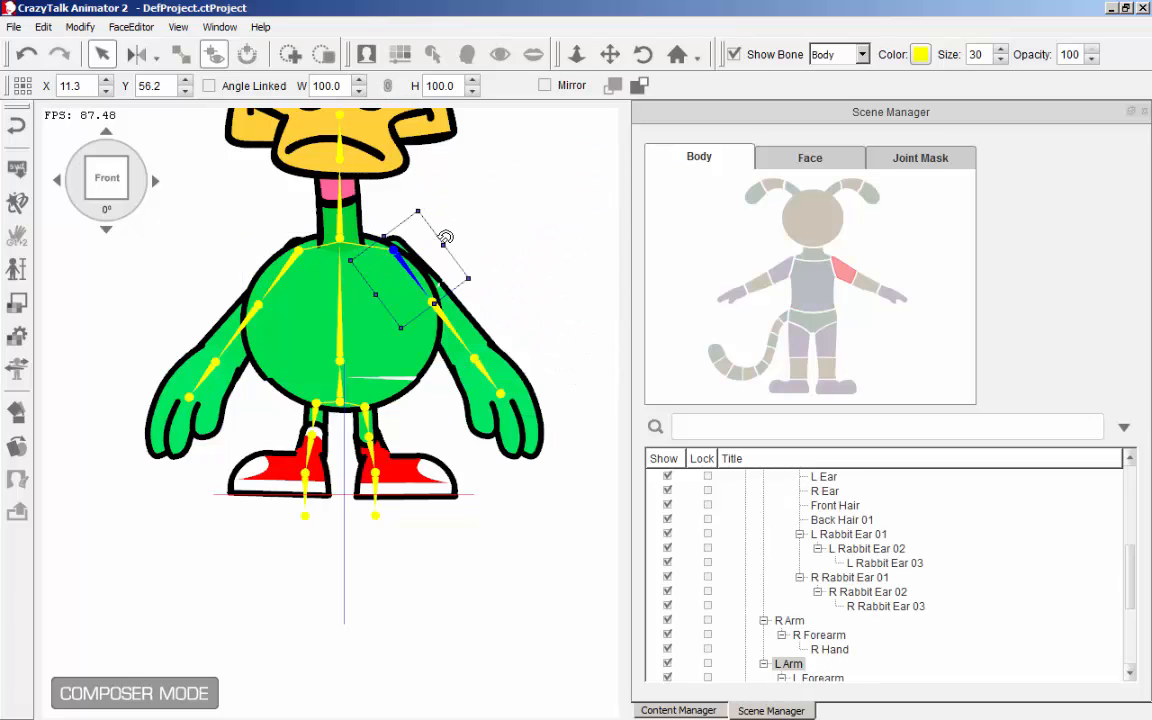
left_click(440, 318)
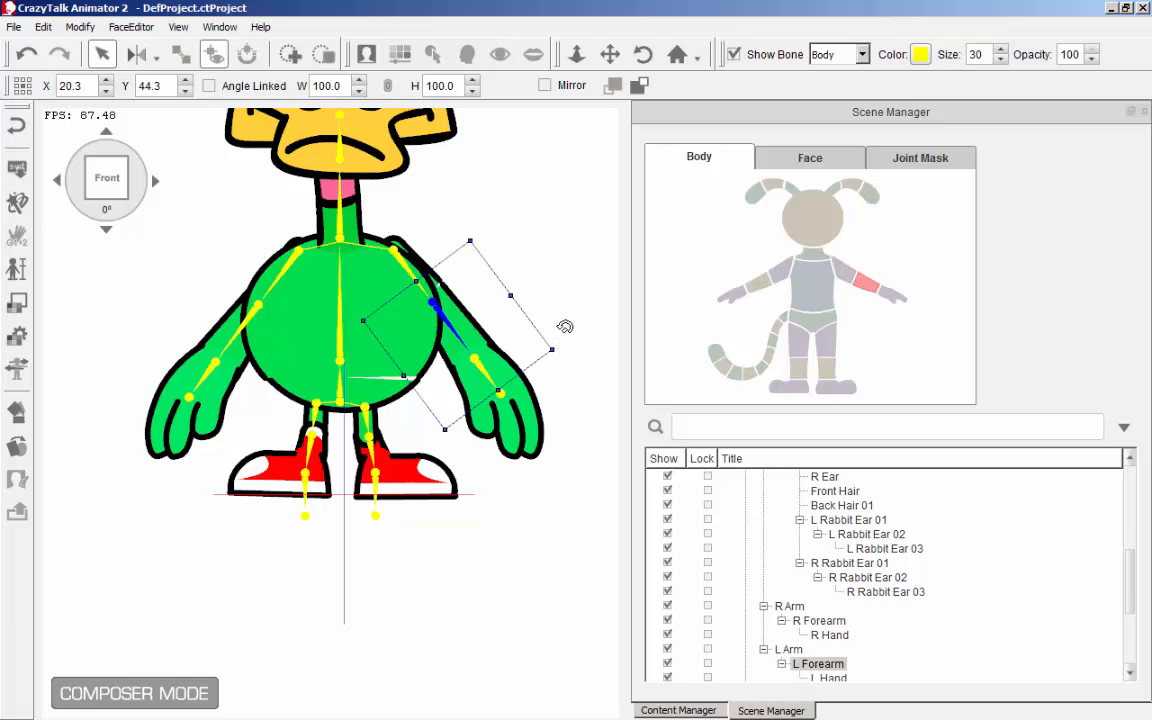
left_click_drag(563, 330, 631, 303)
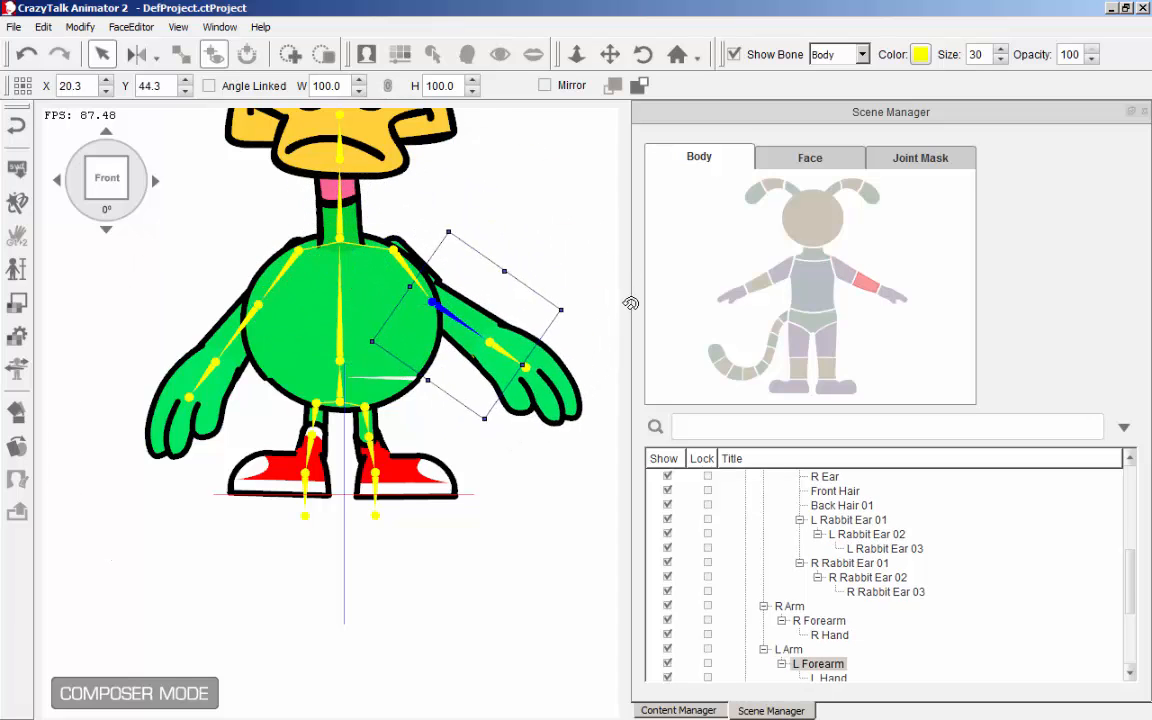
- Inspect the neck and face parts where the head joins the neck
left_click(333, 193)
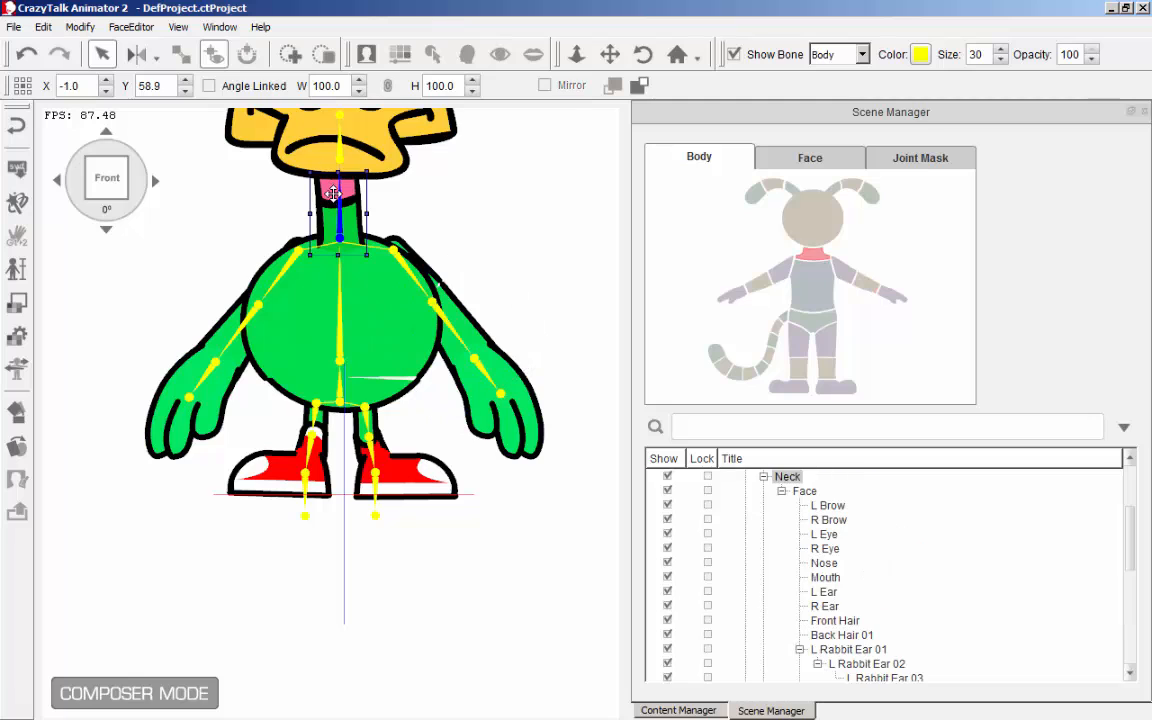
left_click(610, 54)
left_click_drag(522, 157, 349, 366)
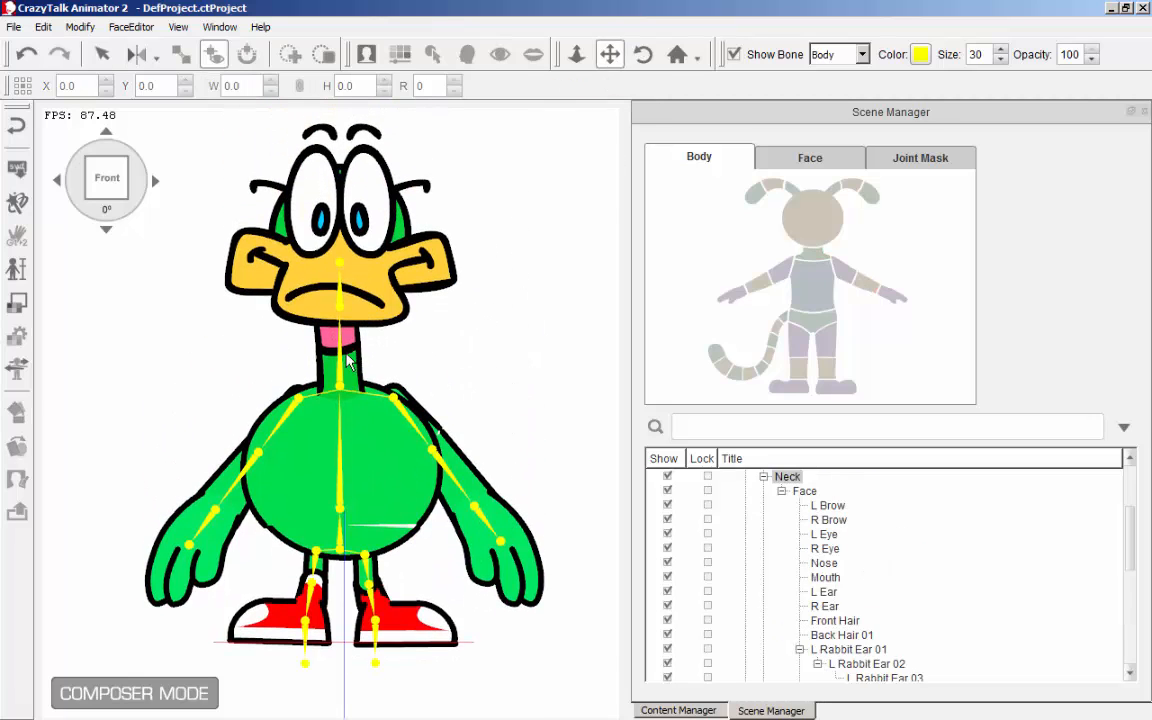
key("Escape")
left_click(348, 348)
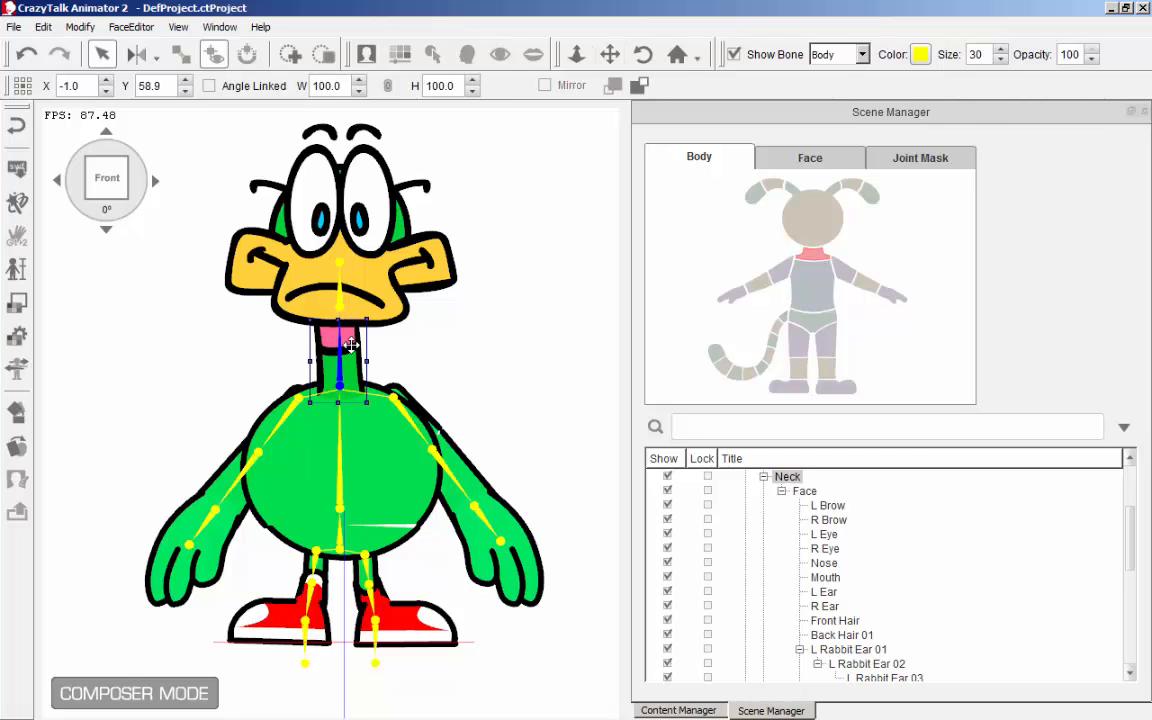
mouse_move(380, 307)
left_mouse_down()
mouse_move(435, 385)
mouse_move(442, 561)
mouse_move(417, 586)
mouse_move(57, 255)
mouse_move(540, 355)
mouse_move(380, 303)
left_mouse_up()
left_click(370, 305)
left_click_drag(432, 168, 355, 178)
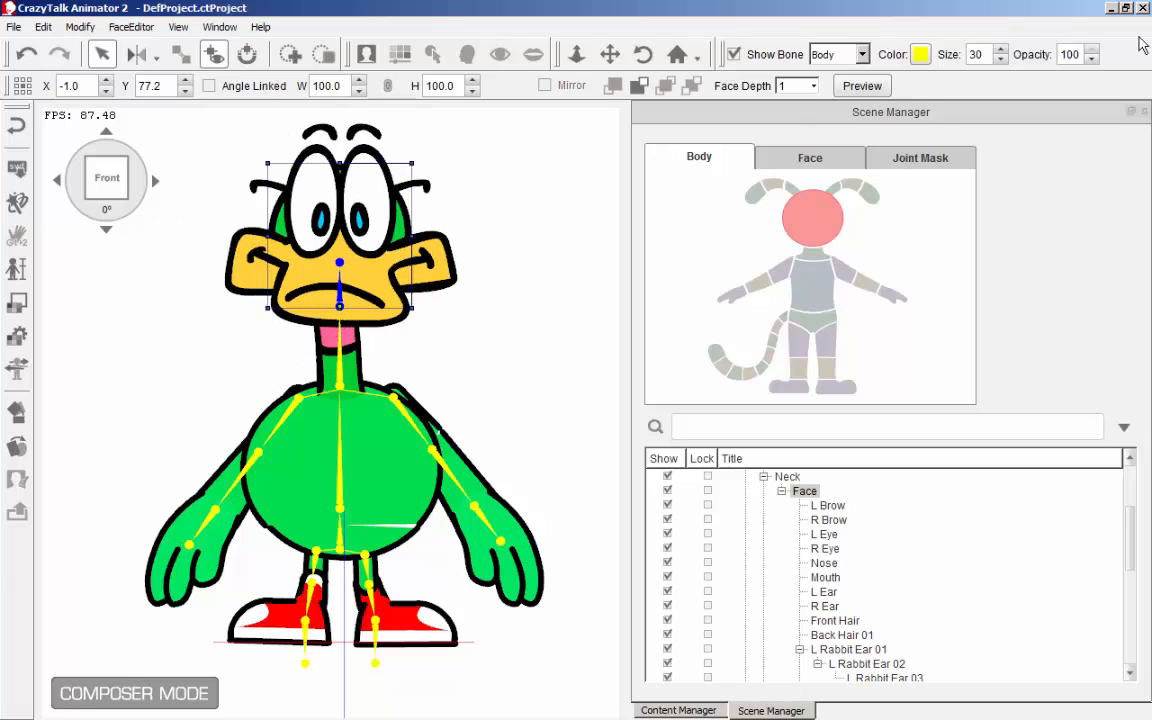
- Switch back to Flash, deselect the right foot symbol and show the front puppet's body and legs at 100% zoom
left_click(1110, 9)
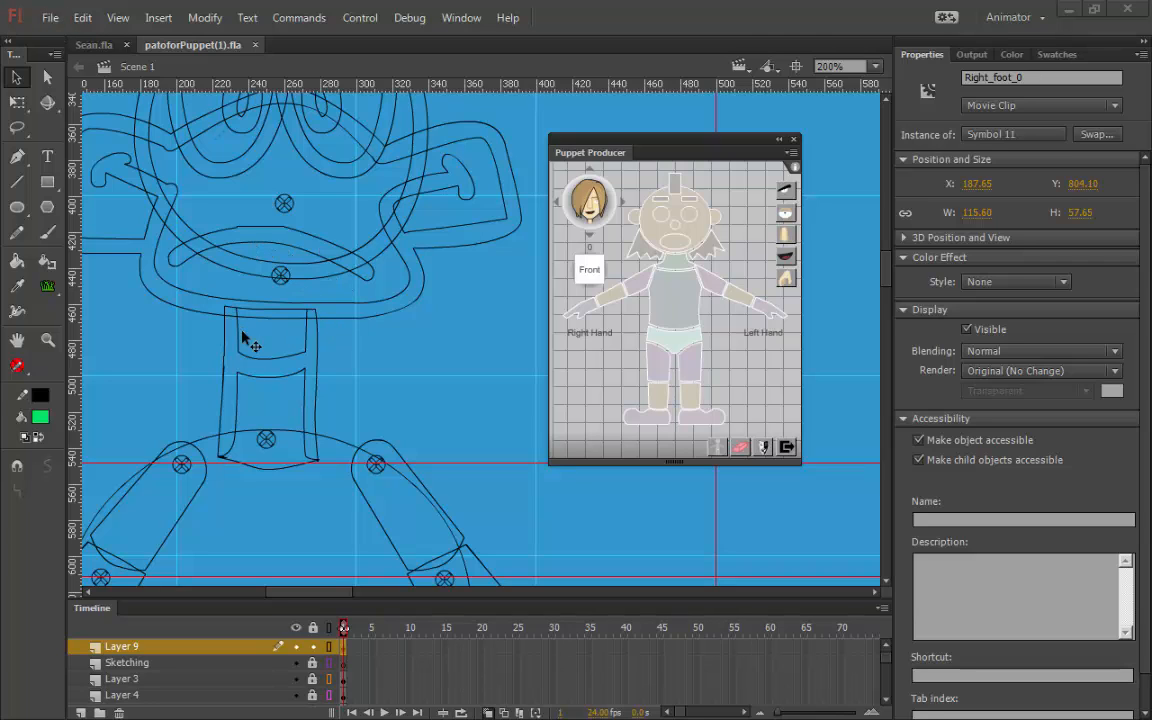
left_click(419, 375)
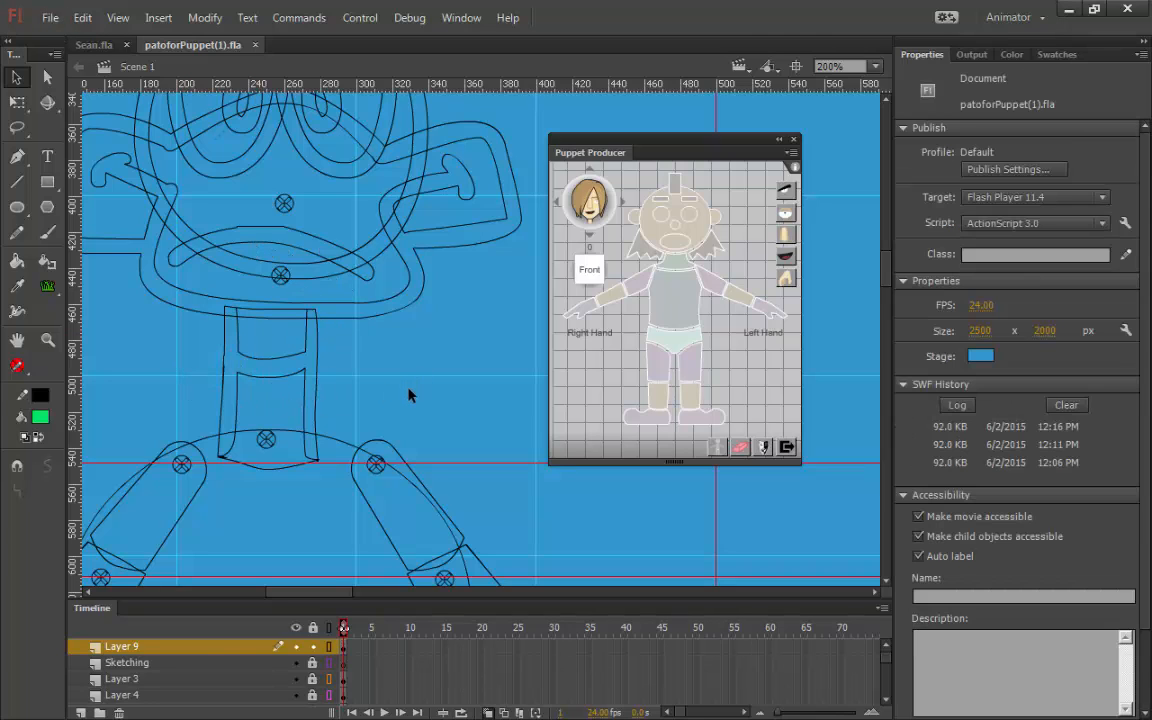
key("ctrl+minus")
key("space")
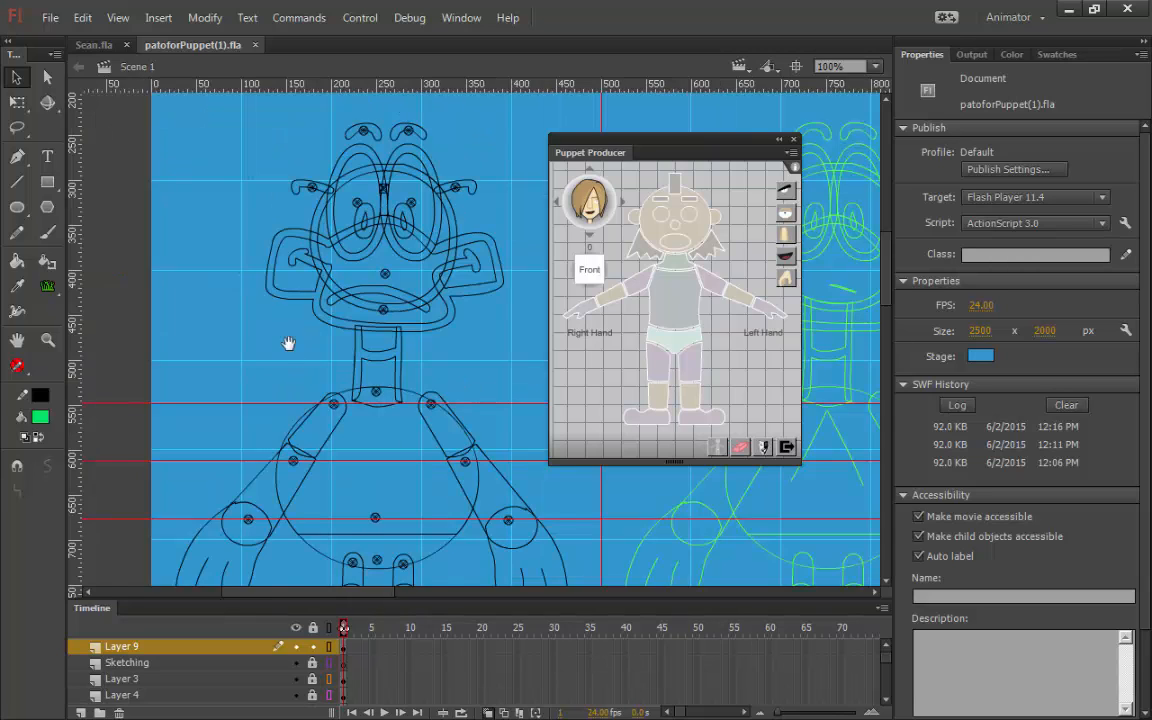
left_click_drag(290, 538, 292, 430)
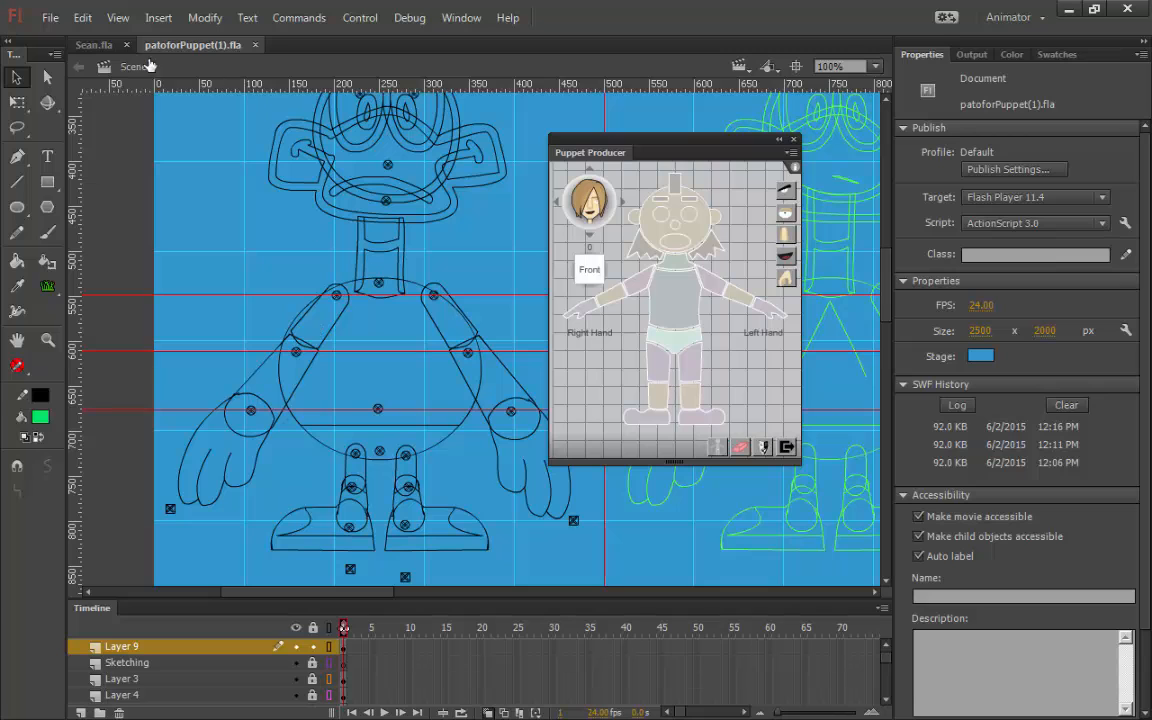
- Create a new 550 × 400 px ActionScript 3.0 document and move the Puppet Producer panel clear of the stage
left_click(50, 17)
left_click(60, 33)
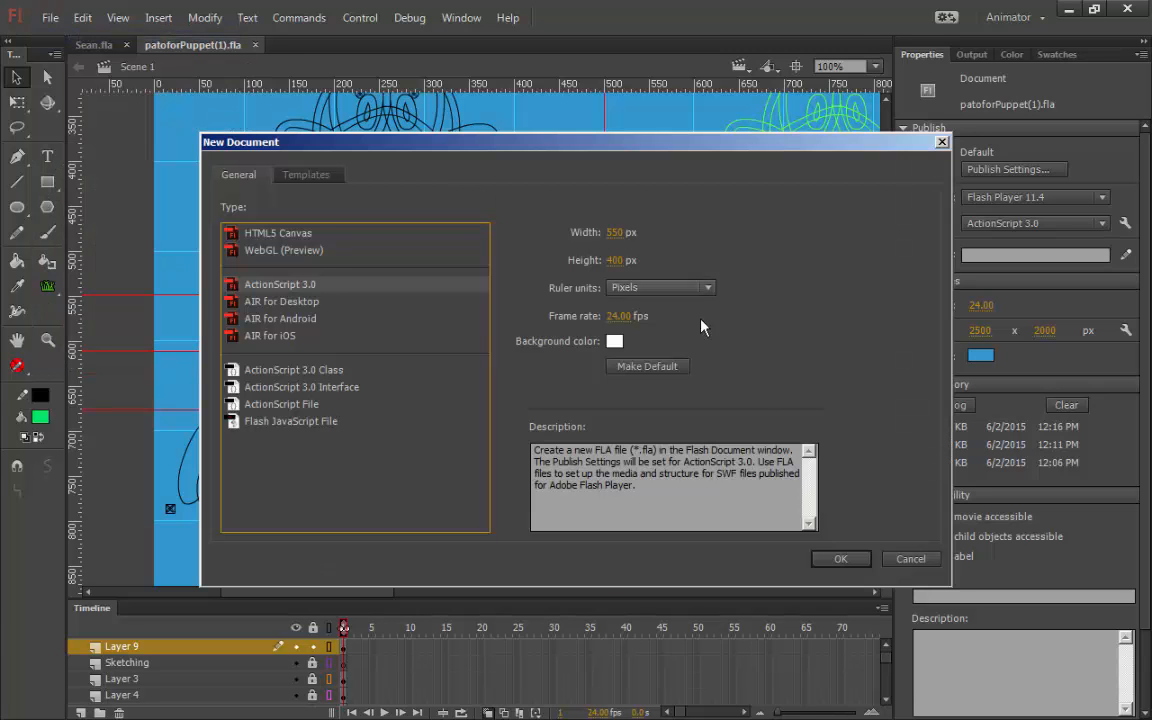
left_click(835, 560)
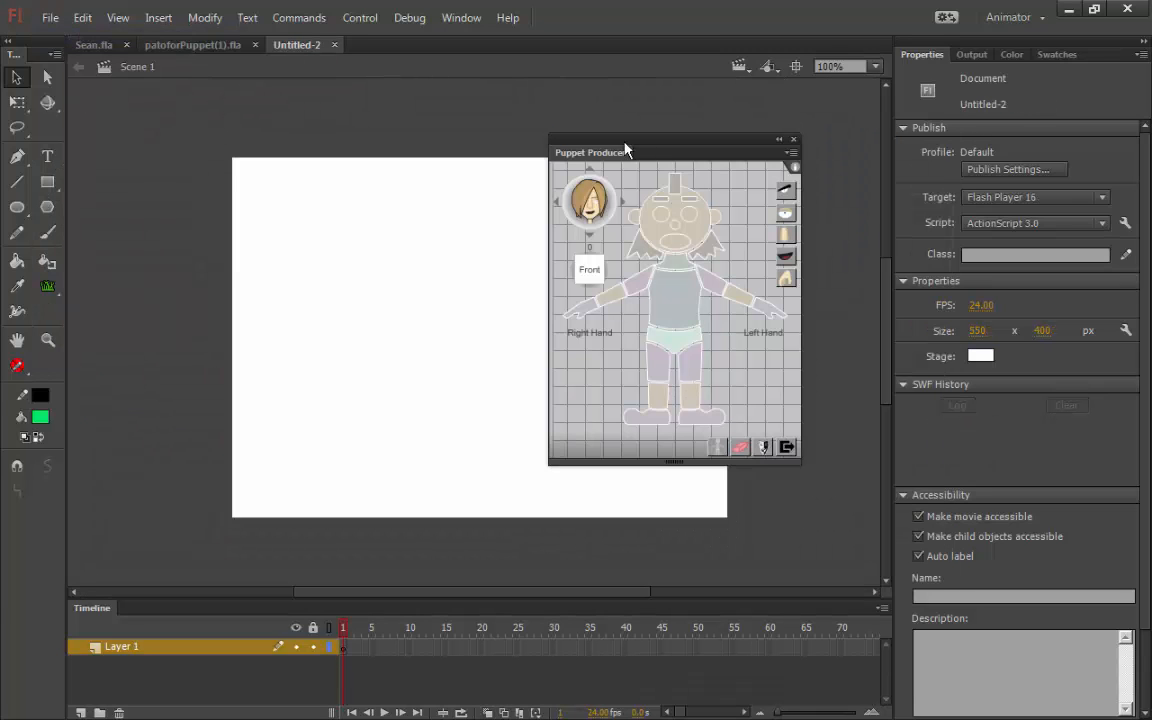
left_click_drag(625, 147, 802, 210)
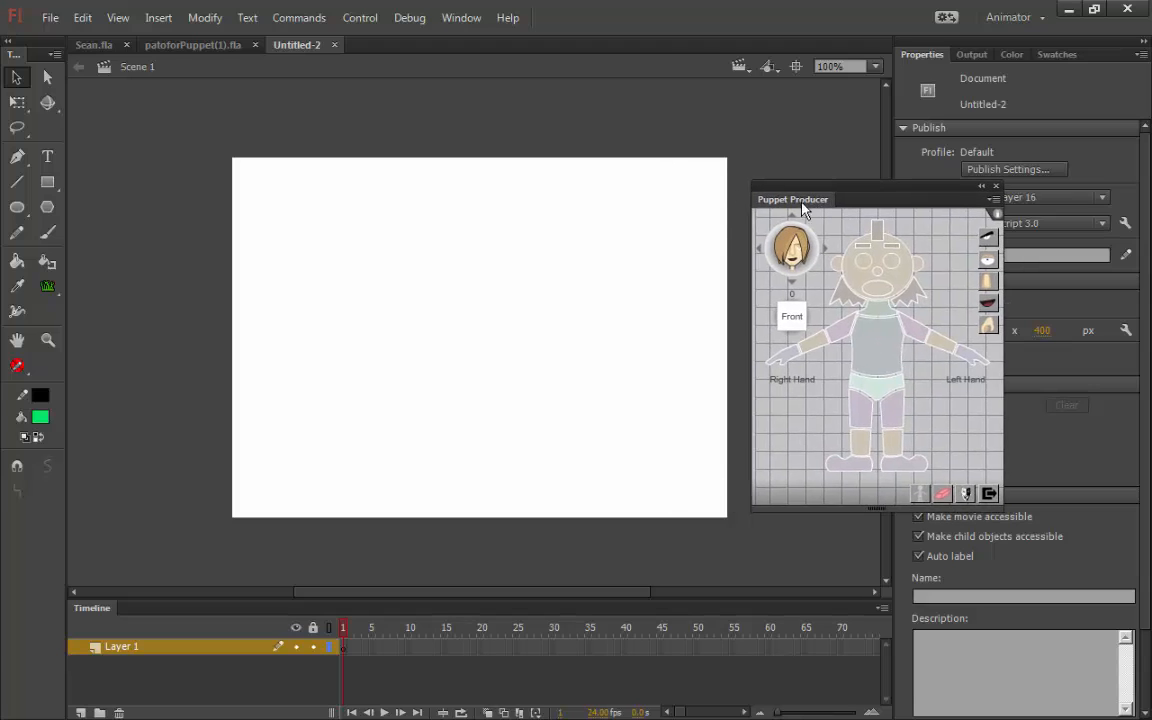
- Draw a black-outlined green circle about 46 px wide on the stage and place five copies in a column beside the stage
left_click(17, 207)
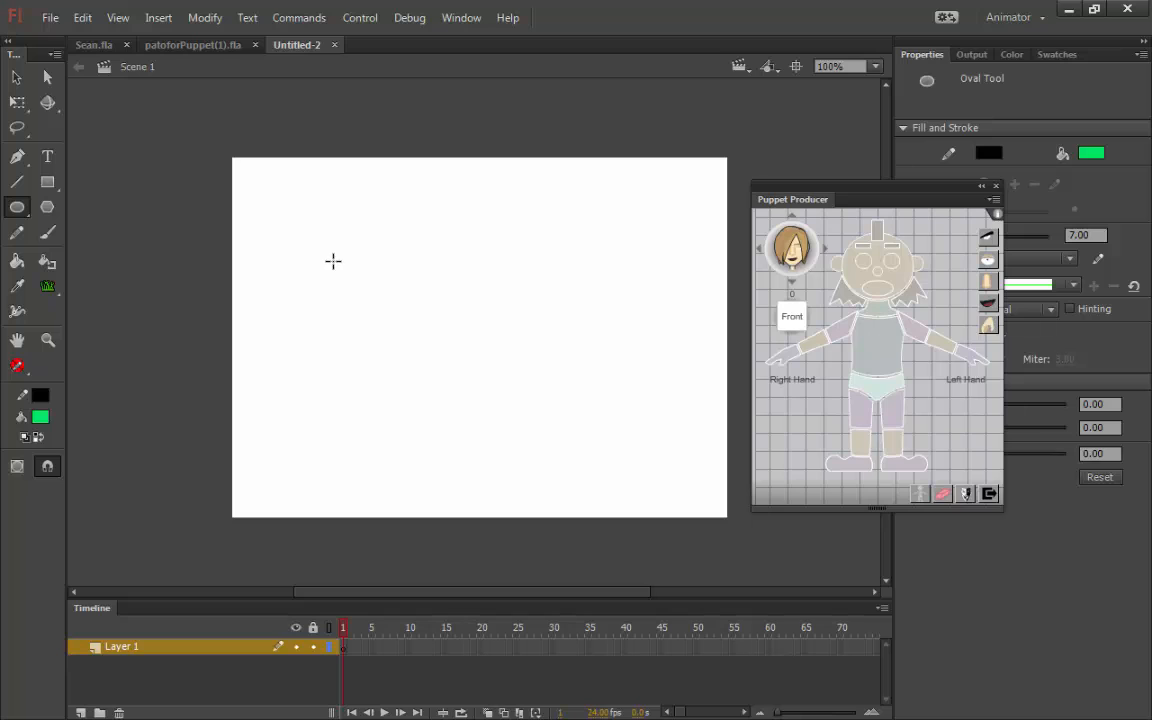
left_click_drag(331, 255, 372, 295)
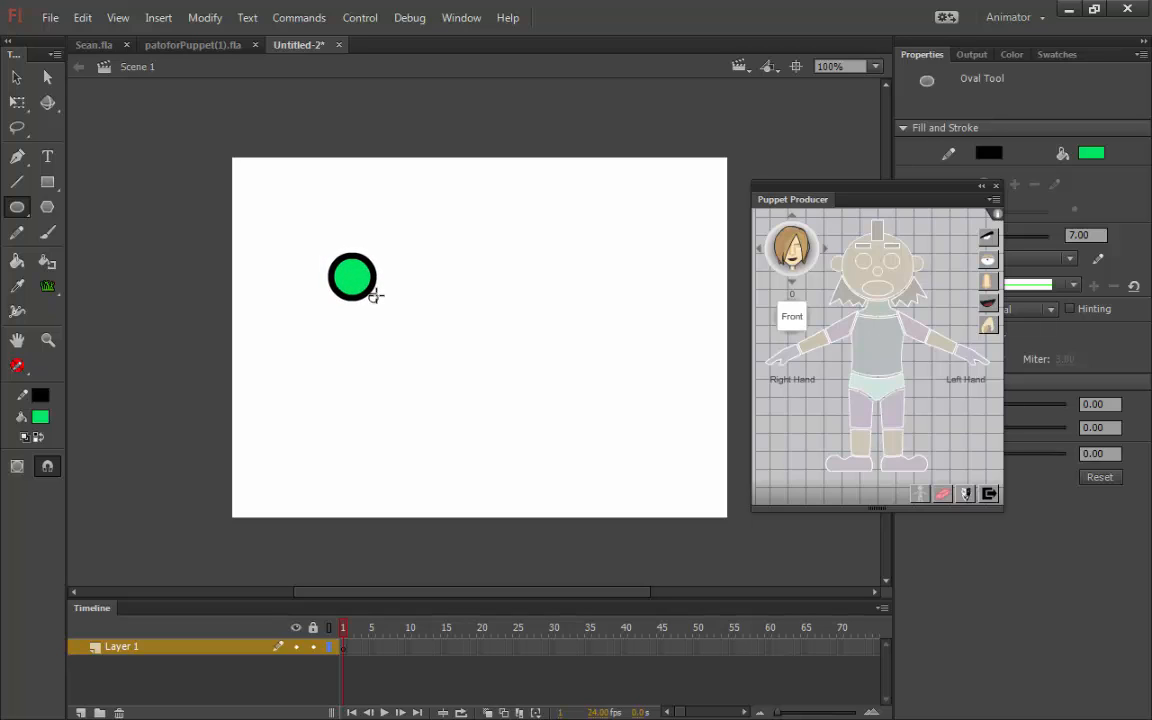
left_click(16, 77)
left_click_drag(411, 226, 267, 390)
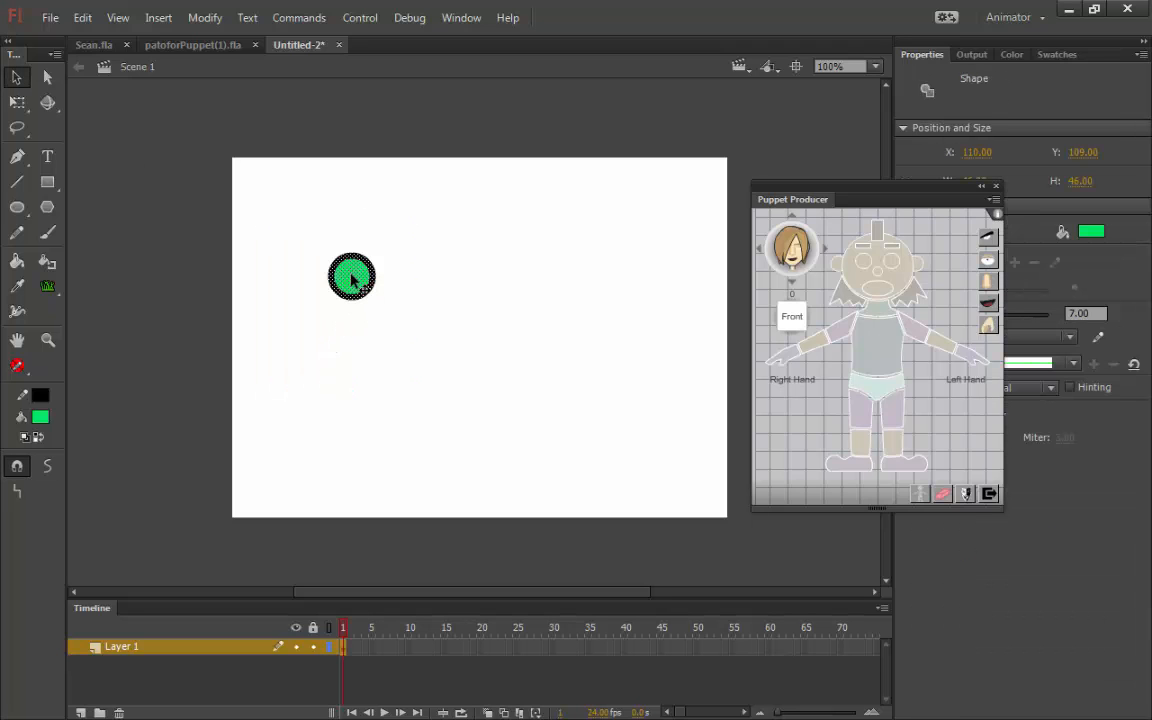
left_click_drag(350, 272, 206, 512)
left_click(195, 274)
left_click_drag(195, 274, 209, 206)
key("ctrl+z")
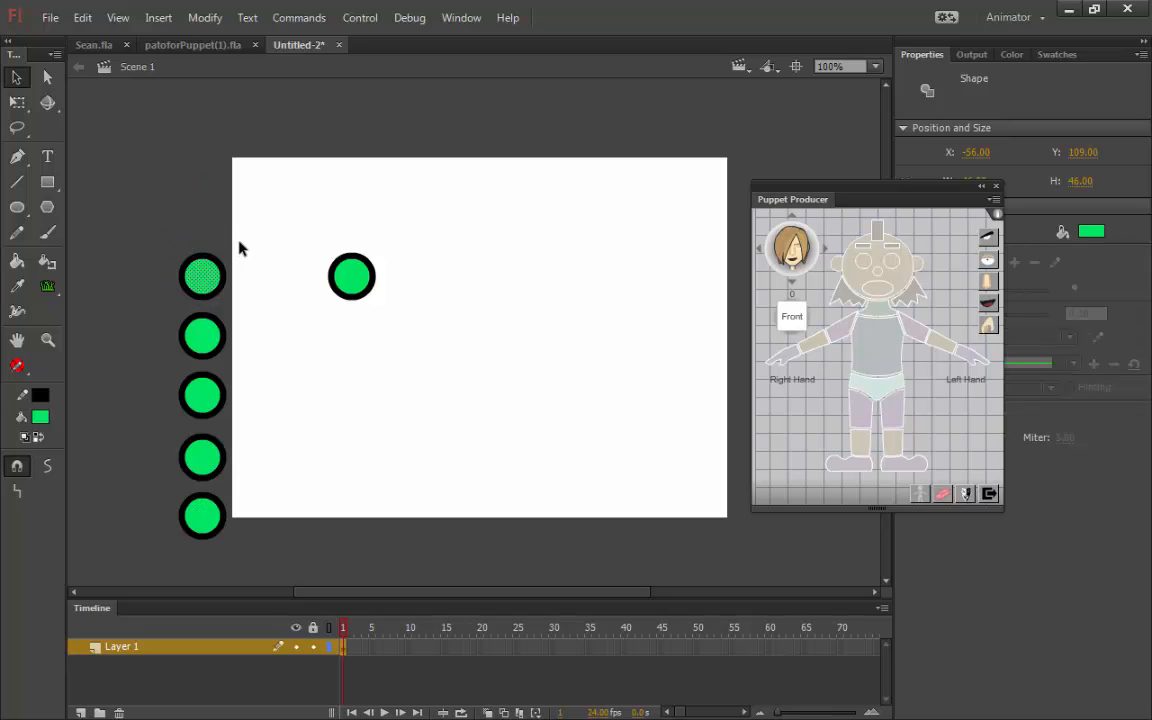
- Select the circle on the stage, check the arm joints in patoforPuppet(1).fla, and return to the new document
left_click_drag(370, 250, 370, 250)
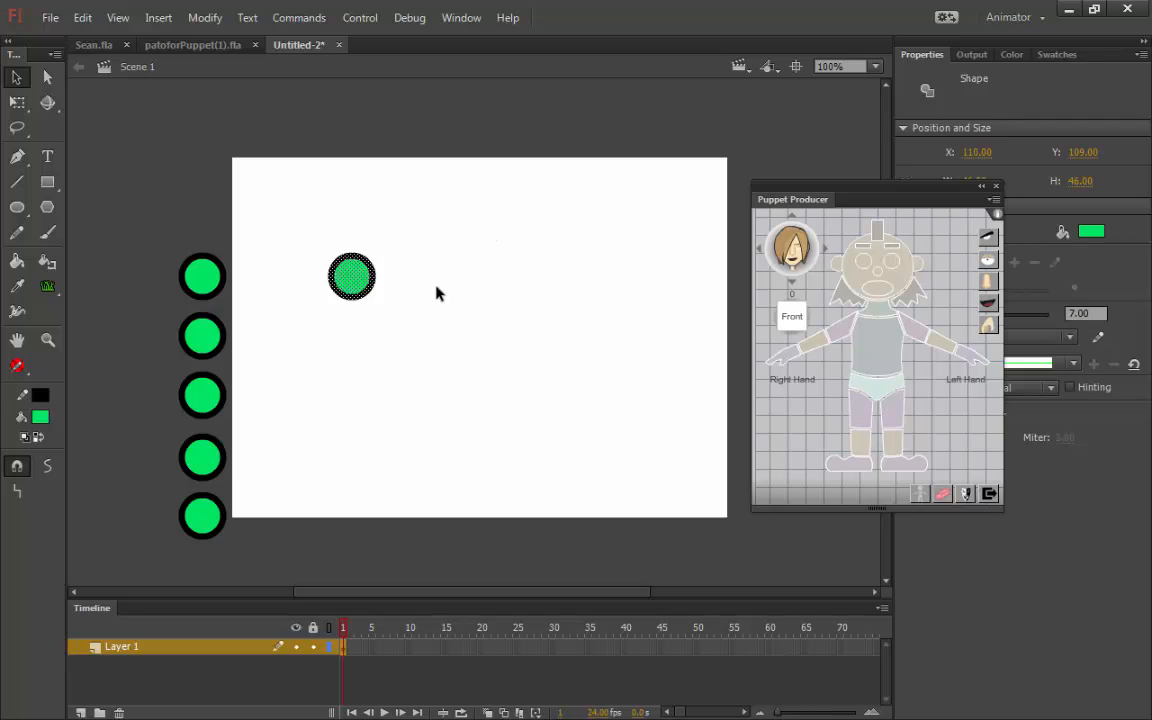
left_click(218, 45)
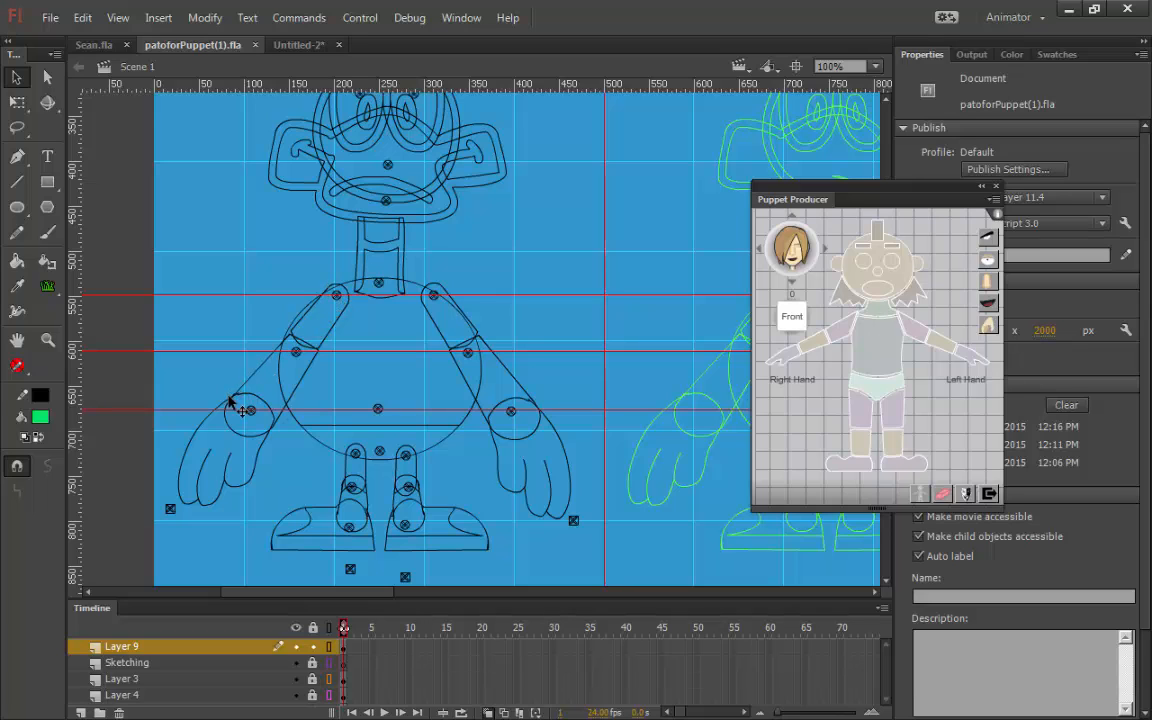
left_click(290, 45)
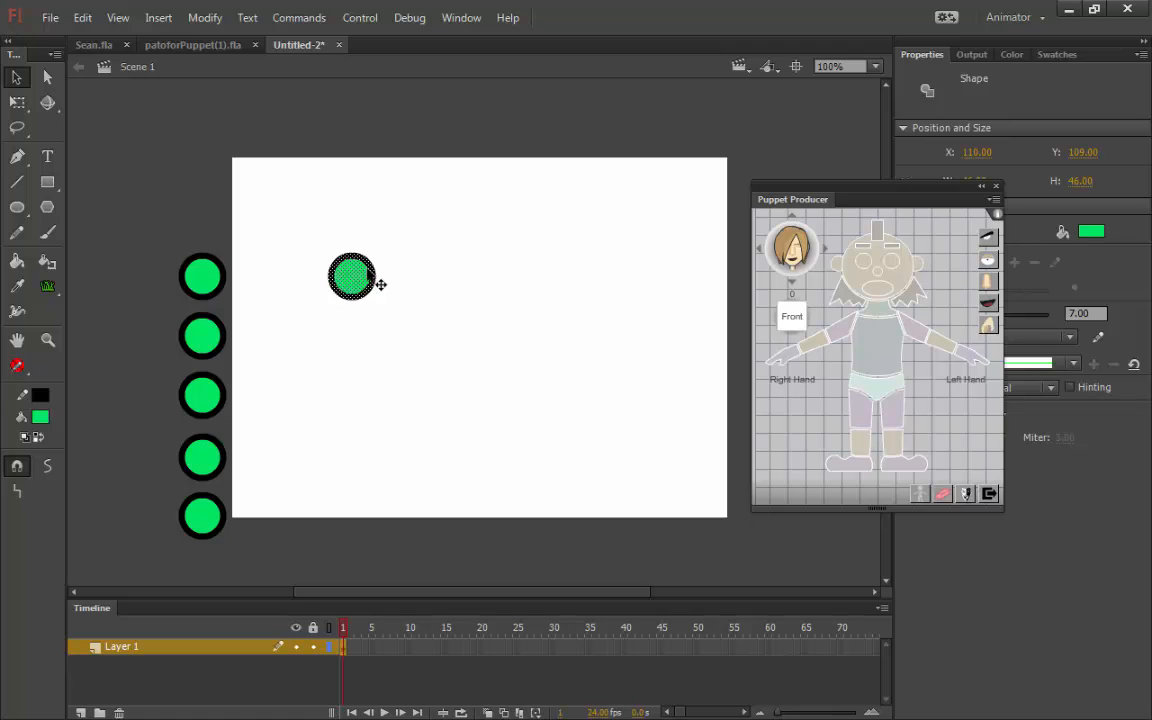
- Place the uppermost spare circle on the stage below the first circle and enlarge it to about 63 px
left_click(206, 279)
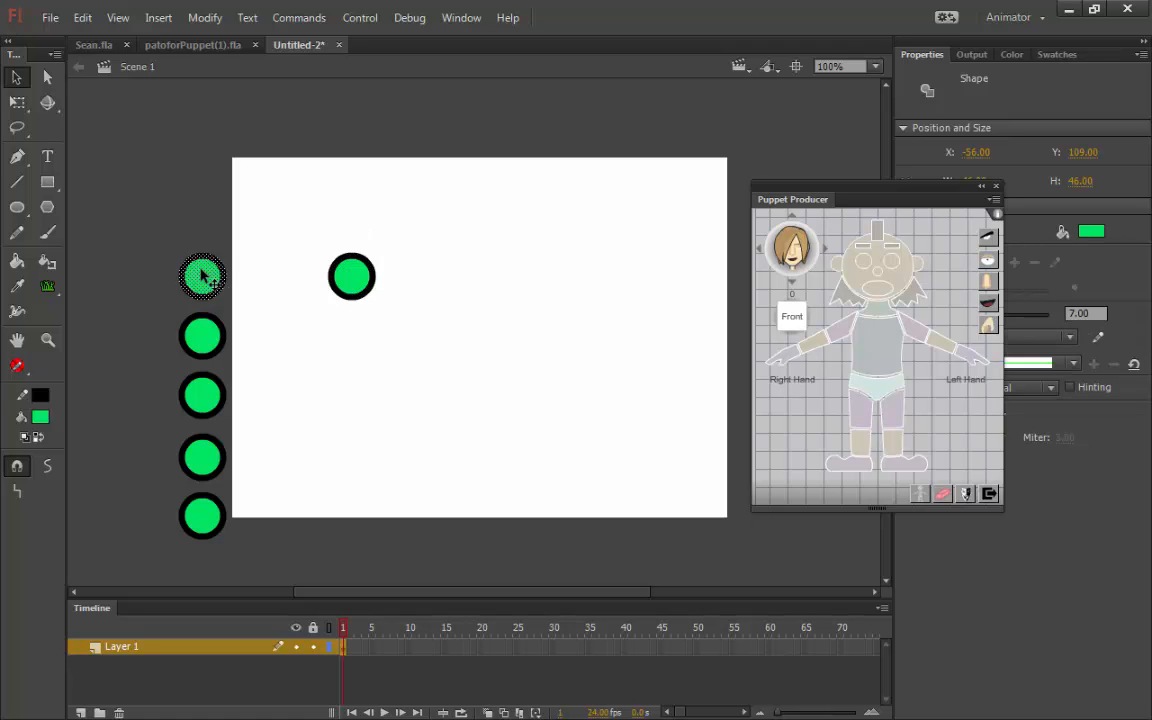
left_click_drag(202, 277, 348, 420)
key("q")
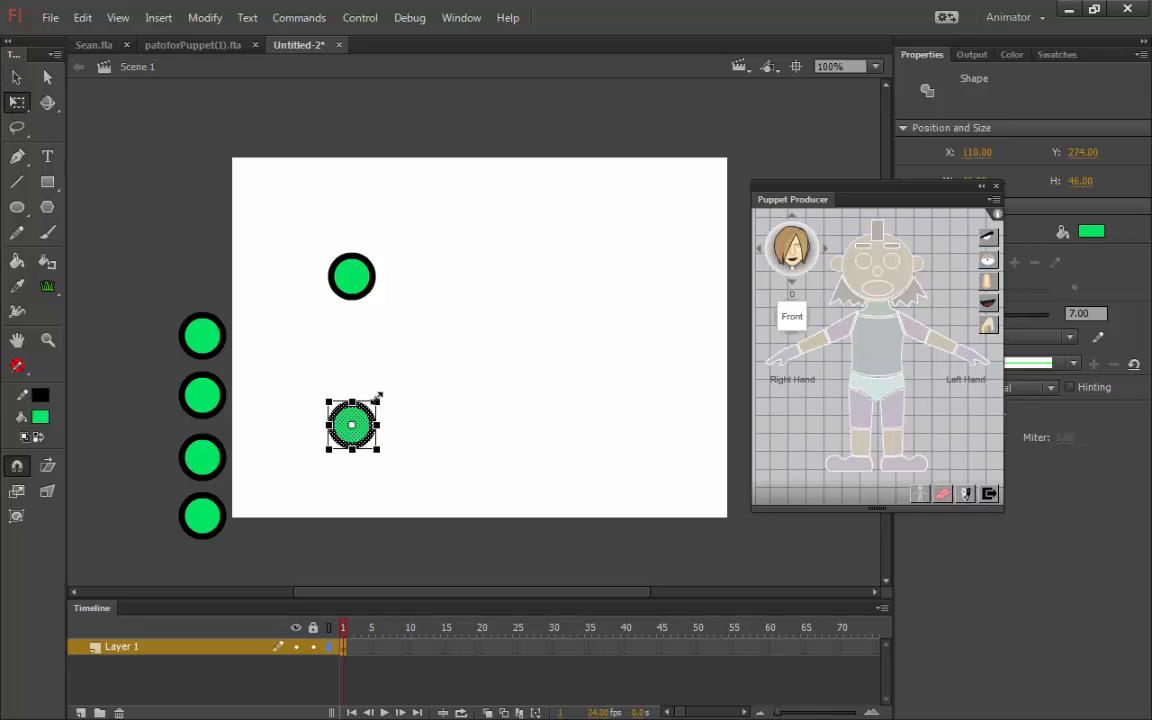
left_click_drag(381, 384, 386, 383)
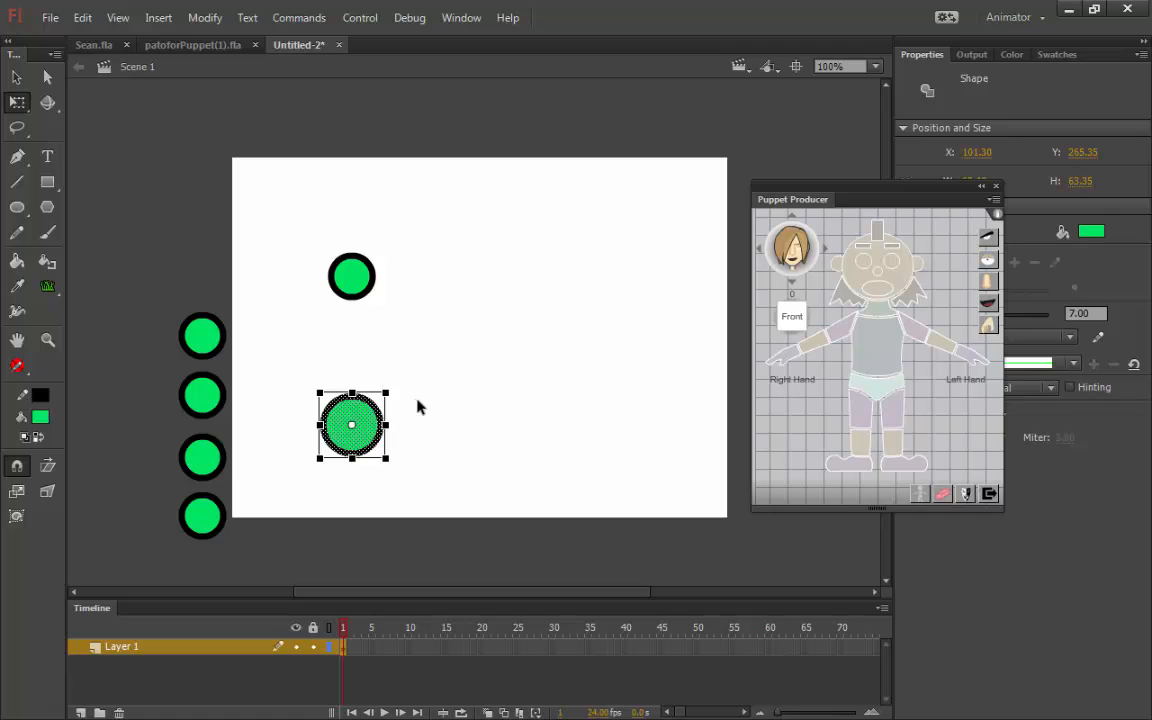
- Align the small upper circle and the large lower circle on their horizontal centers
left_click(429, 324)
left_click_drag(429, 200, 300, 540)
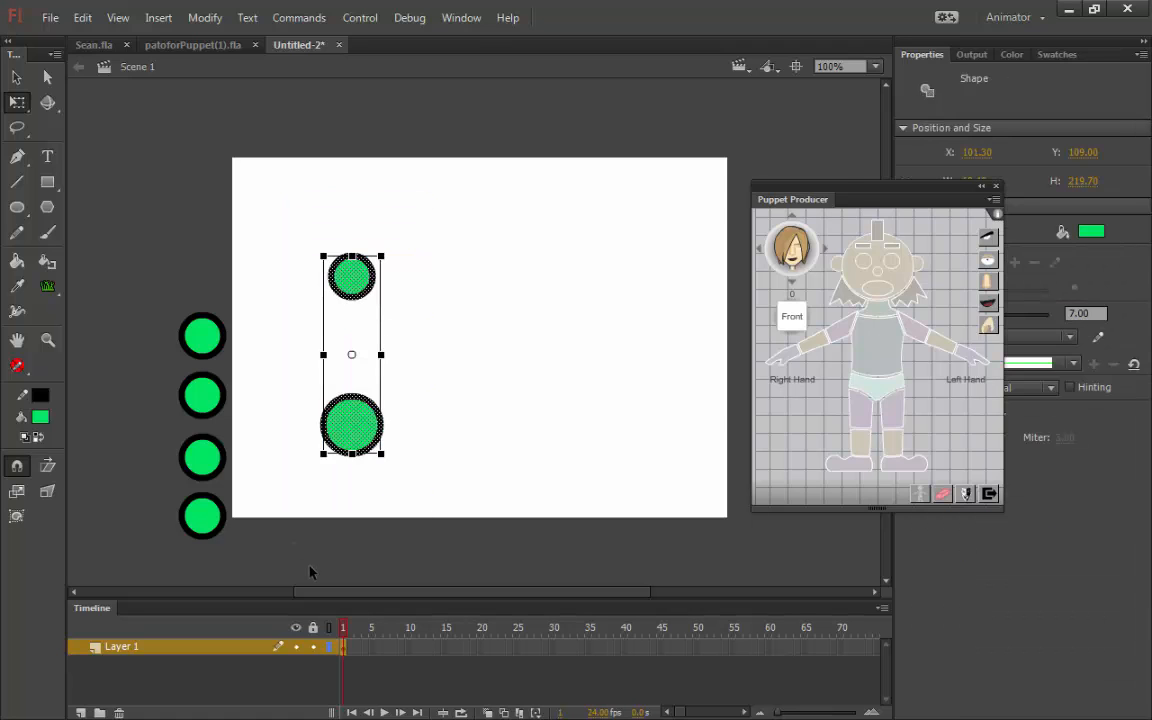
key("ctrl+k")
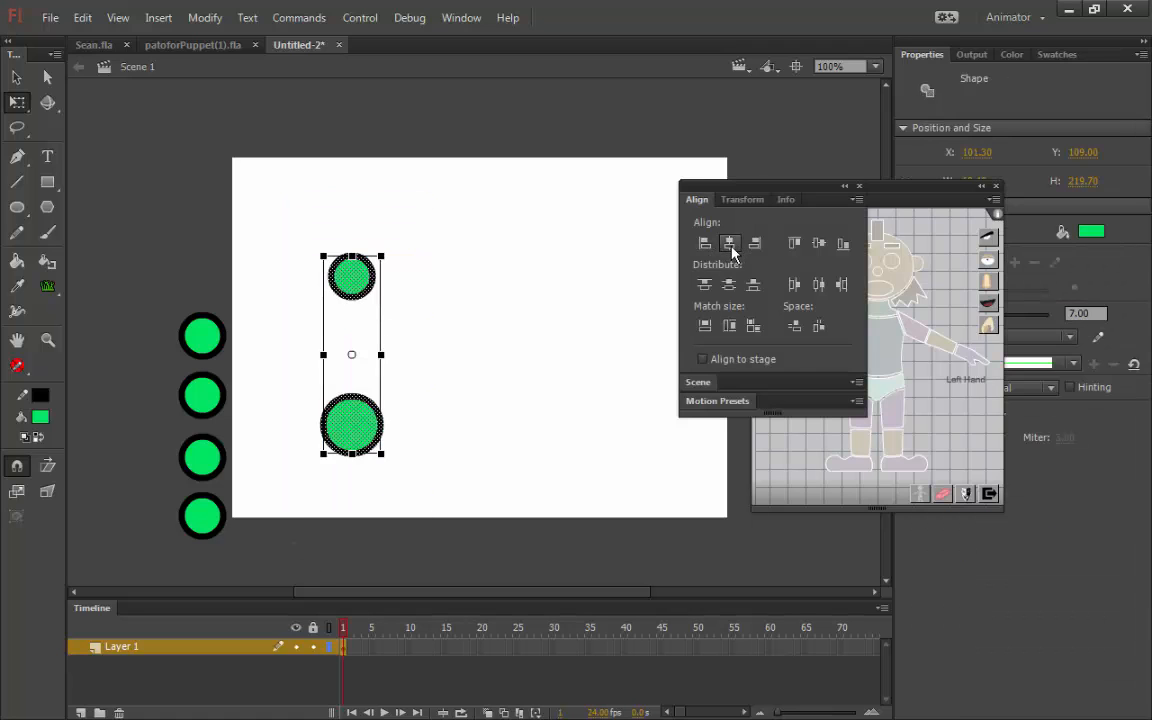
left_click(729, 243)
left_click(471, 313)
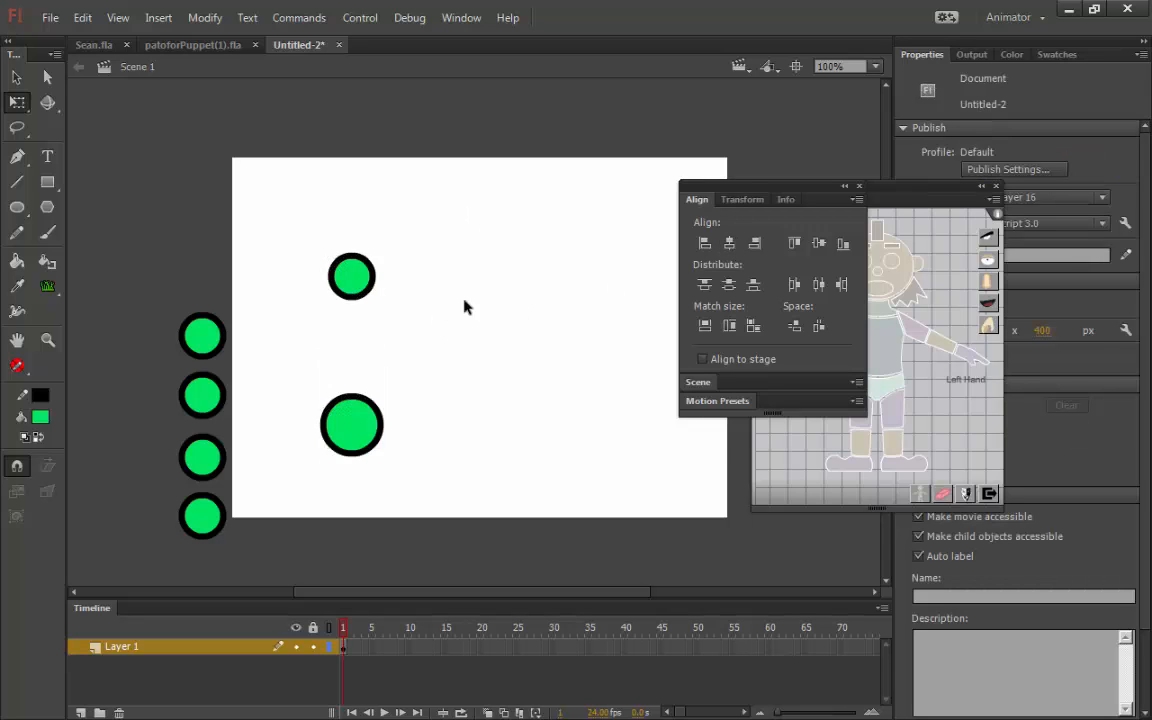
- Draw two straight lines joining the sides of the upper and lower circles to form a tapered limb outline
left_click(205, 341)
left_click(166, 183)
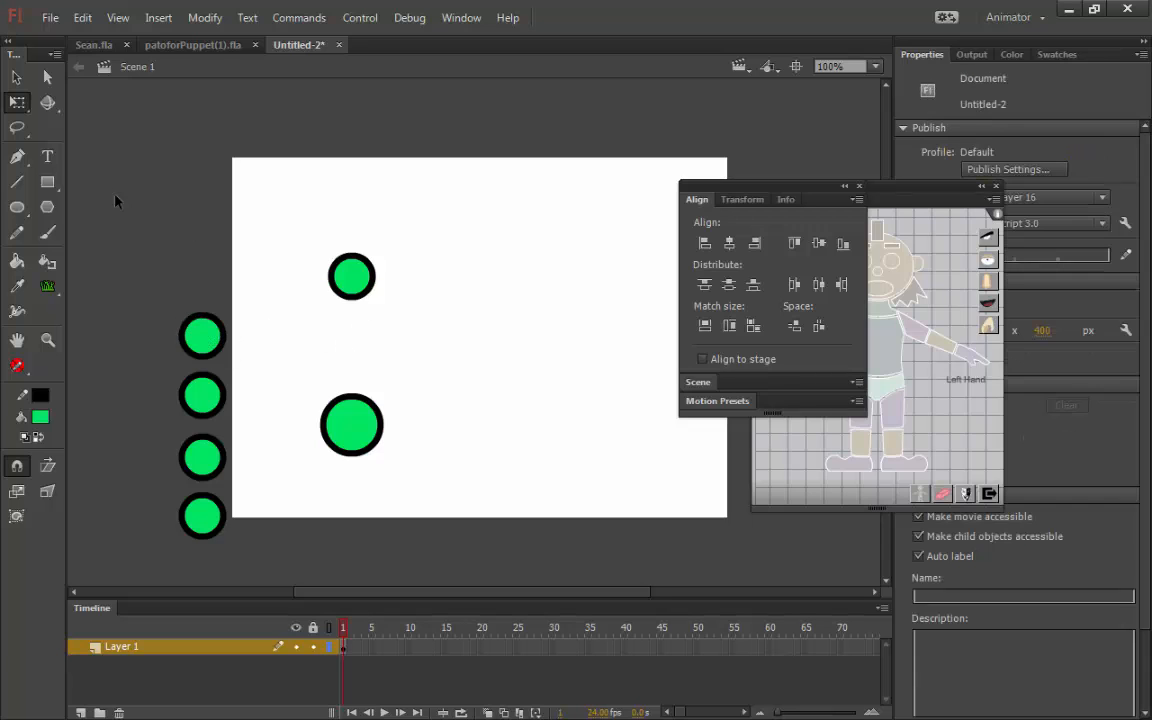
key("n")
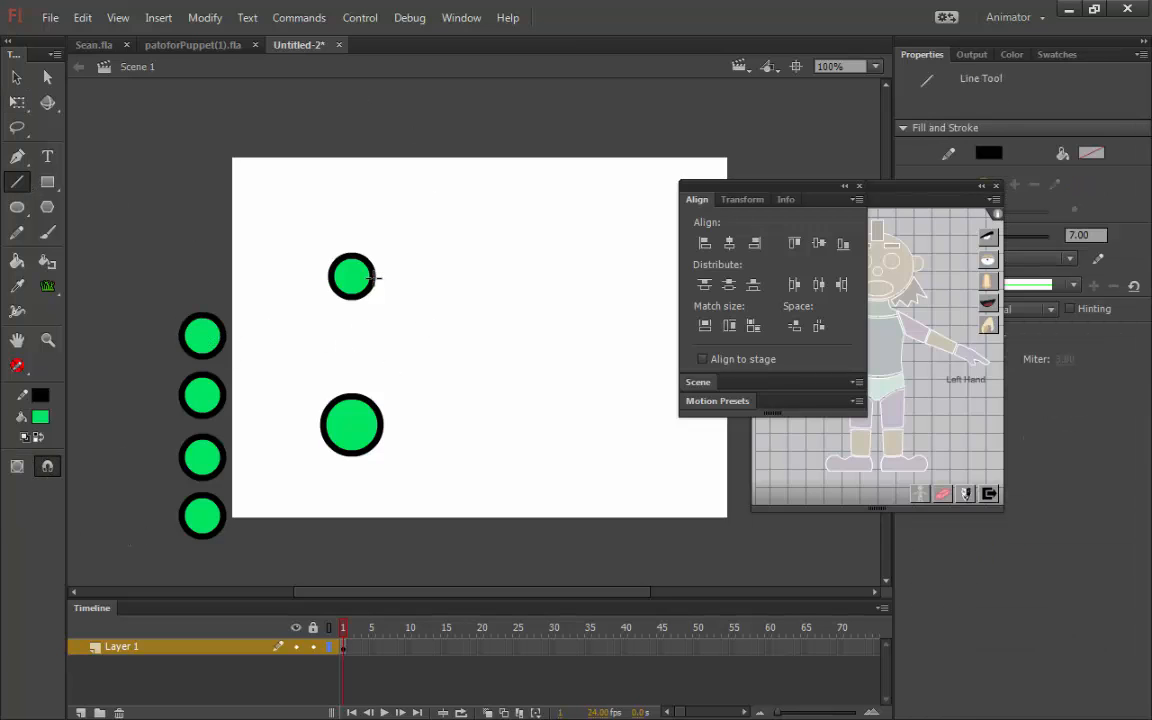
left_click_drag(372, 278, 380, 425)
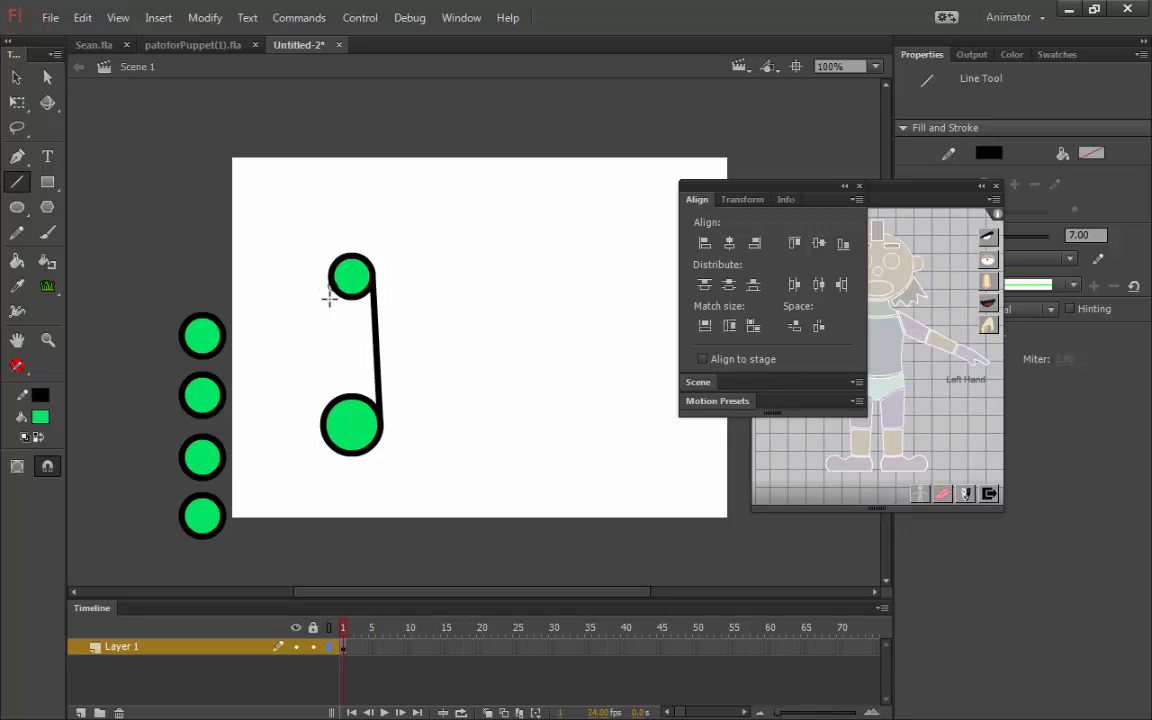
left_click_drag(330, 282, 324, 412)
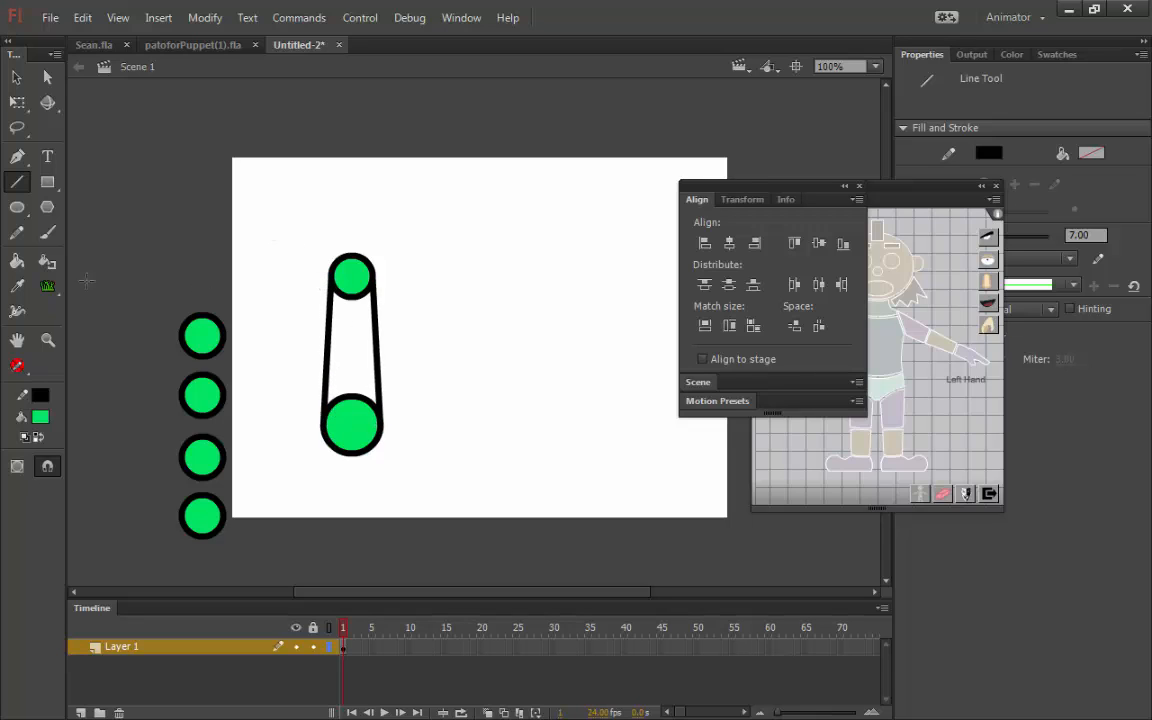
- Place the next spare circle above the limb outline and align it to the limb's horizontal center
left_click(16, 77)
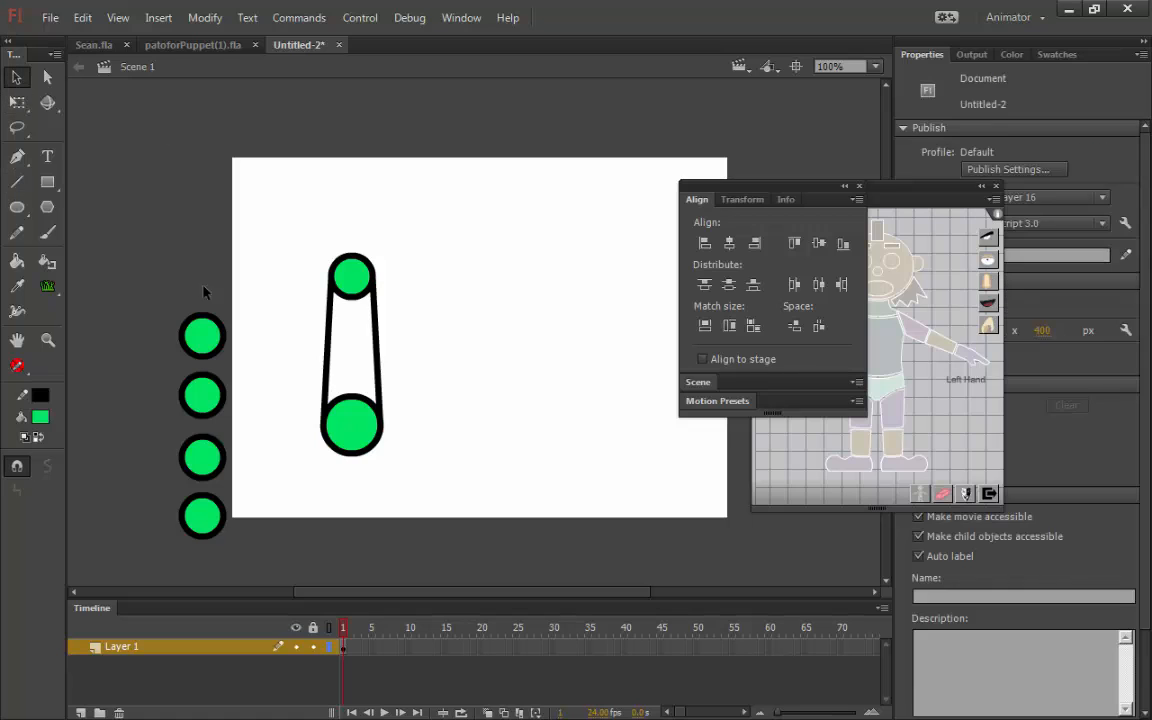
double_click(200, 330)
left_click_drag(200, 330, 358, 213)
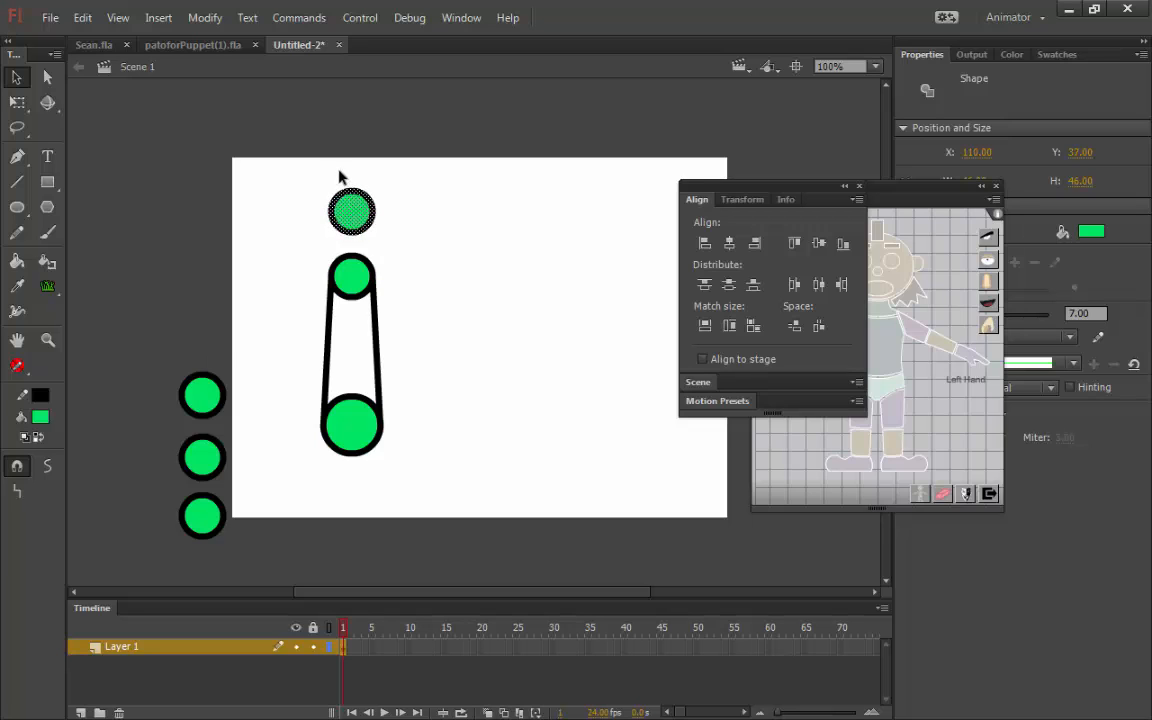
left_click_drag(261, 142, 374, 468)
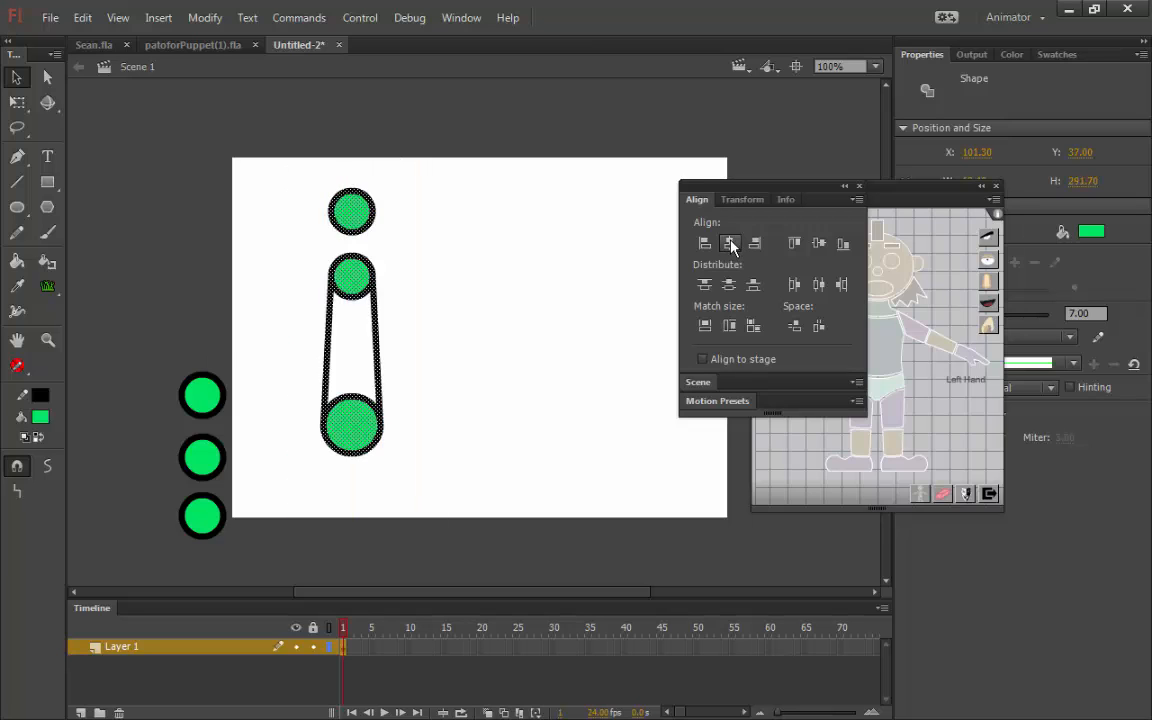
left_click(389, 236)
- Move the circle above the limb straight down to the limb's middle, at Y 197
left_click(362, 216)
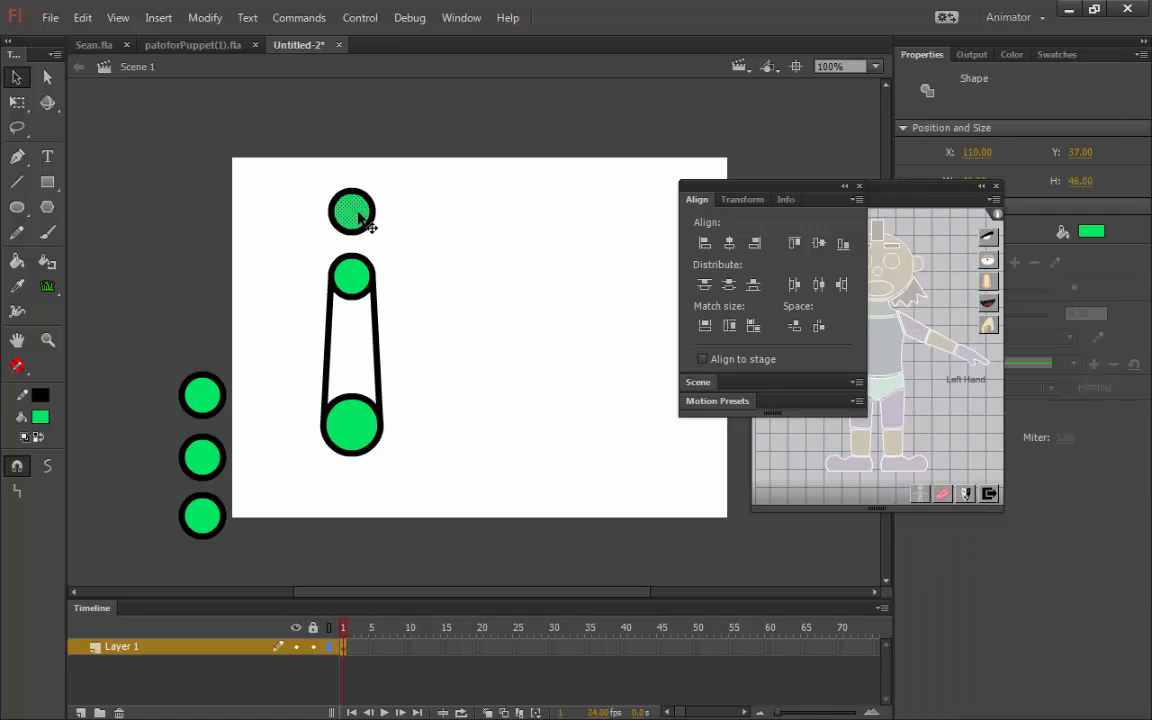
double_click(360, 215)
key("shift+Down")
key("shift+Down")
key("shift+Down")
key("shift+Down")
key("shift+Down")
key("shift+Down")
key("shift+Down")
key("shift+Down")
key("shift+Down")
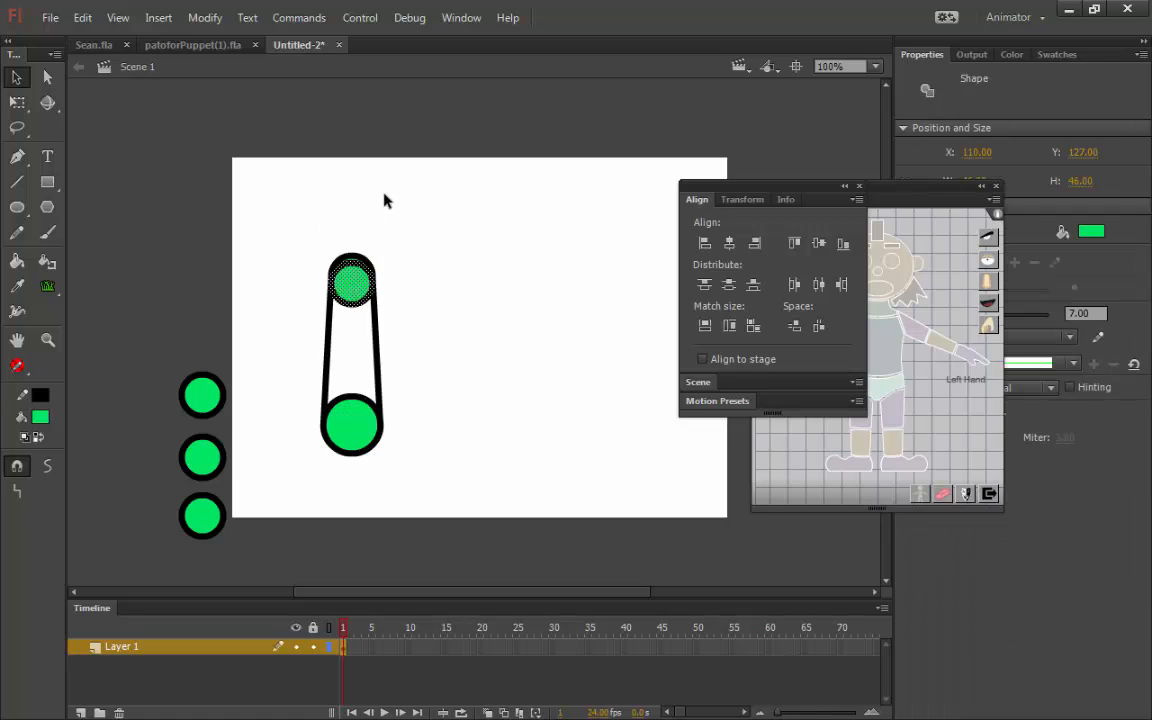
key("shift+Down")
key("shift+Down")
key("shift+Down")
key("shift+Down")
key("shift+Down")
key("shift+Down")
key("shift+Down")
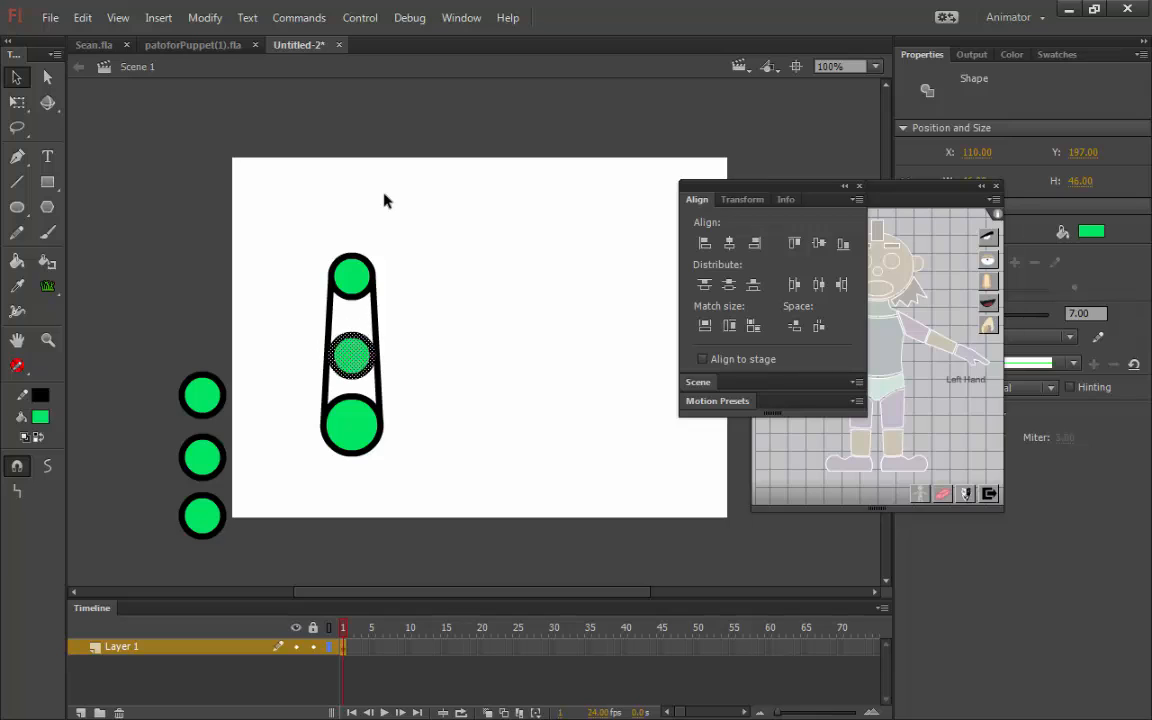
- Enlarge the middle circle to about 56 px so it meets both side lines, and nudge it up to Y 187.75
left_click(17, 102)
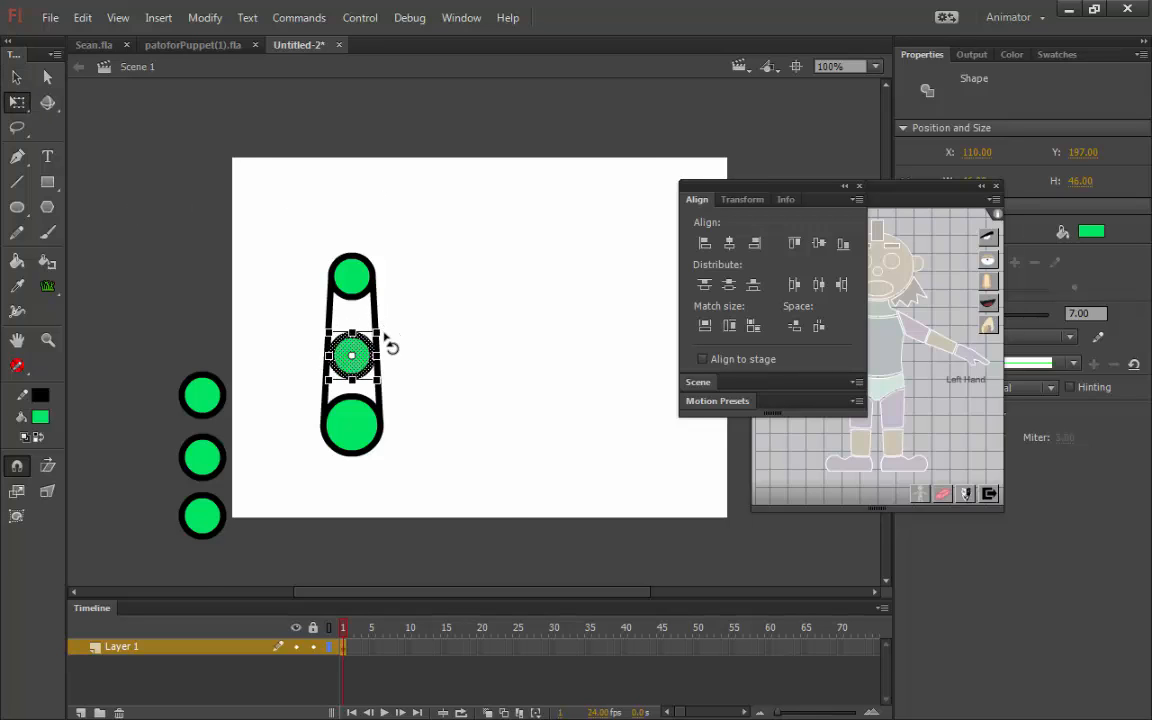
key("ctrl+=")
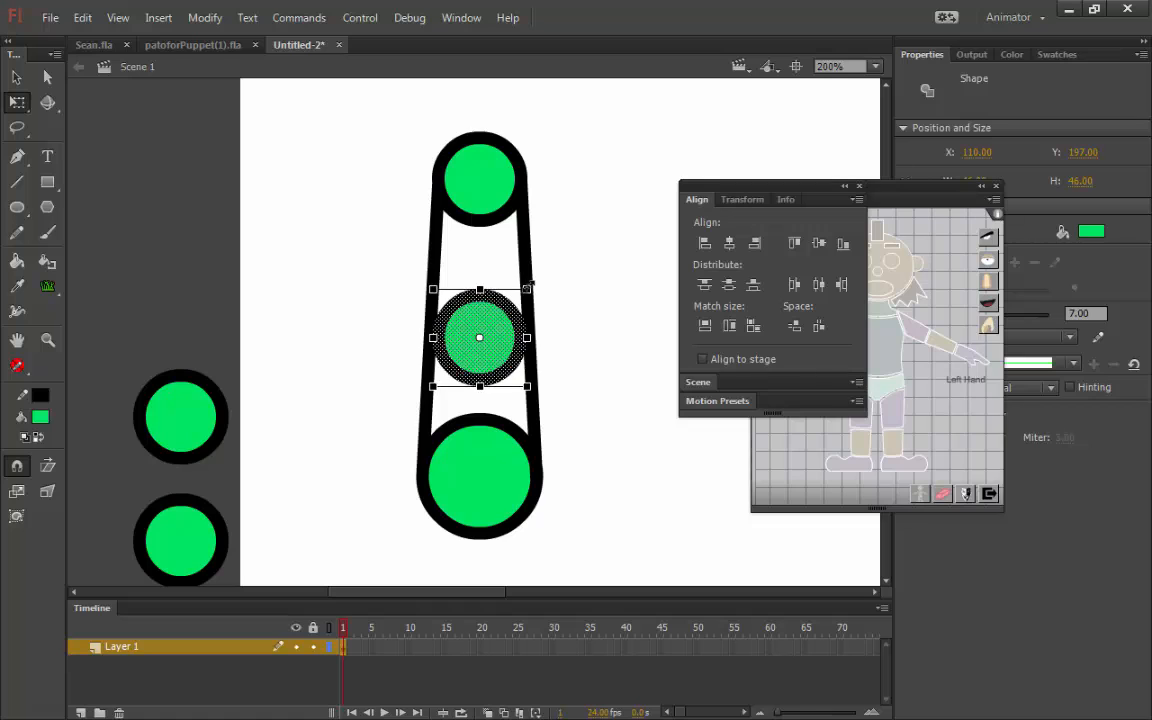
left_click_drag(528, 288, 540, 270)
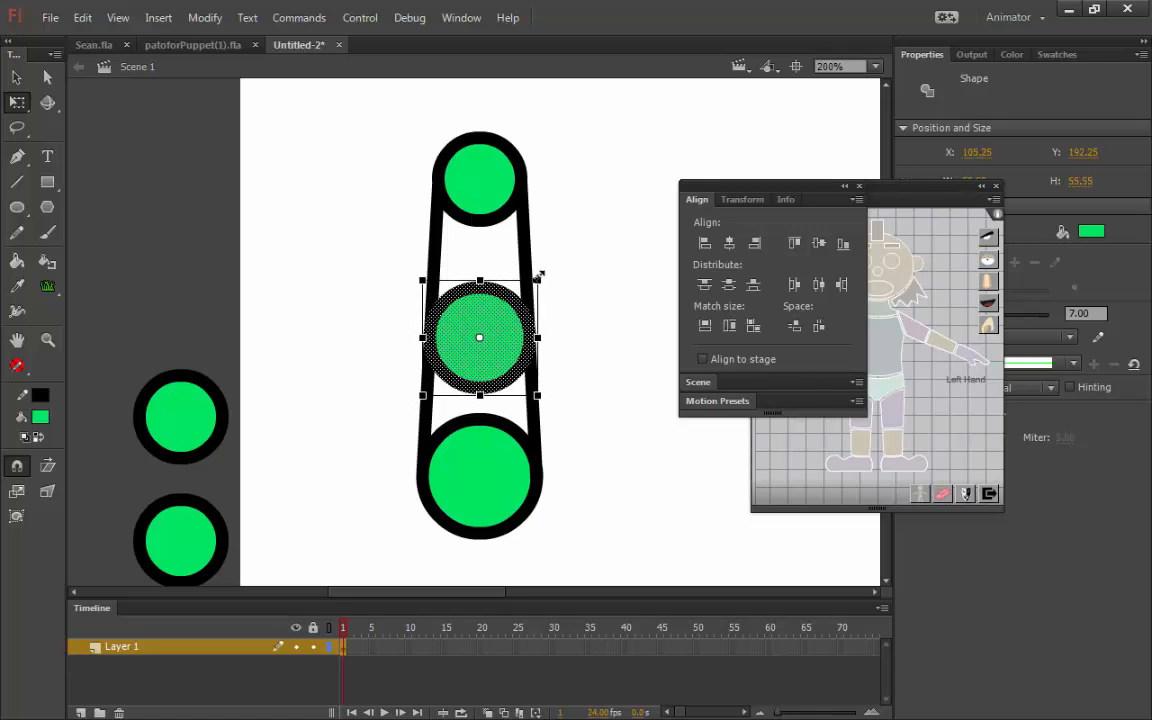
key("Up")
key("Up")
key("Up")
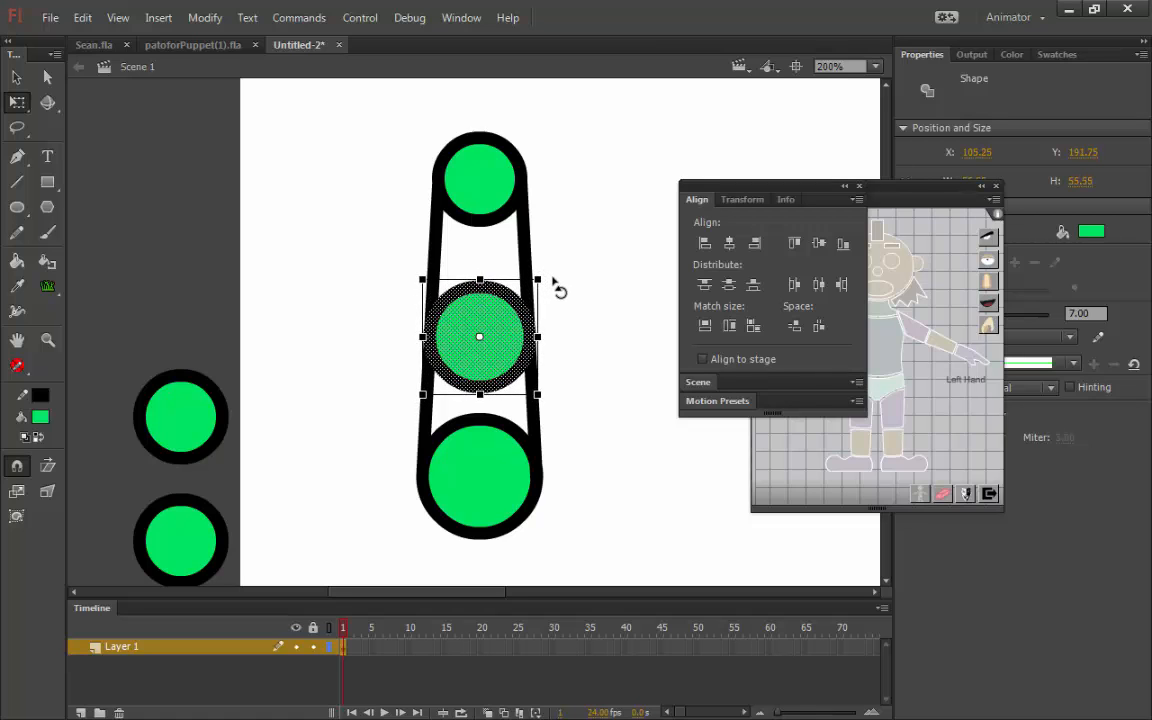
key("Up")
key("Up")
key("Up")
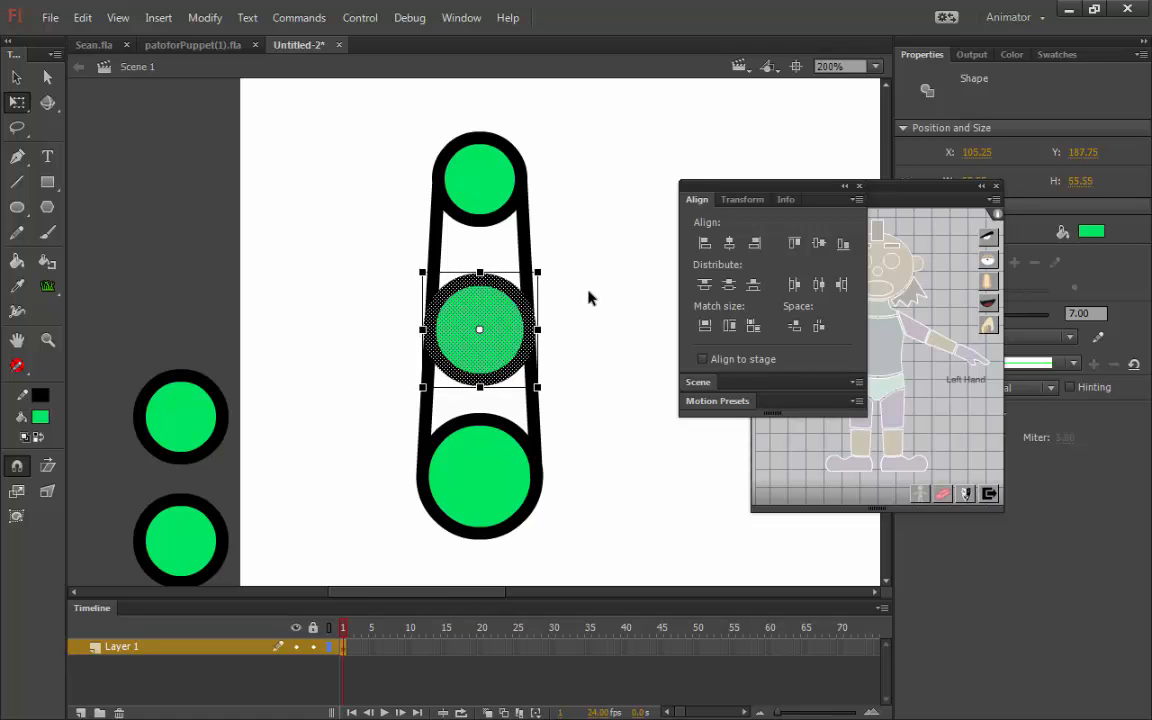
left_click(590, 297)
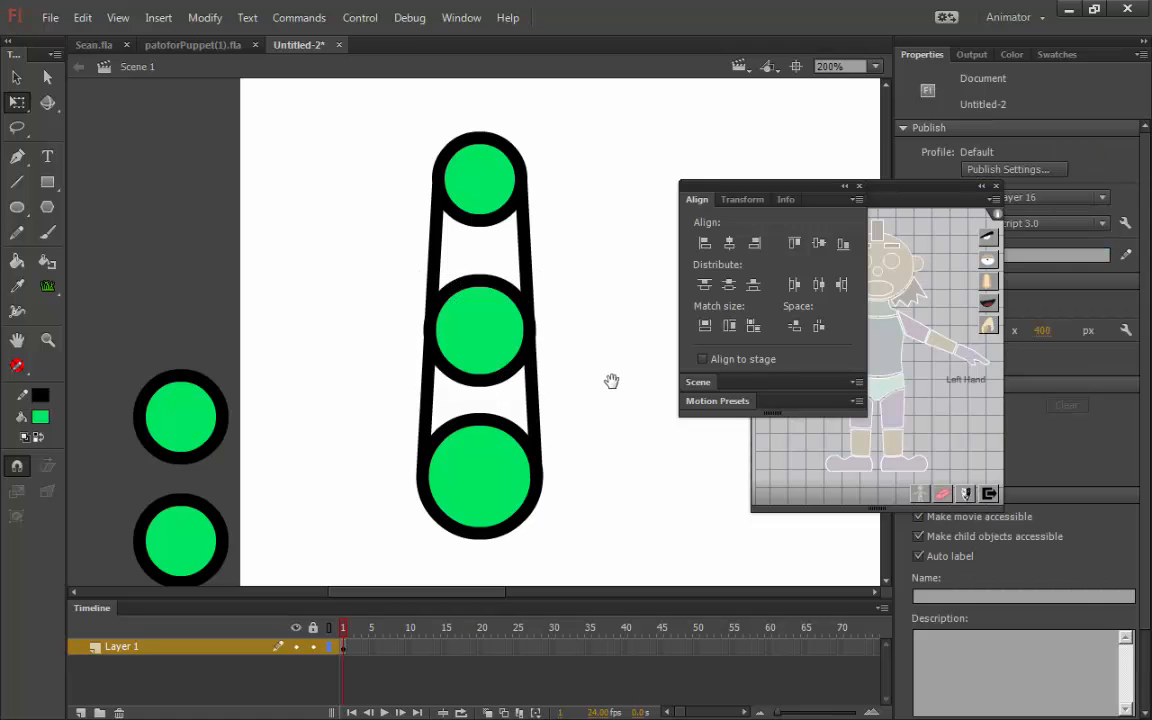
mouse_move(612, 381)
left_mouse_down()
mouse_move(452, 355)
mouse_move(464, 390)
left_mouse_up()
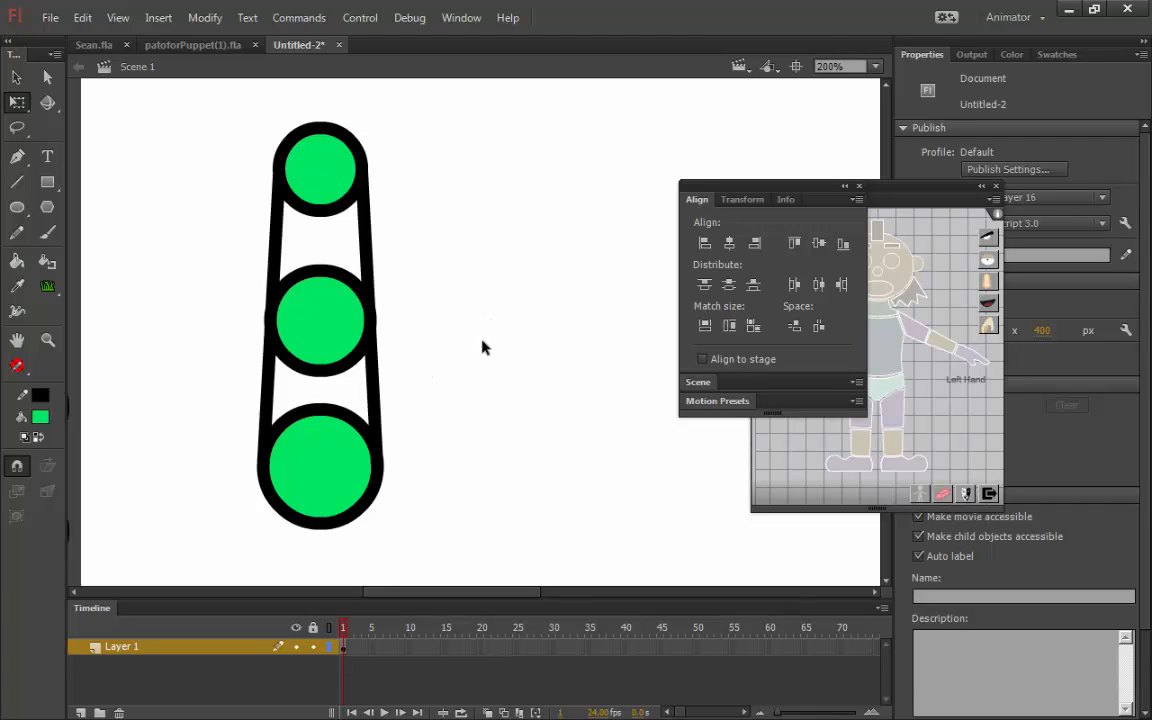
key("ctrl+minus")
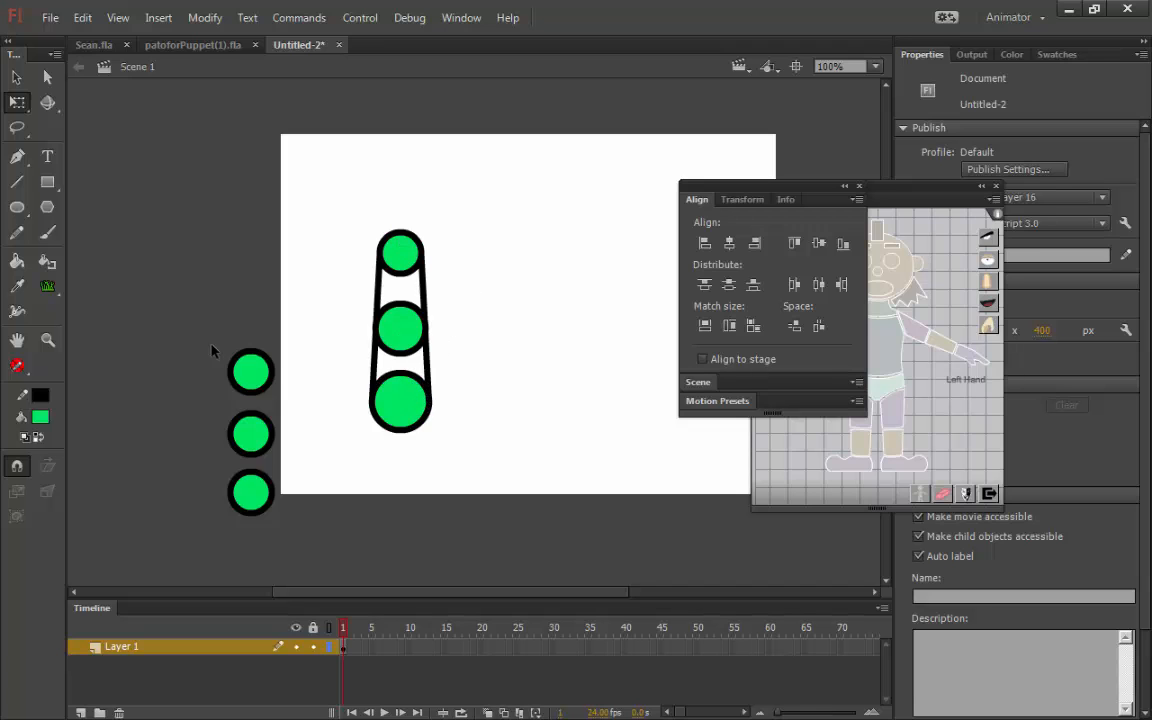
left_click_drag(201, 345, 294, 400)
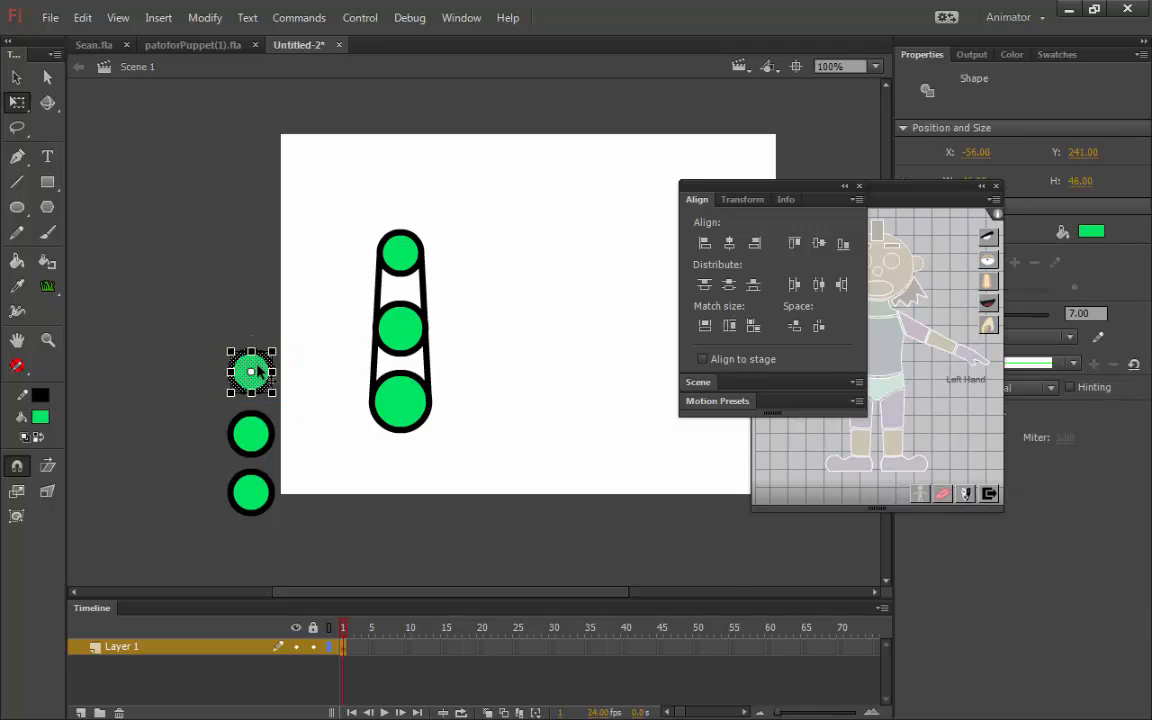
right_click(258, 372)
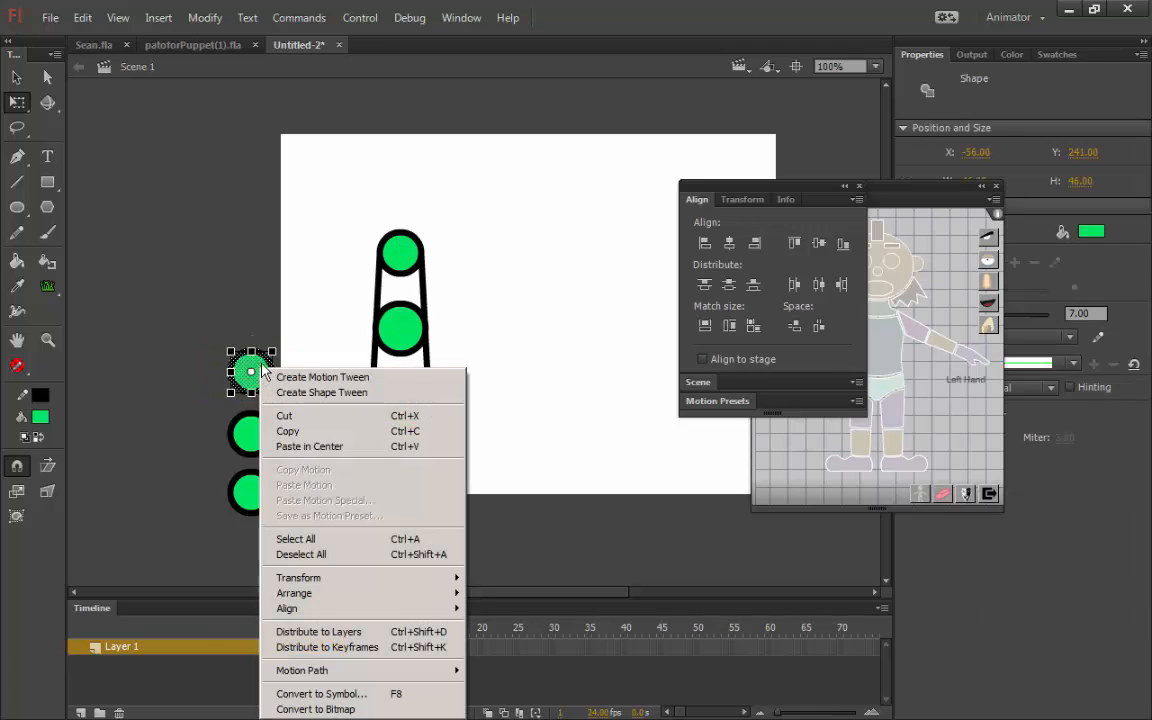
left_click(294, 432)
left_click(476, 239)
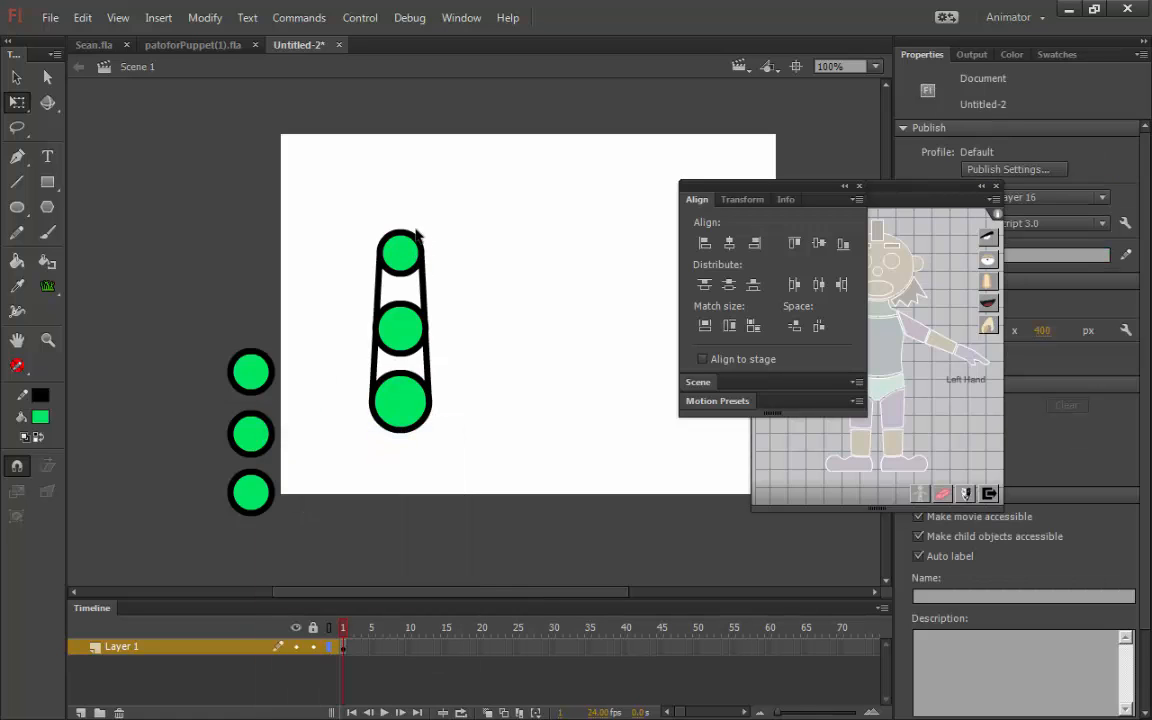
- Copy the whole three-circle limb and paste two duplicates, arranging all three limbs in a row across the stage
left_click_drag(481, 180, 310, 423)
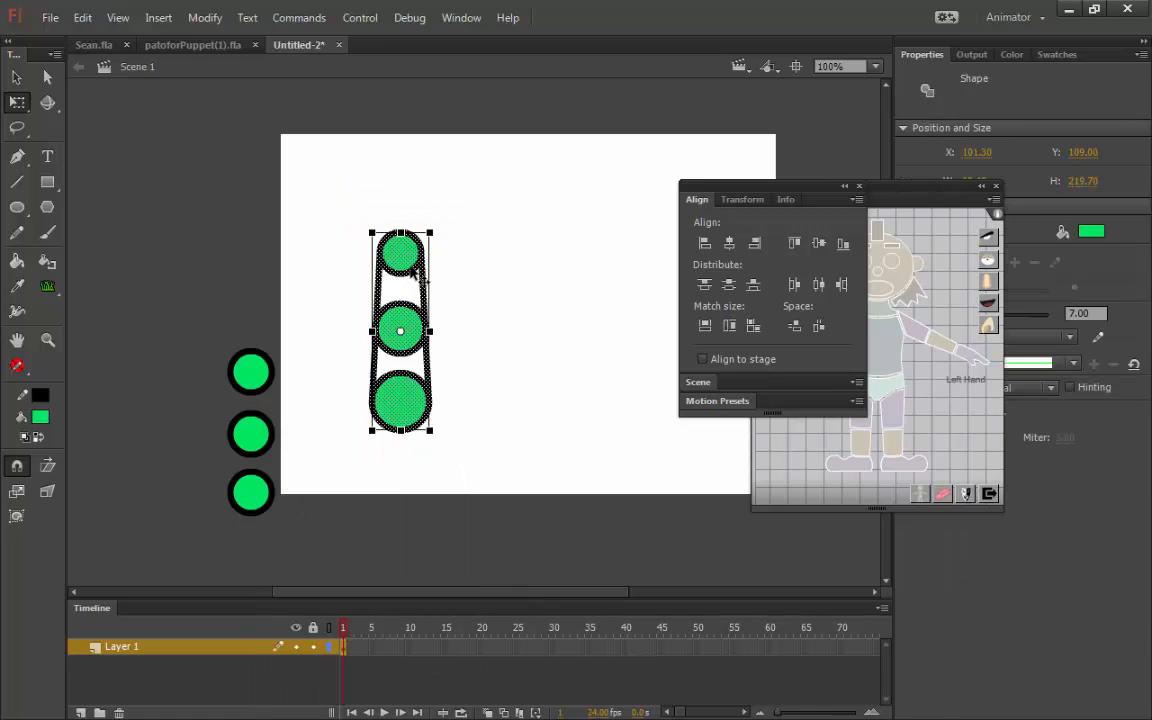
right_click(405, 262)
left_click(465, 324)
left_click(483, 279)
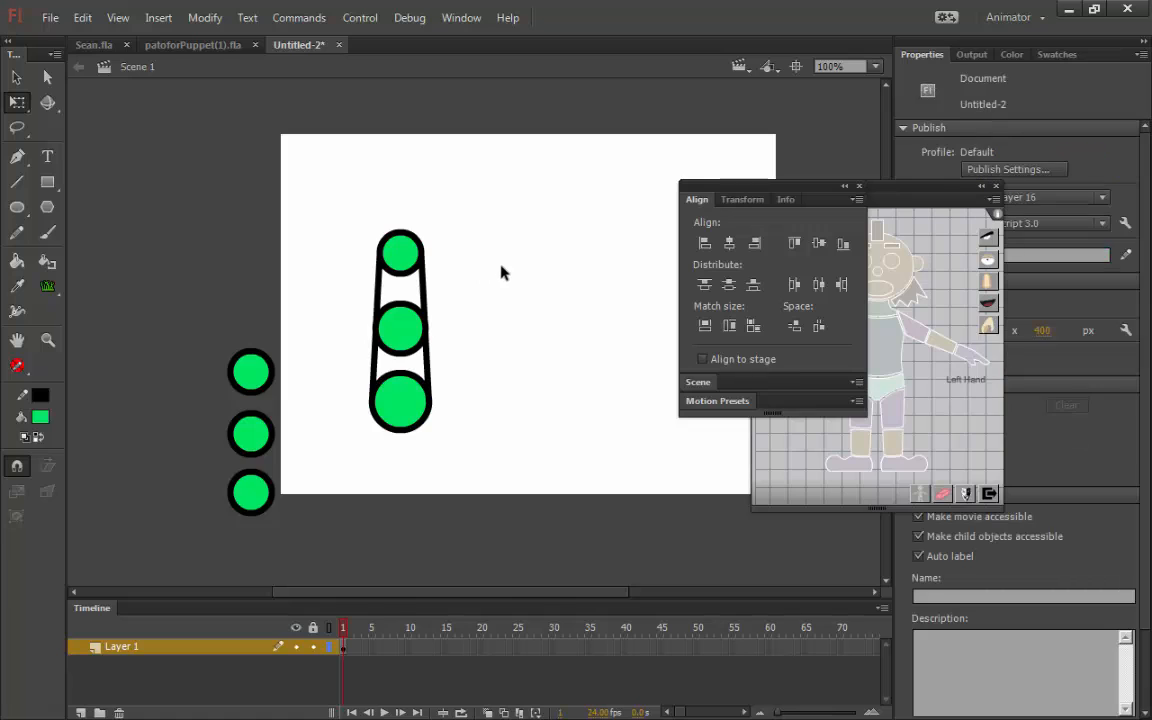
right_click(553, 212)
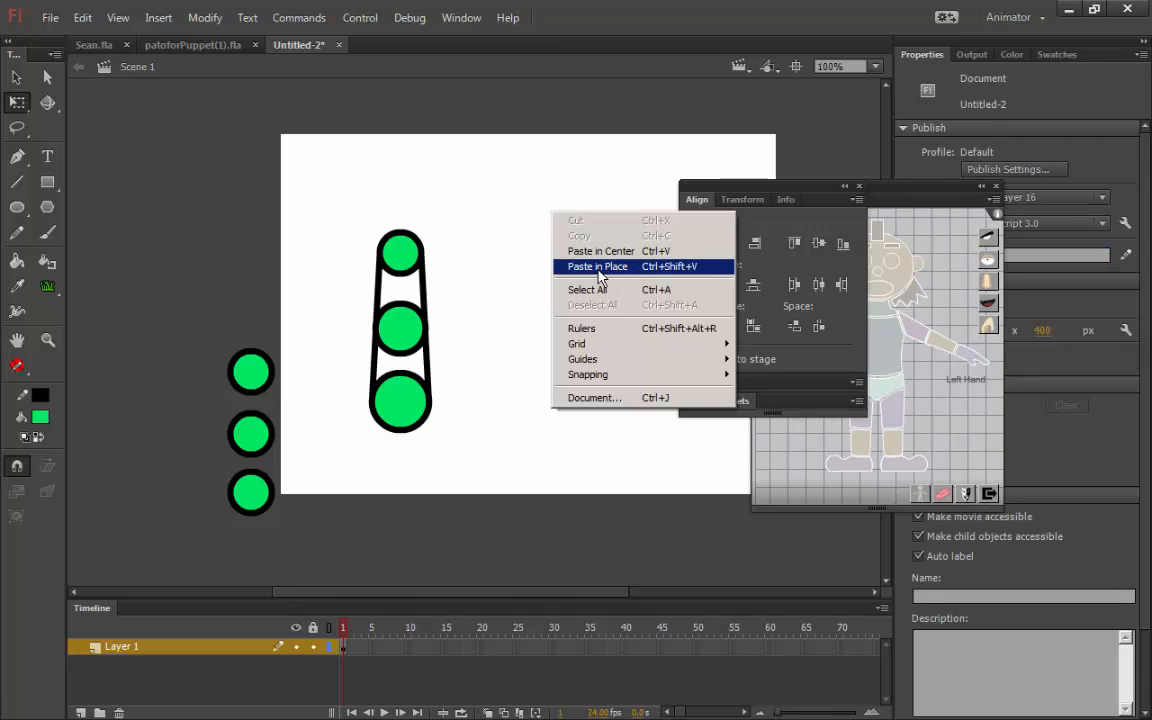
left_click(588, 251)
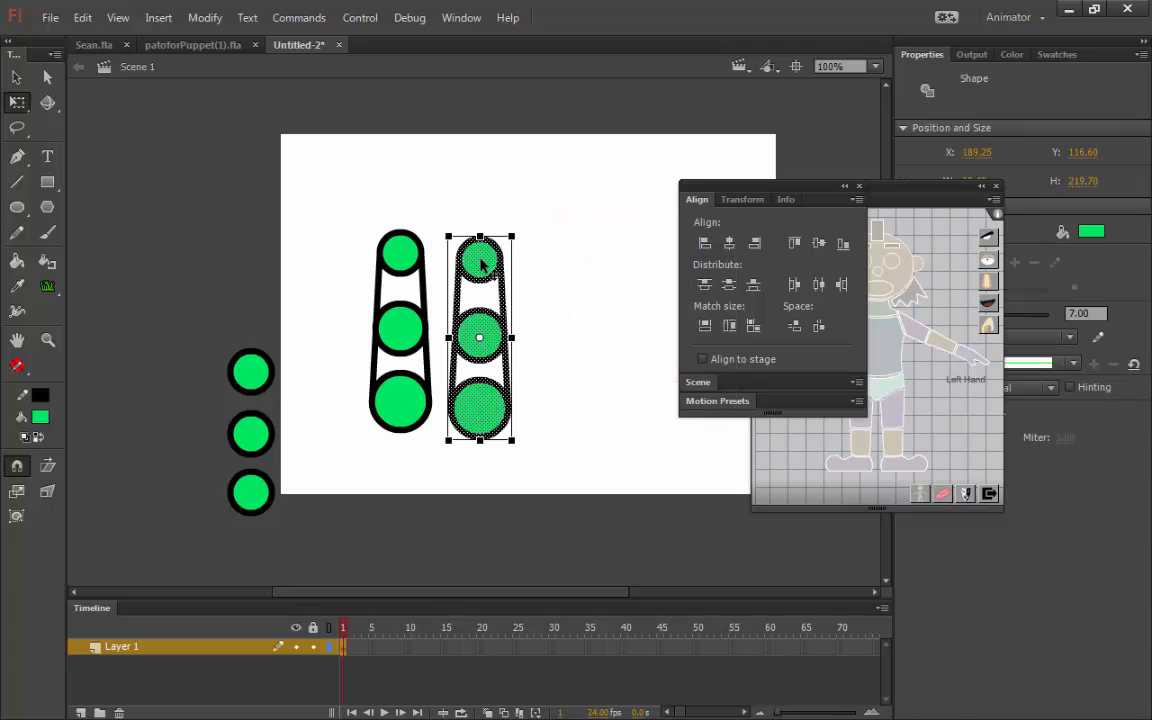
left_click_drag(483, 262, 622, 245)
right_click(589, 251)
left_click(650, 289)
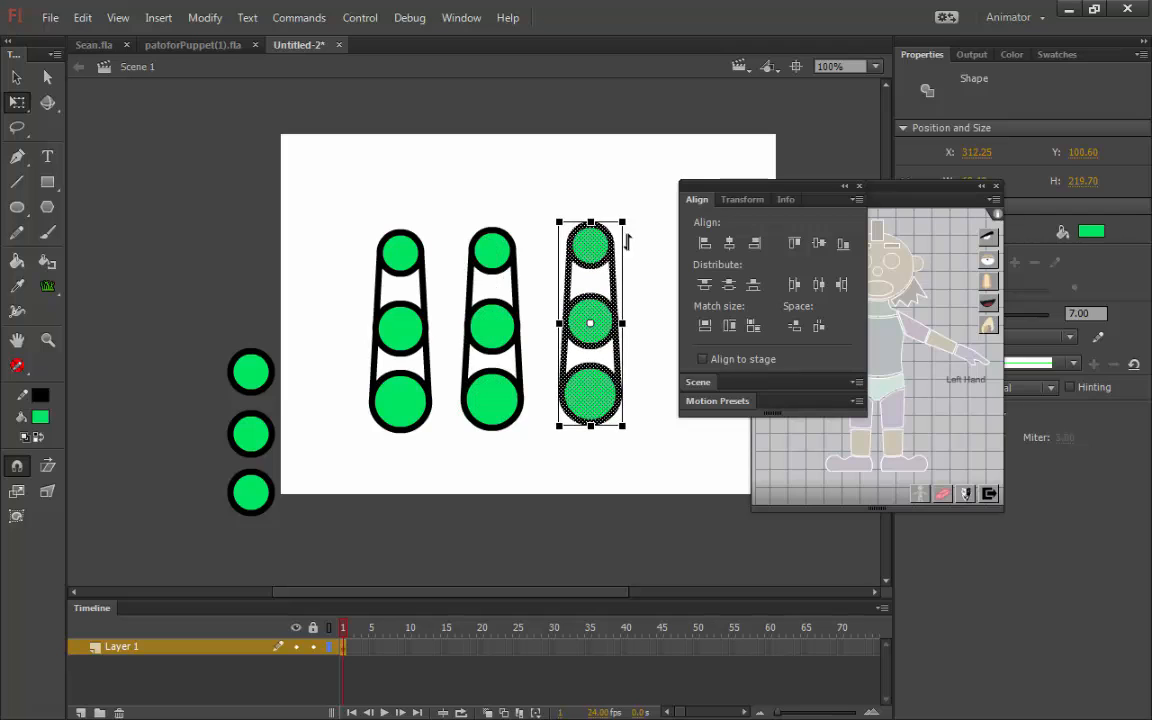
left_click(650, 262)
- Move the floating panels off the limbs and fill the empty segments of all three limbs with green using the Paint Bucket
left_click_drag(733, 190, 729, 362)
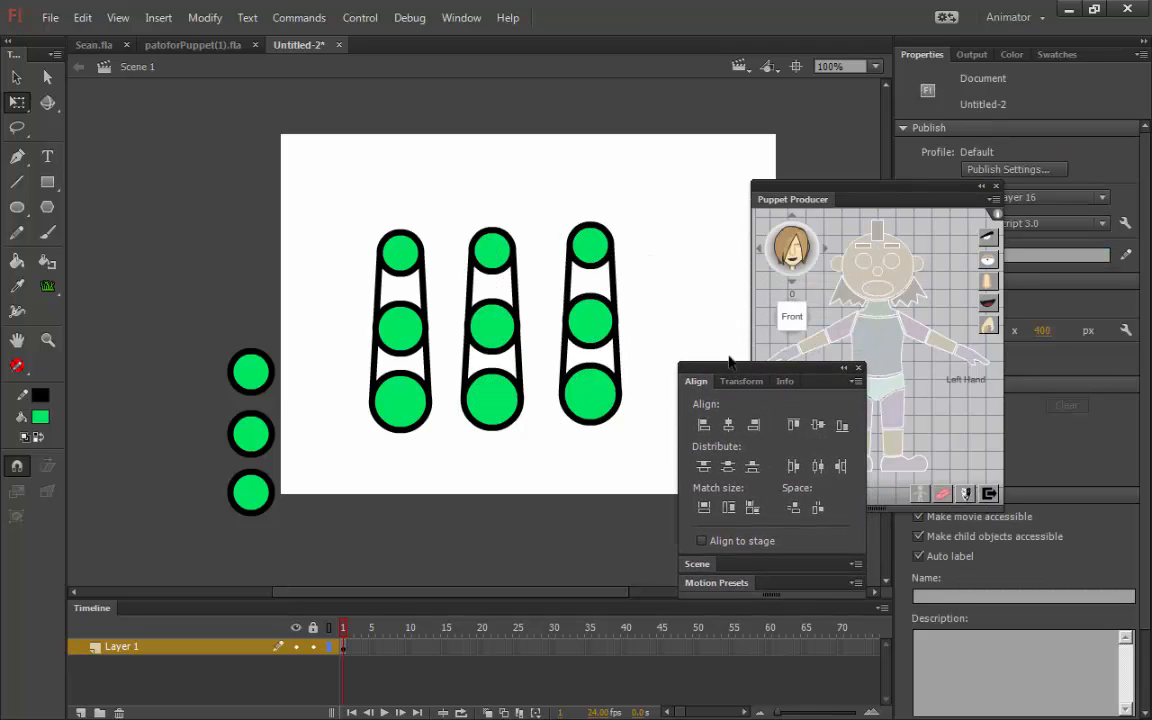
left_click_drag(759, 198, 806, 188)
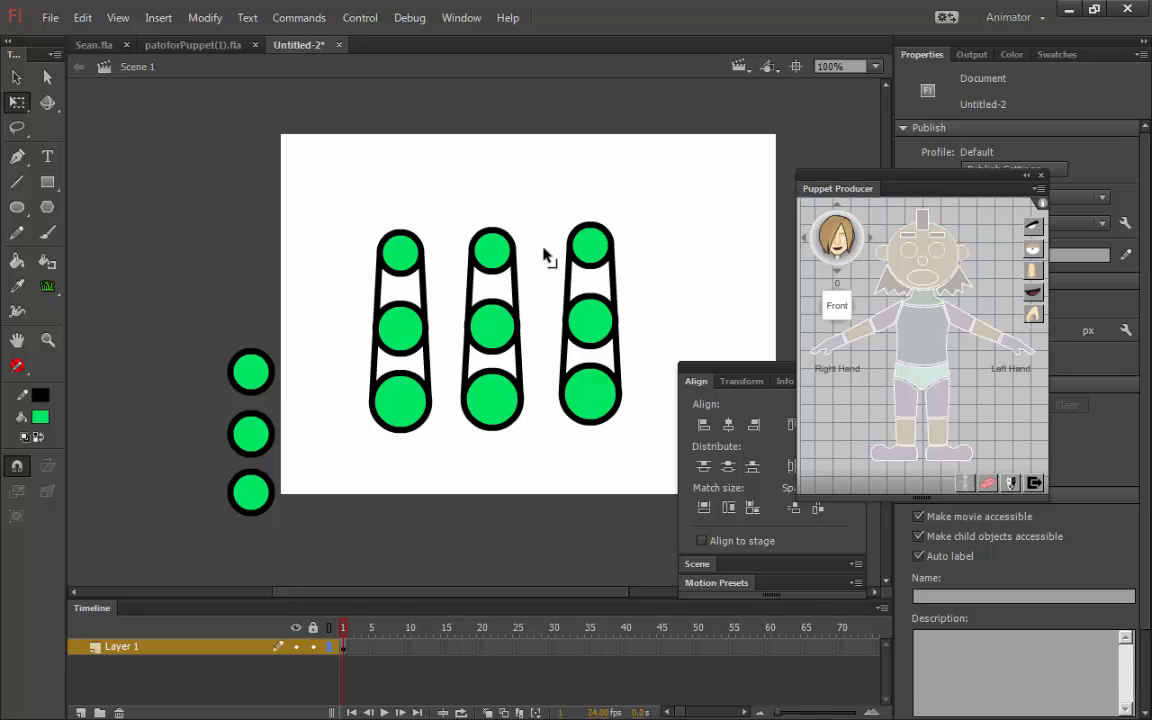
left_click(17, 260)
left_click(400, 285)
left_click(492, 280)
left_click(576, 292)
left_click(592, 352)
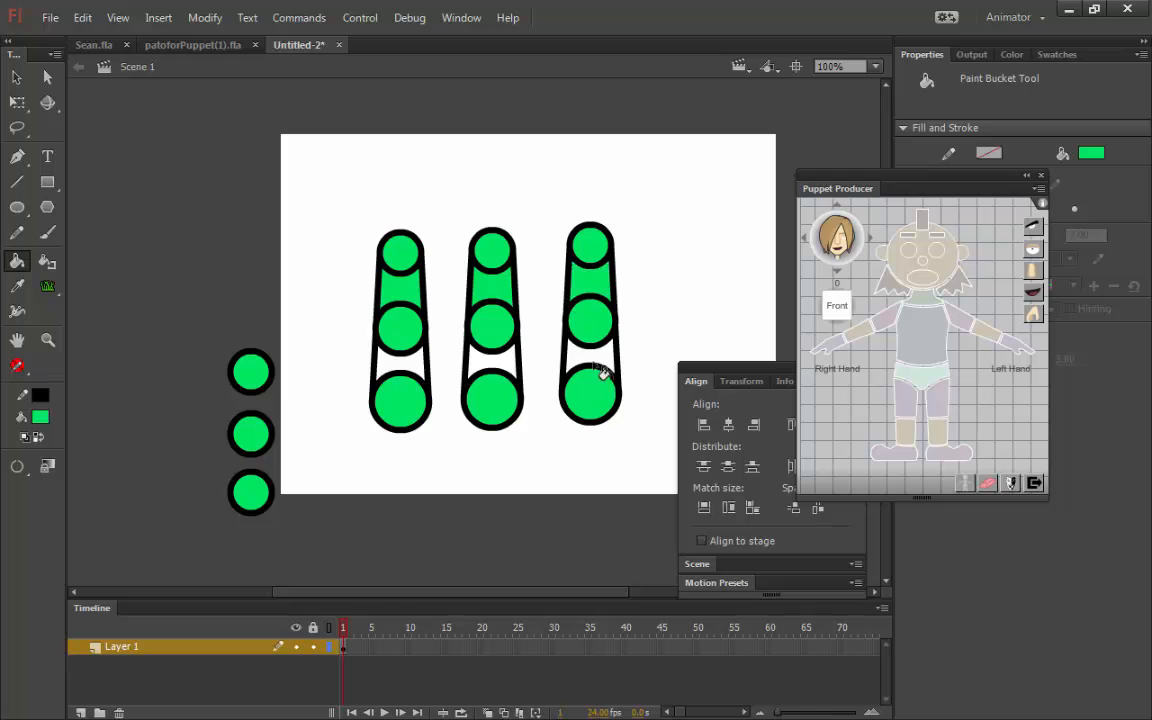
left_click(494, 357)
left_click(401, 360)
key("v")
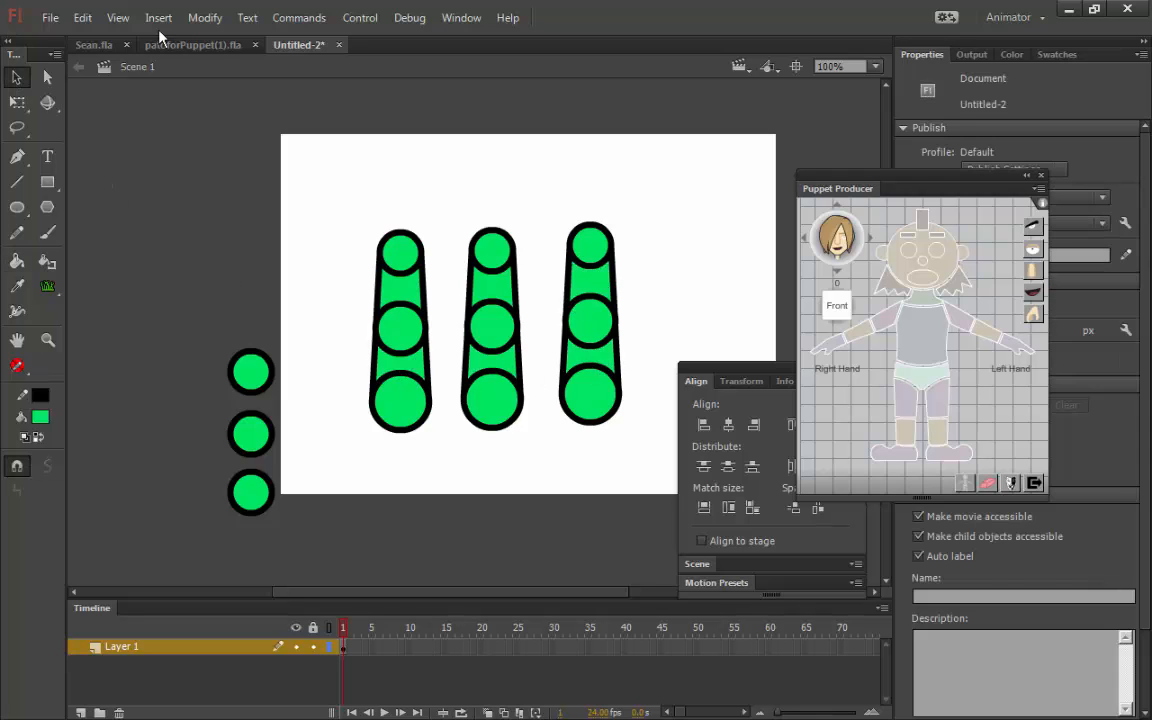
- Delete the lower segment, its side lines and the bottom circle of the first limb, keeping only the upper section
left_click(409, 312)
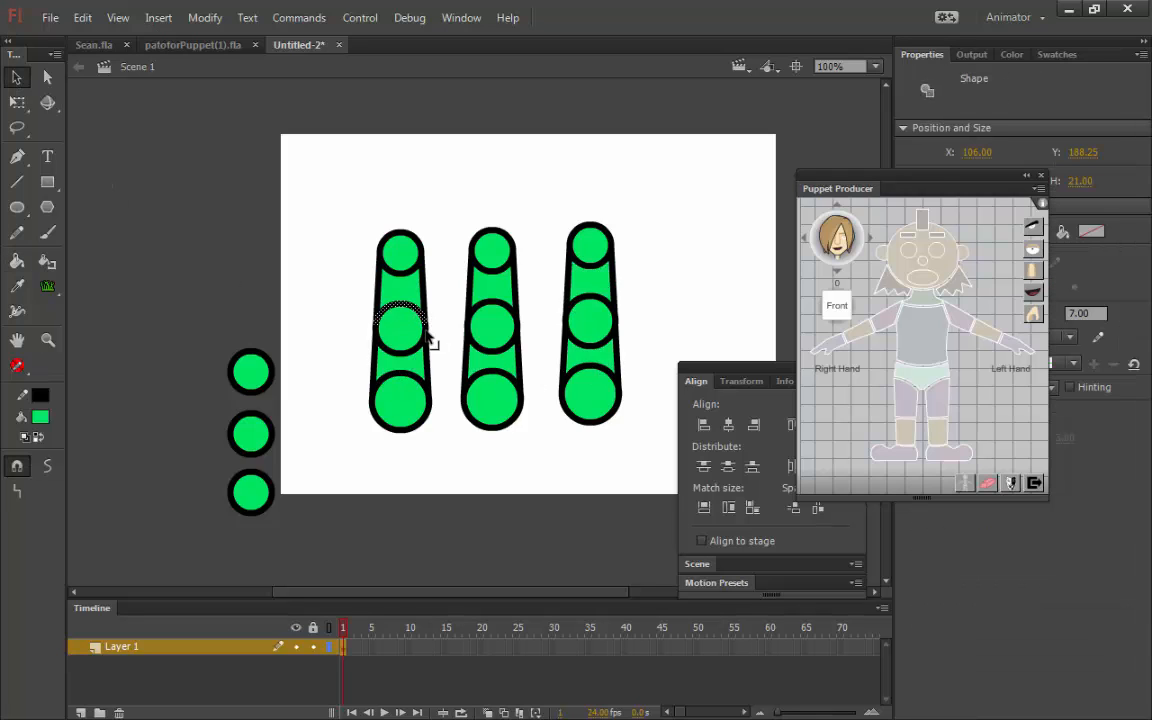
left_click(412, 386)
key("Delete")
left_click(376, 373)
key("Delete")
left_click(428, 374)
key("Delete")
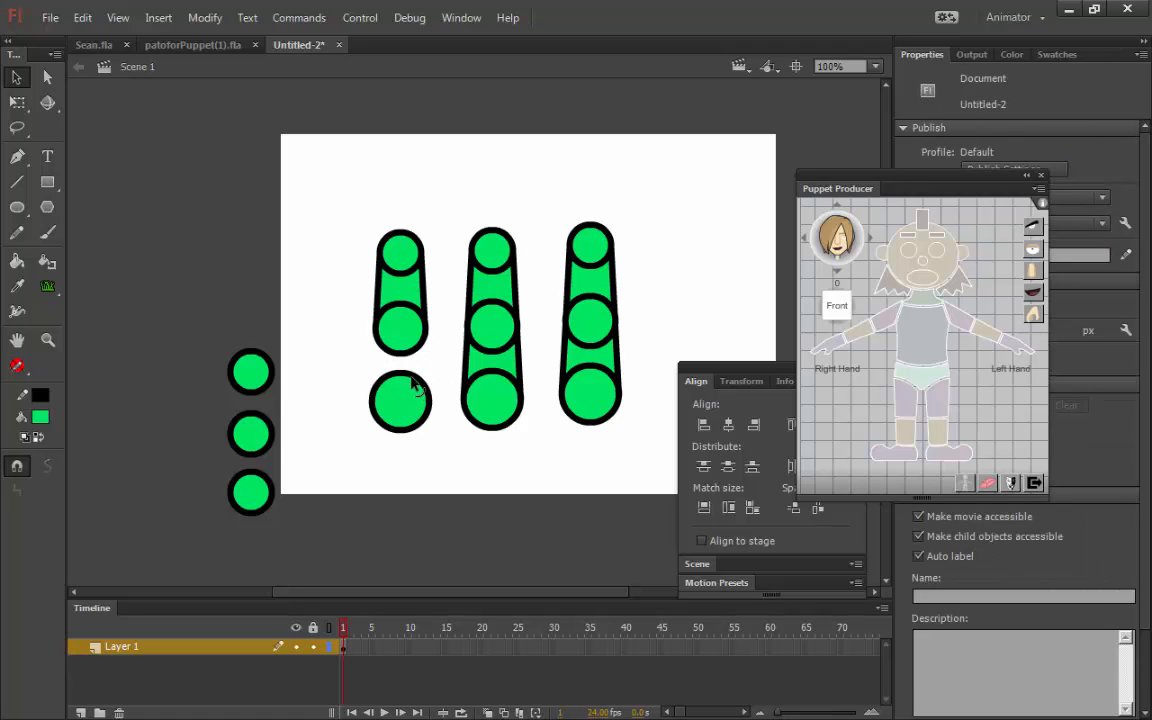
left_click(414, 381)
double_click(414, 400)
key("Delete")
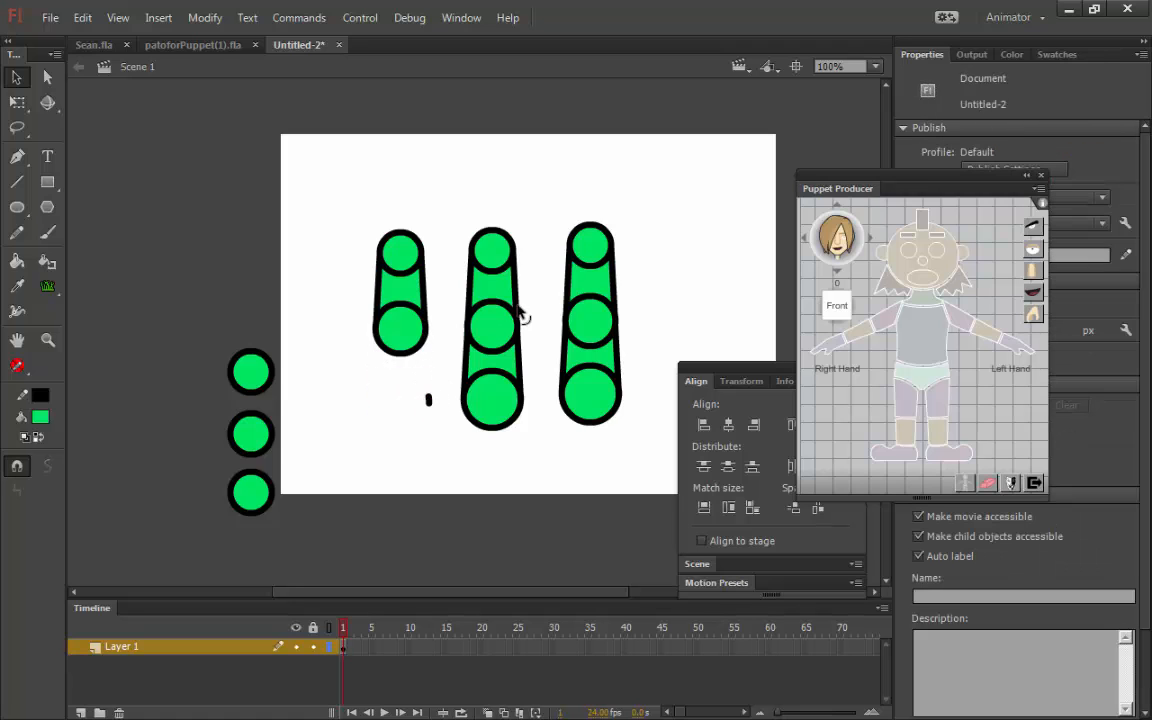
- Delete the top circle, upper segment and upper side lines of the second limb, keeping only the lower section
left_click(498, 256)
key("Delete")
left_click(505, 240)
key("Delete")
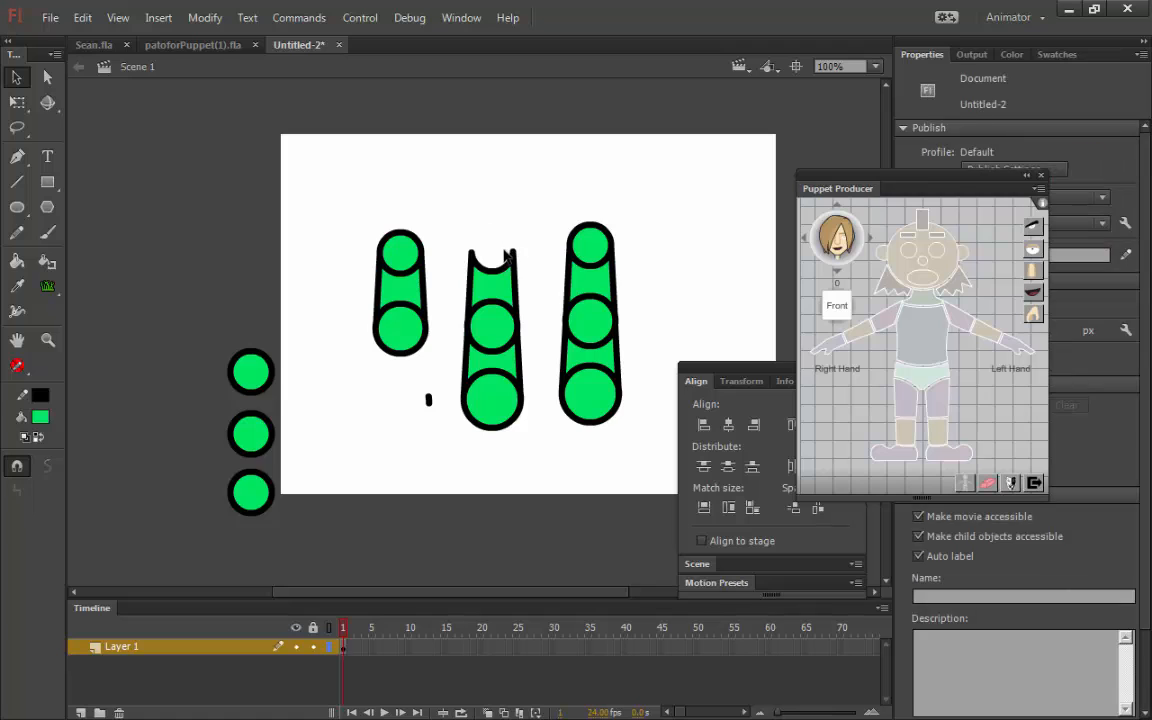
left_click(500, 270)
key("Delete")
left_click(471, 262)
key("Delete")
left_click(500, 284)
key("Delete")
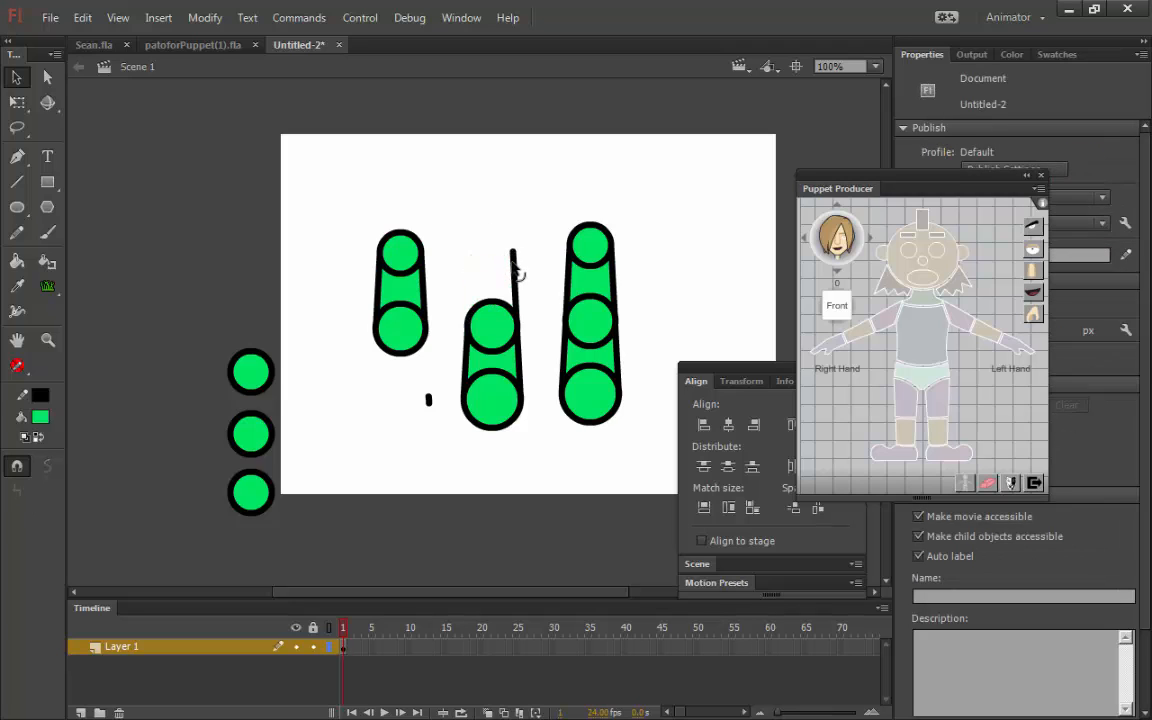
left_click(515, 272)
key("Delete")
- Delete the inner circle arcs from the second and first limb pieces so each becomes one continuous rounded shape
left_click(497, 351)
key("Delete")
left_click(498, 372)
key("Delete")
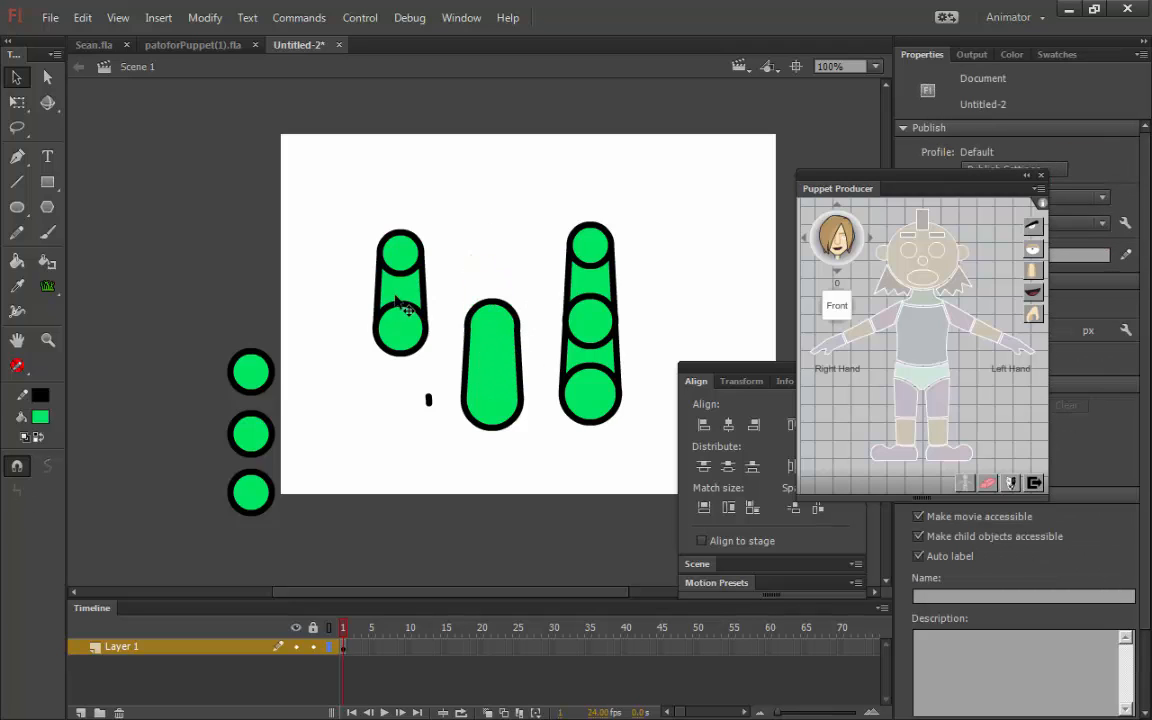
left_click(401, 304)
key("Delete")
left_click(410, 265)
key("Delete")
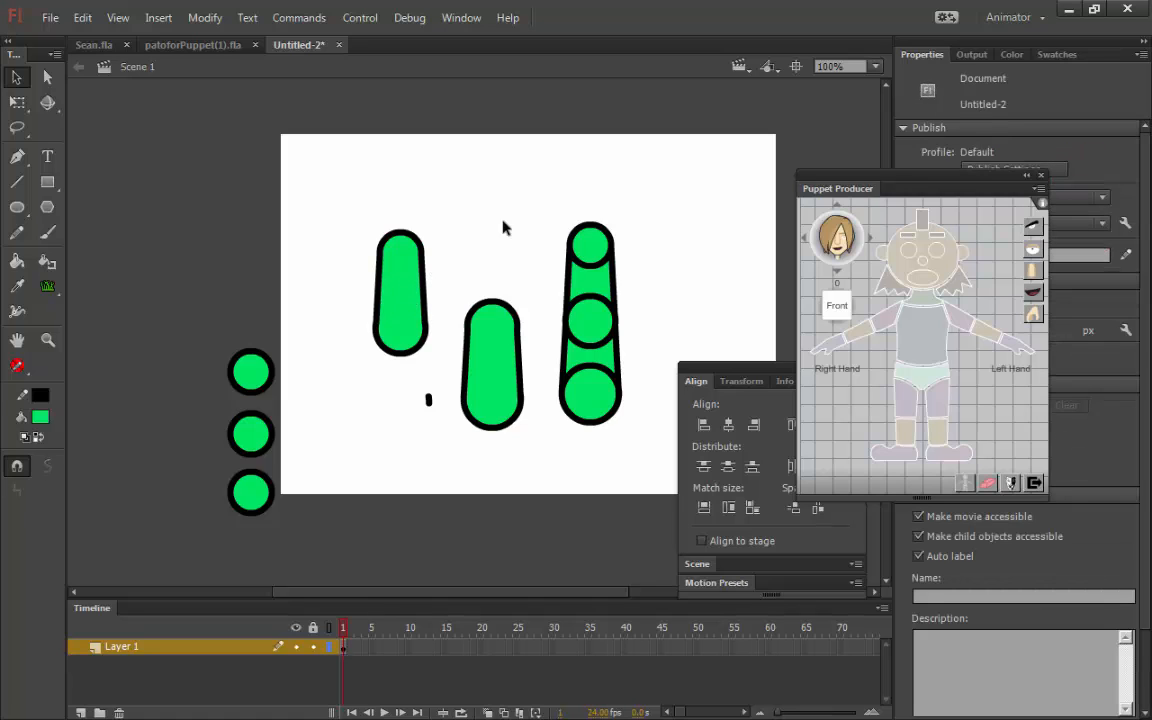
- Delete everything above the bottom circle of the third limb, including the leftover side lines, keeping only that circle
left_click(596, 242)
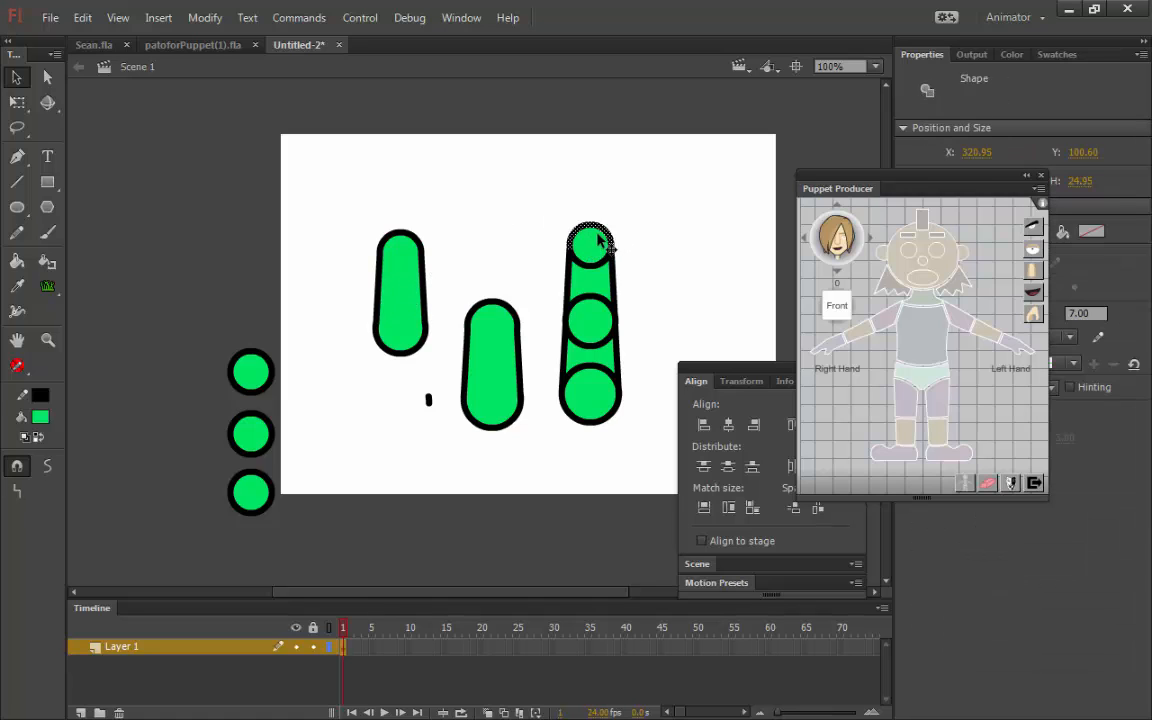
key("Delete")
left_click(607, 275)
key("Delete")
left_click(594, 324)
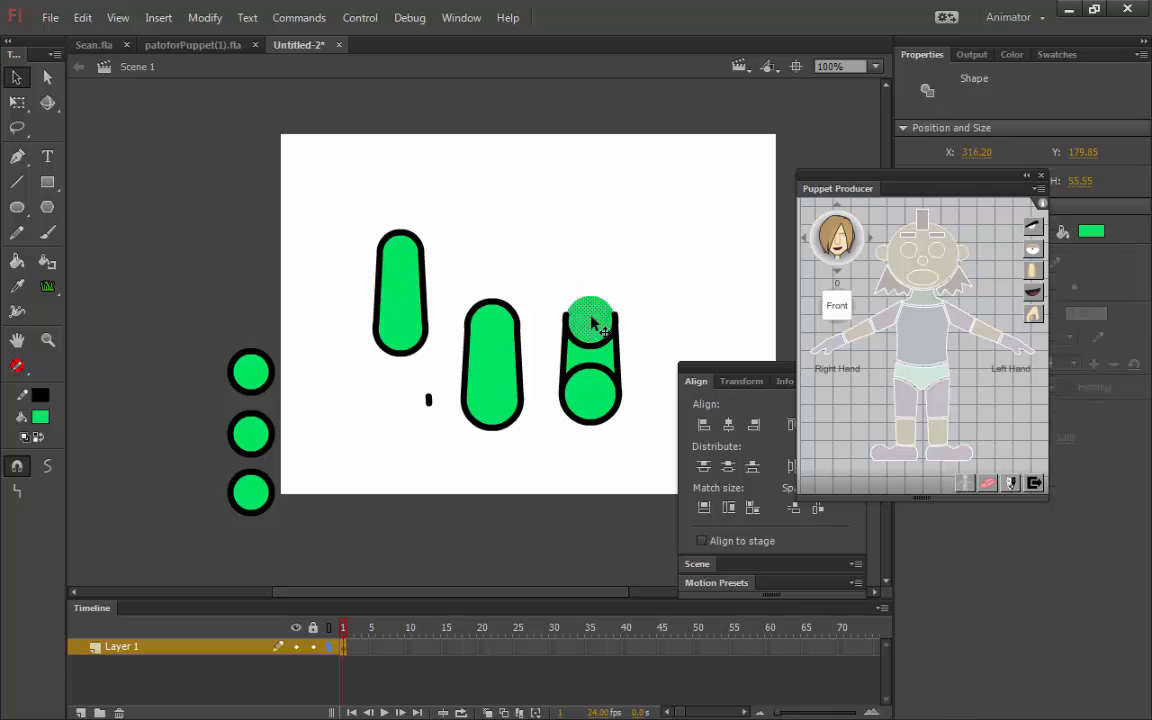
key("Delete")
left_click(592, 345)
key("Delete")
left_click(616, 340)
key("Delete")
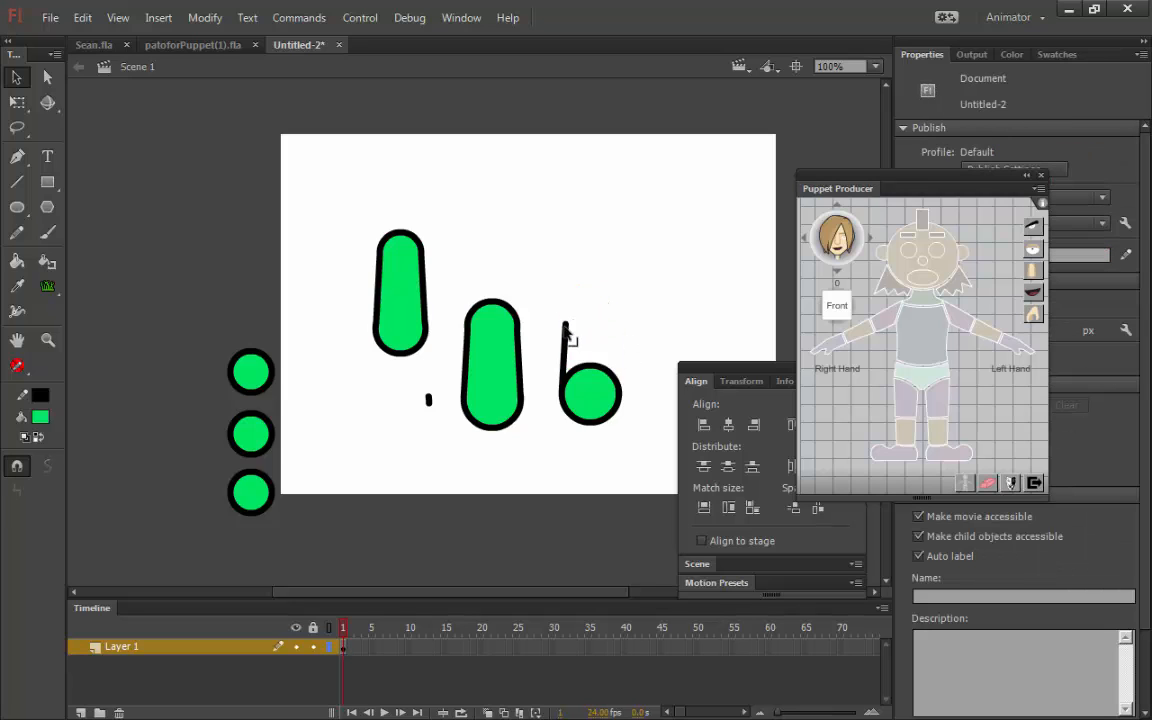
left_click(566, 345)
key("Delete")
- Paste another copy of the unfilled three-circle limb and move it beside the upper limb piece, at X 14.3, Y 93.6
right_click(619, 218)
left_click(650, 259)
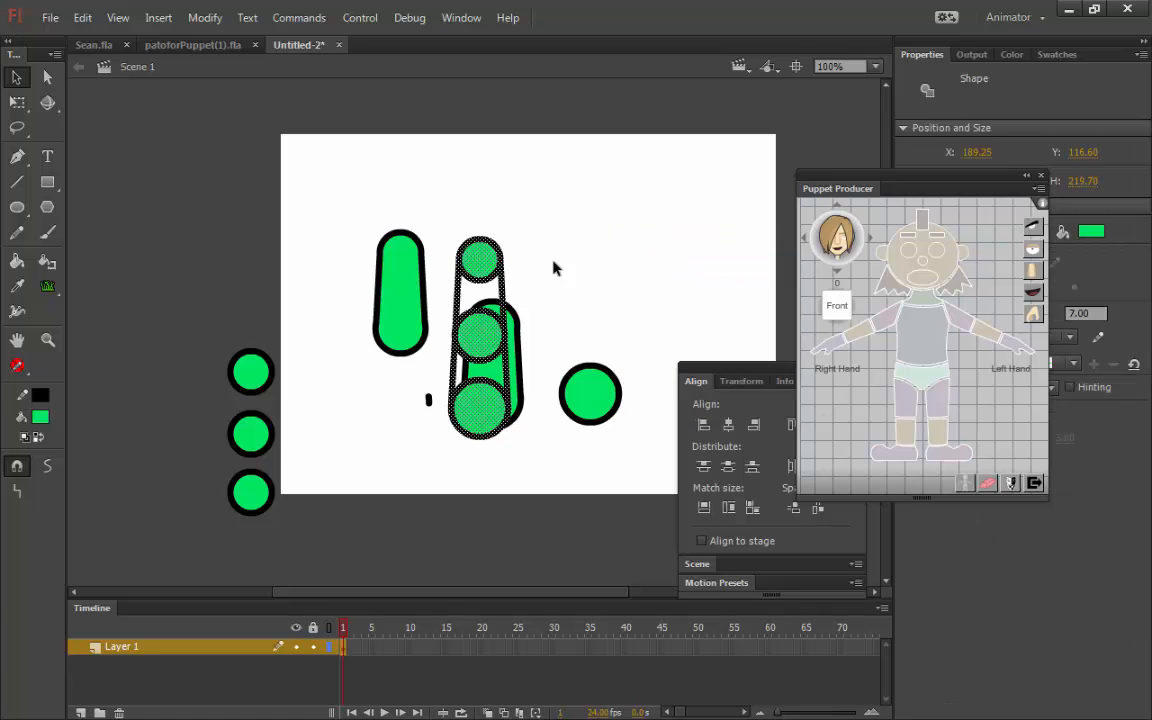
left_click_drag(462, 297, 352, 260)
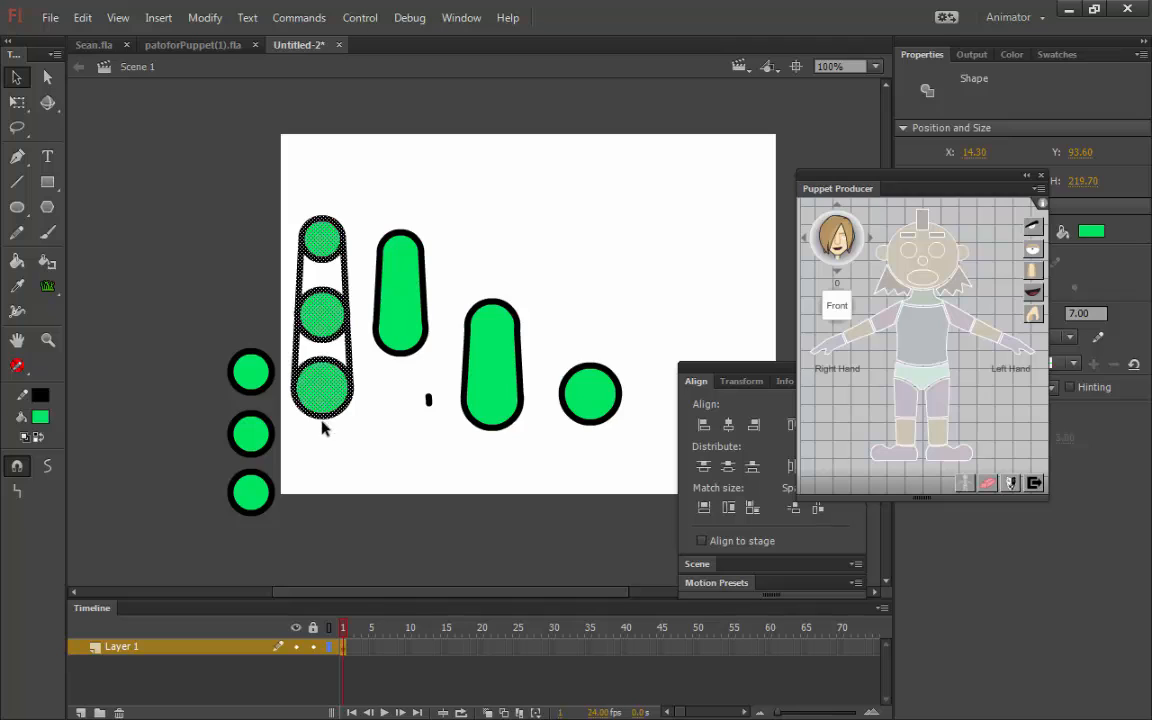
- Cut the pasted limb and paste it in place on a new layer
key("Delete")
left_click(81, 712)
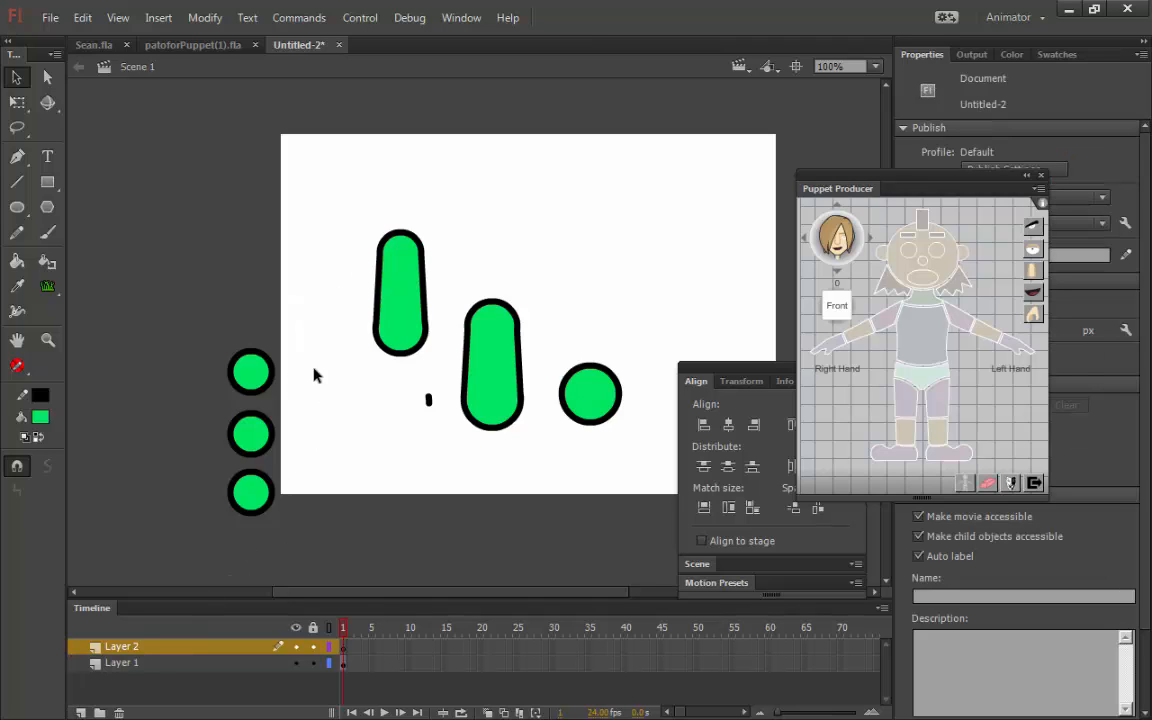
right_click(314, 374)
left_click(385, 433)
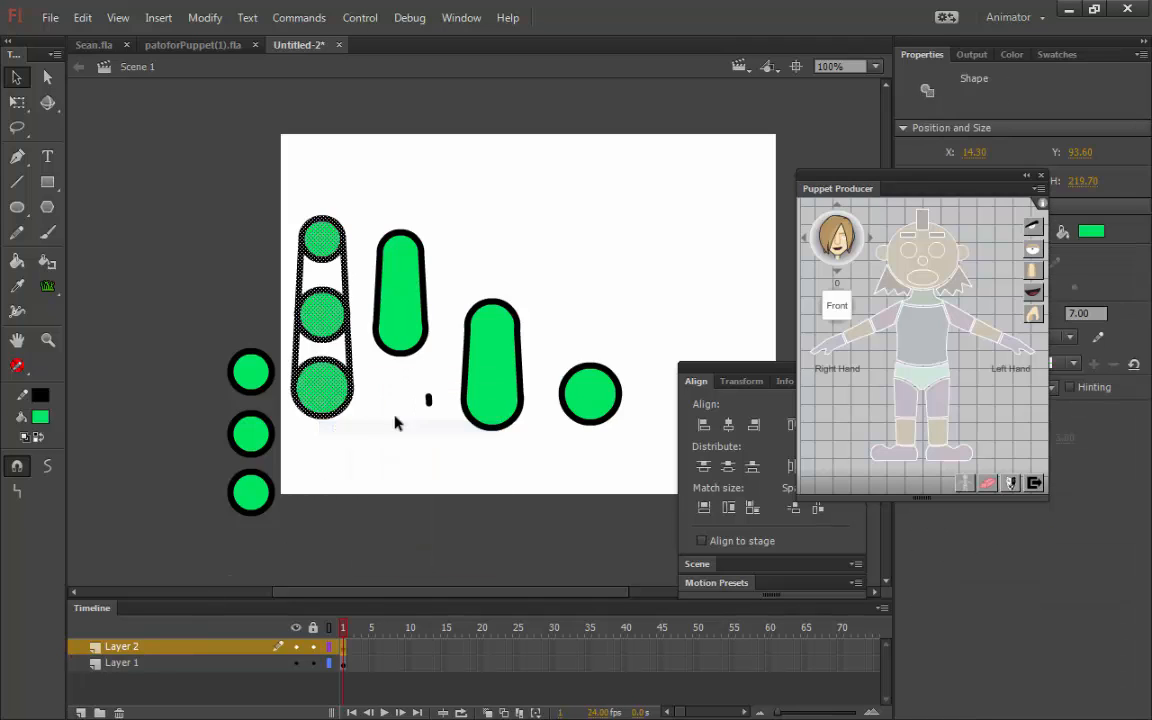
left_click(543, 242)
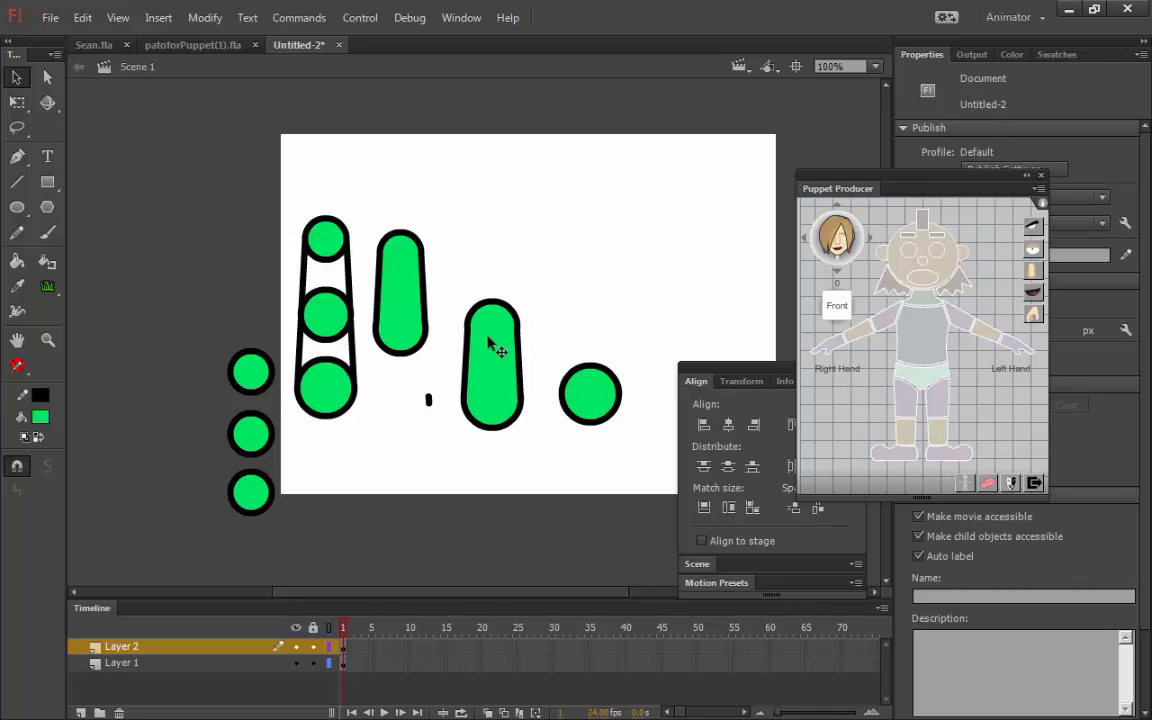
- Show Layer 2 as outlines, move it below Layer 1 and lock it as a guide
left_click(329, 663)
left_click(329, 663)
left_click(329, 647)
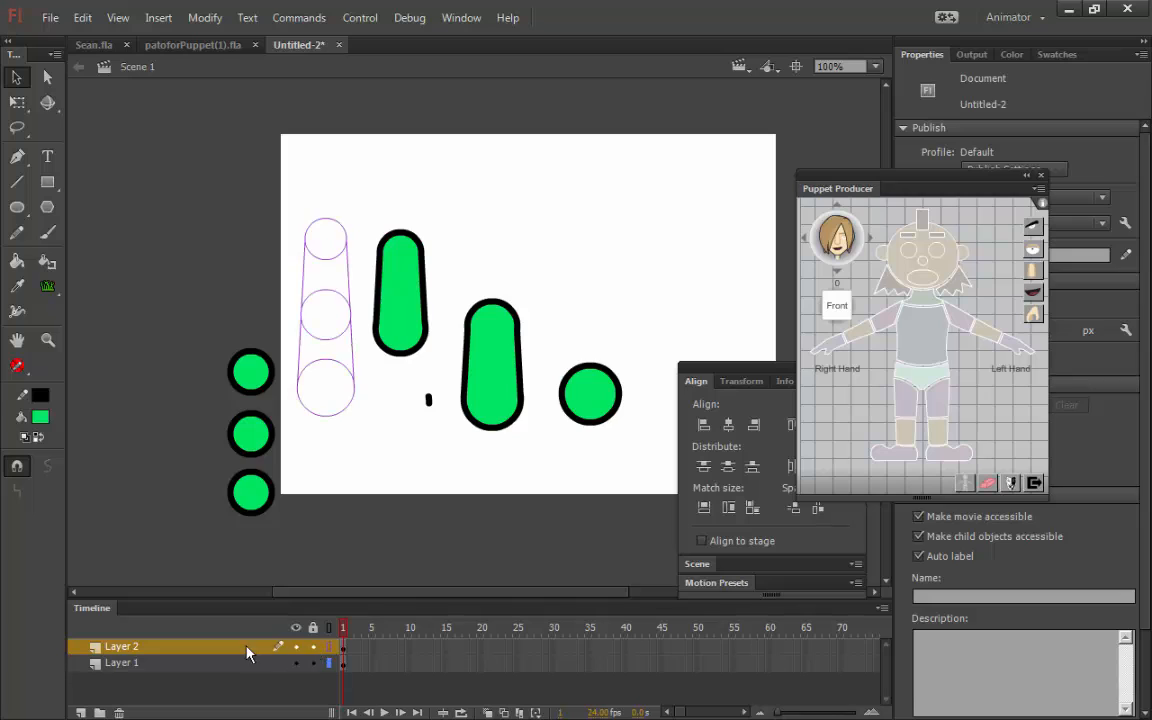
left_click_drag(249, 650, 320, 672)
left_click(313, 663)
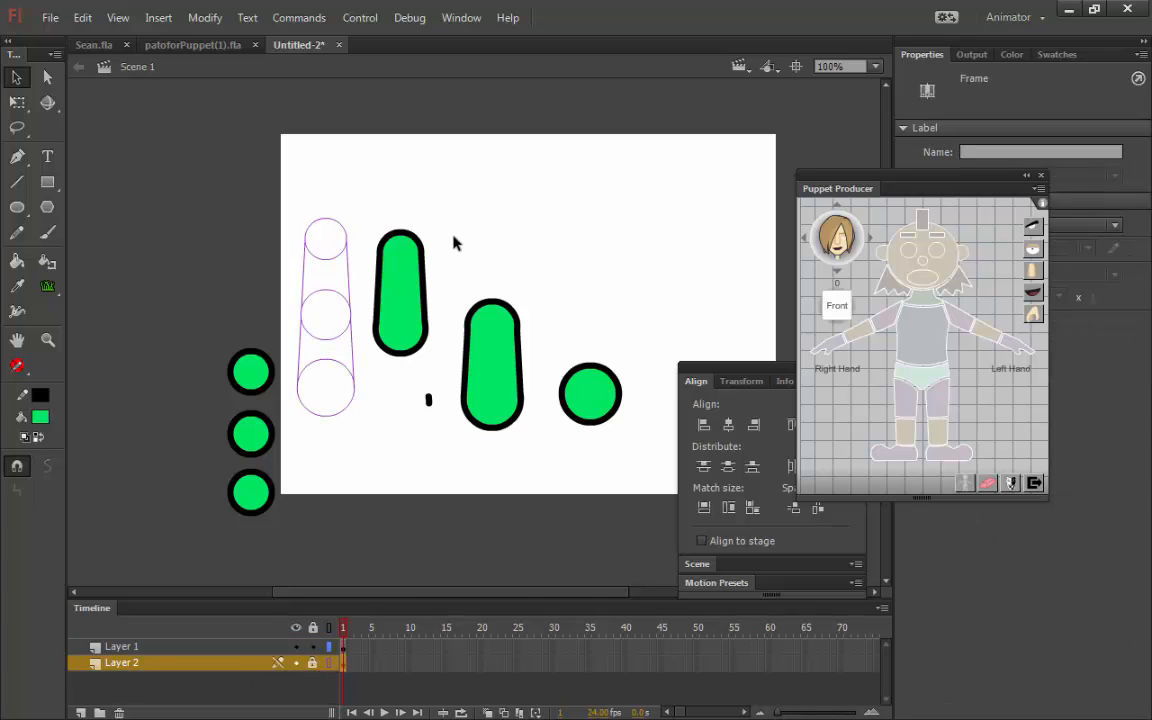
left_click(487, 215)
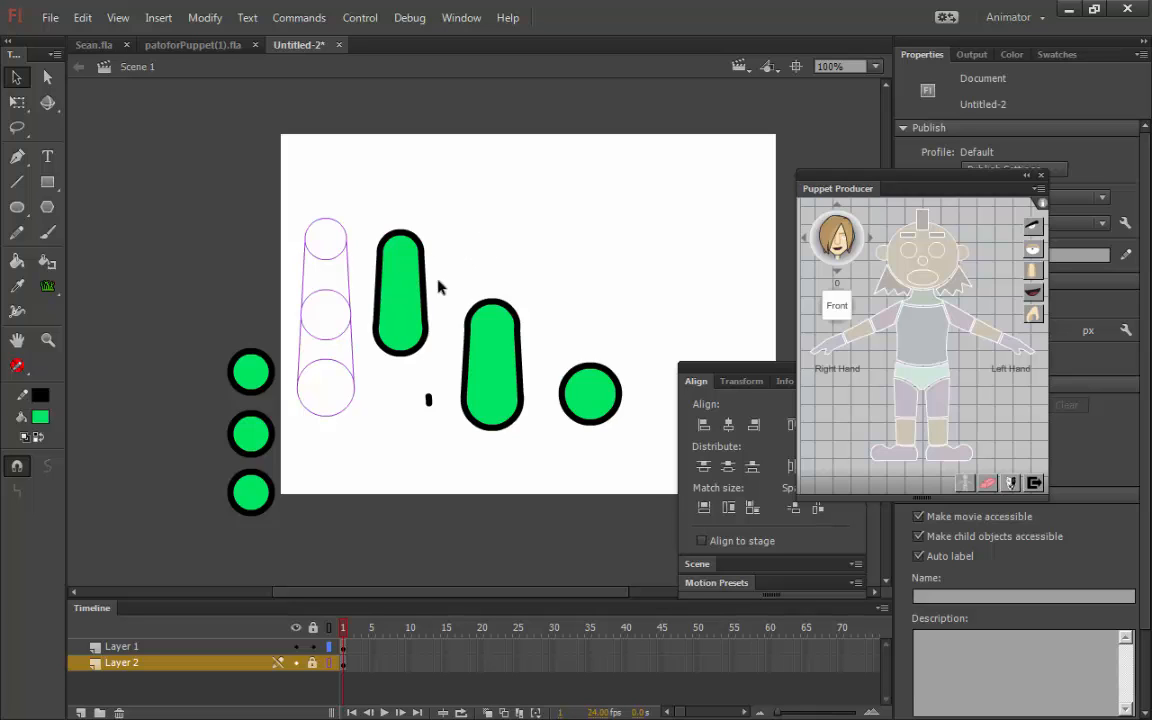
- Move the topmost spare circle onto the guide's top circle and align it precisely, using outline view for Layer 1 and restoring its fill display
left_click_drag(206, 339, 326, 245)
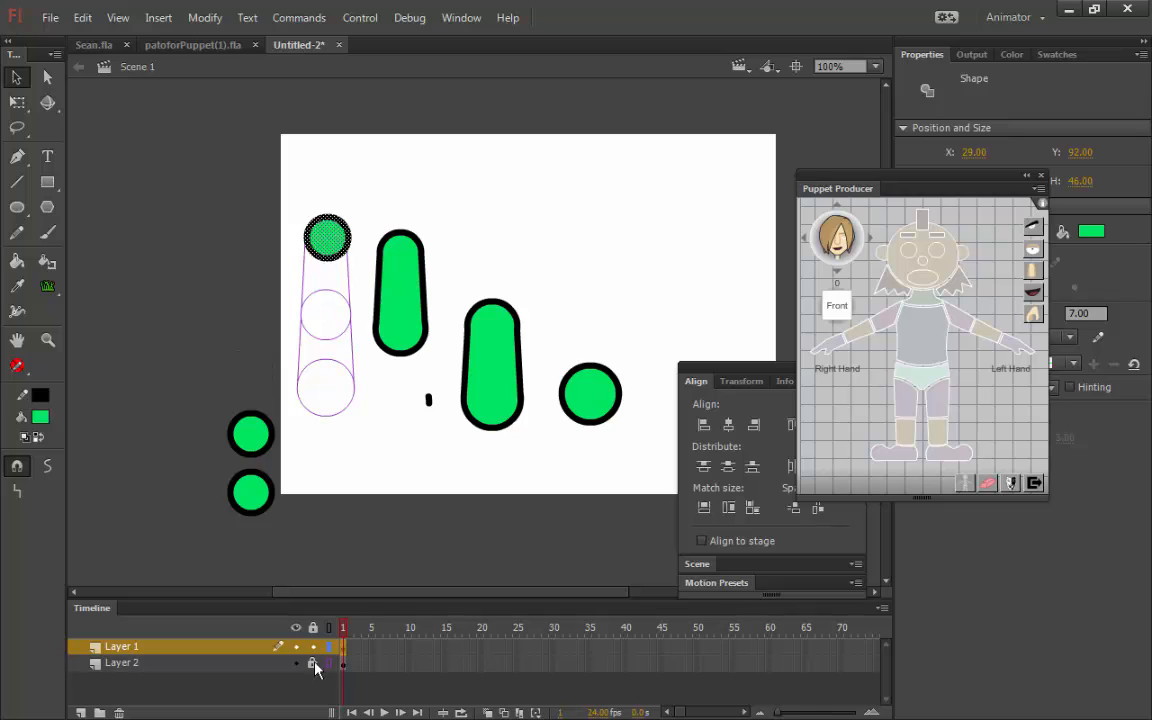
left_click(330, 647)
key("ctrl+=")
key("ctrl+=")
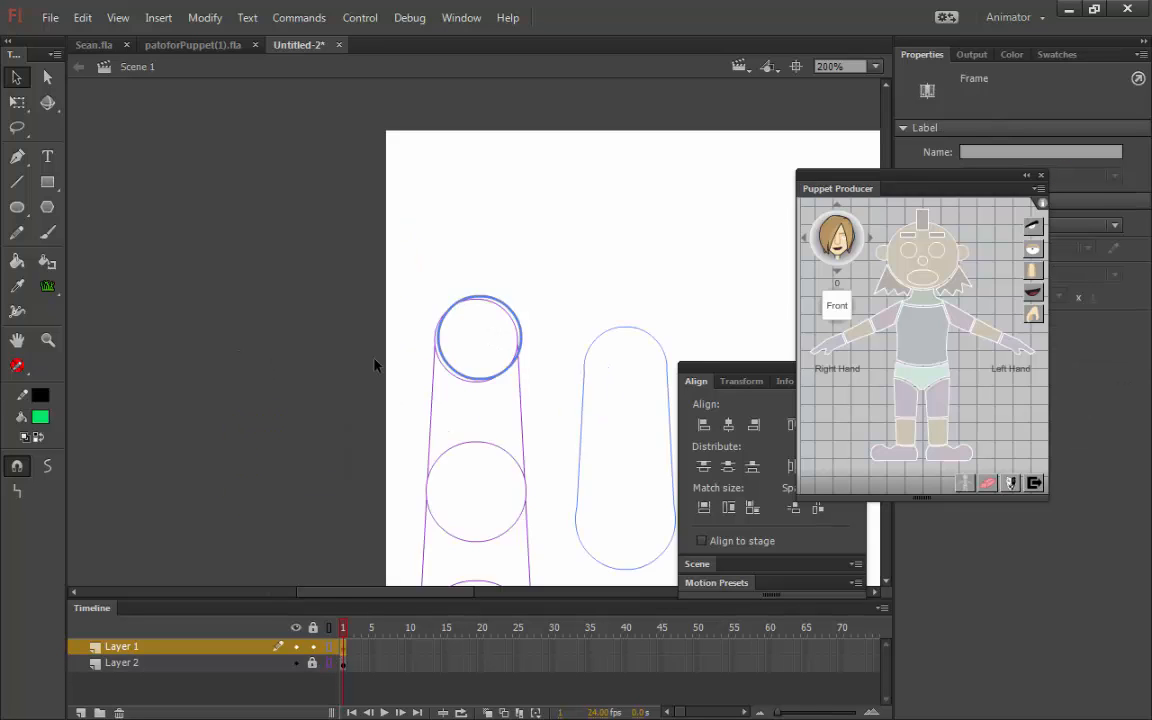
key("Left")
key("Left")
key("Left")
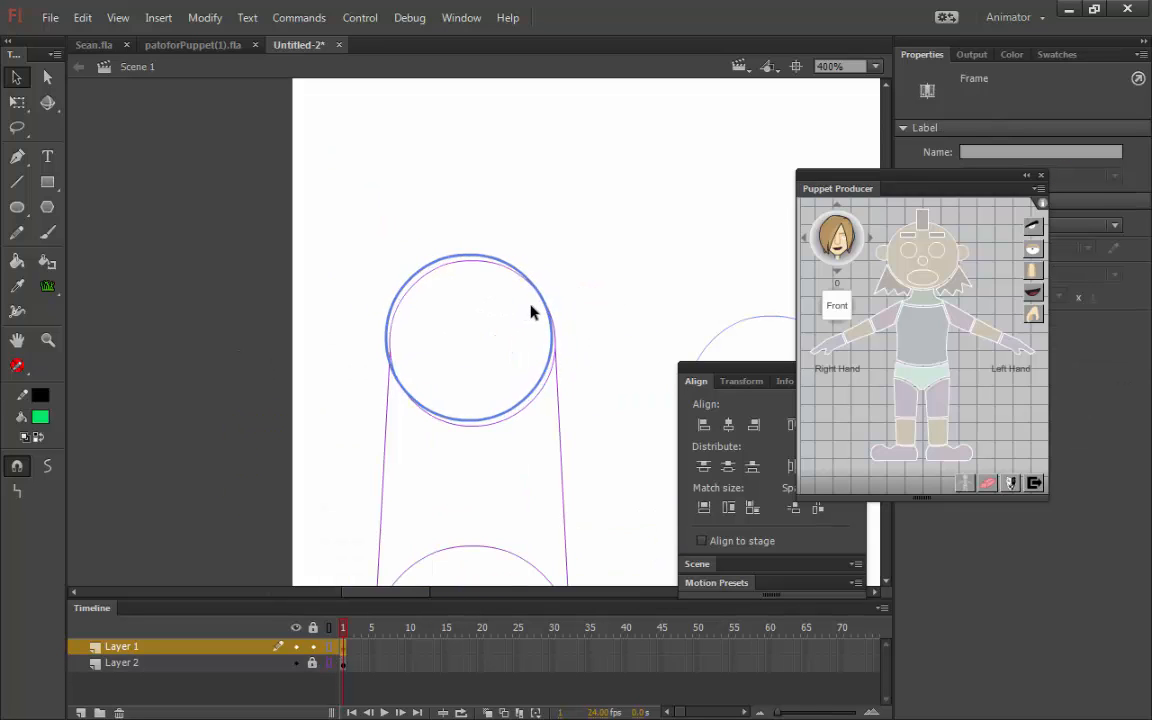
key("Down")
key("Right")
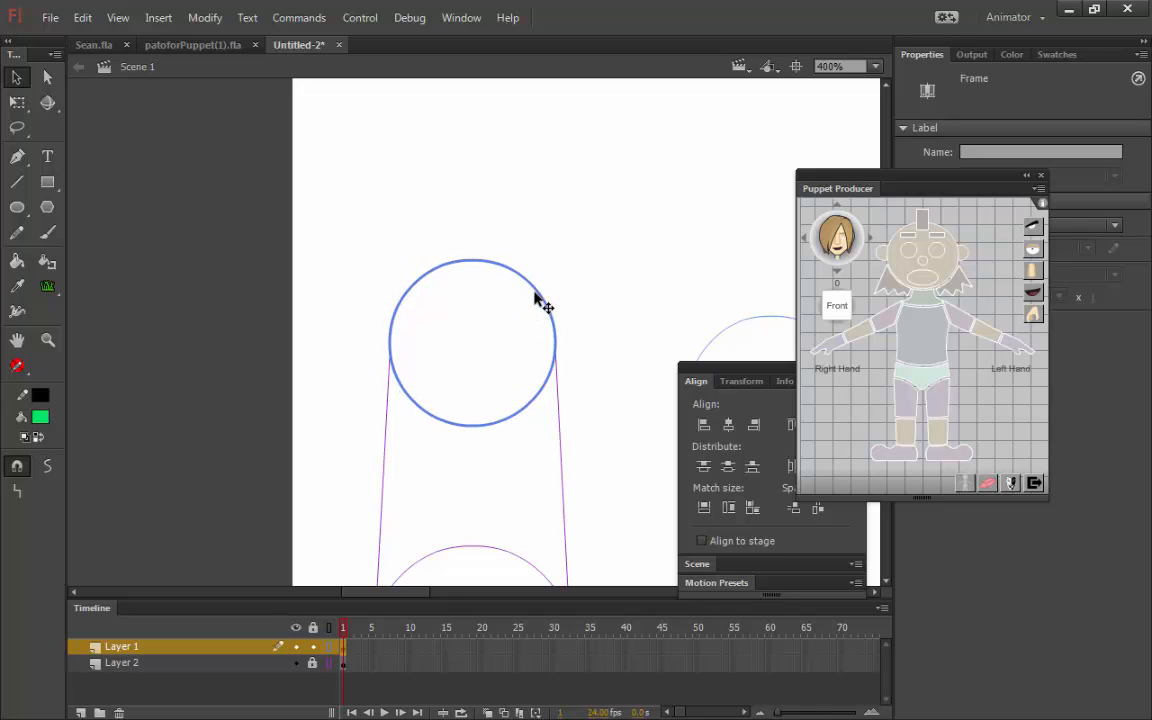
key("ctrl+minus")
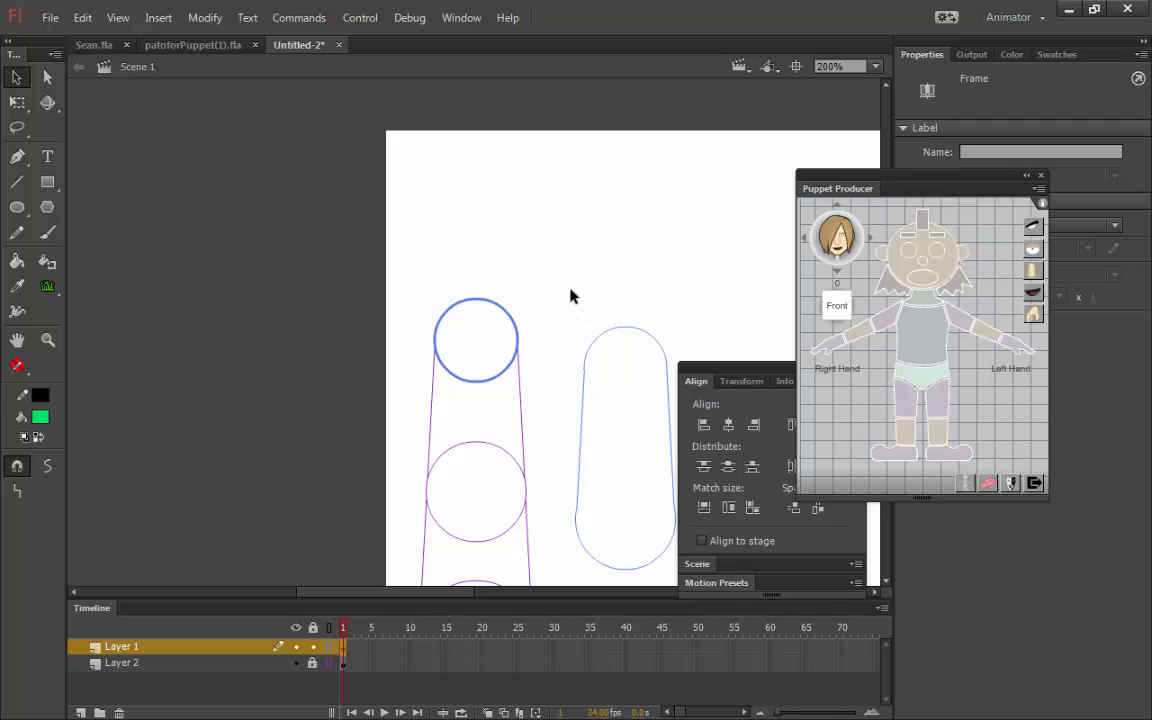
left_click(332, 647)
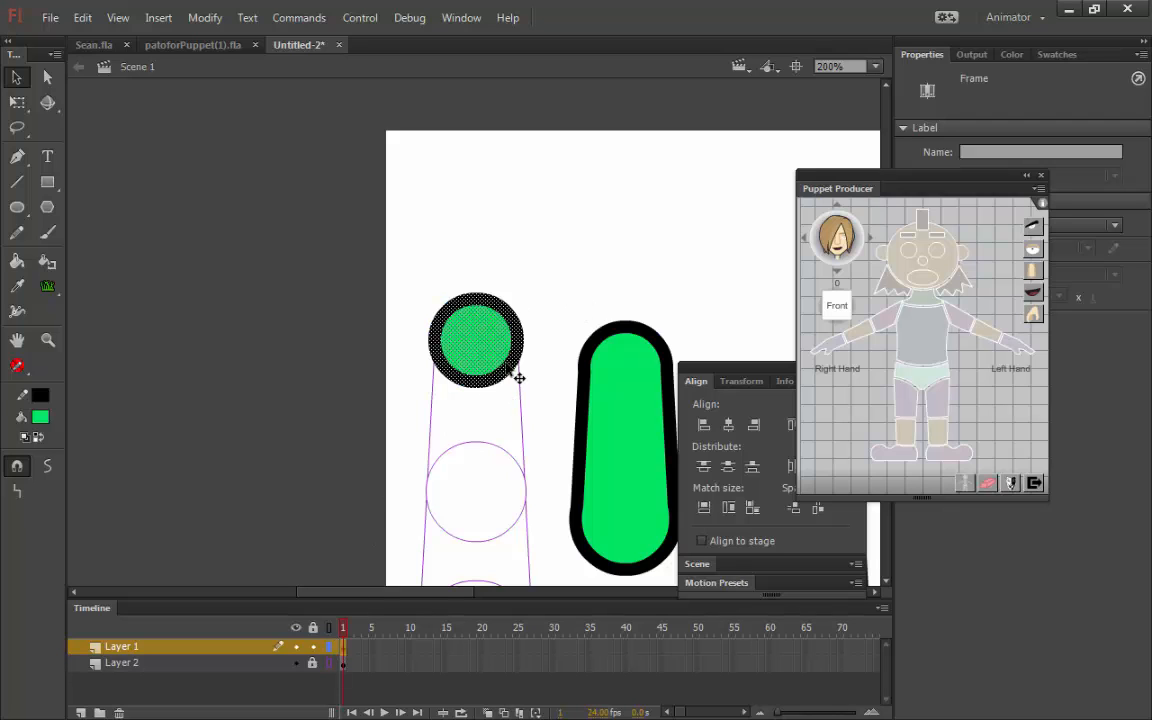
key("ctrl+minus")
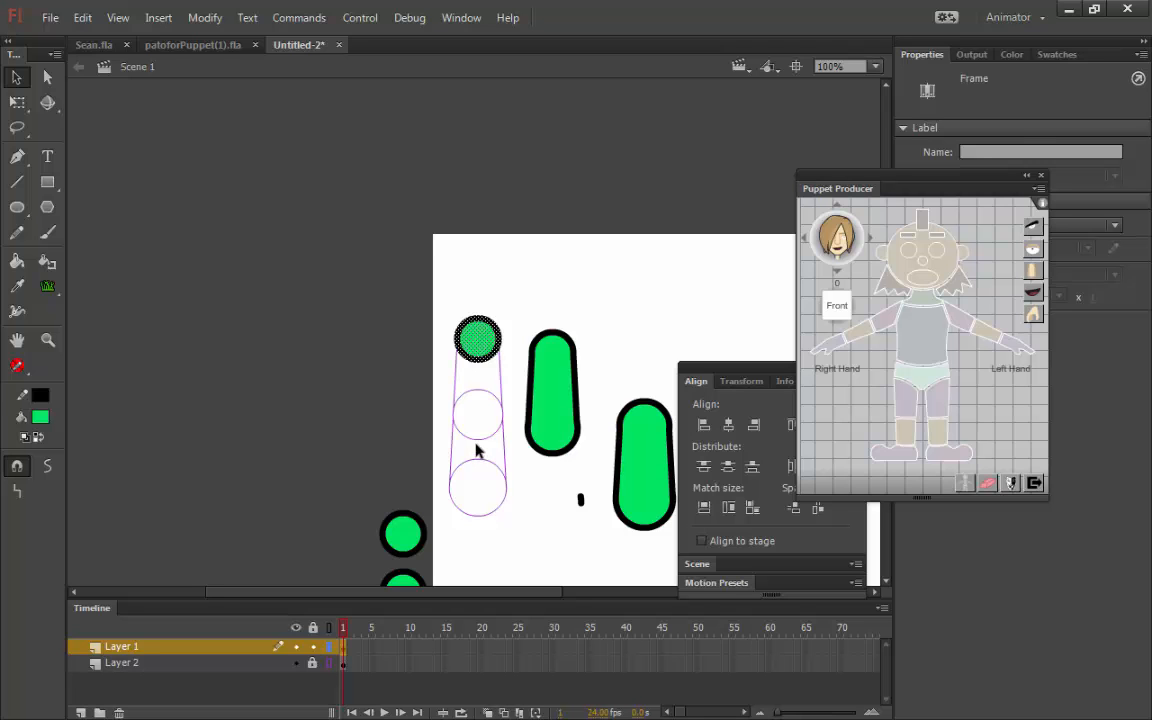
- Convert the aligned circle to a Movie Clip symbol named upper-arm with a centered registration point
key("F8")
left_click_drag(558, 96, 290, 241)
left_click(379, 304)
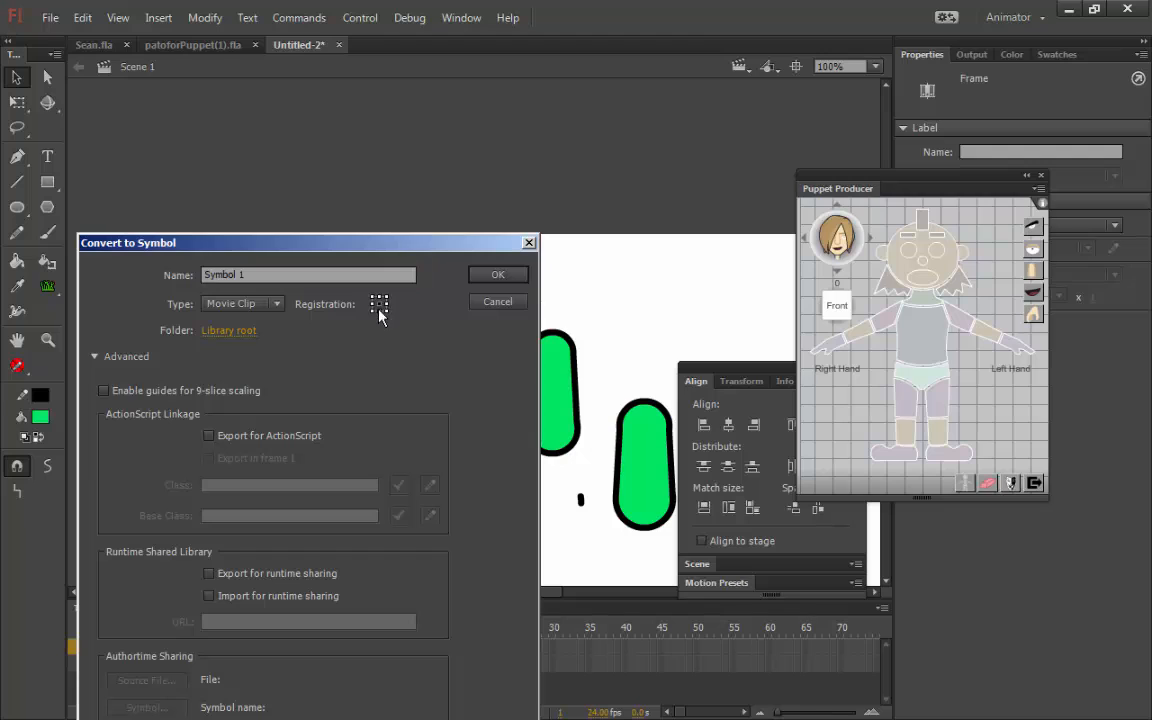
left_click(330, 273)
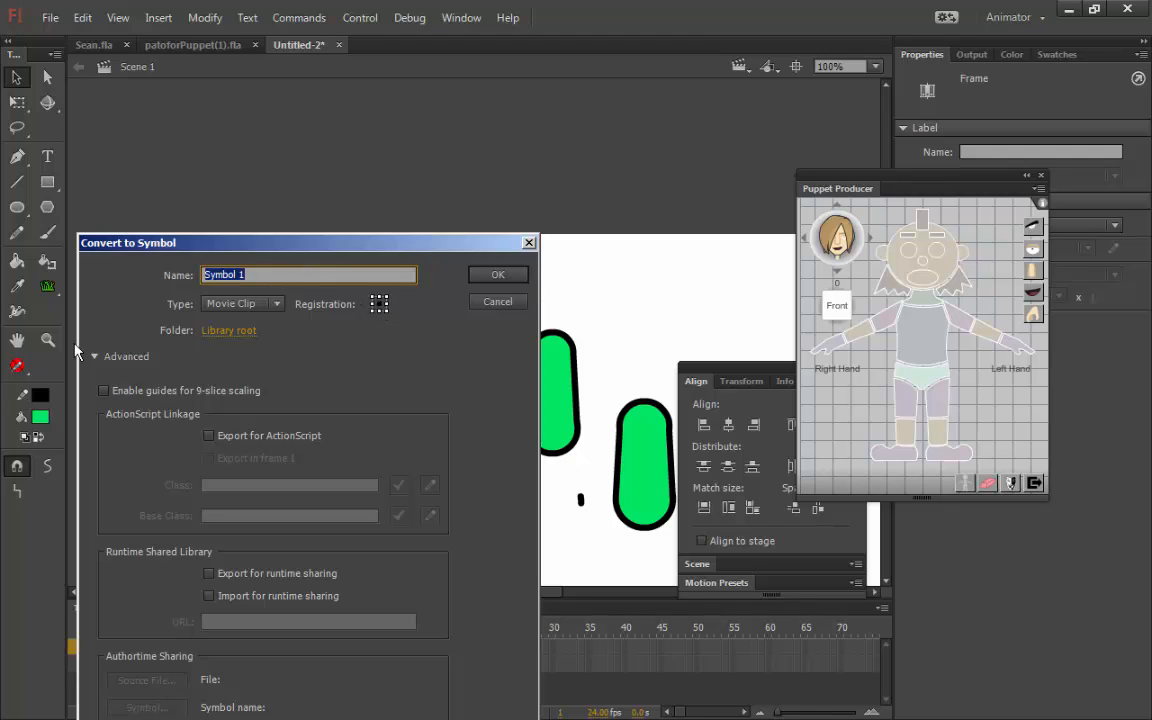
type("upper-arm")
left_click(497, 280)
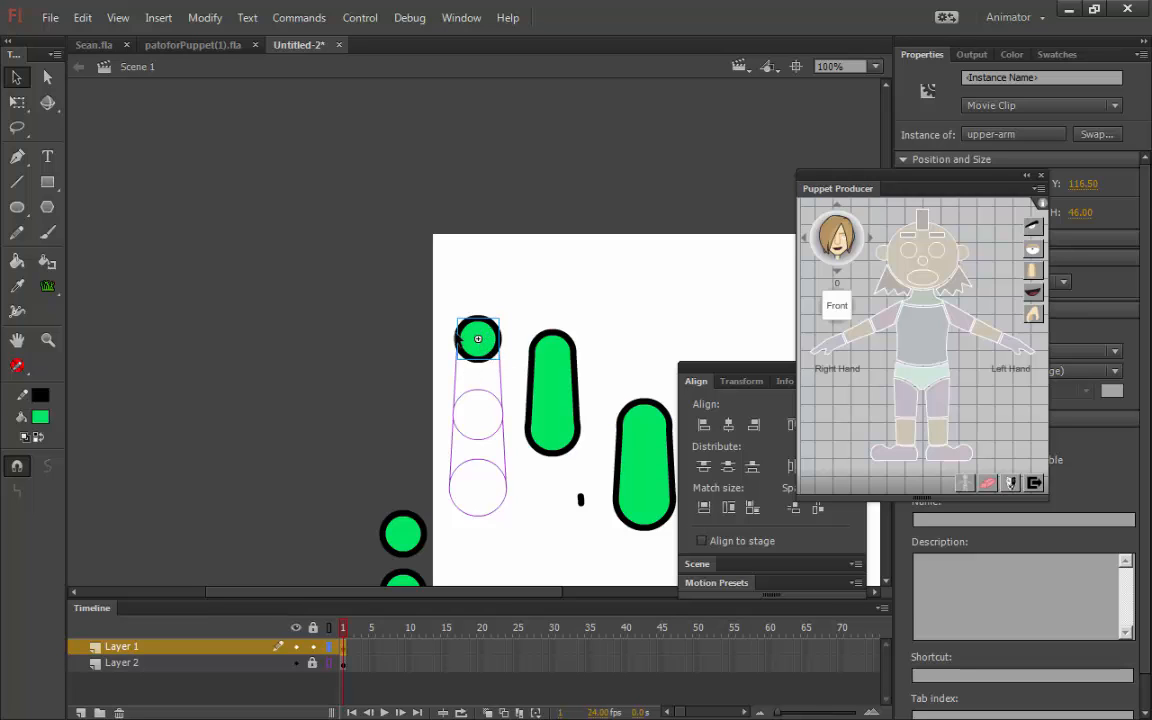
- Cut the upper limb piece and paste it onto a new layer inside upper-arm, with Layer 1 locked and outlined
left_click_drag(589, 318, 520, 470)
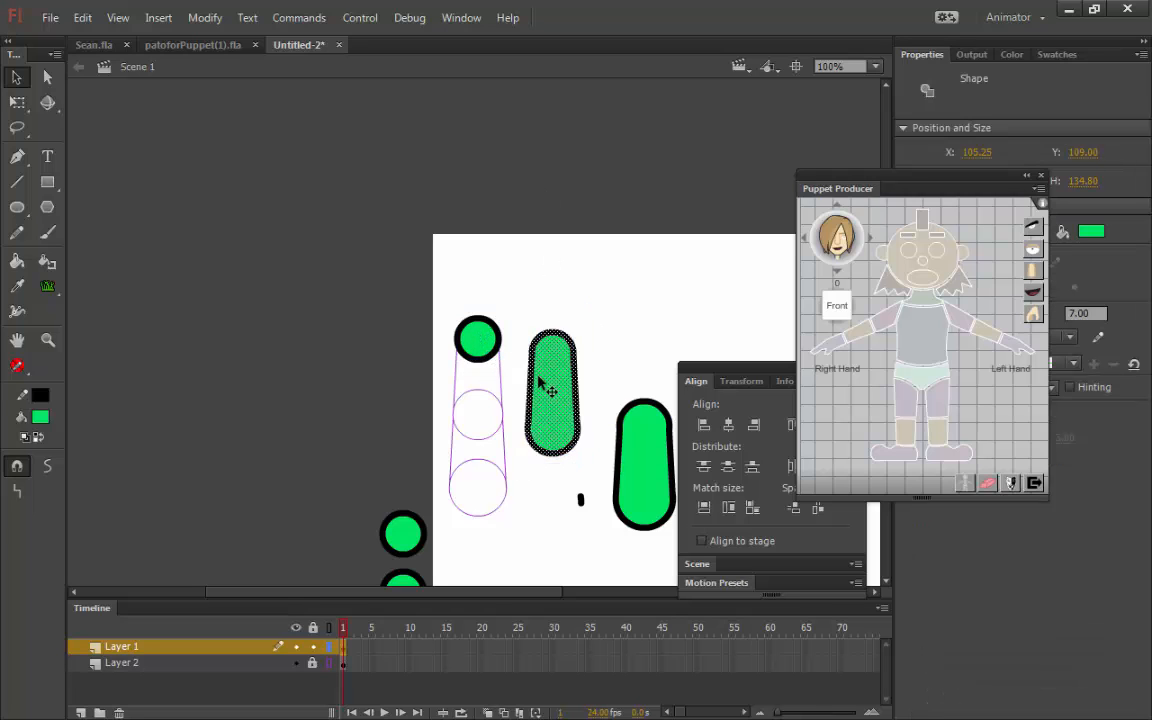
right_click(560, 368)
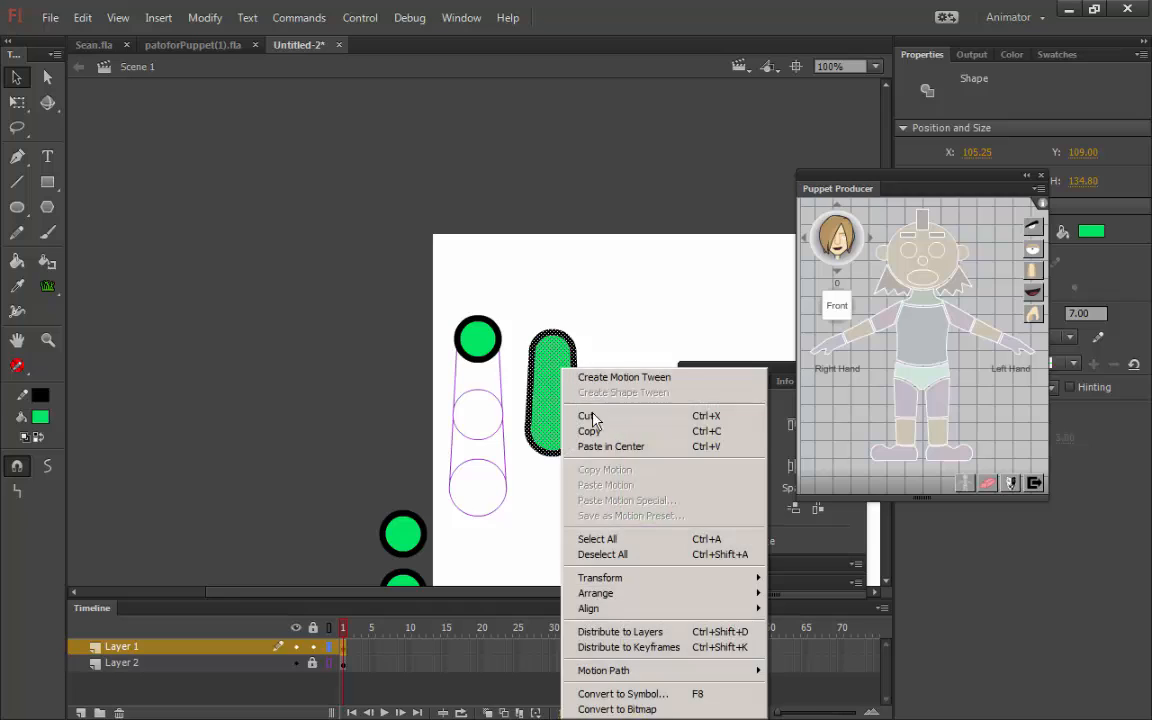
left_click(598, 417)
double_click(486, 340)
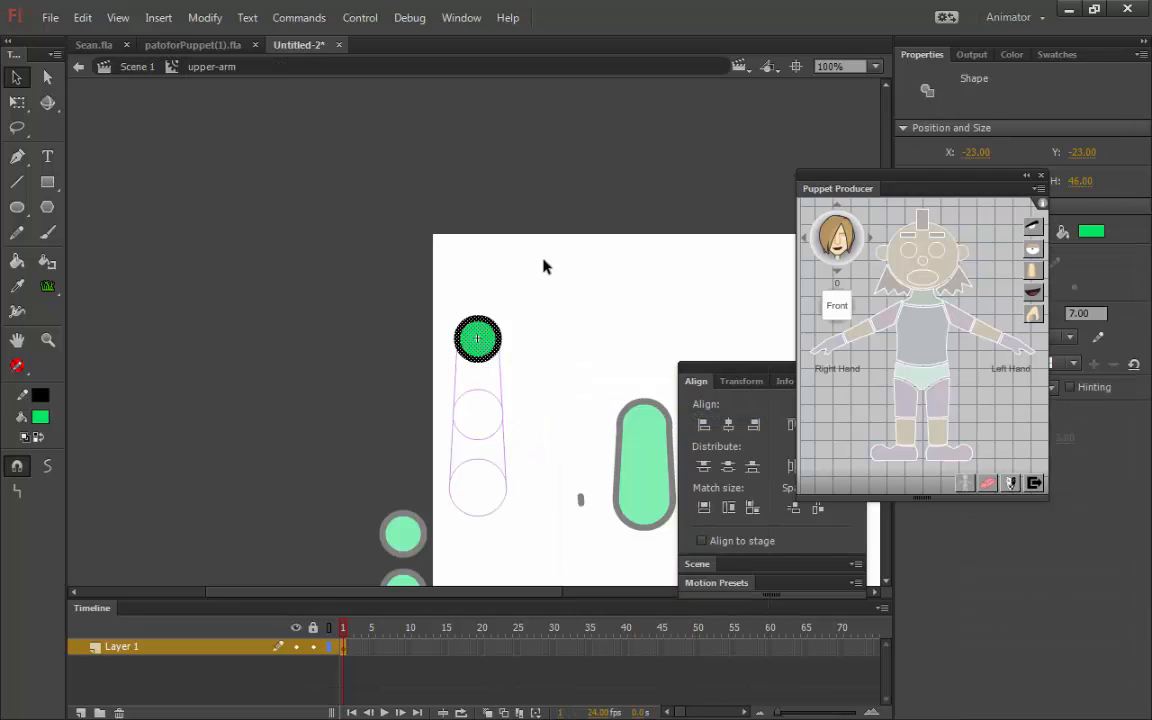
left_click(83, 711)
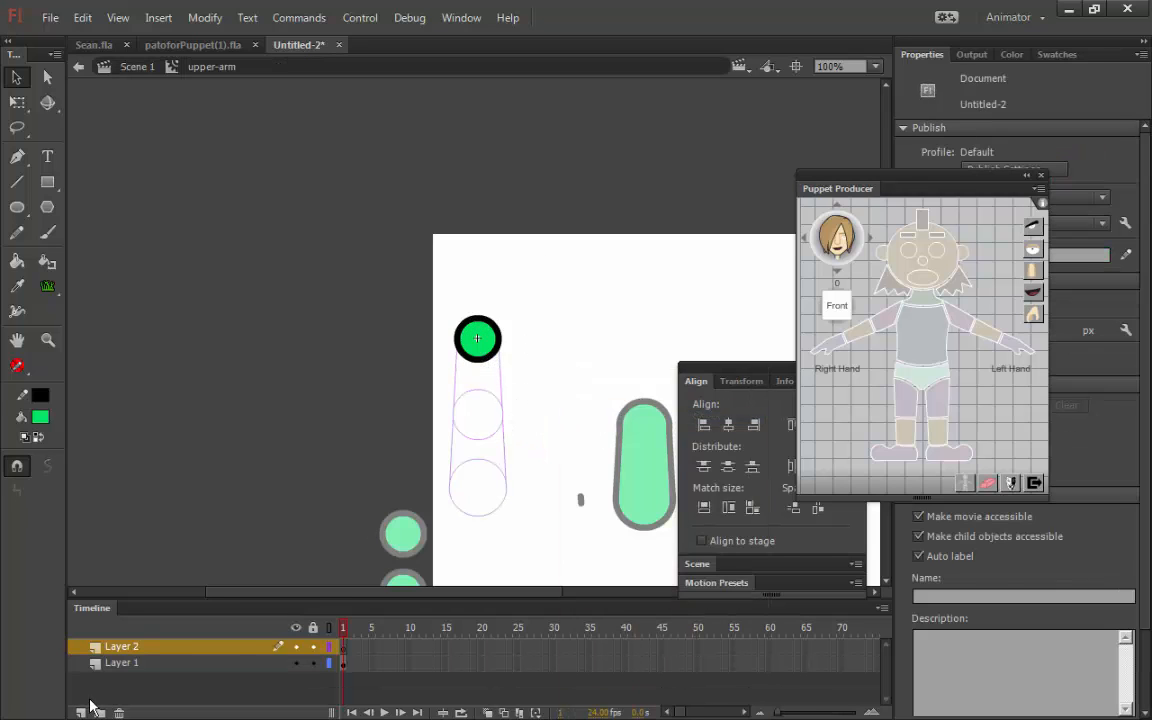
left_click(329, 663)
right_click(560, 300)
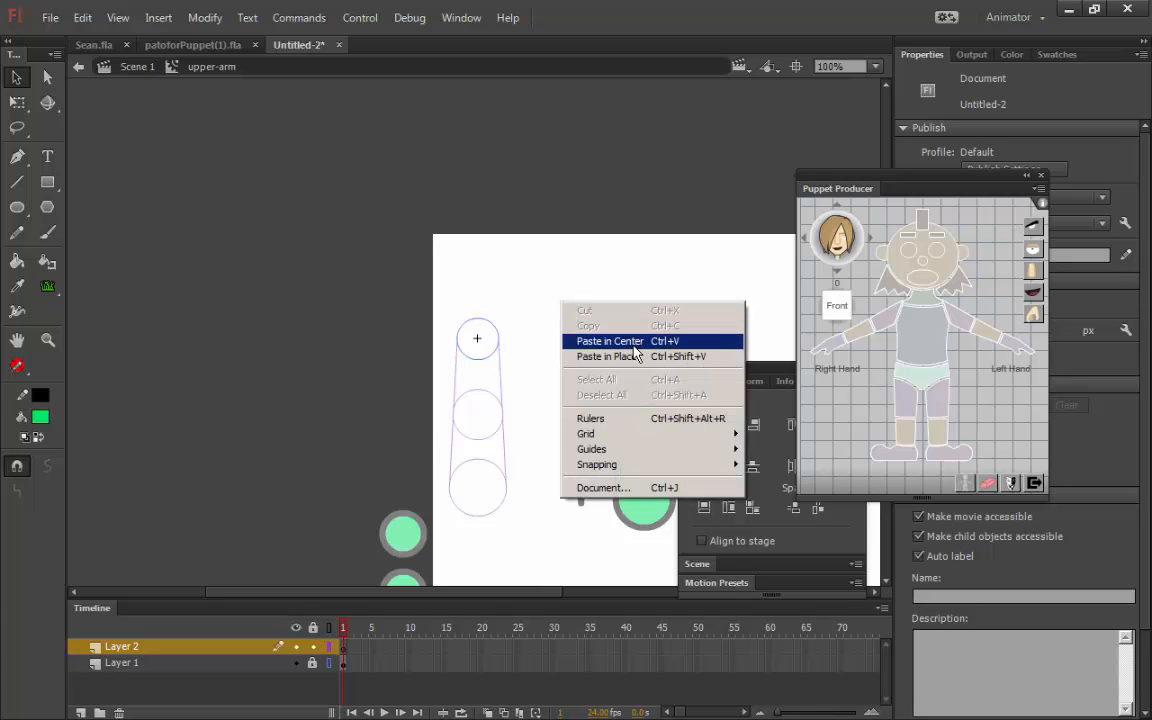
left_click(632, 356)
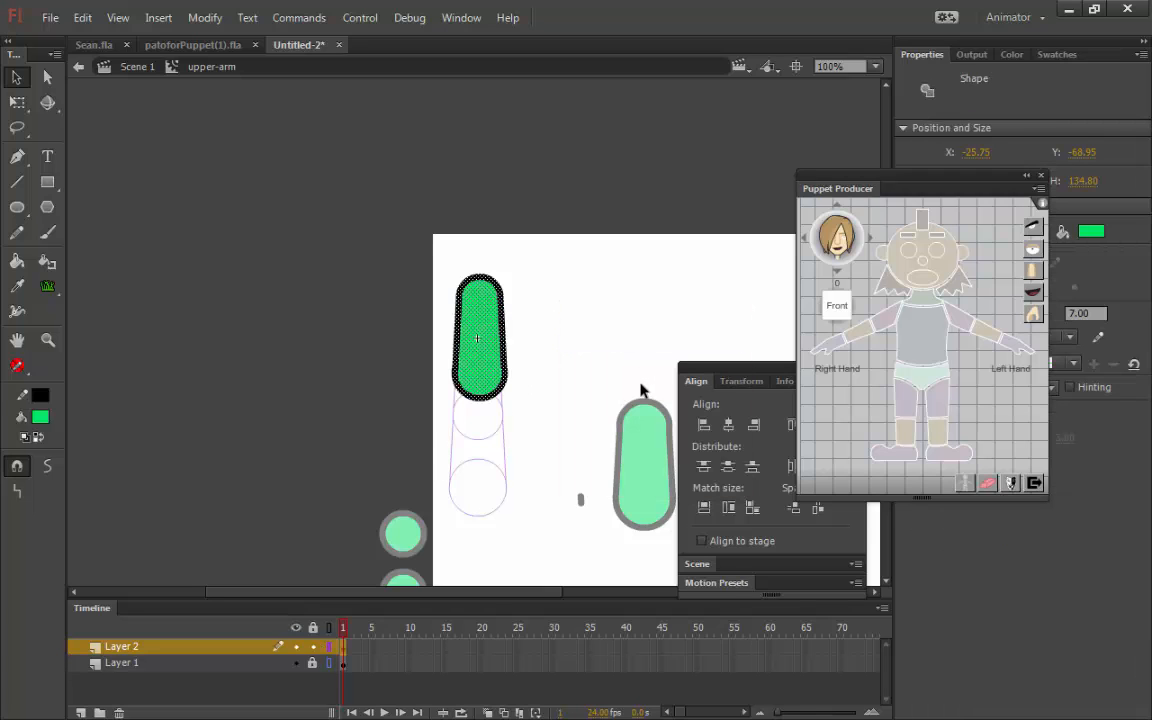
- Show the symbol's Layer 2 as outlines and nudge the limb piece down and left until it fits the guide's top and middle circles
left_click(329, 647)
left_click(344, 648)
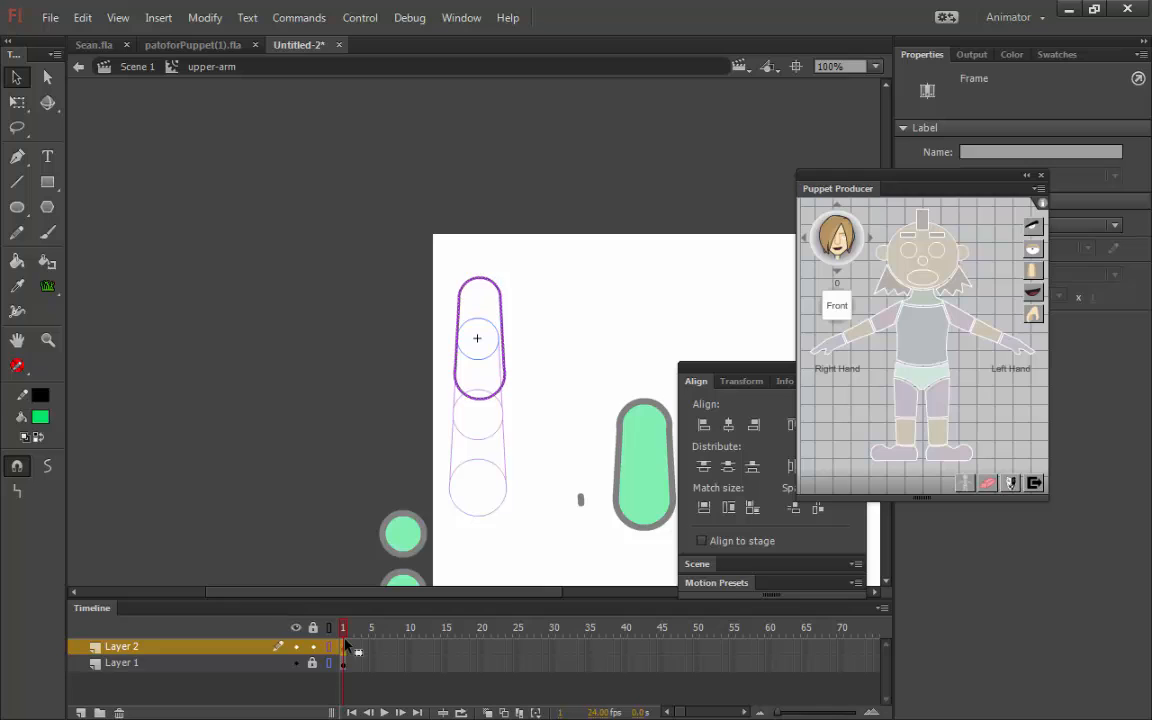
key("Down")
key("Down")
key("Down")
key("Down")
key("Down")
key("Down")
key("Down")
key("Down")
key("Down")
key("Down")
key("Down")
key("Down")
key("Down")
key("Down")
key("Down")
key("Down")
key("Down")
key("Down")
key("Down")
key("Down")
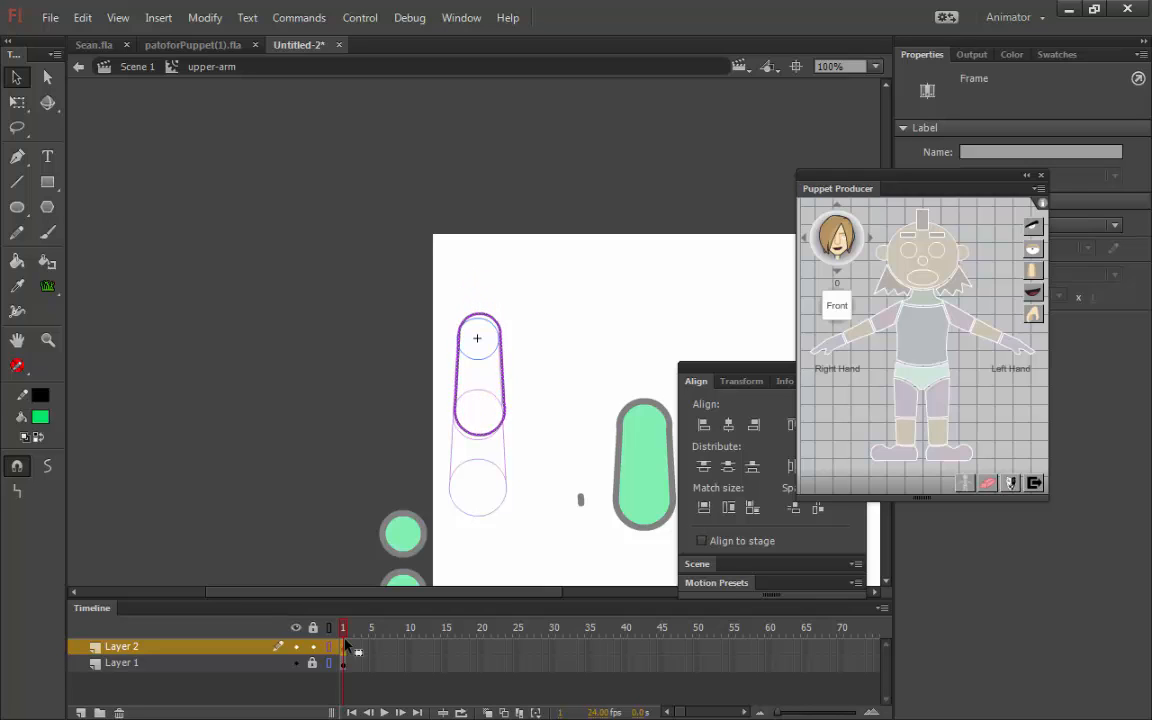
key("Down")
key("Down")
key("Down")
key("Down")
key("Left")
key("Left")
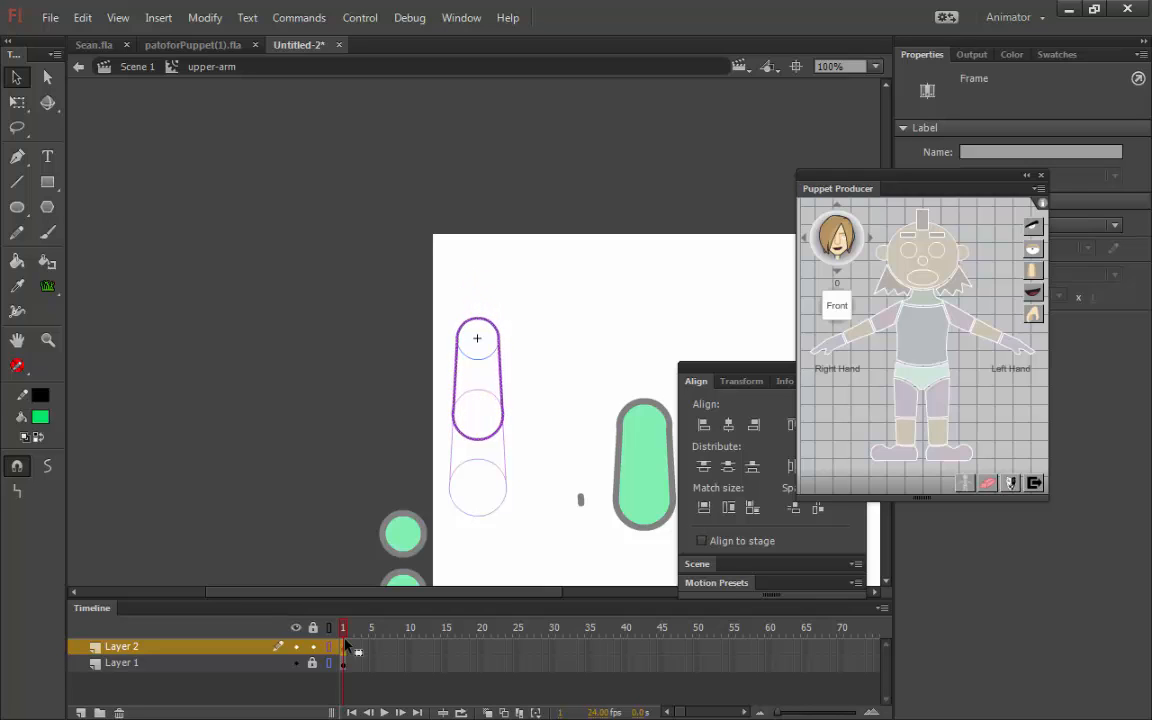
- Check the limb outline's fit around the top circle up close, and return to the main scene
key("ctrl+equal")
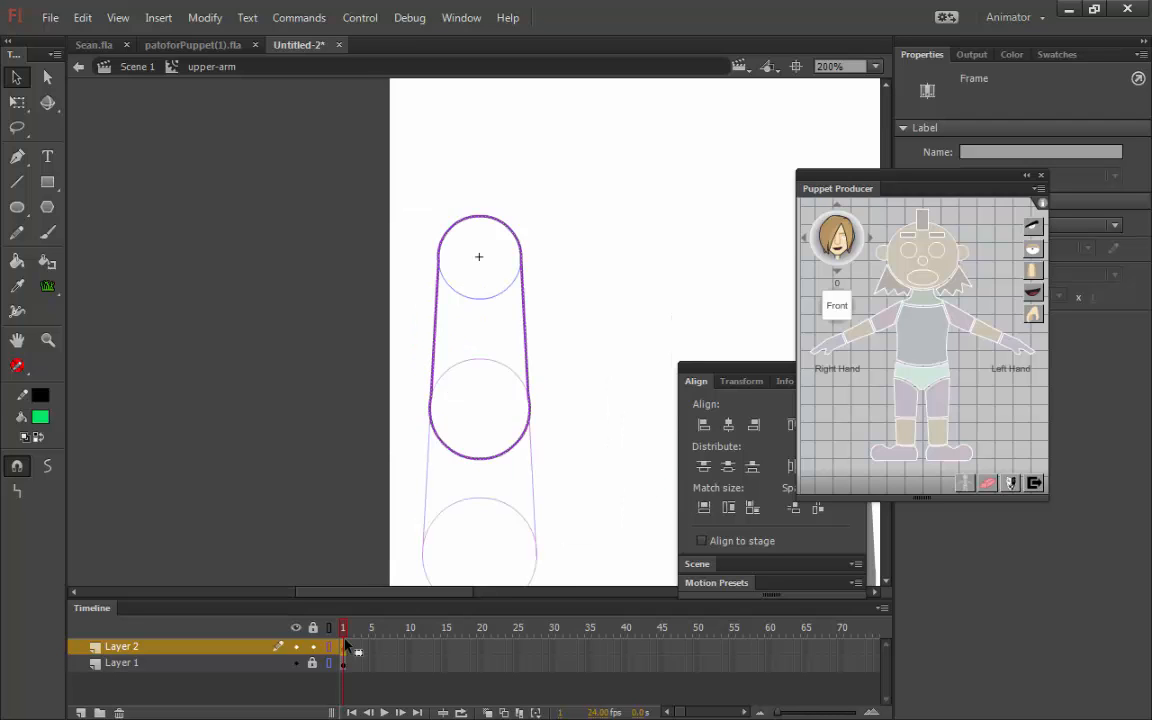
key("ctrl+equal")
key("ctrl+equal")
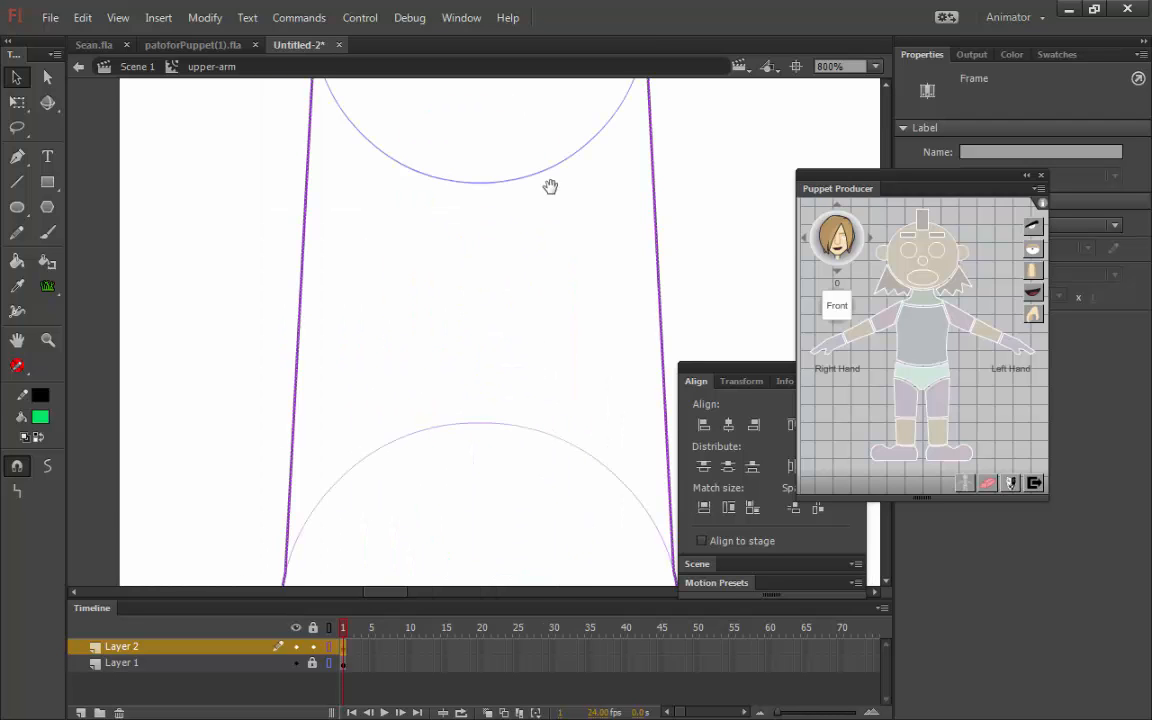
left_click_drag(550, 185, 517, 442)
key("ctrl+a")
left_click(645, 287)
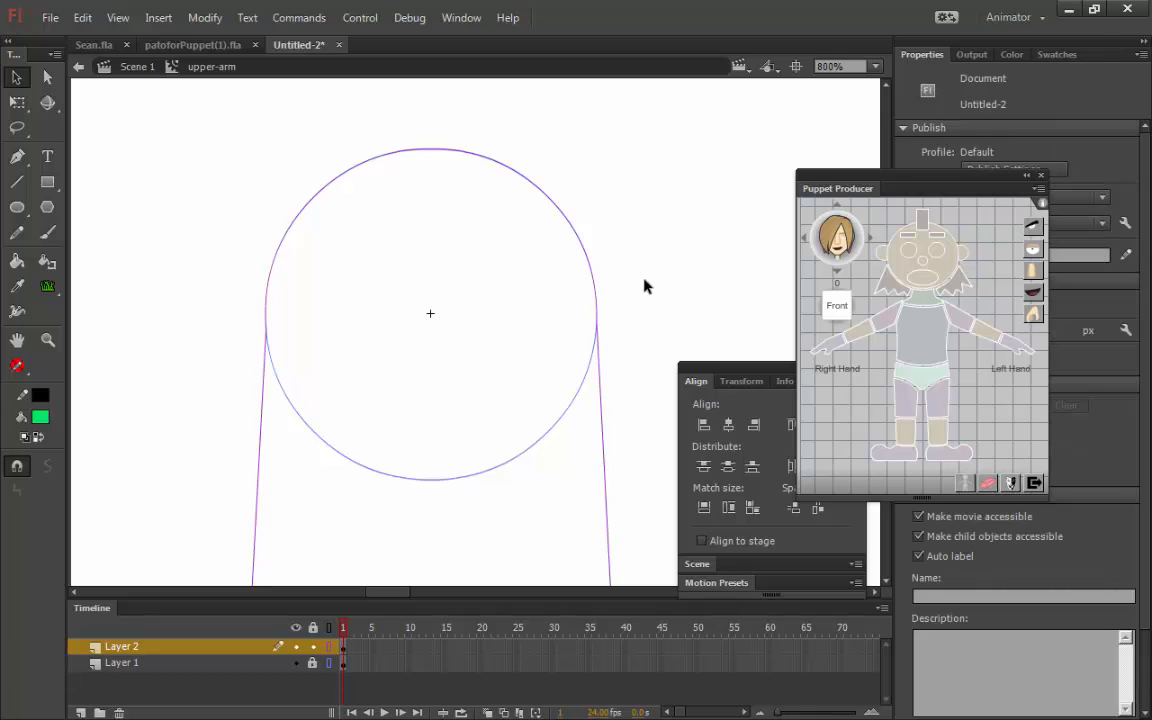
key("ctrl+minus")
key("ctrl+minus")
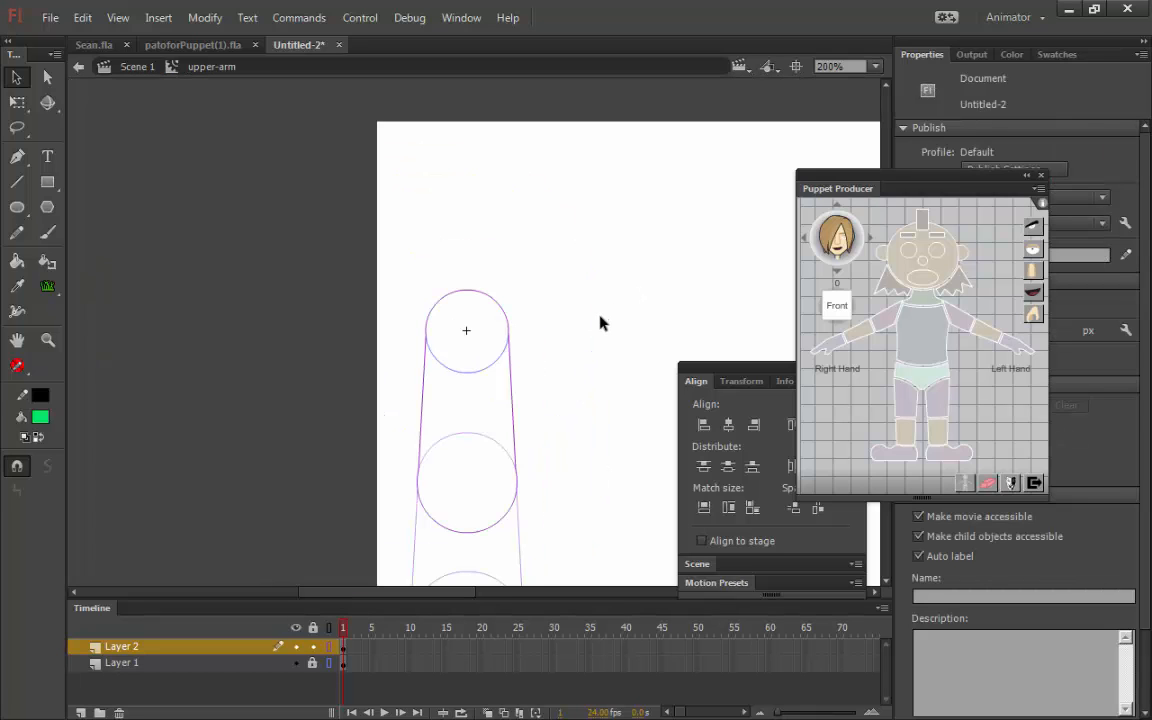
double_click(600, 322)
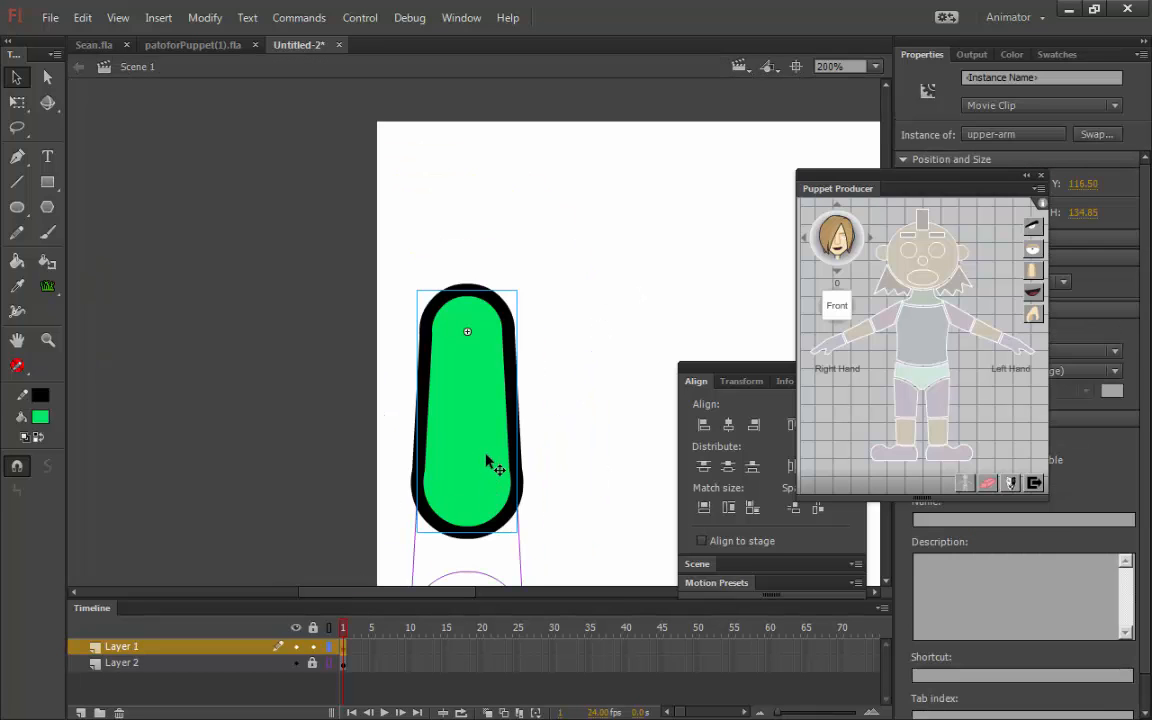
- Try rotating the upper-arm instance about its top pivot with Free Transform, and undo the rotation
left_click(20, 103)
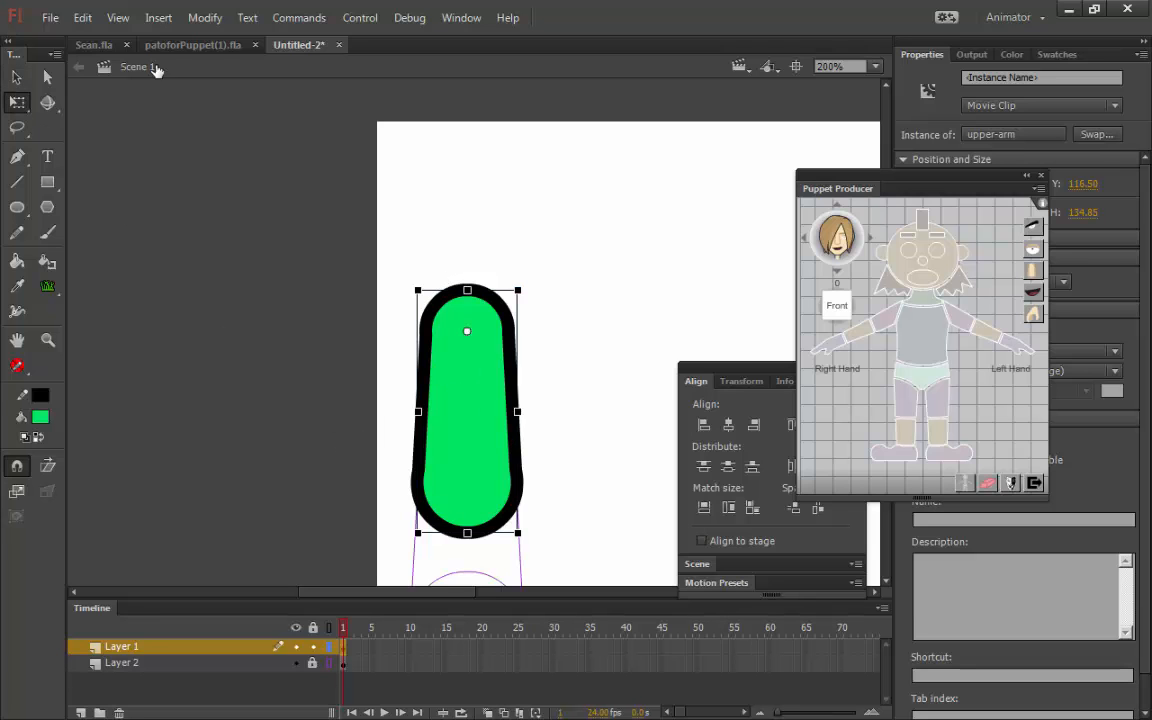
left_click_drag(530, 543, 481, 469)
key("ctrl+z")
key("ctrl+minus")
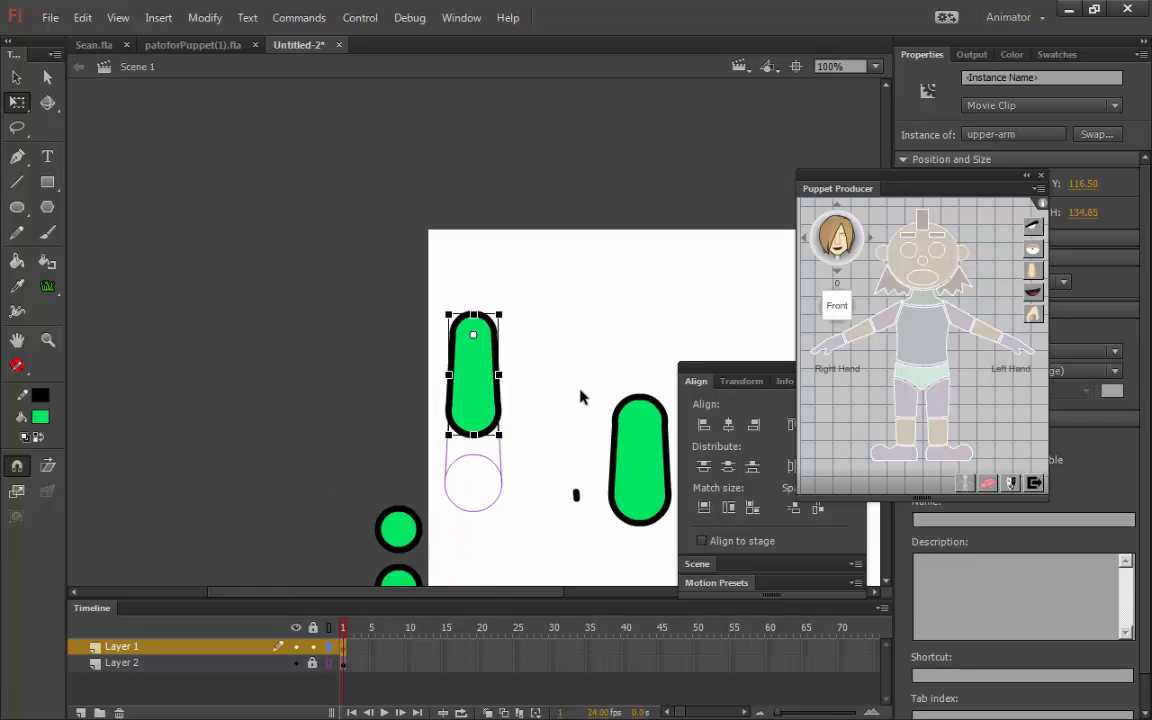
- Move the finished upper-arm piece off the stage, clear of the guide outline
left_click(524, 355)
left_click_drag(480, 400, 310, 367)
left_click(543, 373)
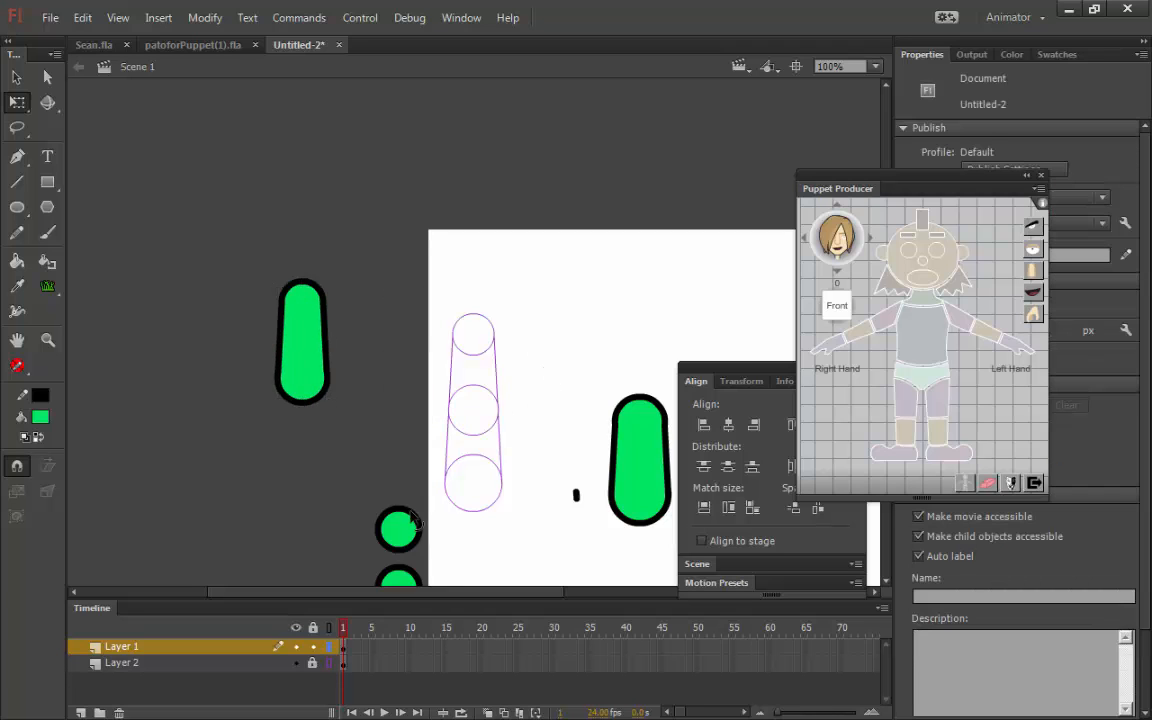
- Delete the stray black mark between the guide outline and the second limb piece
left_click(399, 530)
left_click(505, 547)
left_click_drag(483, 535, 408, 451)
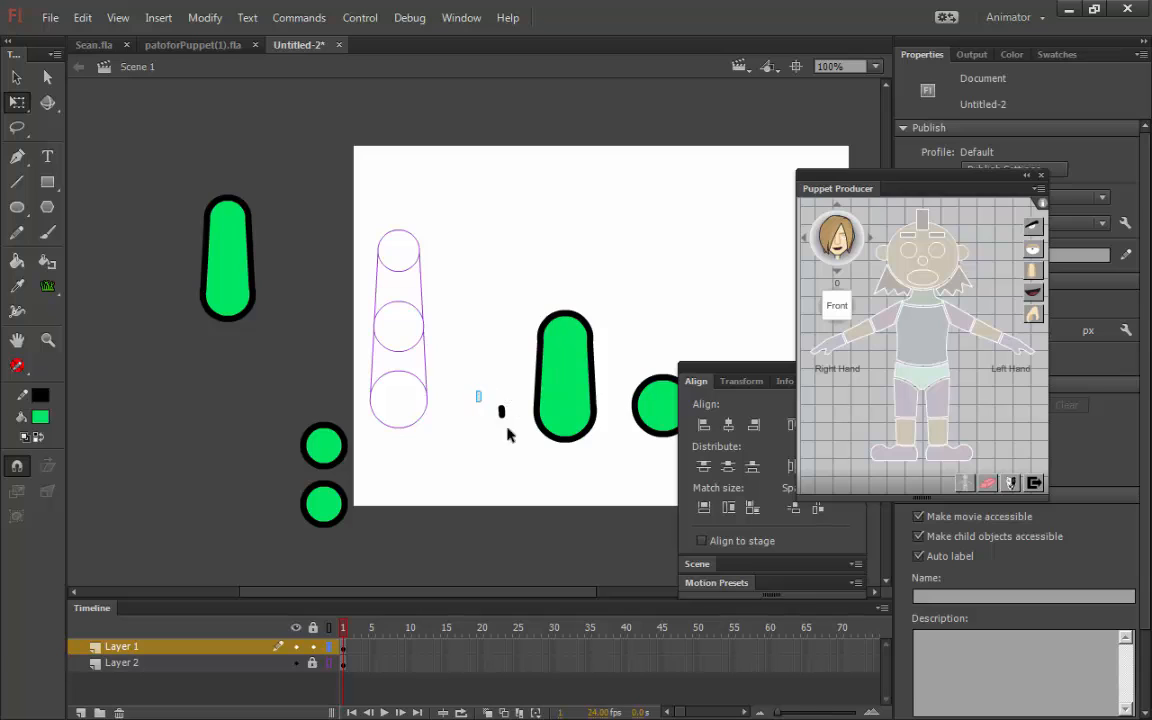
left_click_drag(455, 375, 527, 437)
key("Delete")
- Move the next spare circle onto the guide's middle circle in outline view and scale it to about 55.1 to match
left_click_drag(506, 276, 605, 468)
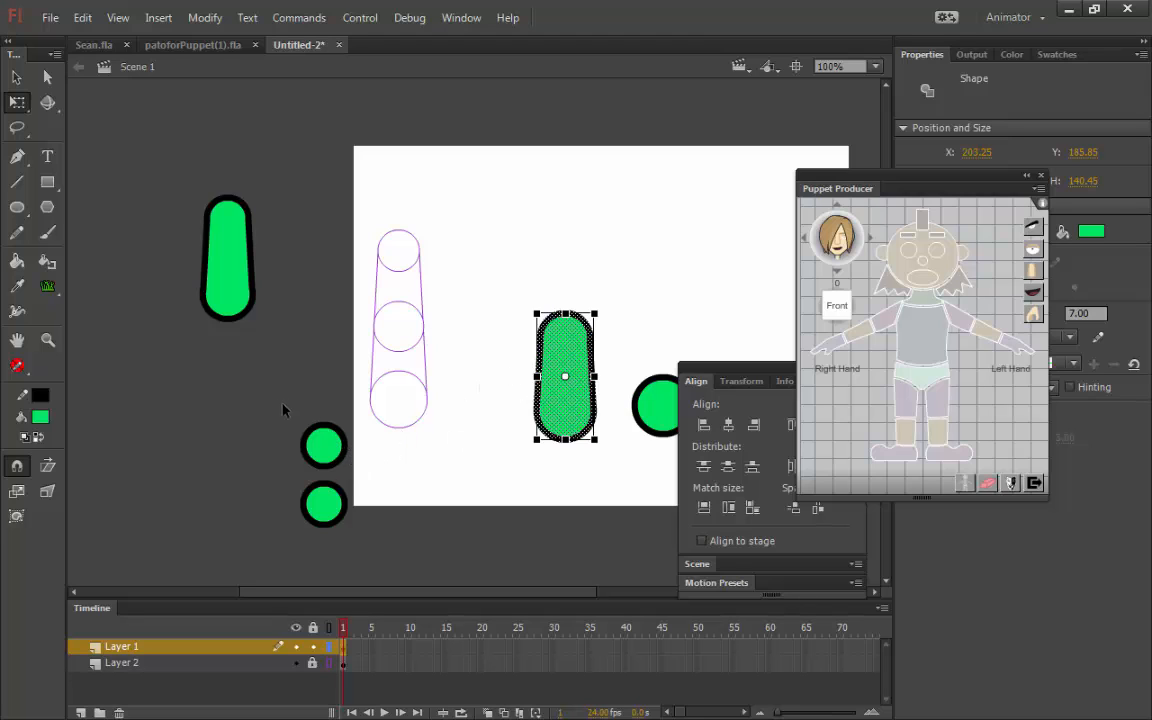
left_click_drag(280, 400, 358, 470)
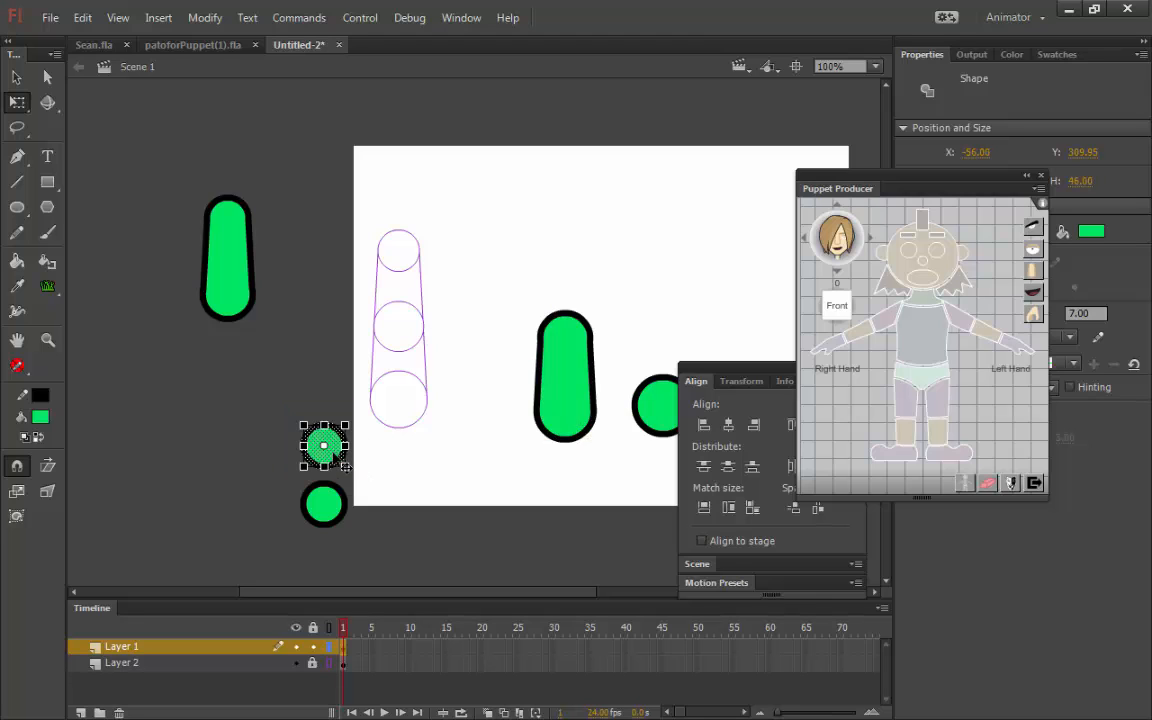
left_click_drag(279, 400, 360, 480)
key("ctrl+equal")
key("ctrl+equal")
left_click_drag(712, 210, 365, 329)
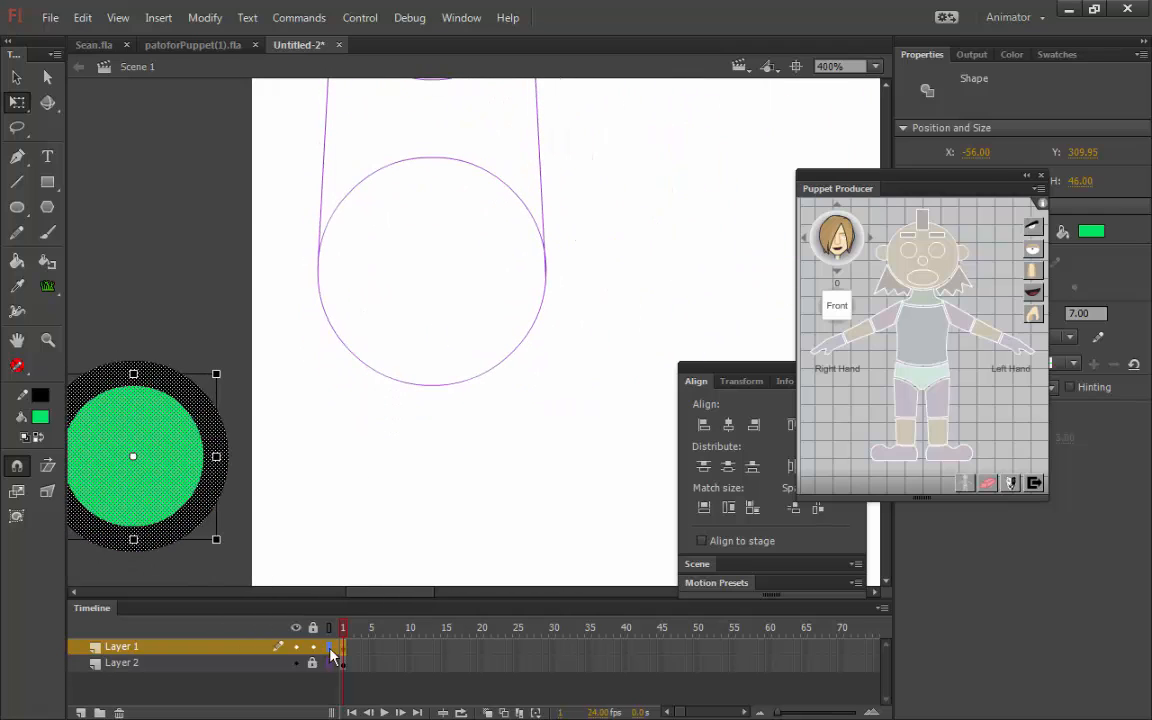
left_click_drag(200, 412, 452, 159)
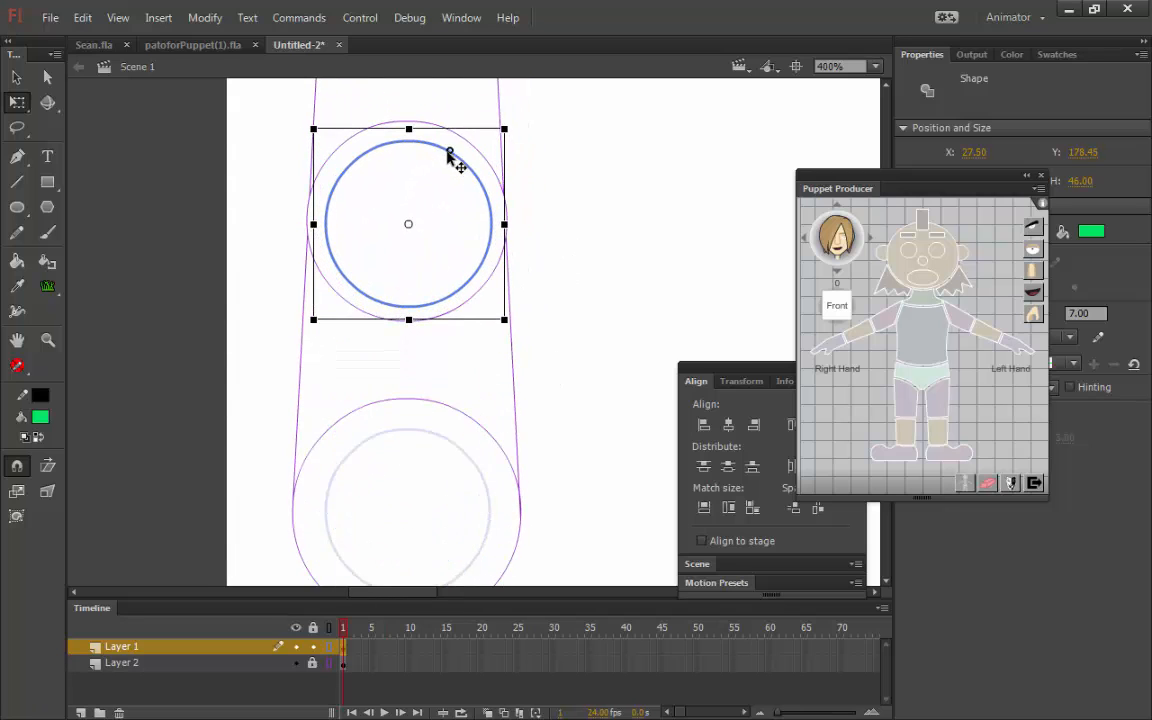
left_click_drag(508, 124, 522, 105)
left_click(565, 160)
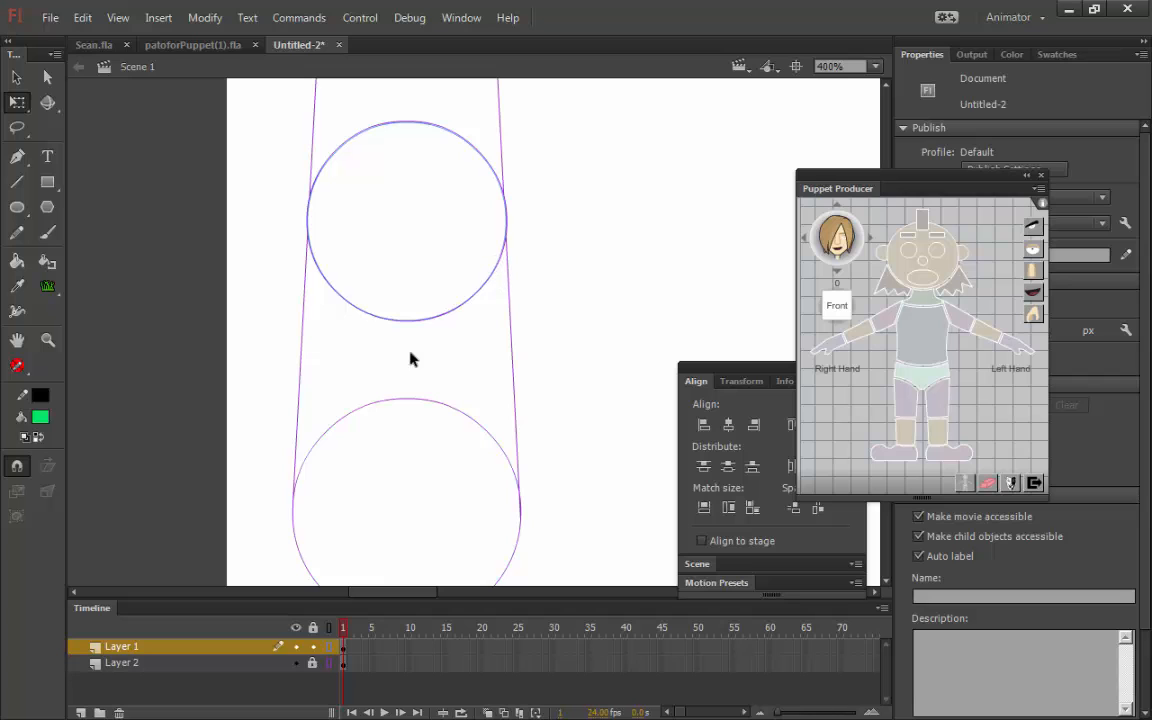
- Convert the circle on the guide's middle joint into a movie clip symbol named loer-arm, with Layer 1 shown filled again
left_click_drag(238, 116, 570, 372)
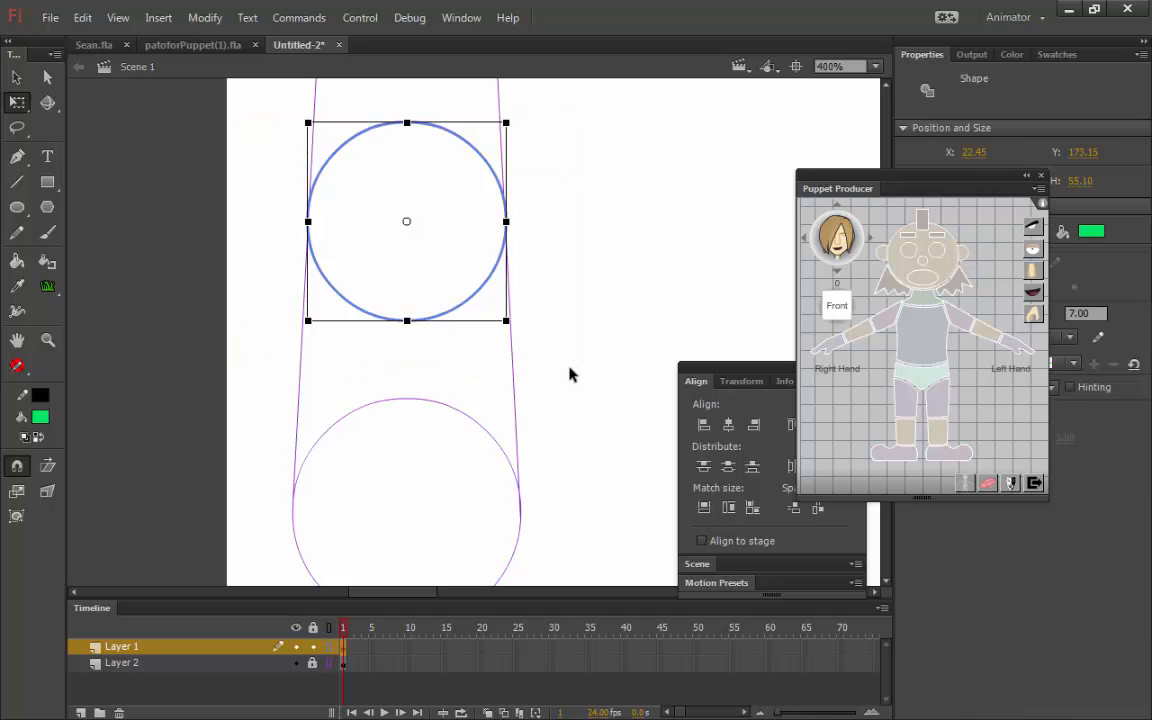
left_click(328, 648)
key("F8")
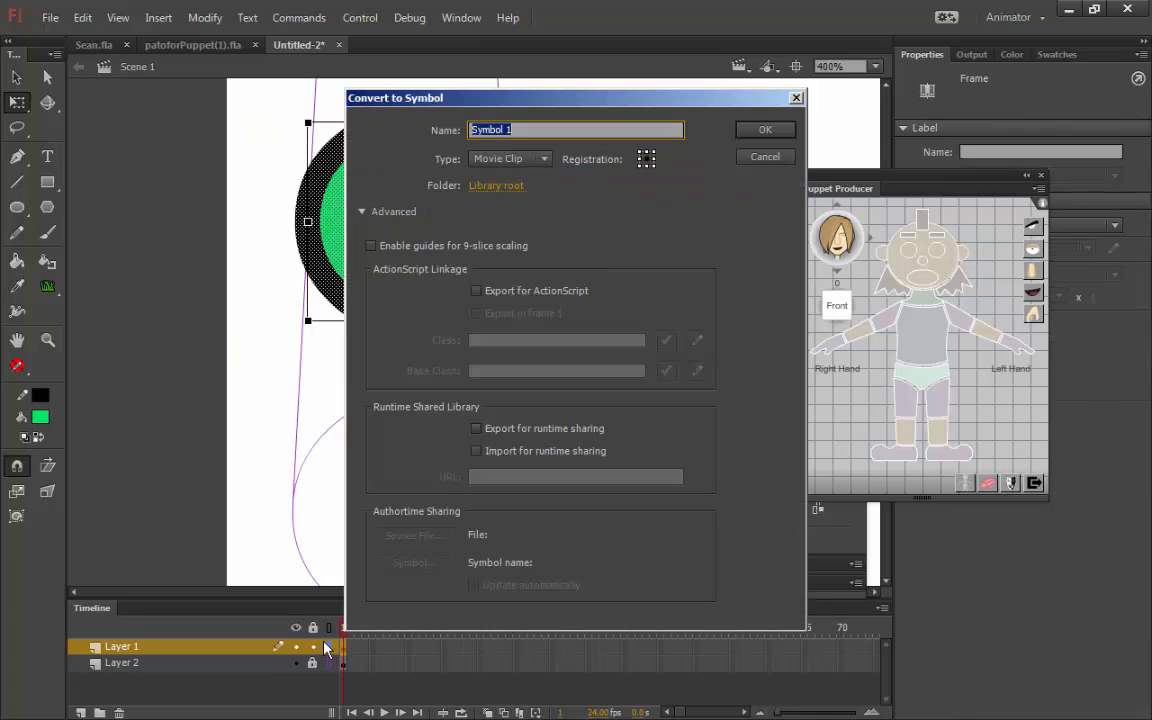
type("loer-arm")
left_click(763, 130)
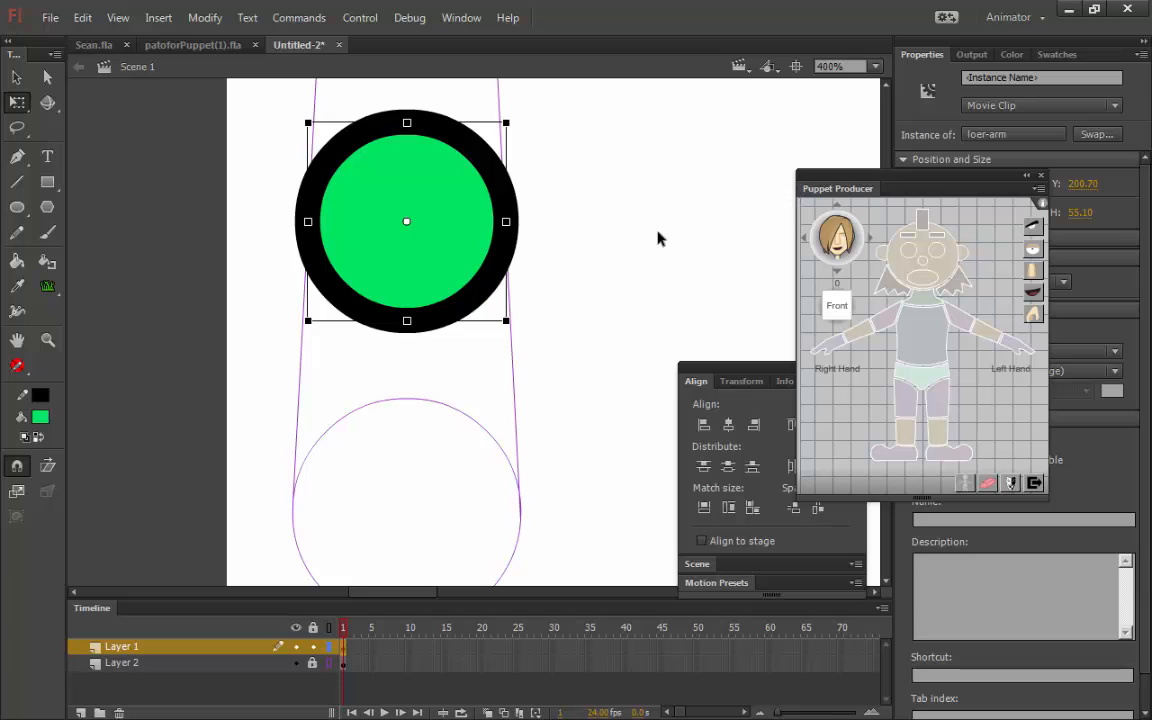
- Cut the second limb piece from the stage and paste it in place on a new layer inside the loer-arm symbol
key("ctrl+minus")
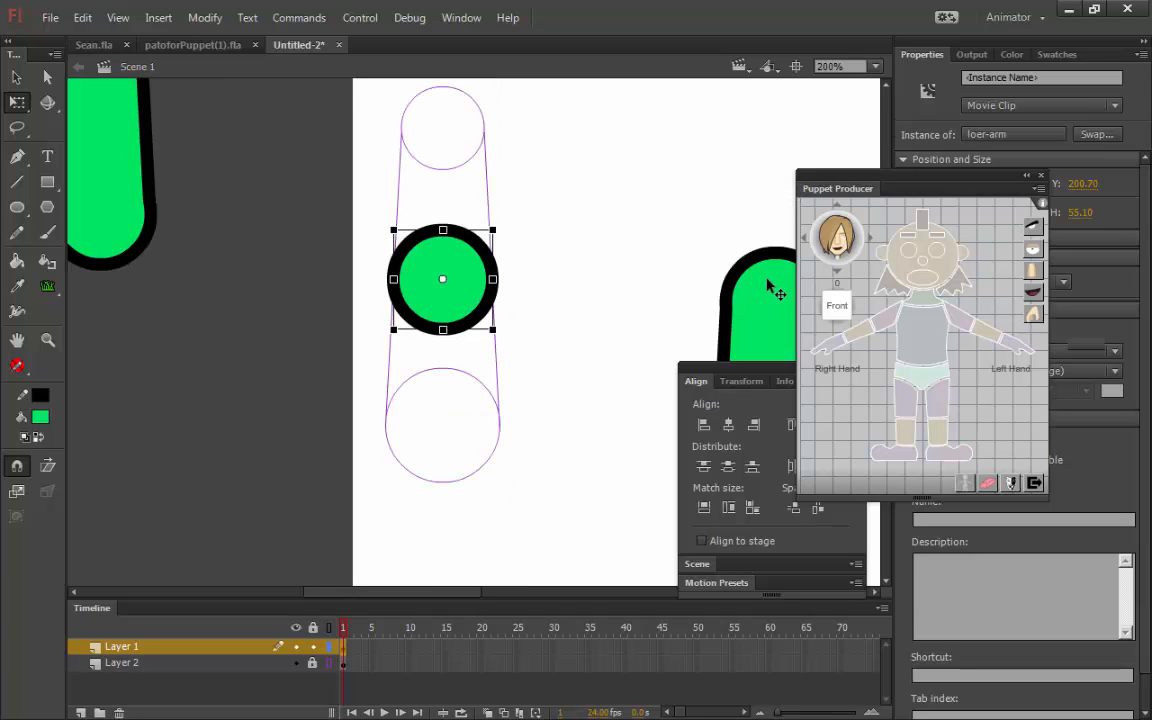
left_click(765, 285)
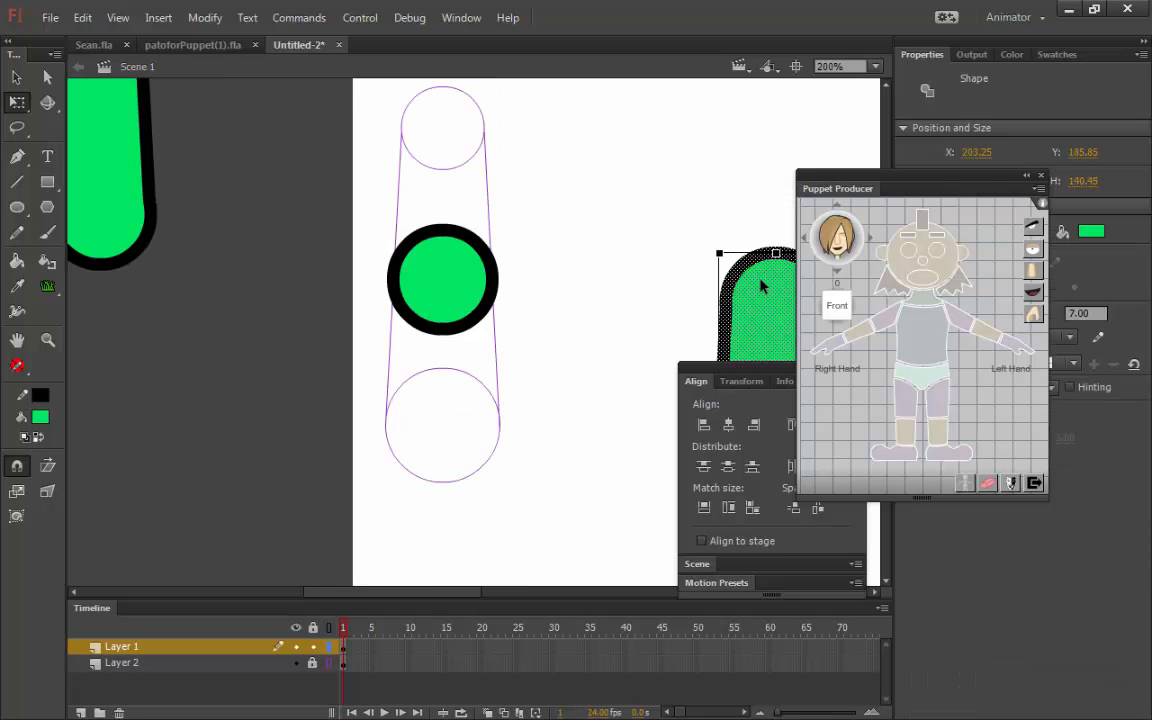
key("Delete")
double_click(468, 283)
double_click(470, 285)
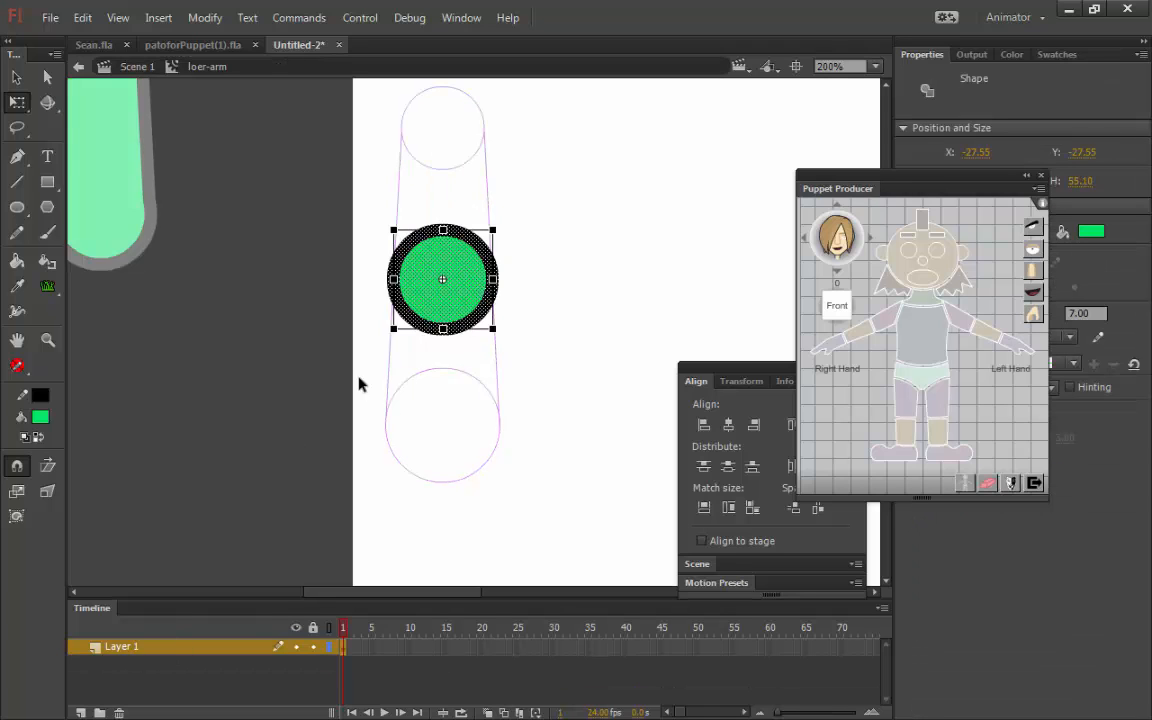
left_click(82, 710)
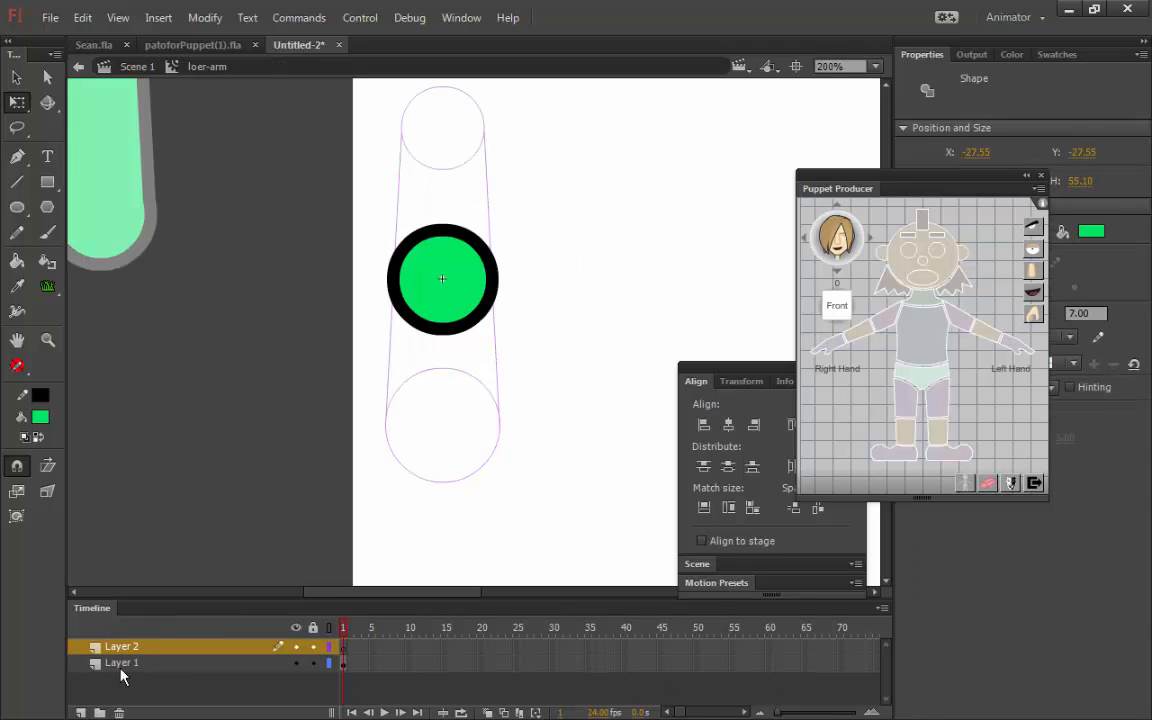
right_click(583, 284)
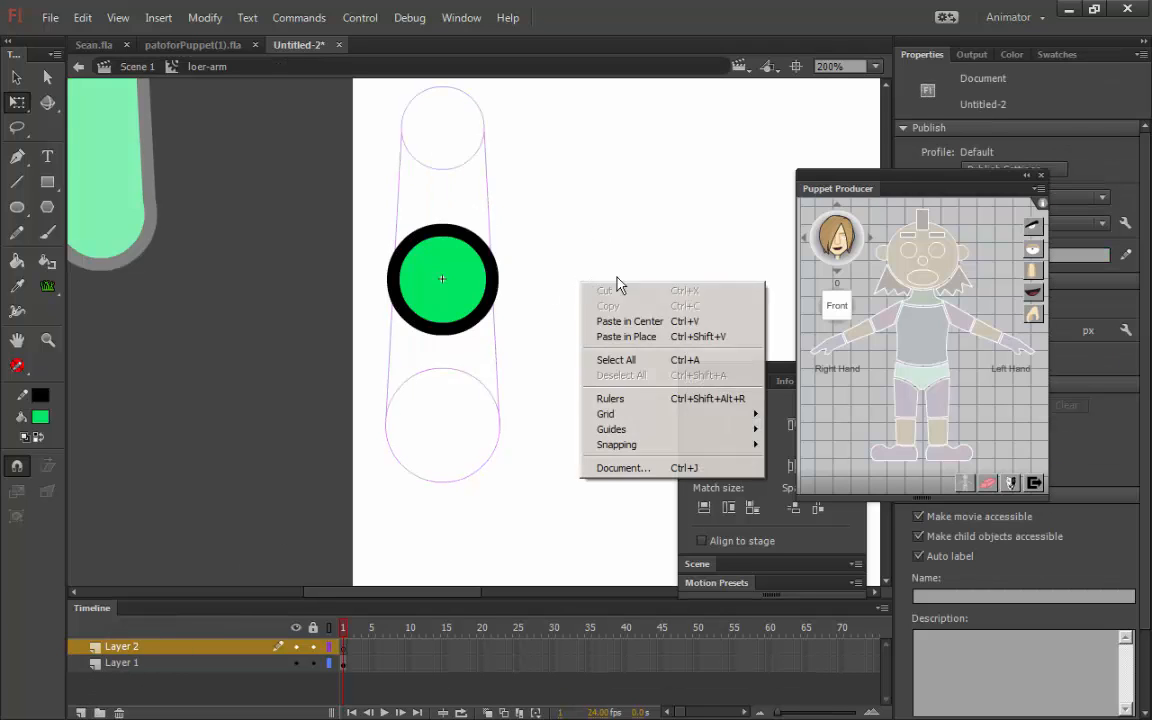
left_click(651, 337)
- Move the pasted limb piece so its upper rounded end sits over the pivot circle, showing both symbol layers as outlines
left_click_drag(494, 250, 454, 256)
left_click(330, 645)
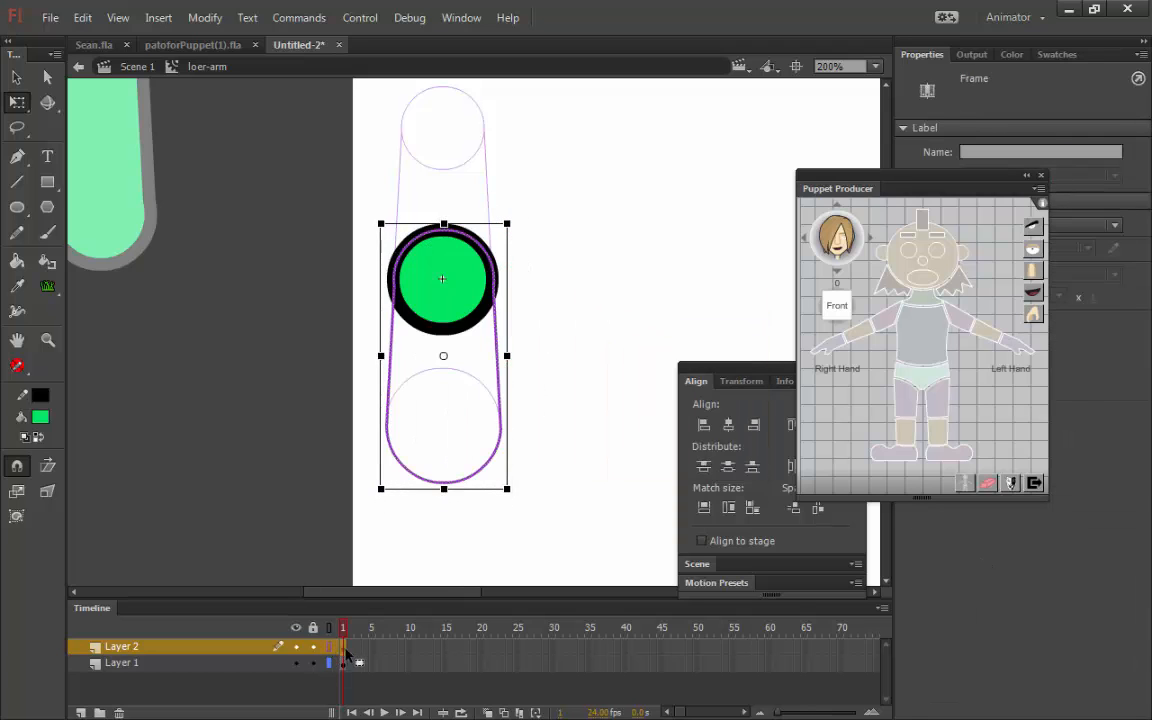
left_click(330, 662)
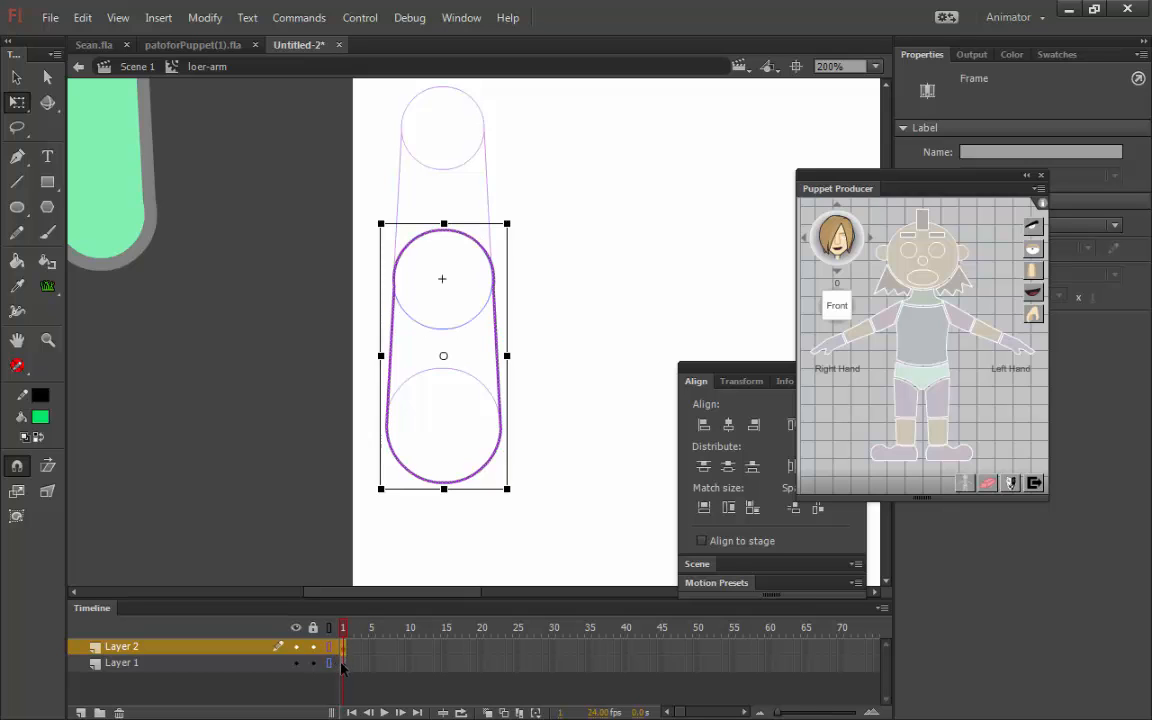
key("Left")
key("Up")
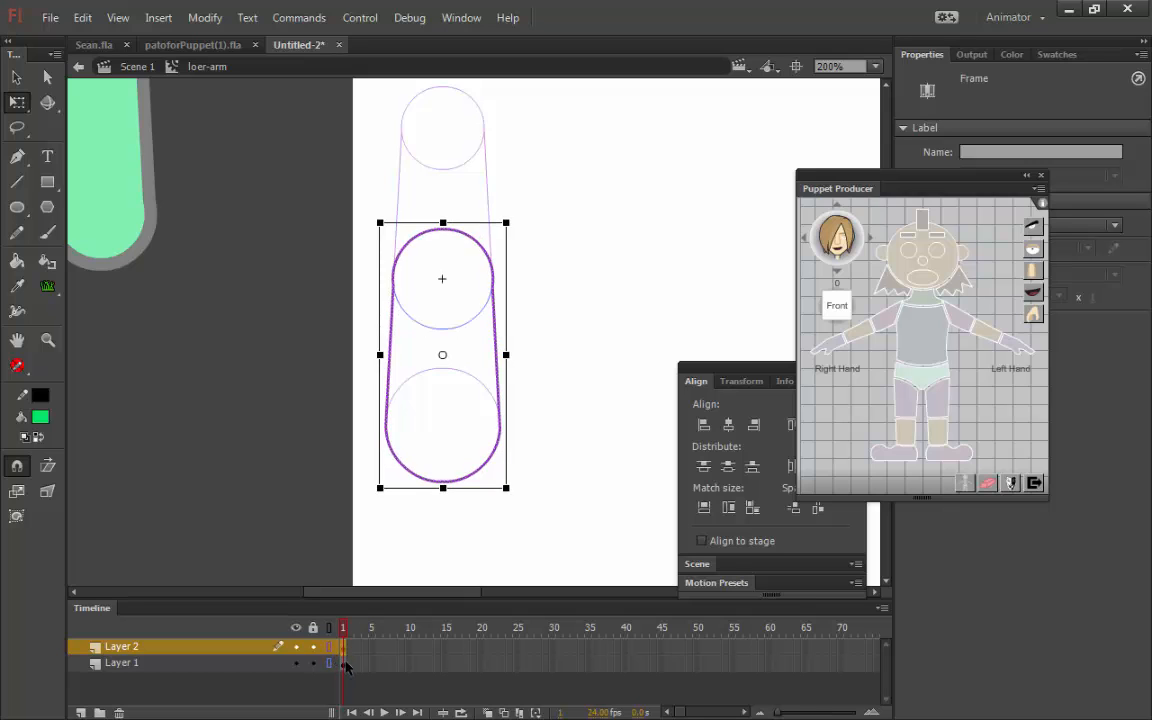
- Nudge the limb piece until its rounded top matches the circle outline, at about X -31.65, Y -27.65
key("ctrl+equal")
key("ctrl+equal")
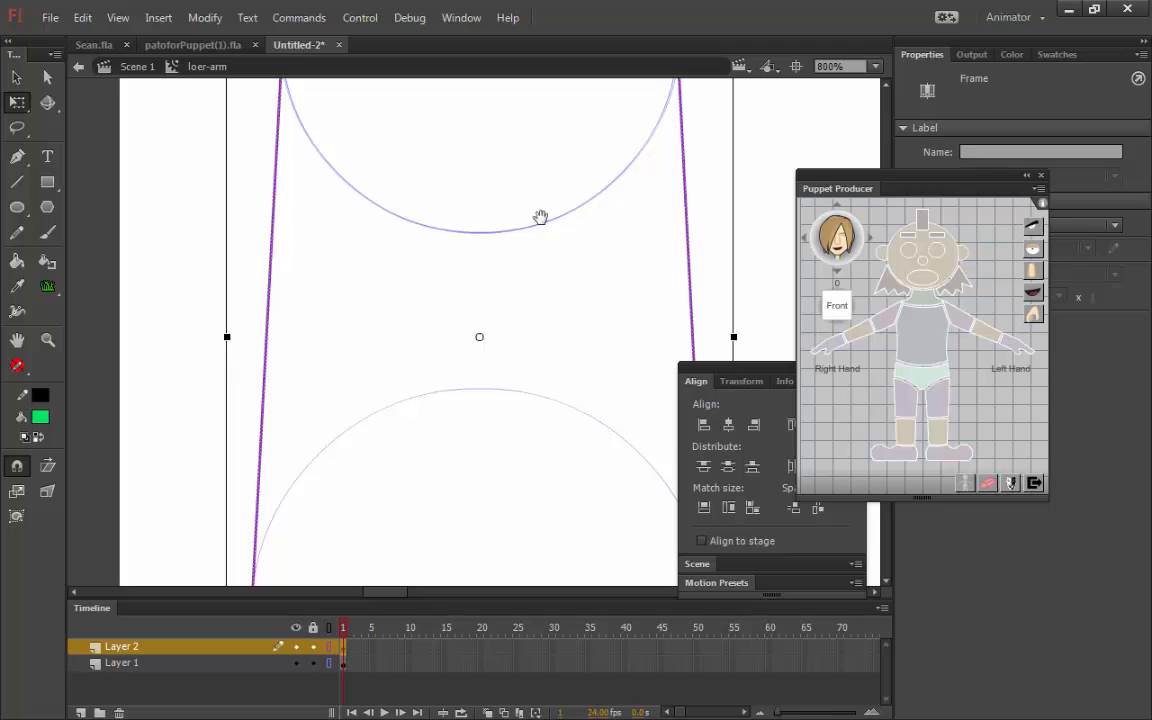
left_click_drag(540, 216, 512, 510)
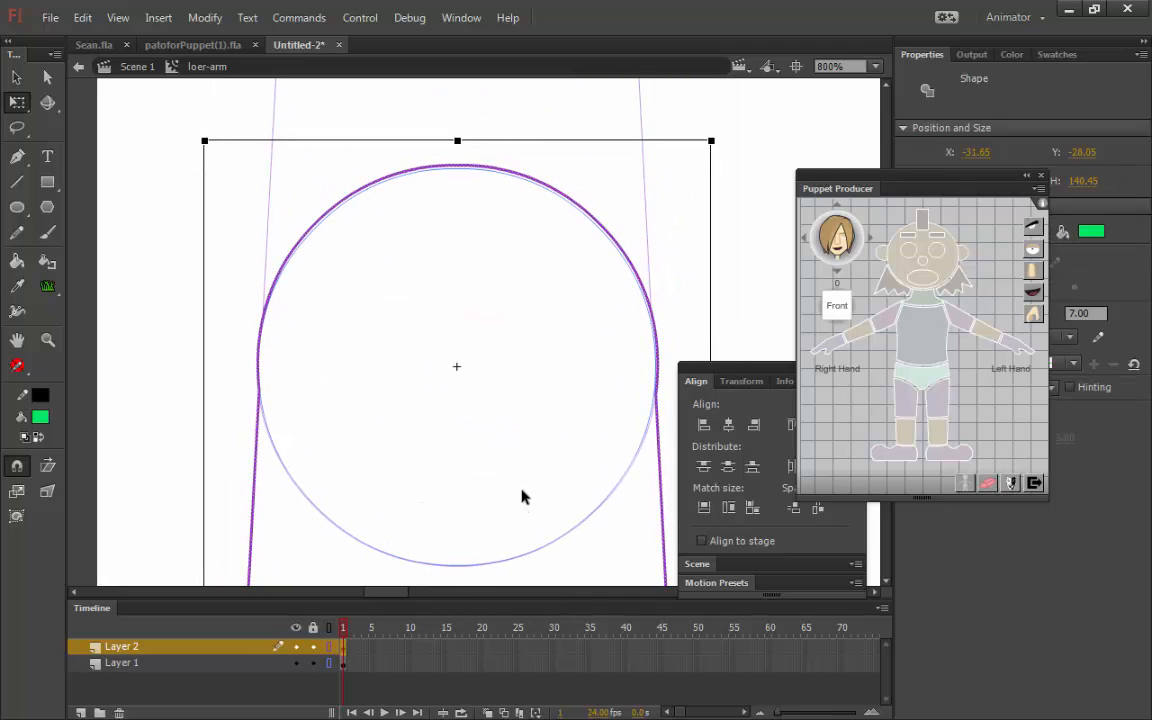
key("Down")
key("Right")
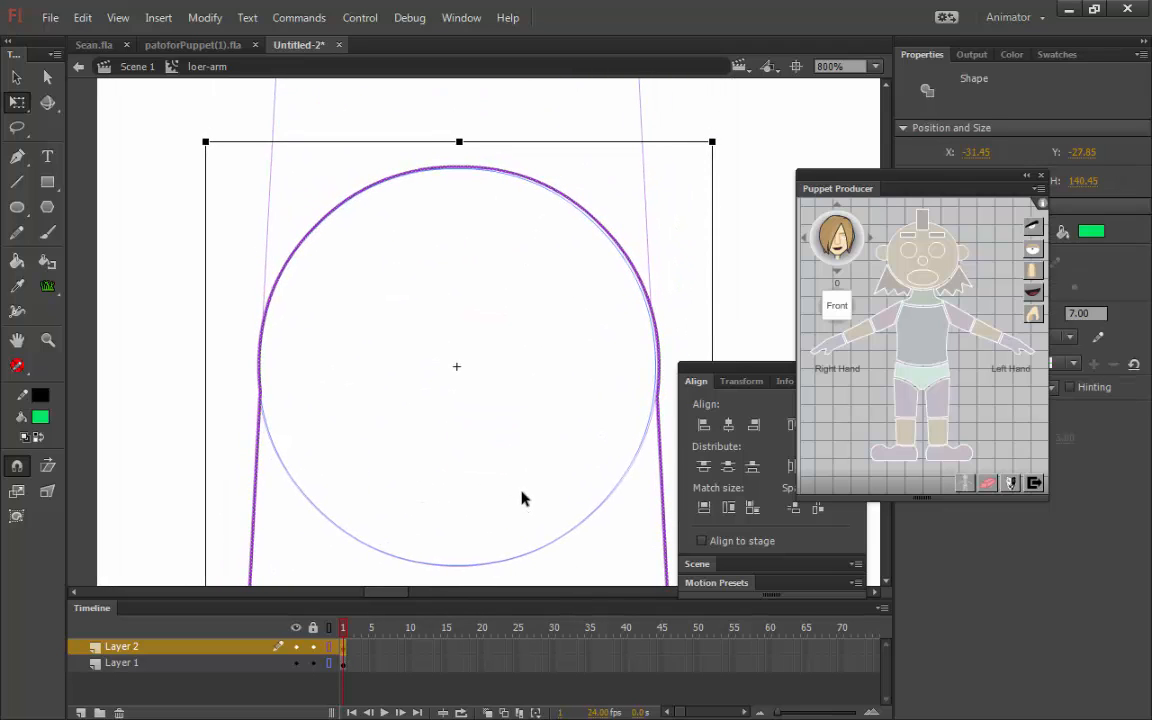
key("Left")
key("Down")
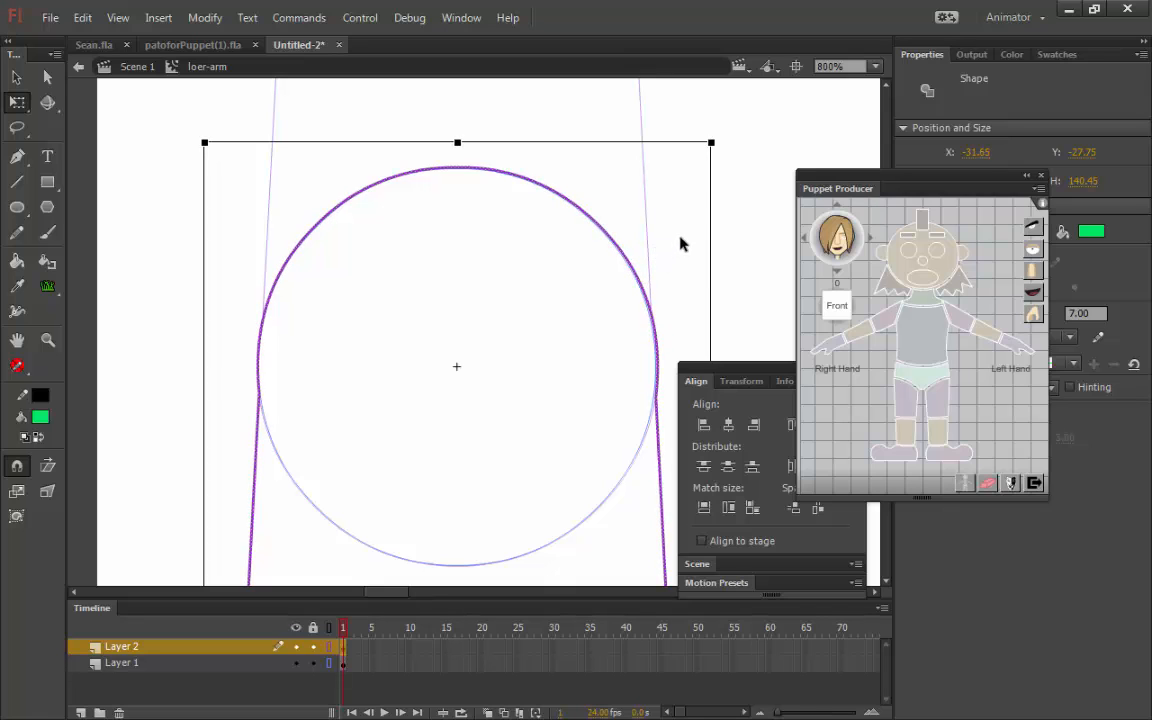
key("Left")
key("Right")
key("Down")
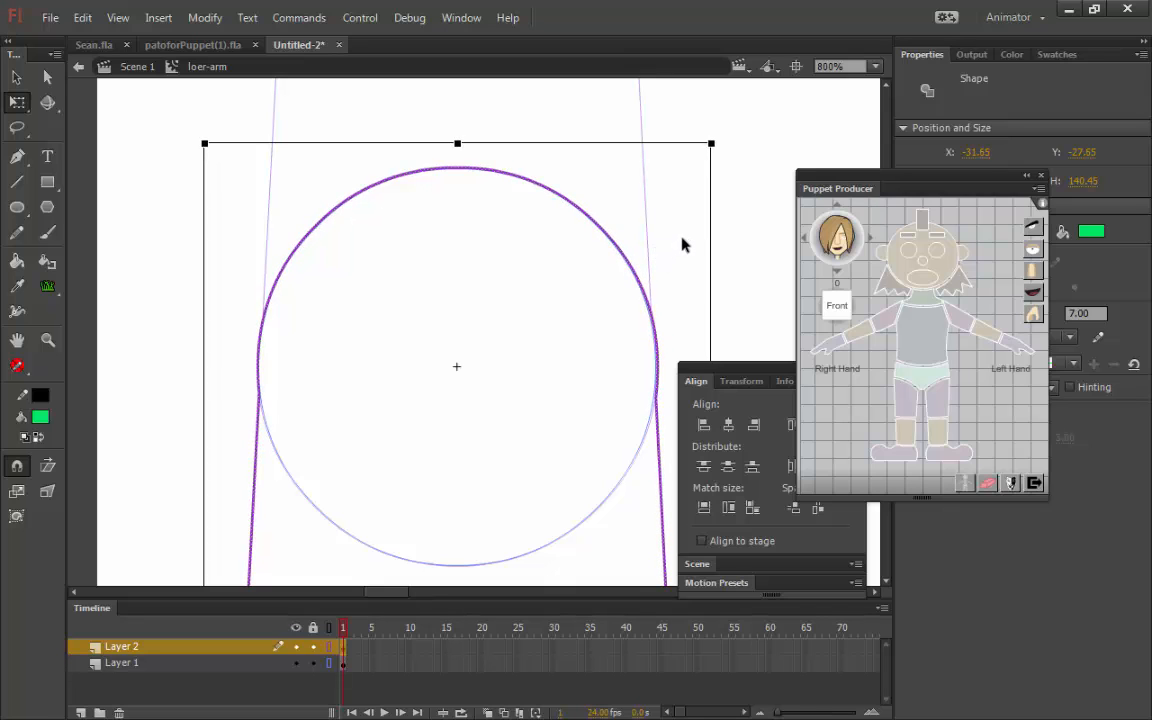
left_click(683, 249)
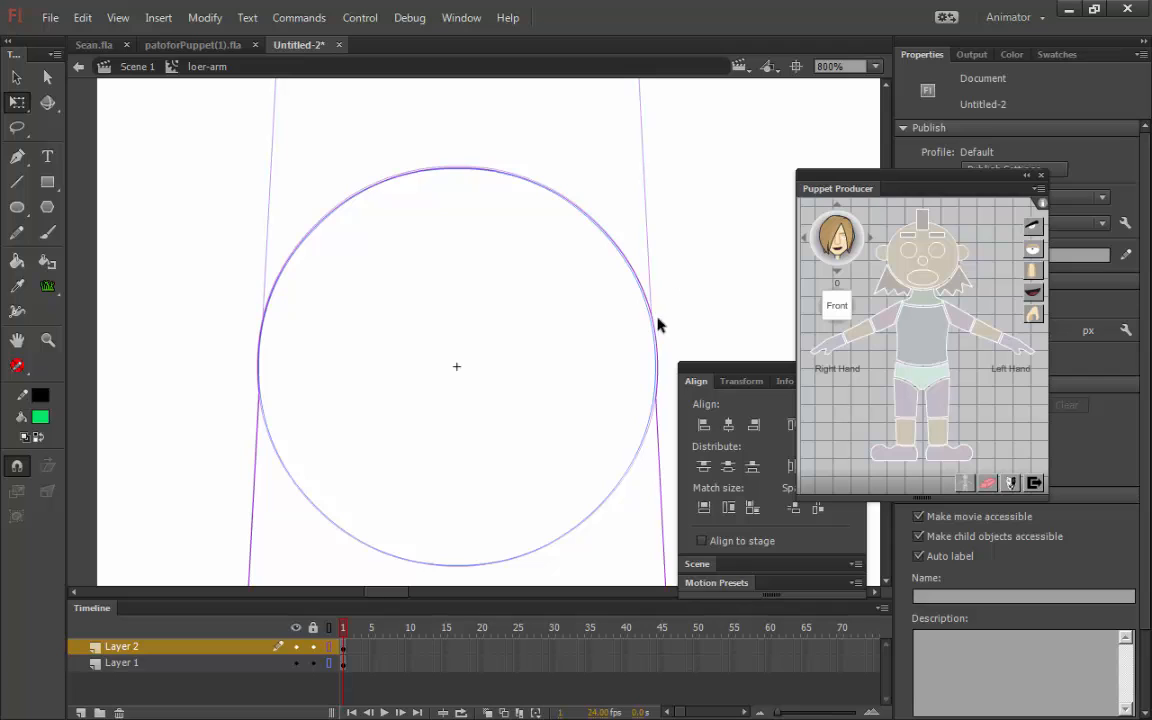
- Restore the filled display of both loer-arm layers and return to Scene 1
left_click(330, 663)
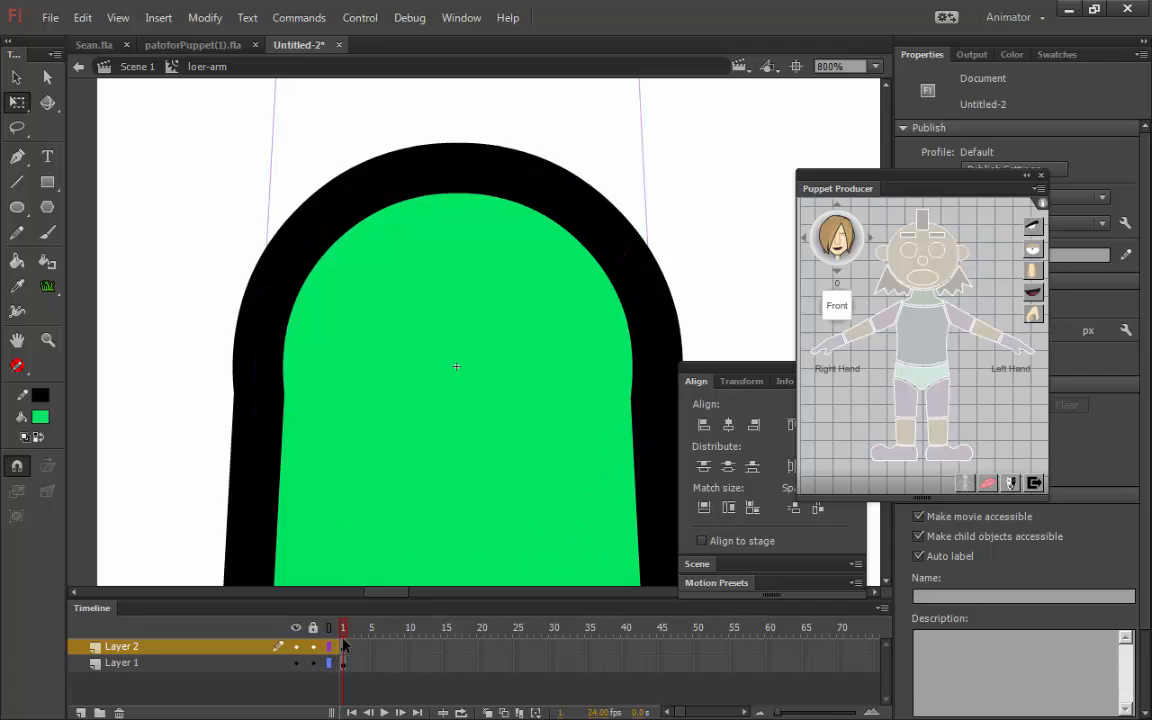
key("ctrl+minus")
key("ctrl+minus")
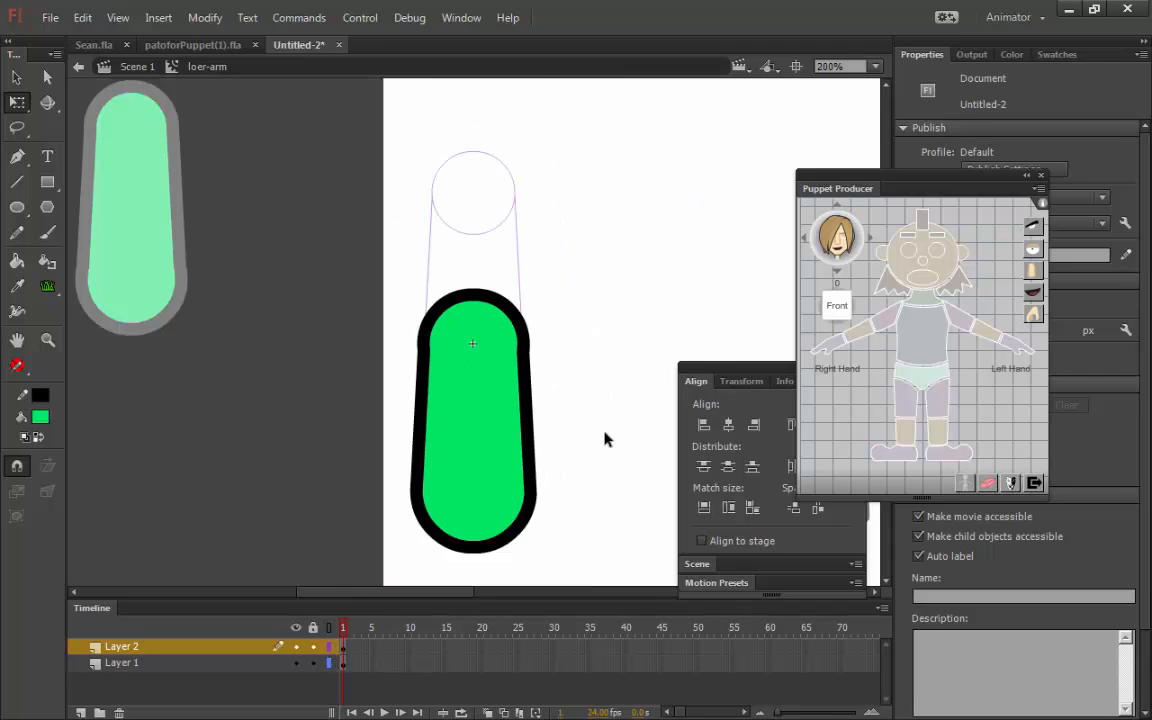
left_click_drag(605, 438, 469, 290)
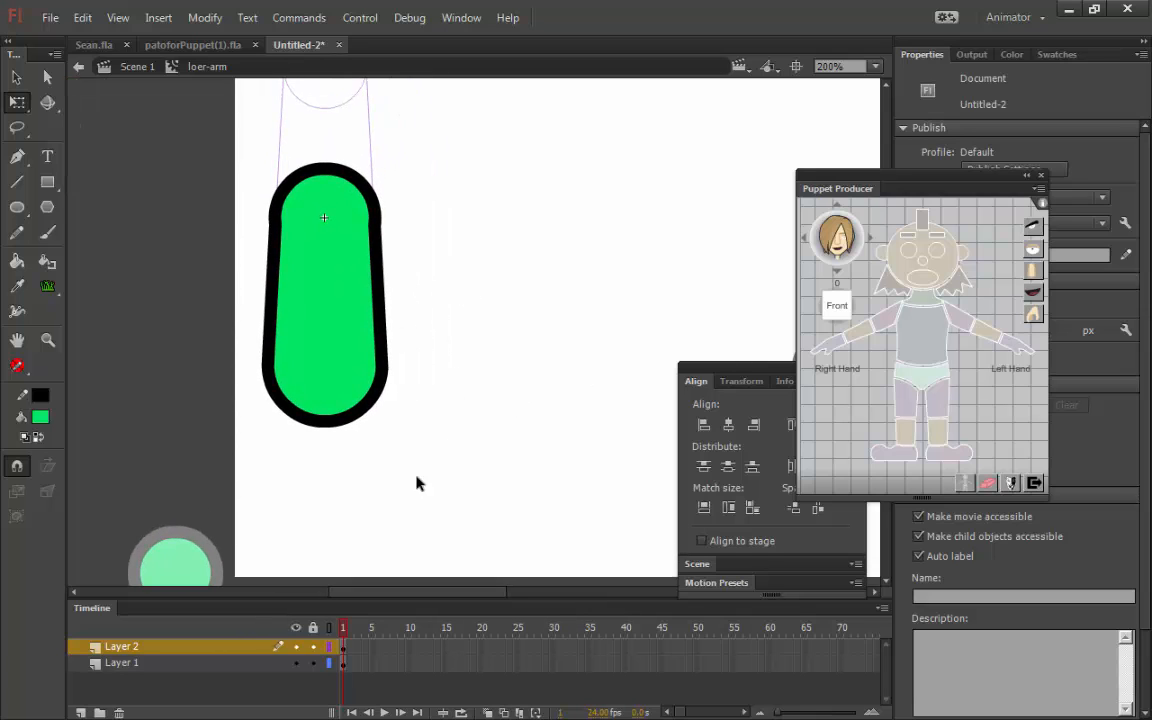
double_click(492, 286)
left_click_drag(491, 285, 501, 426)
left_click(385, 210)
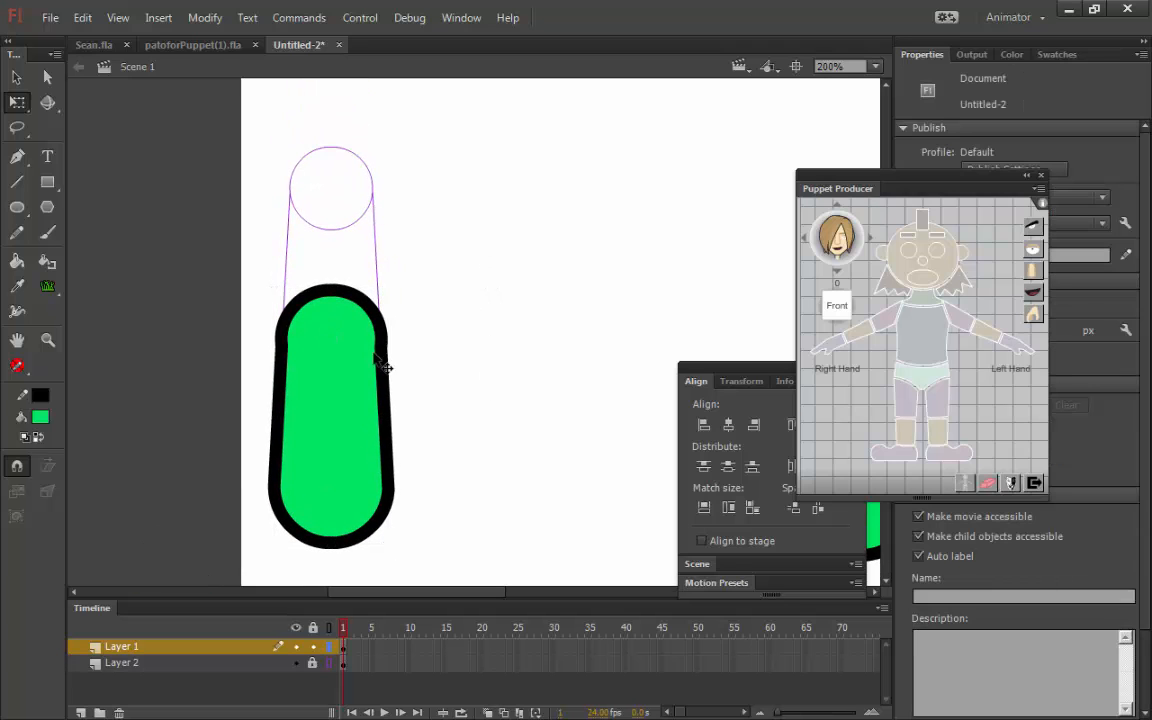
left_click(313, 664)
key("ctrl+a")
left_click(475, 253)
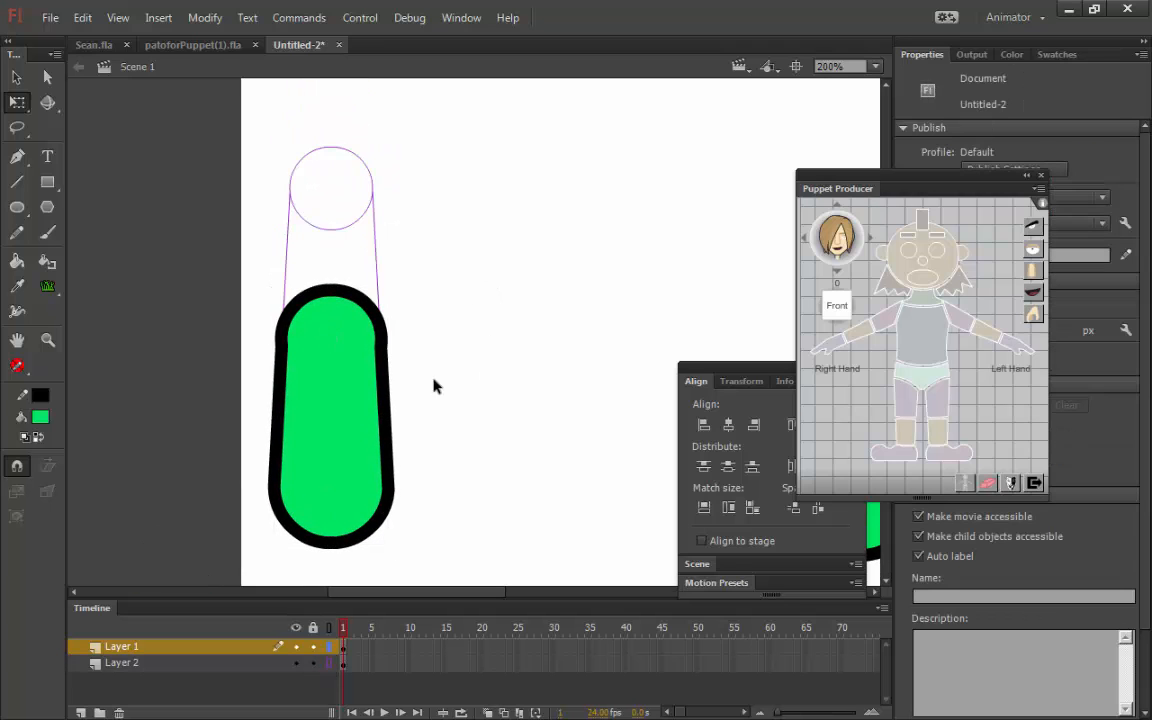
left_click(329, 663)
left_click(372, 222)
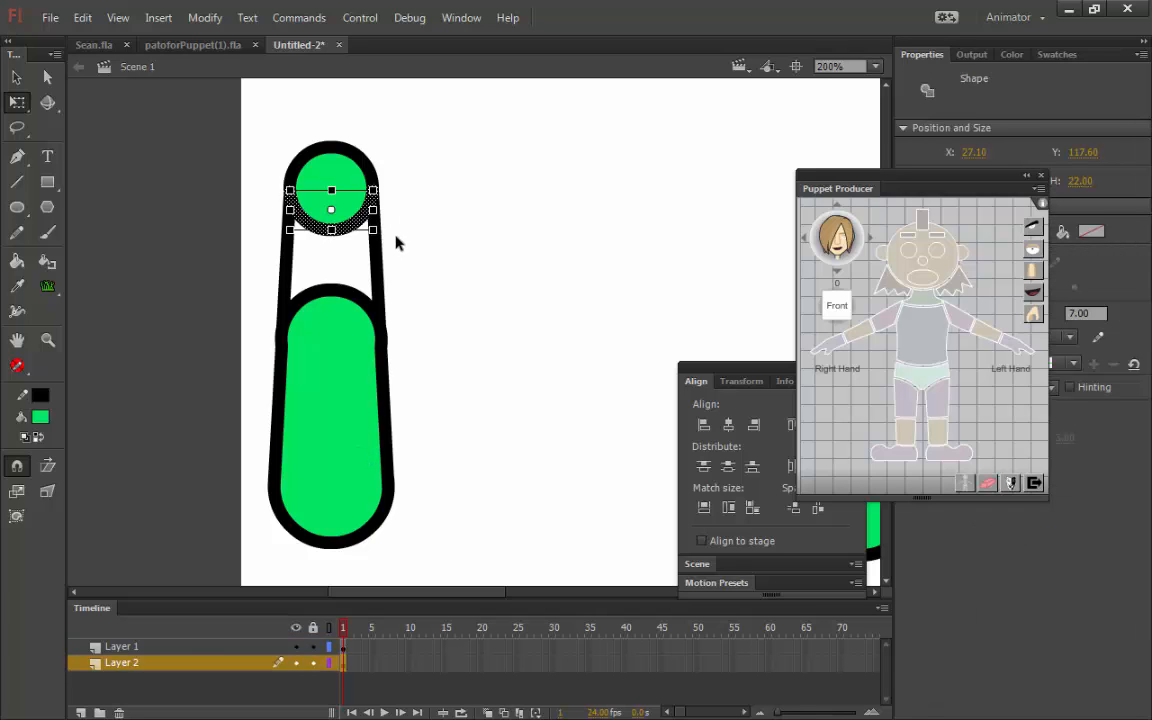
left_click(296, 663)
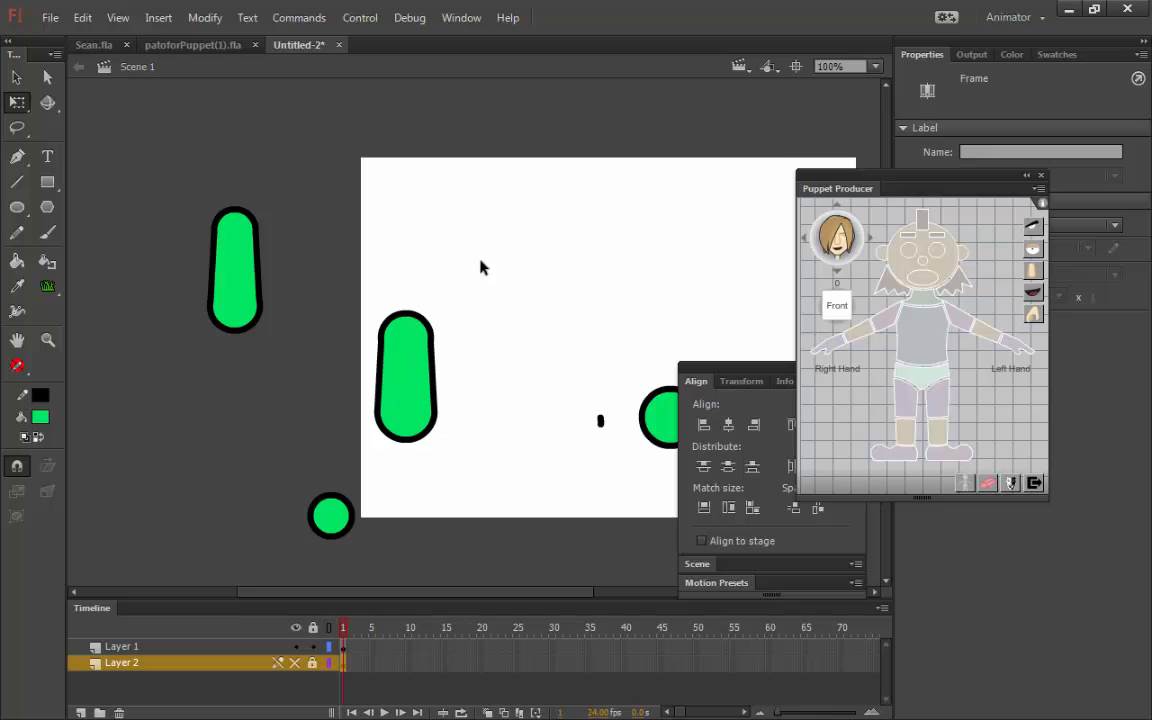
left_click(326, 283)
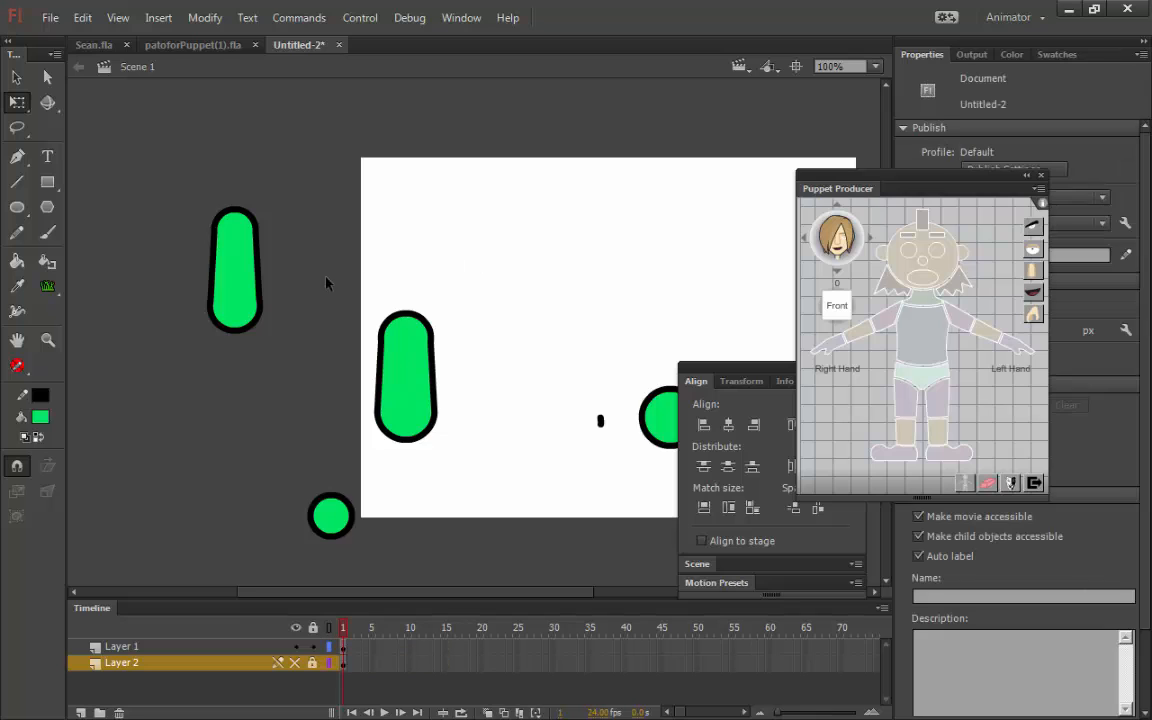
left_click(297, 663)
left_click(329, 663)
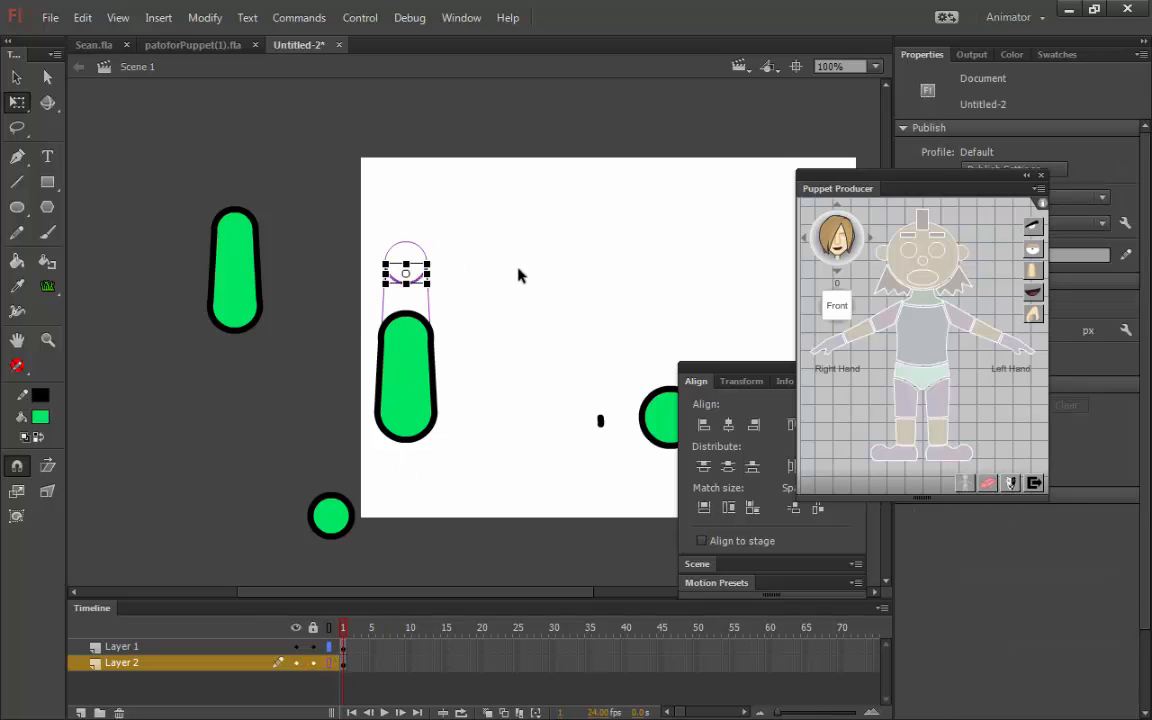
left_click(476, 387)
left_click_drag(373, 224, 461, 318)
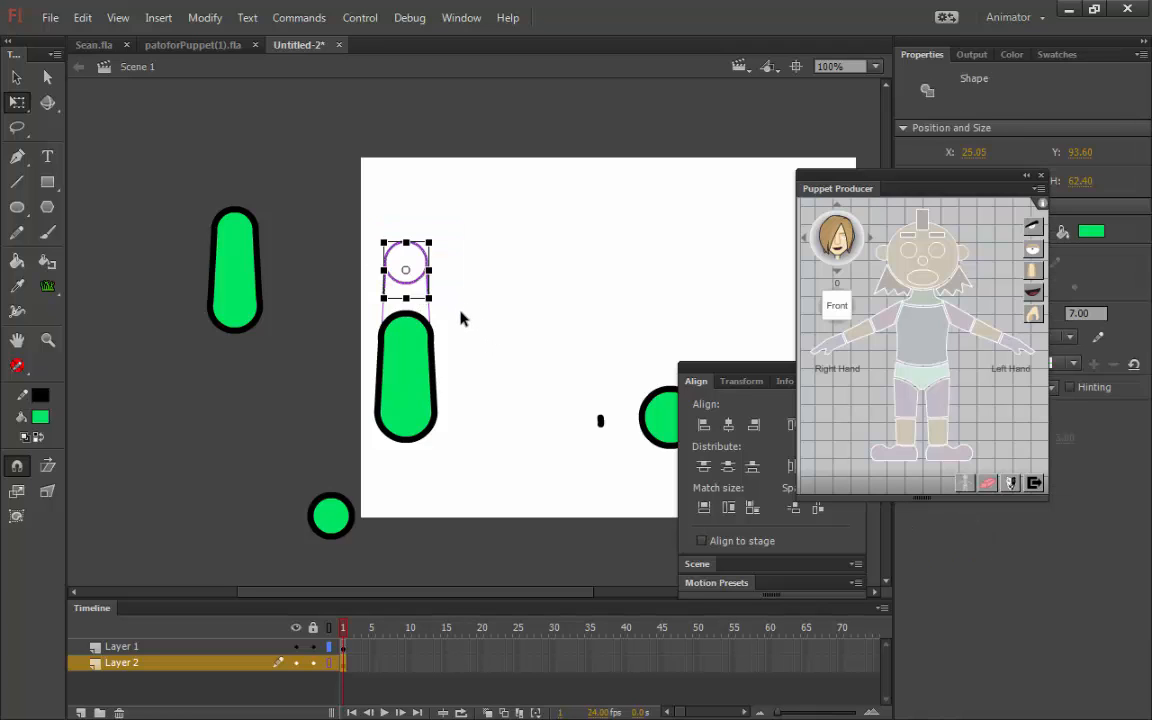
left_click(315, 664)
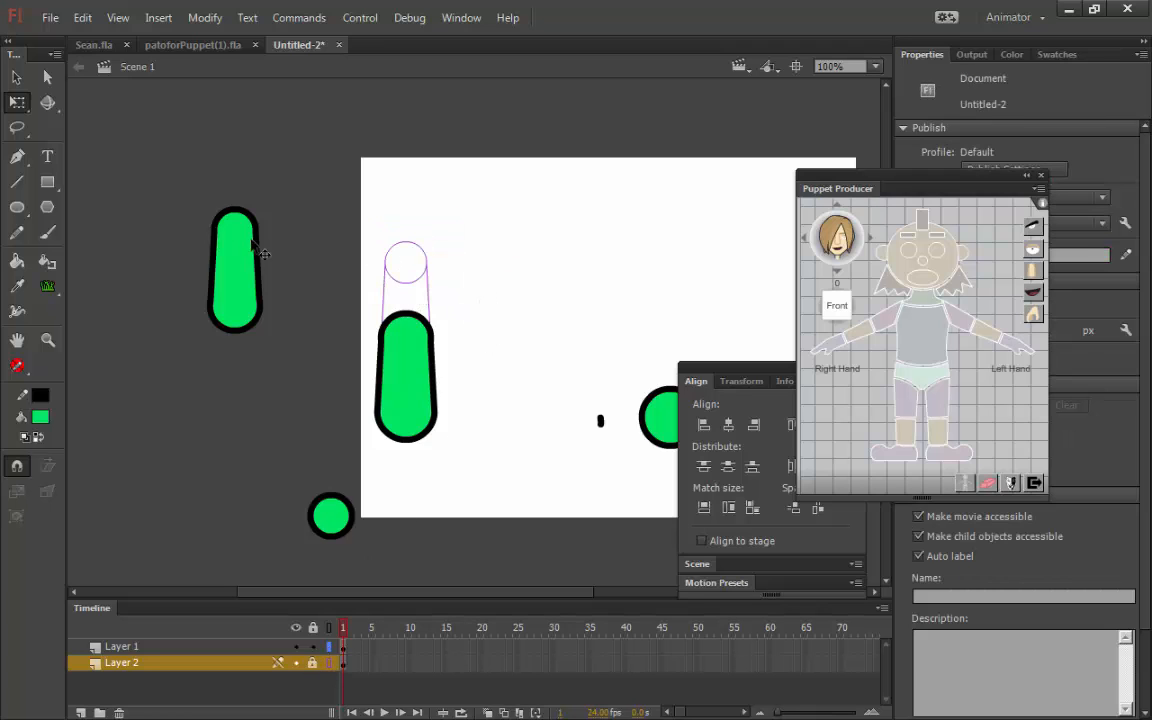
- Place the upper-arm instance back on the guide, aligning its pivot with the top circle in outline view, and restore the filled display
left_click_drag(234, 234, 408, 268)
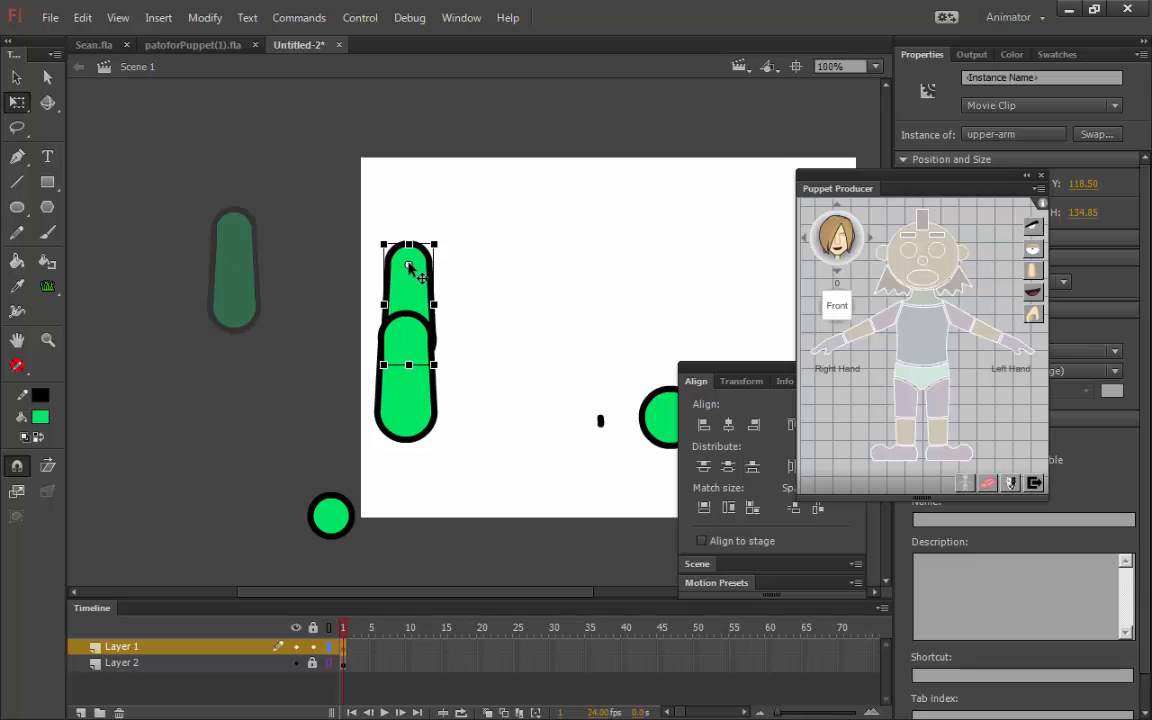
left_click(331, 645)
key("Left")
key("Left")
key("Left")
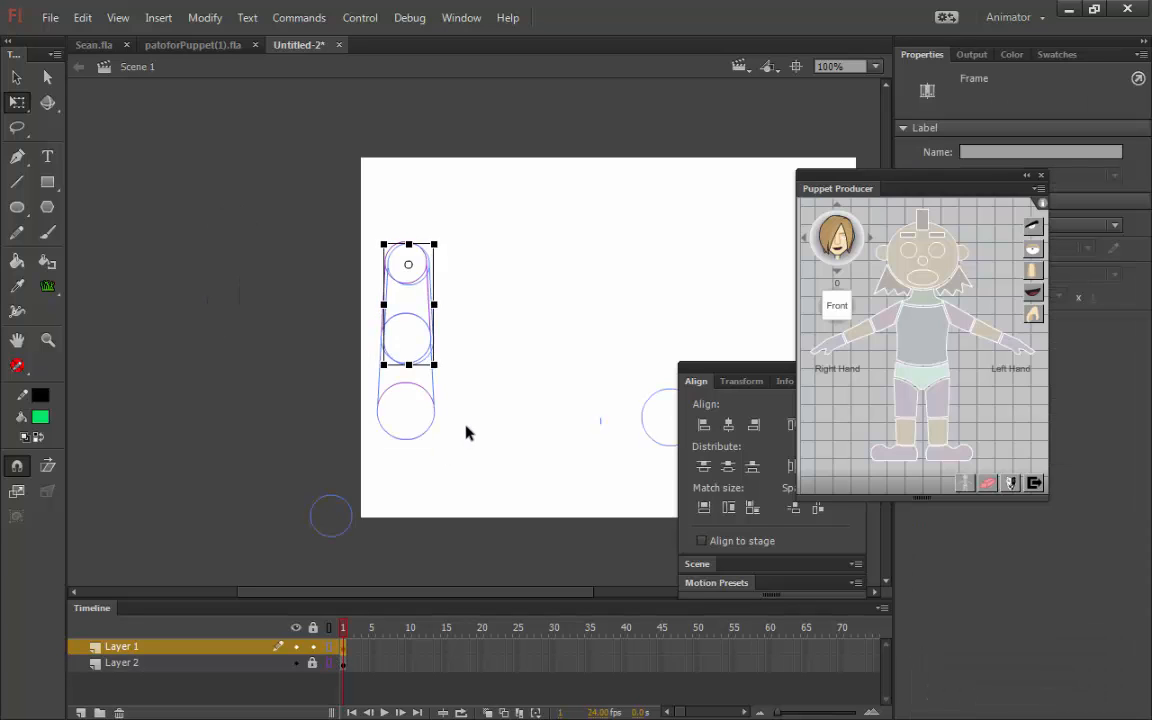
key("Left")
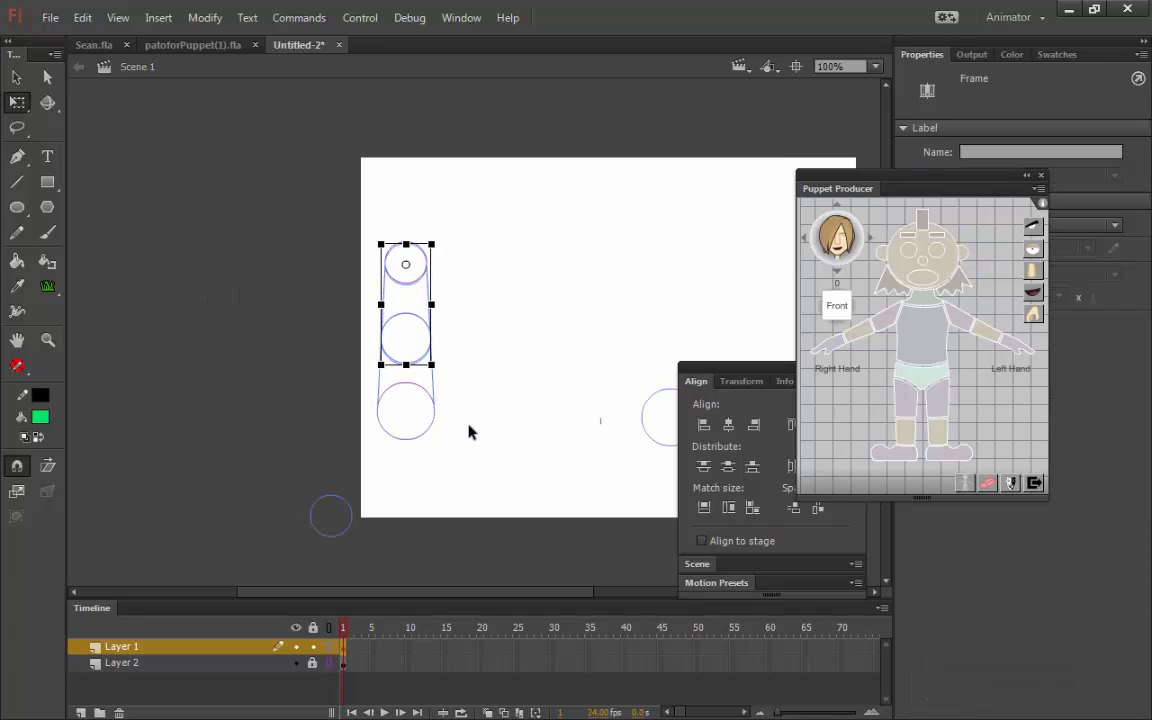
left_click(500, 374)
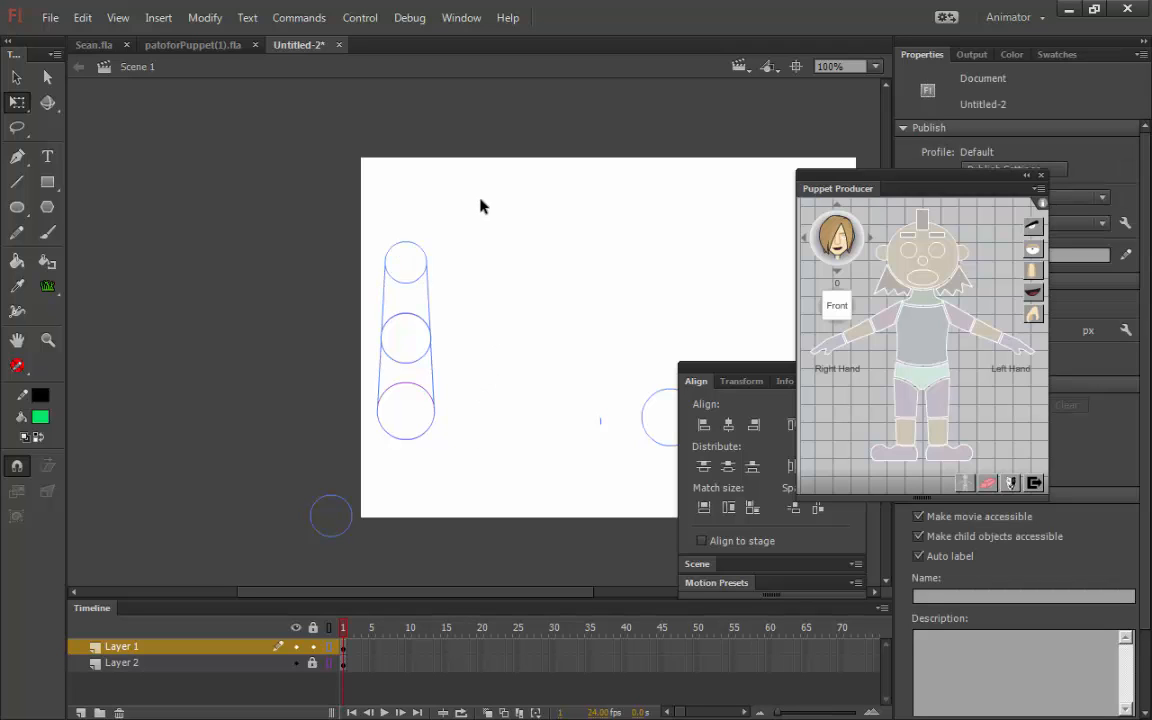
left_click(330, 628)
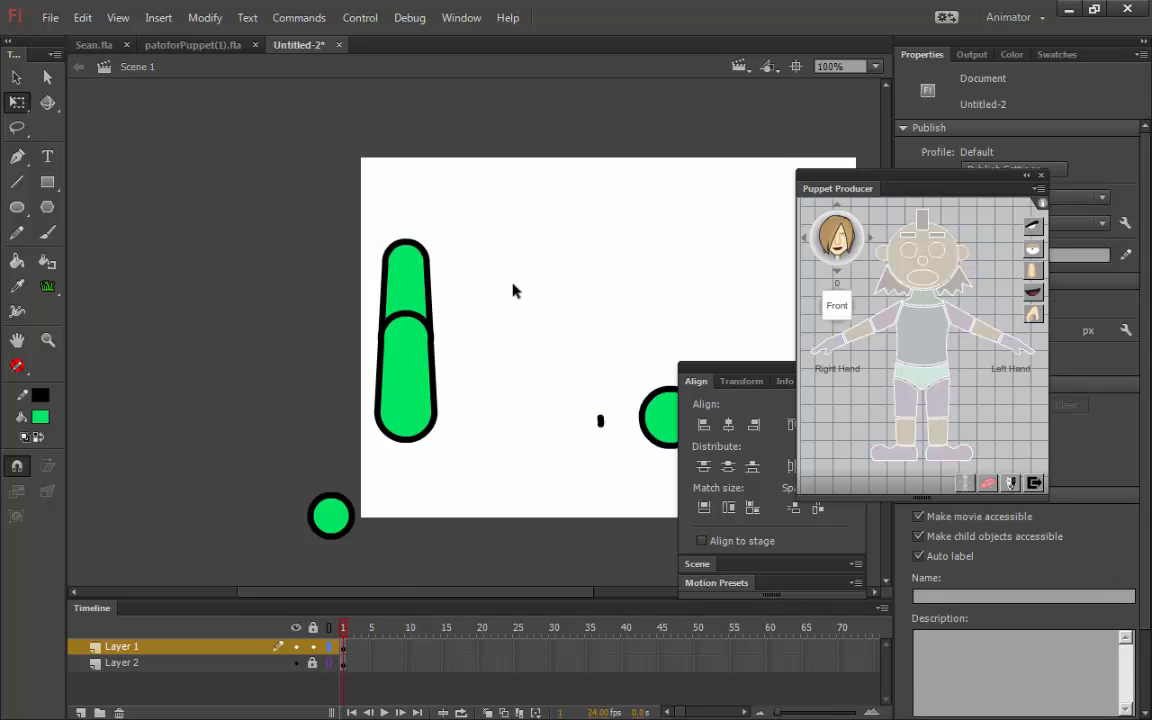
- Select the loer-arm instance with Free Transform for rotating about its joint pivot
left_click(390, 422)
left_click(18, 105)
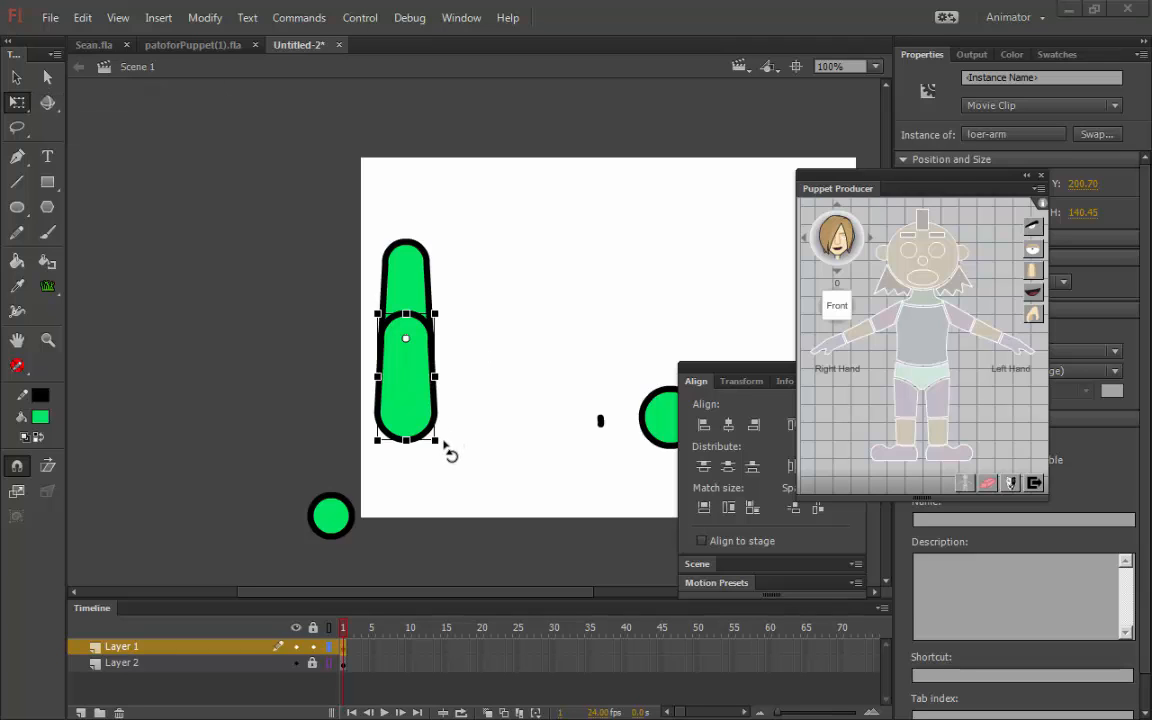
- Test the elbow joint by rotating the lower arm to either side of its pivot, and undo the rotations
left_click_drag(450, 455, 500, 338)
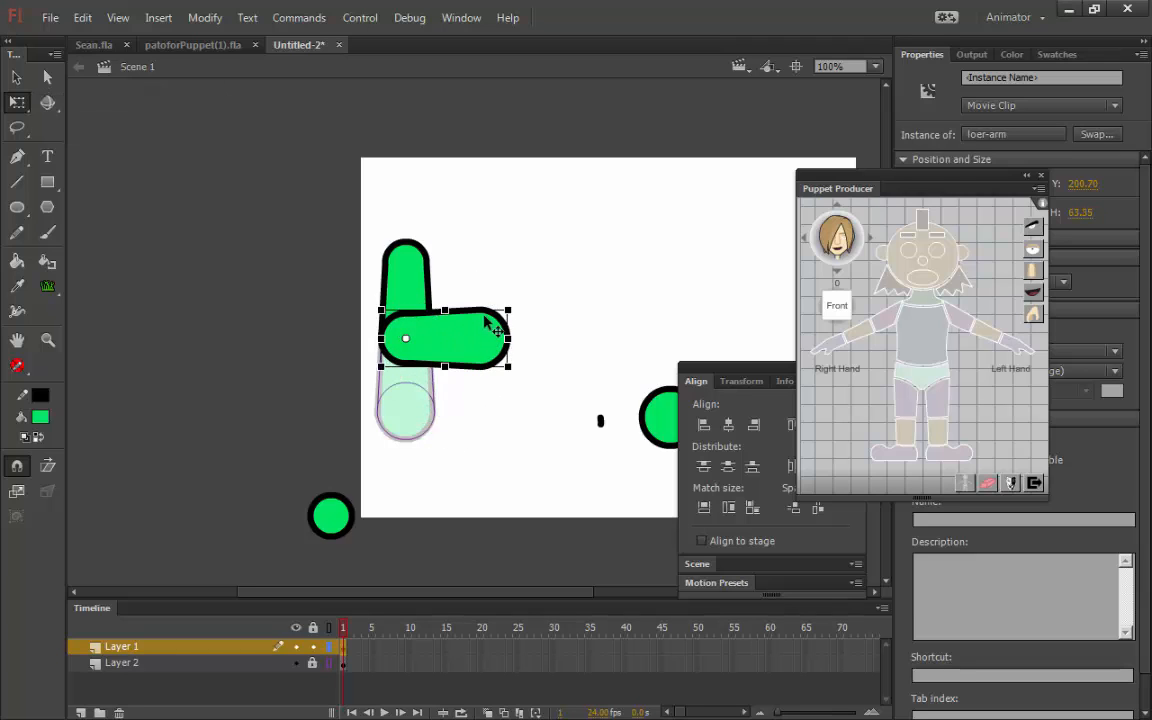
left_click(445, 295)
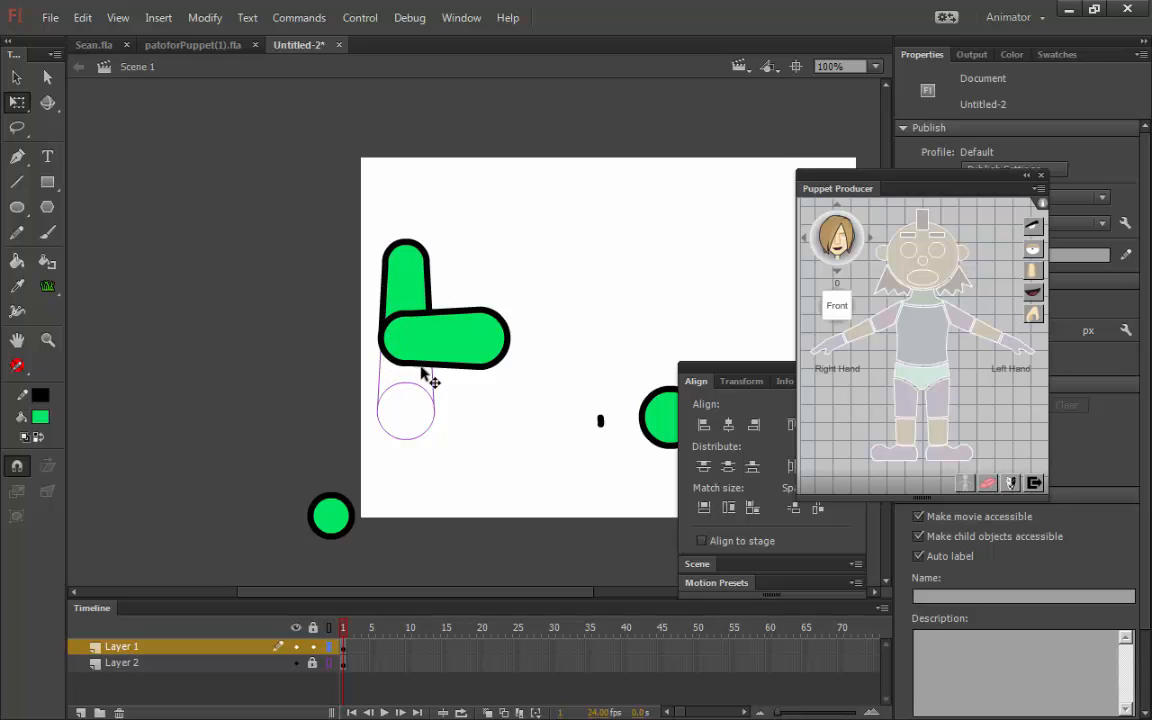
left_click(505, 333)
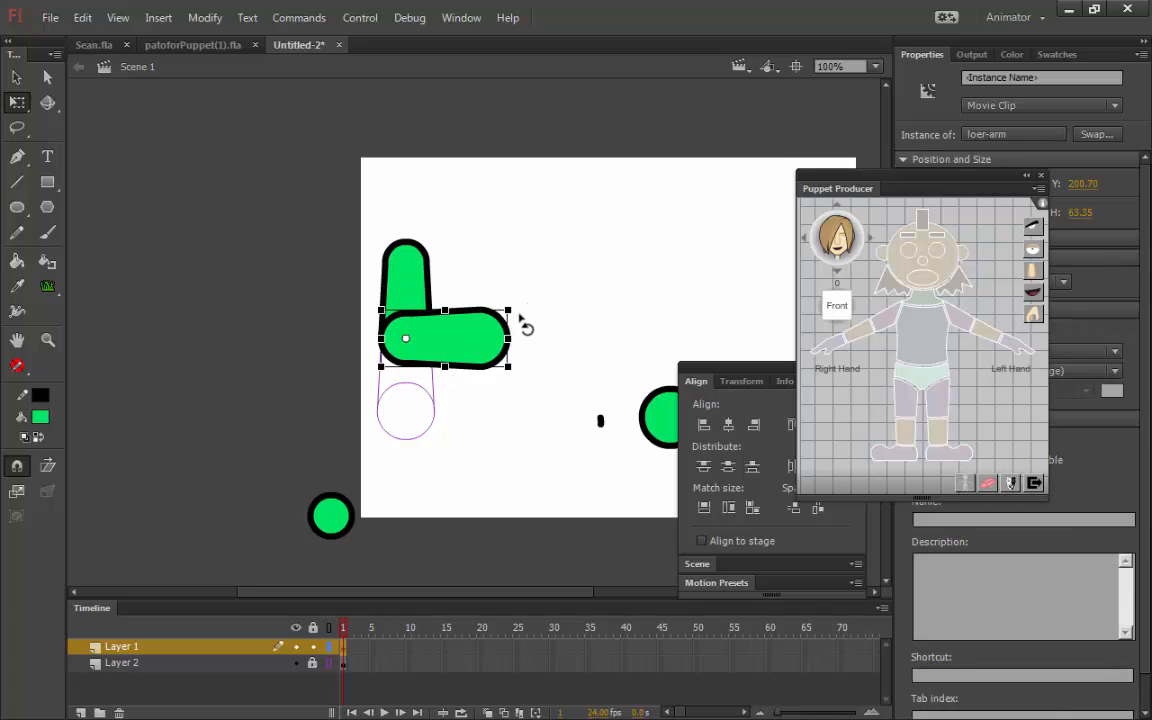
left_click_drag(522, 326, 335, 375)
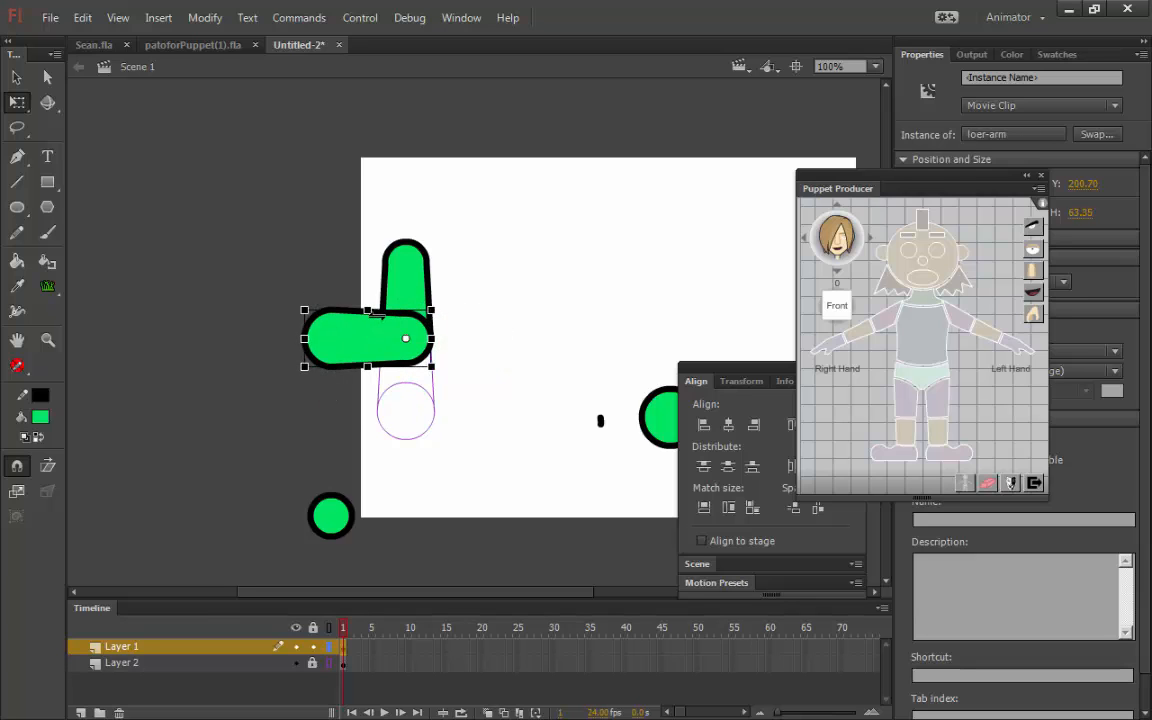
left_click(476, 270)
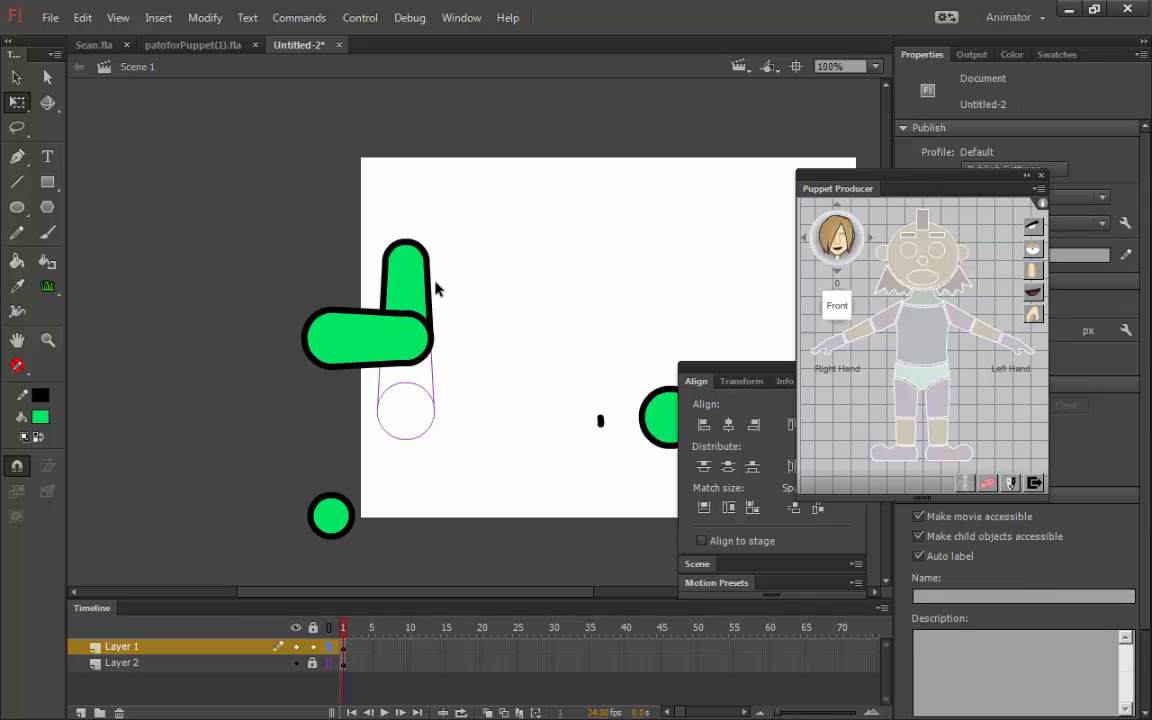
key("ctrl+z")
left_click(521, 244)
key("ctrl+z")
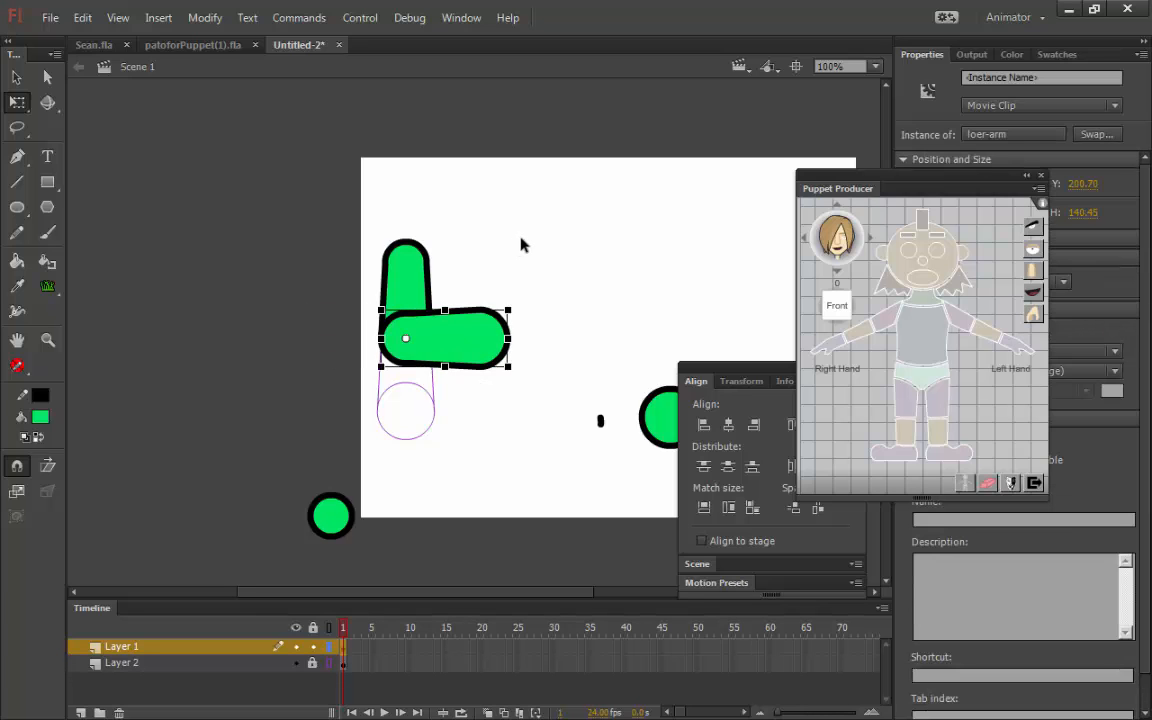
key("ctrl+shift+9")
- Move the large green circle next to the arm and convert it to a Movie Clip symbol named hand
left_click(661, 420)
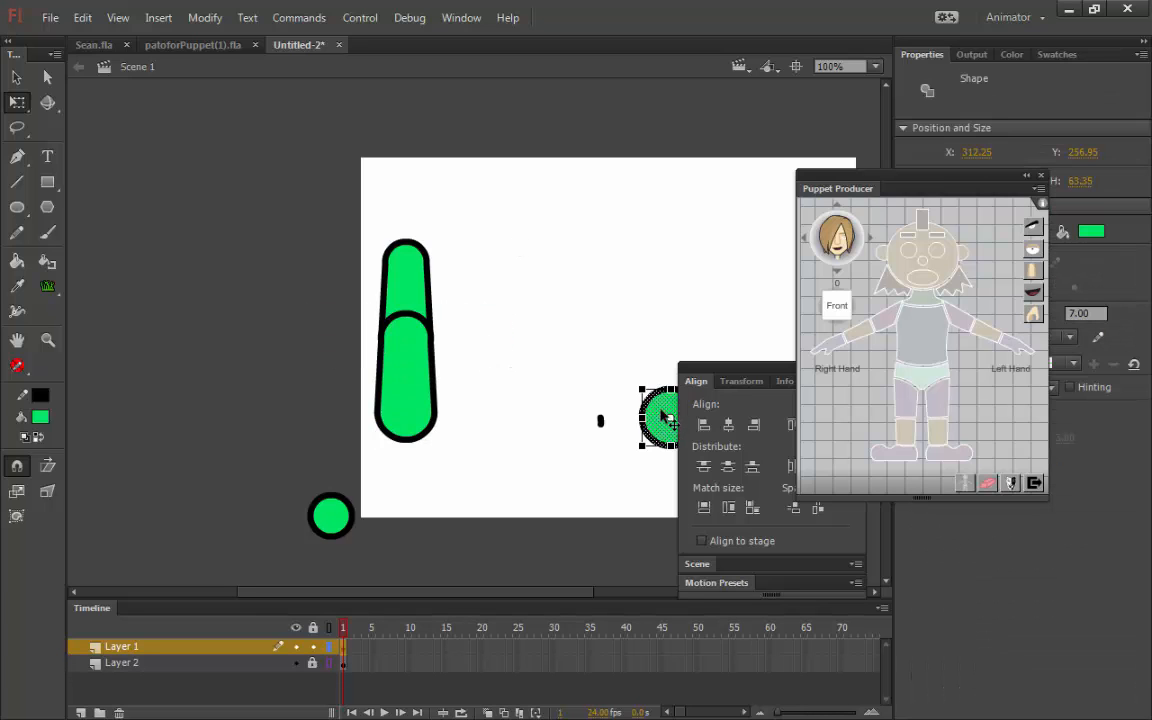
left_click_drag(661, 420, 498, 420)
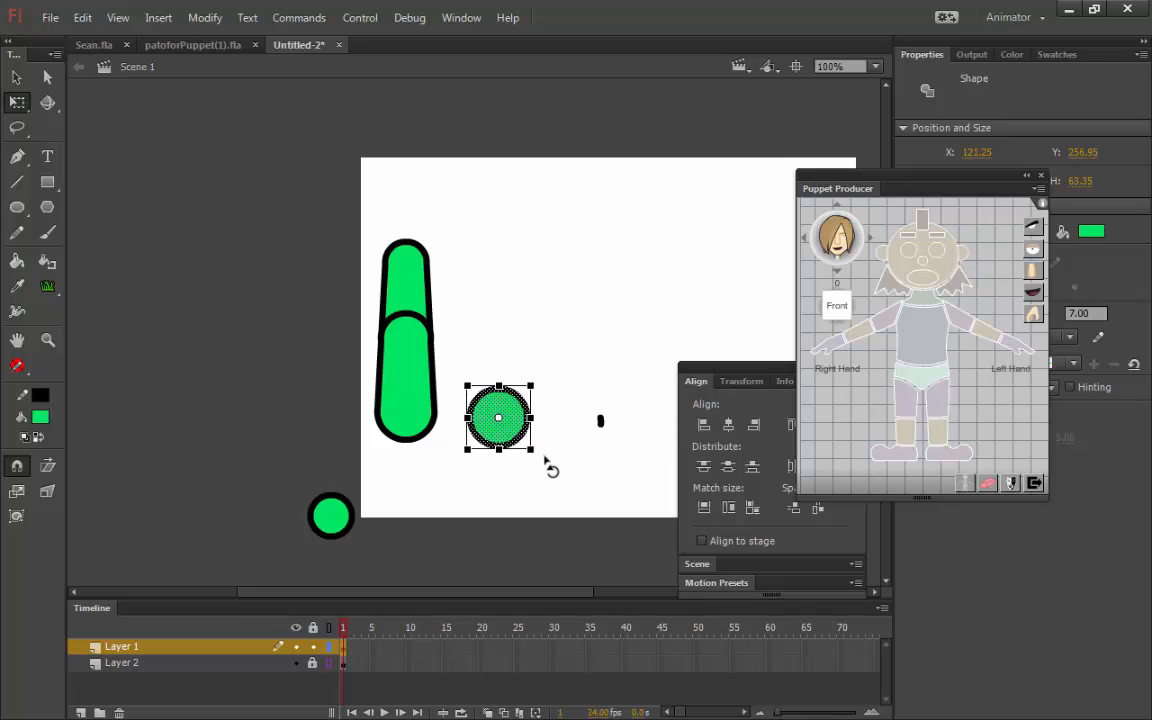
key("F8")
type("hand")
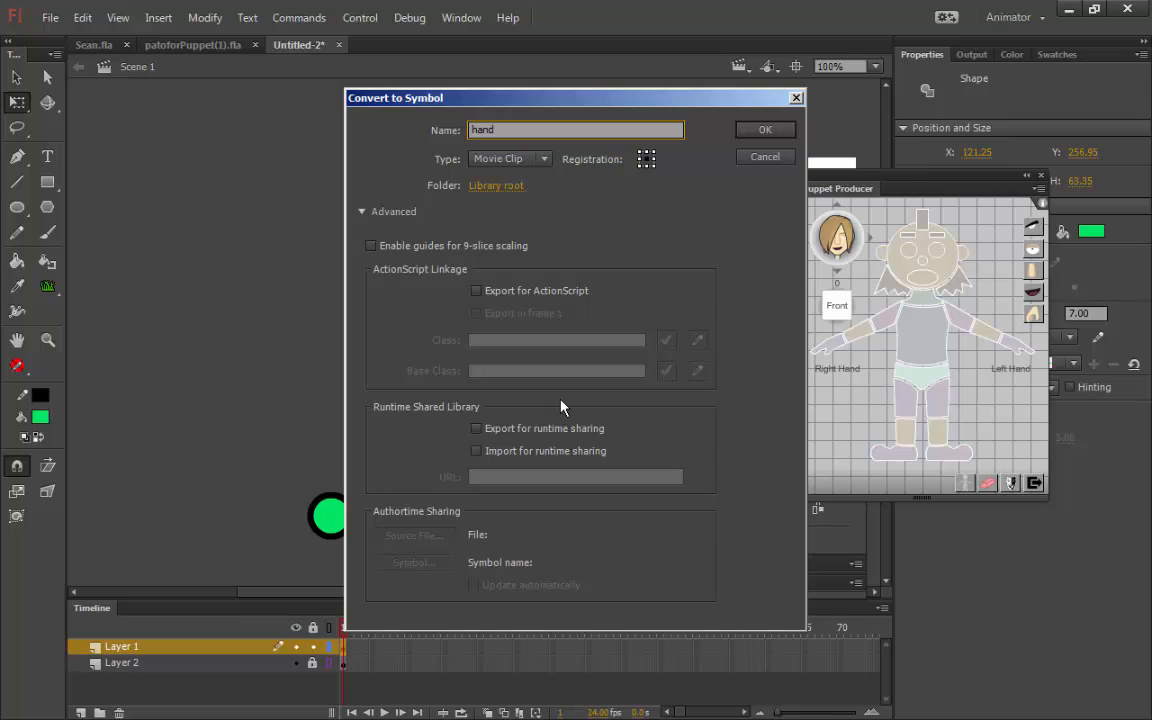
left_click(646, 157)
left_click(766, 133)
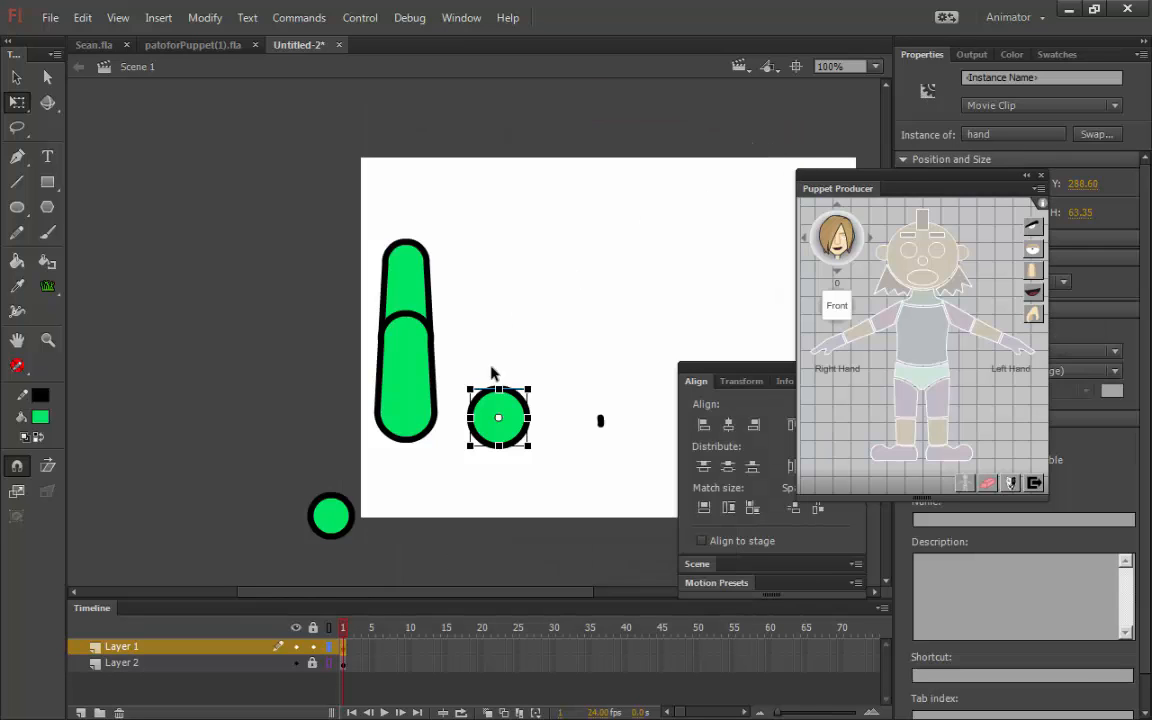
- Place the hand at the lower arm's end, show Layer 1 as outlines, and nudge the hand up to match the guide circle
left_click_drag(509, 411, 416, 411)
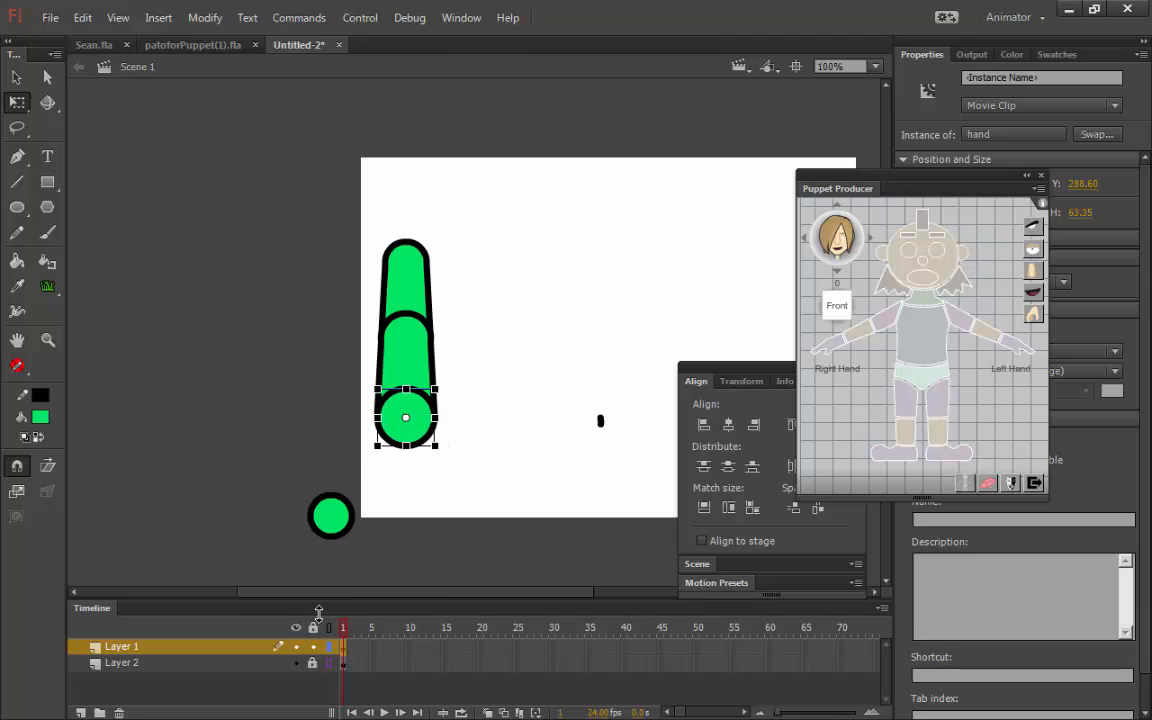
left_click(331, 647)
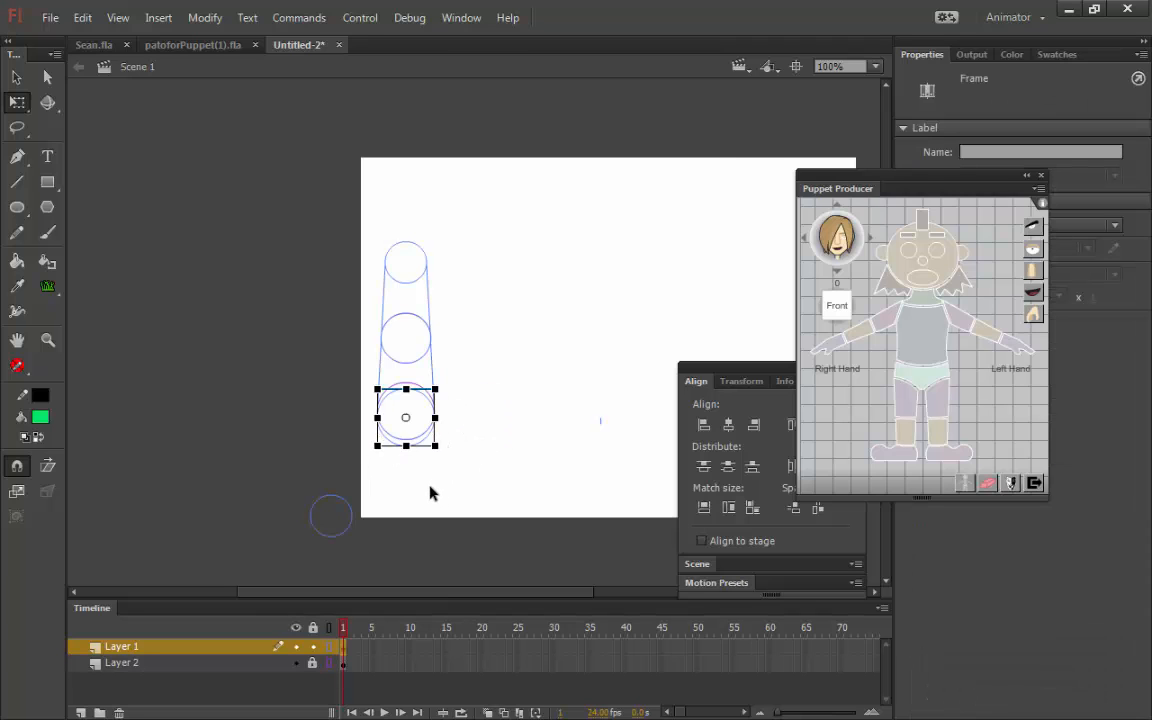
key("ctrl+equal")
key("ctrl+equal")
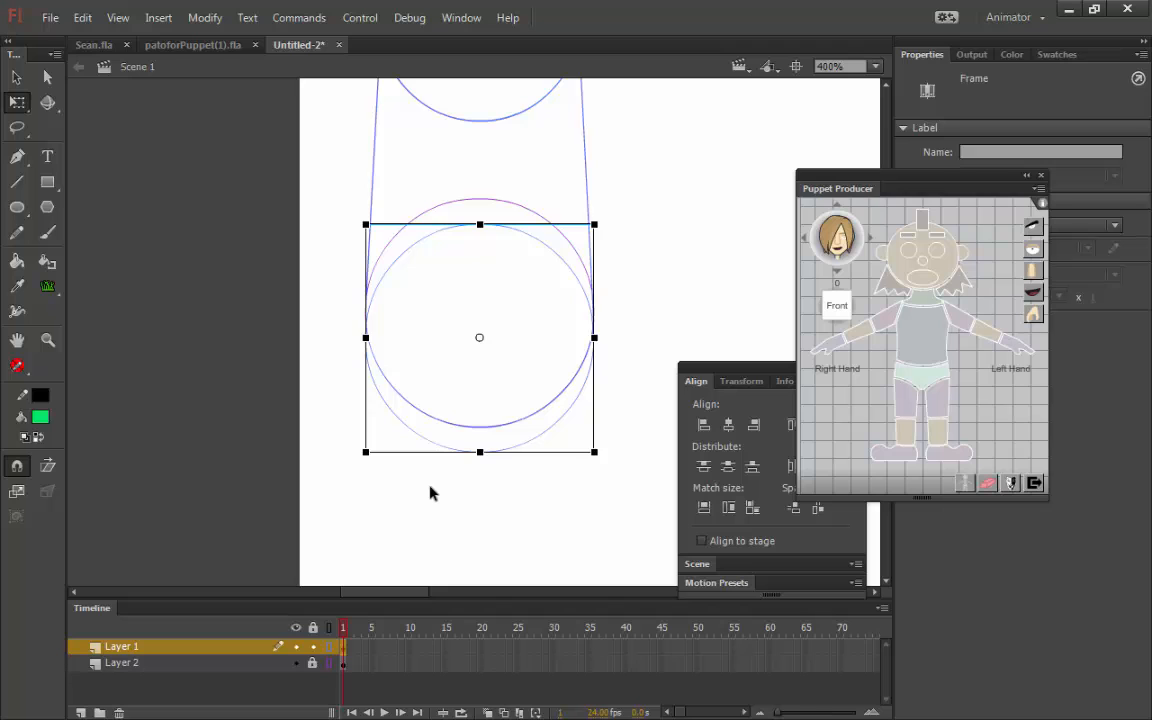
key("Up")
key("Up")
key("Up")
key("Up")
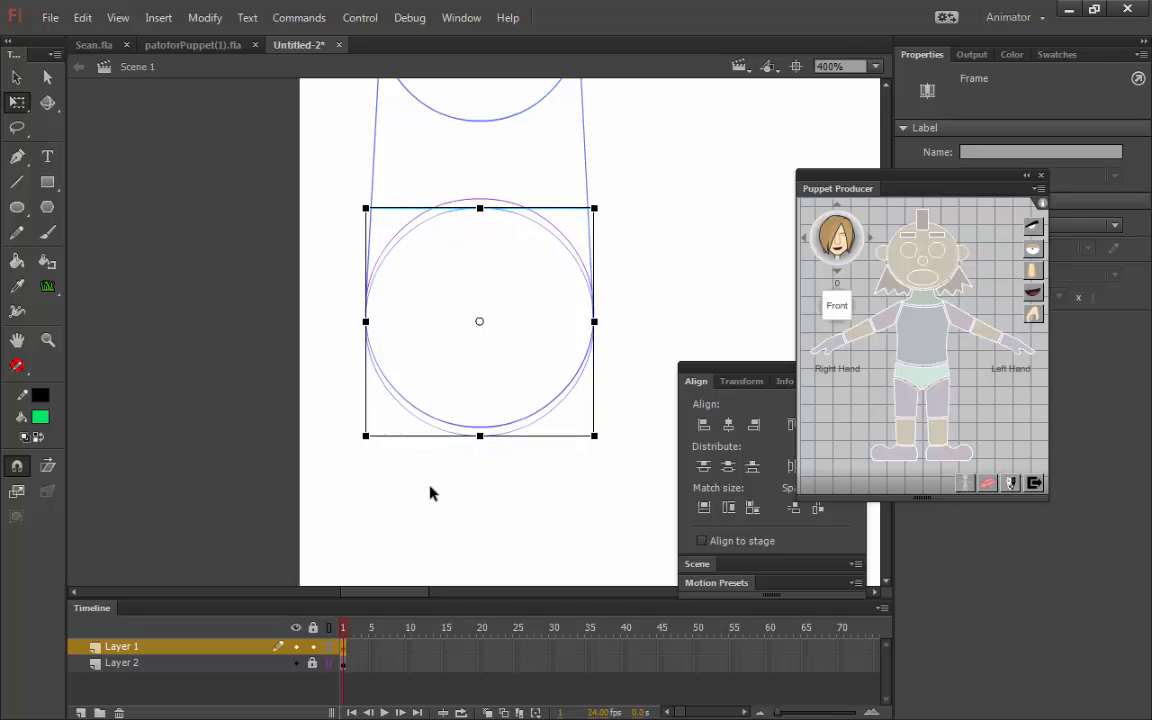
key("Up")
key("Up")
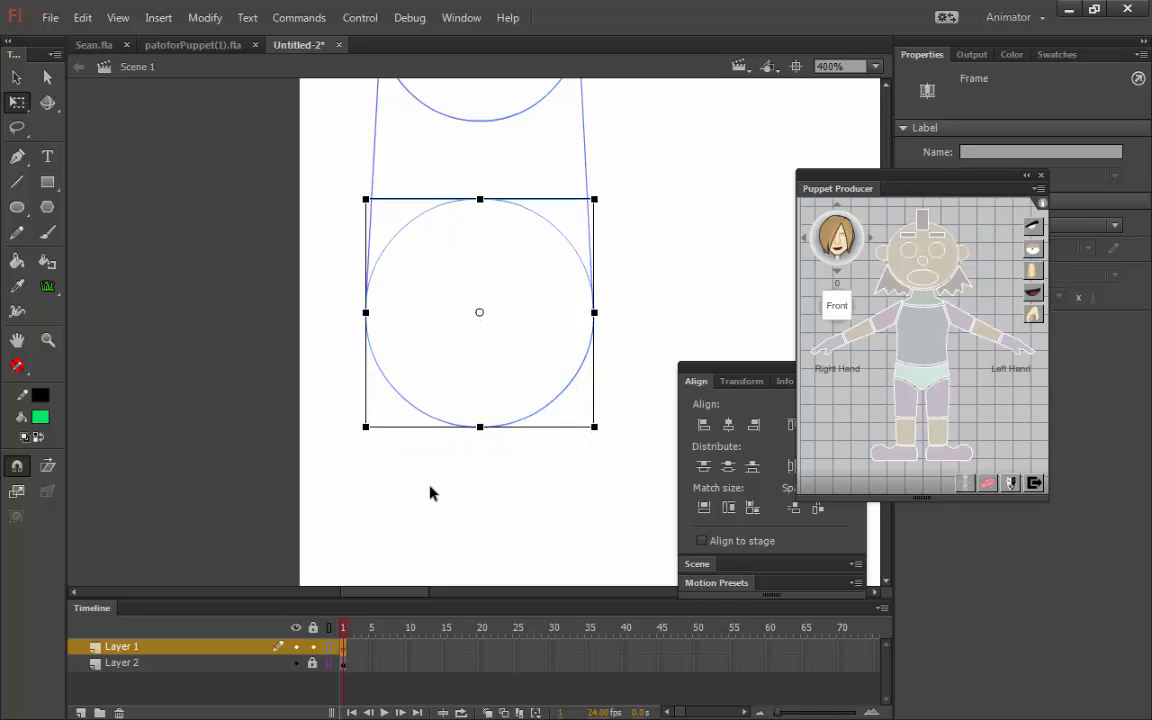
- Delete Layer 2 and switch Layer 1 back from outlines to its full-colour display
key("ctrl+minus")
left_click(225, 663)
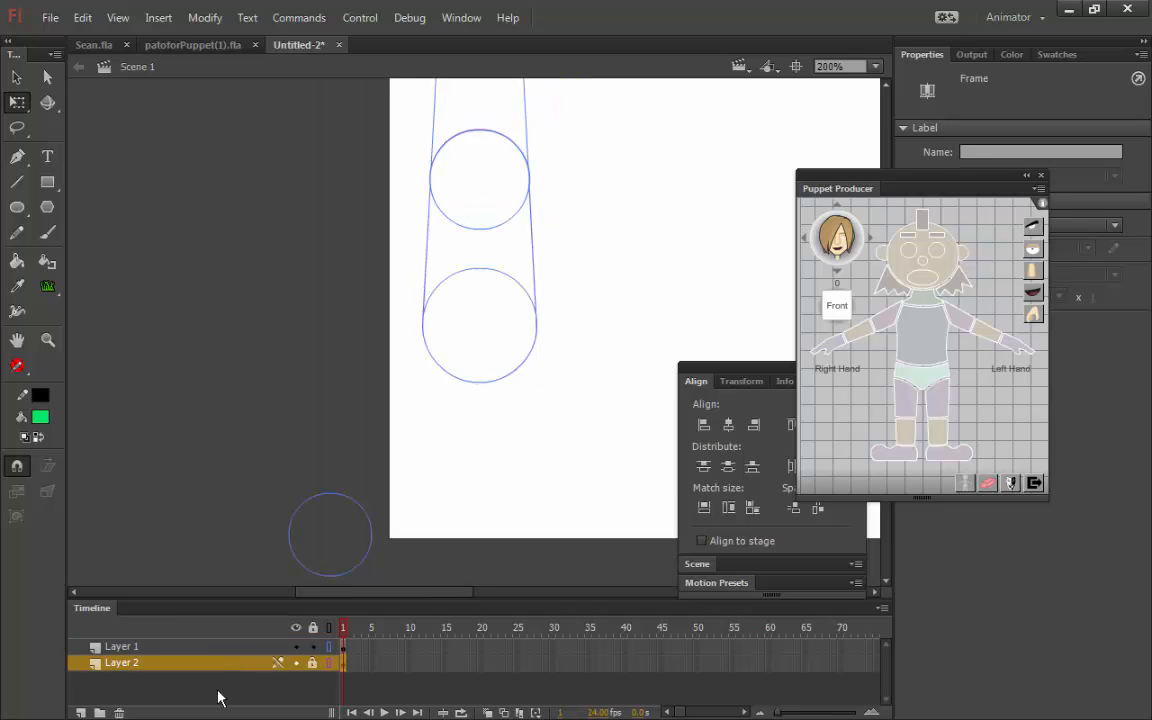
left_click(118, 713)
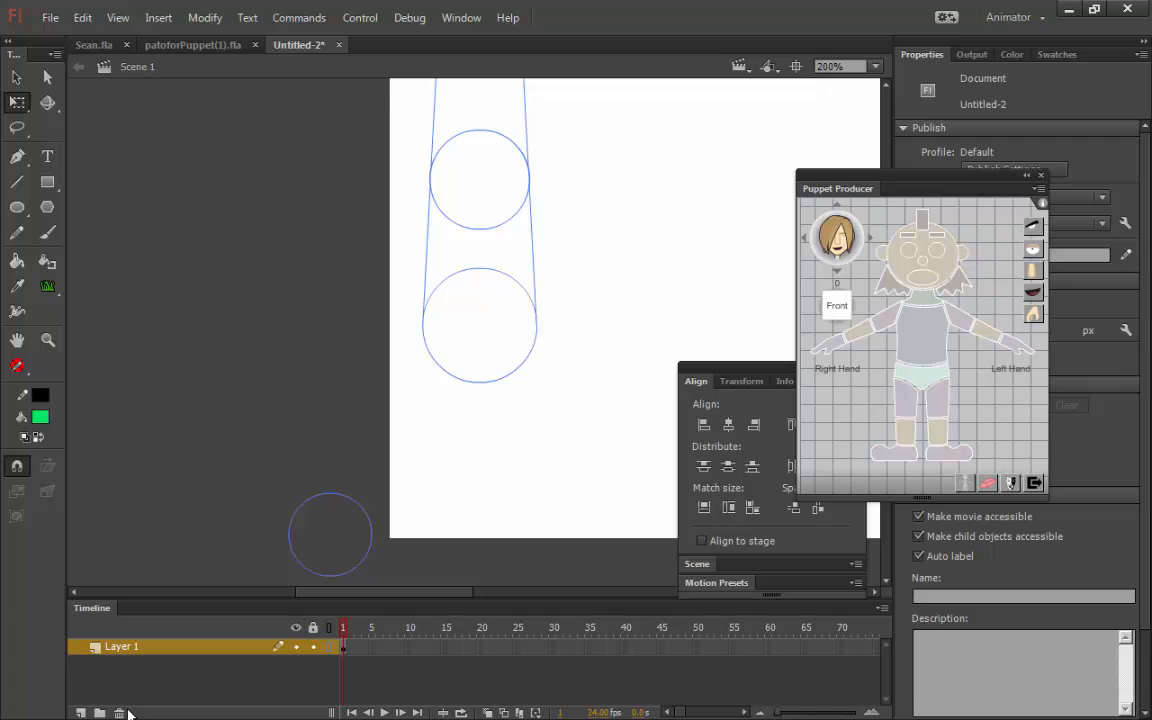
left_click(330, 647)
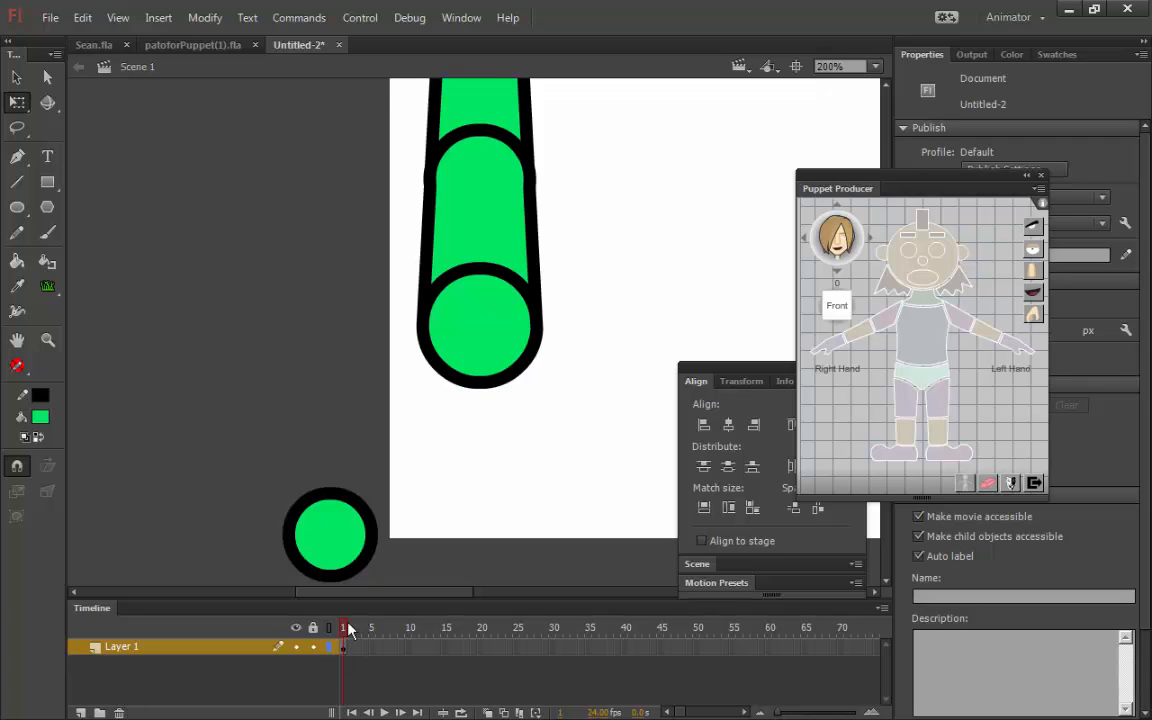
- Delete the leftover green circle off the stage and the small stray shapes in the middle of the stage
left_click(350, 543)
key("Delete")
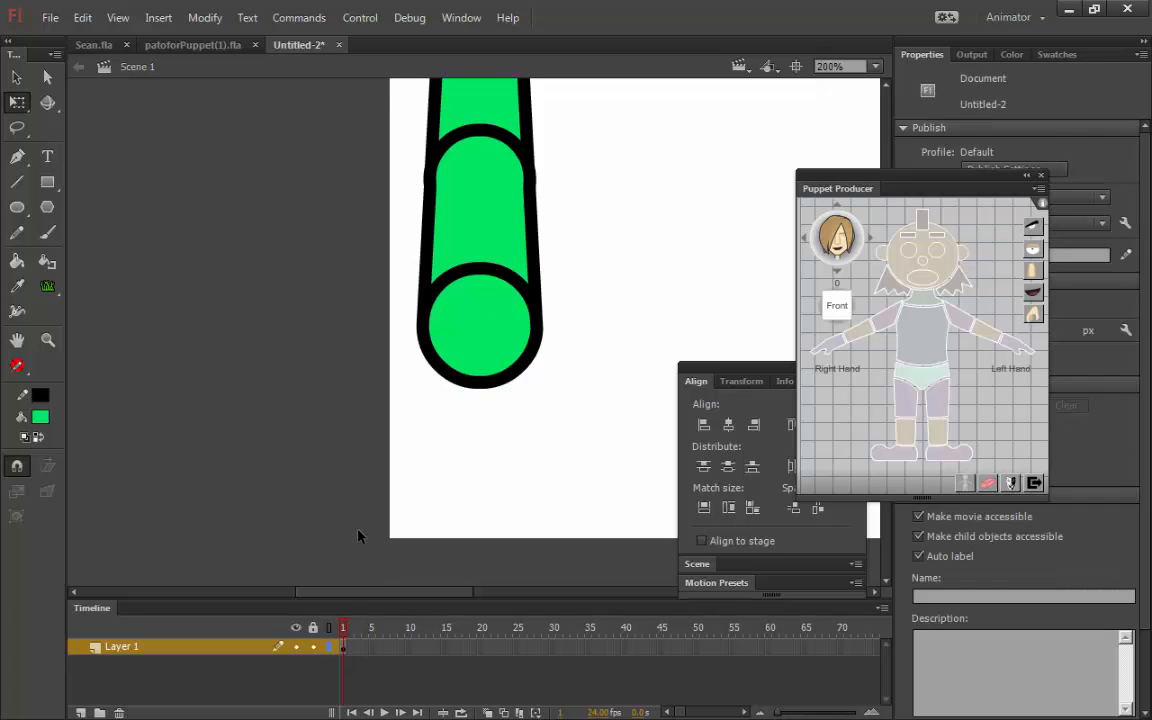
key("ctrl+minus")
left_click_drag(570, 215, 243, 275)
left_click_drag(533, 322, 321, 530)
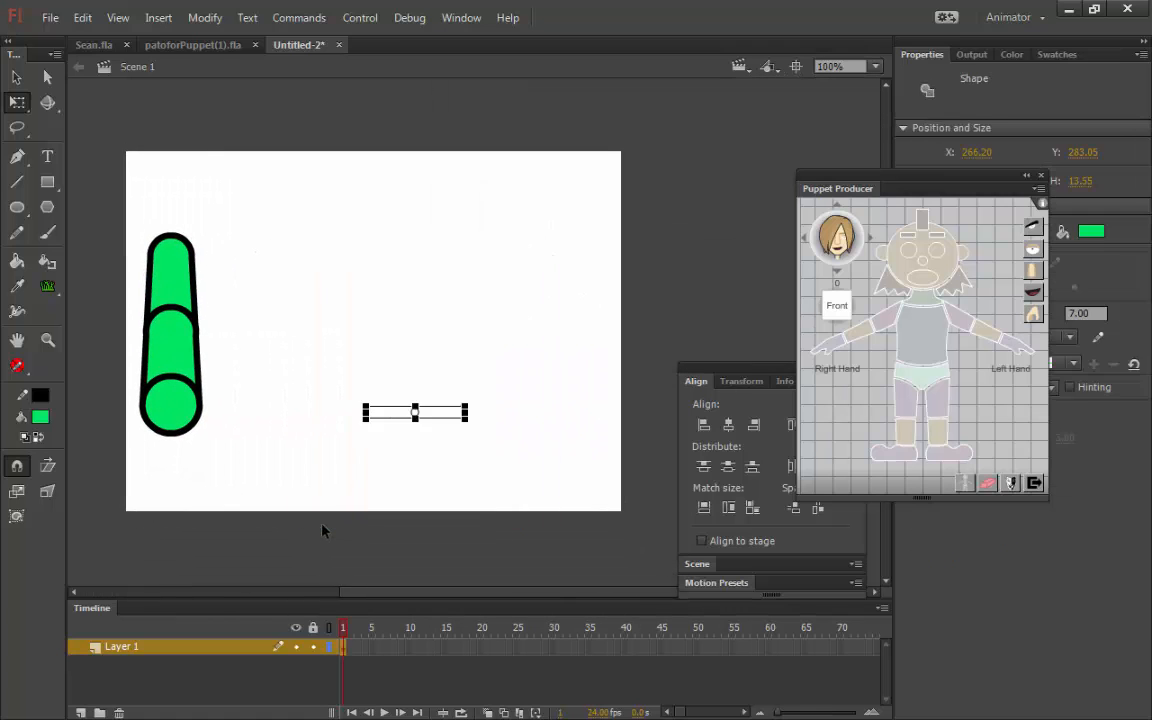
key("Delete")
left_click(180, 395)
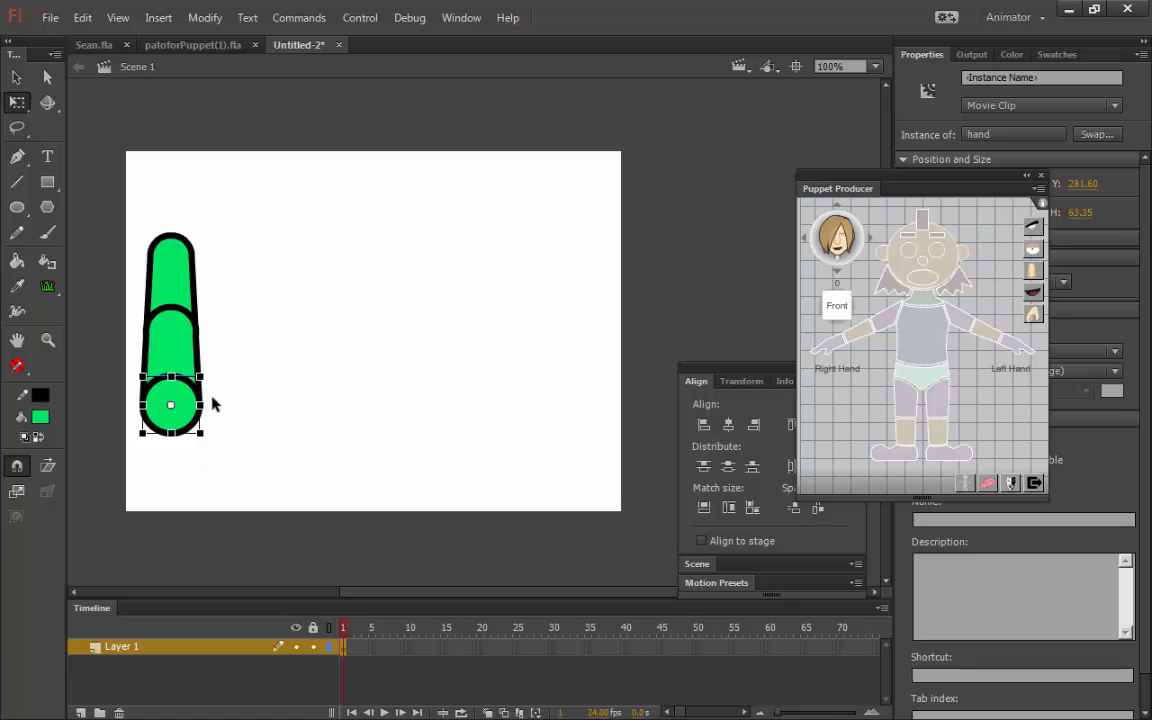
left_click_drag(279, 318, 470, 285)
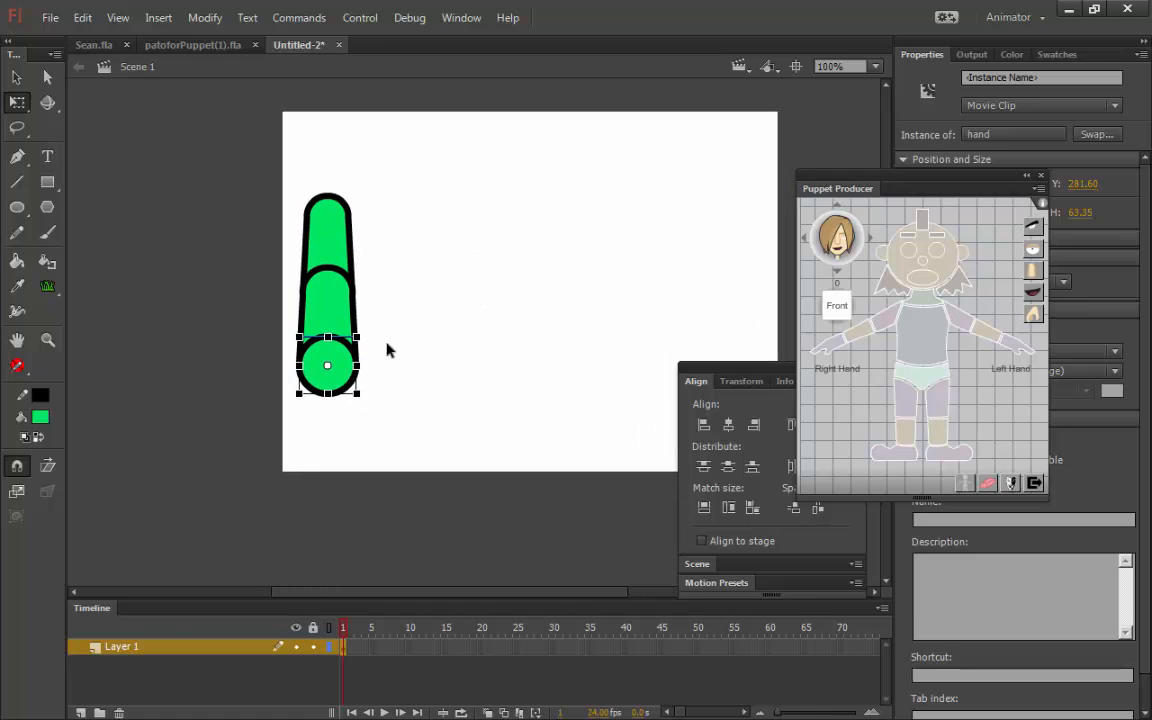
left_click(306, 222)
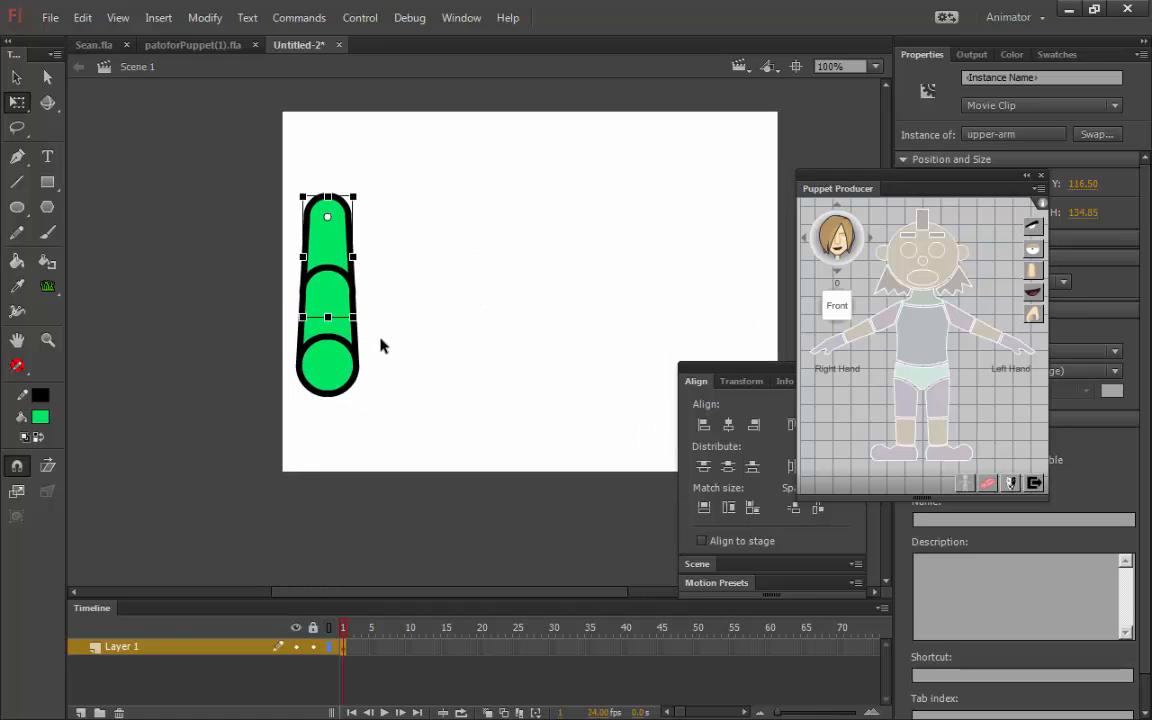
left_click(310, 275)
left_click(320, 368)
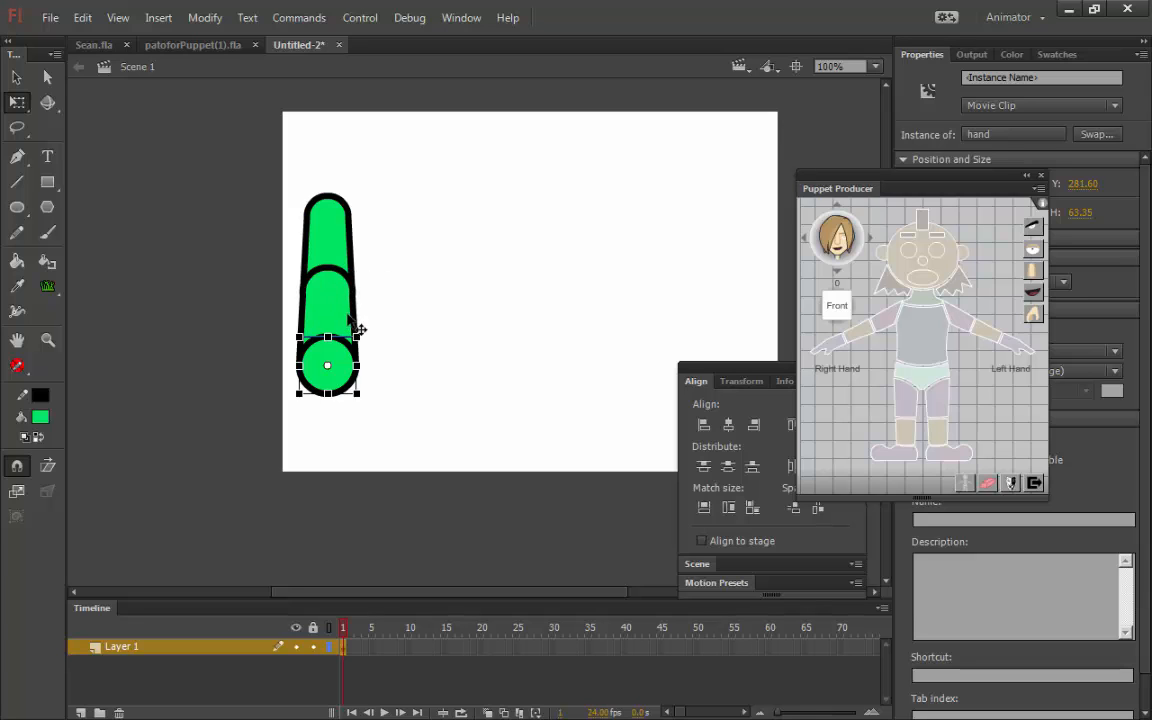
- Open the hand symbol for editing and draw a hand outline with pointed fingers below the circle using the Pencil tool
double_click(354, 390)
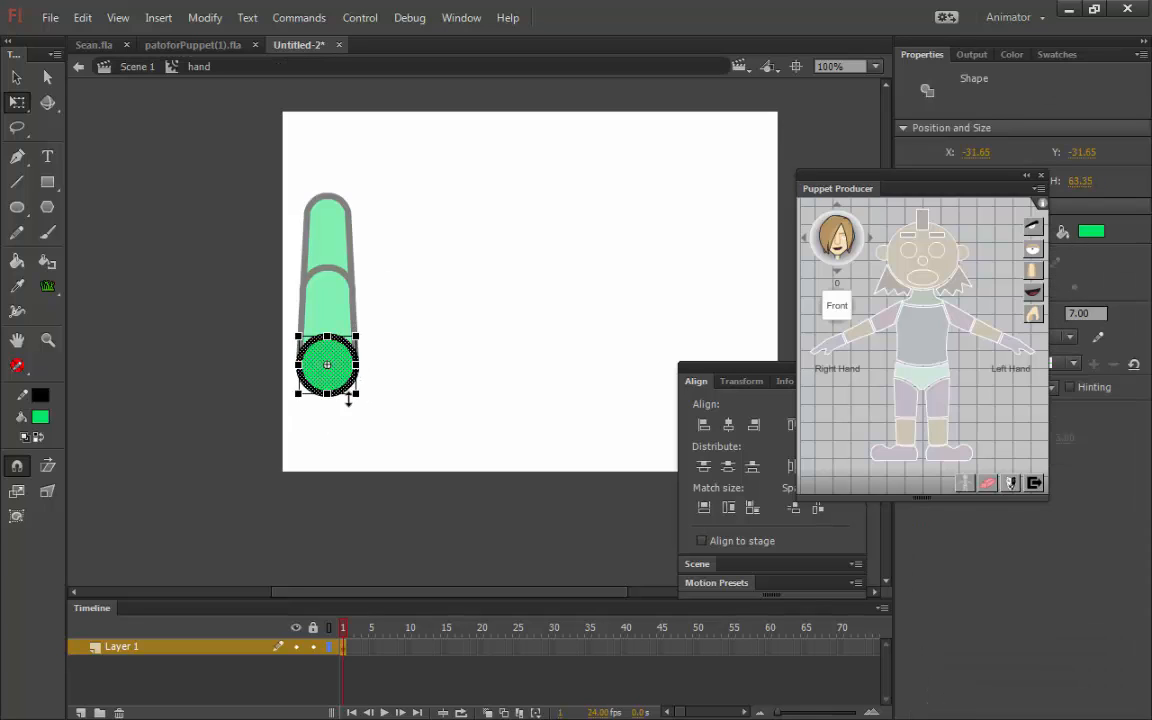
left_click(180, 378)
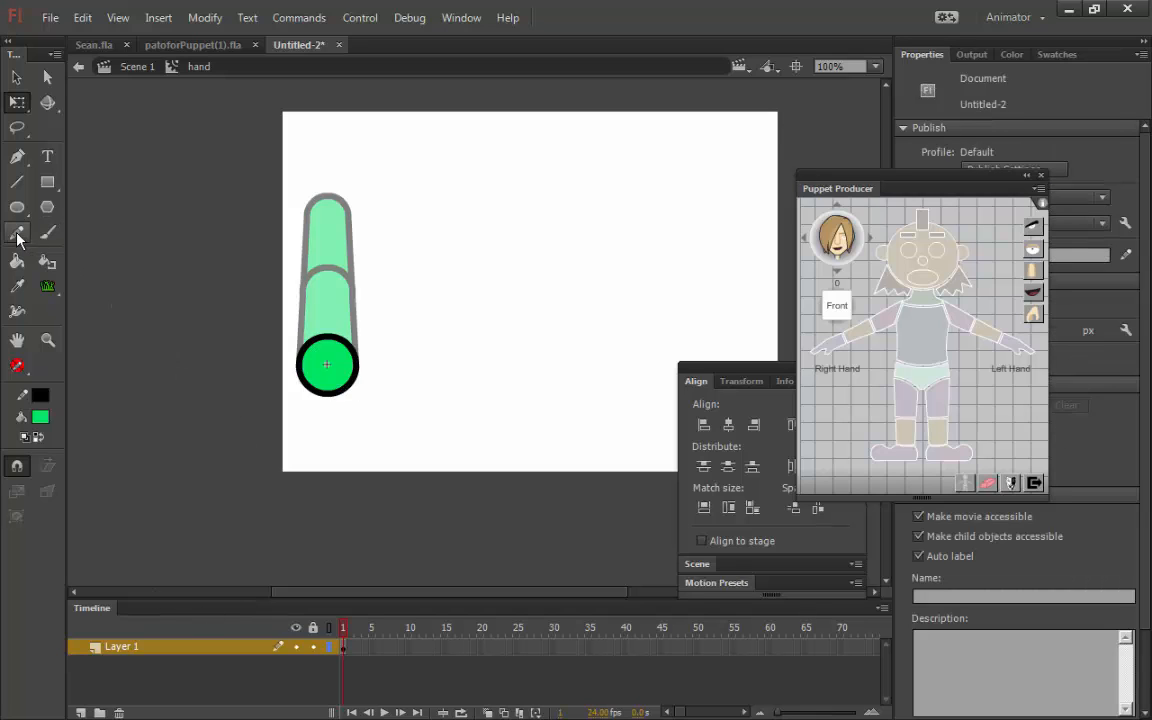
left_click(17, 232)
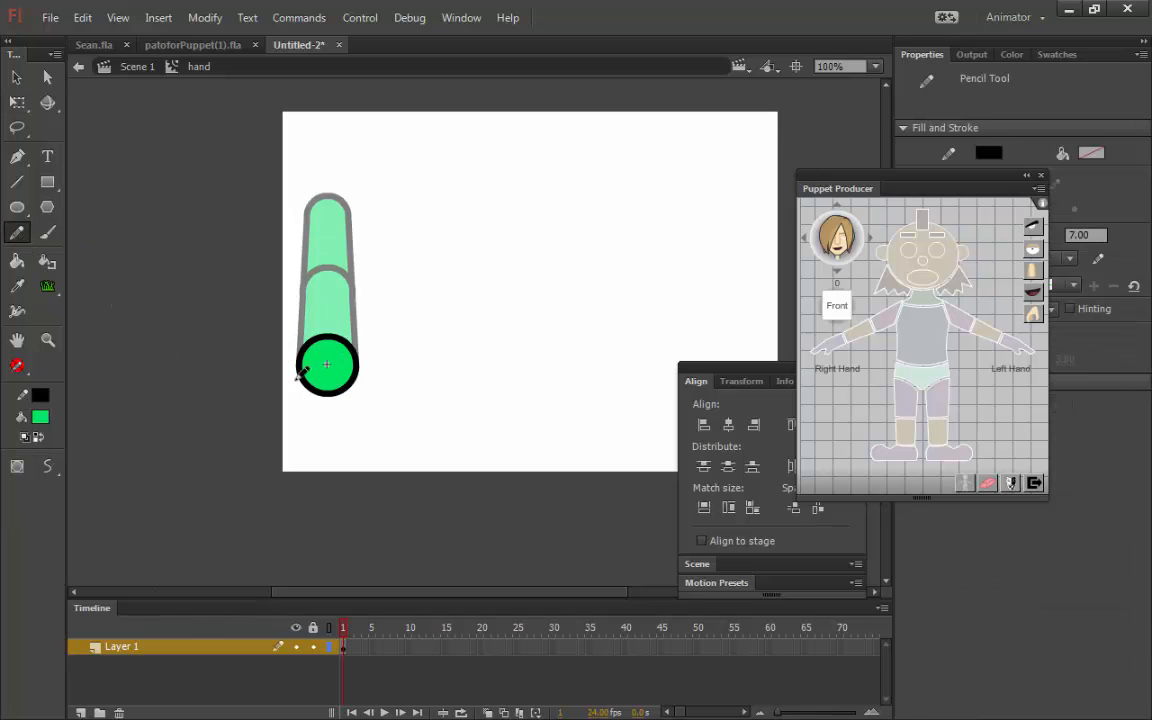
mouse_move(302, 365)
left_mouse_down()
mouse_move(289, 442)
mouse_move(303, 419)
mouse_move(301, 448)
mouse_move(327, 505)
mouse_move(338, 450)
mouse_move(348, 525)
mouse_move(358, 420)
left_mouse_up()
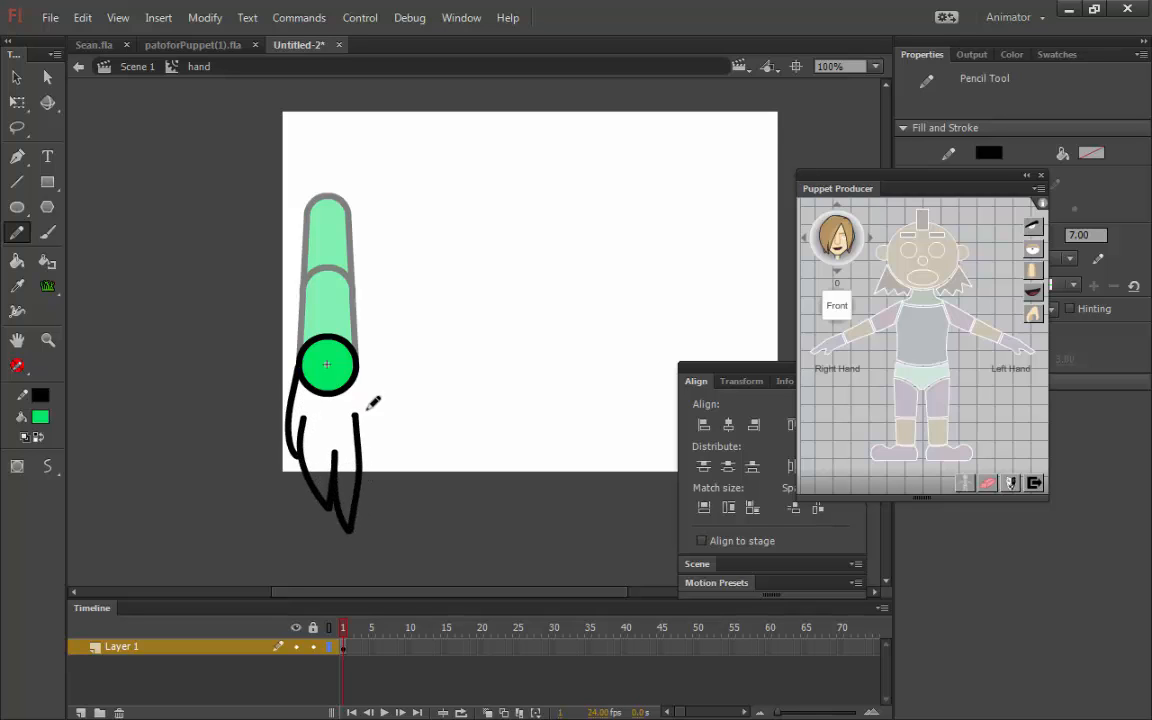
mouse_move(361, 356)
left_mouse_down()
mouse_move(380, 395)
mouse_move(372, 462)
left_mouse_up()
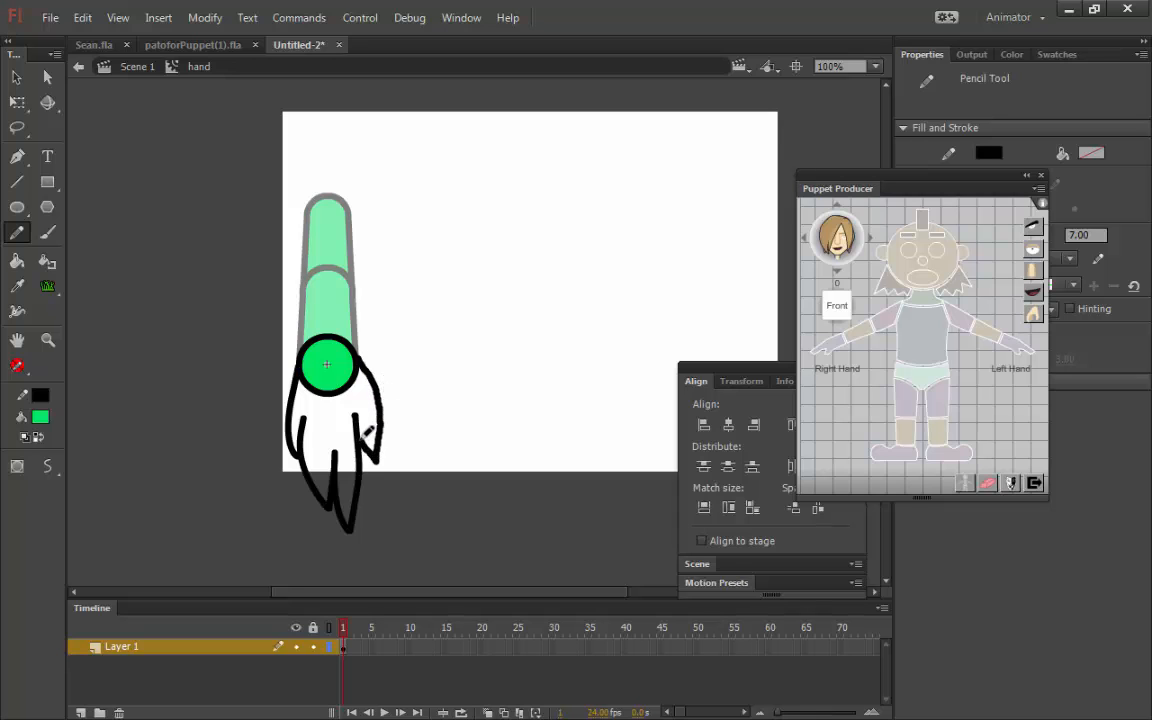
- Select all the pencil strokes of the hand outline and smooth them
left_click(16, 77)
left_click(378, 430)
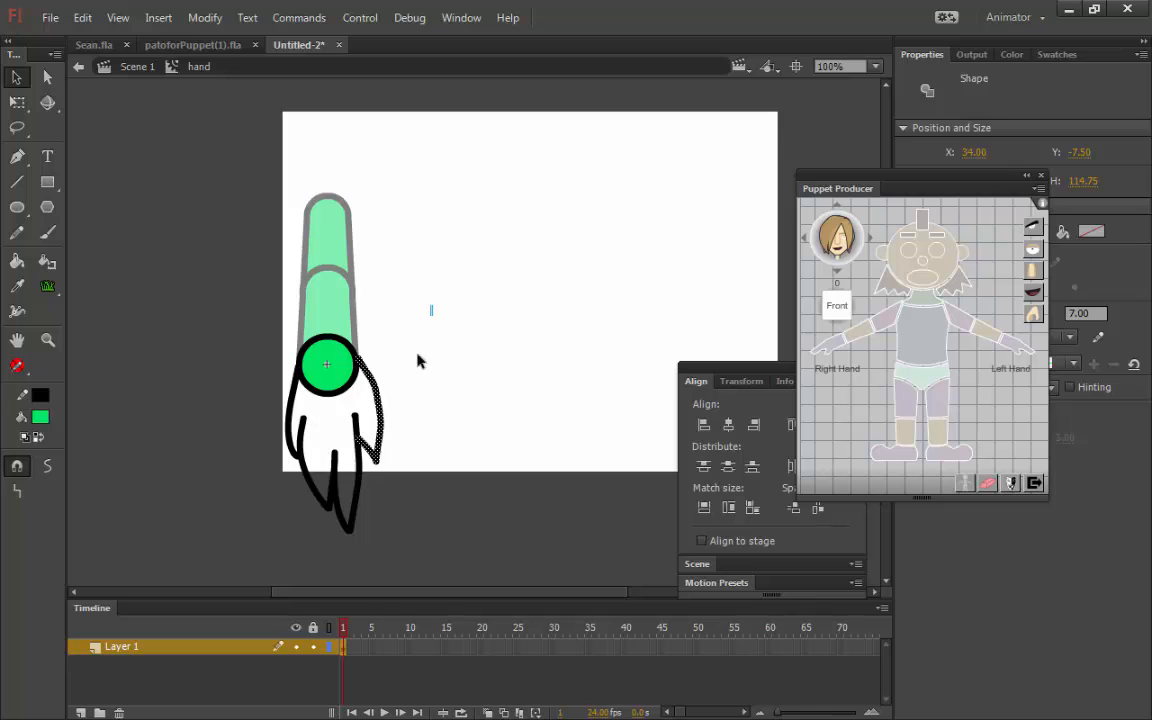
mouse_move(432, 303)
left_mouse_down()
mouse_move(293, 527)
mouse_move(300, 520)
left_mouse_up()
left_click(378, 459)
left_click(293, 425, "shift")
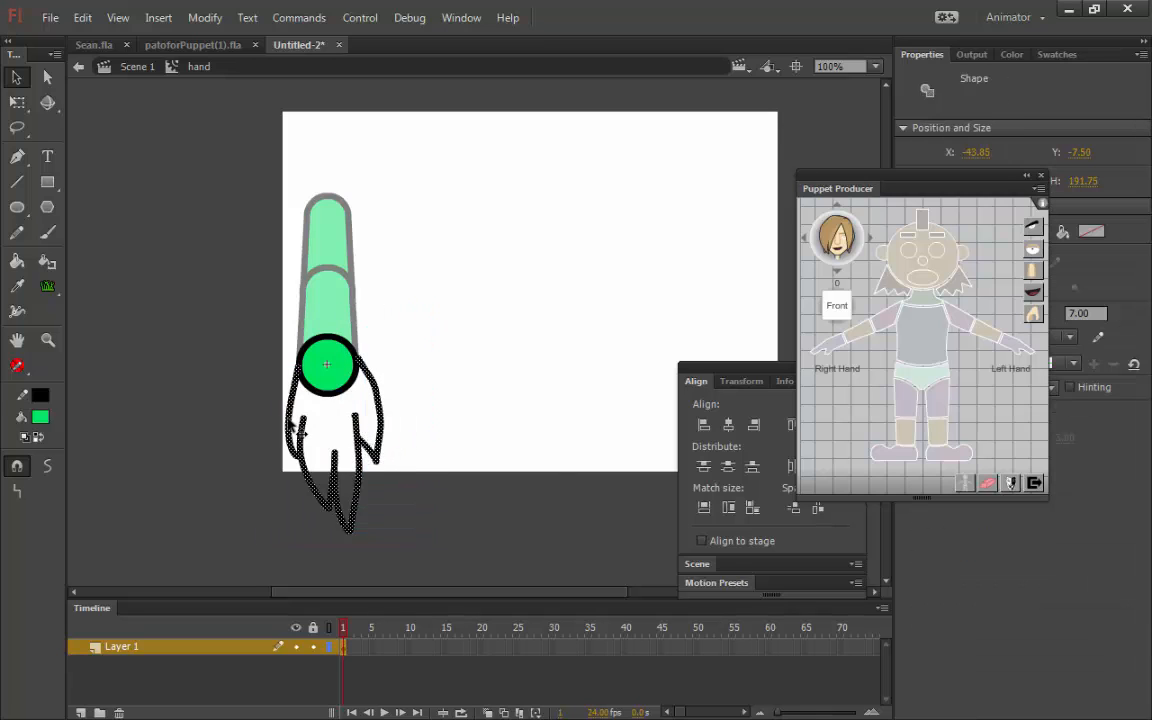
left_click(47, 466)
left_click(460, 355)
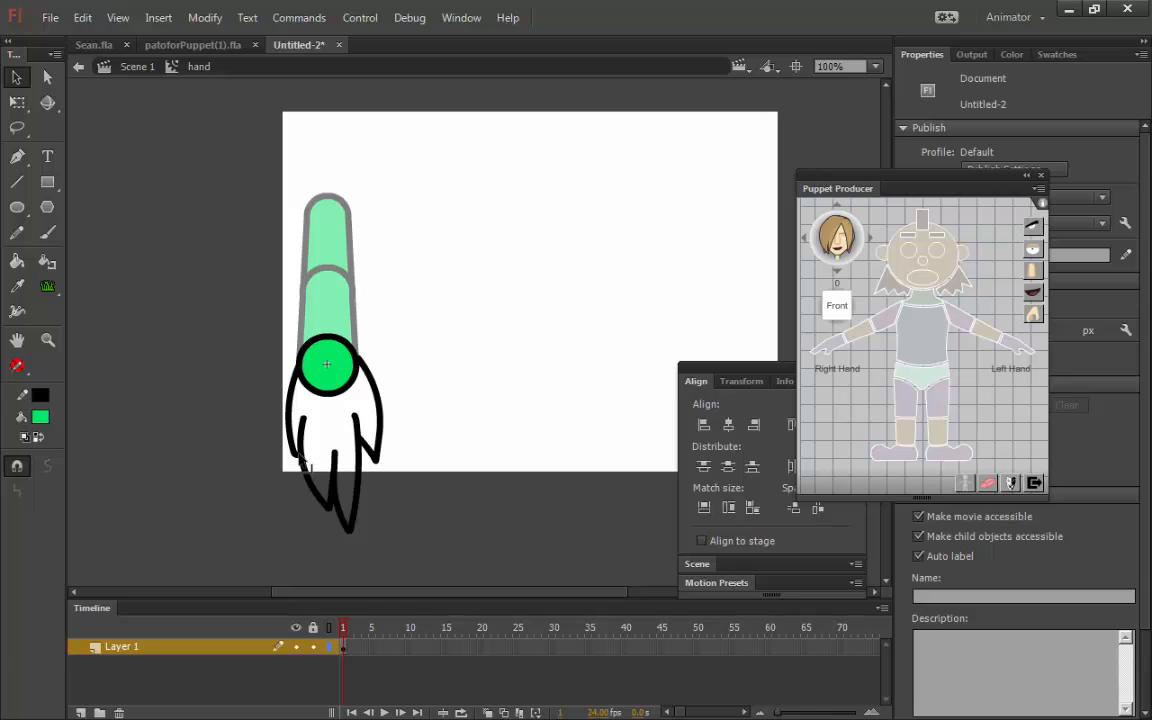
- Try to fill the hand with green using the Paint Bucket's gap closing, checking Layer 1 in outline view for openings
left_click(17, 261)
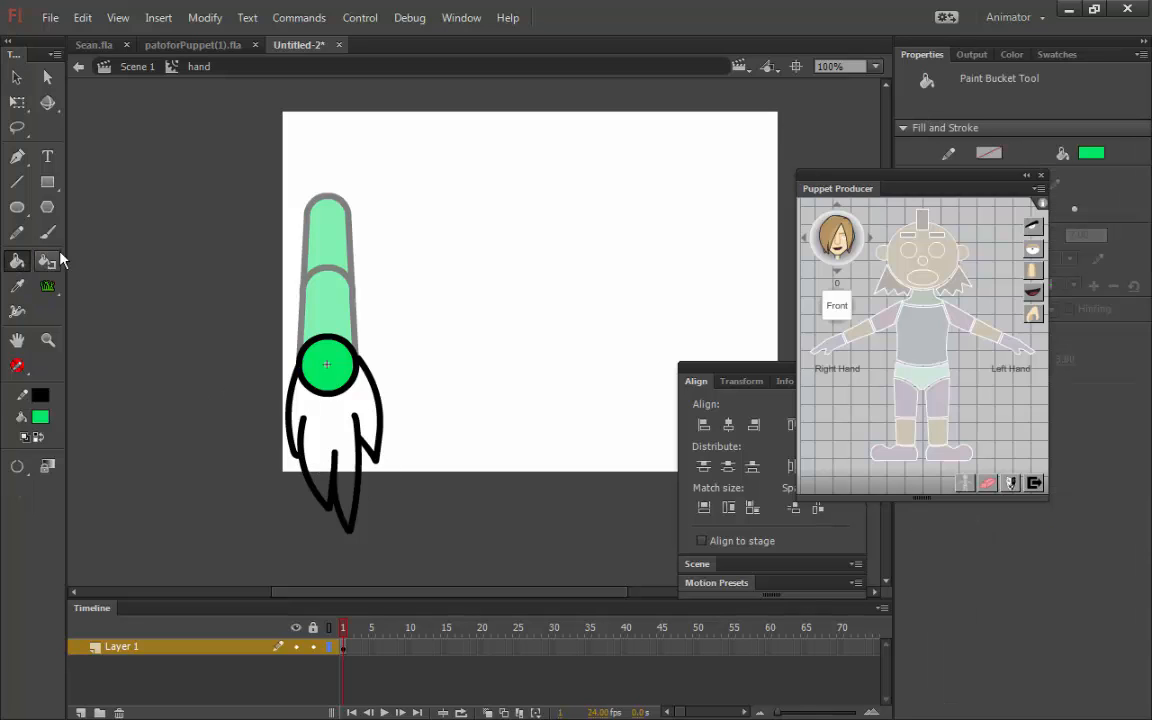
left_click(17, 466)
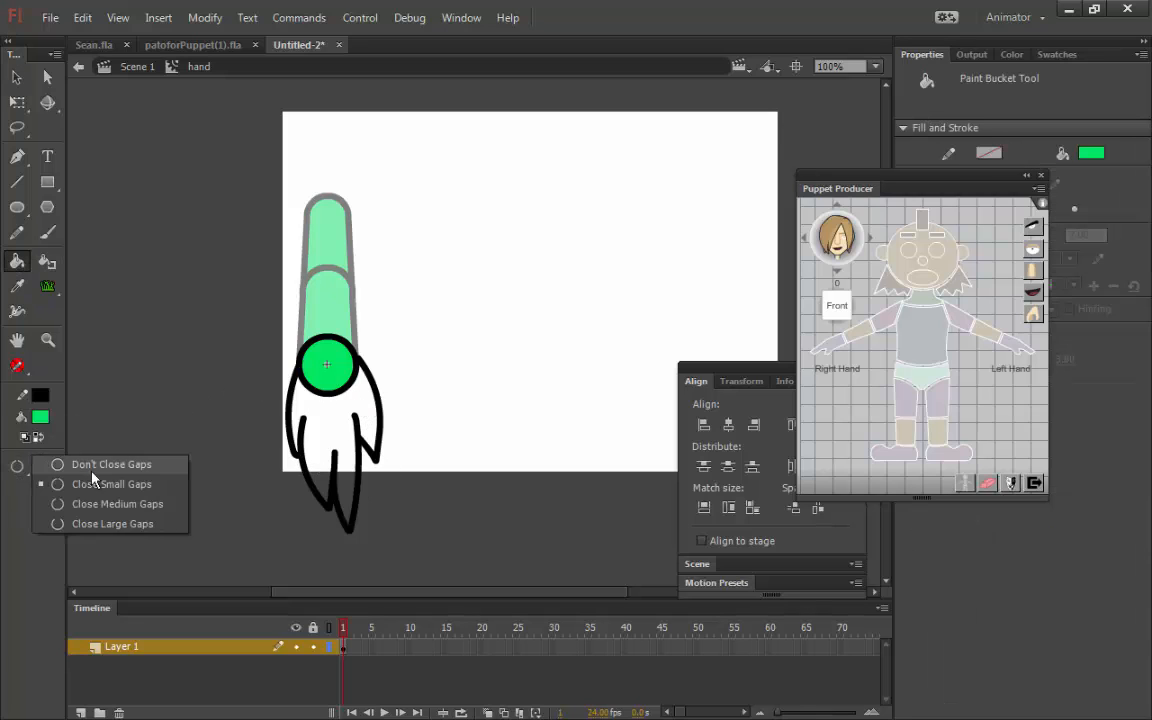
left_click(80, 522)
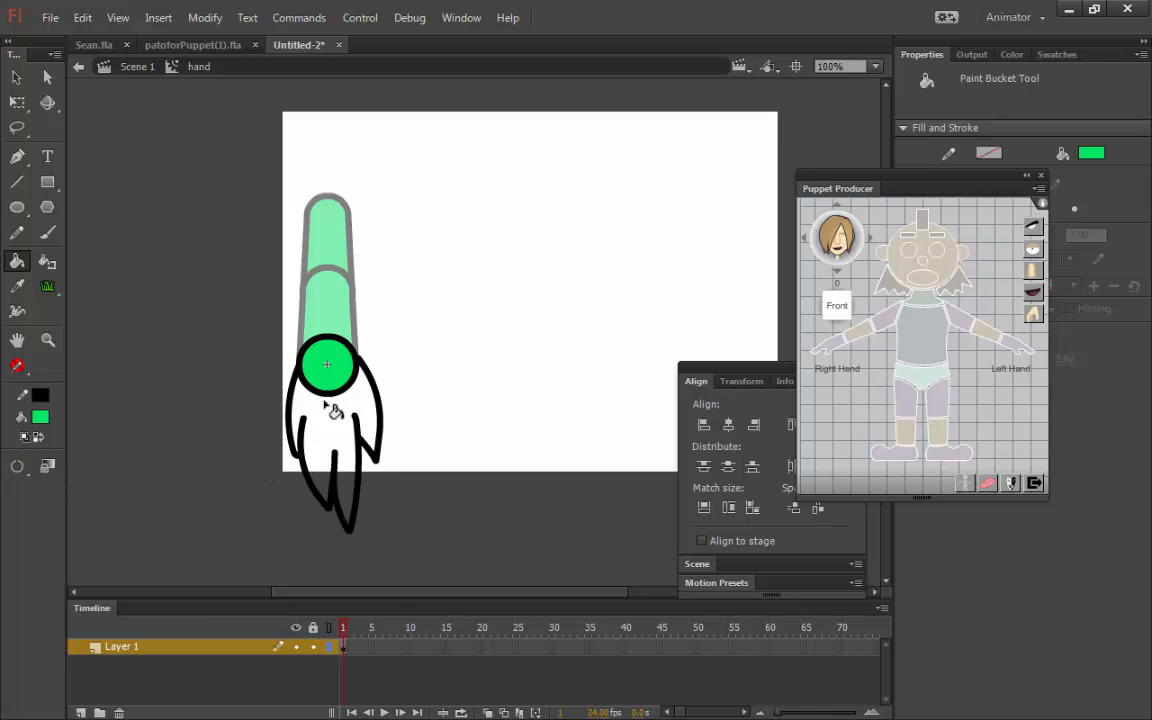
left_click(323, 645)
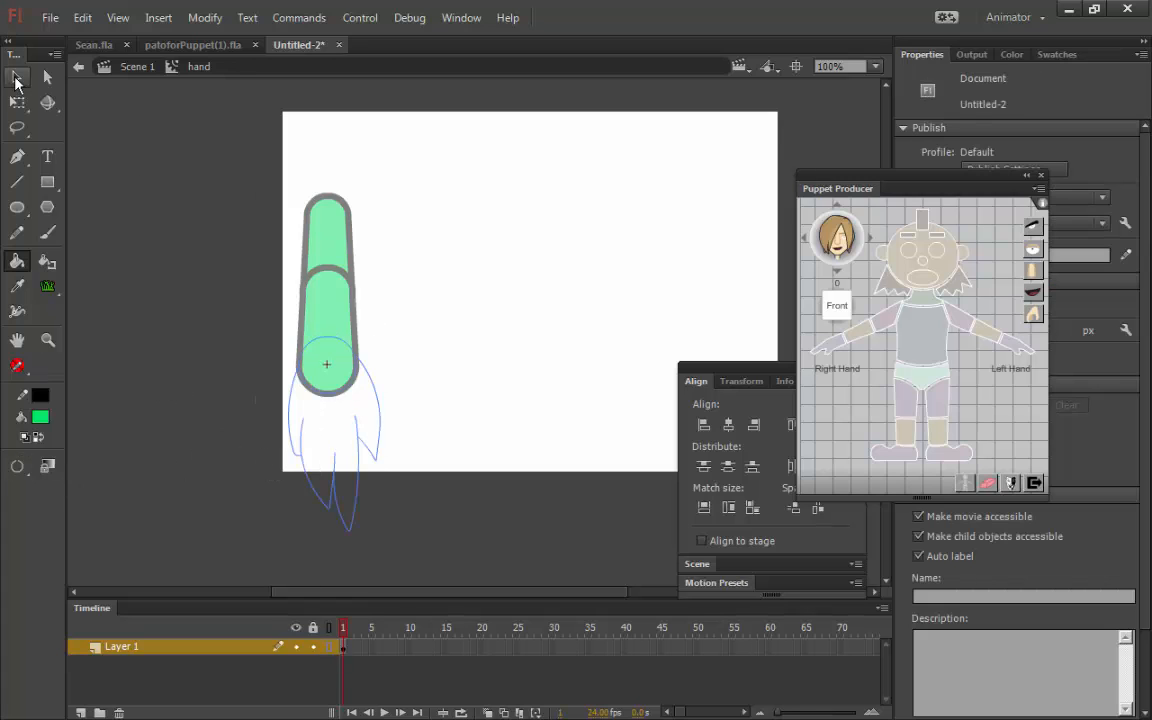
left_click(16, 77)
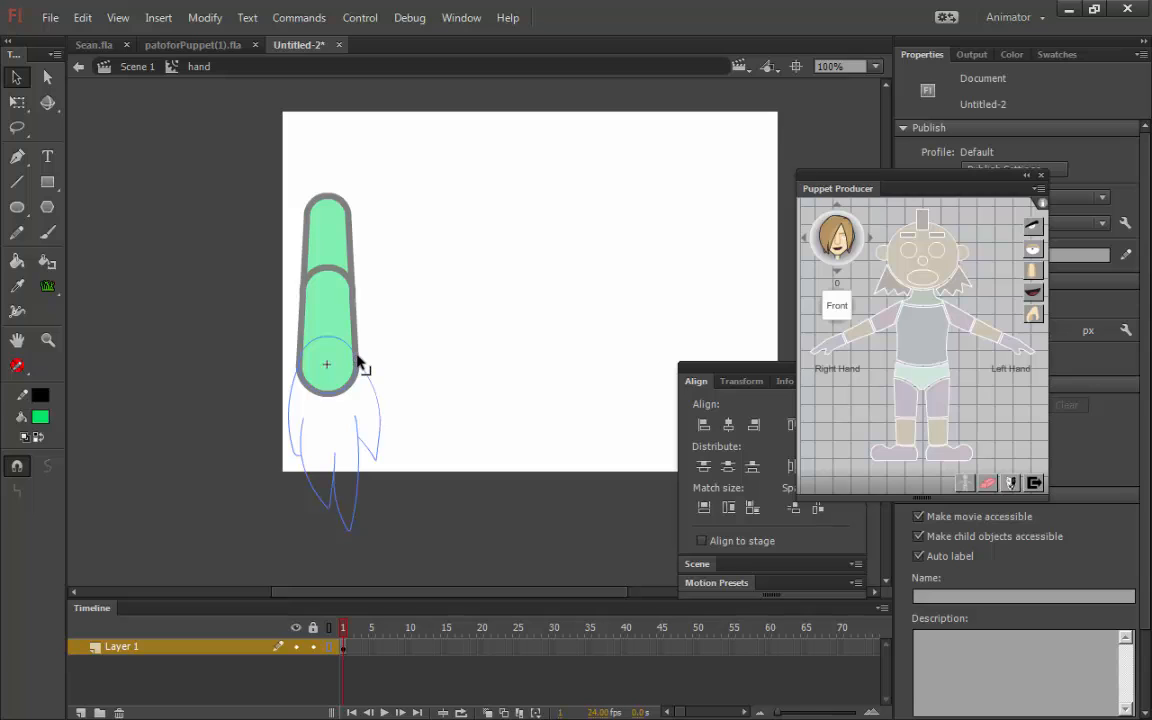
left_click(16, 259)
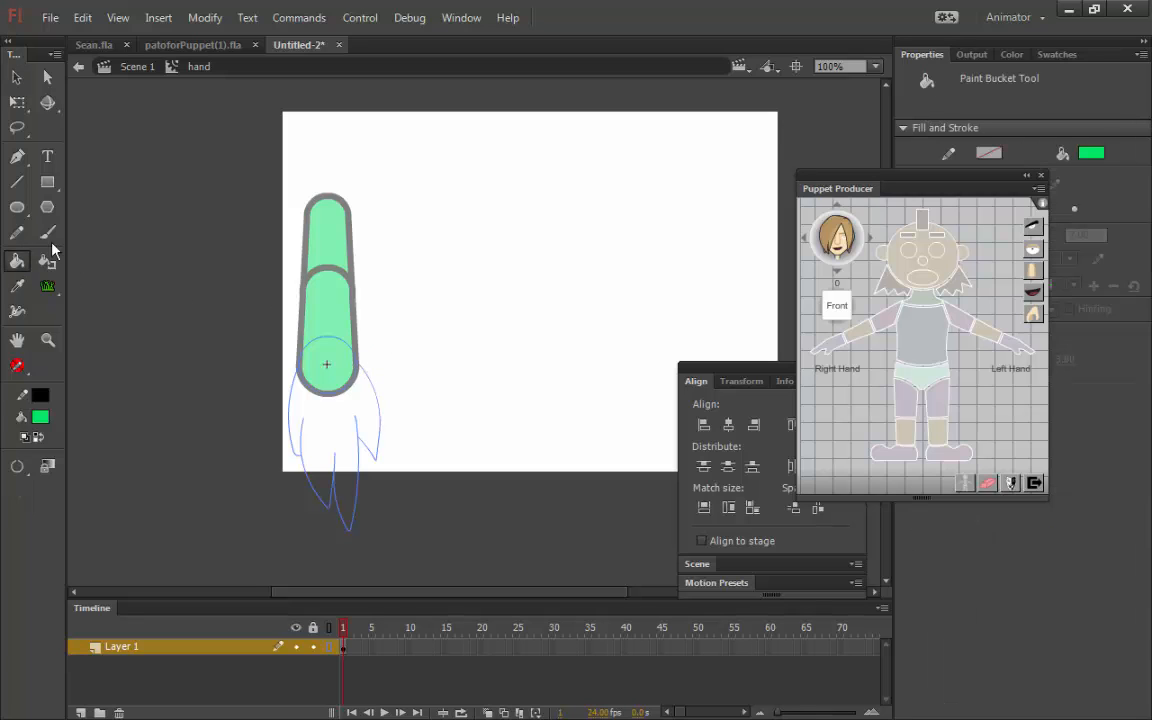
left_click(28, 470)
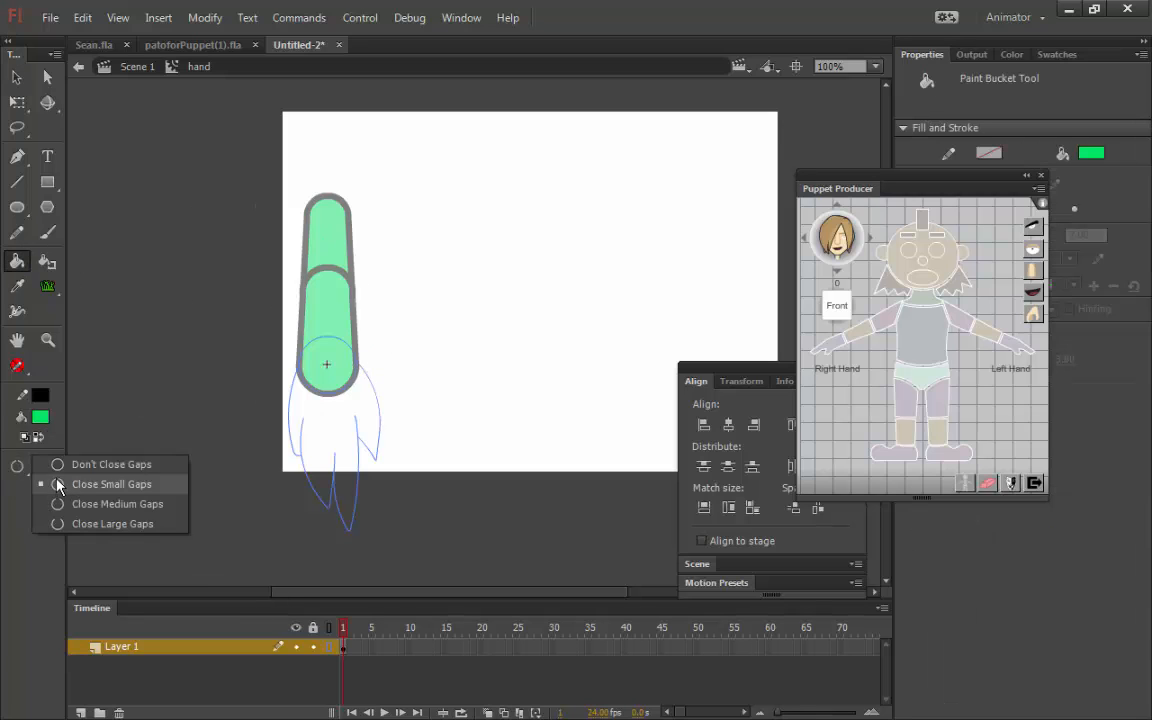
left_click(60, 482)
left_click(330, 648)
left_click(364, 418)
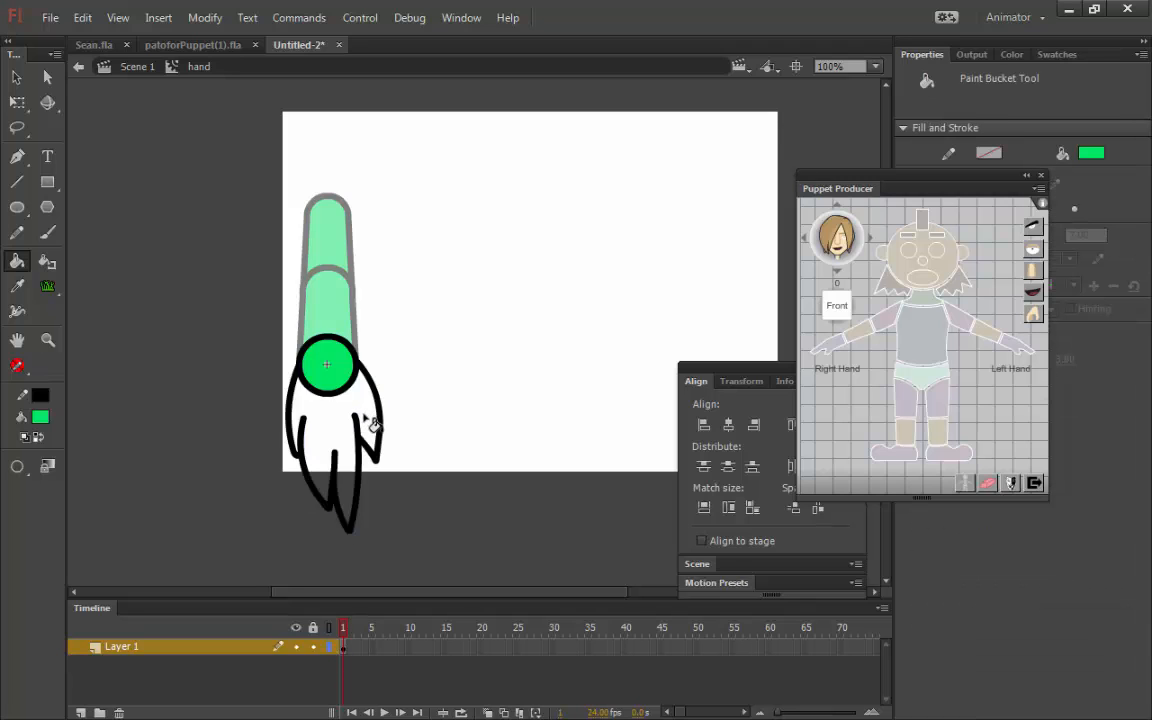
- Close the gap in the stroke beside the short outer finger and fill the whole hand with green
left_click(16, 77)
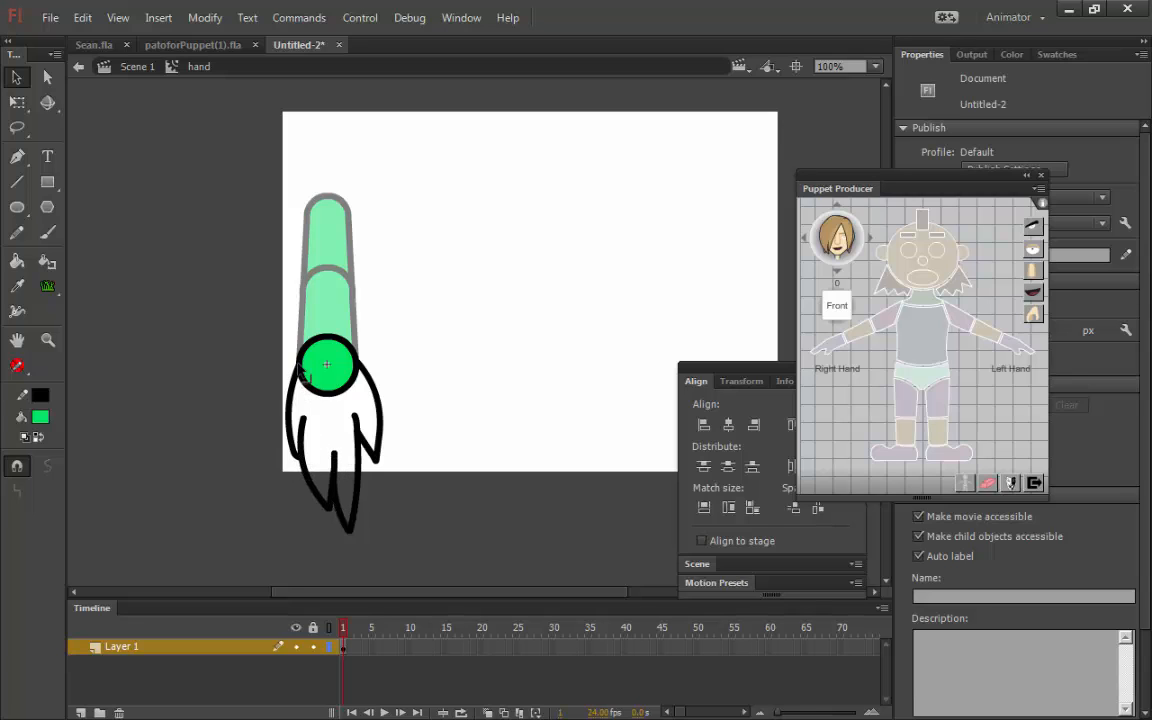
left_click(16, 260)
left_click(369, 412)
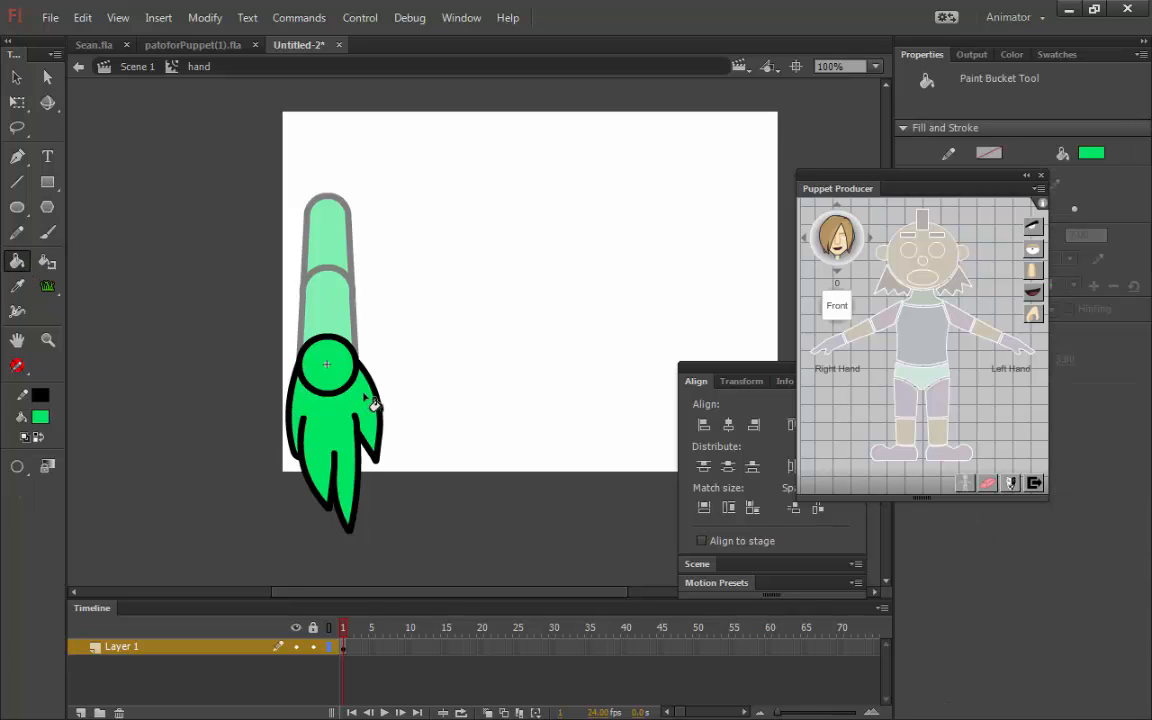
- Delete the lower arc of the circle's stroke inside the hand and return to Scene 1
left_click(17, 78)
left_click(339, 391)
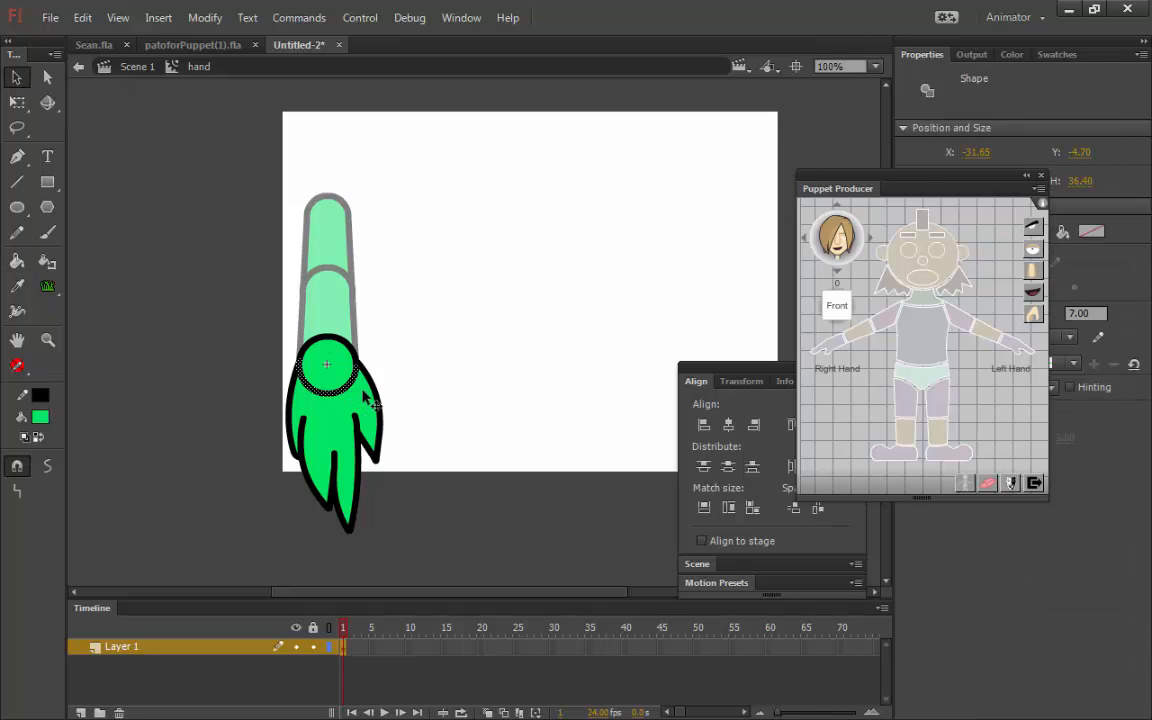
key("Delete")
left_click(335, 345)
left_click(388, 388)
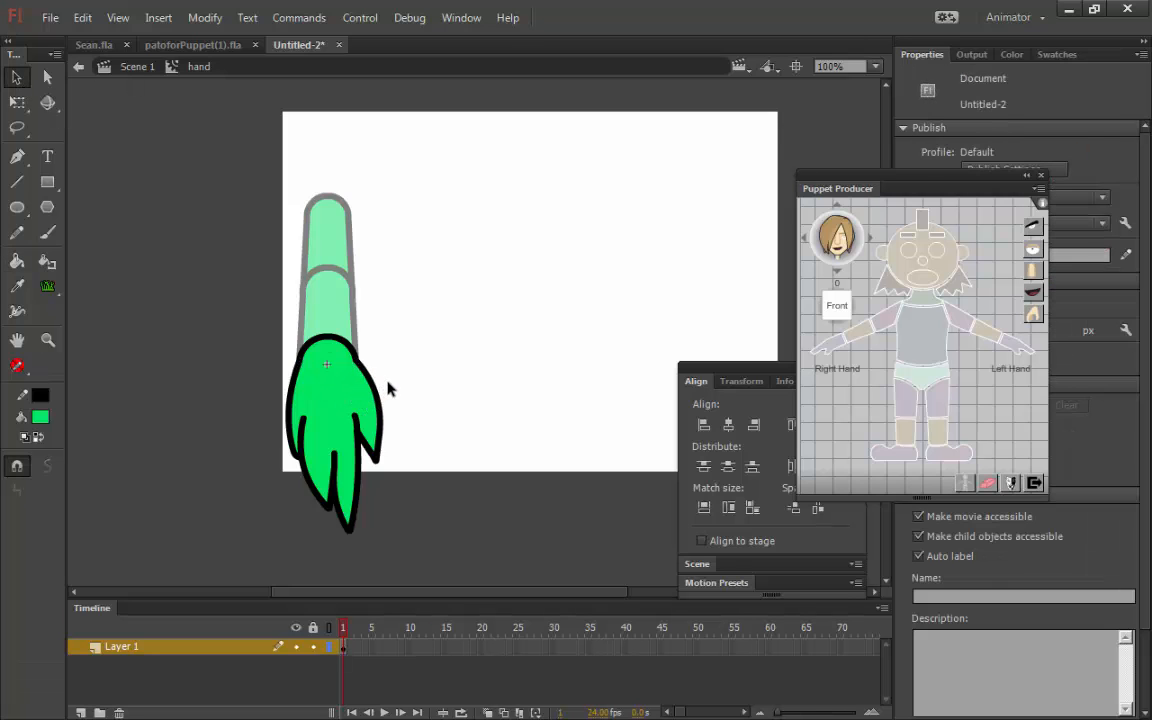
double_click(418, 377)
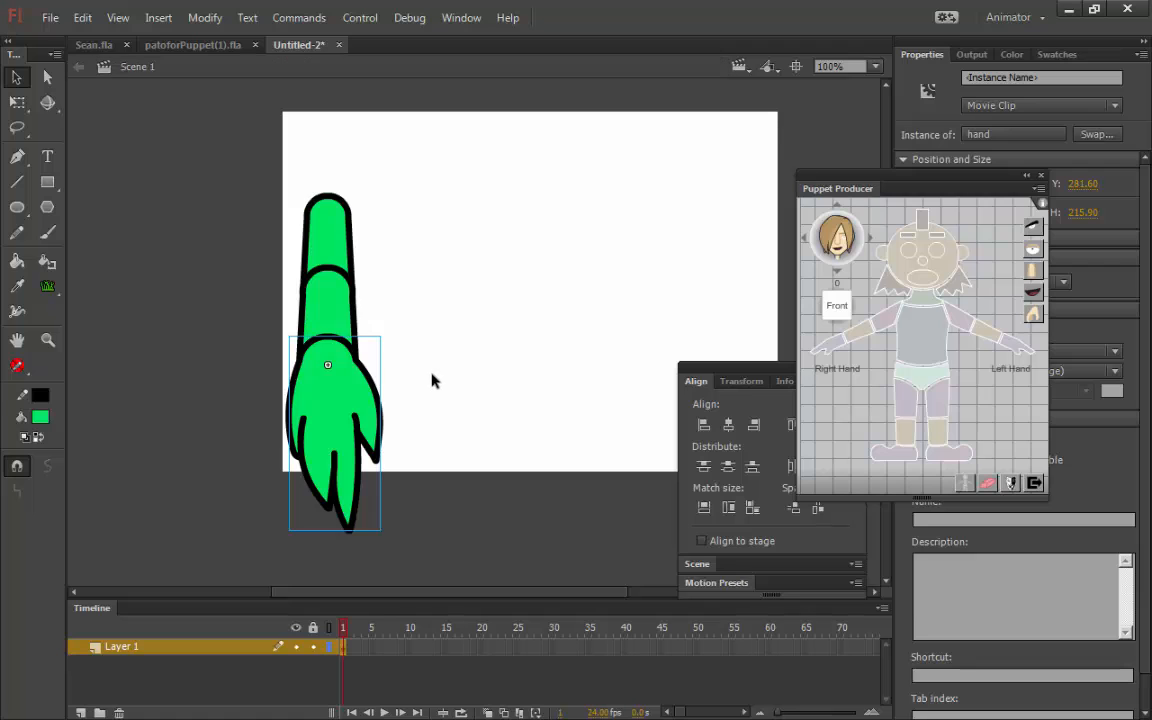
- Reopen the hand symbol, delete the upper arc of the circle's stroke at the wrist, and return to Scene 1
double_click(330, 332)
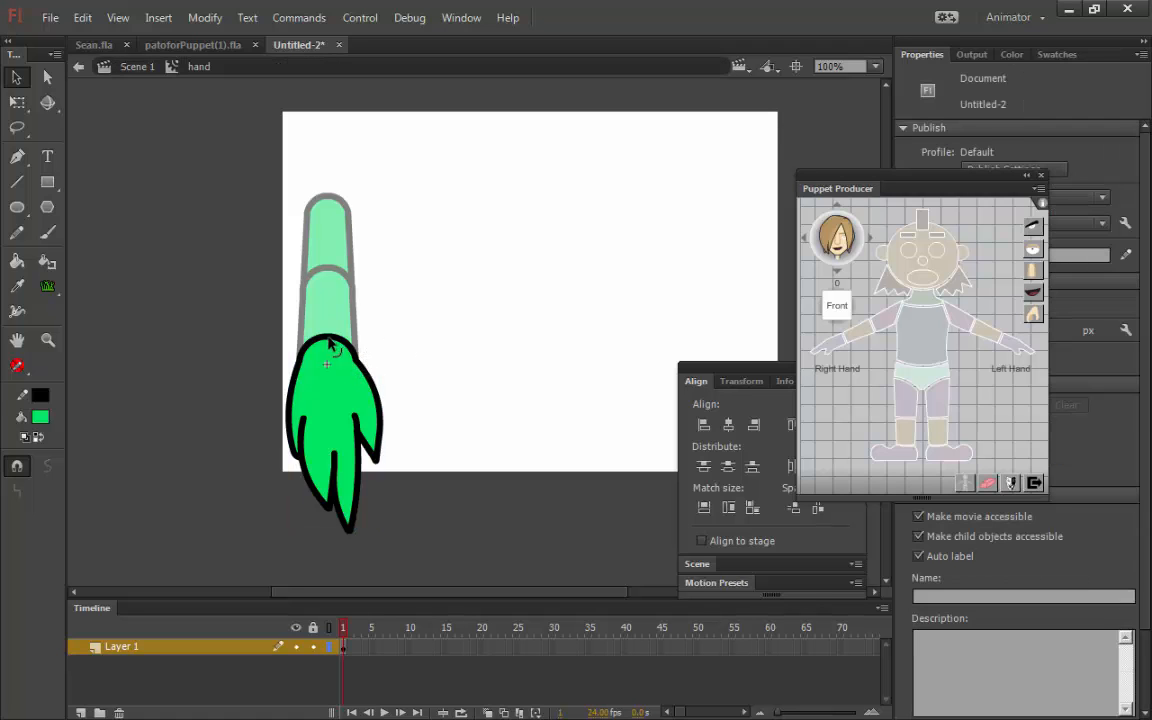
left_click(372, 382)
left_click(383, 370)
double_click(398, 306)
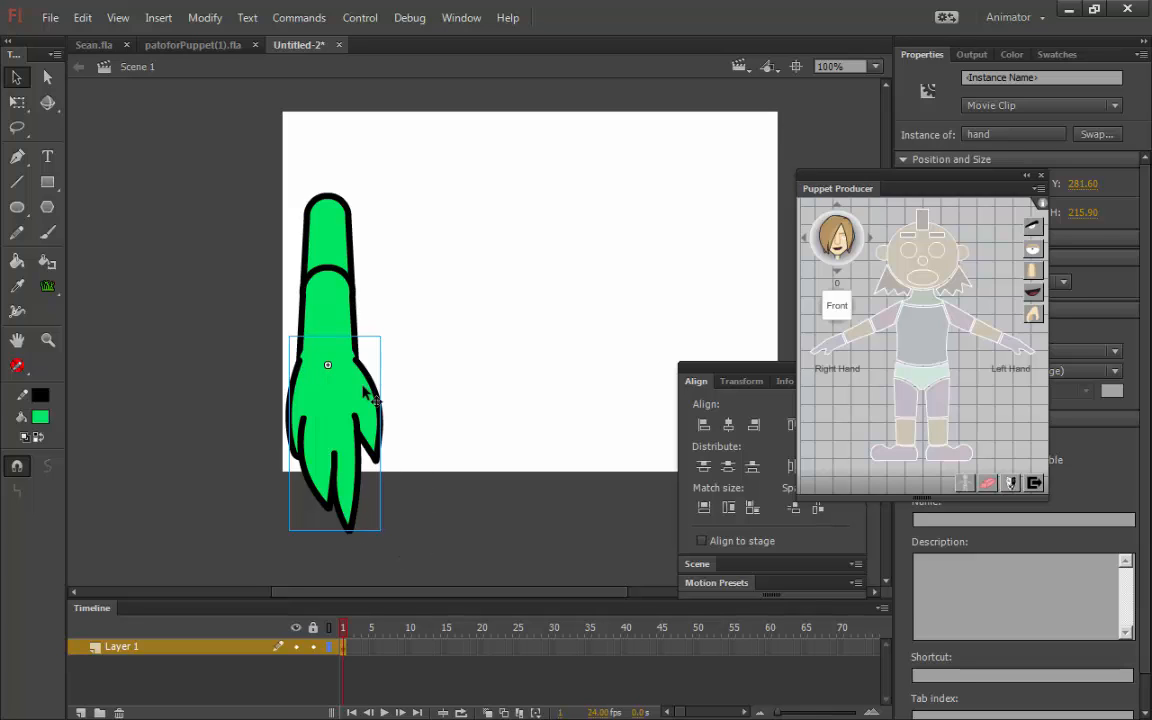
- Trim off the rounded fill above the wrist's registration point in the hand symbol using outline view, and return to Scene 1
double_click(322, 348)
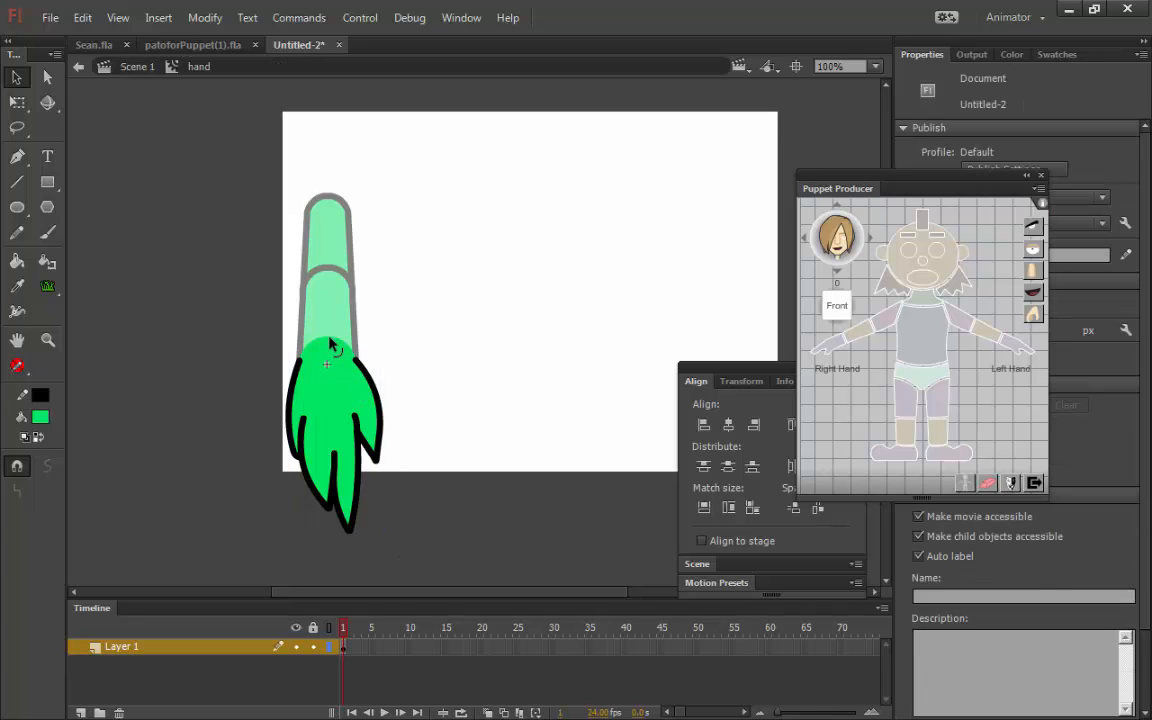
left_click(331, 648)
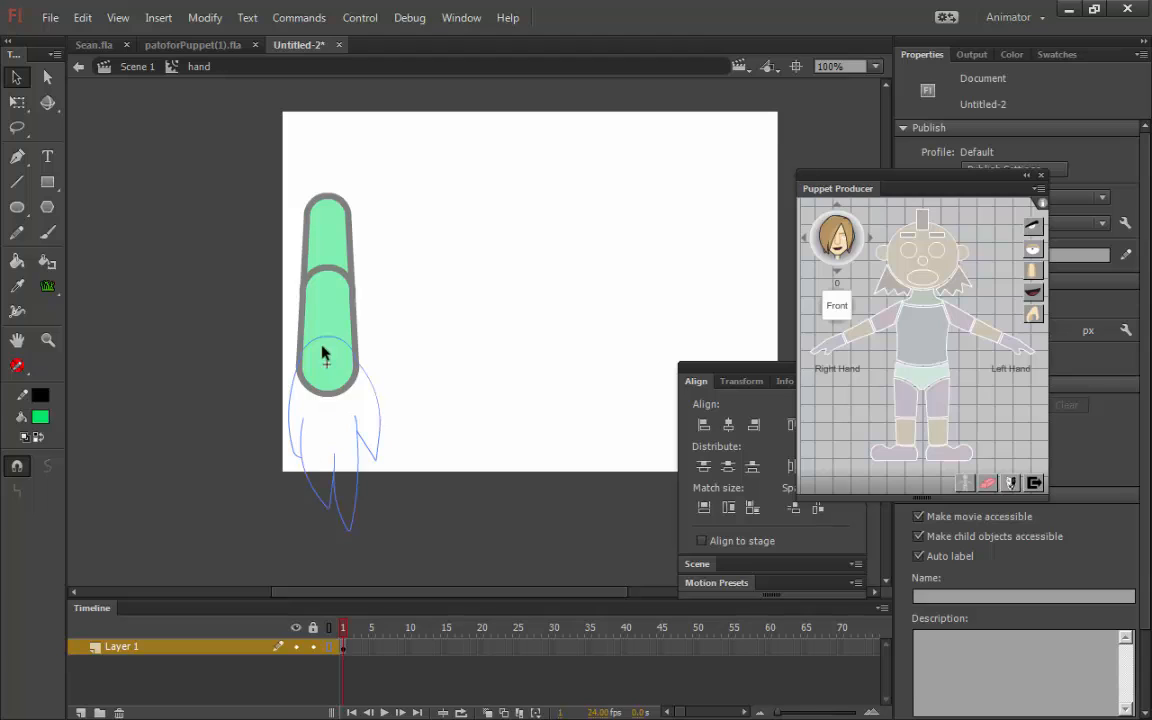
left_click_drag(255, 290, 416, 366)
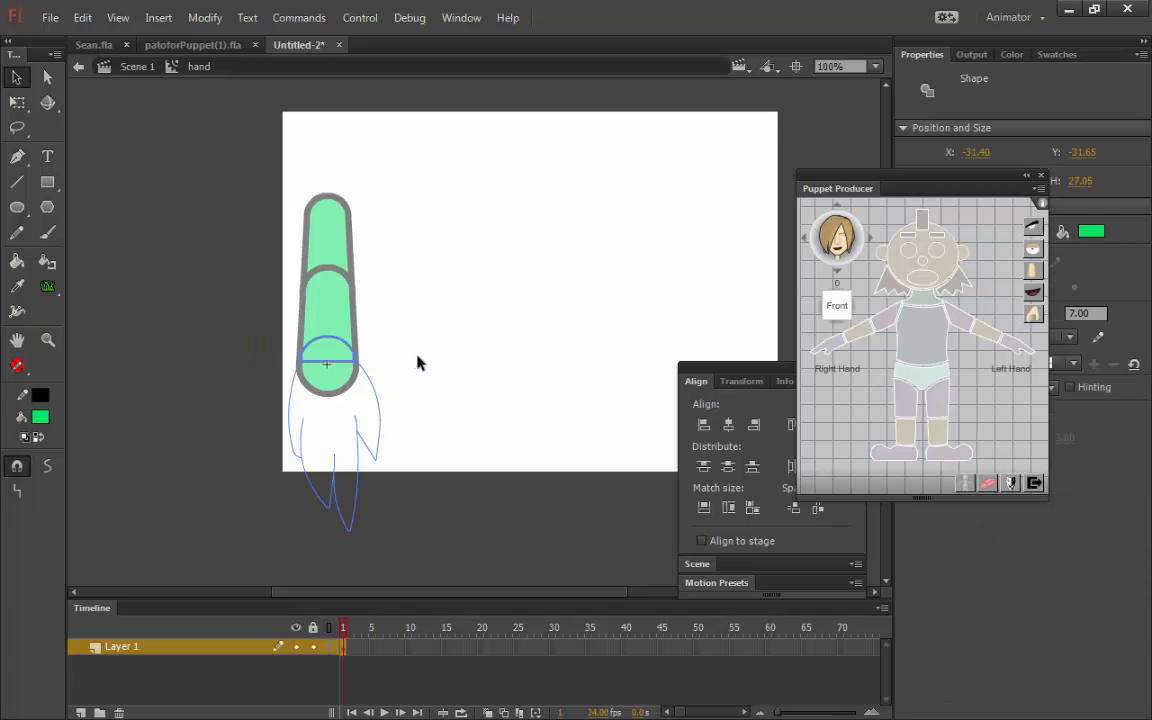
key("ctrl+equal")
key("ctrl+equal")
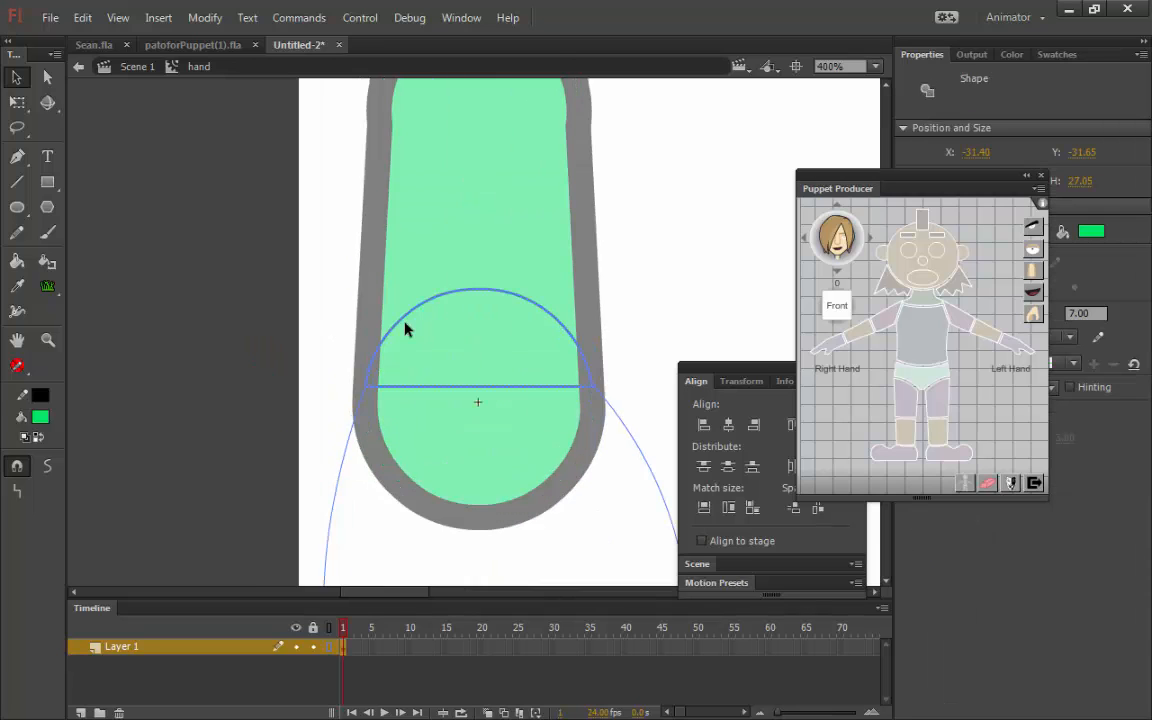
left_click_drag(291, 254, 667, 400)
left_click(613, 353)
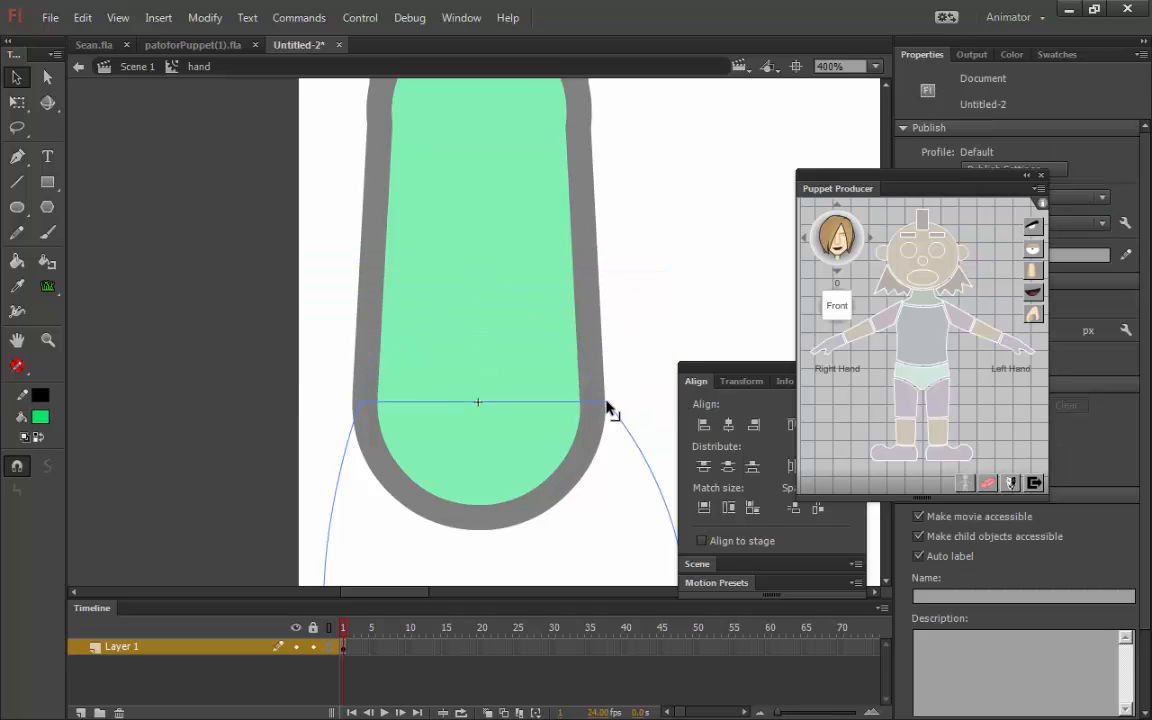
double_click(634, 367)
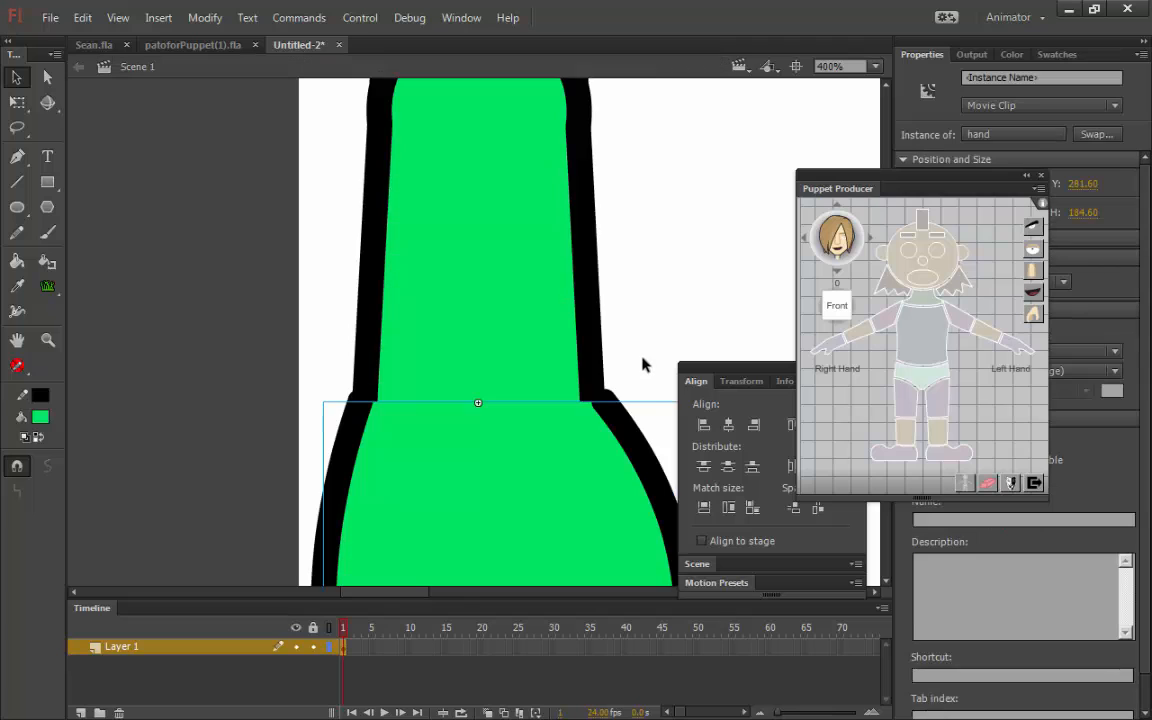
- Rotate the hand about its wrist pivot to both sides to test the joint with the lower arm
key("ctrl+minus")
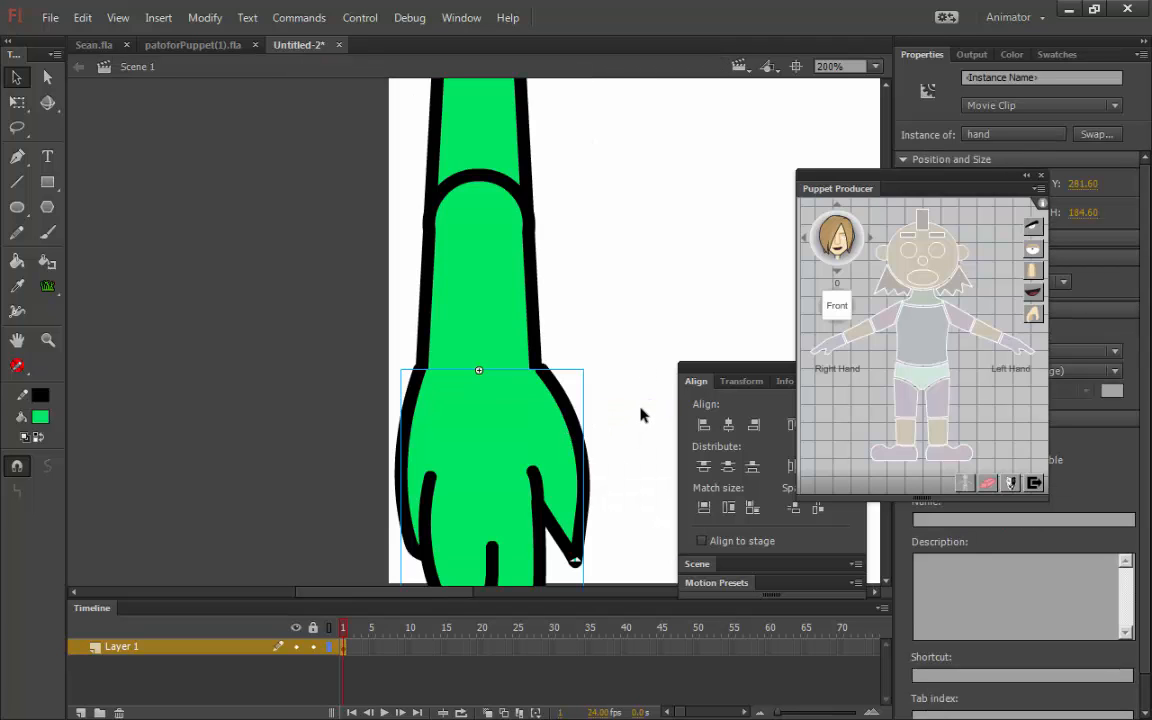
left_click(606, 407)
left_click(589, 450)
key("ctrl+minus")
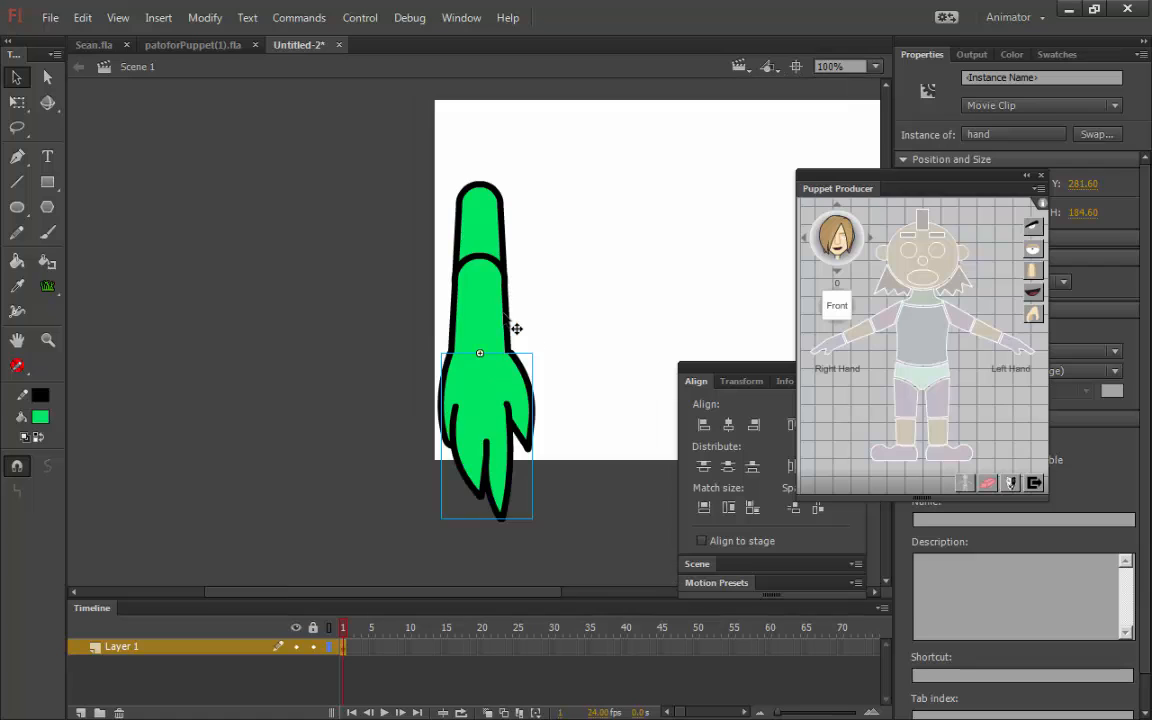
left_click(17, 102)
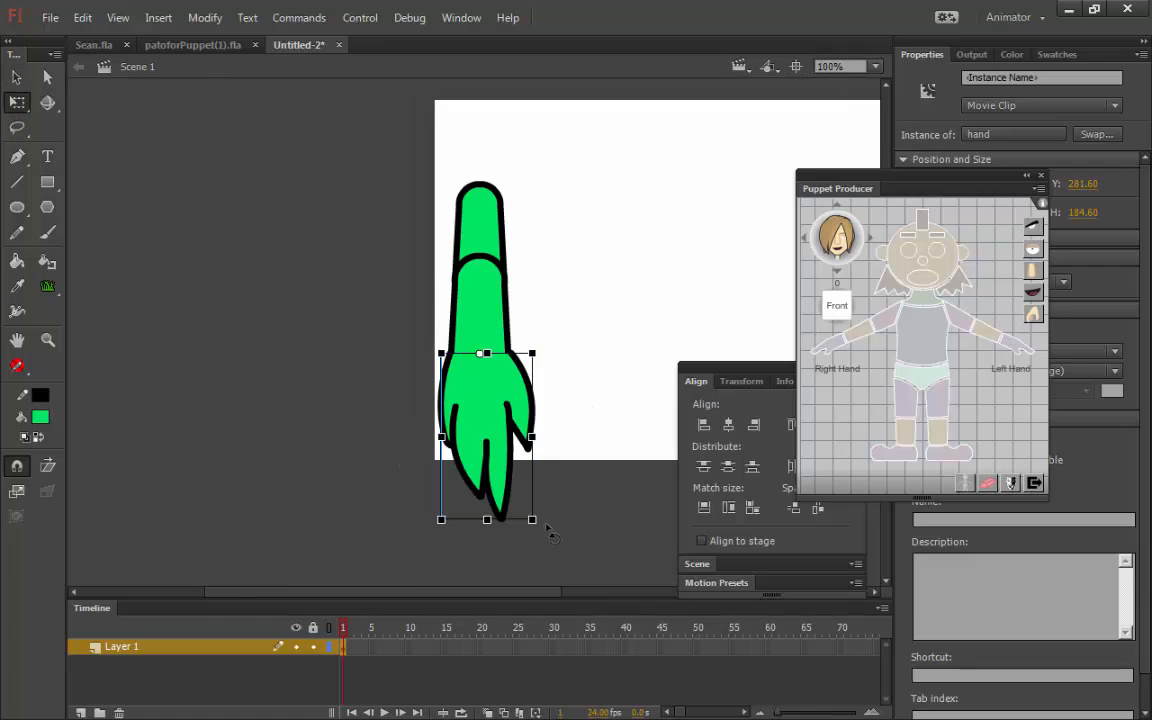
left_click_drag(548, 533, 655, 372)
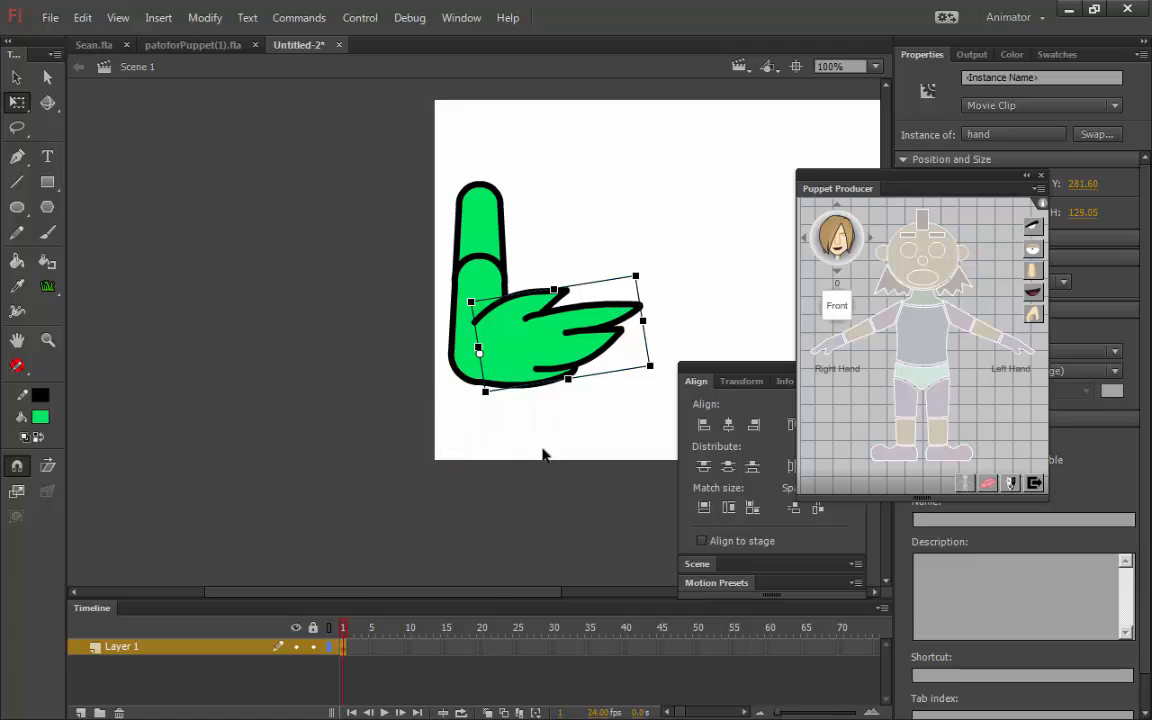
left_click(543, 455)
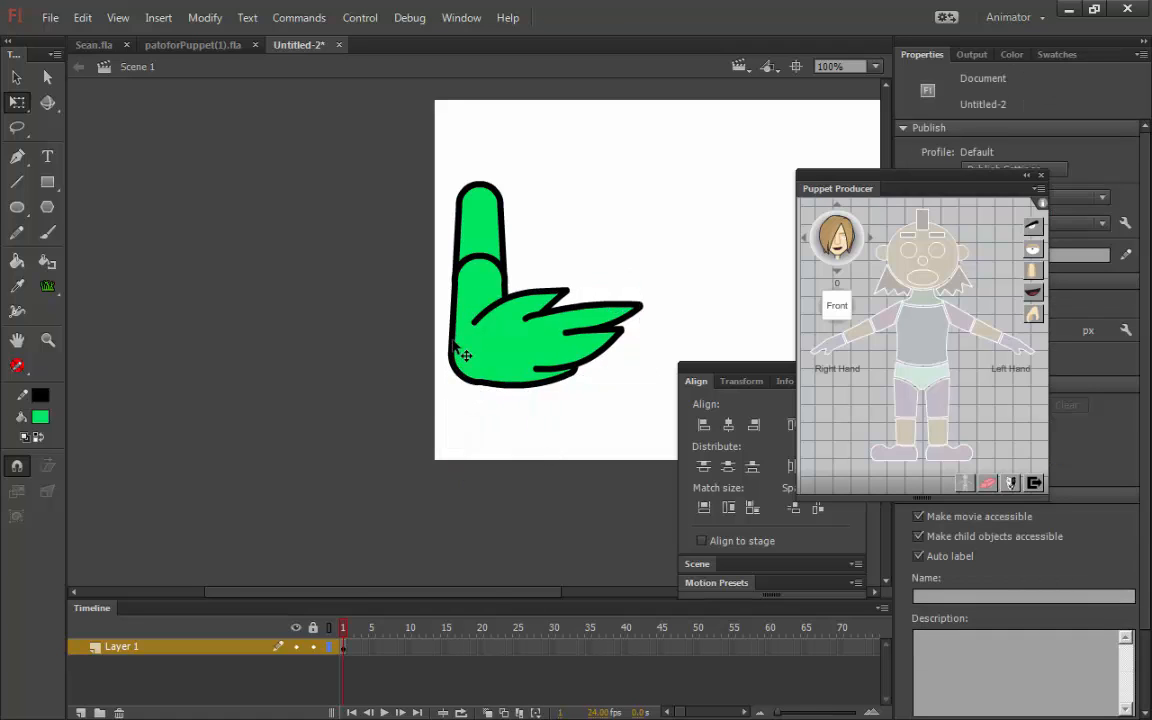
left_click(635, 327)
left_click_drag(650, 276, 432, 362)
left_click(580, 492)
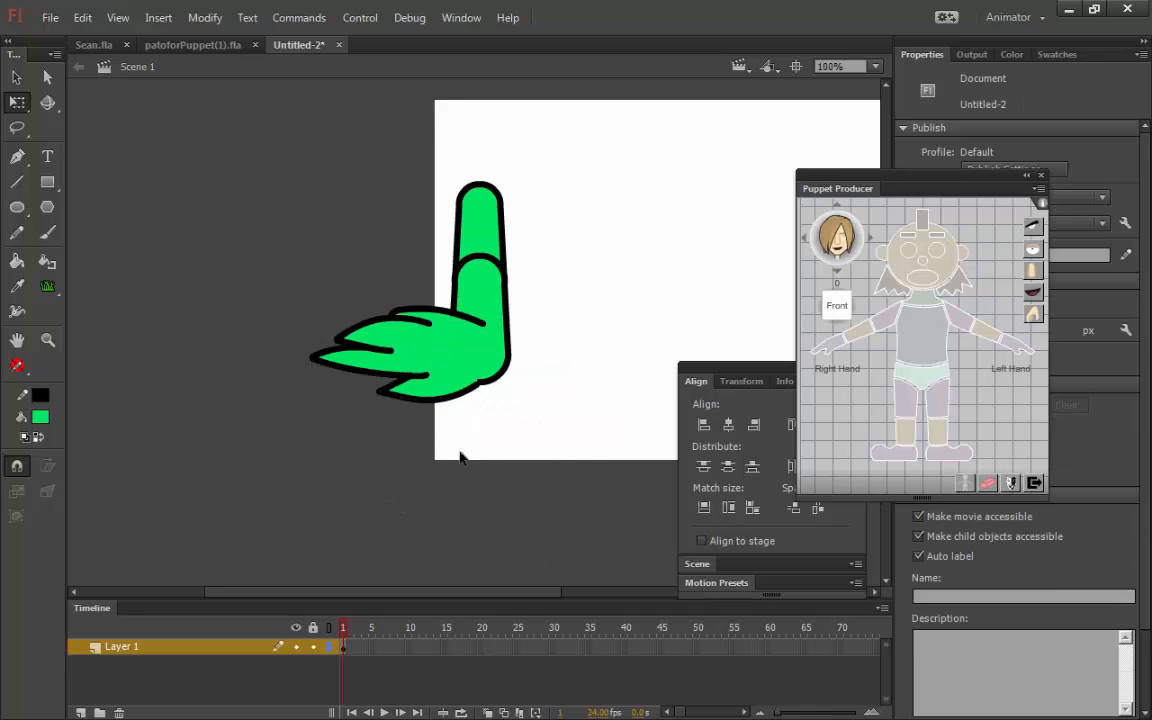
left_click(458, 400)
left_click_drag(510, 420, 588, 358)
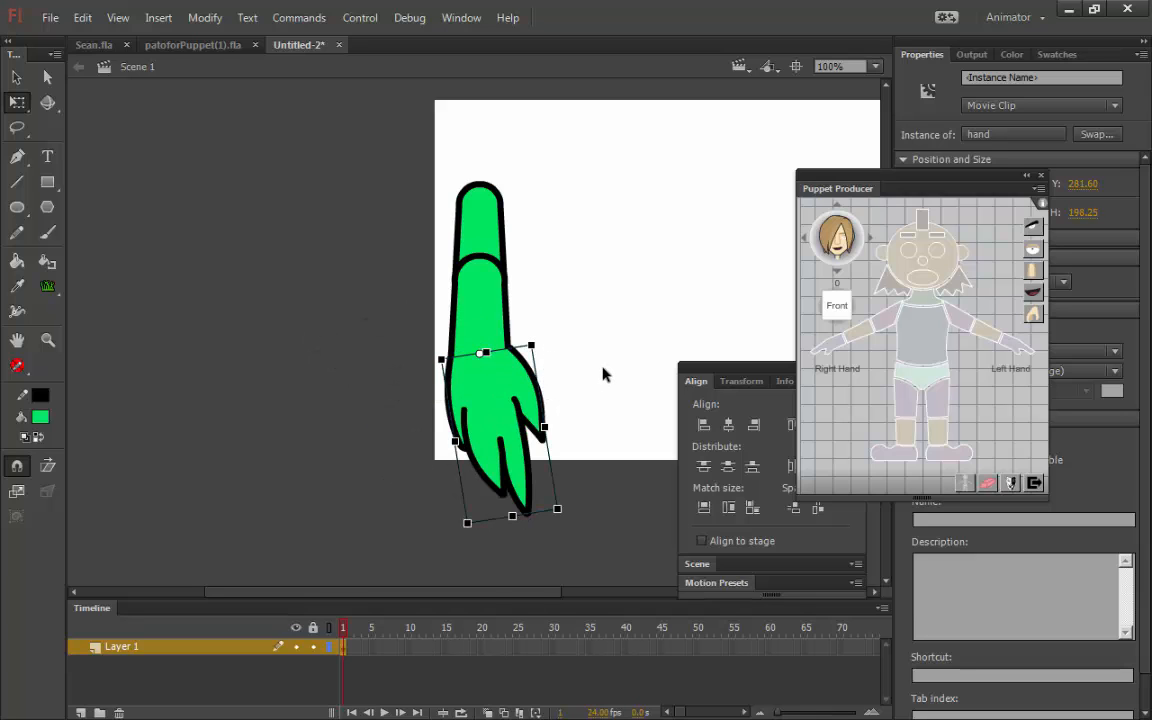
- Undo the hand's test rotations
key("ctrl+shift+9")
left_click(617, 360)
key("ctrl+a")
key("ctrl+shift+9")
key("ctrl+shift+9")
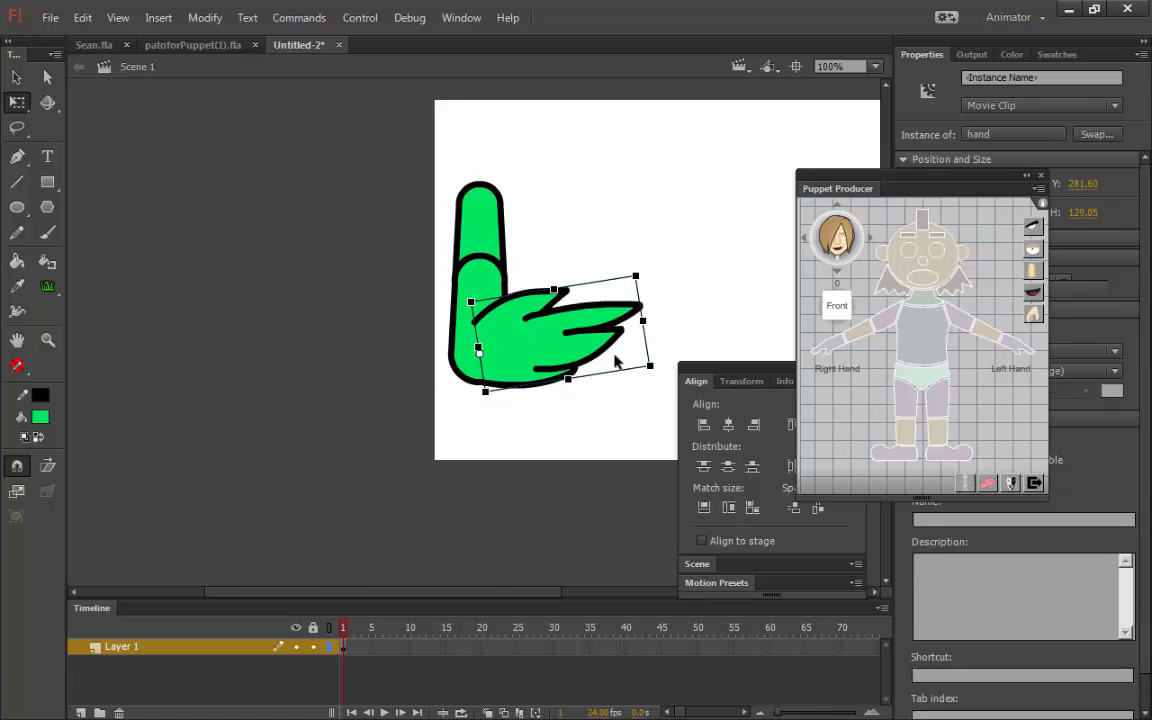
left_click(617, 358)
key("ctrl+a")
key("ctrl+shift+9")
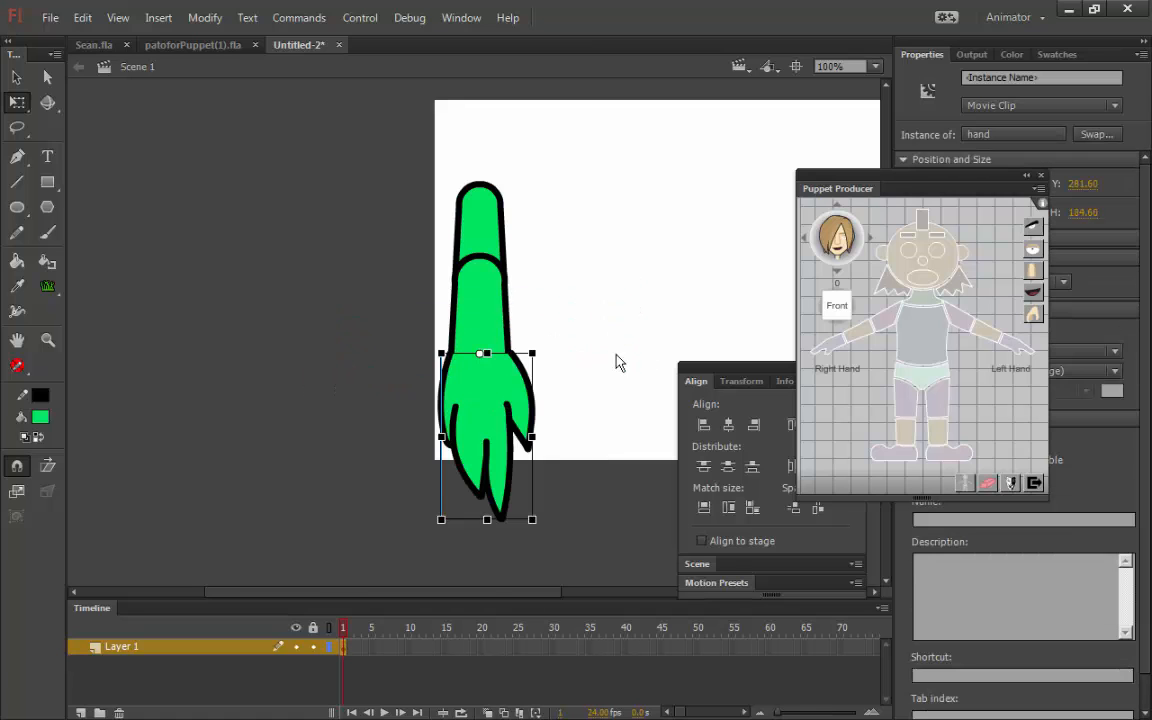
- Open the lower arm symbol for editing and delete the rounded upper arc of its stroke on Layer 2
left_click(585, 303)
double_click(479, 280)
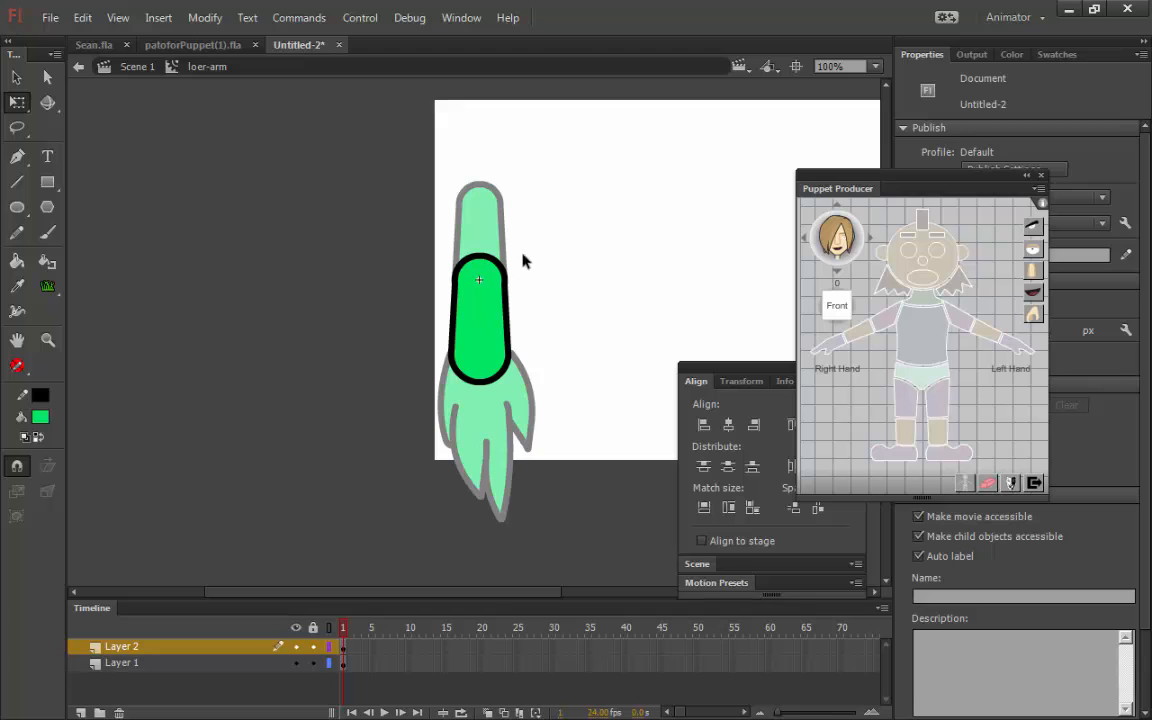
key("ctrl+=")
key("ctrl+=")
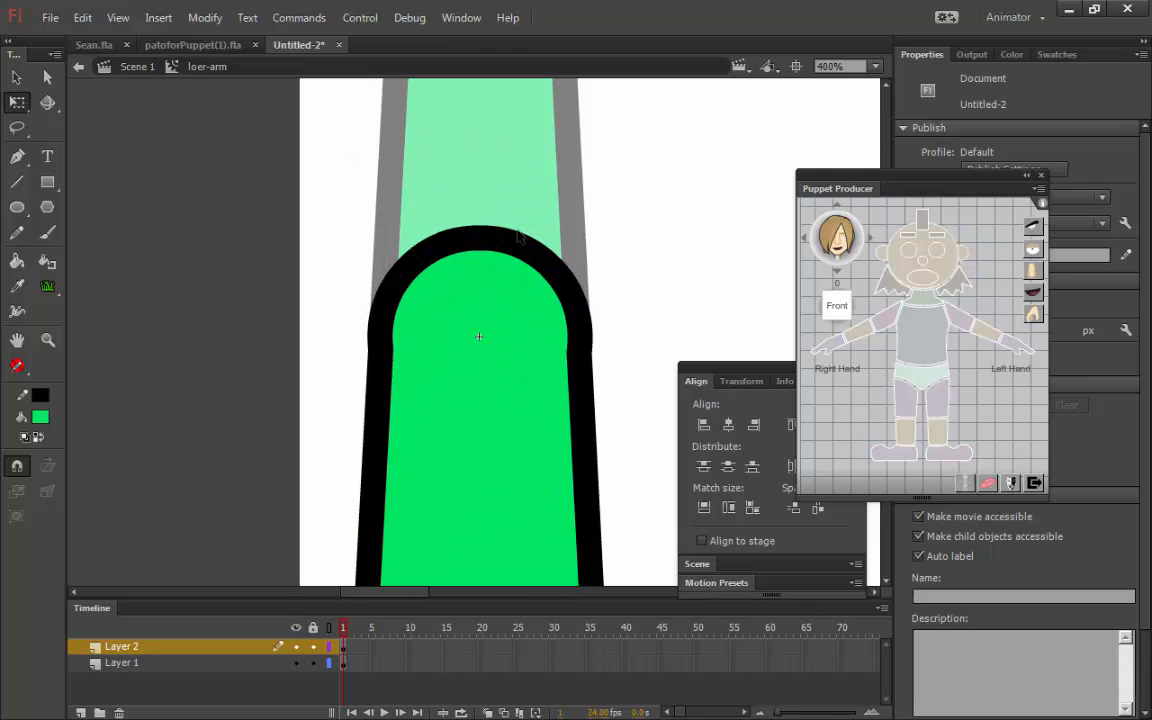
left_click(450, 244)
left_click(341, 206)
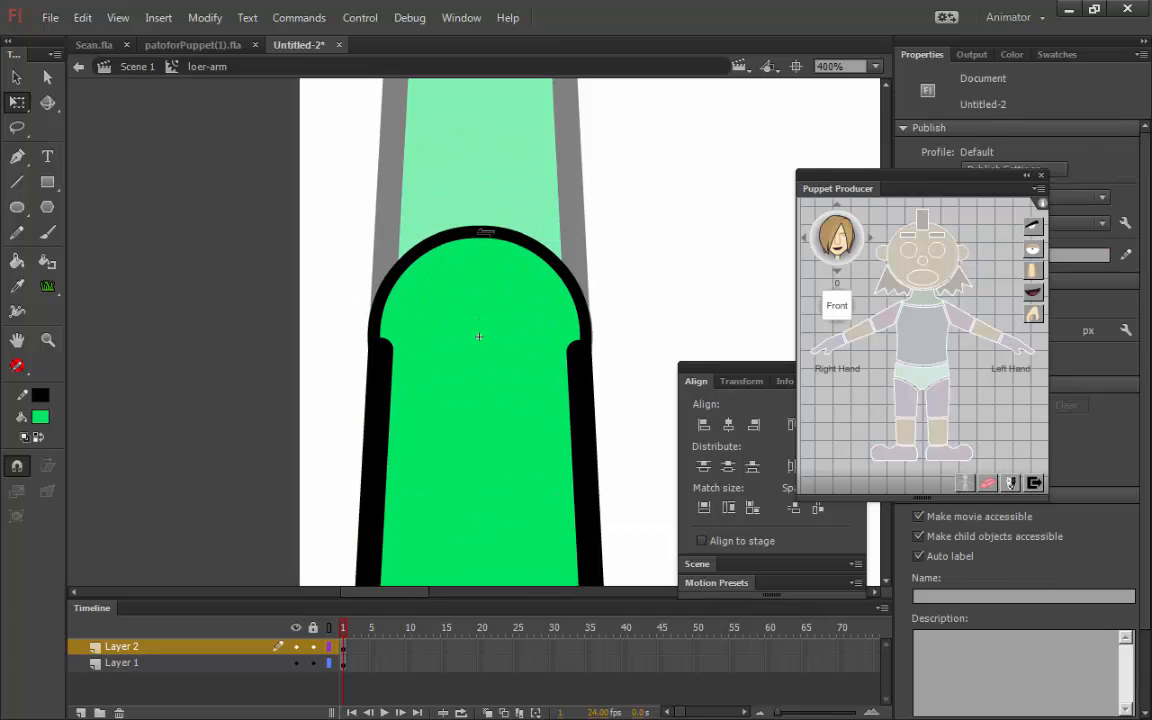
- Delete Layer 1 with its rounded outline arc from the lower arm symbol and return to Scene 1
left_click(505, 236)
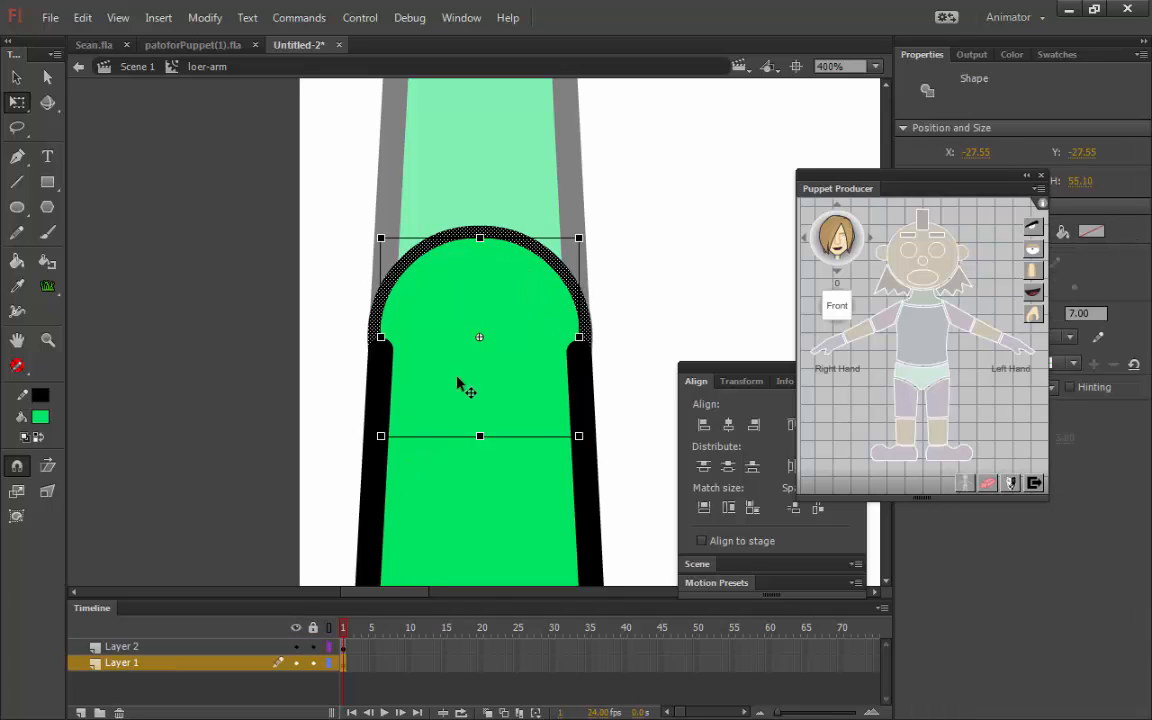
left_click(193, 663)
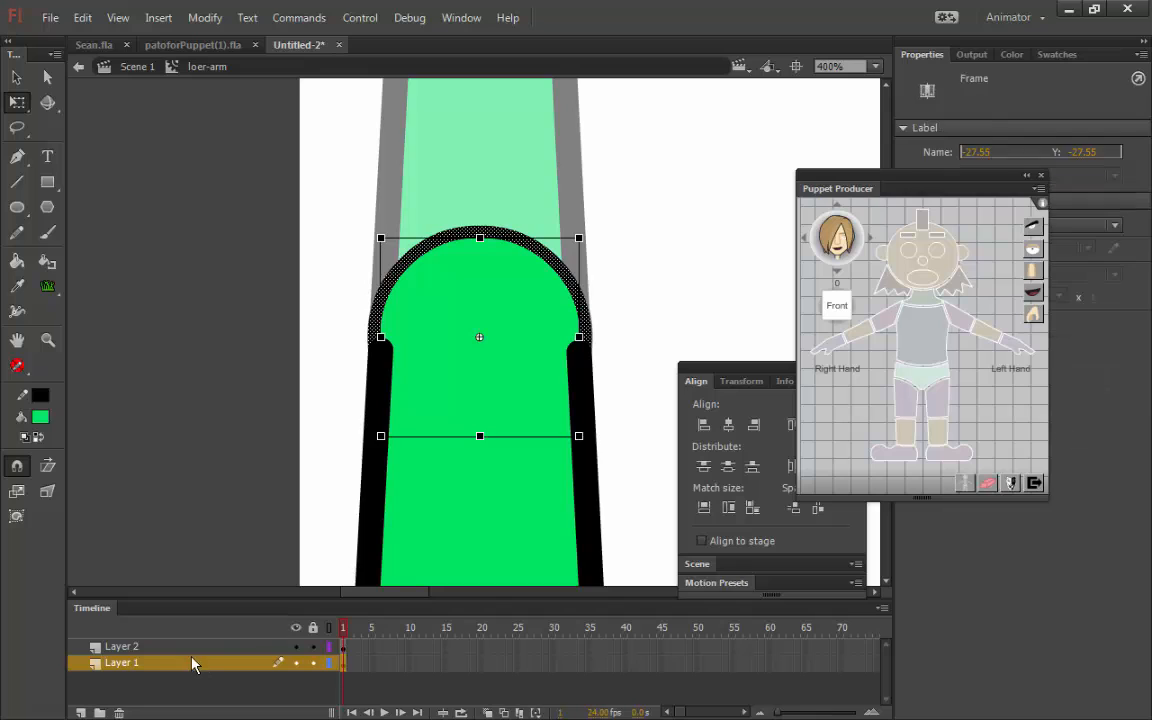
left_click(118, 713)
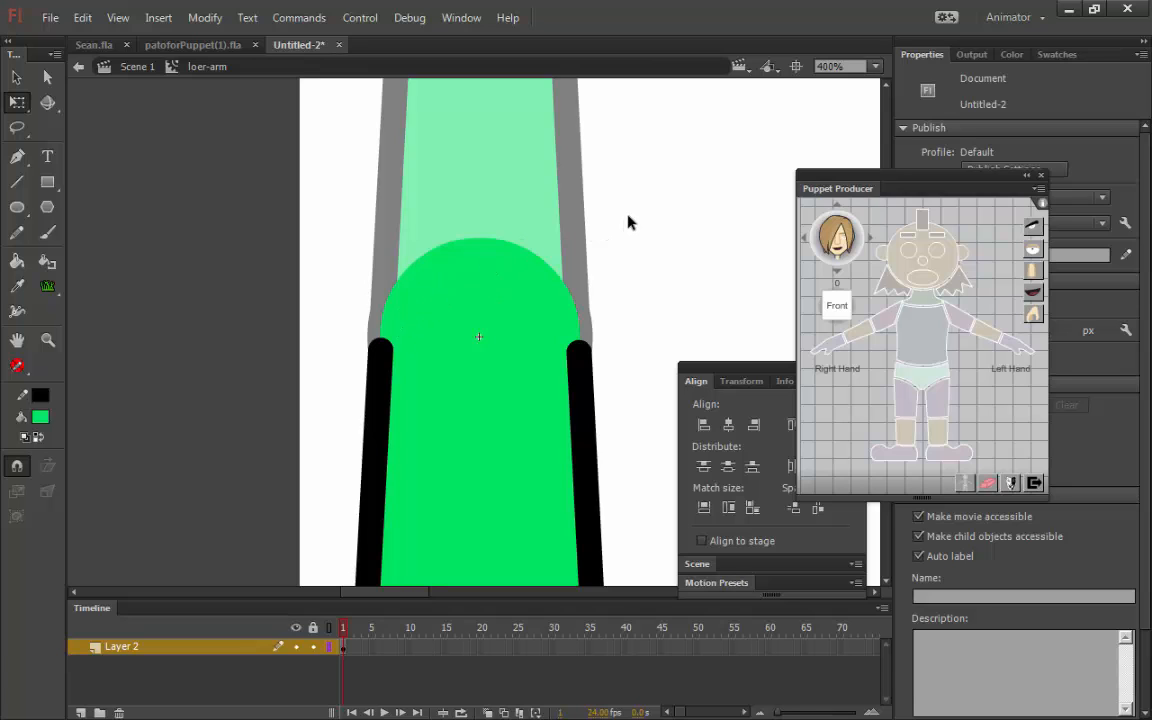
double_click(620, 246)
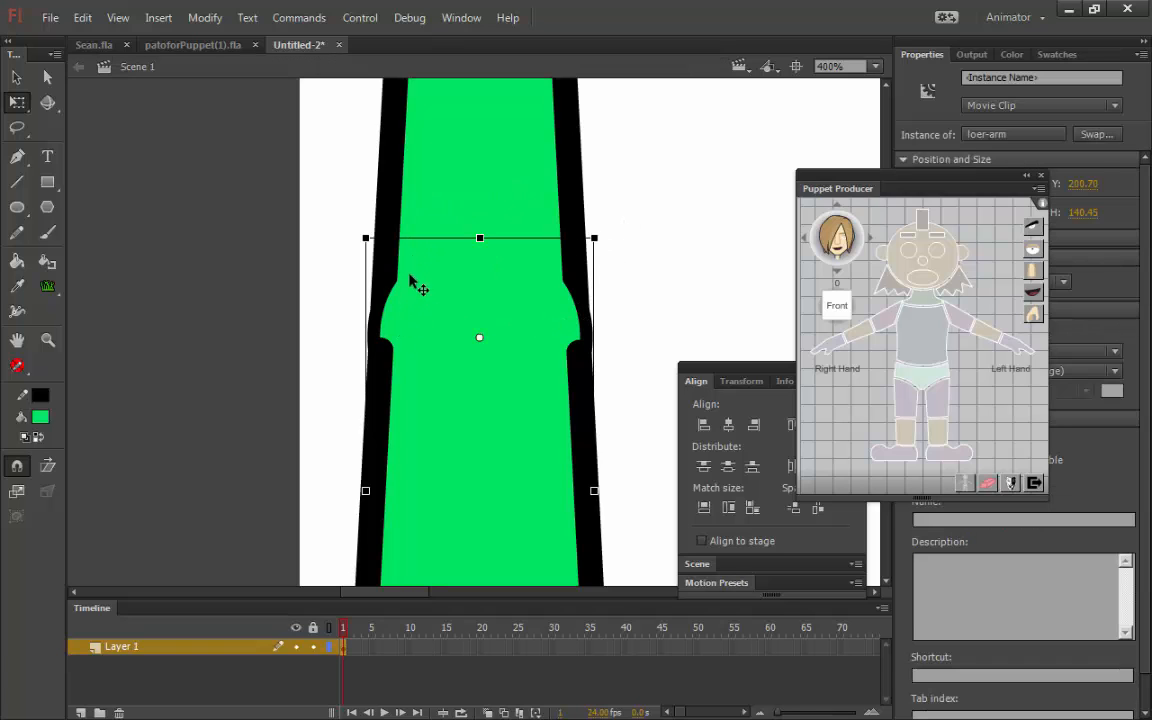
- Reopen the lower arm symbol, bend its rounded fill inward at both sides, and cut off the fill above the registration point
double_click(520, 280)
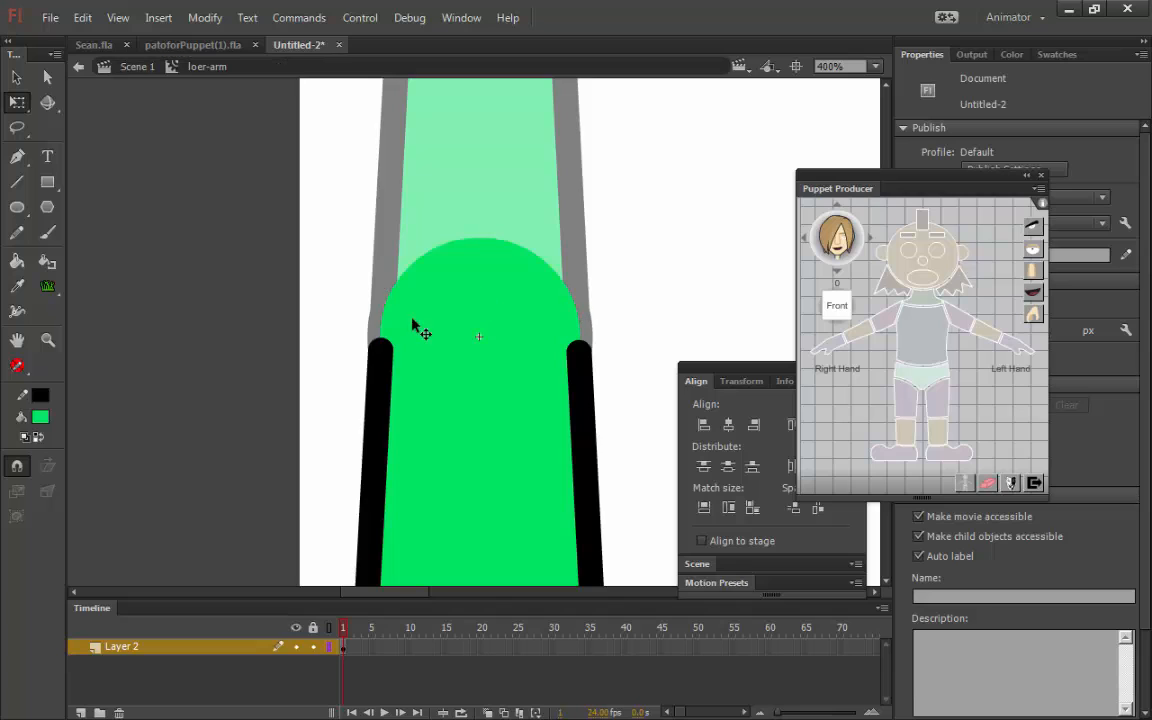
left_click_drag(405, 318, 404, 329)
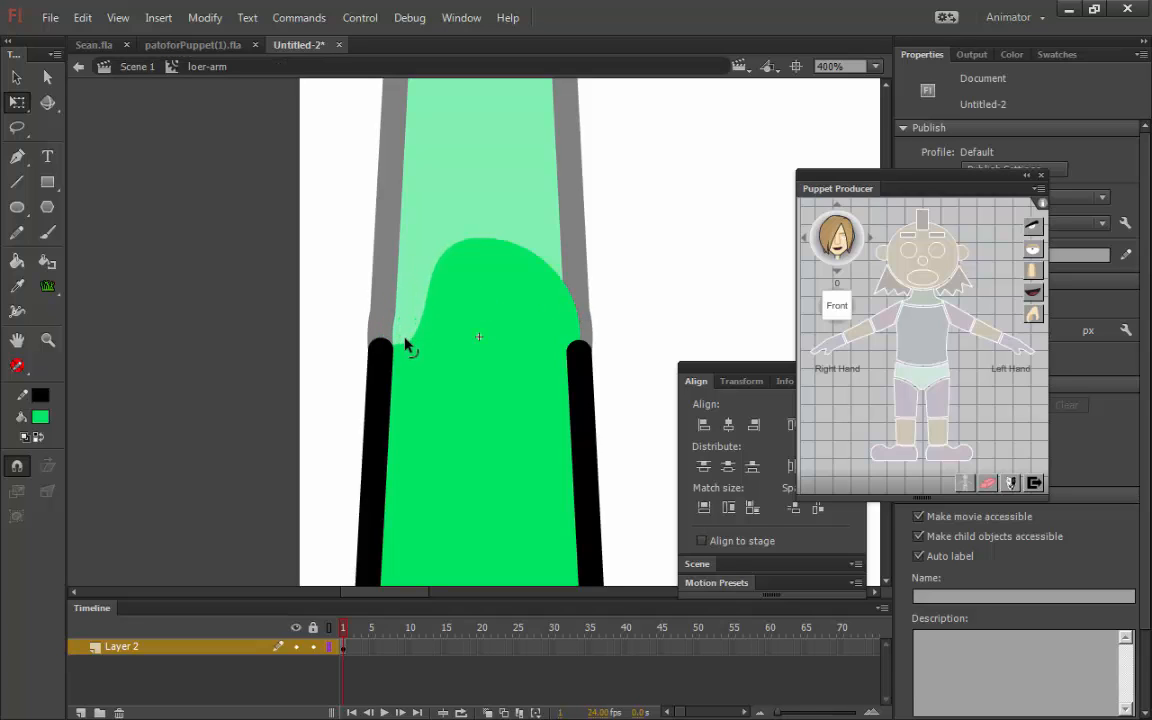
left_click_drag(565, 322, 550, 329)
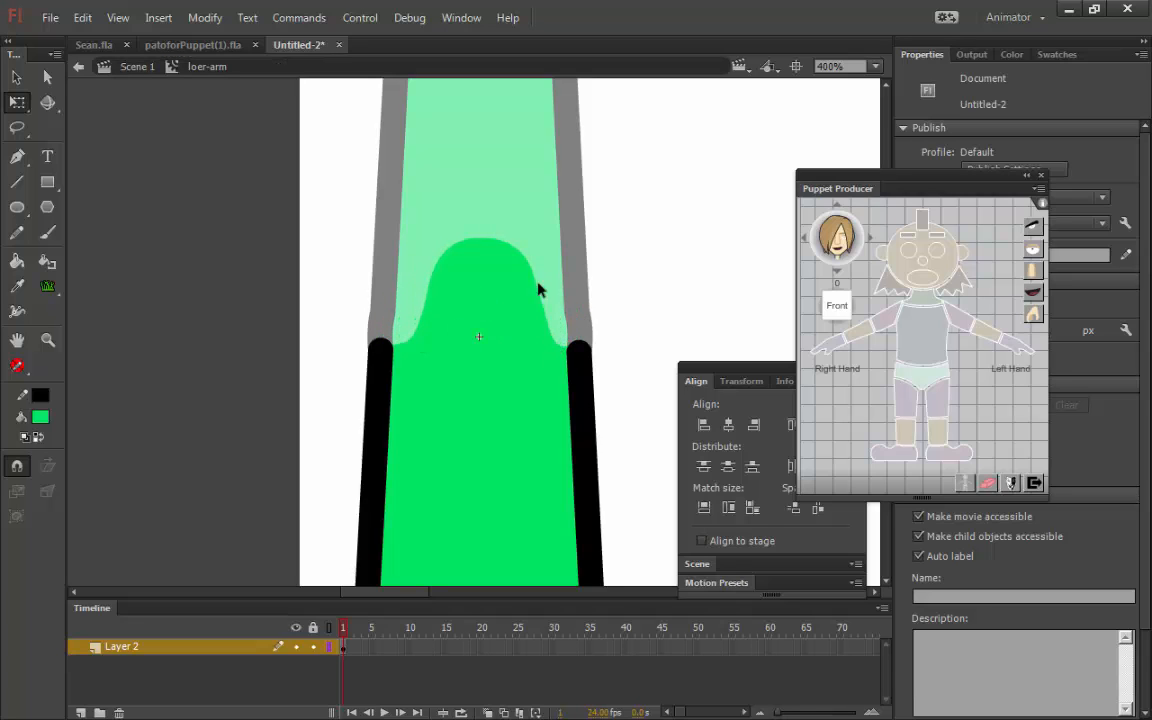
left_click_drag(351, 236, 597, 316)
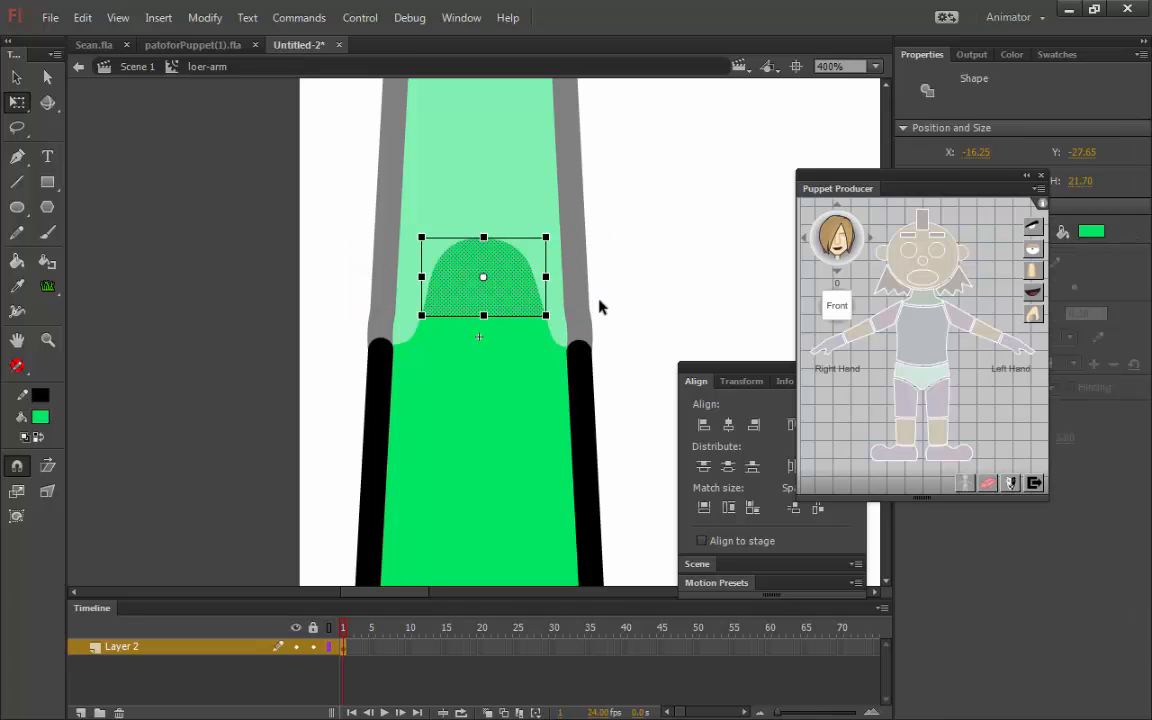
key("Delete")
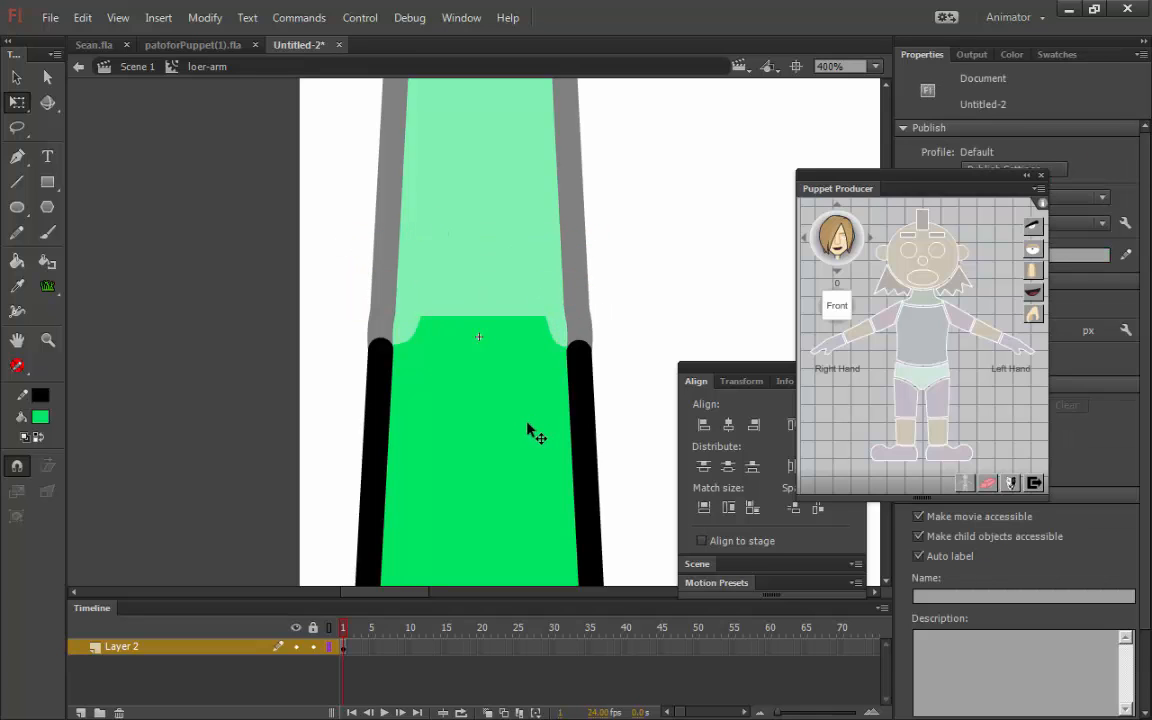
left_click_drag(414, 337, 406, 327)
left_click_drag(310, 237, 650, 334)
key("Delete")
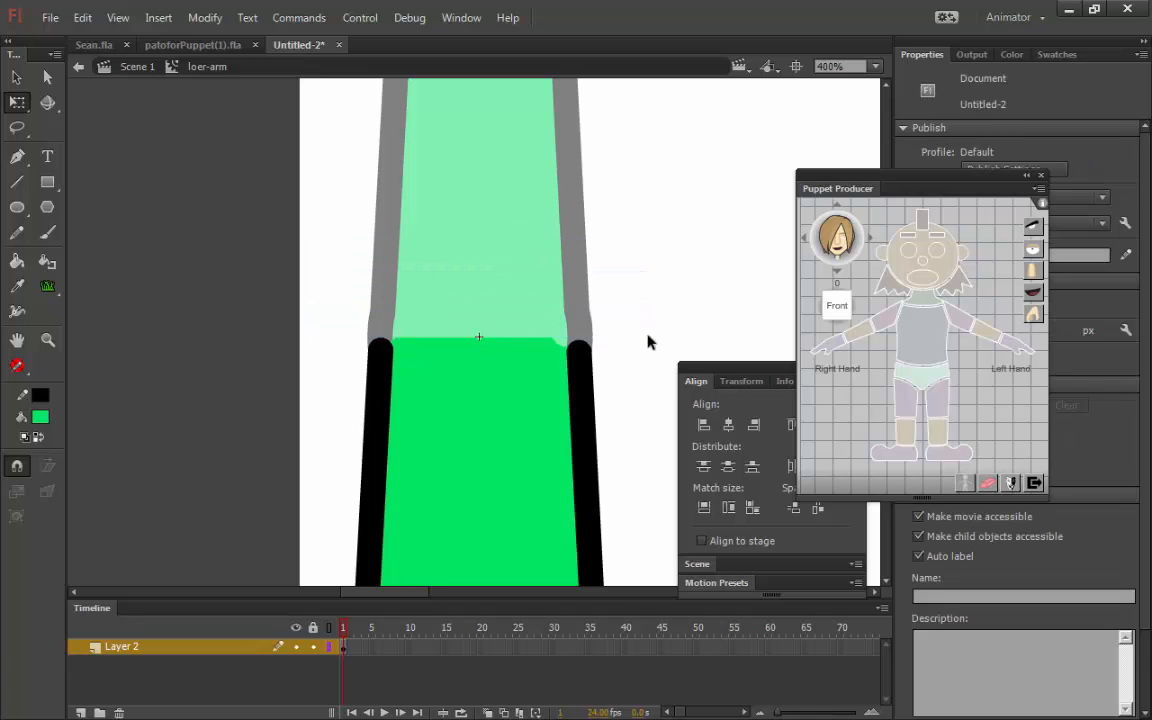
- Reshape the top edge of the lower arm's fill to meet both side strokes with a slight upward curve, and return to Scene 1
mouse_move(552, 337)
left_mouse_down()
mouse_move(576, 346)
mouse_move(567, 331)
left_mouse_up()
left_click_drag(400, 346, 390, 348)
left_click_drag(475, 343, 480, 328)
double_click(658, 257)
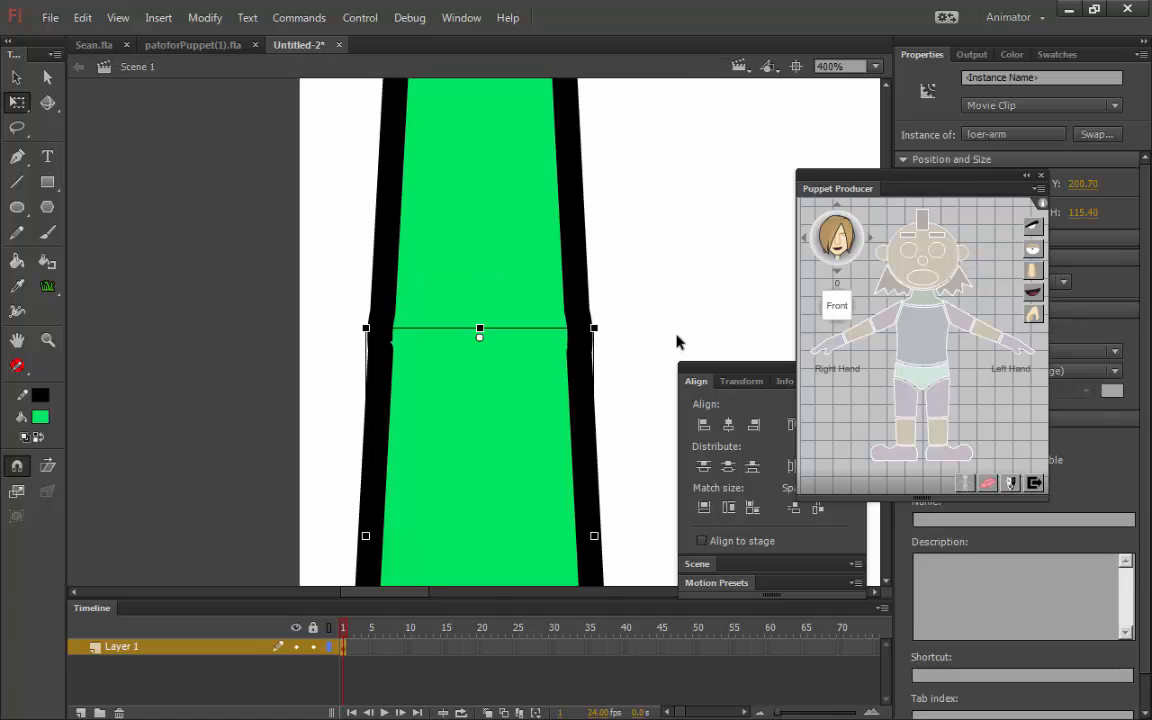
- Rotate the lower arm to horizontal about its elbow pivot to test the joint, and undo the rotation
key("ctrl+minus")
key("ctrl+minus")
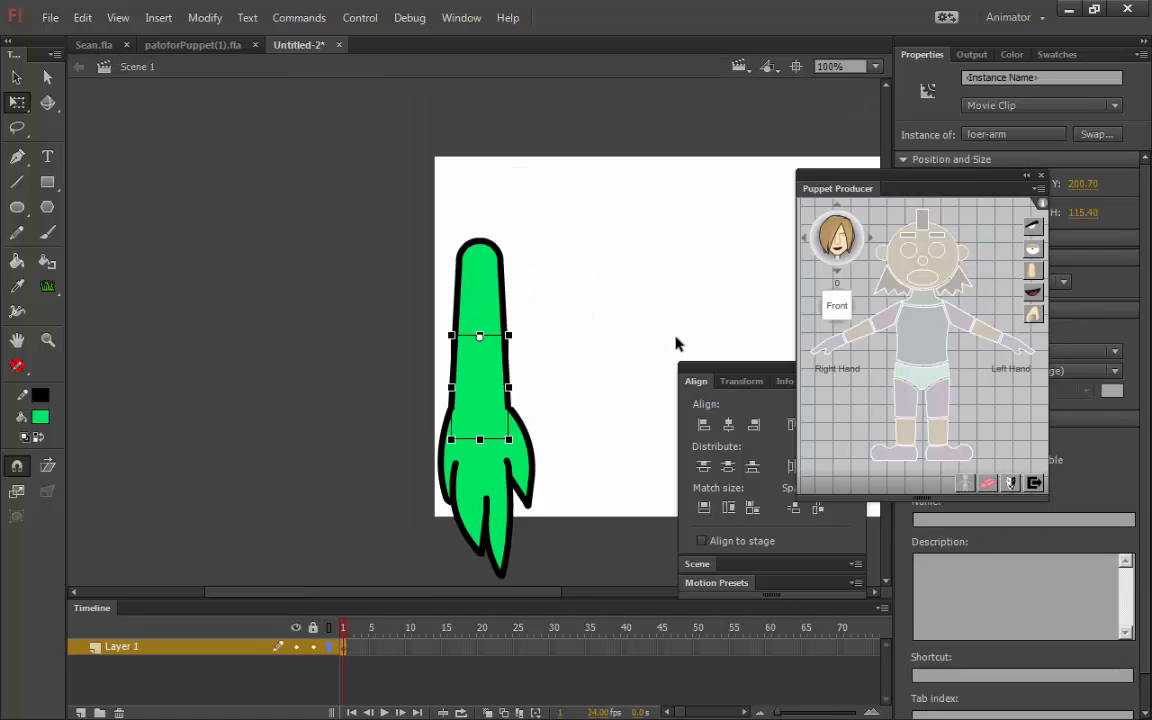
left_click_drag(542, 437, 614, 321)
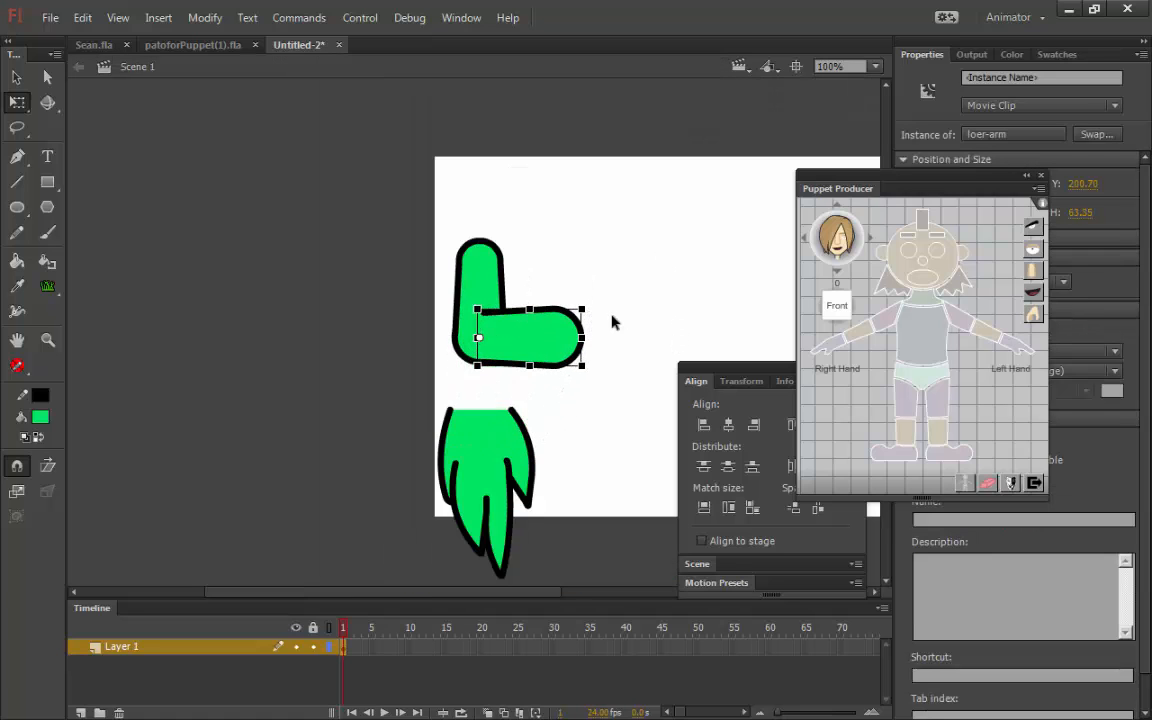
left_click(614, 321)
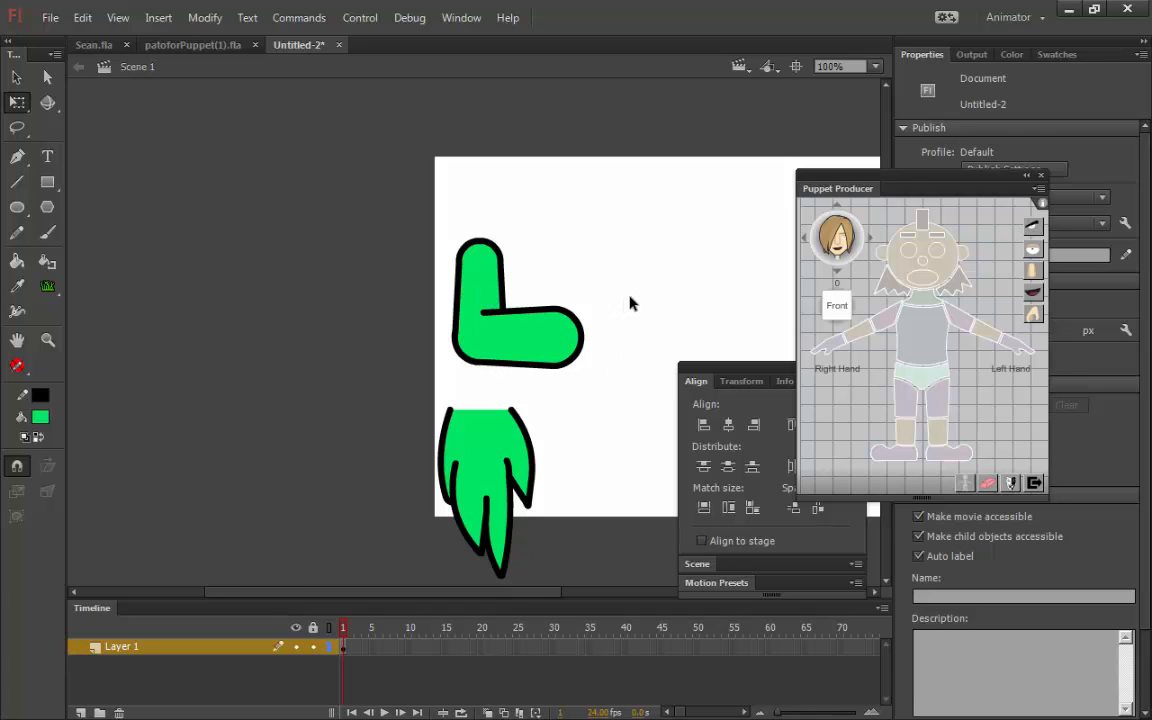
key("ctrl+z")
key("ctrl+e")
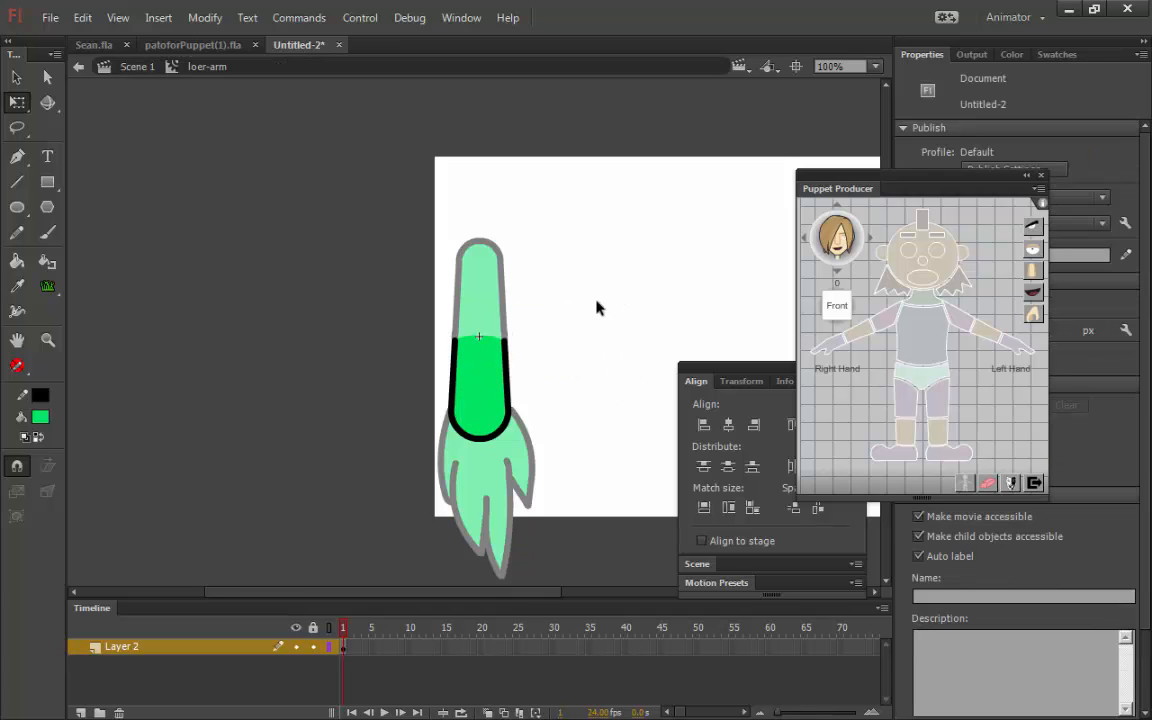
key("ctrl+e")
- Select the hand and lower arm together, set their transformation point at the elbow, and rotate both to horizontal
left_click(586, 350)
left_click(512, 437)
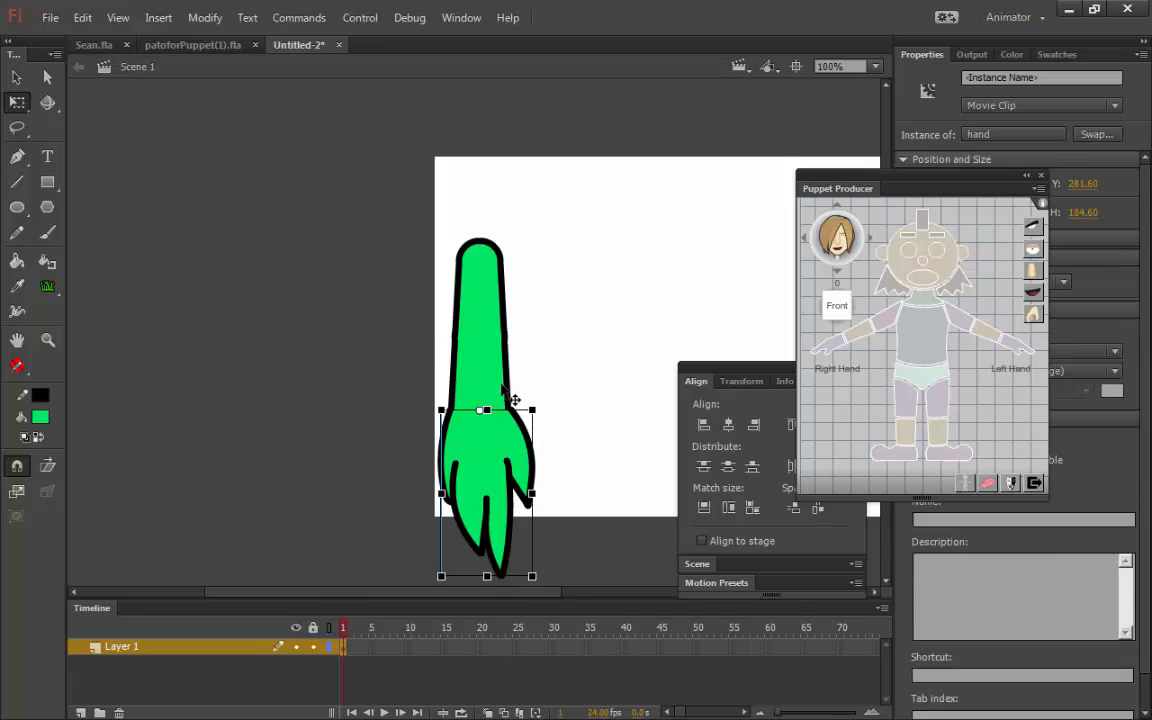
left_click(457, 340, "shift")
left_click_drag(483, 415, 481, 336)
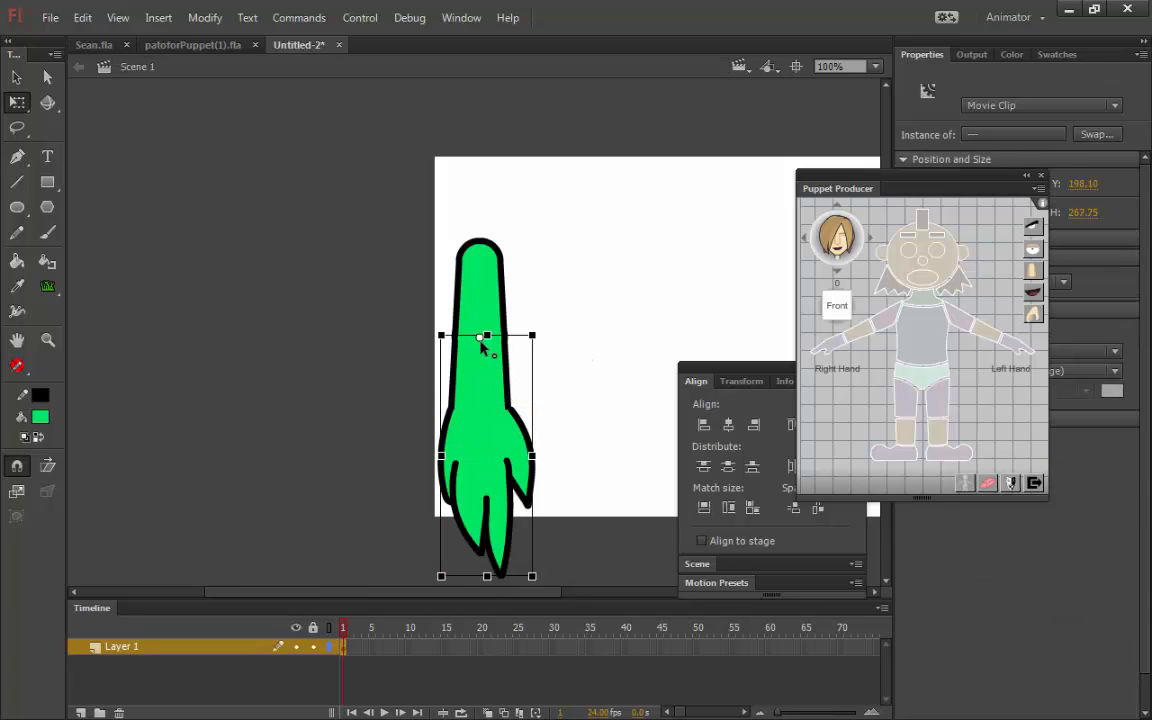
left_click_drag(551, 578, 650, 292)
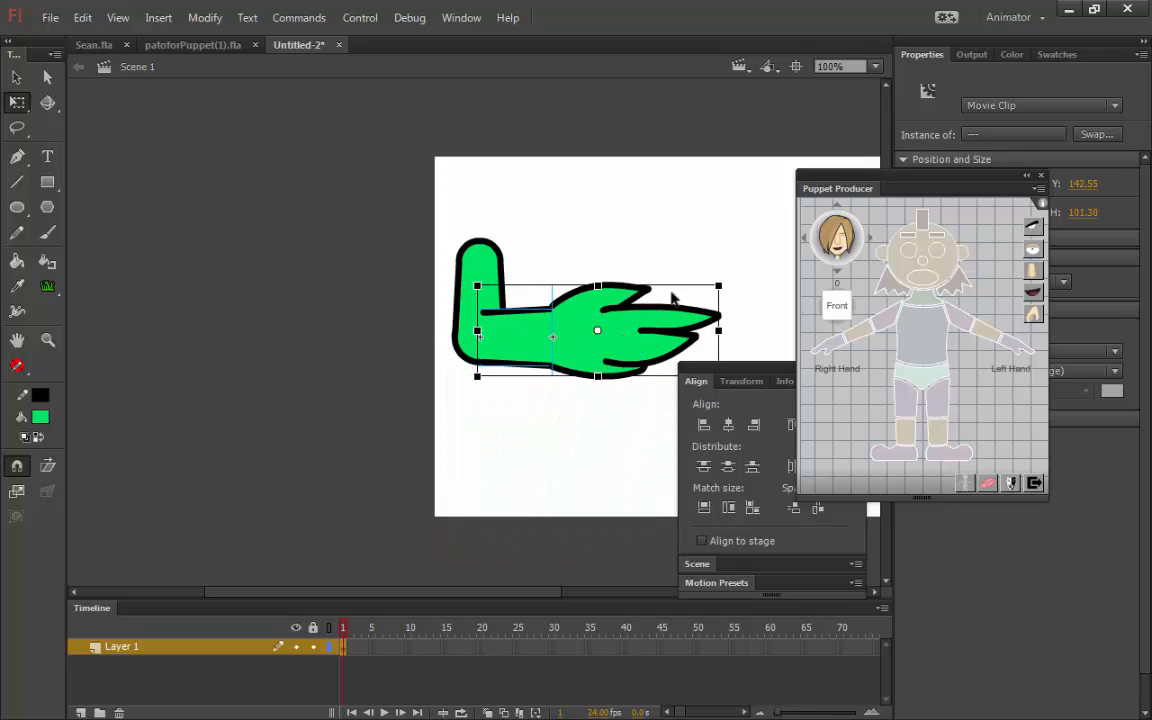
left_click(593, 237)
- Rotate the hand upward about its wrist pivot to test the wrist joint on the bent arm
left_click(618, 338)
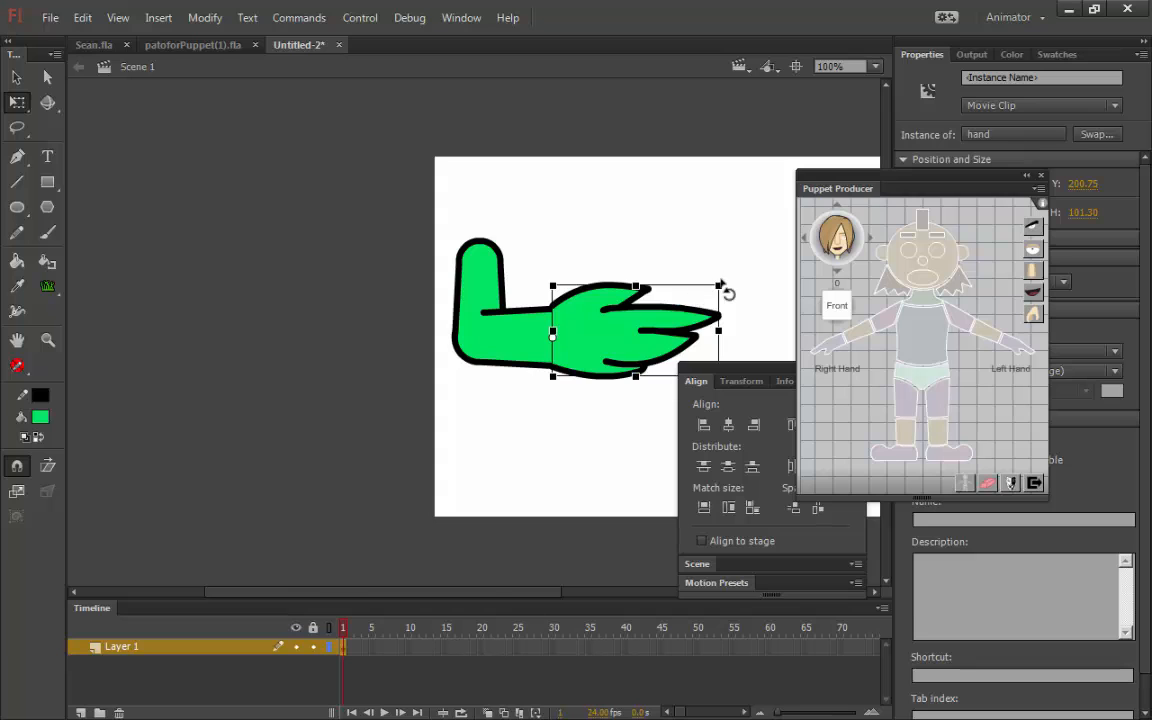
left_click_drag(726, 288, 567, 255)
left_click(674, 260)
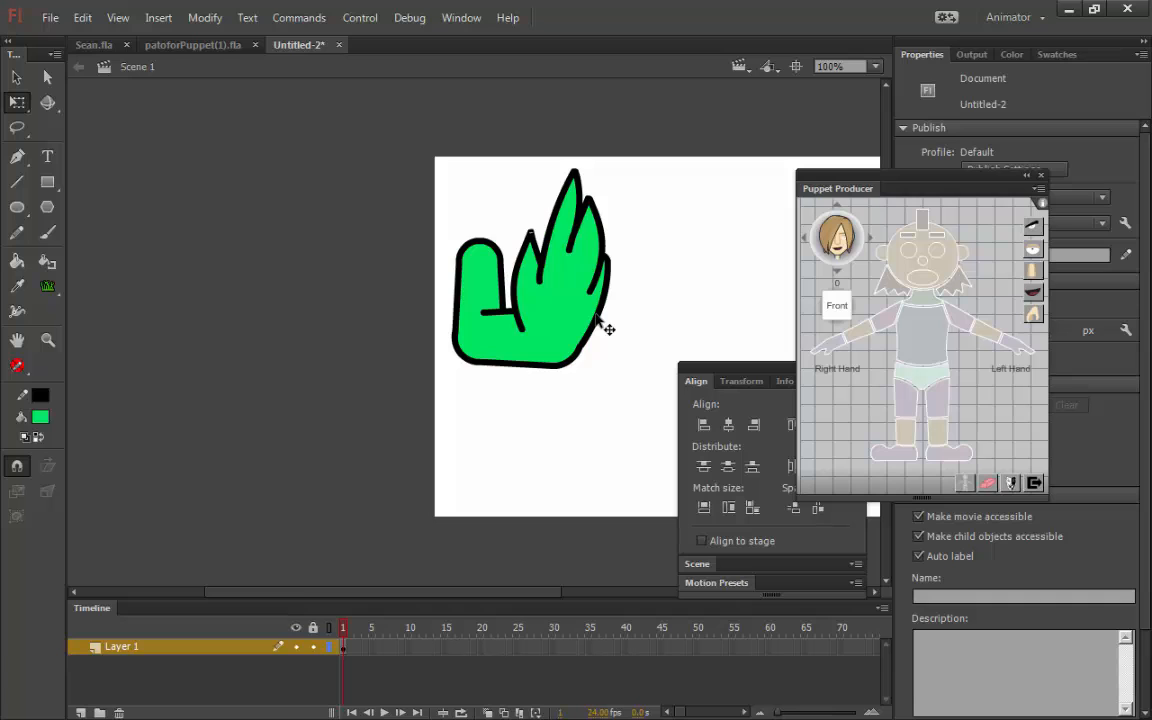
- Undo the test rotations of the hand and lower arm
left_click(598, 322)
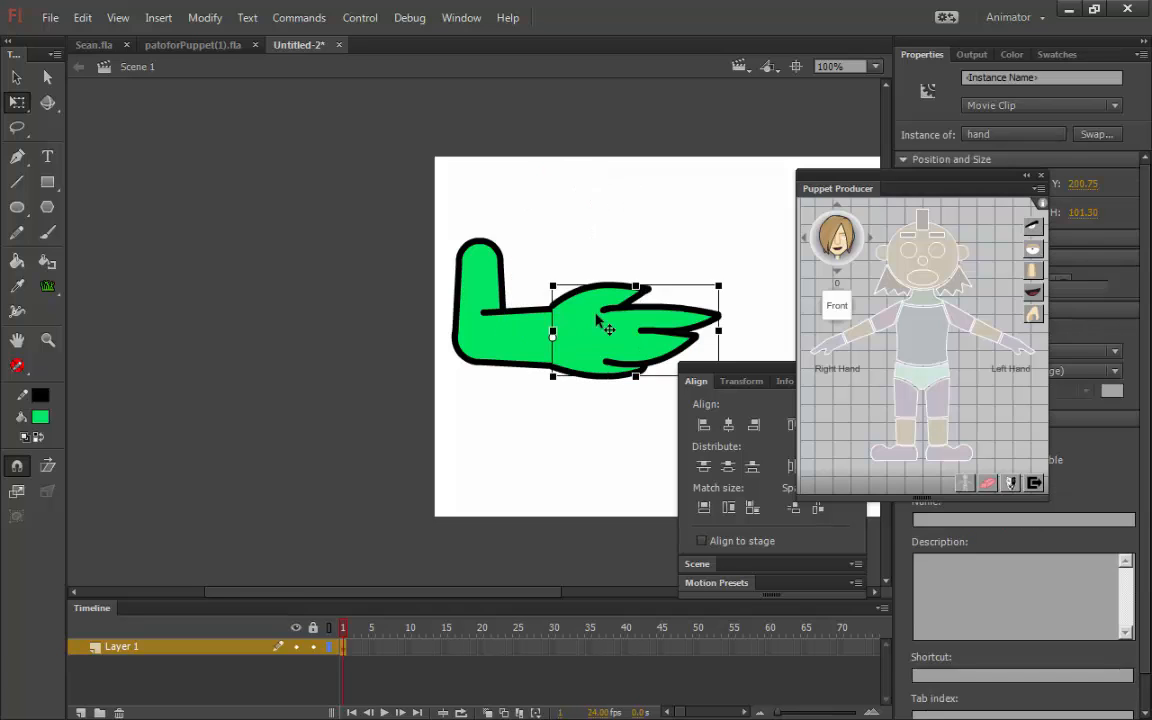
key("ctrl+shift+9")
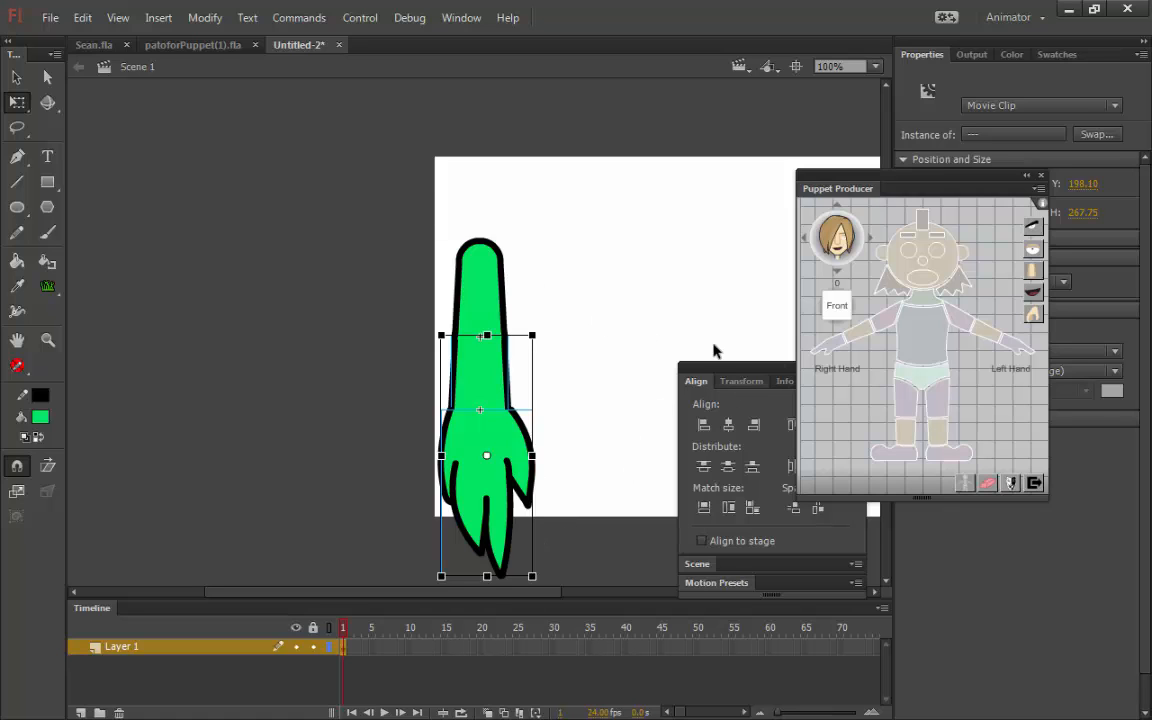
- Examine the puppet's joint layout in patoforPuppet(1).fla and return to the Untitled-2 document
left_click_drag(618, 375, 381, 307)
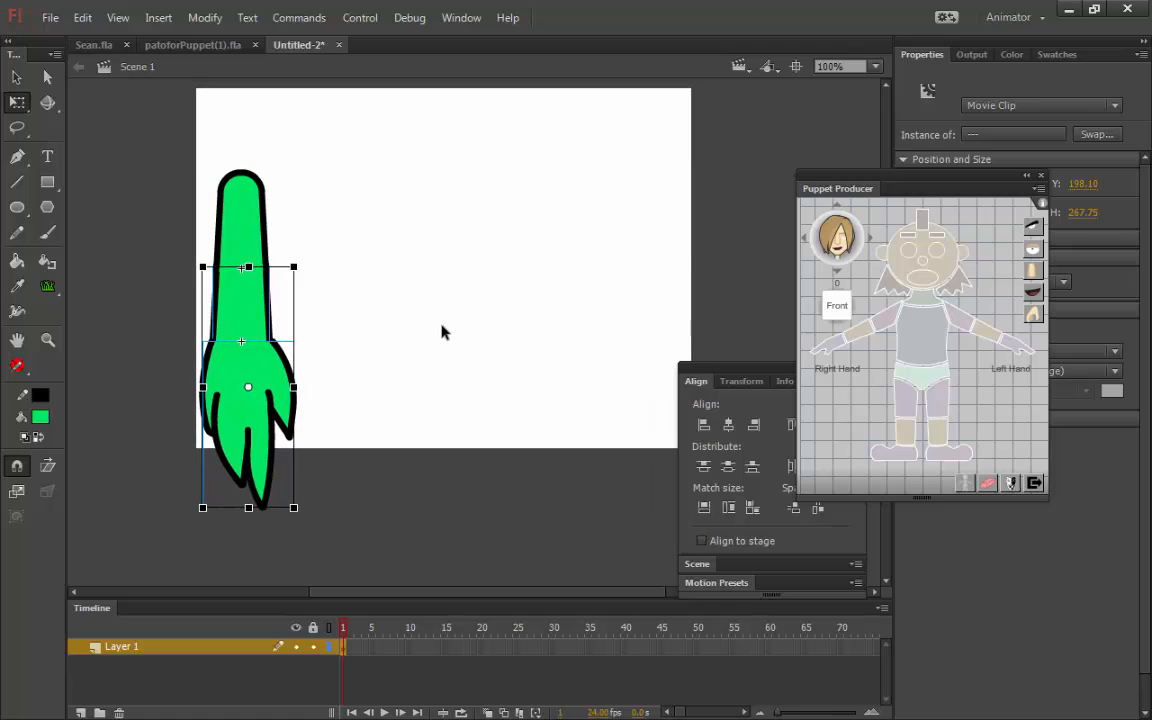
left_click(195, 44)
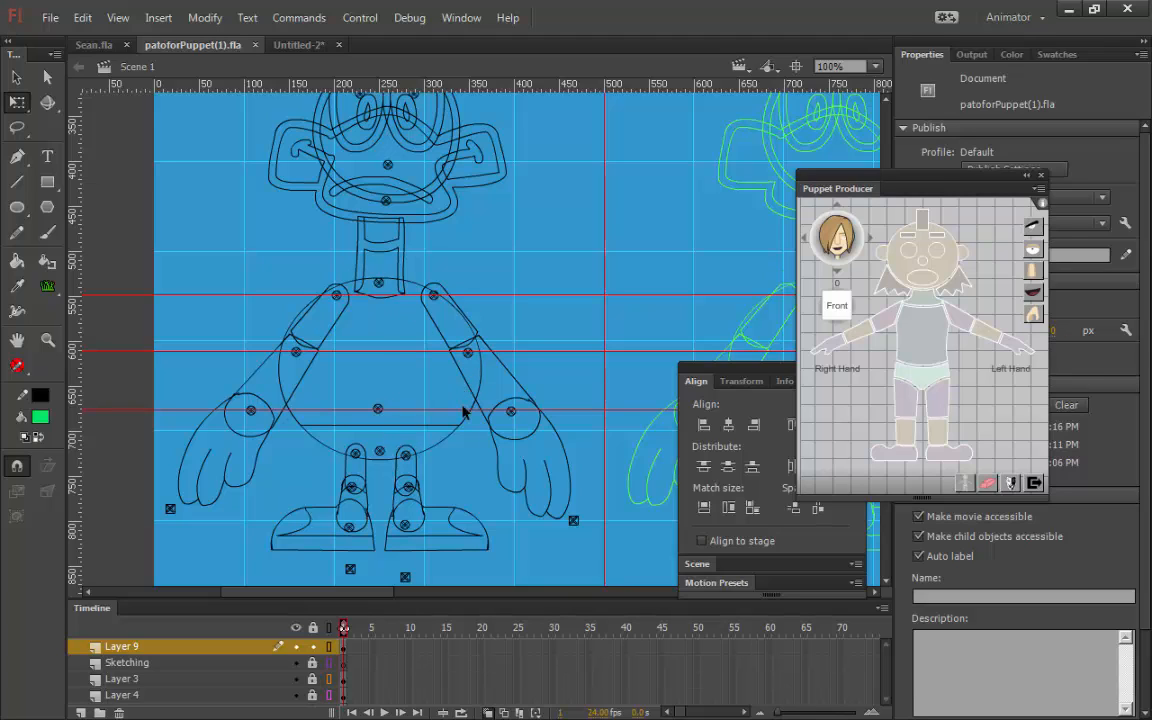
left_click(305, 45)
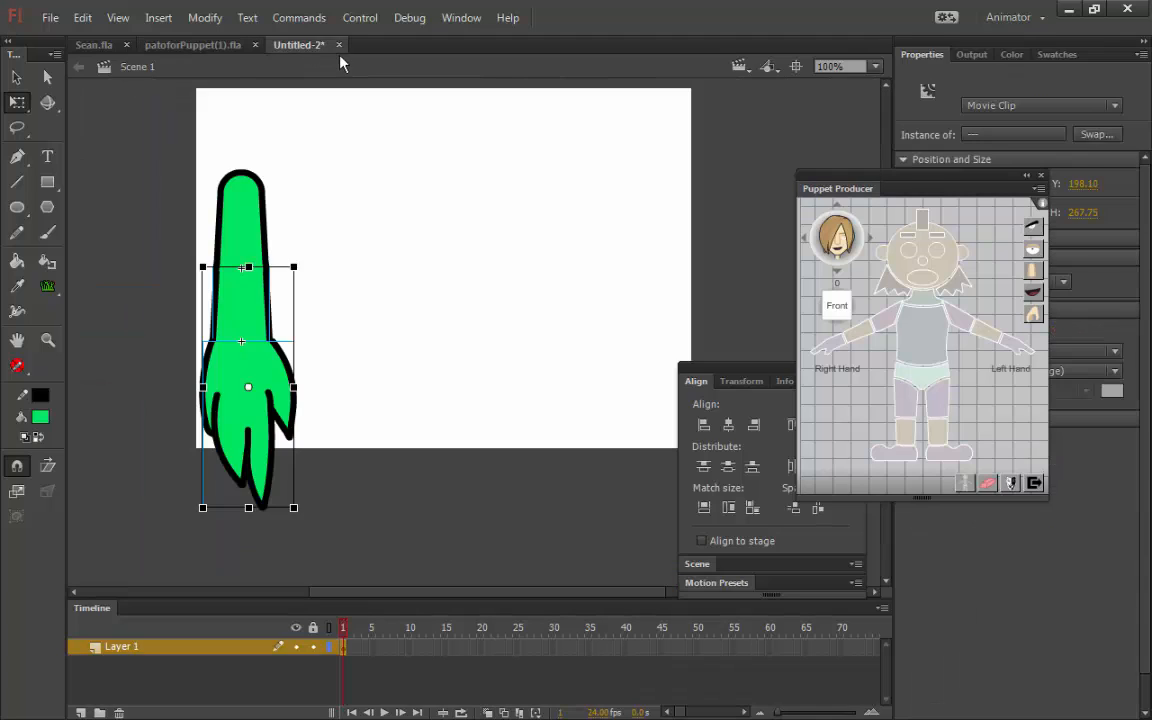
- Draw a green circle with a black outline, about 121 px in diameter, beside the arm on the stage
left_click(373, 210)
left_click(17, 206)
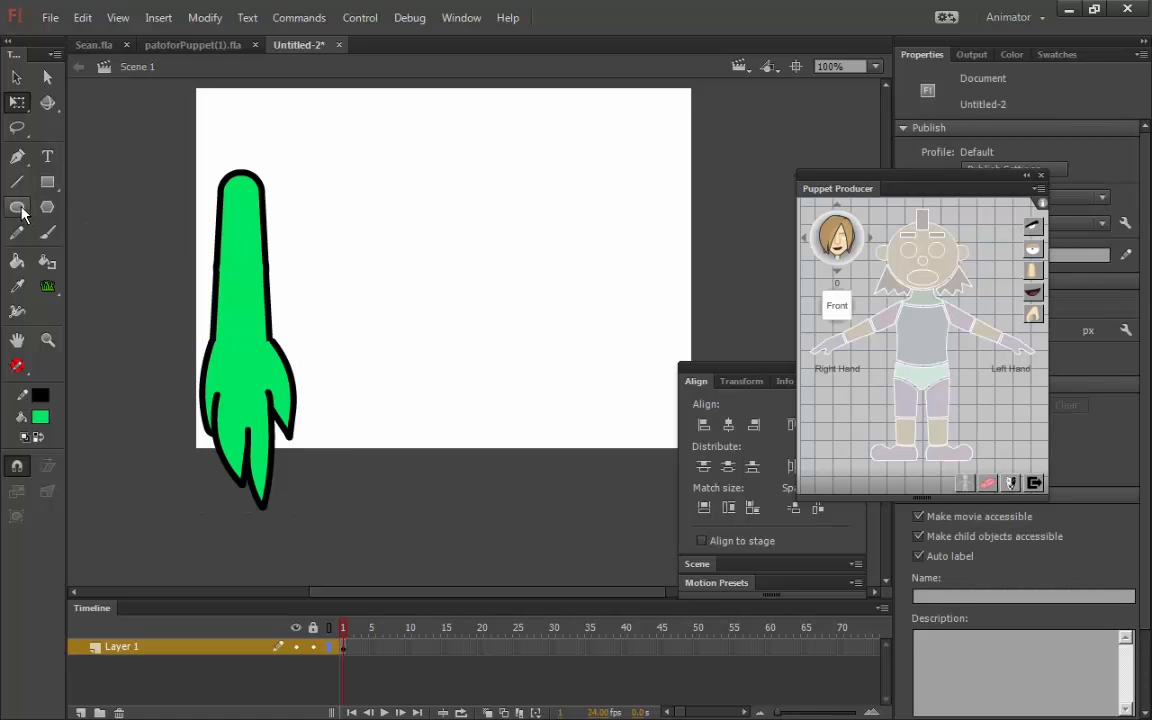
mouse_move(442, 287)
left_mouse_down()
mouse_move(489, 329)
mouse_move(555, 358)
left_mouse_up()
- Assign the whole circle as the front lower torso in Puppet Producer, and move the resulting symbol closer to the arm
left_click(17, 77)
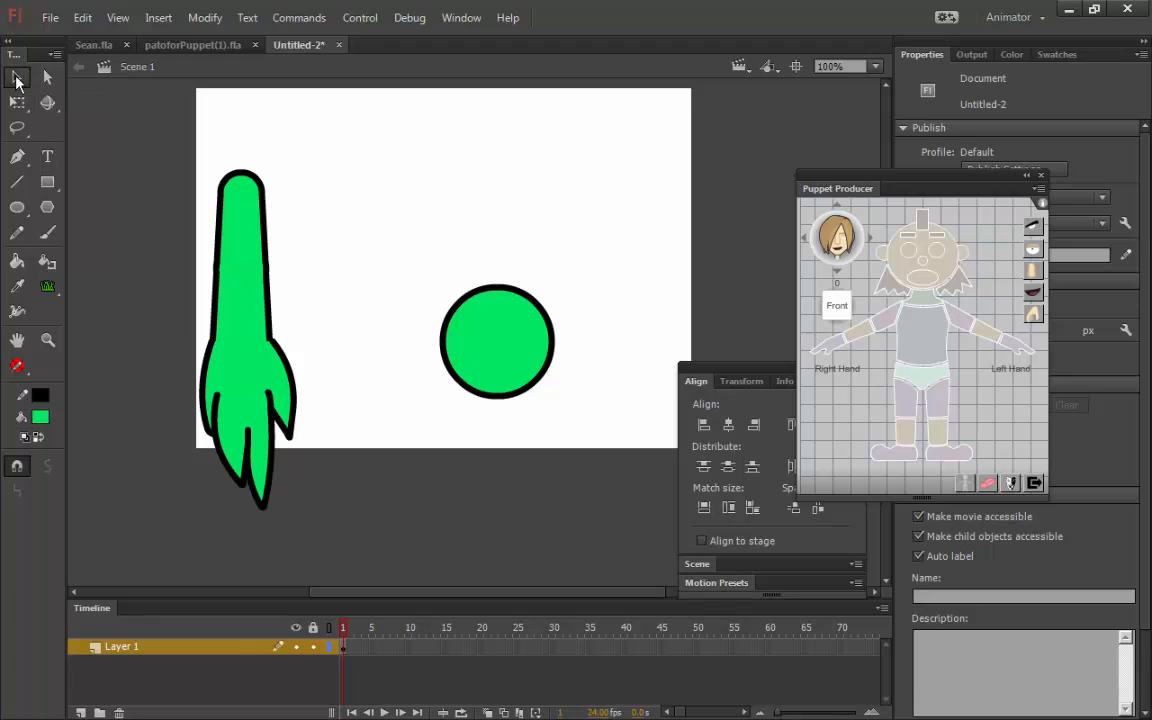
left_click_drag(406, 224, 601, 435)
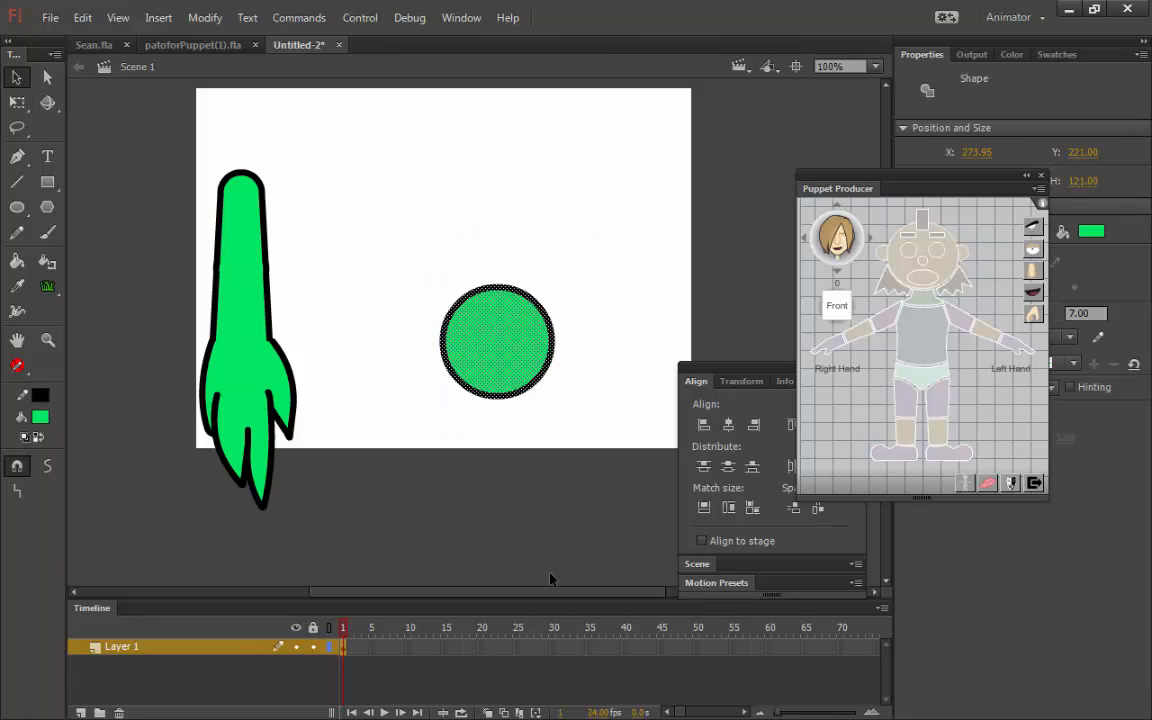
left_click(924, 386)
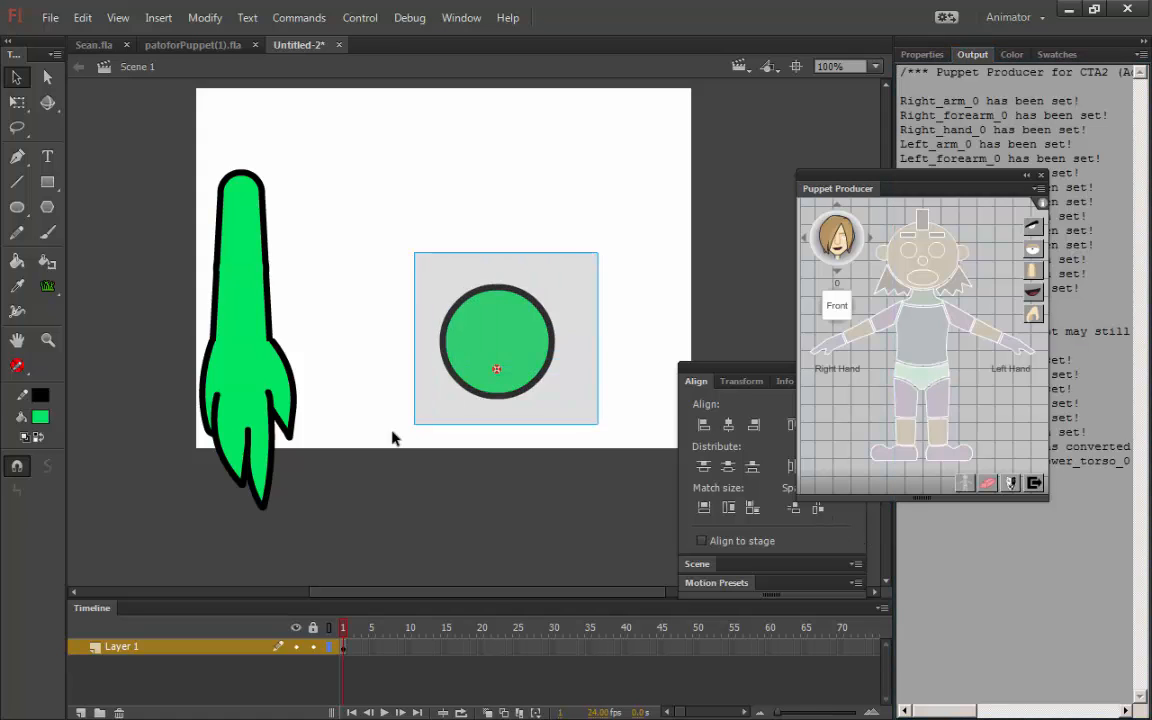
left_click_drag(532, 350, 420, 368)
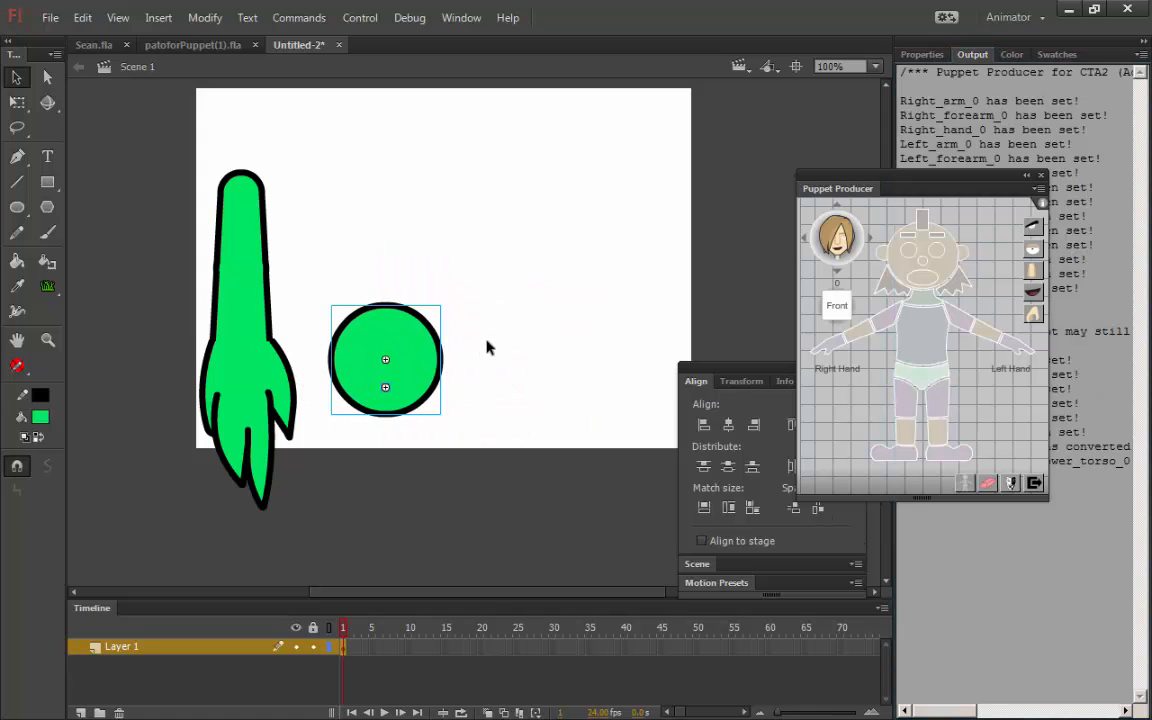
- Duplicate the circle above the lower torso symbol and break the copy apart into raw shapes
left_click(437, 540)
left_click(432, 376)
left_click_drag(405, 365, 422, 211, "alt")
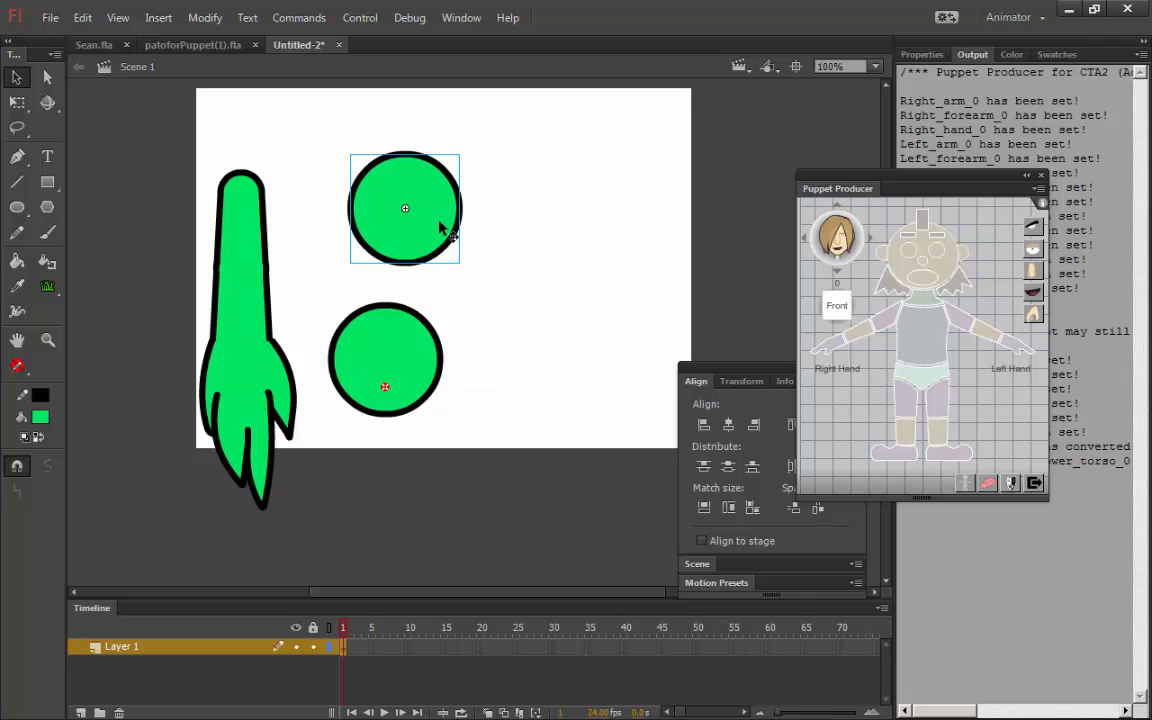
key("ctrl+b")
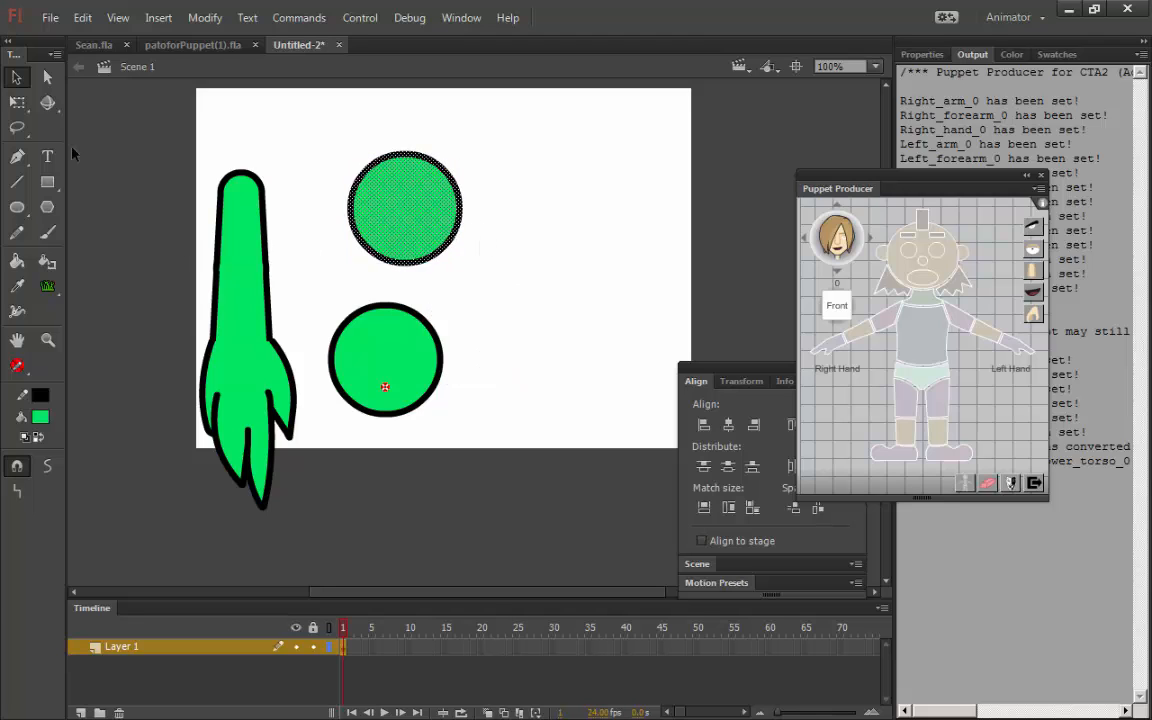
- Enlarge the loose circle copy over the lower torso symbol, and delete it
key("q")
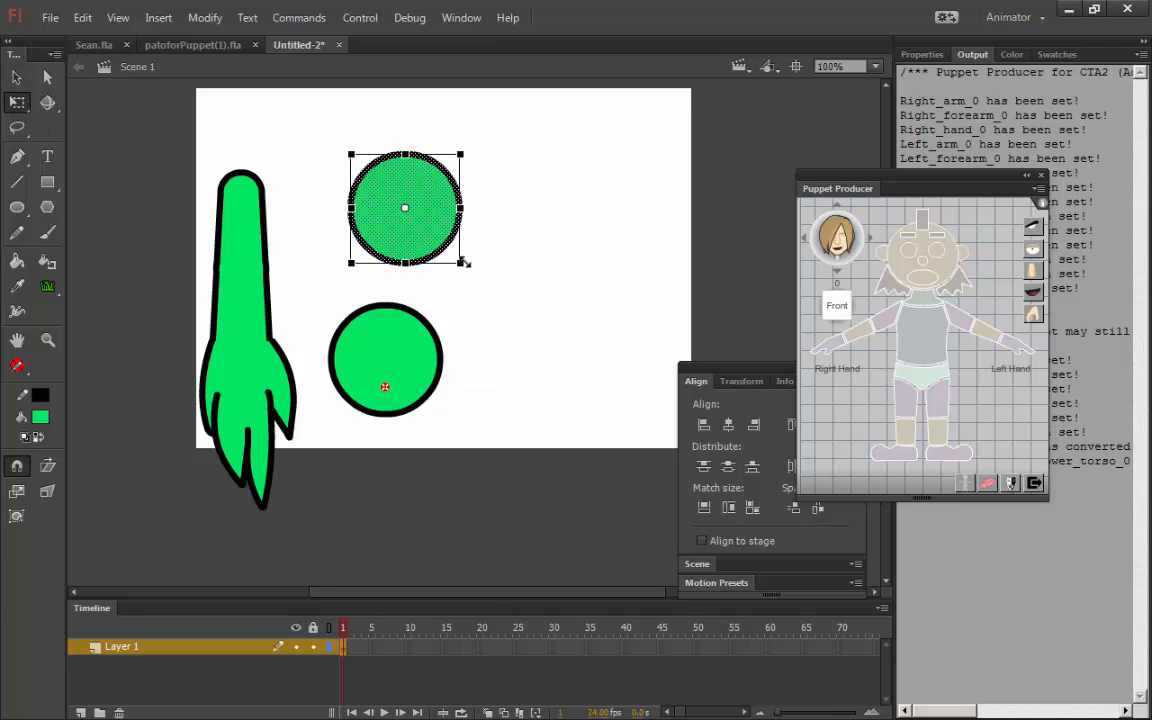
left_click_drag(463, 265, 508, 309)
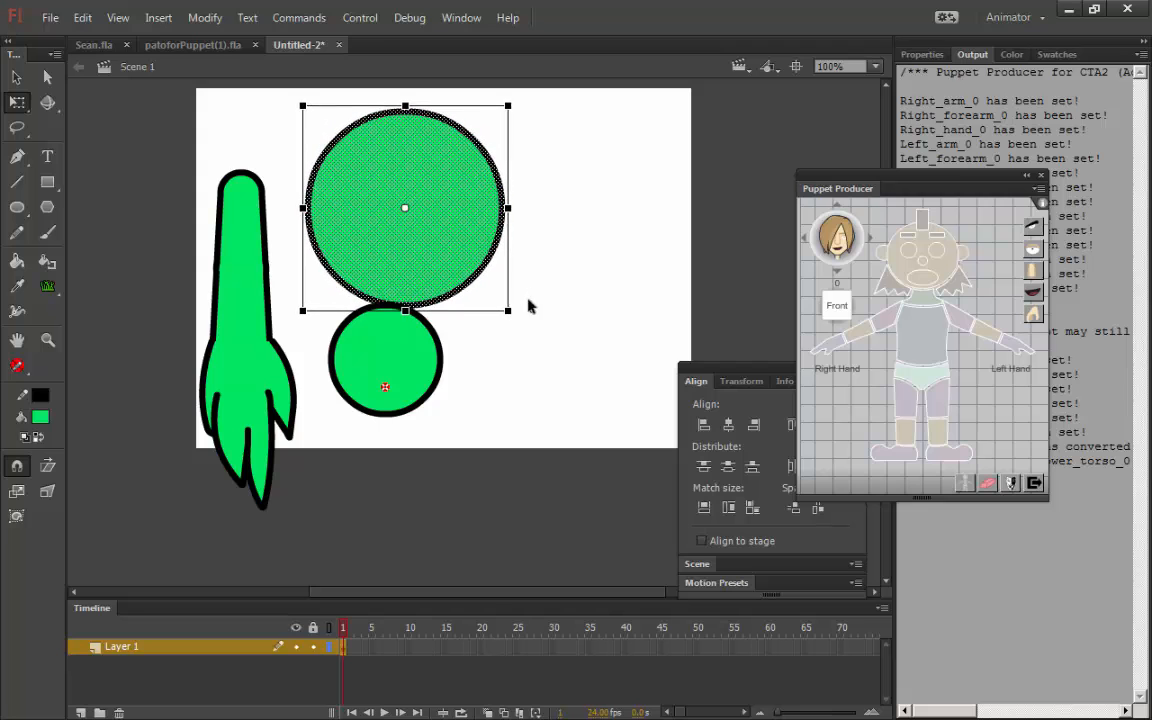
left_click_drag(456, 238, 440, 330)
key("Delete")
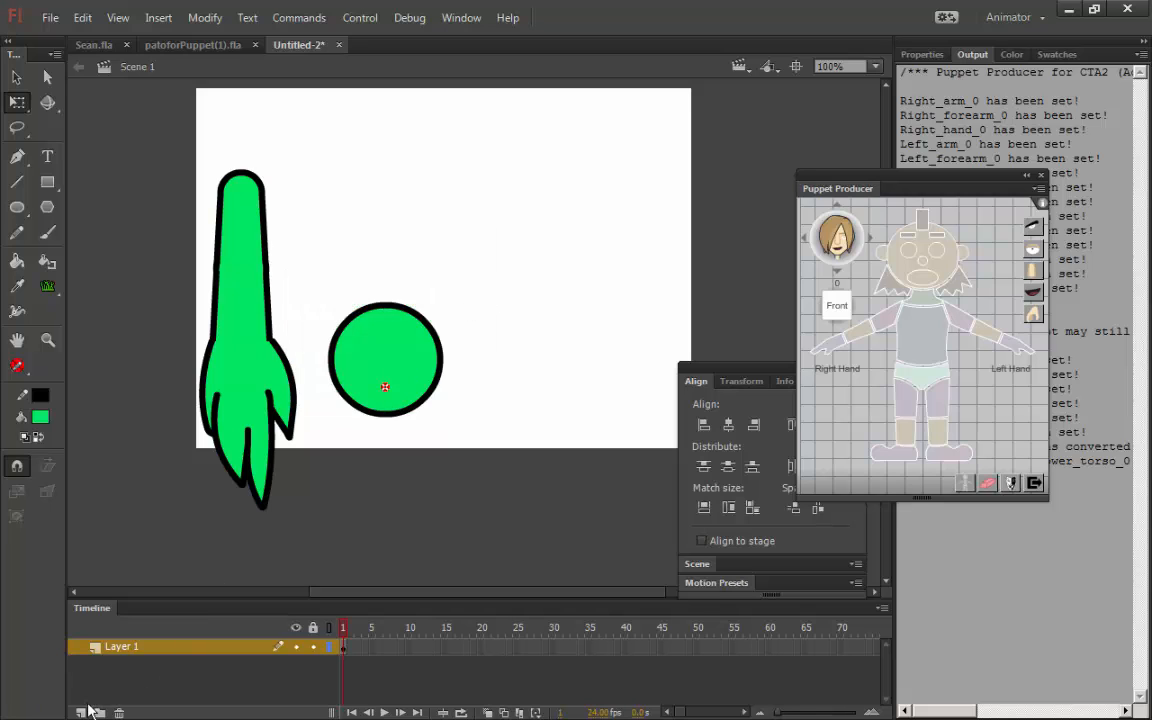
- Add a layer above Layer 1, paste the large circle in place on it, and display all layers as outlines
left_click(85, 711)
right_click(487, 237)
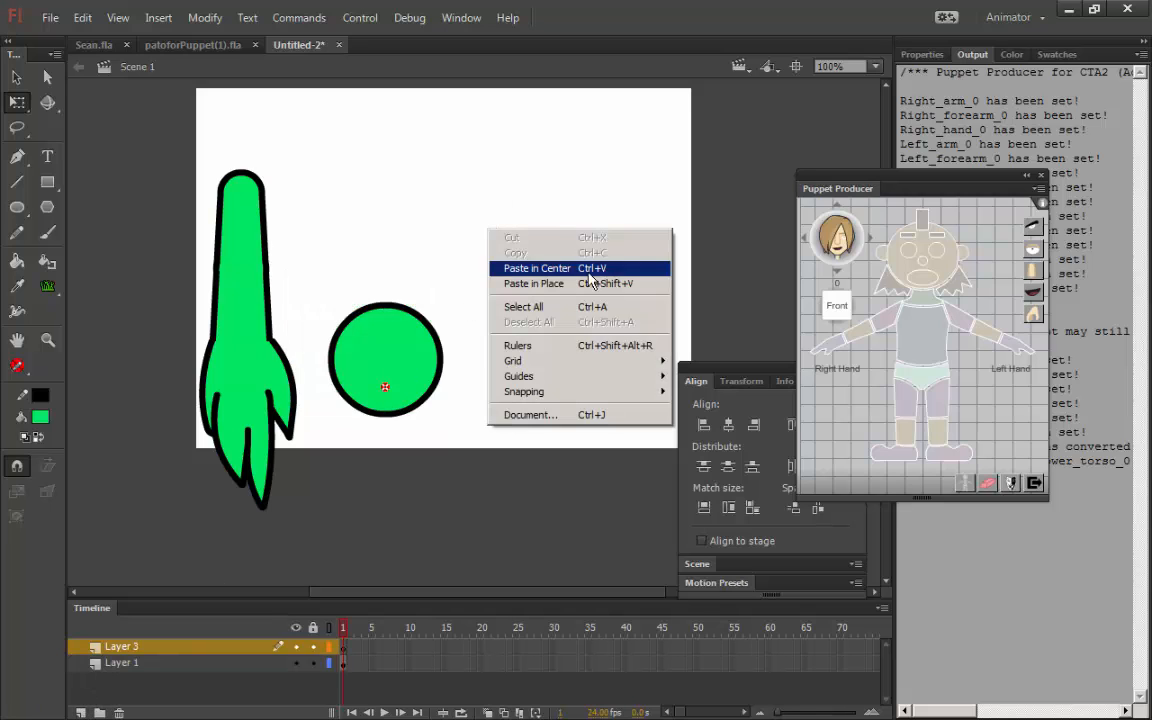
left_click(563, 281)
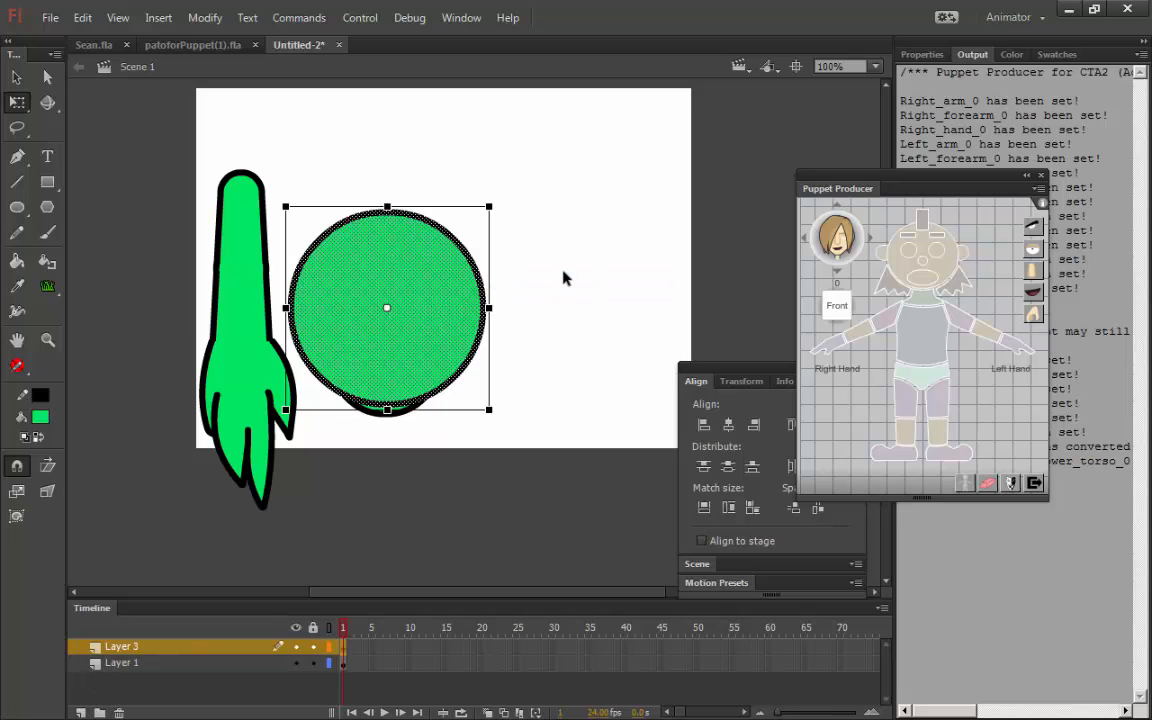
left_click(330, 627)
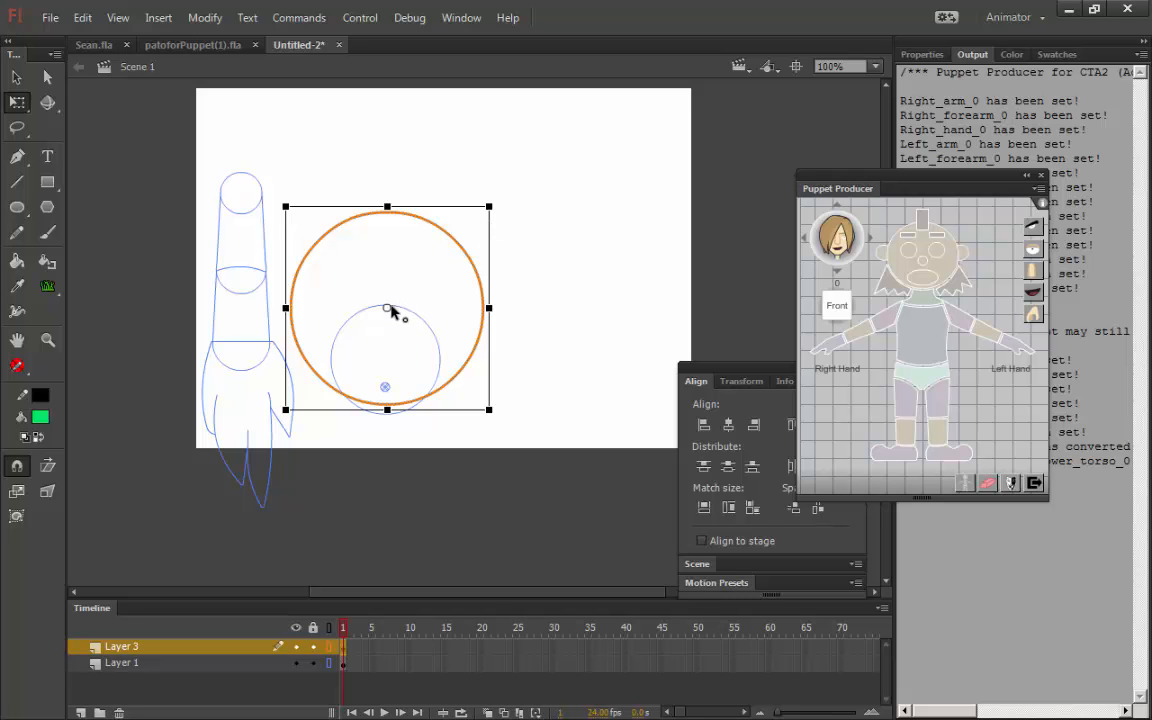
- Test-rotate the large circle with its pivot on the lower torso's joint and at the small circle's centre
left_click_drag(387, 310, 385, 386)
left_click_drag(502, 210, 465, 288)
left_click_drag(509, 206, 488, 249)
left_click_drag(386, 359, 385, 351)
mouse_move(506, 212)
left_mouse_down()
mouse_move(566, 314)
mouse_move(540, 249)
mouse_move(494, 226)
left_mouse_up()
left_click_drag(385, 351, 385, 360)
- Cut off the large circle's lower segment at the small circle's centre, bow the cut edge slightly downward, and restore filled display on both layers
left_click_drag(137, 492, 555, 359)
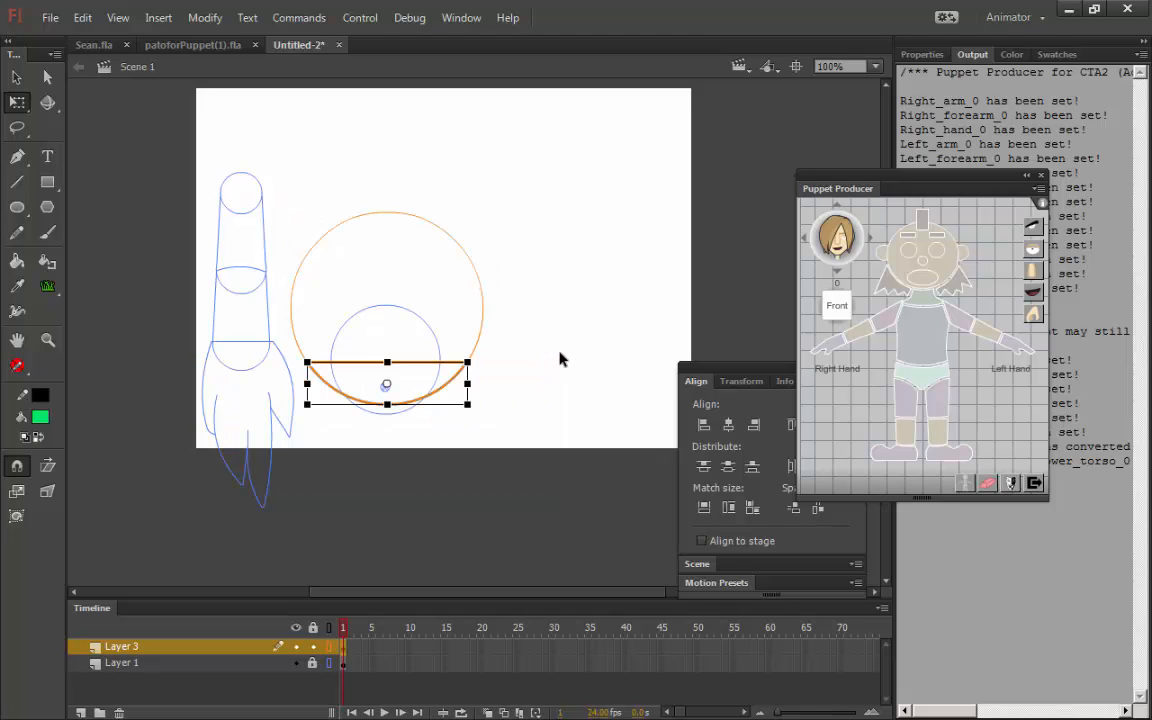
key("Delete")
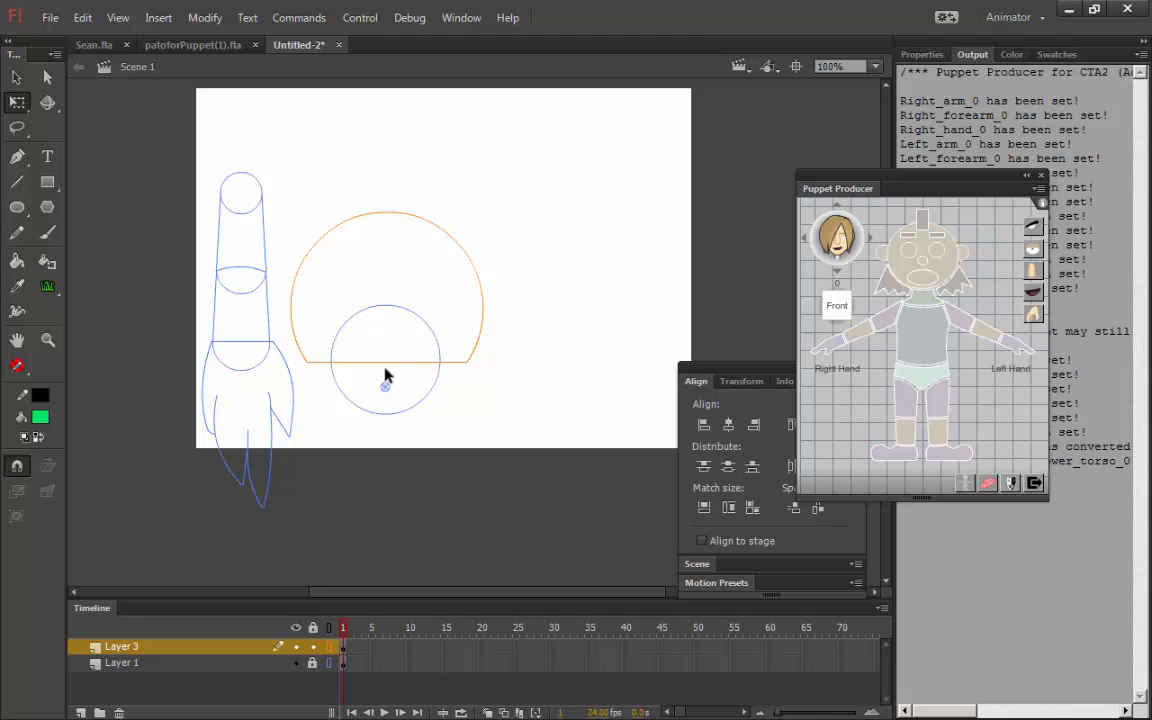
left_click_drag(384, 369, 389, 368)
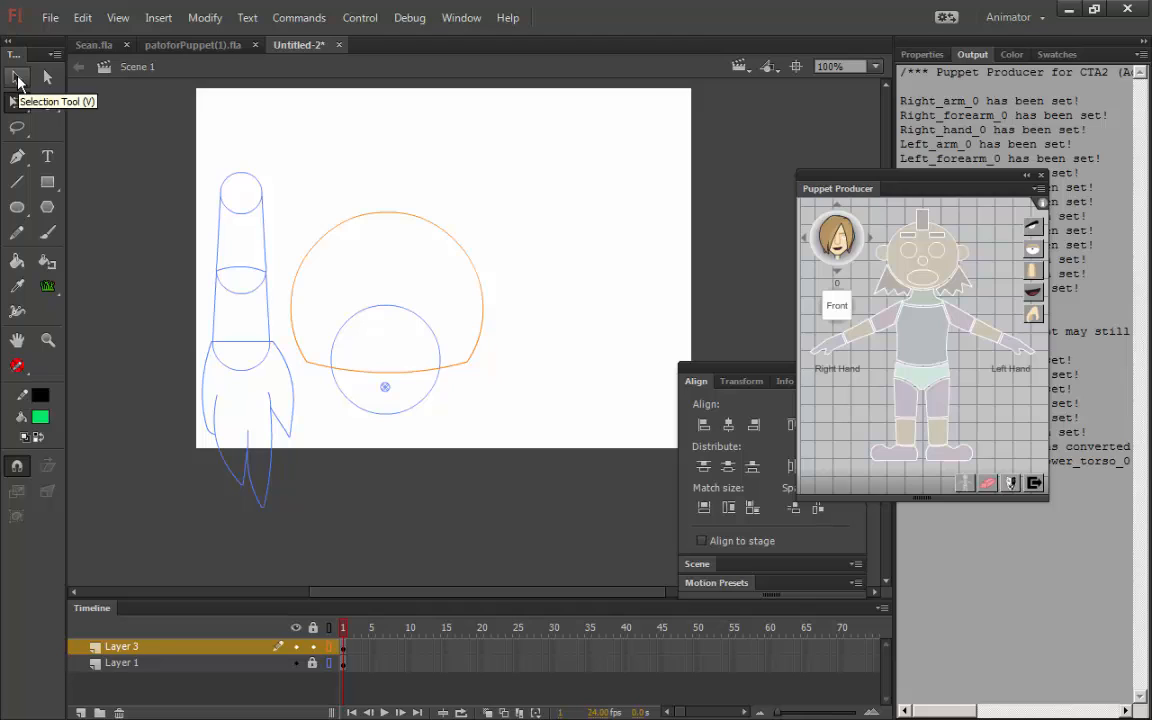
left_click(333, 646)
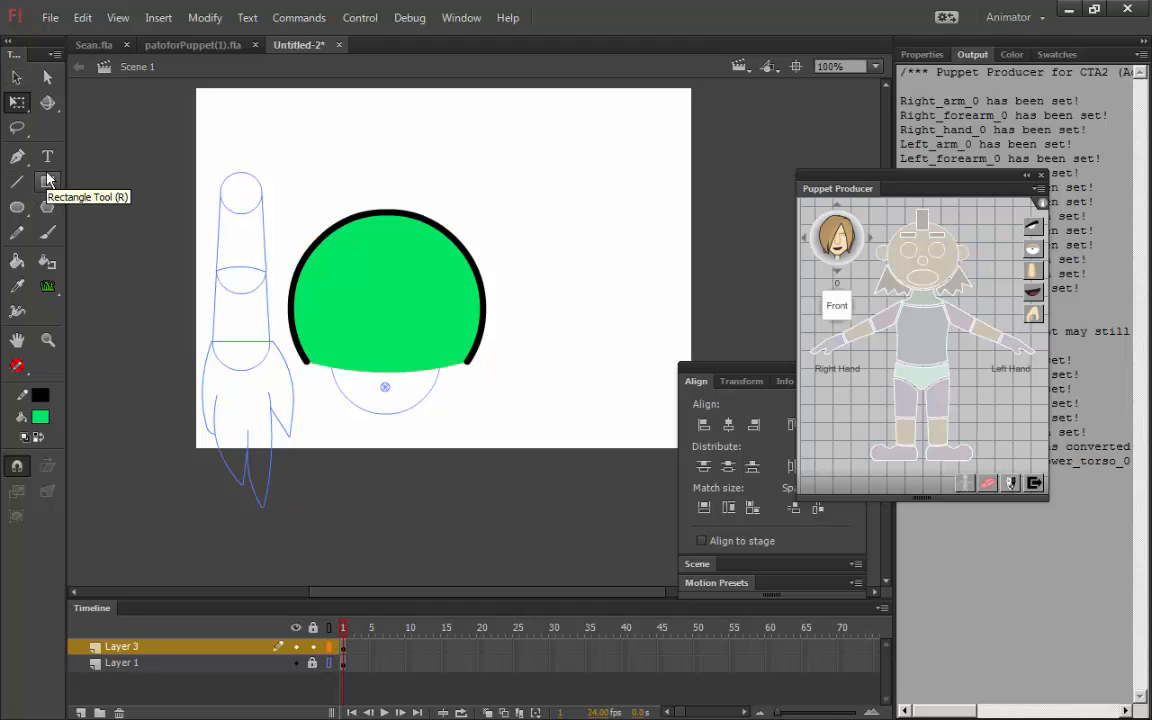
left_click(329, 662)
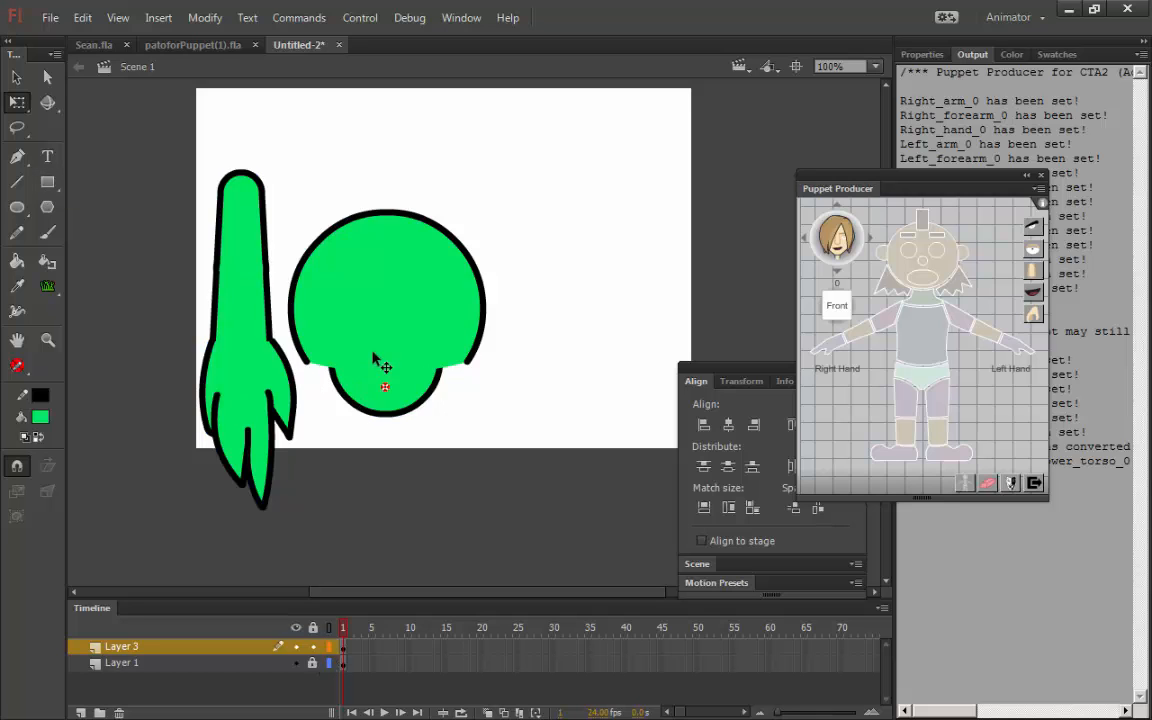
- Convert the trimmed upper circle's fill and outline to a Movie Clip symbol
double_click(435, 328)
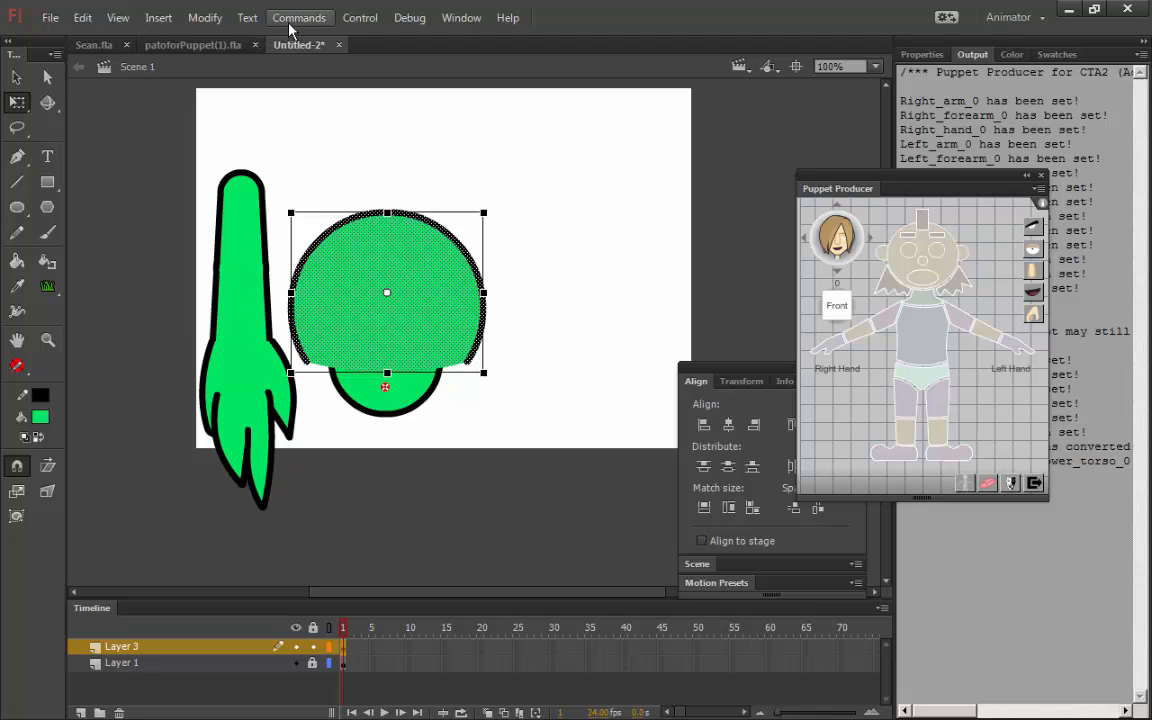
left_click(244, 20)
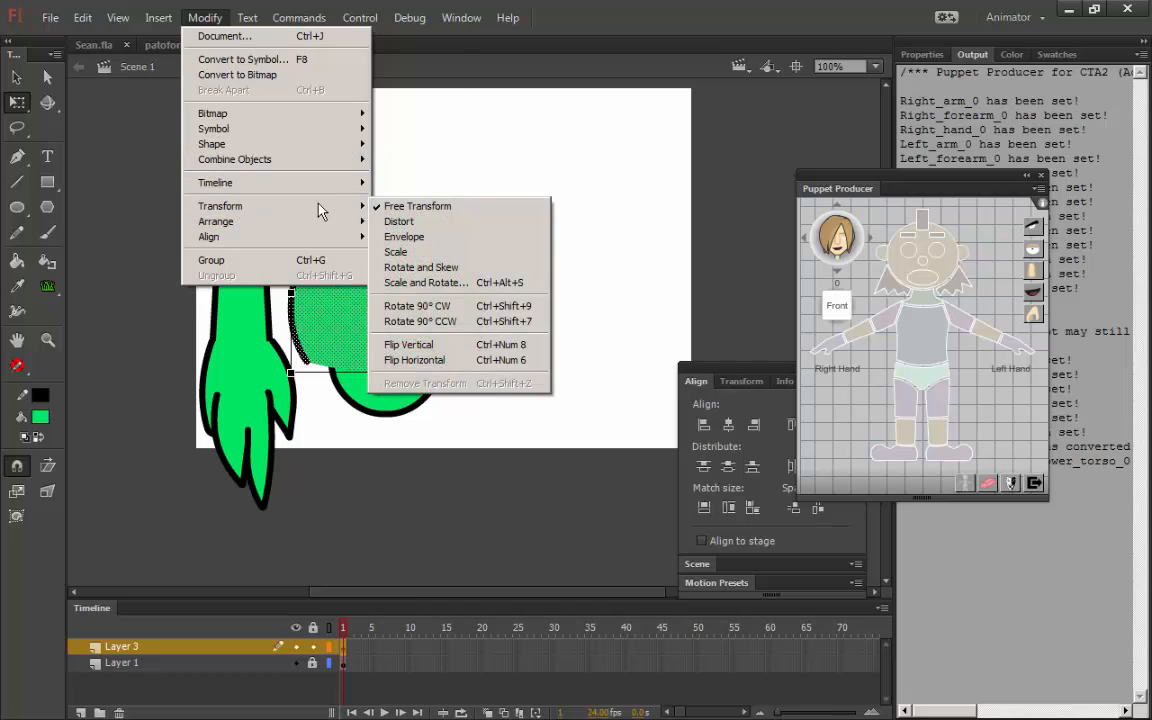
mouse_move(320, 218)
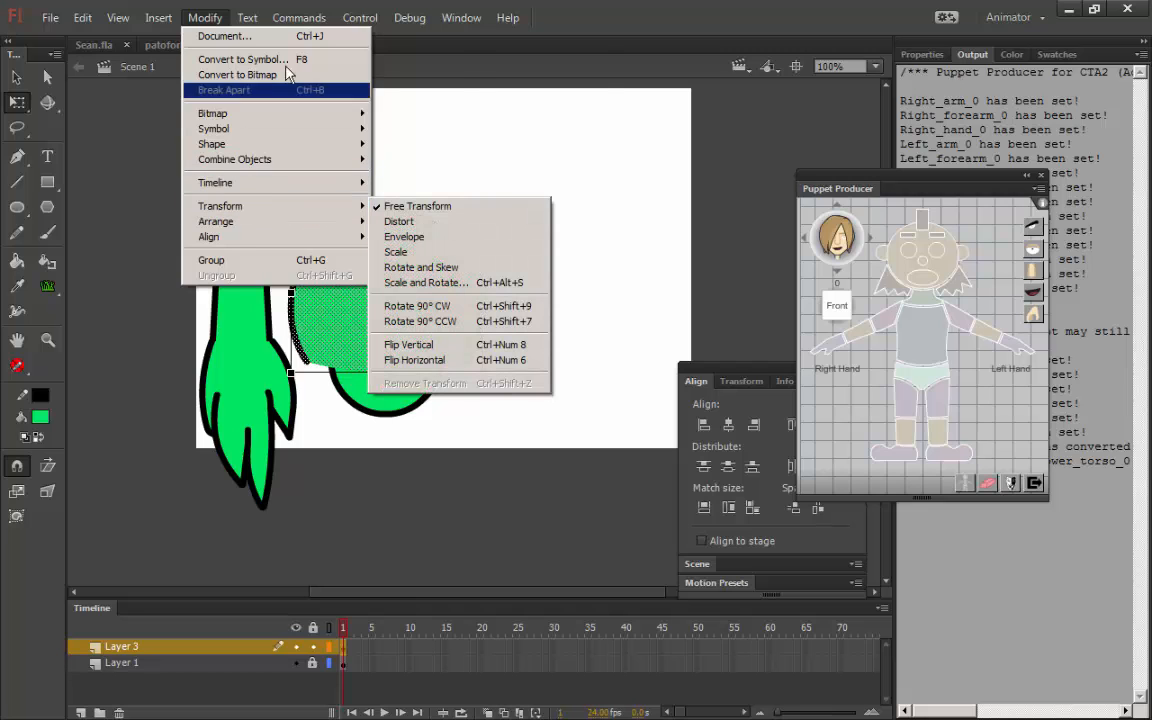
mouse_move(299, 18)
mouse_move(197, 20)
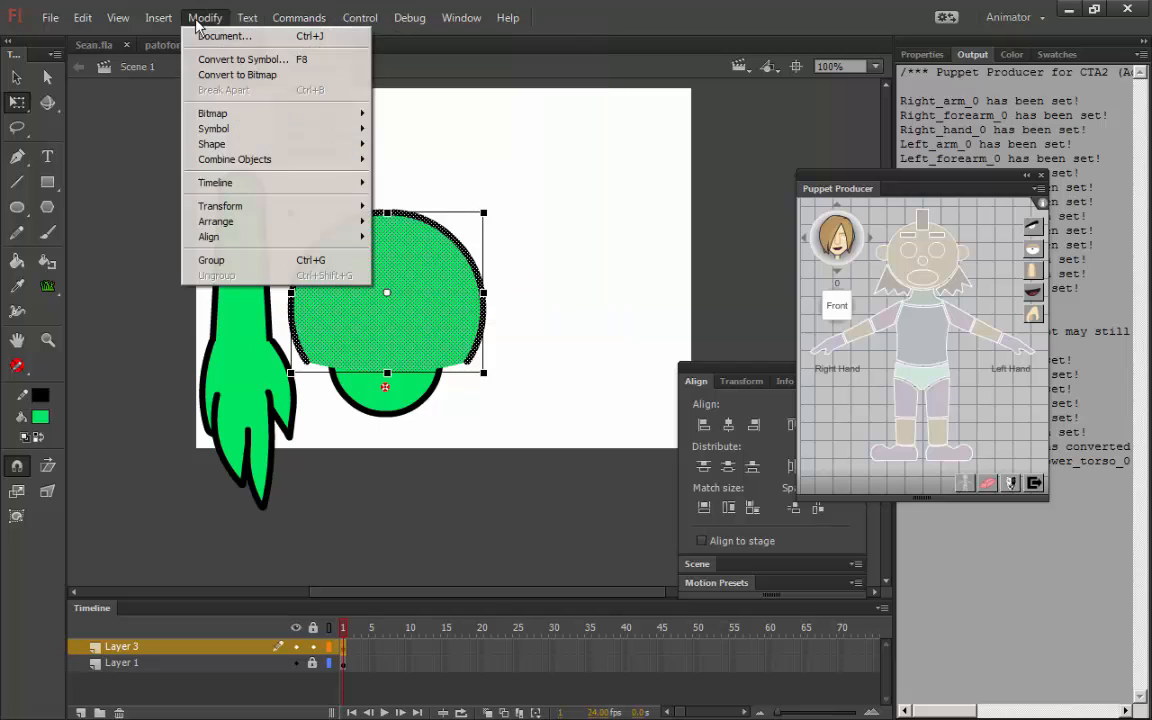
left_click(258, 60)
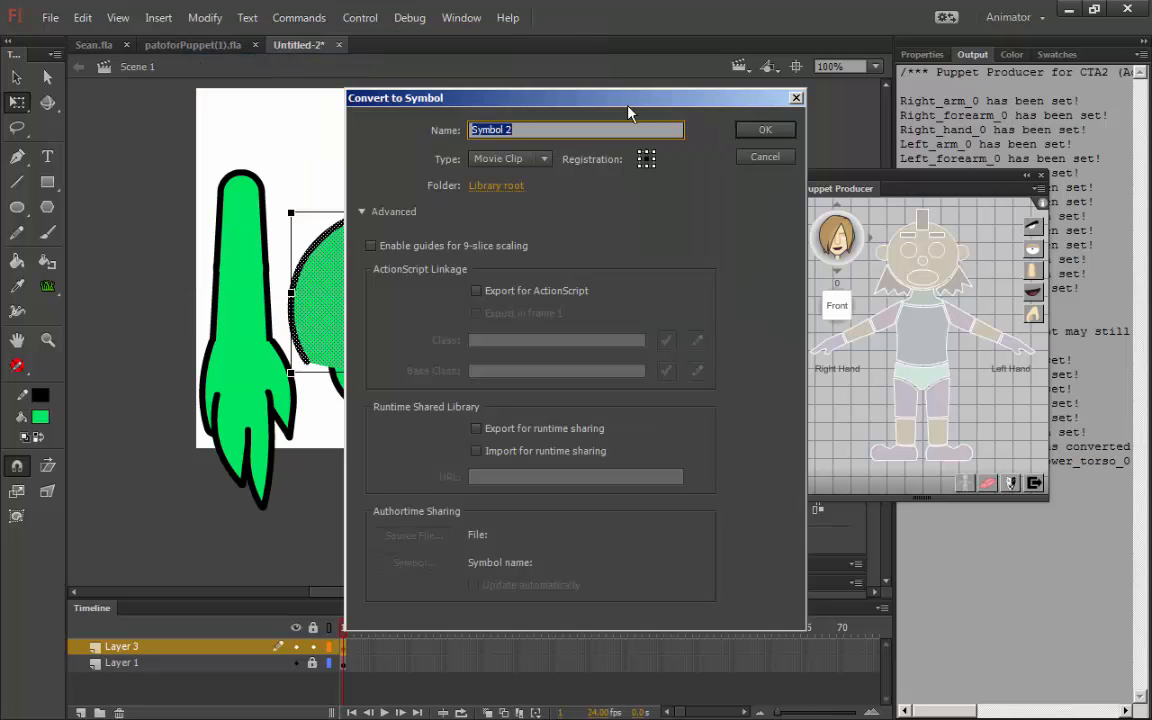
left_click_drag(635, 100, 800, 84)
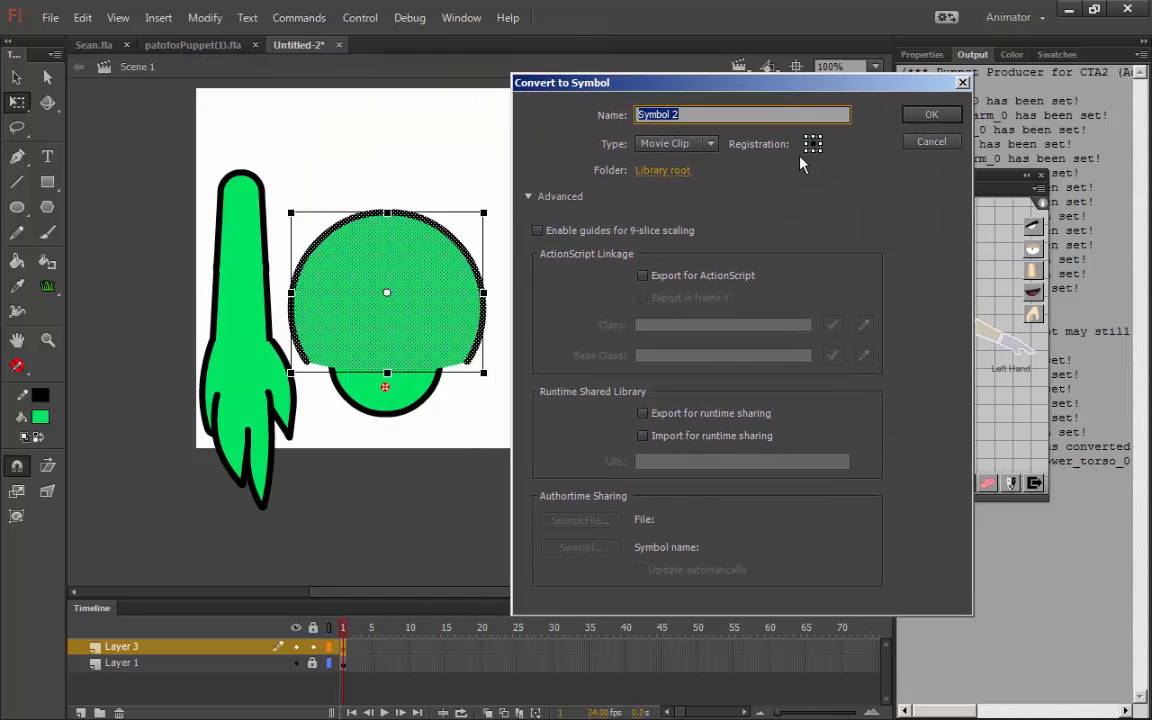
left_click(931, 114)
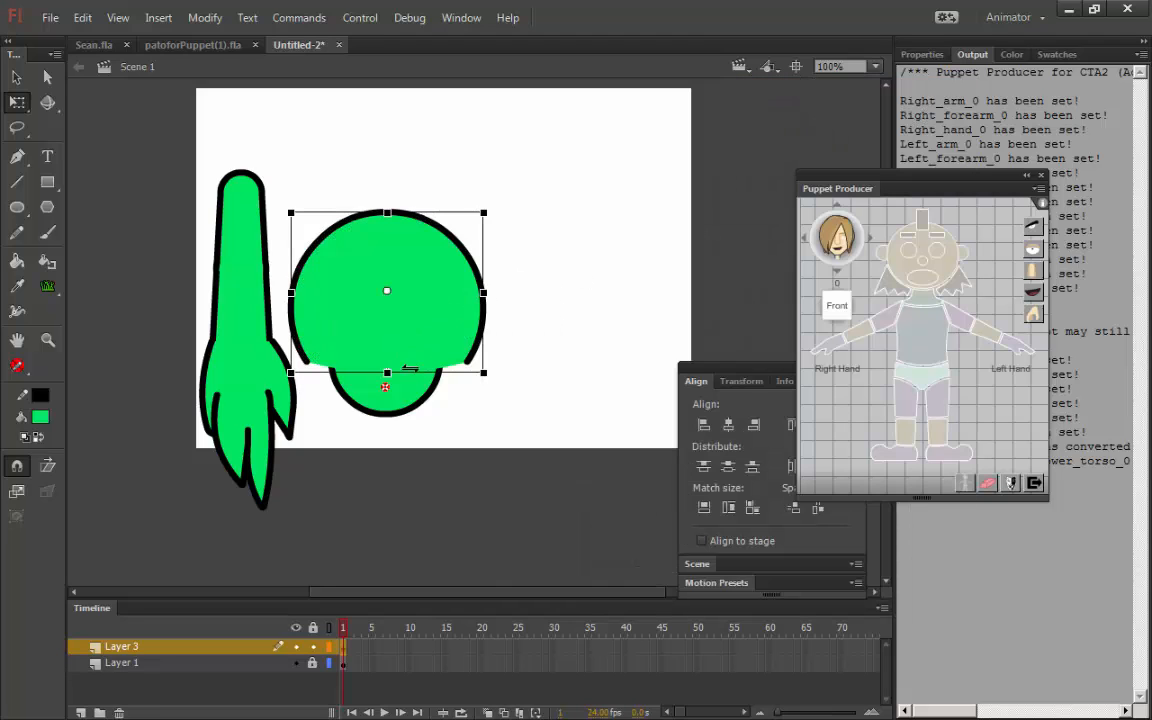
- Place the upper symbol's pivot at the middle of its lower edge, test-rotate the symbol, and undo the rotation
left_click_drag(387, 361, 387, 373)
double_click(457, 314)
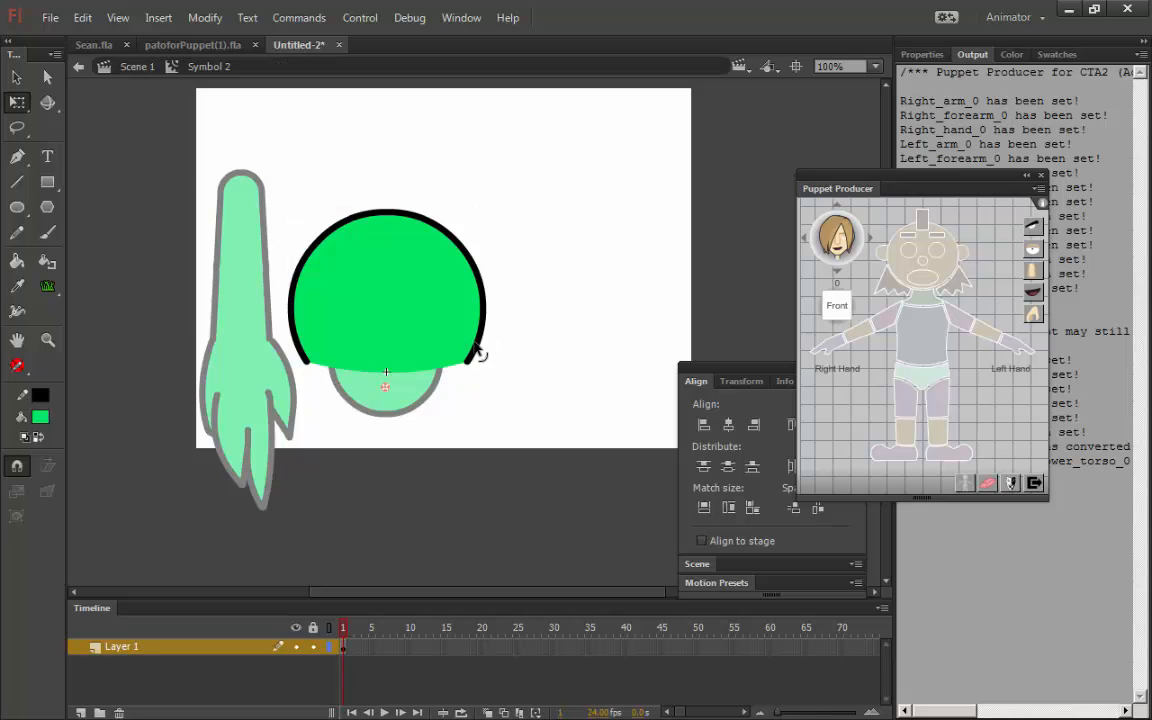
double_click(515, 282)
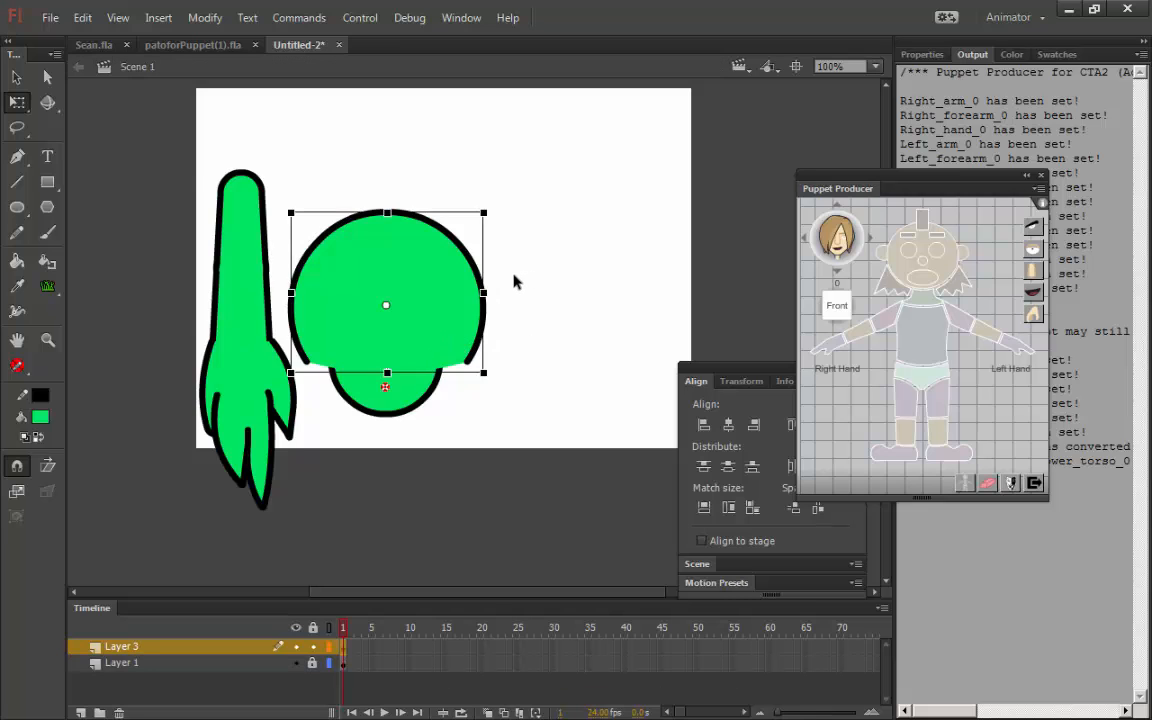
left_click_drag(385, 307, 387, 375)
left_click_drag(501, 220, 474, 292)
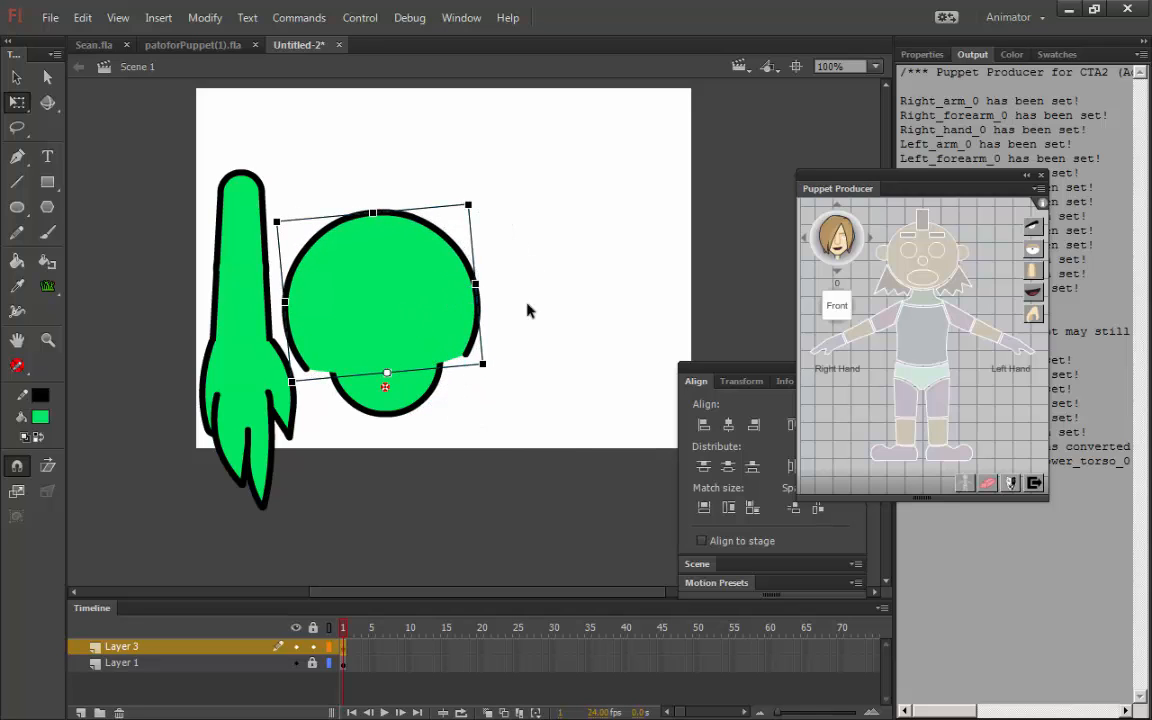
key("ctrl+z")
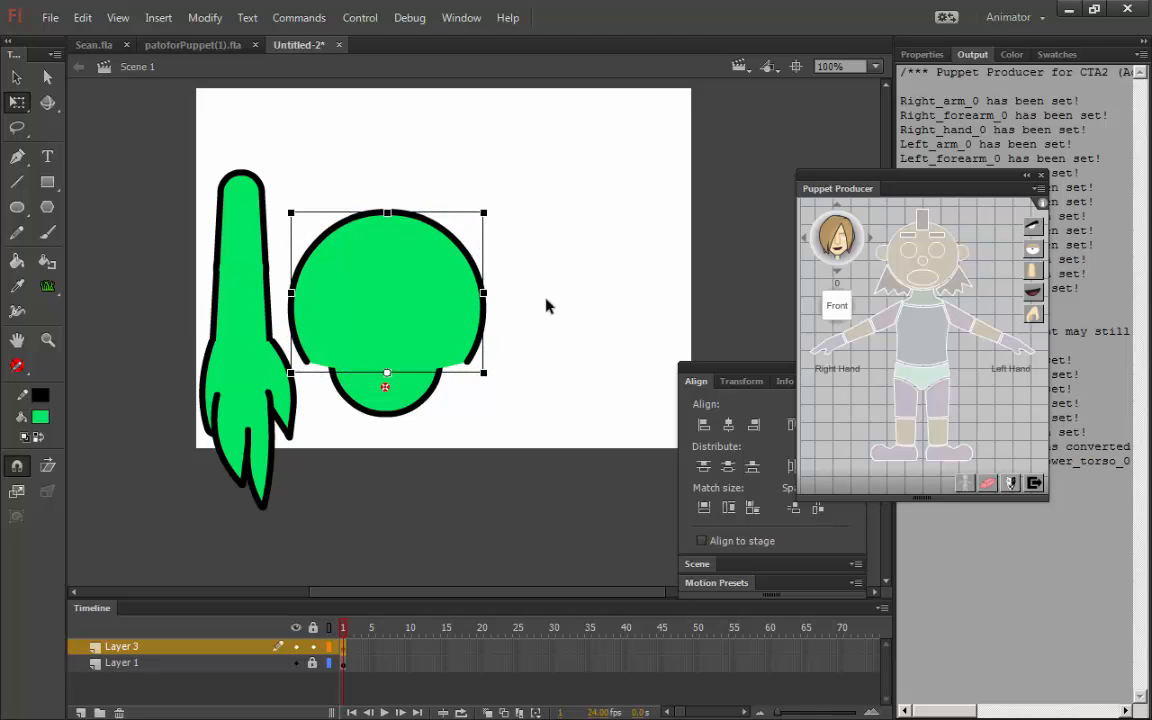
left_click(527, 318)
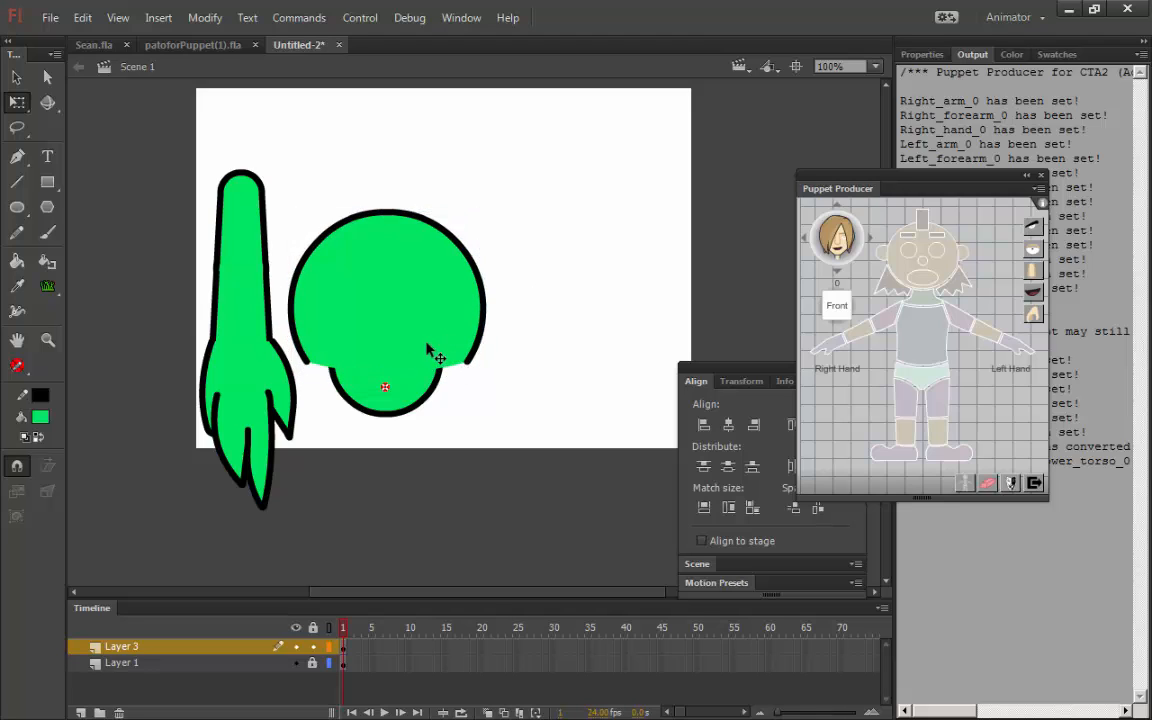
- Inside the upper symbol, add a black stroke along the curved lower edge with the Ink Bottle tool
left_click(448, 350)
left_click(496, 339)
key("s")
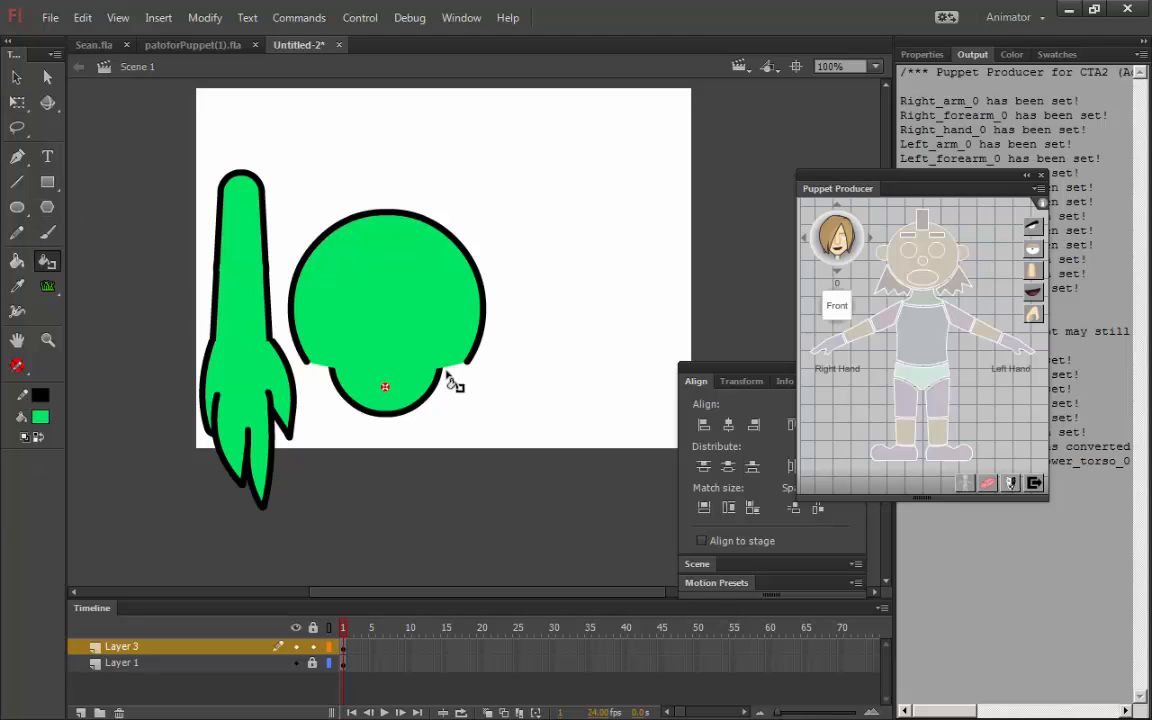
left_click(17, 77)
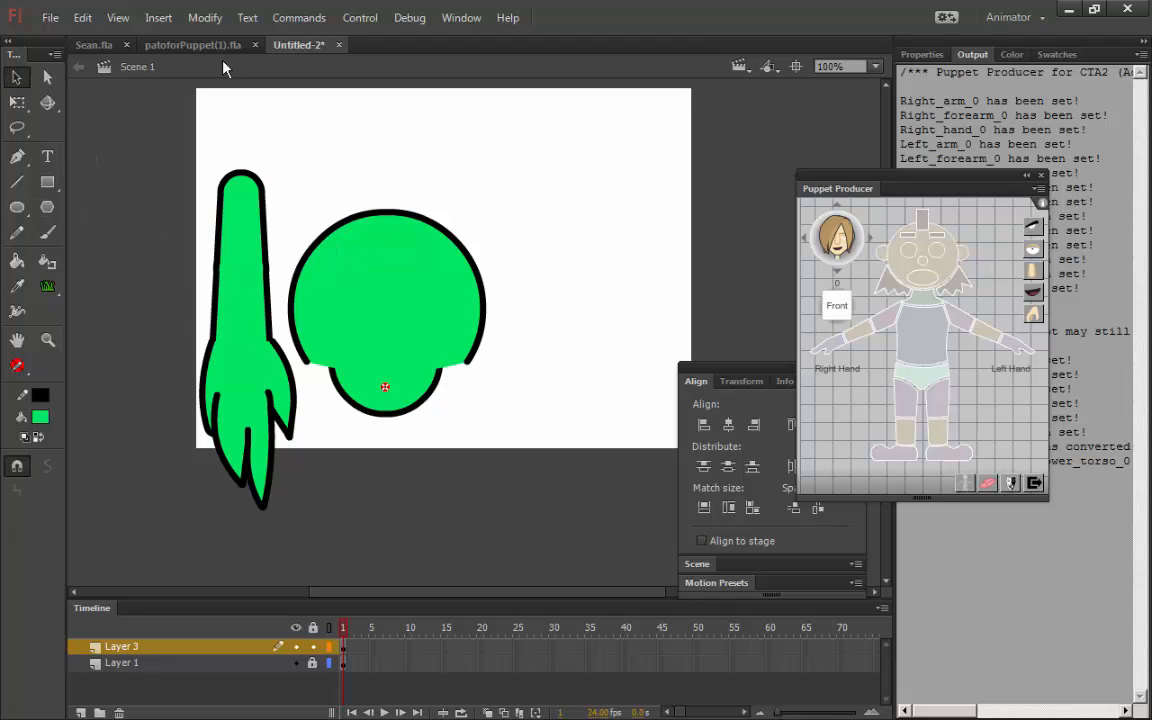
double_click(462, 335)
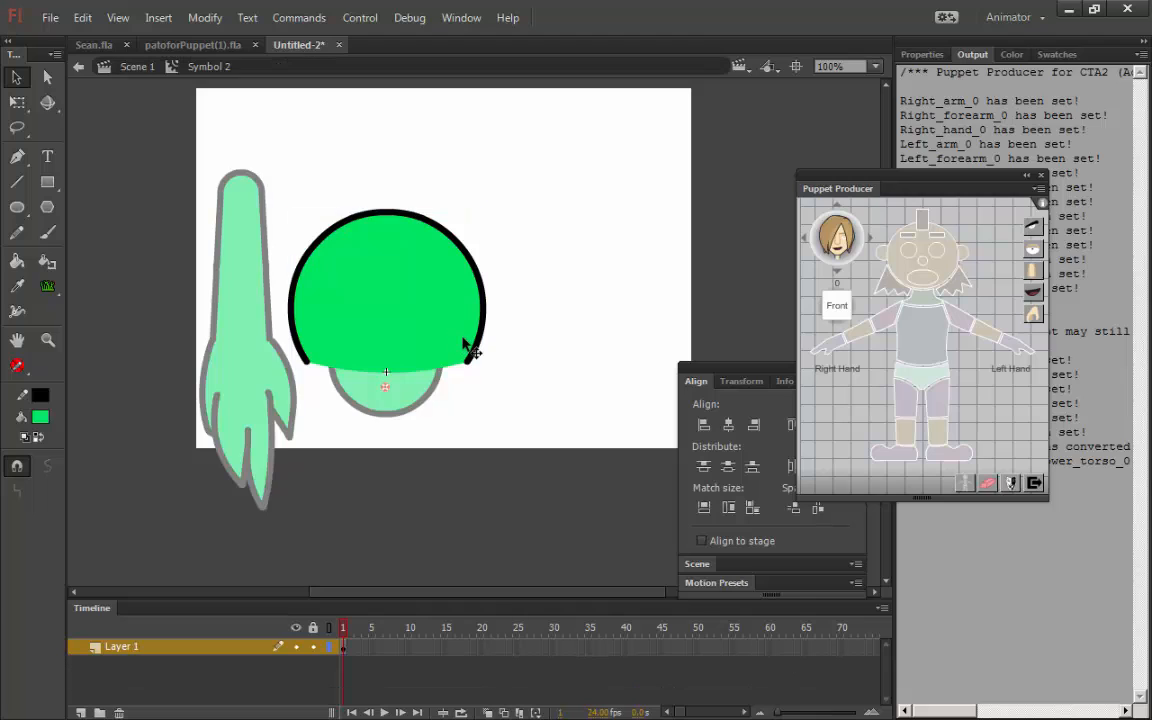
left_click(42, 263)
left_click(460, 369)
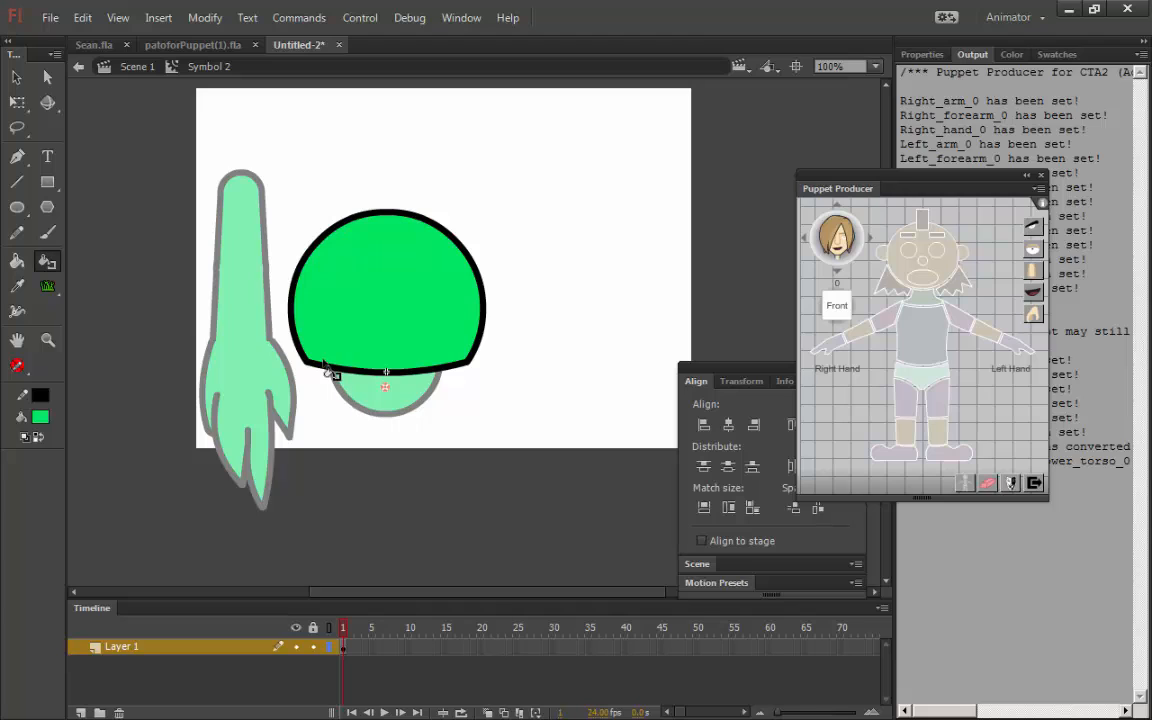
- Set the stroke to none on the part of the lower edge overlapping the small circle, and return to the main scene
left_click(16, 77)
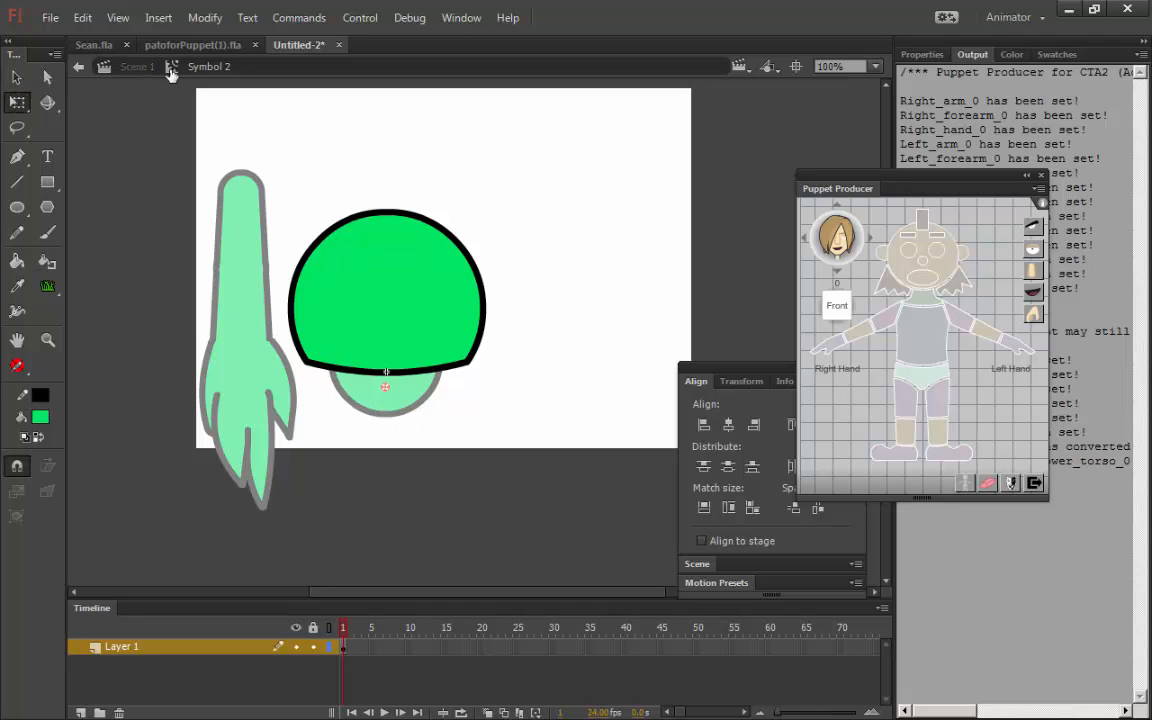
left_click(16, 77)
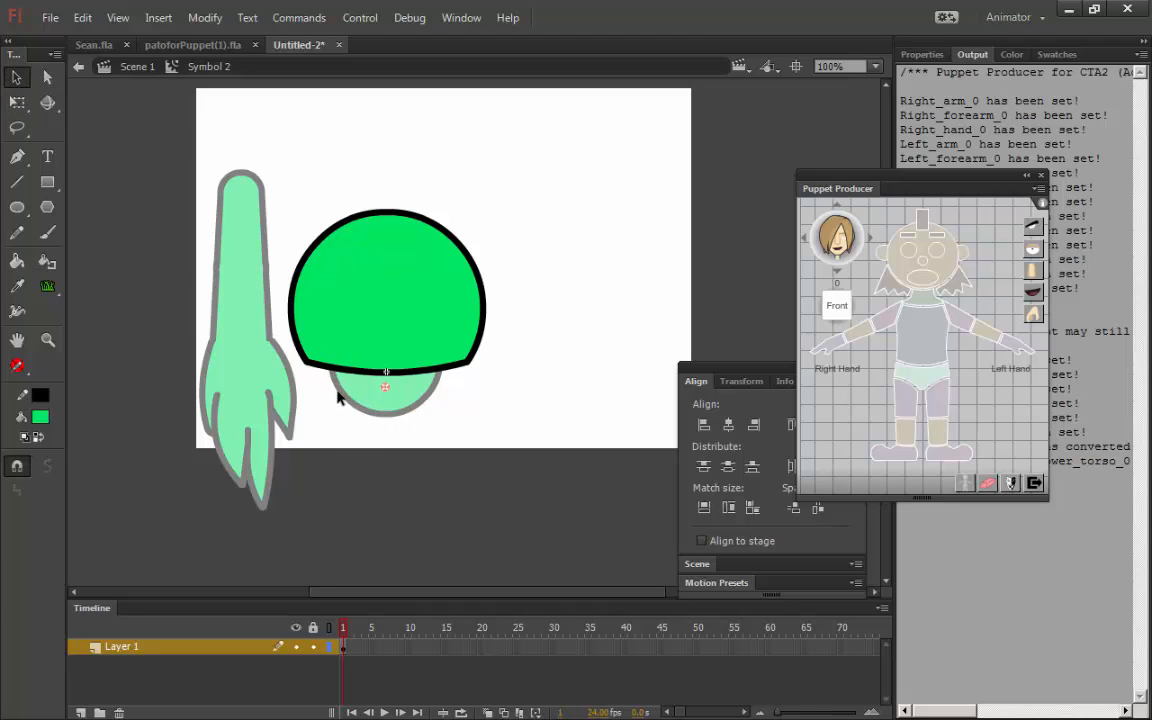
left_click_drag(373, 357, 436, 319)
left_click(40, 398)
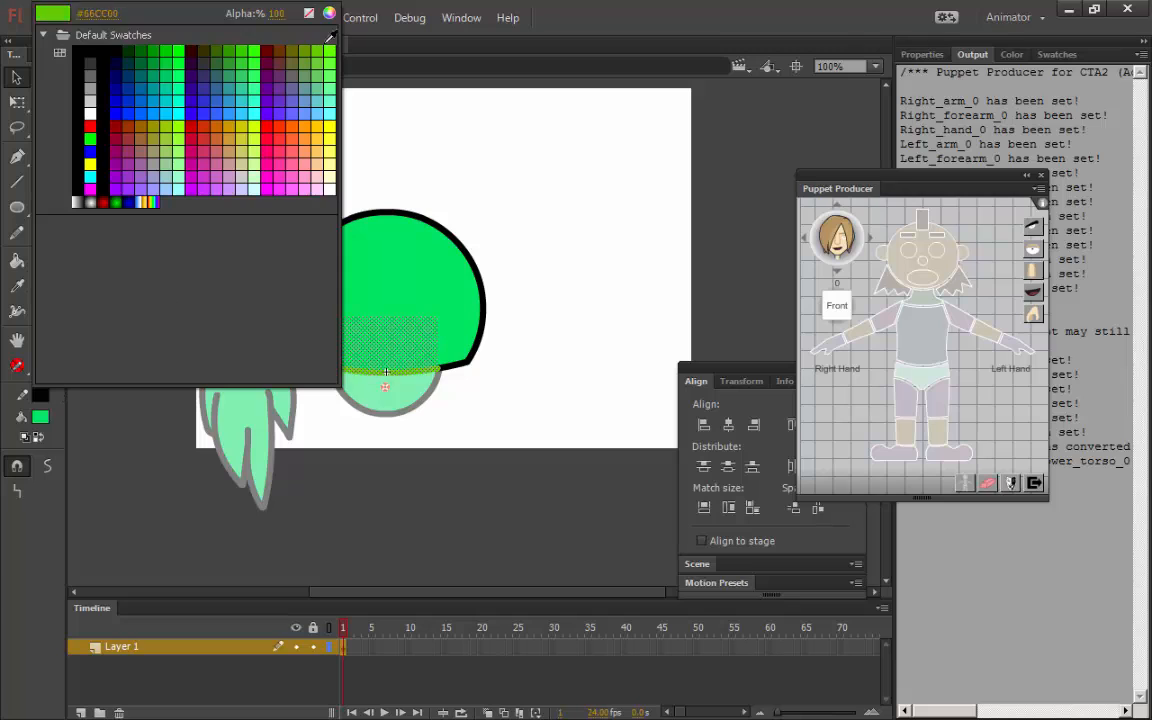
left_click(300, 16)
left_click(535, 265)
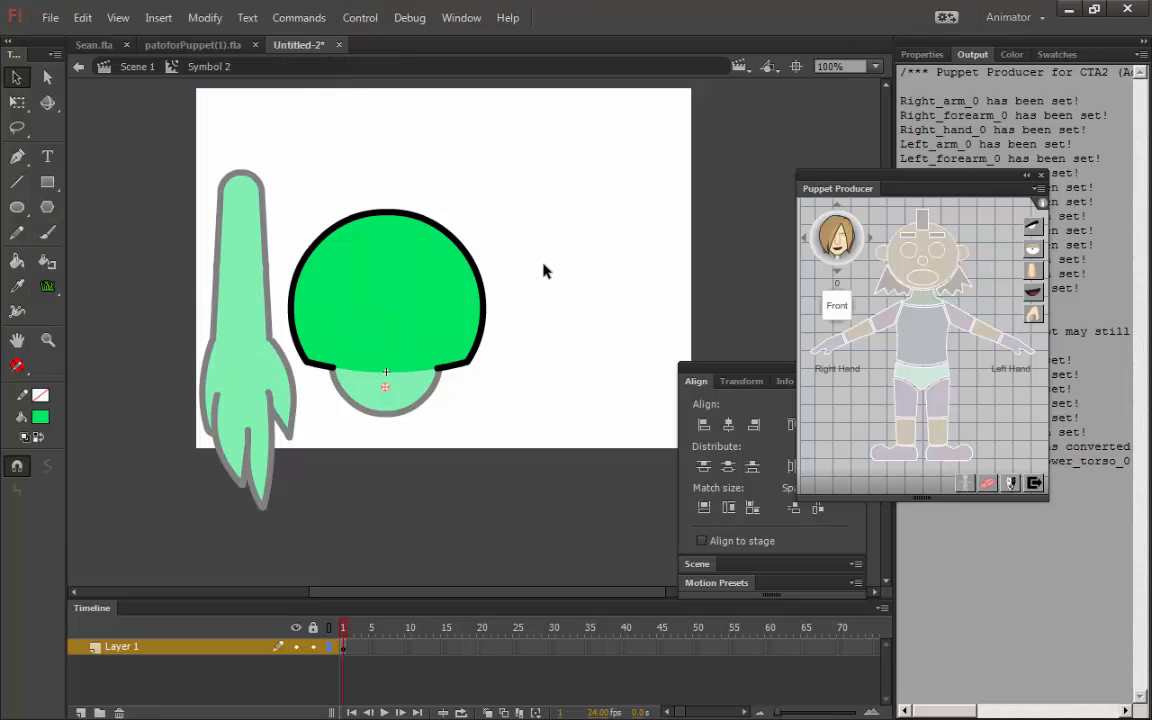
double_click(545, 267)
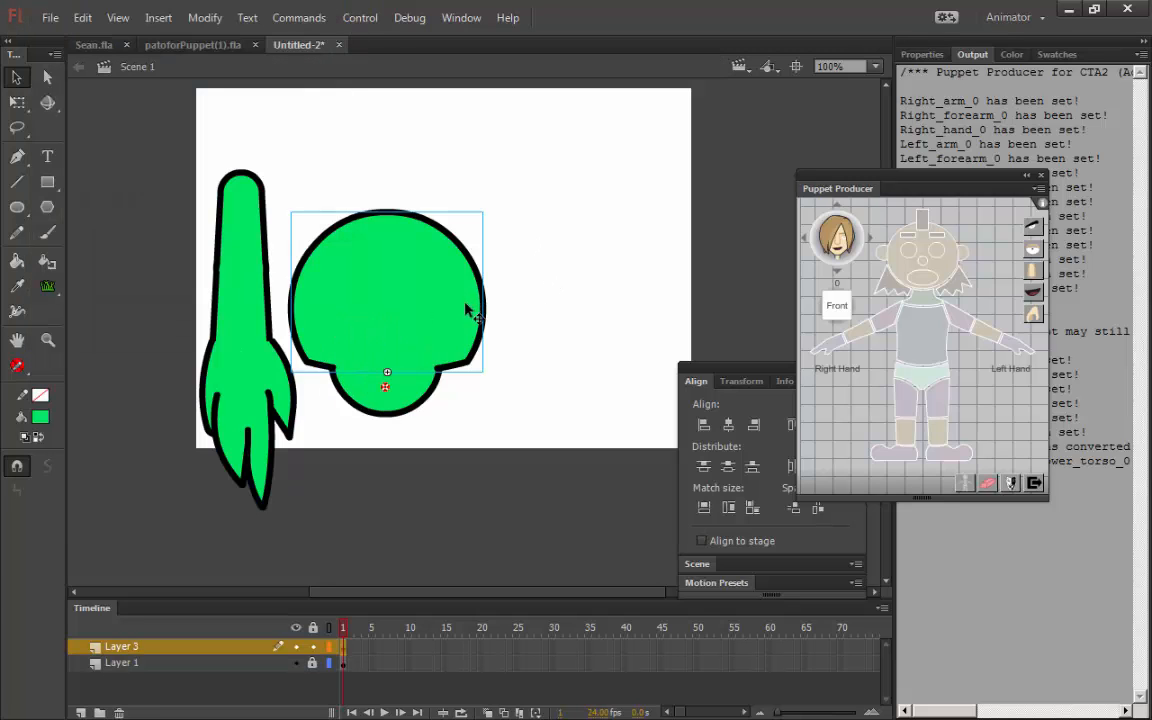
- Test-rotate the upper symbol about its lower-edge pivot to check how it blends with the lower torso
left_click(17, 103)
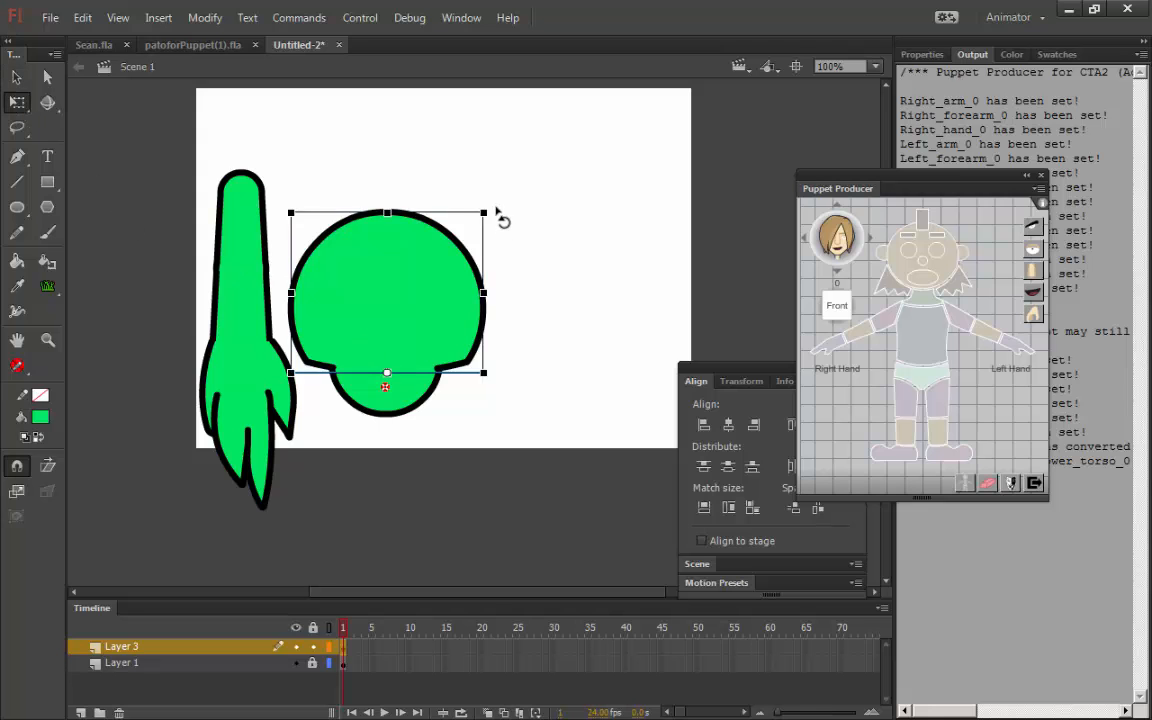
left_click_drag(497, 213, 485, 300)
left_click_drag(447, 255, 317, 328)
key("ctrl+shift+9")
double_click(478, 330)
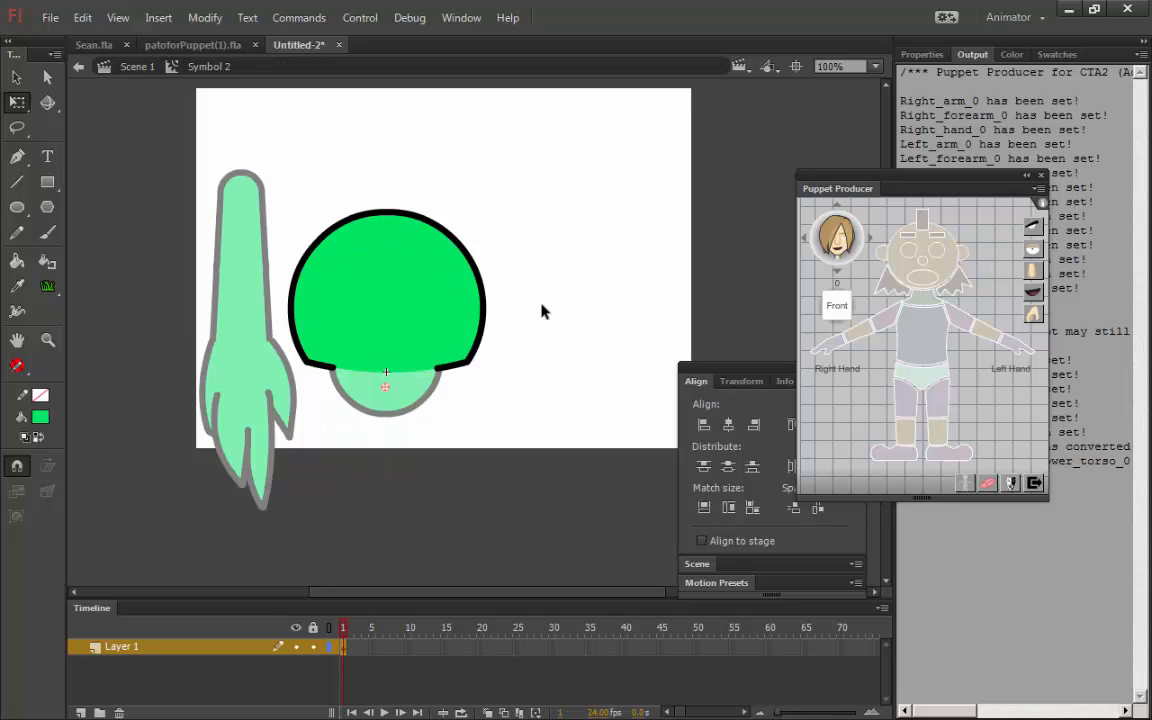
double_click(549, 246)
- Delete the upper symbol and the lower torso circle from the stage, keeping only the arm
left_click_drag(553, 168, 365, 430)
key("Delete")
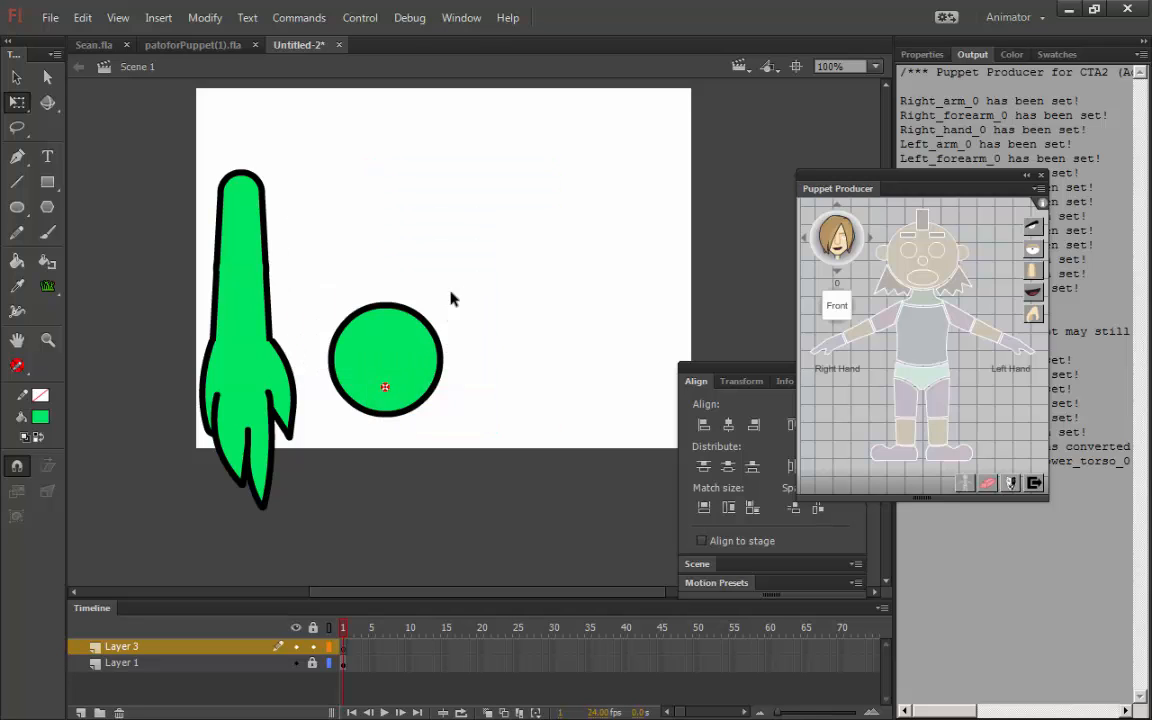
left_click_drag(451, 298, 393, 454)
left_click_drag(470, 252, 376, 430)
key("Delete")
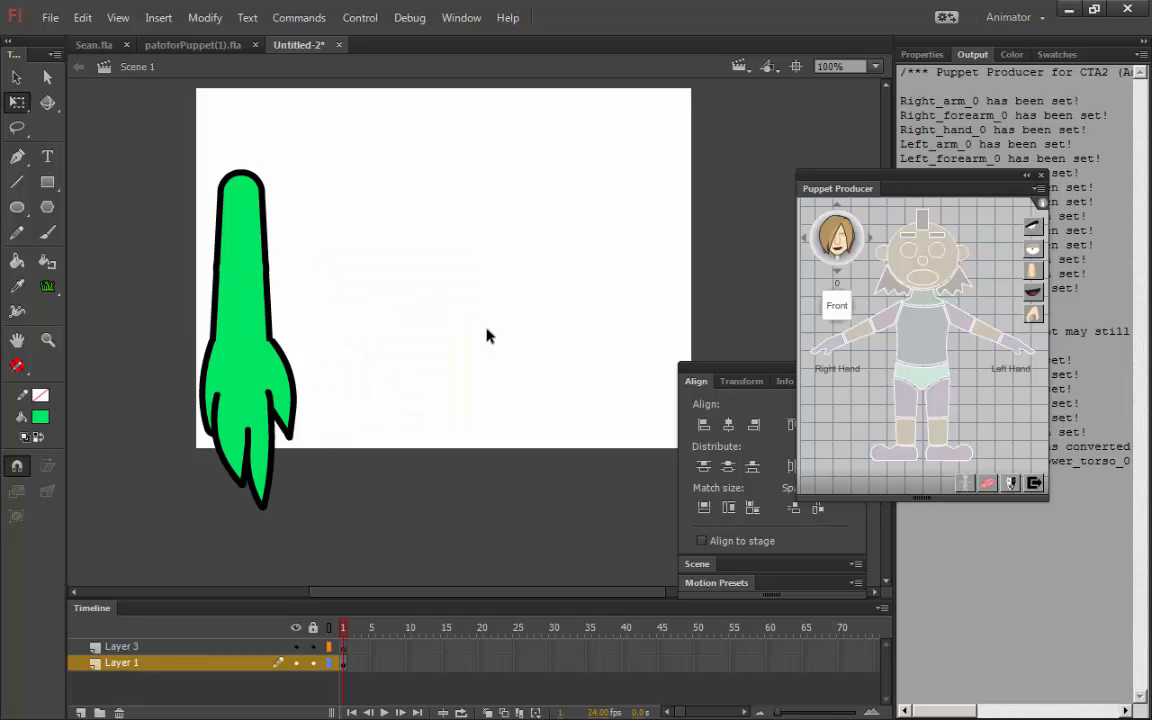
- Draw a wide green ellipse without an outline on Layer 1, beside the arm
left_click(17, 207)
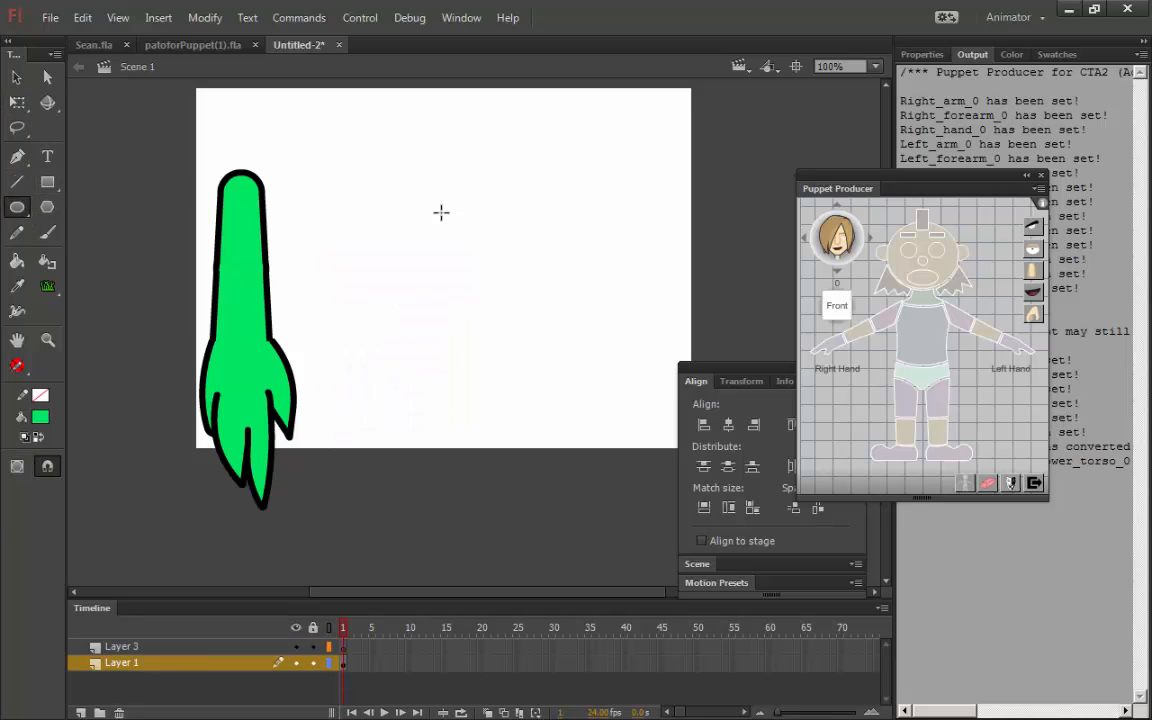
left_click_drag(364, 203, 575, 369)
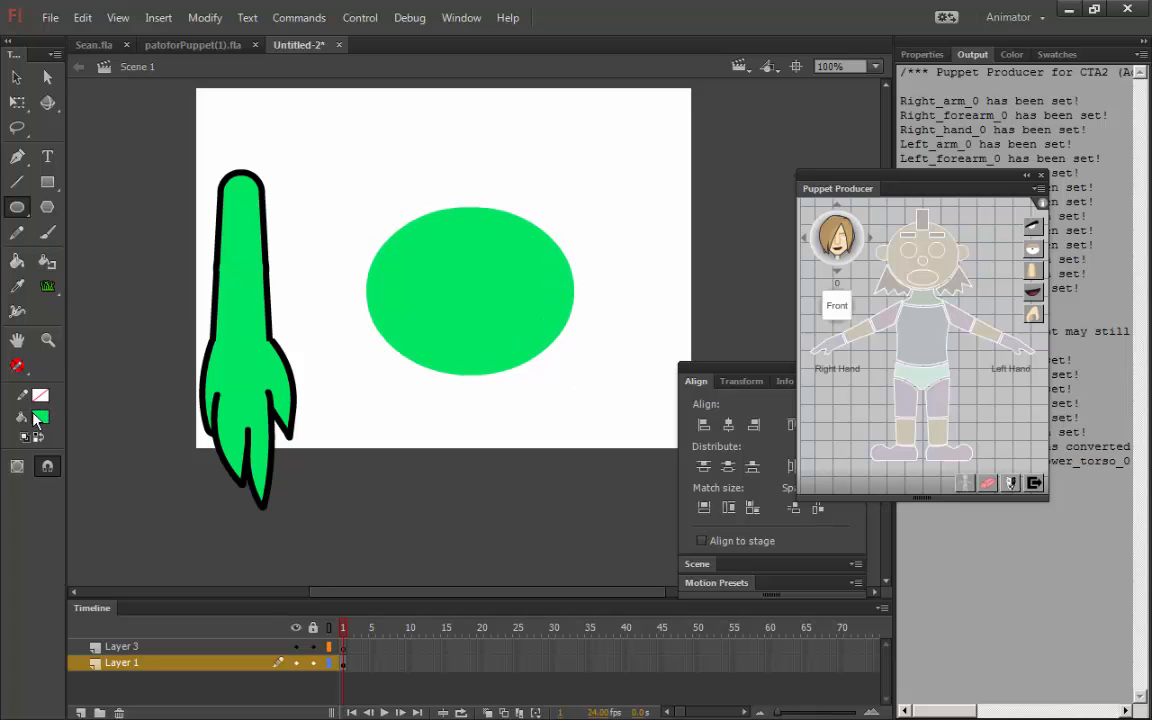
- Add a black outline around the green ellipse with the Ink Bottle tool
left_click(36, 416)
left_click(82, 47)
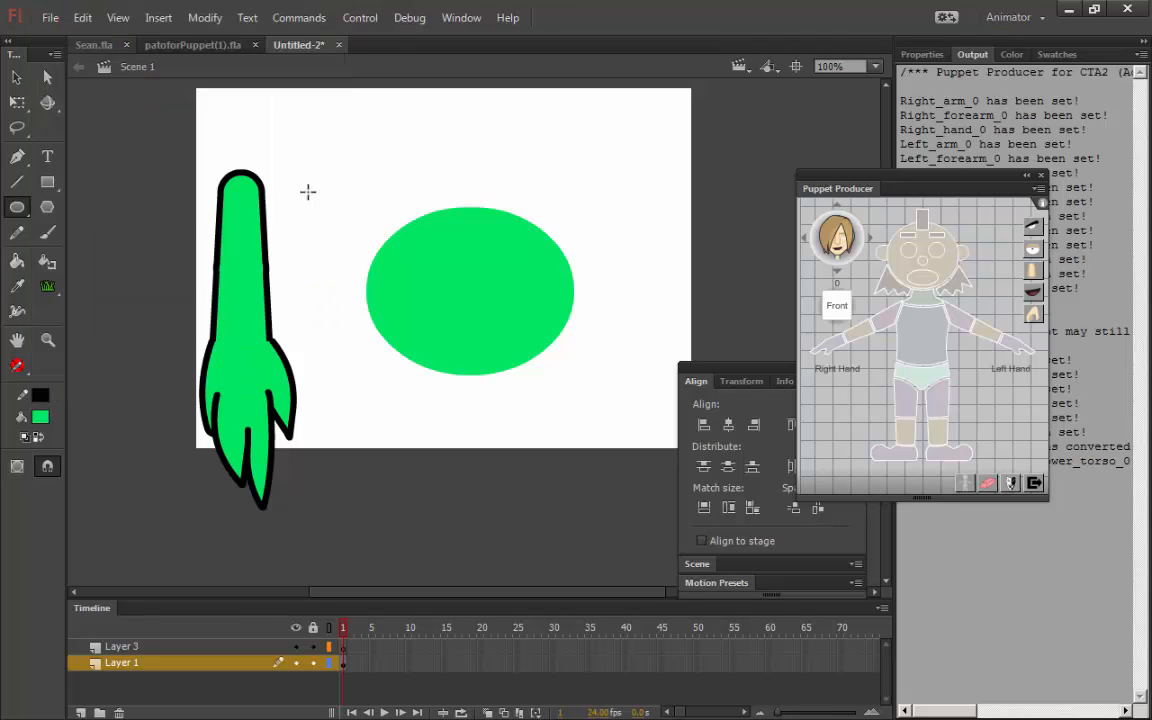
left_click(47, 261)
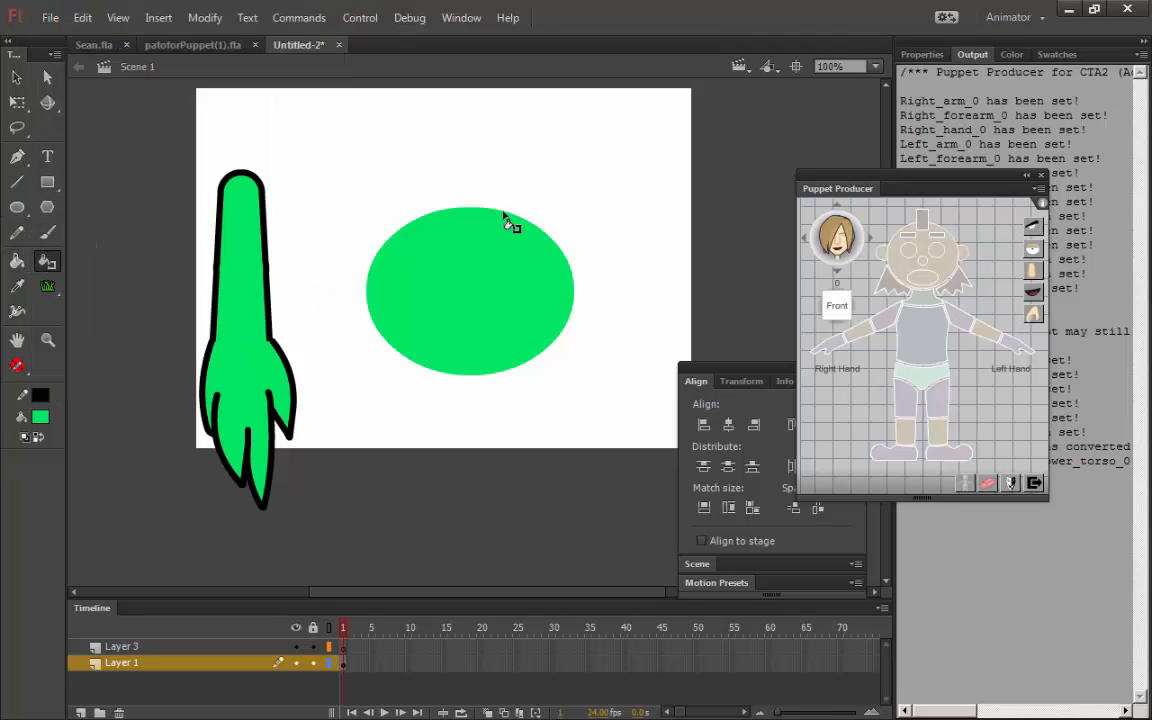
left_click(468, 212)
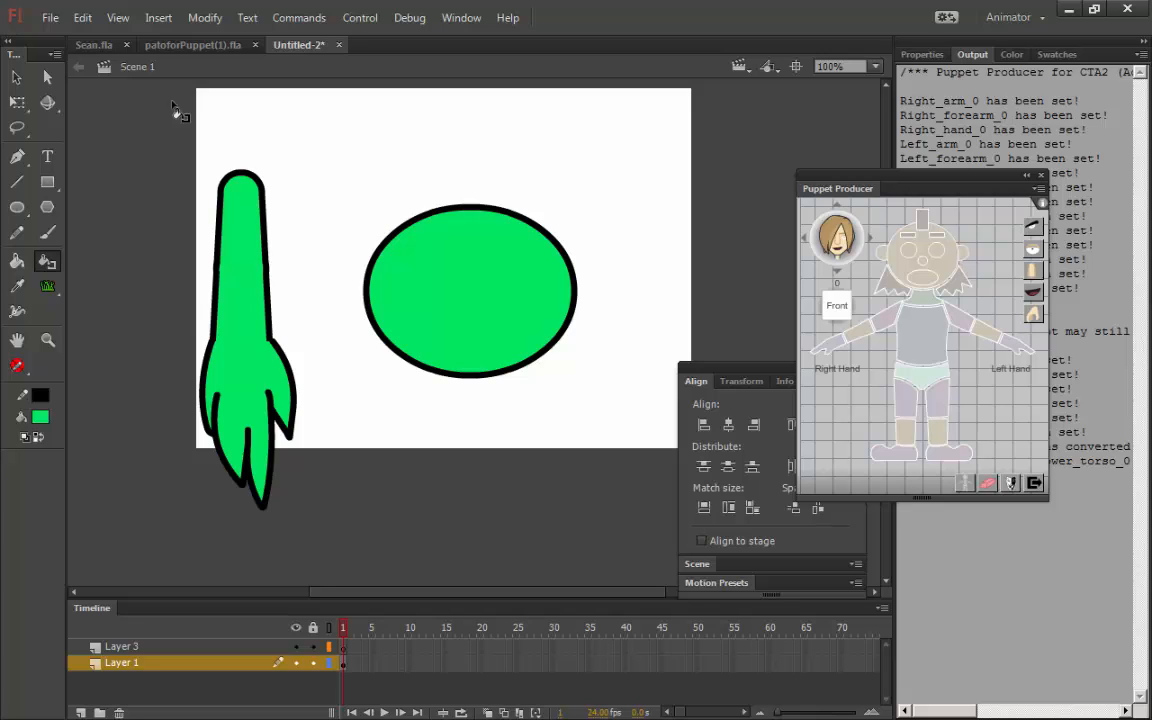
- Convert the outlined ellipse, fill and stroke together, to a movie clip symbol with bottom-centre registration
key("v")
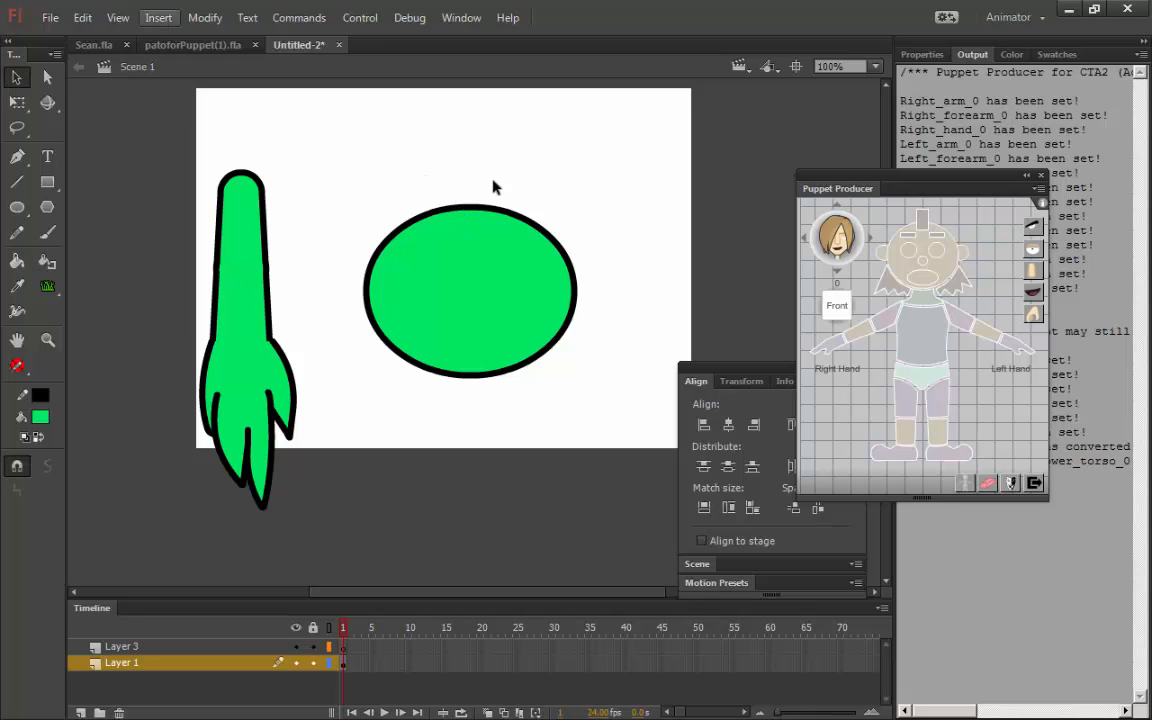
mouse_move(334, 175)
left_mouse_down()
mouse_move(463, 321)
mouse_move(599, 408)
left_mouse_up()
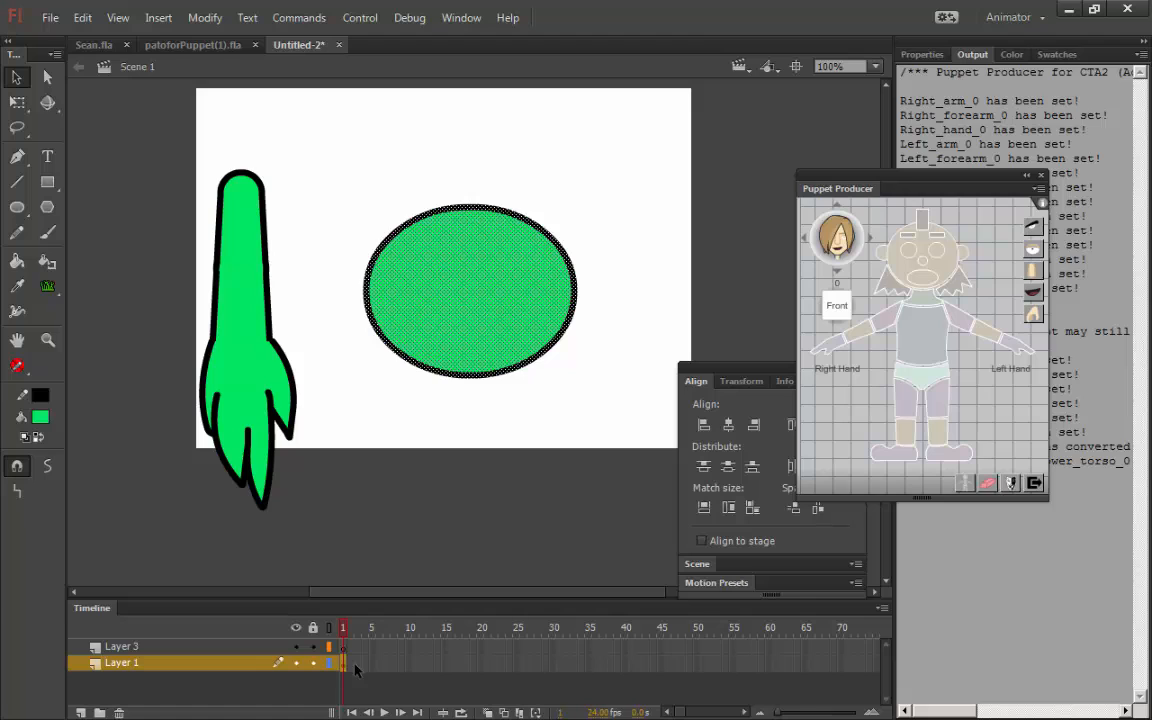
key("F8")
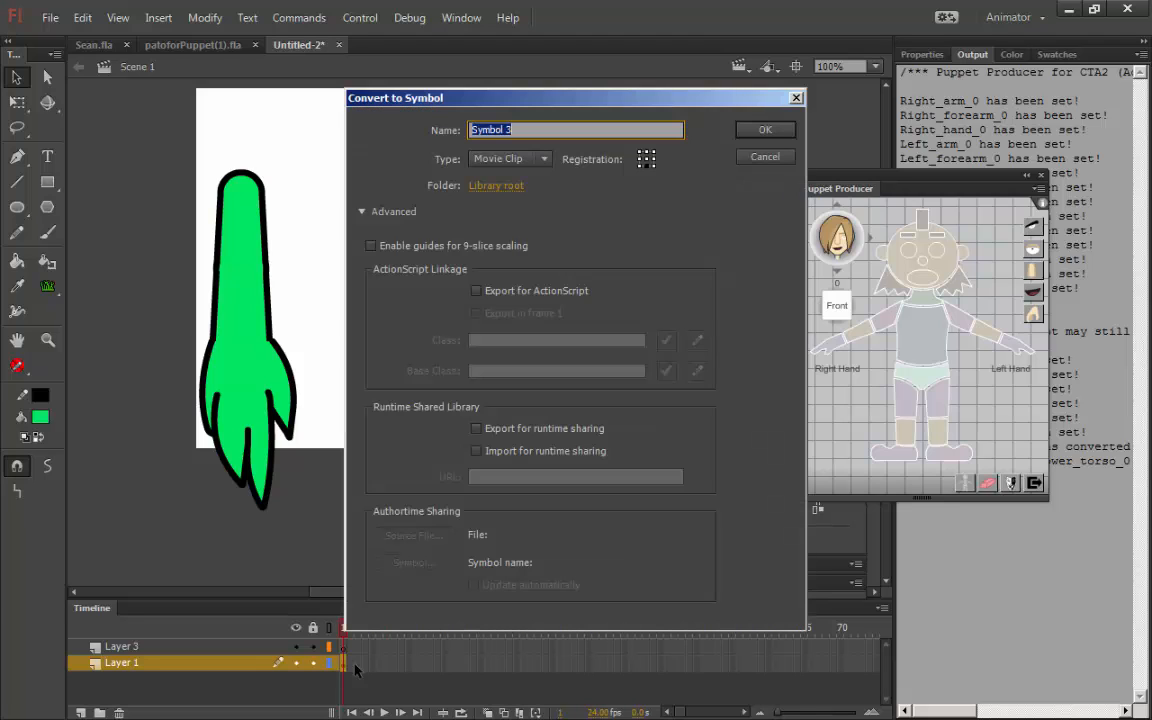
left_click(766, 129)
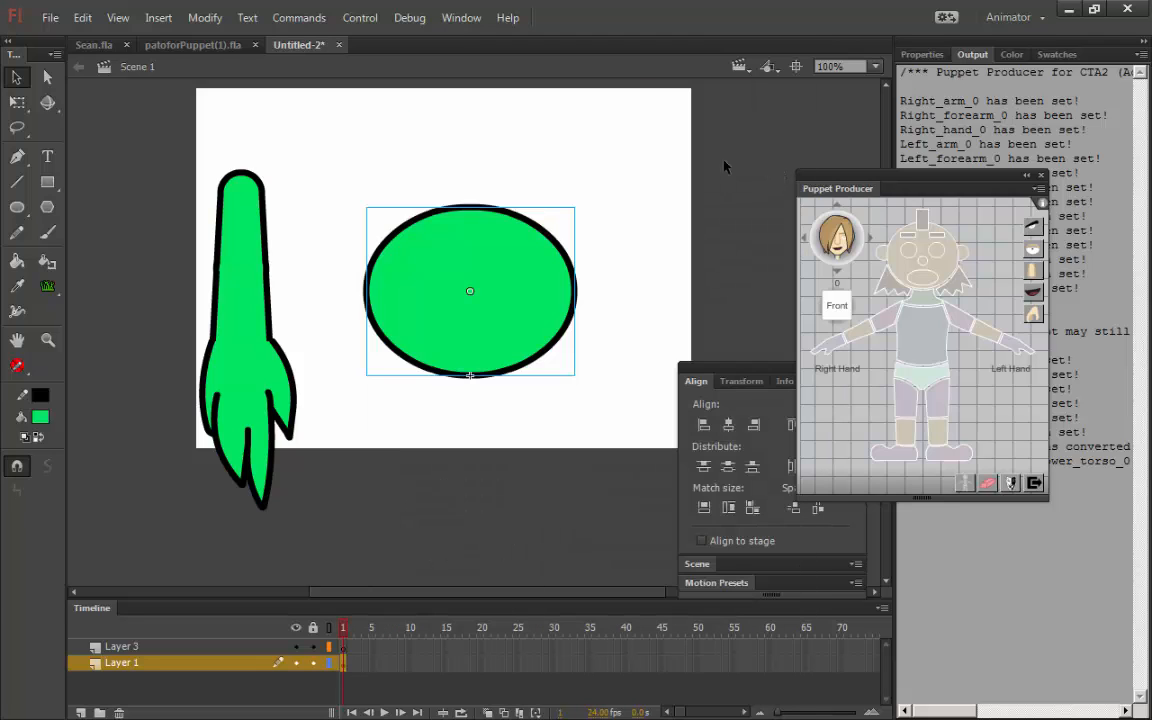
left_click(489, 433)
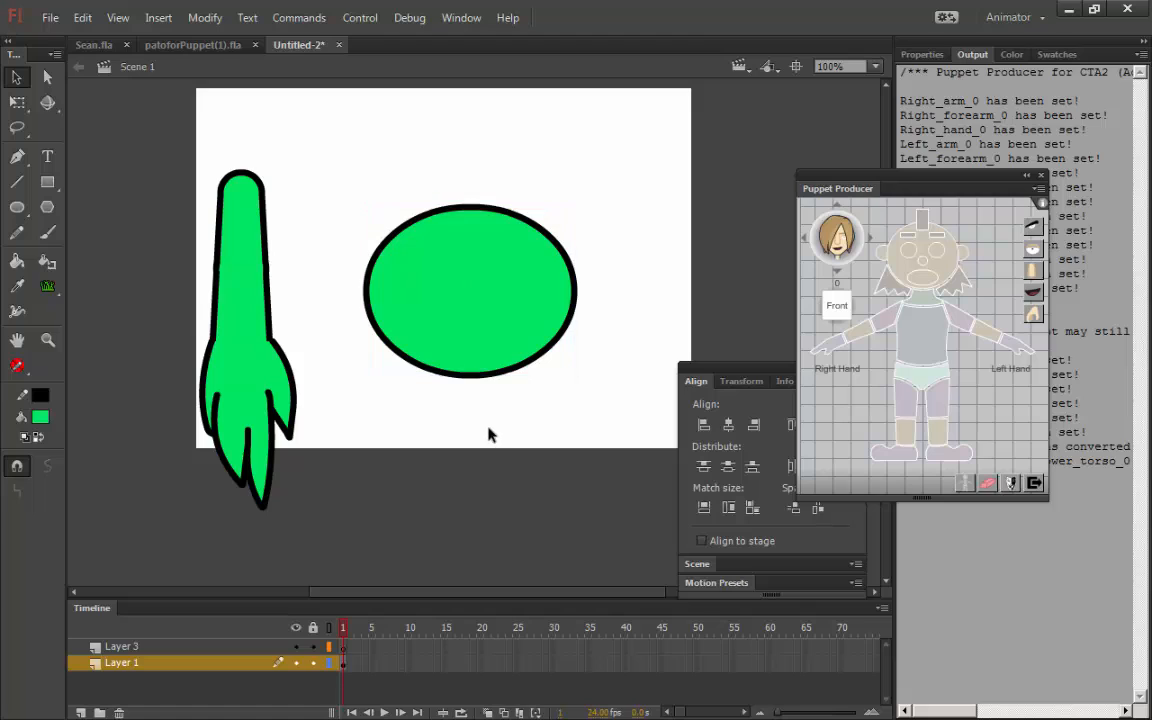
- Draw a small black-outlined green circle below the ellipse and convert it to a movie clip symbol with centred registration
left_click(17, 207)
left_click_drag(388, 420, 440, 470)
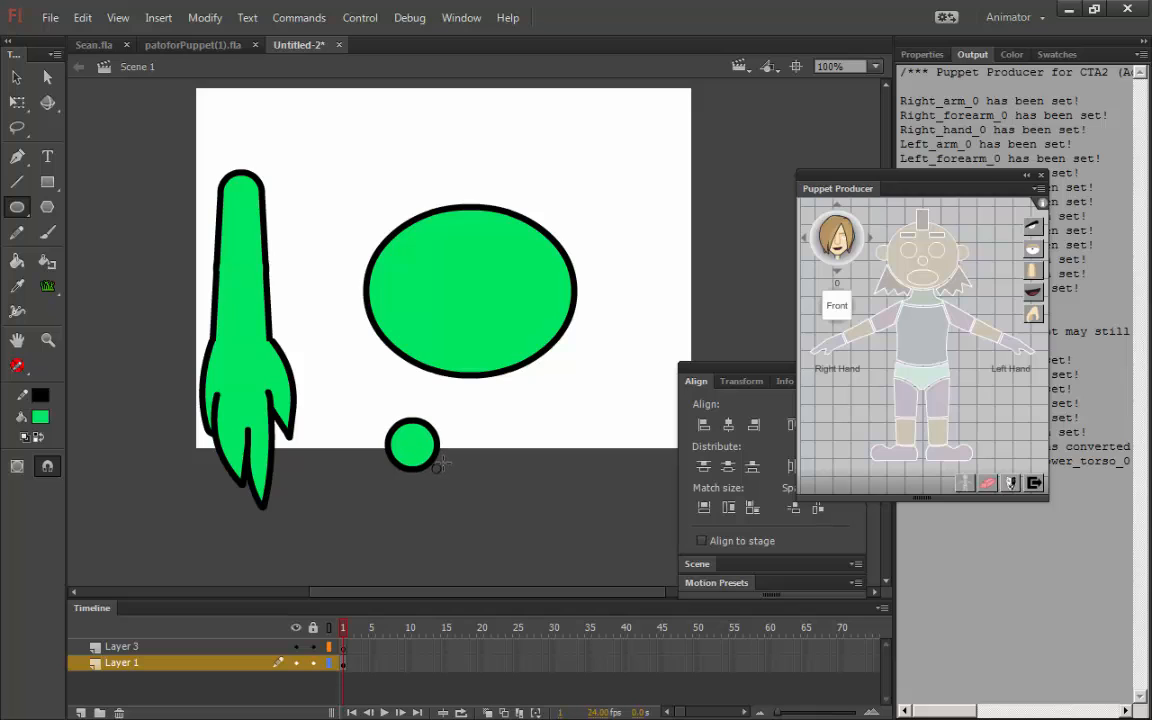
left_click(17, 77)
left_click_drag(373, 411, 467, 485)
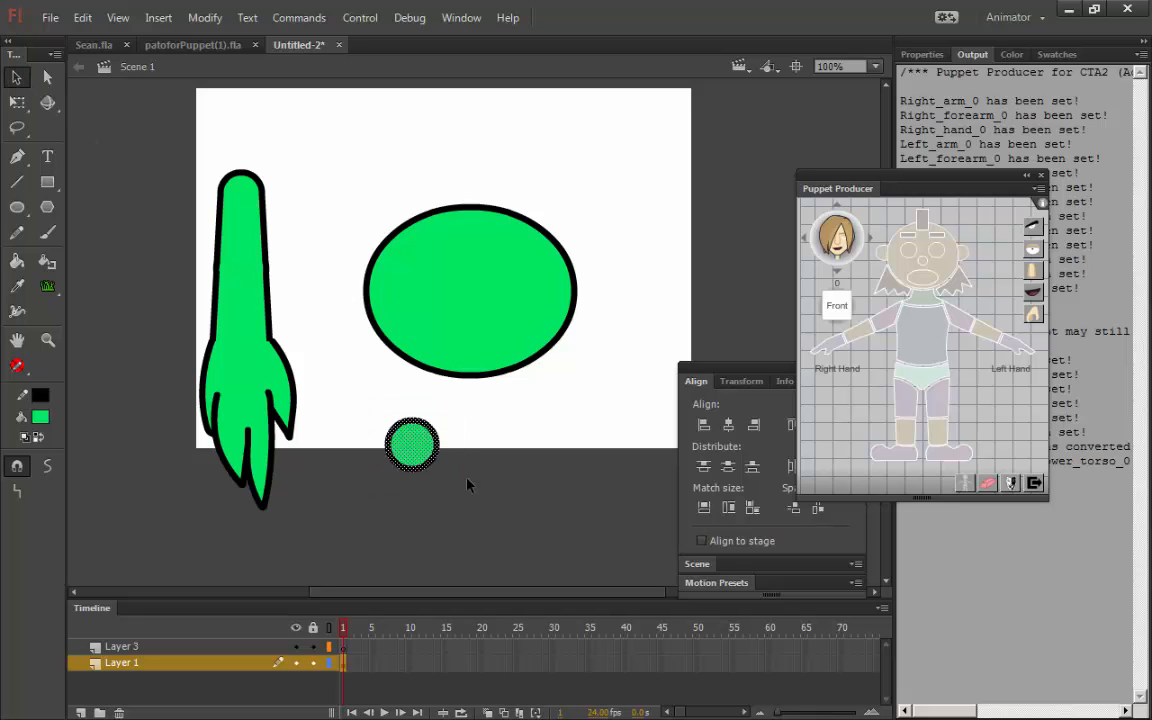
key("F8")
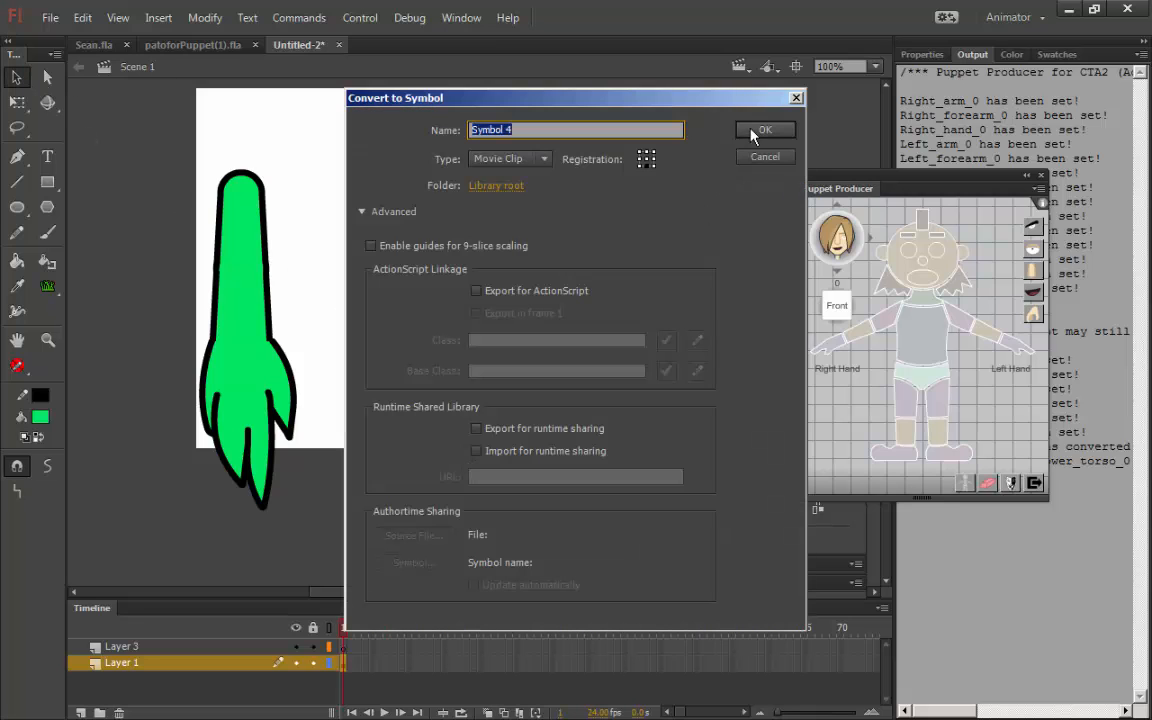
left_click(646, 157)
key("Return")
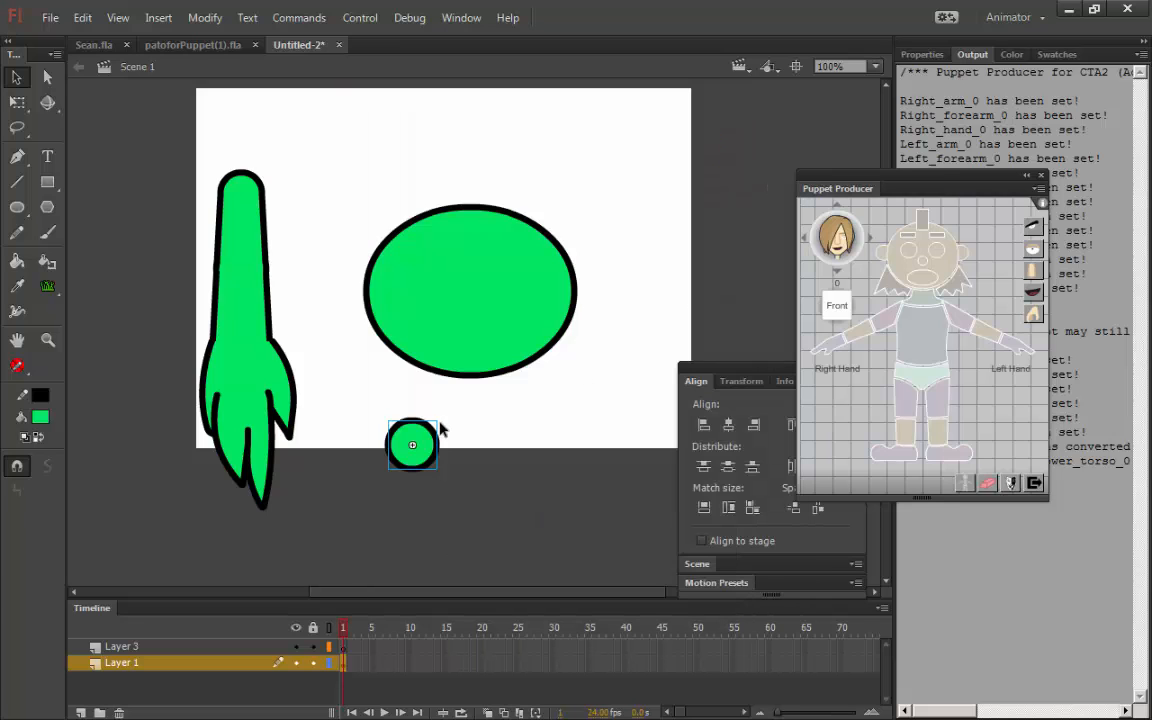
- Place the small circle inside the ellipse's lower edge and align both symbols on their horizontal centres
left_click_drag(420, 440, 469, 348)
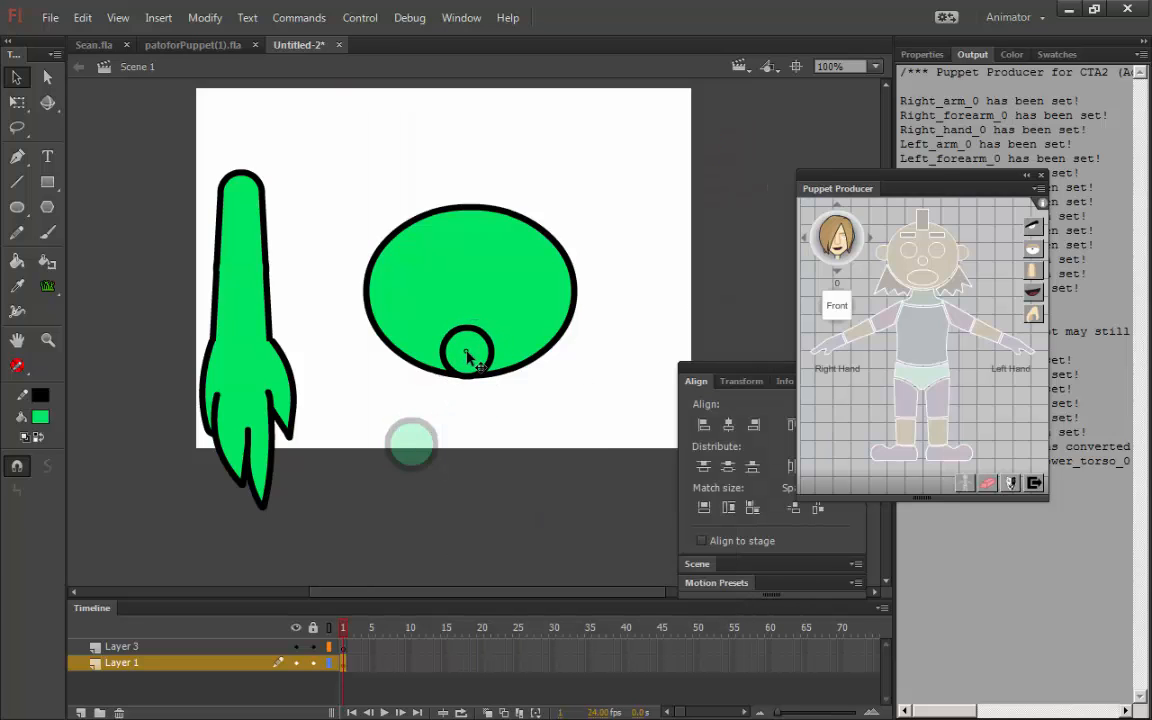
left_click_drag(588, 190, 385, 435)
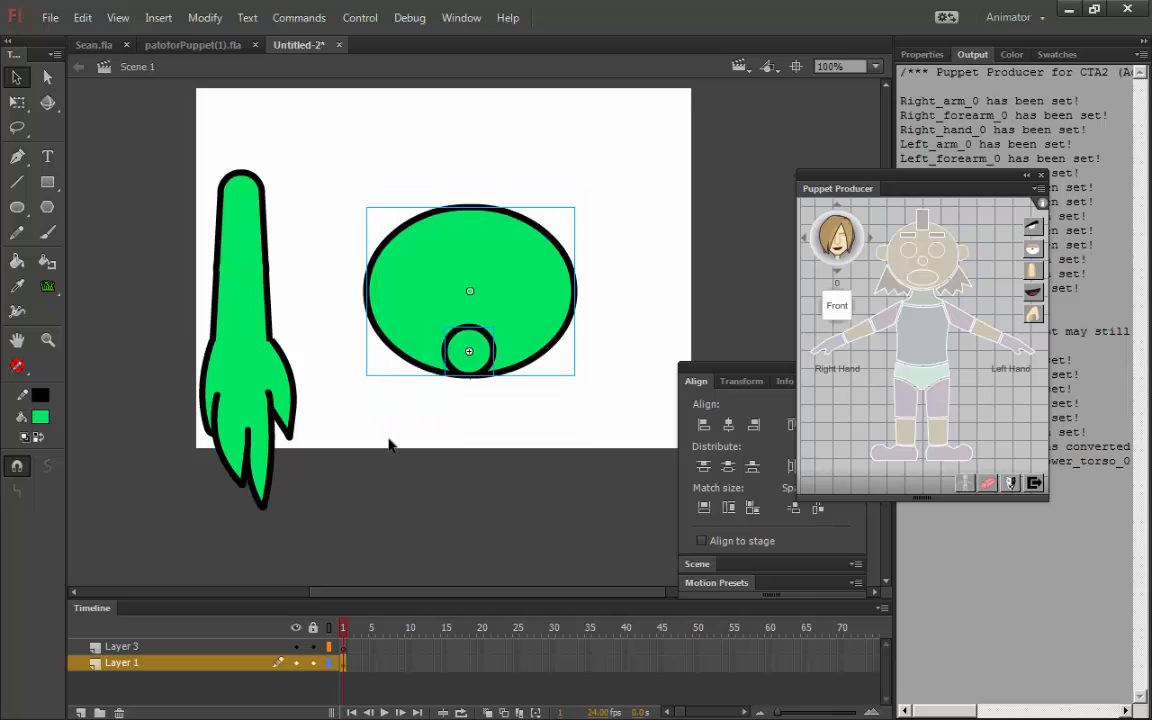
left_click_drag(738, 370, 667, 381)
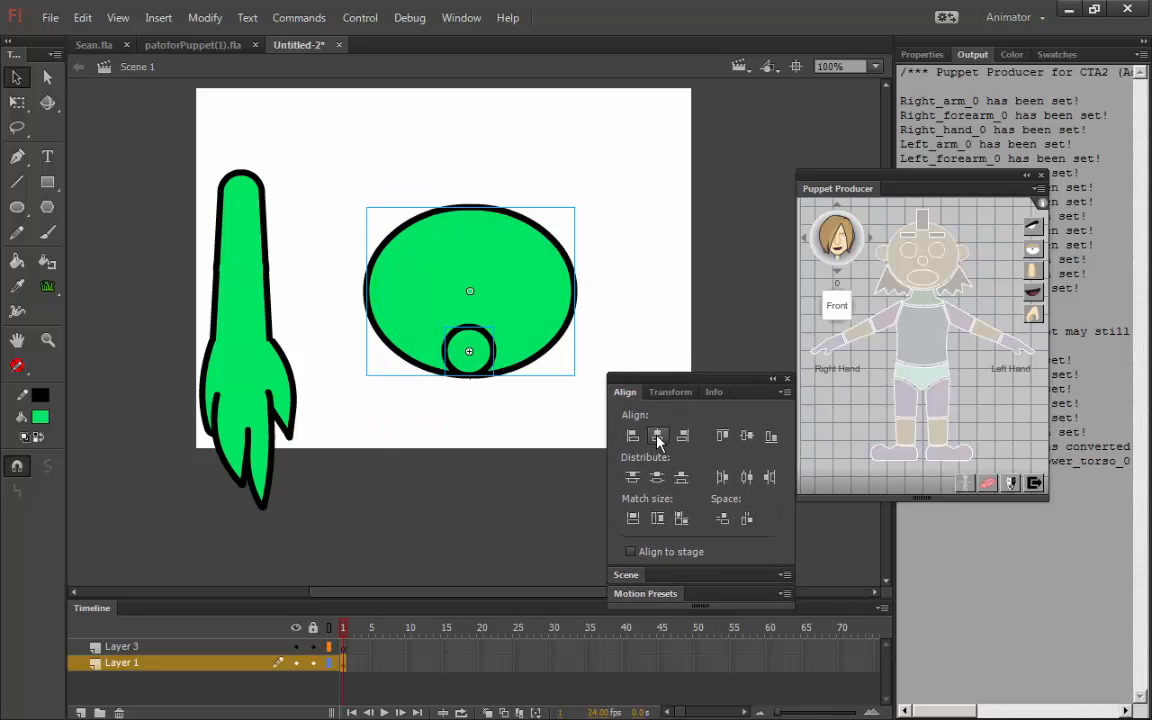
left_click(658, 438)
left_click(583, 390)
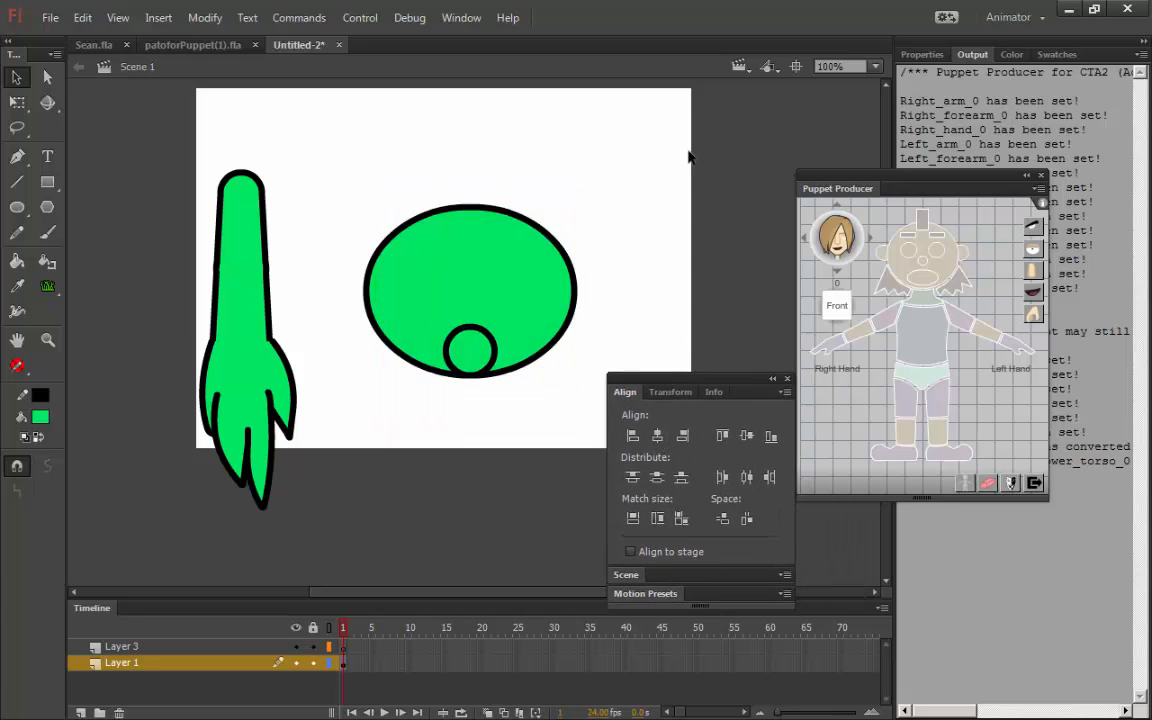
- Inside the ellipse's symbol, shift the artwork down so the registration point falls within the shape, and return to the main scene
left_click(521, 313)
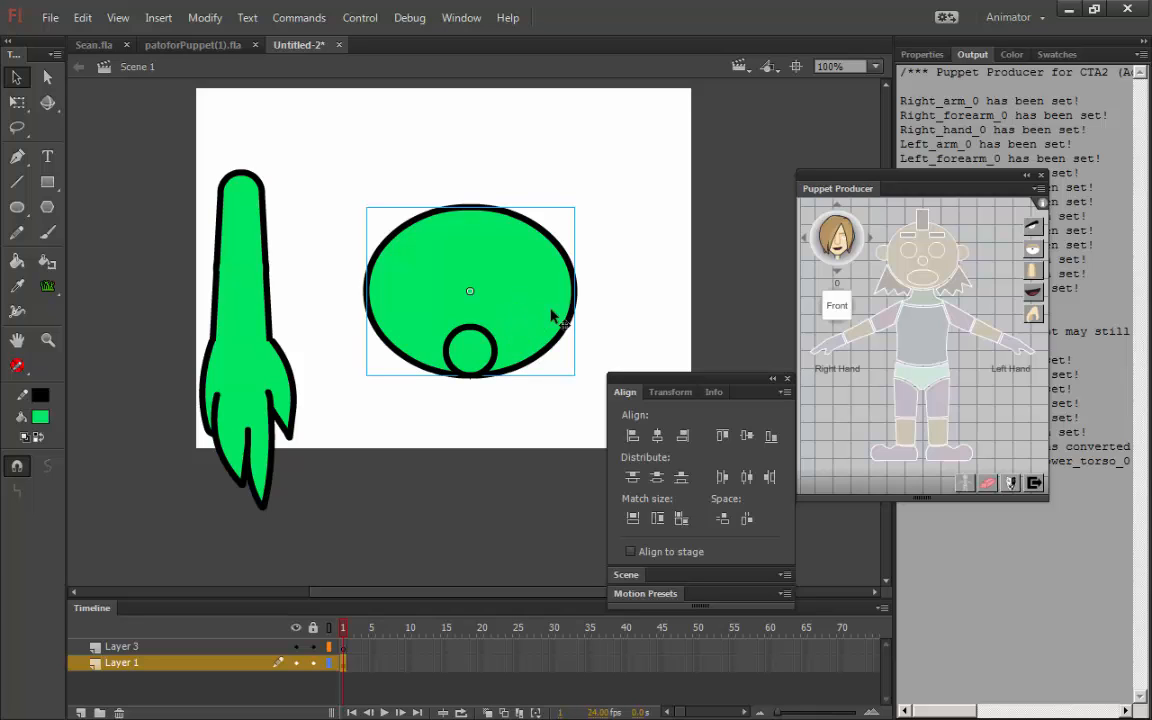
double_click(525, 320)
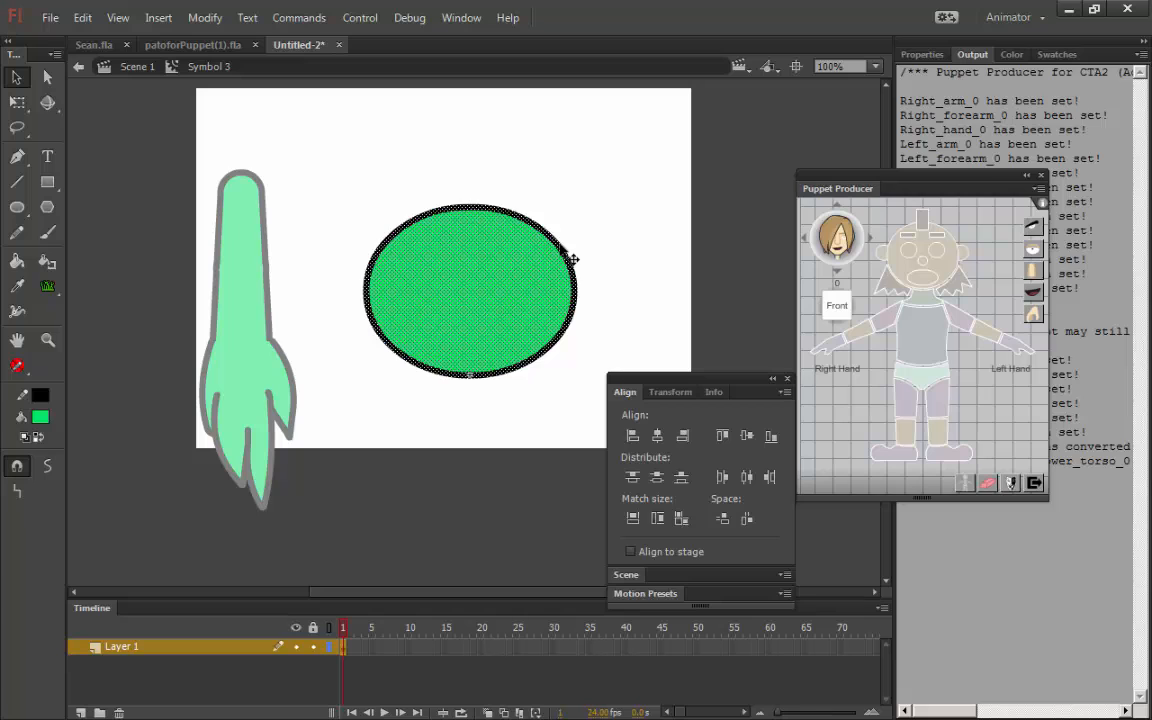
key("Down")
key("Down")
key("Down")
key("Down")
key("Down")
key("Down")
key("Down")
key("Down")
key("Down")
key("Down")
key("Down")
key("Down")
key("Down")
key("Down")
key("Down")
key("Down")
key("Down")
key("Down")
key("Down")
key("Down")
left_click(594, 265)
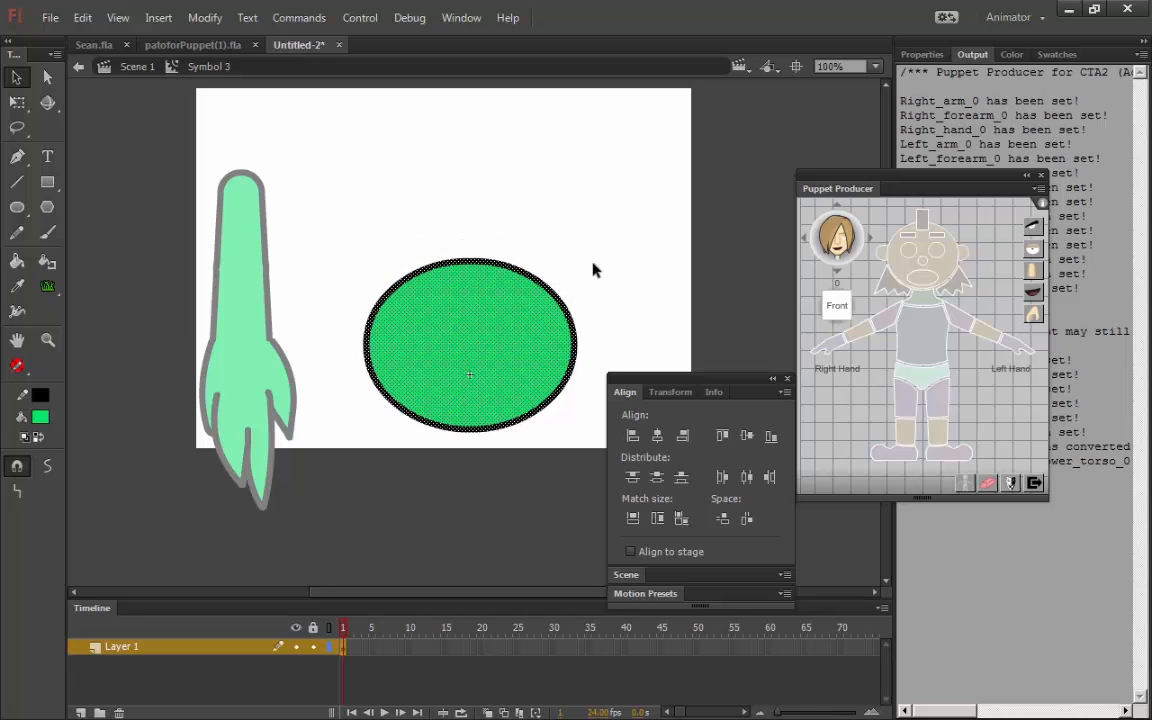
double_click(605, 264)
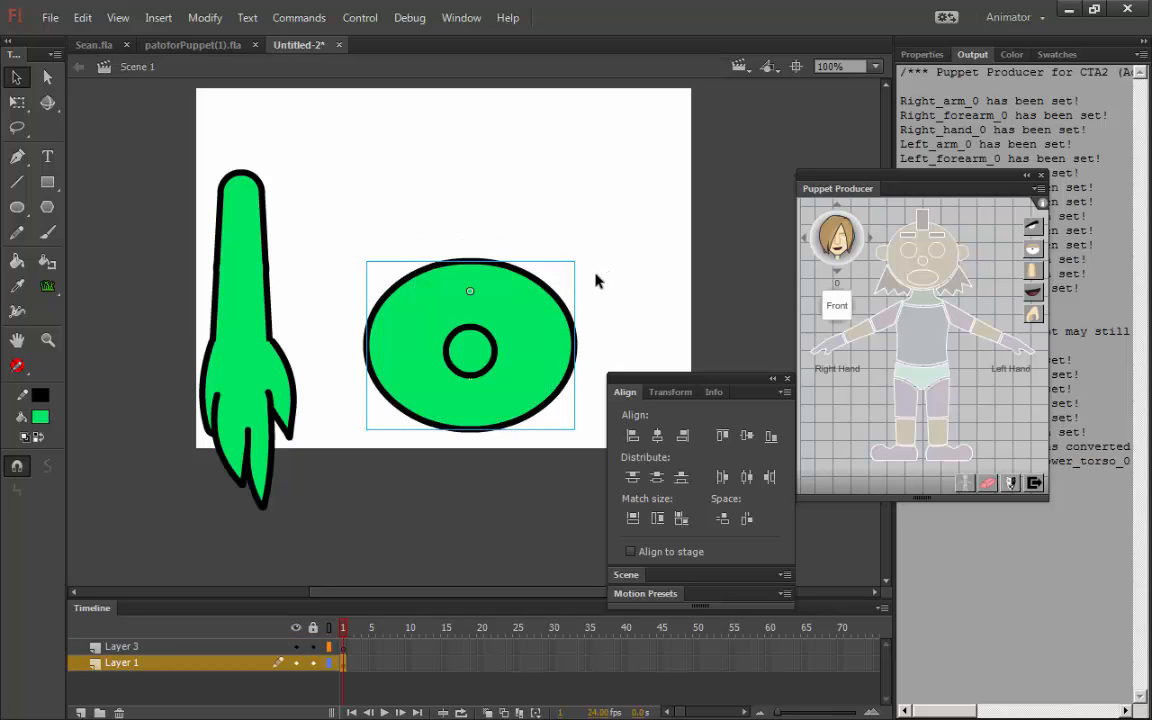
- Nudge the ellipse symbol up on the stage until its lower edge meets the small circle's lower edge
key("Up")
key("Up")
key("Up")
key("Up")
key("Up")
key("Up")
key("Up")
key("Up")
key("Up")
key("Up")
key("Up")
key("Up")
key("Up")
key("Up")
key("Up")
key("Up")
key("Up")
key("Up")
key("Up")
key("Up")
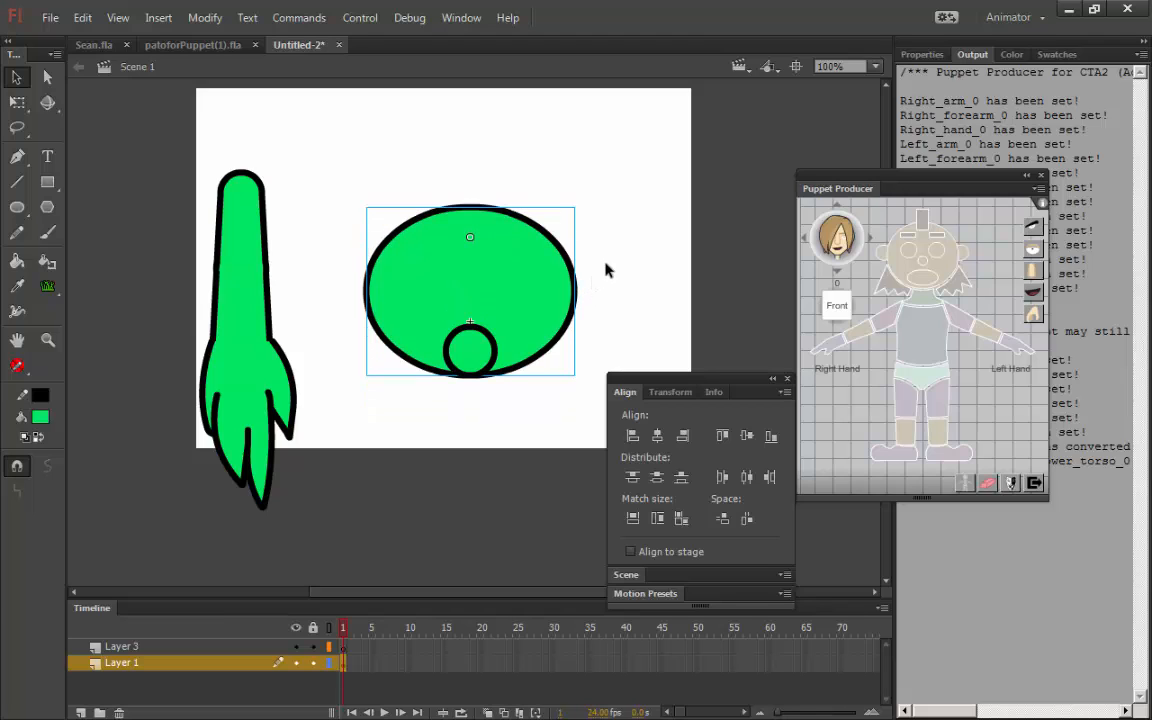
- Move the ellipse symbol's transformation point down to the centre of the small circle
left_click(598, 298)
left_click(522, 308)
left_click(480, 356)
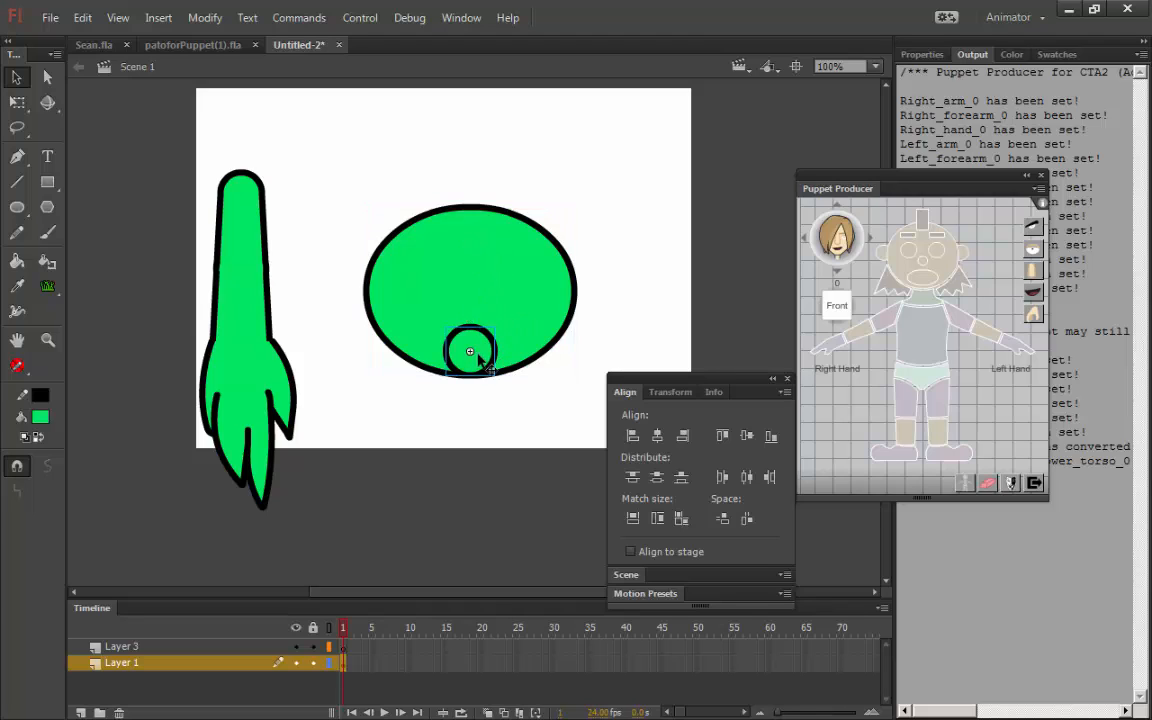
left_click(512, 305)
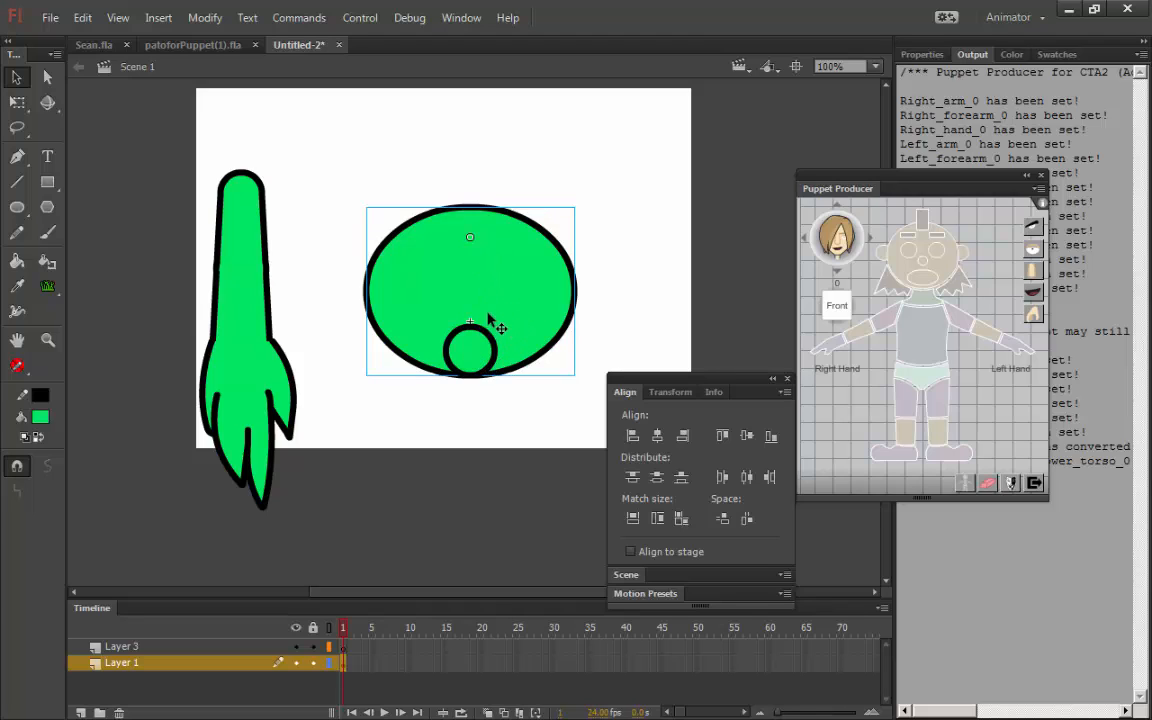
left_click(474, 345)
left_click(476, 278)
key("q")
left_click_drag(470, 237, 470, 352)
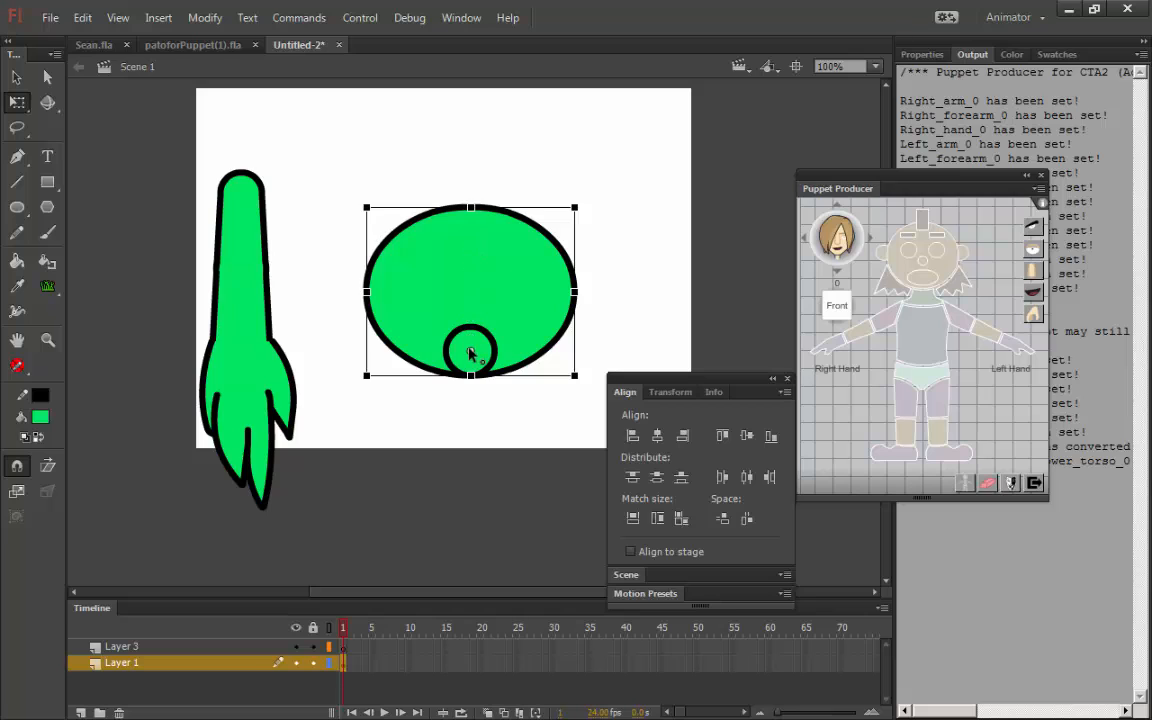
- Shift the artwork up inside the ellipse's symbol, and move the symbol back down on the stage over the small circle
double_click(490, 333)
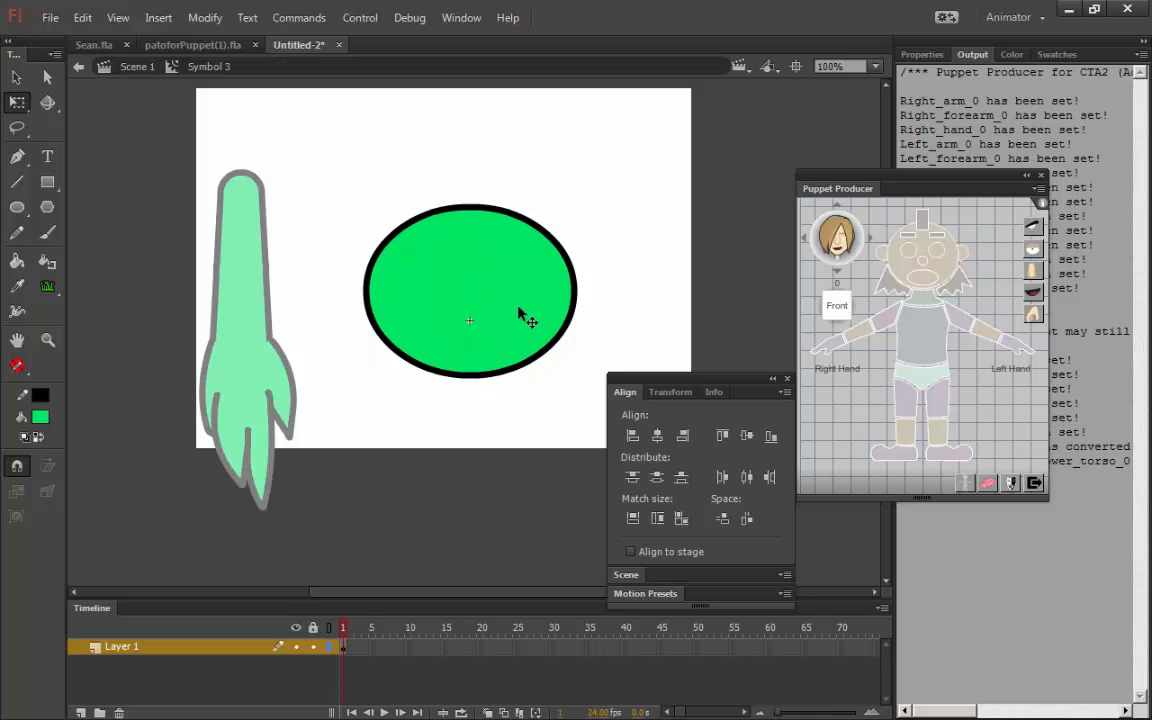
left_click_drag(598, 183, 350, 406)
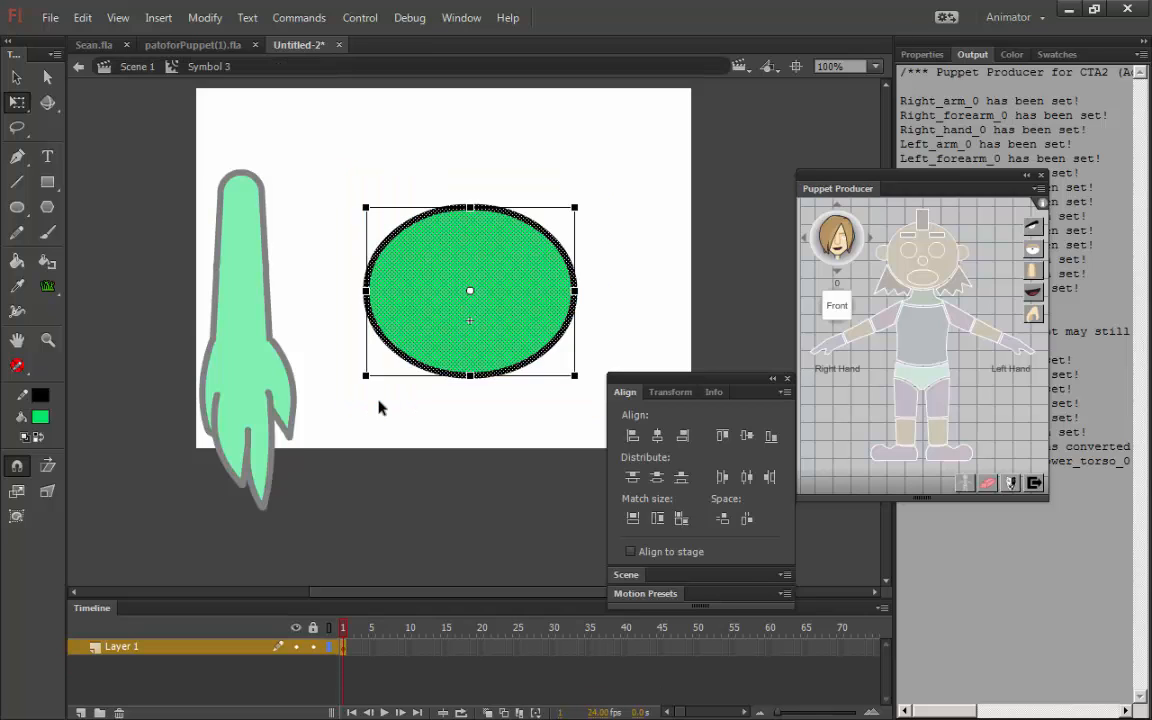
key("shift+Up")
key("shift+Up")
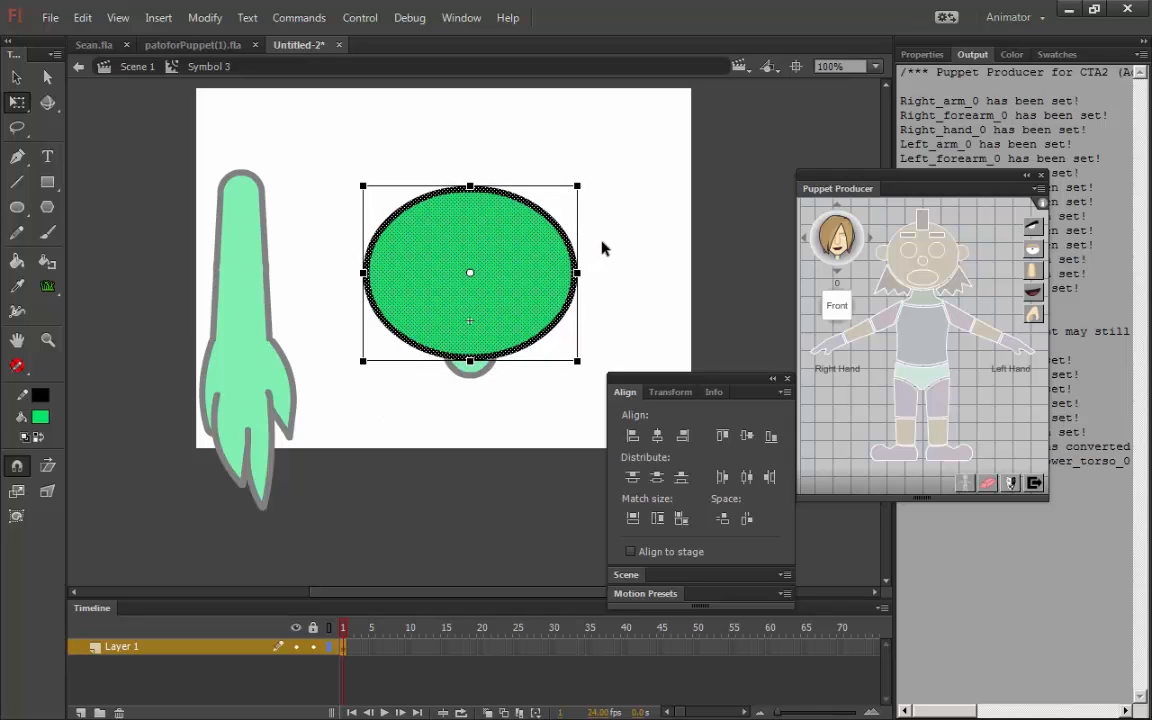
double_click(612, 249)
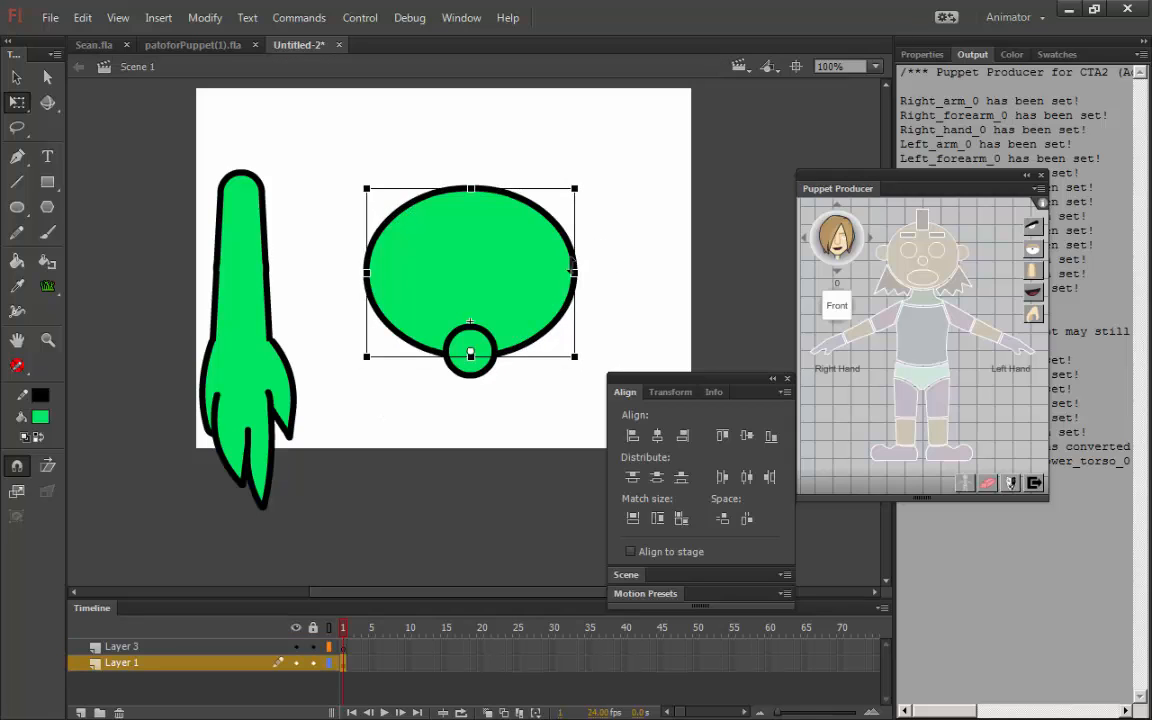
left_click_drag(512, 288, 514, 305)
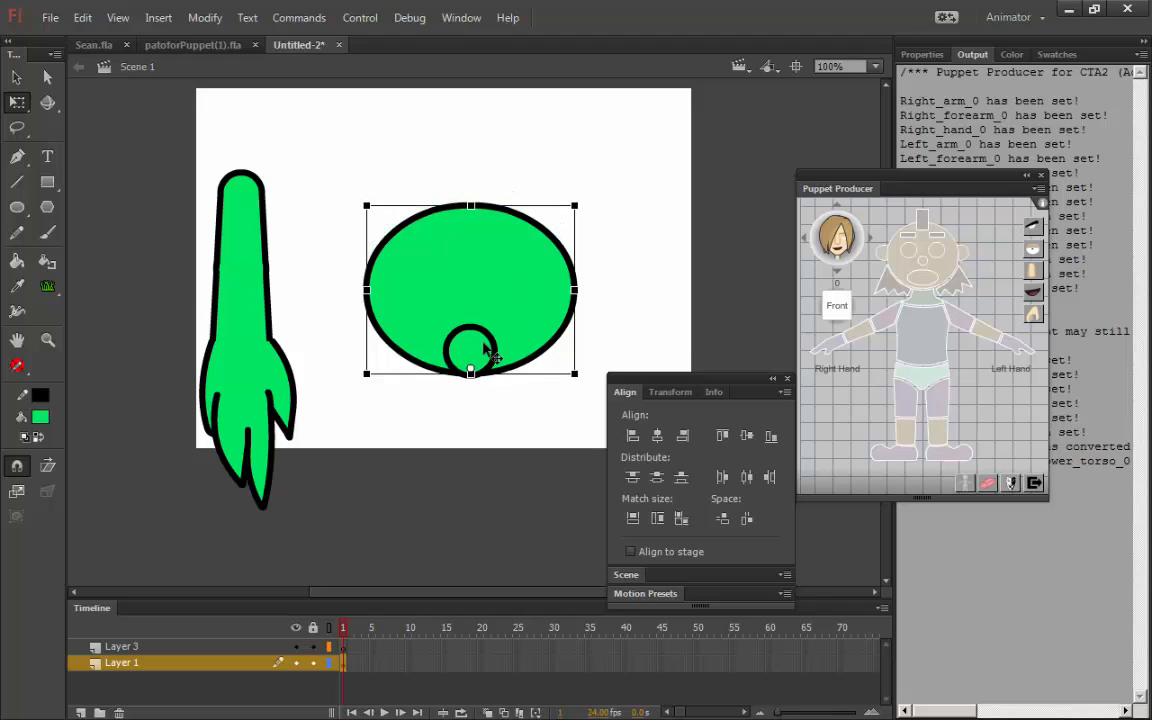
key("Down")
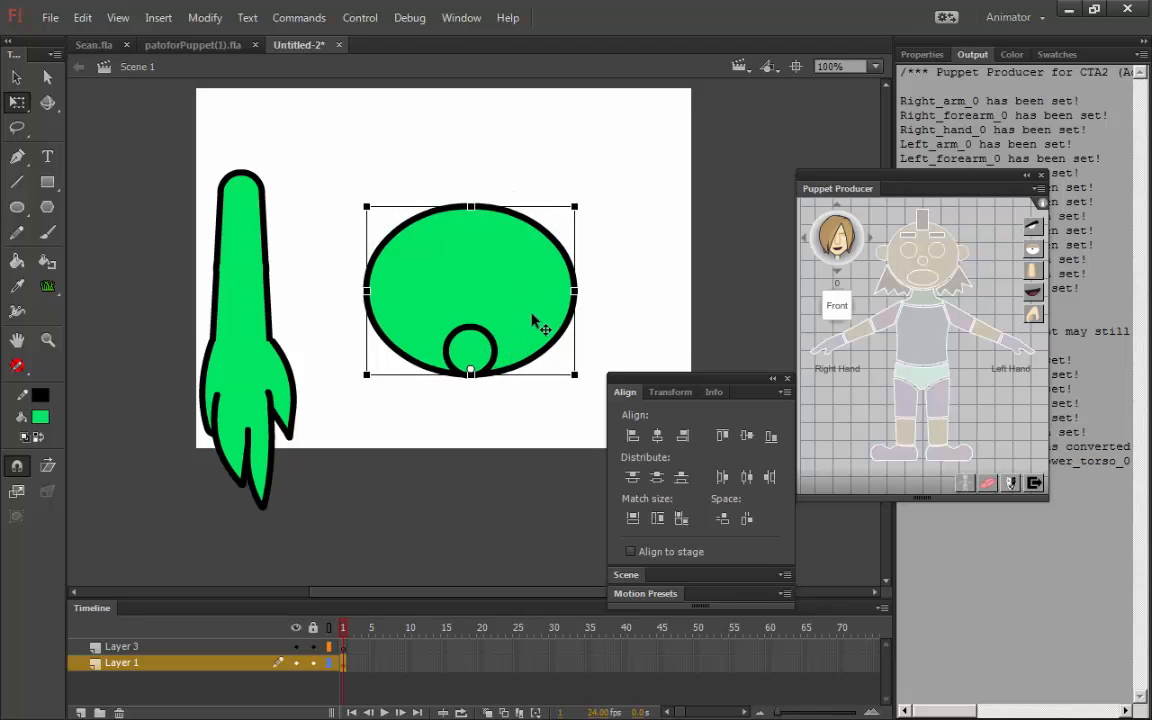
- Recentre the ellipse symbol's transformation point on the small circle, and check the overlap in outline view before restoring the normal display
left_click(484, 348)
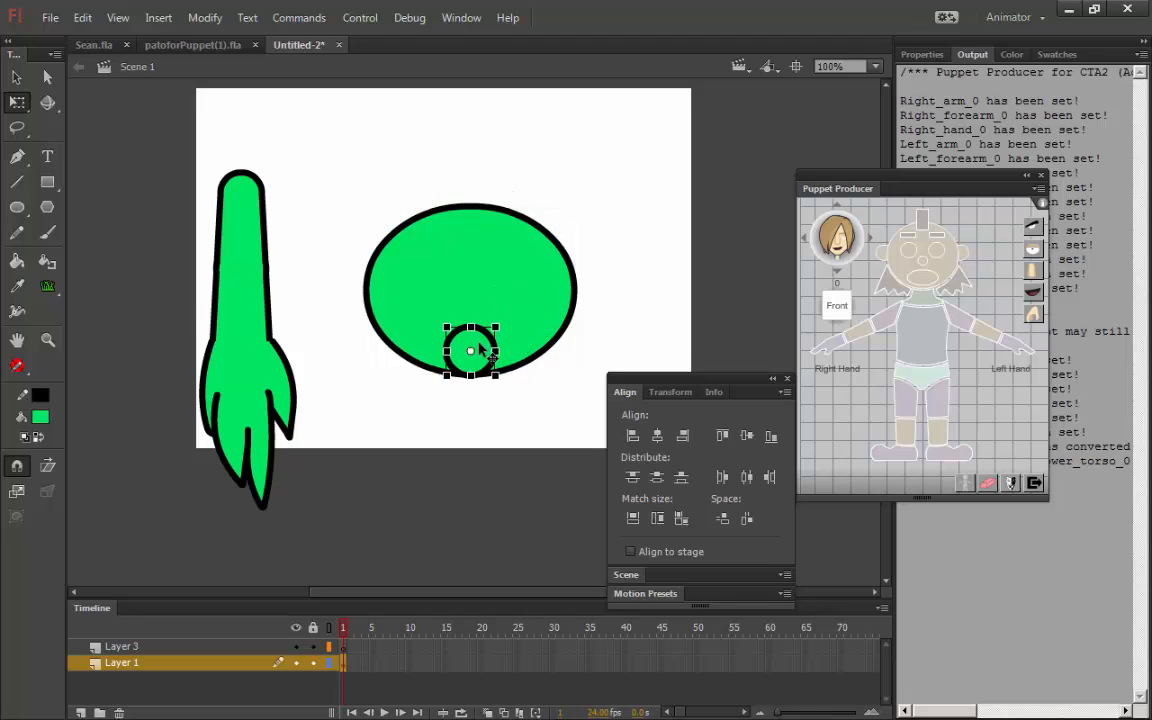
left_click(479, 347)
left_click_drag(471, 370, 471, 351)
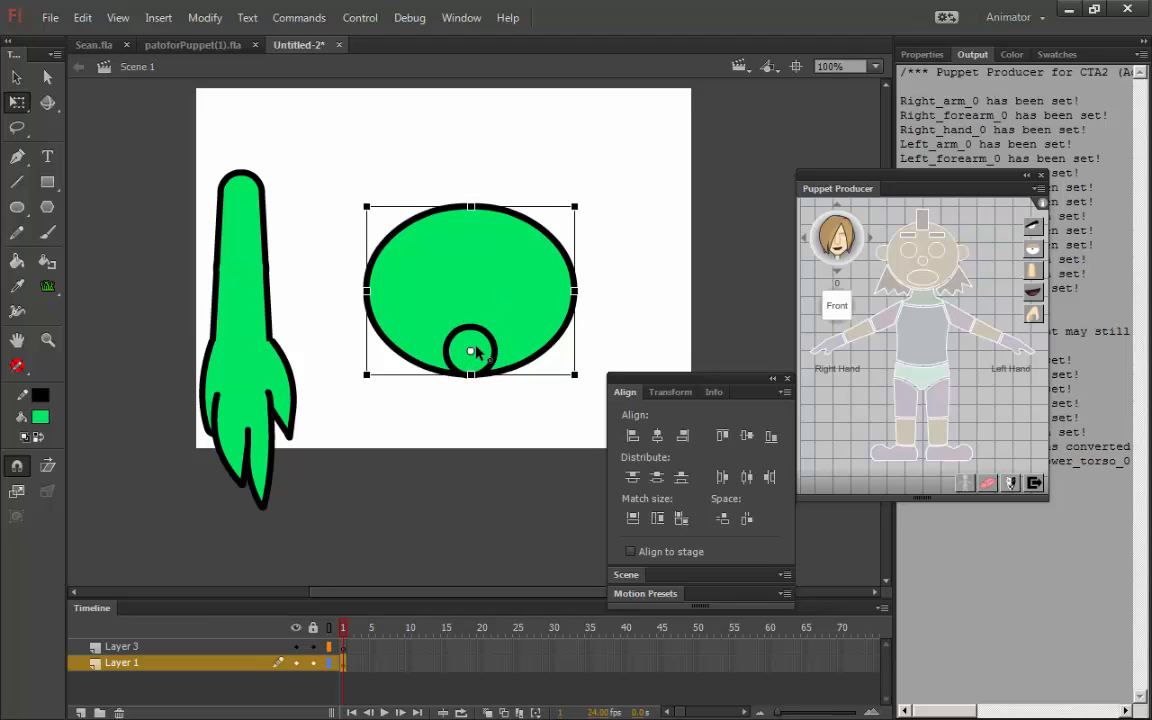
left_click(540, 393)
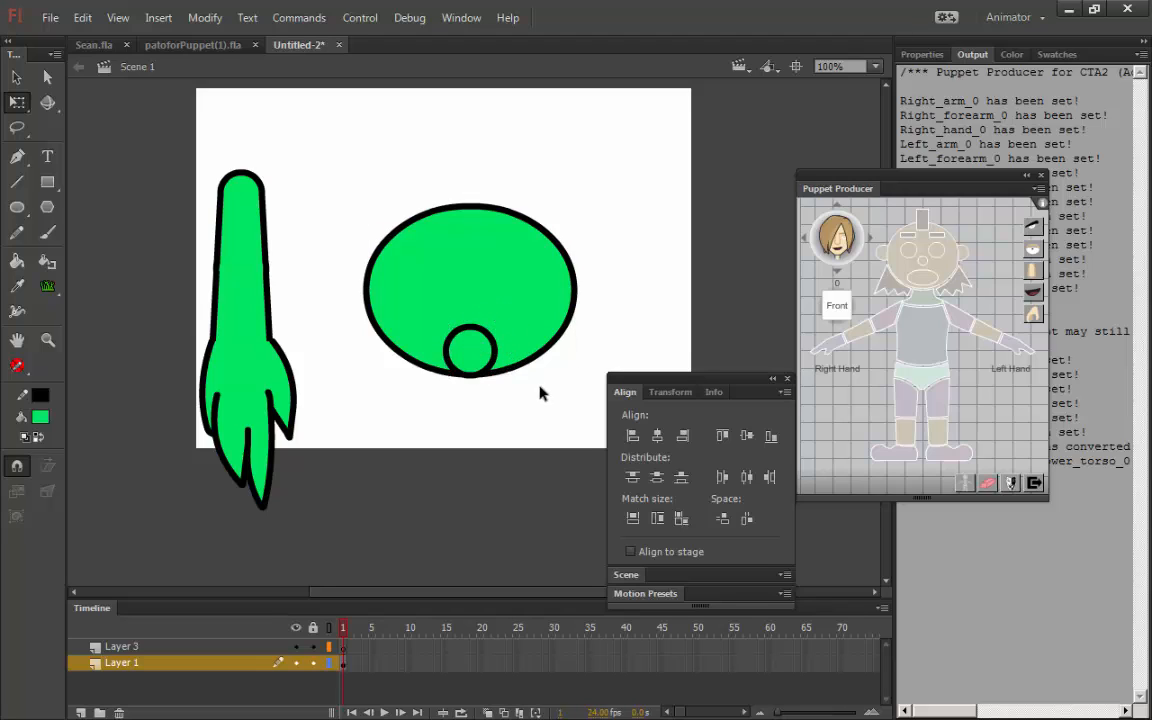
left_click(331, 663)
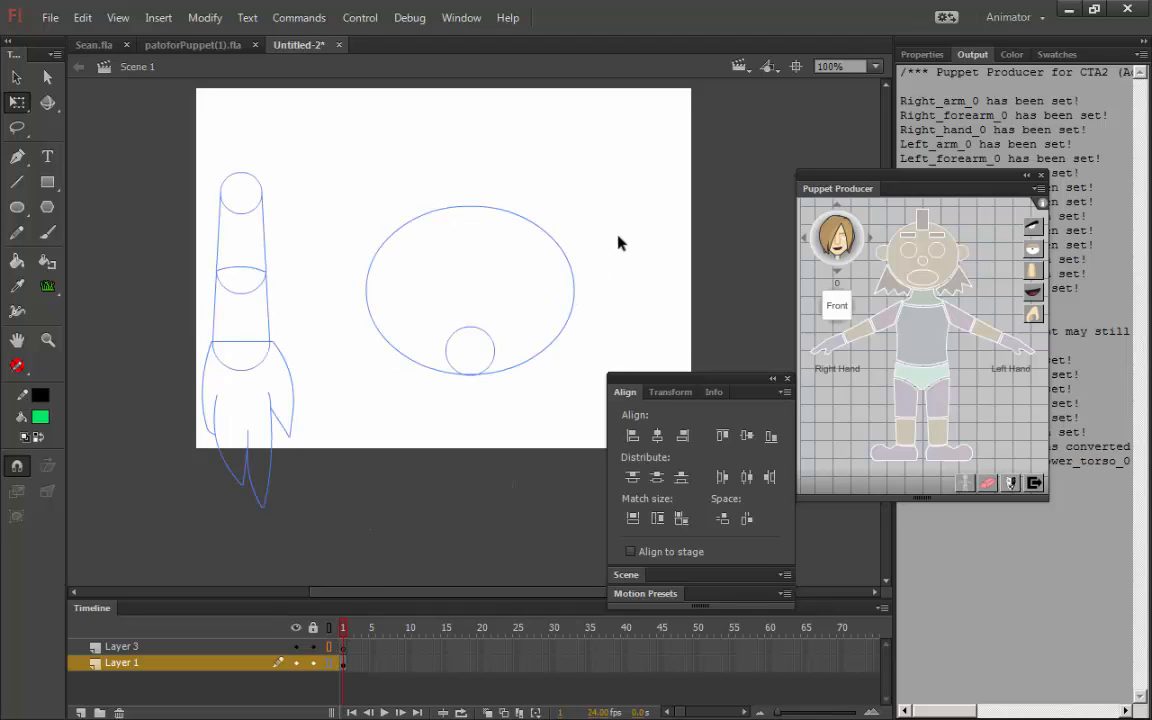
left_click(331, 663)
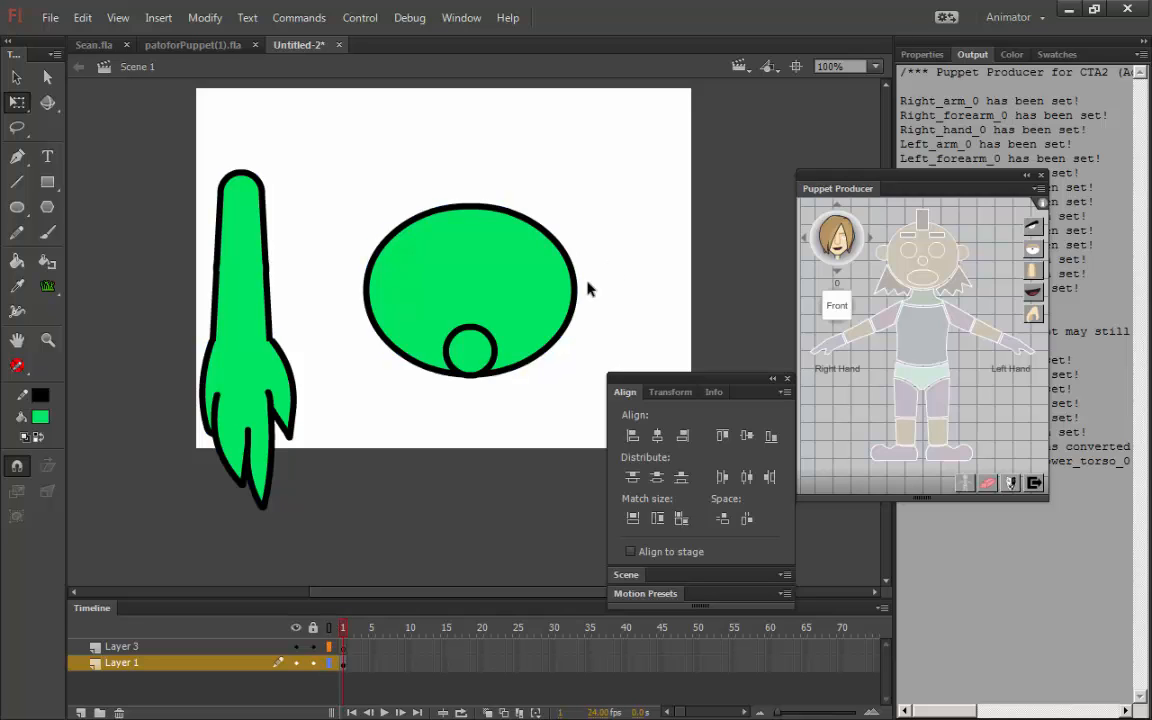
- Delete the black outline of the small circle inside its symbol and return to the main scene
left_click(468, 350)
double_click(468, 350)
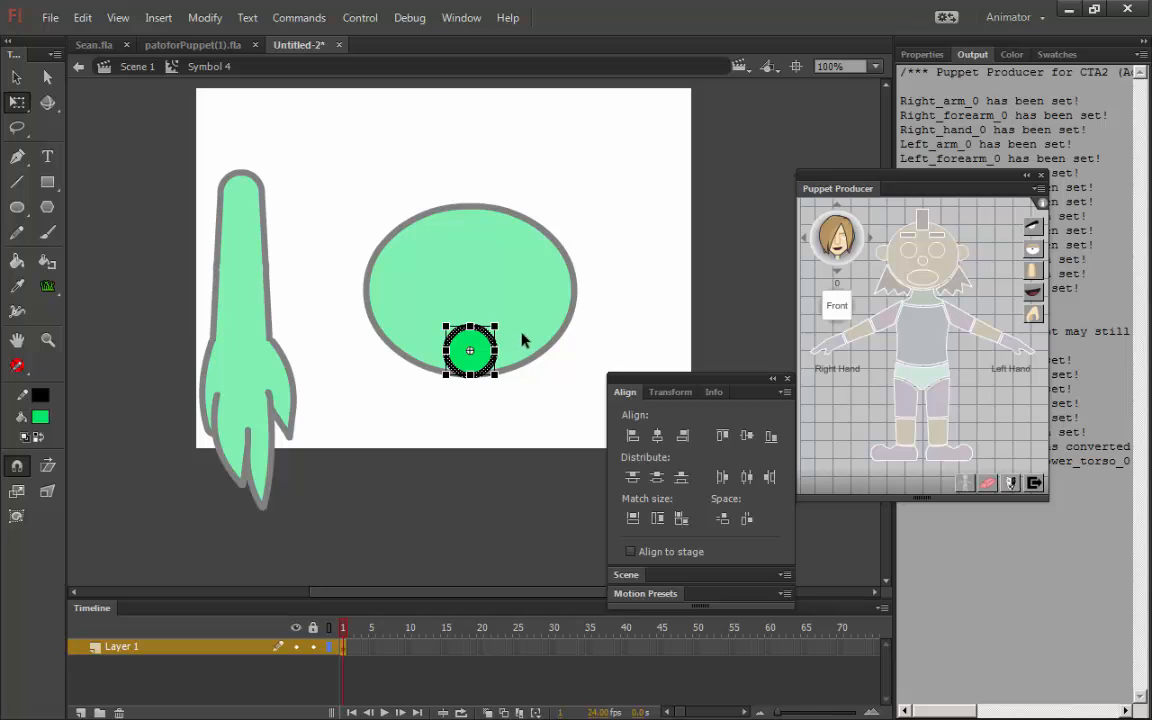
left_click(478, 350)
left_click(537, 368)
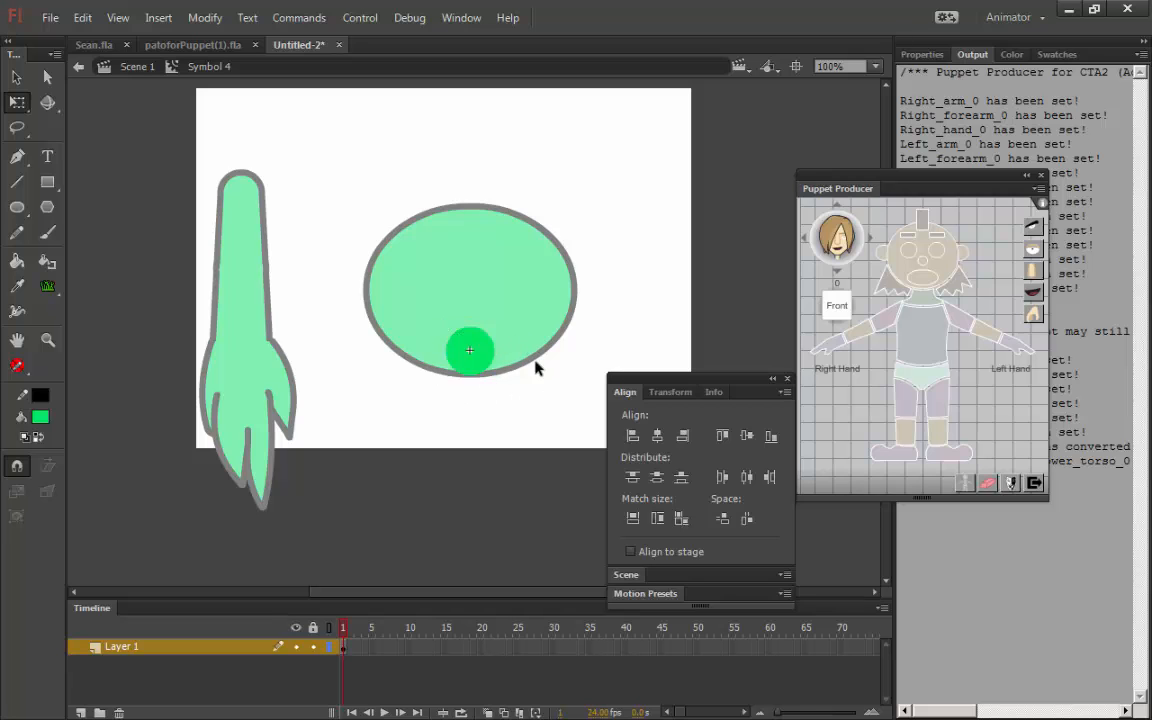
double_click(496, 425)
left_click_drag(488, 375, 493, 447)
key("ctrl+z")
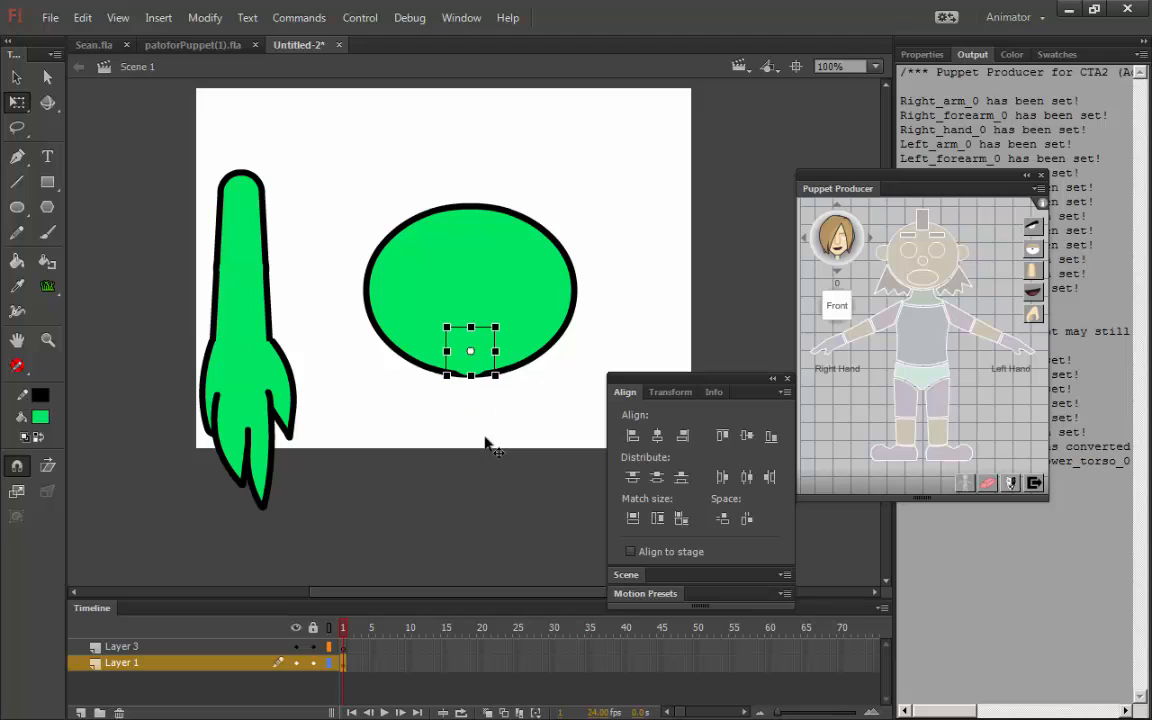
left_click(536, 410)
- Assign the small circle as the lower torso and the ellipse as the upper torso in Puppet Producer
left_click(473, 360)
left_click(548, 306)
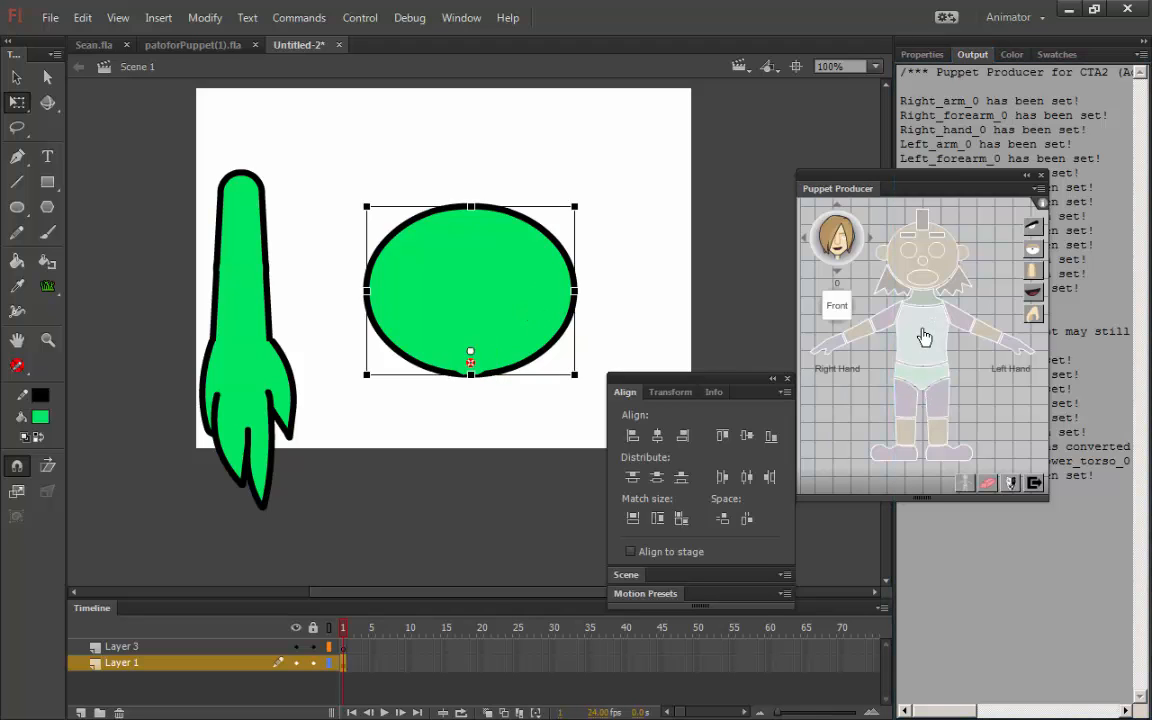
left_click(925, 338)
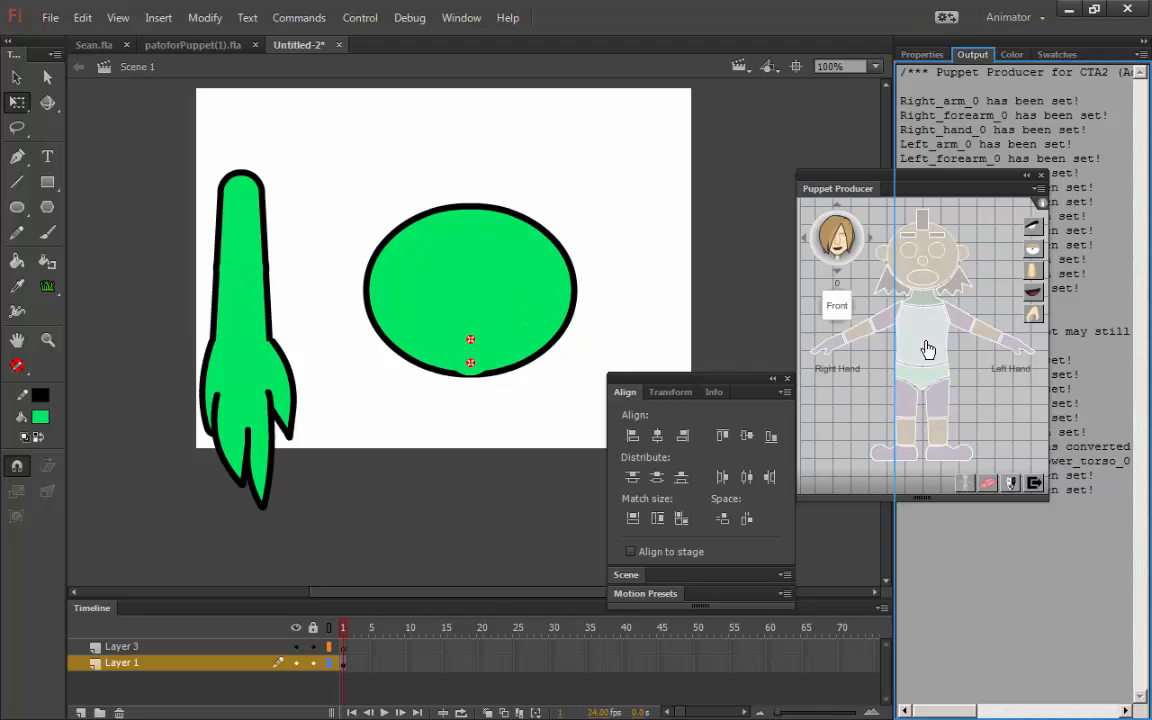
- Reassign the large ellipse as the lower torso in Puppet Producer
left_click(533, 305)
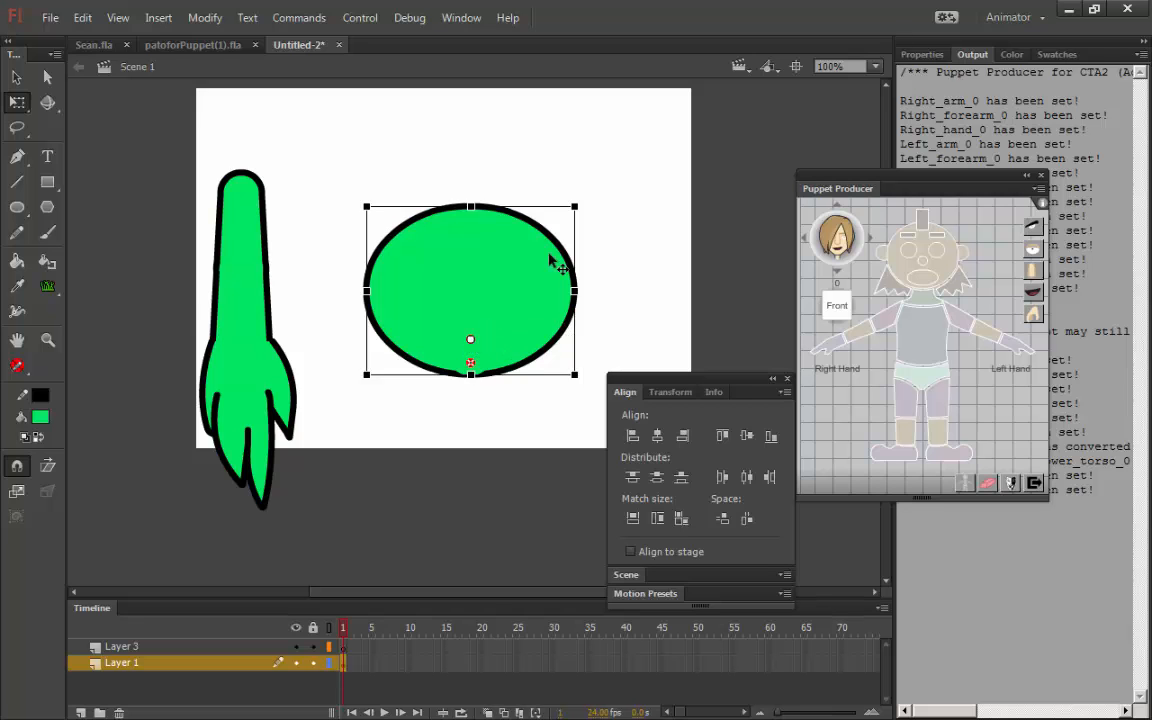
mouse_move(596, 206)
left_mouse_down()
mouse_move(663, 291)
mouse_move(592, 388)
mouse_move(672, 283)
mouse_move(402, 184)
mouse_move(650, 272)
mouse_move(605, 430)
mouse_move(579, 198)
mouse_move(609, 218)
mouse_move(605, 208)
left_mouse_up()
left_click(920, 378)
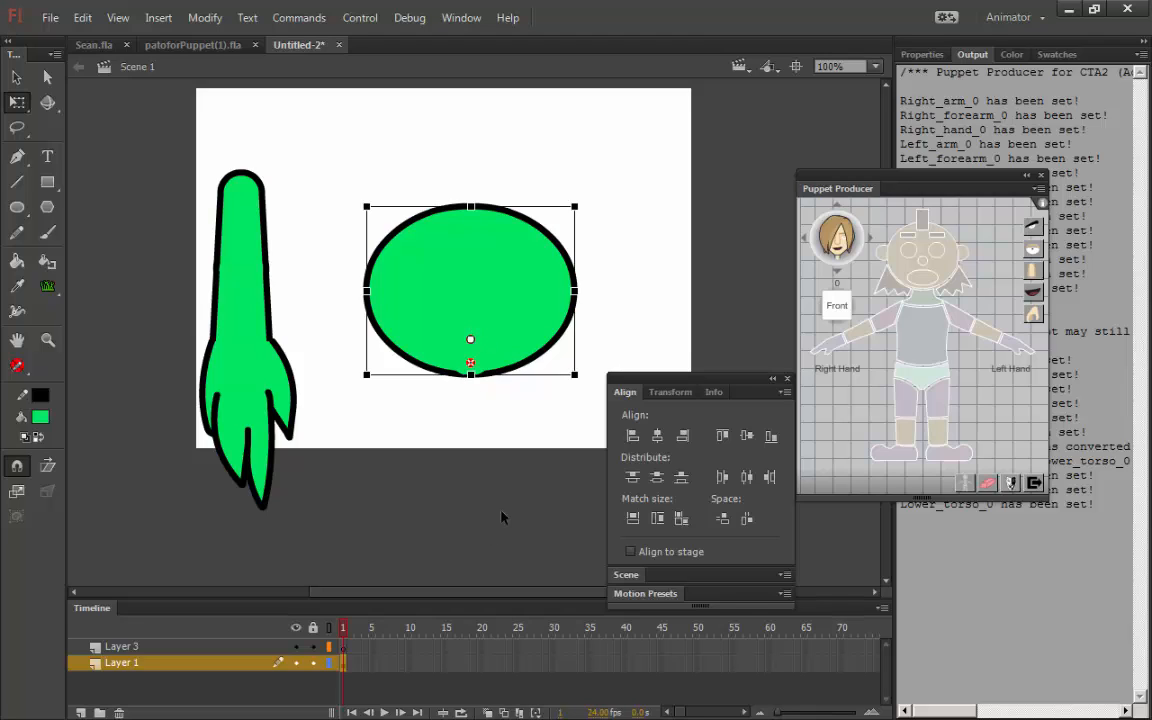
left_click(524, 424)
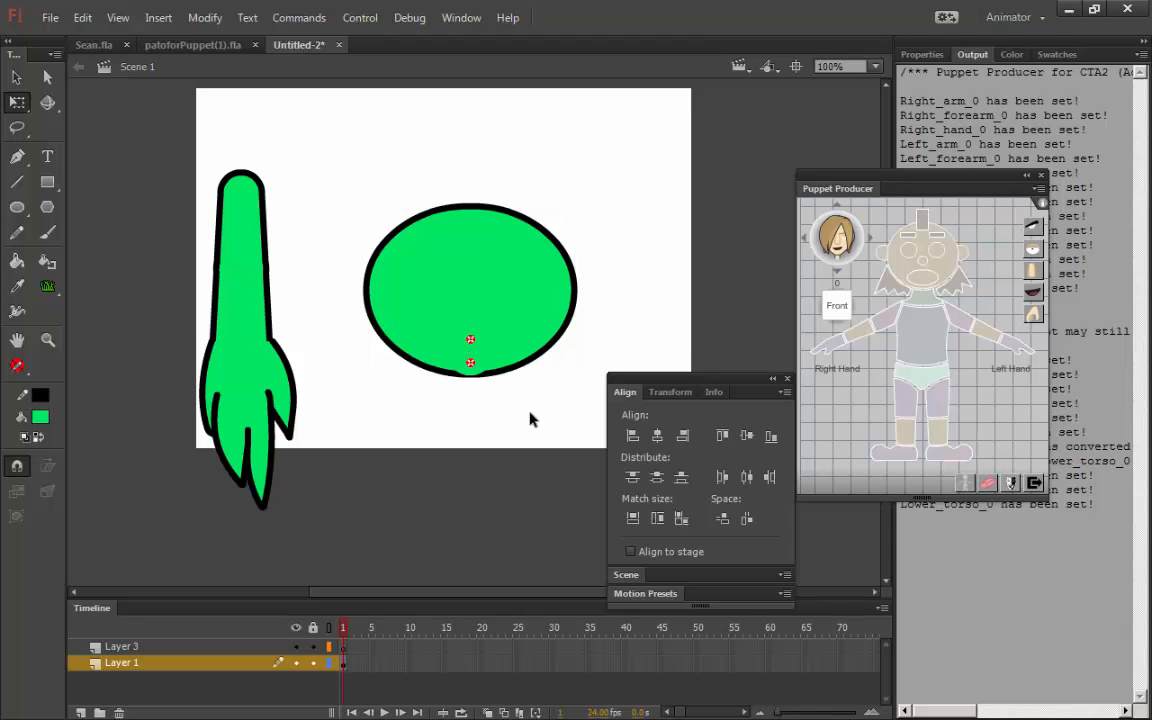
- Inspect the instance names of the upper pivot marker and the small circle
left_click(470, 339)
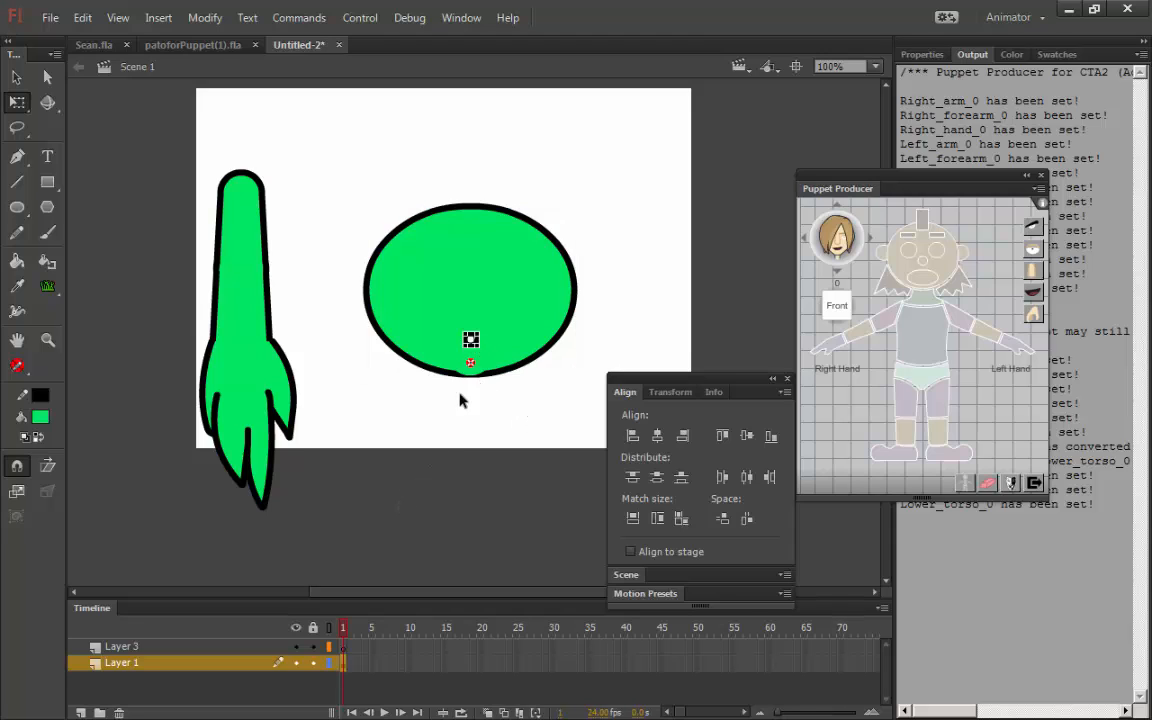
left_click(922, 54)
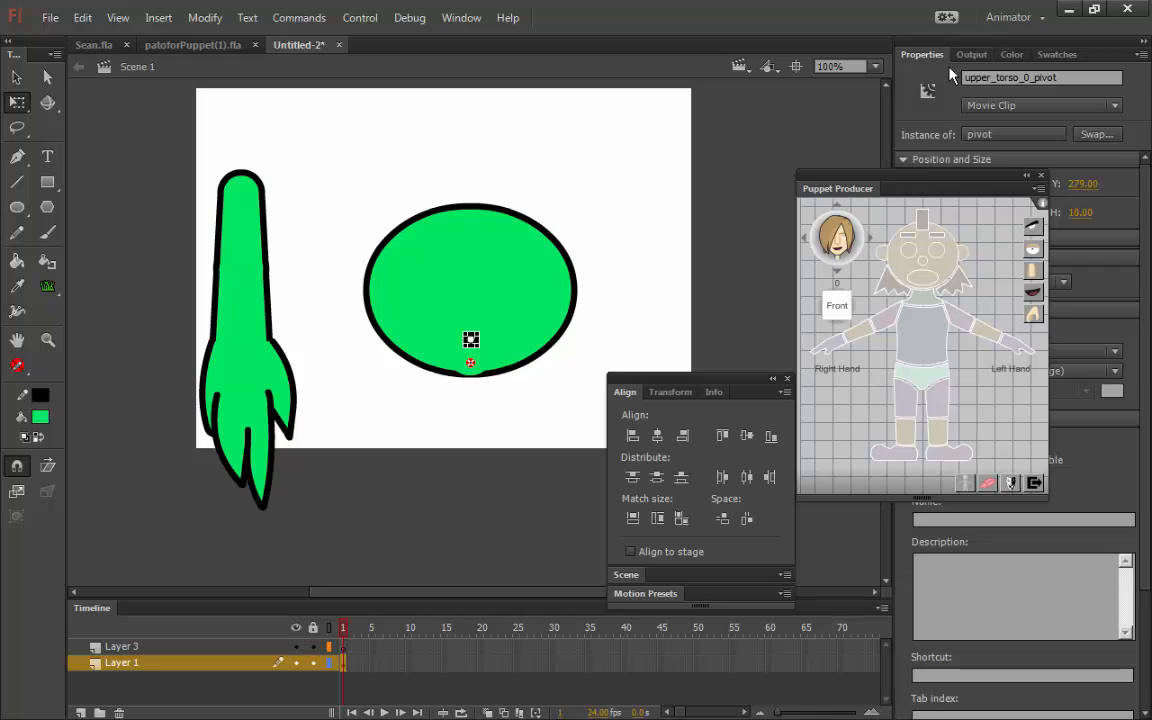
left_click(612, 309)
left_click(486, 372)
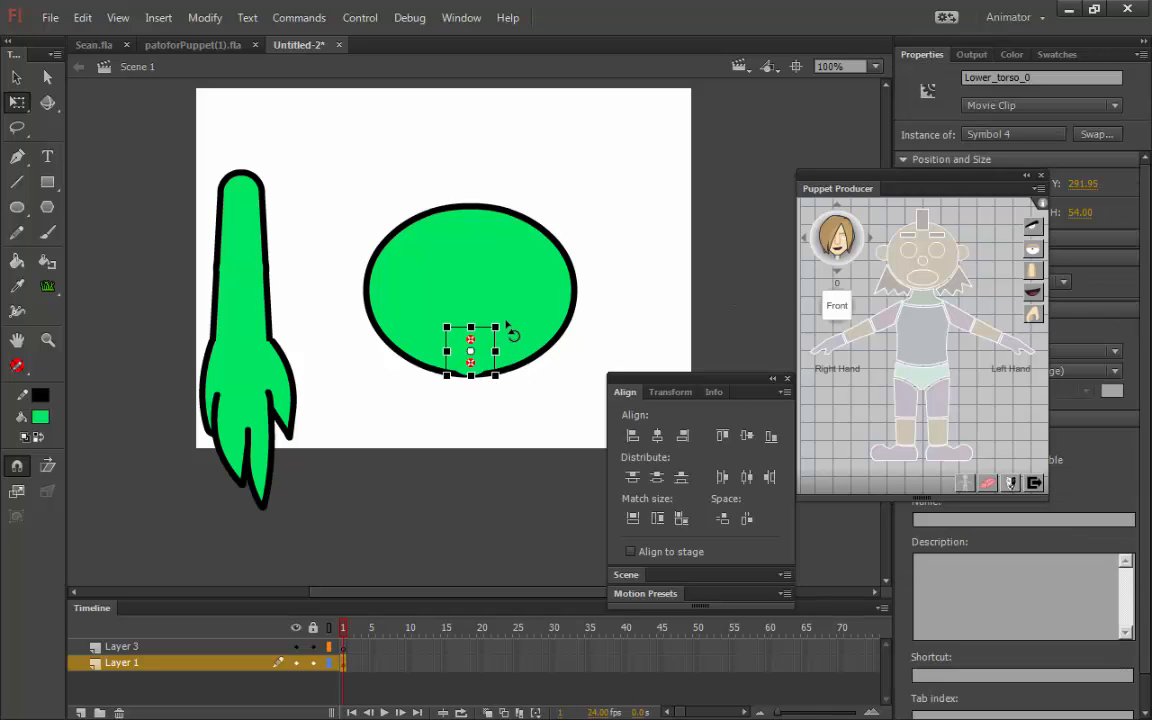
- Try rotating the small circle around a transformation point placed on the lower pivot marker
left_click_drag(470, 351, 470, 362)
mouse_move(506, 323)
left_mouse_down()
mouse_move(535, 381)
mouse_move(506, 316)
left_mouse_up()
key("ctrl+z")
left_click(612, 250)
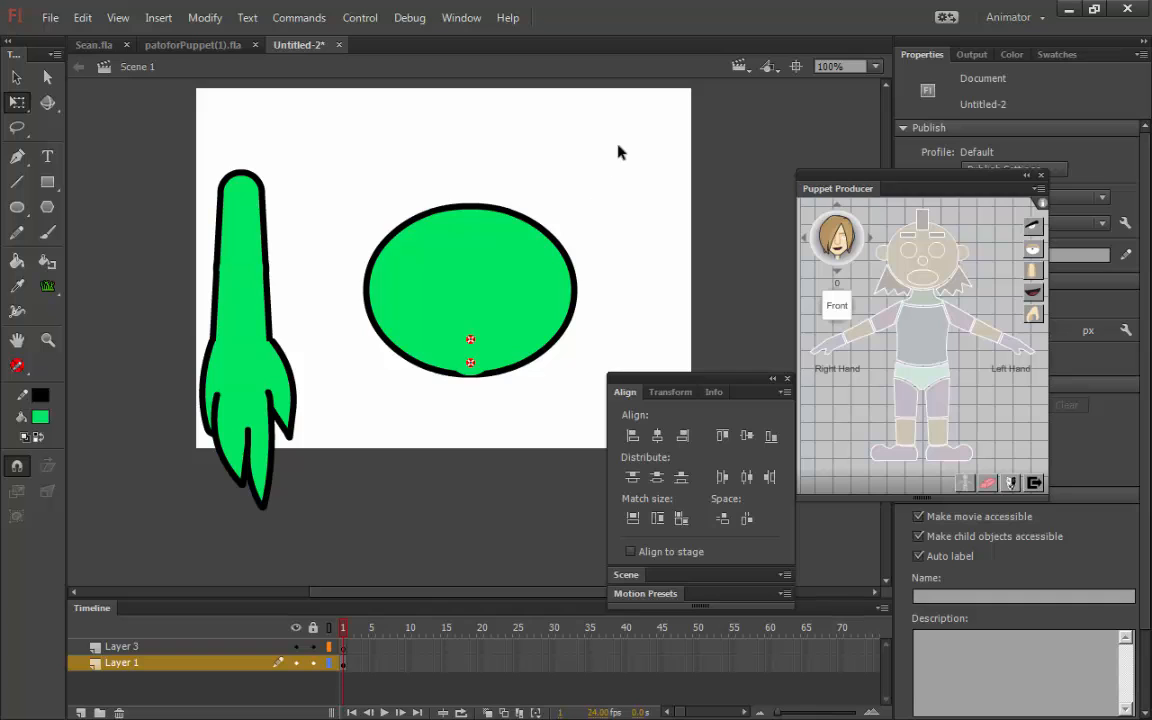
- Check the arm placement in patoforPuppet(1).fla, and in Untitled-2 move the whole arm onto the ellipse's left side and bring it to the front
left_click(244, 47)
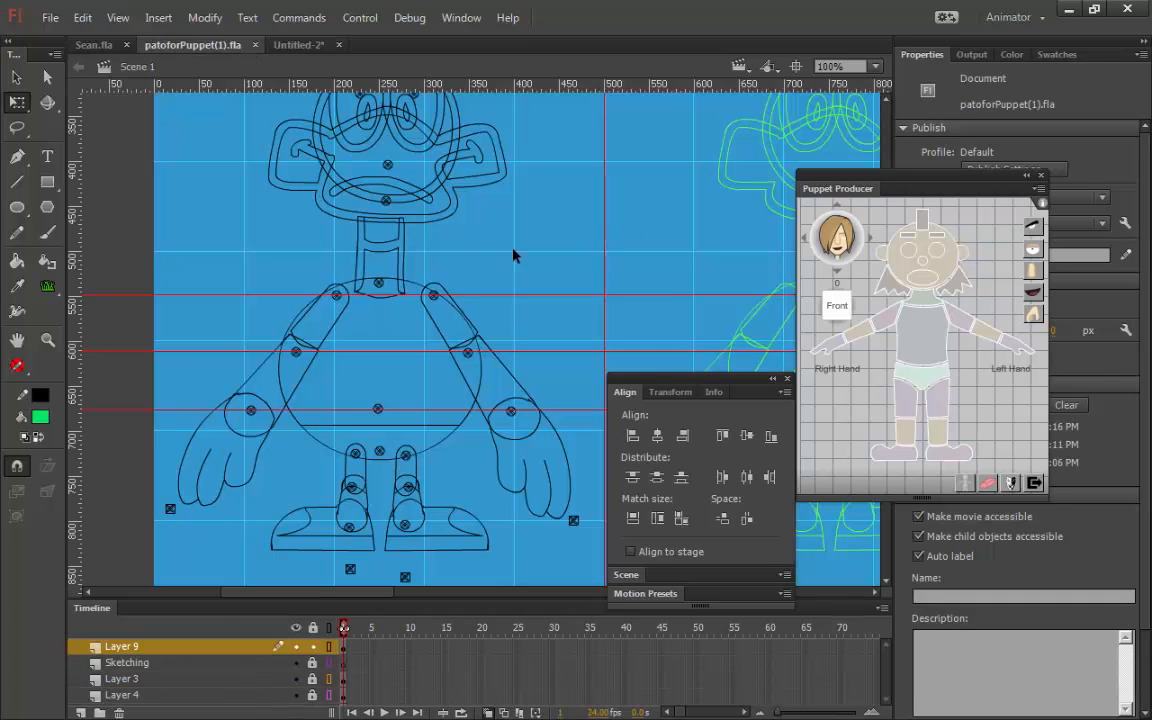
left_click(298, 45)
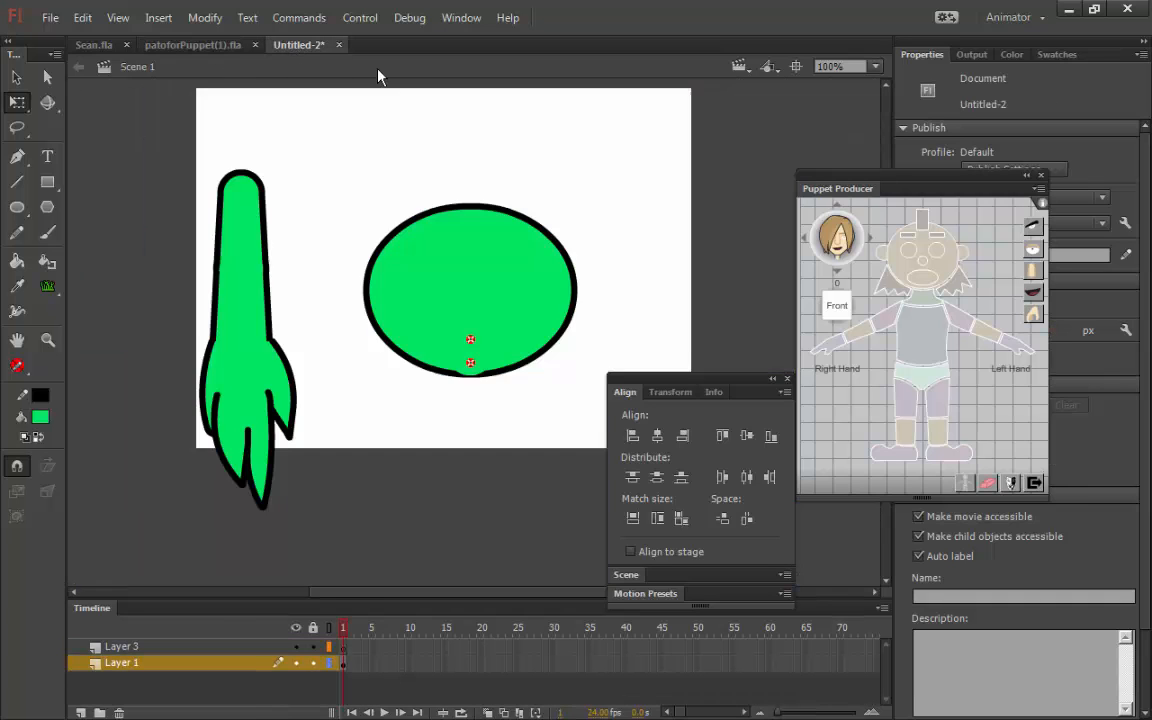
left_click_drag(312, 140, 172, 483)
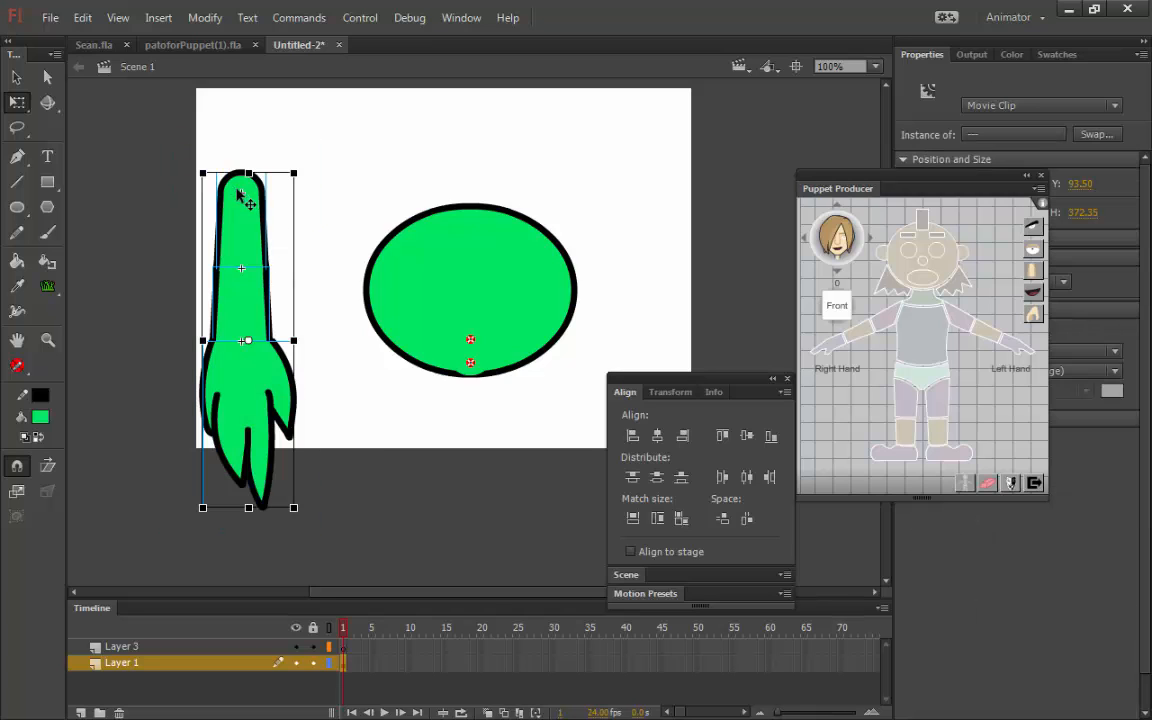
left_click_drag(225, 182, 402, 243)
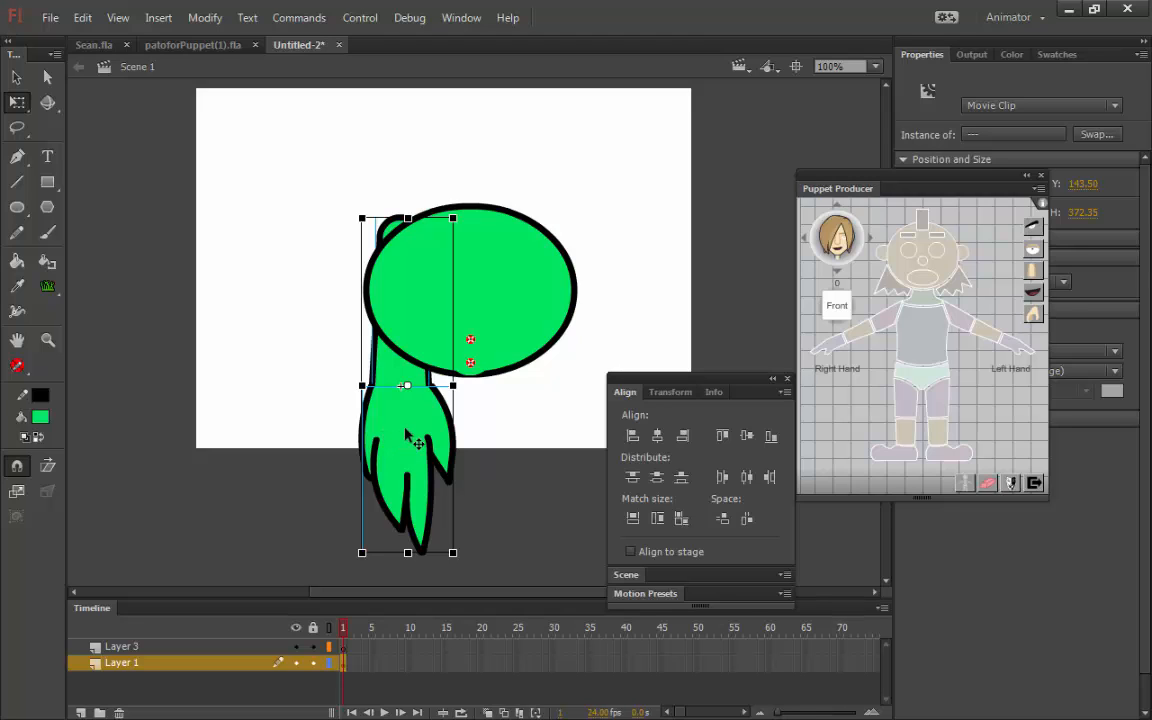
key("ctrl+shift+Up")
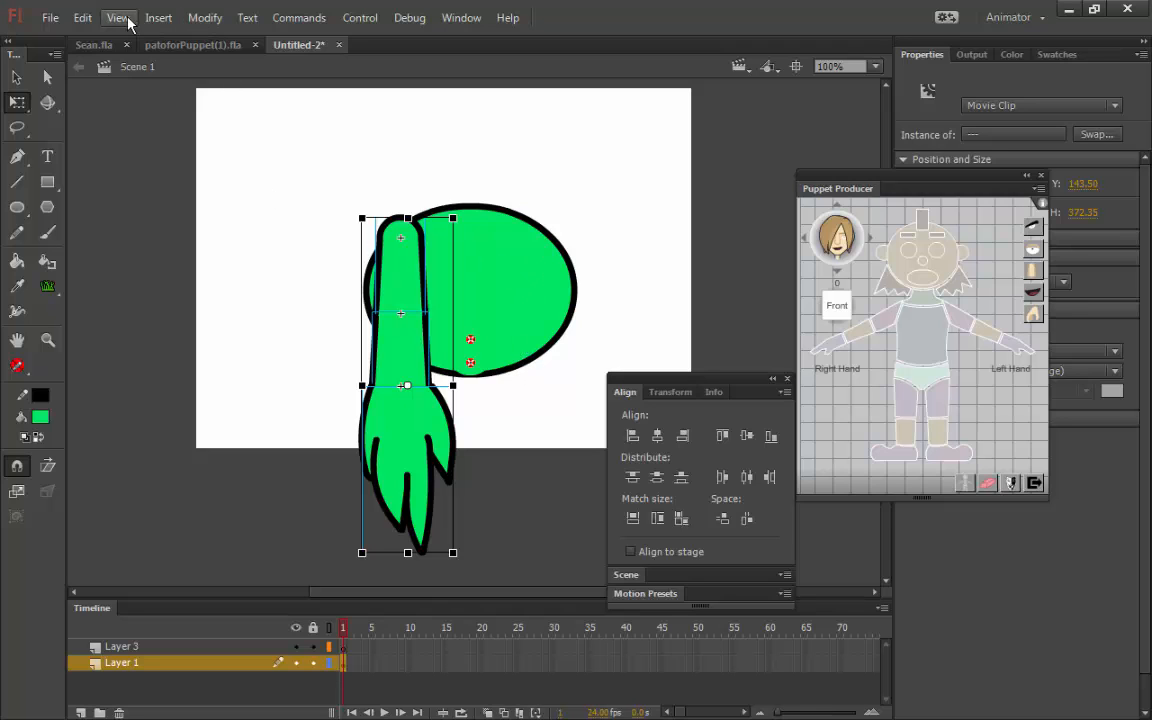
- Duplicate the whole arm in place and flip the copy horizontally
left_click(84, 18)
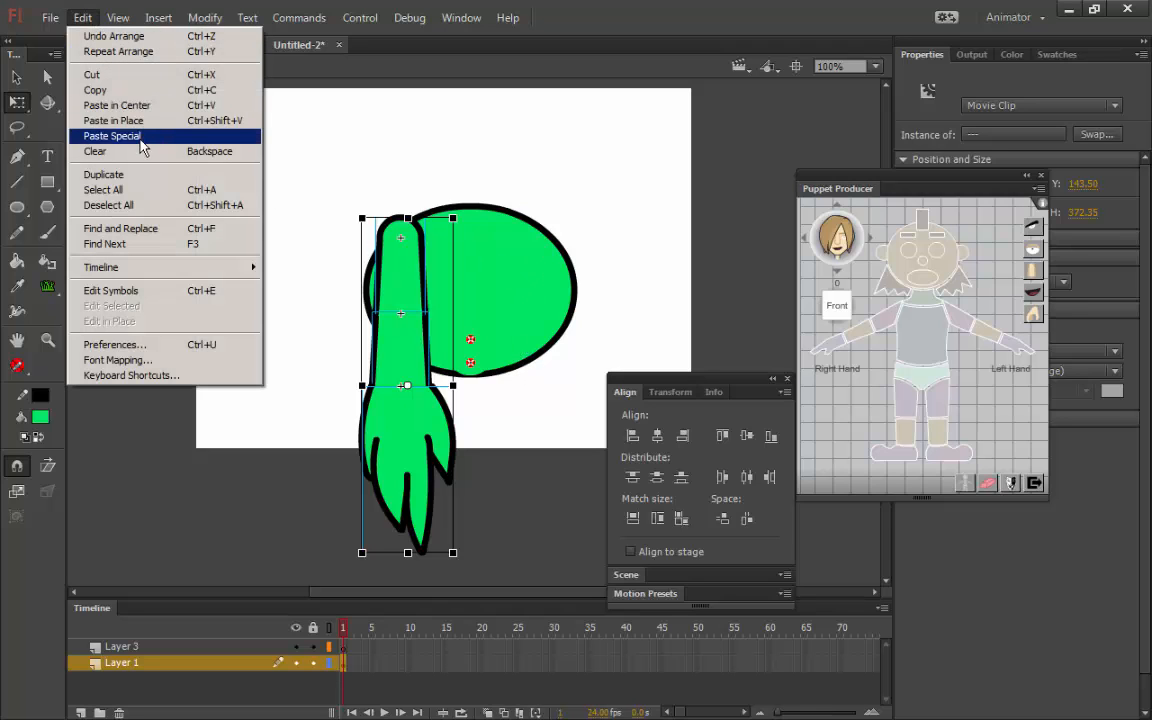
left_click(113, 89)
right_click(556, 133)
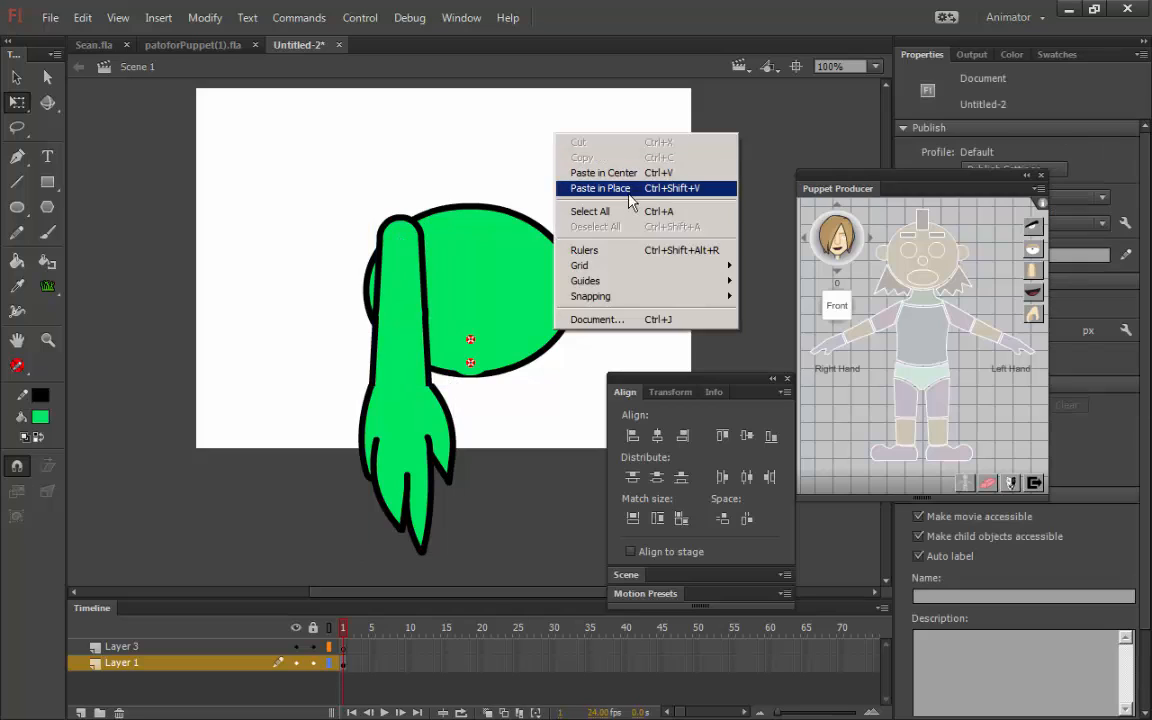
left_click(633, 190)
left_click(204, 18)
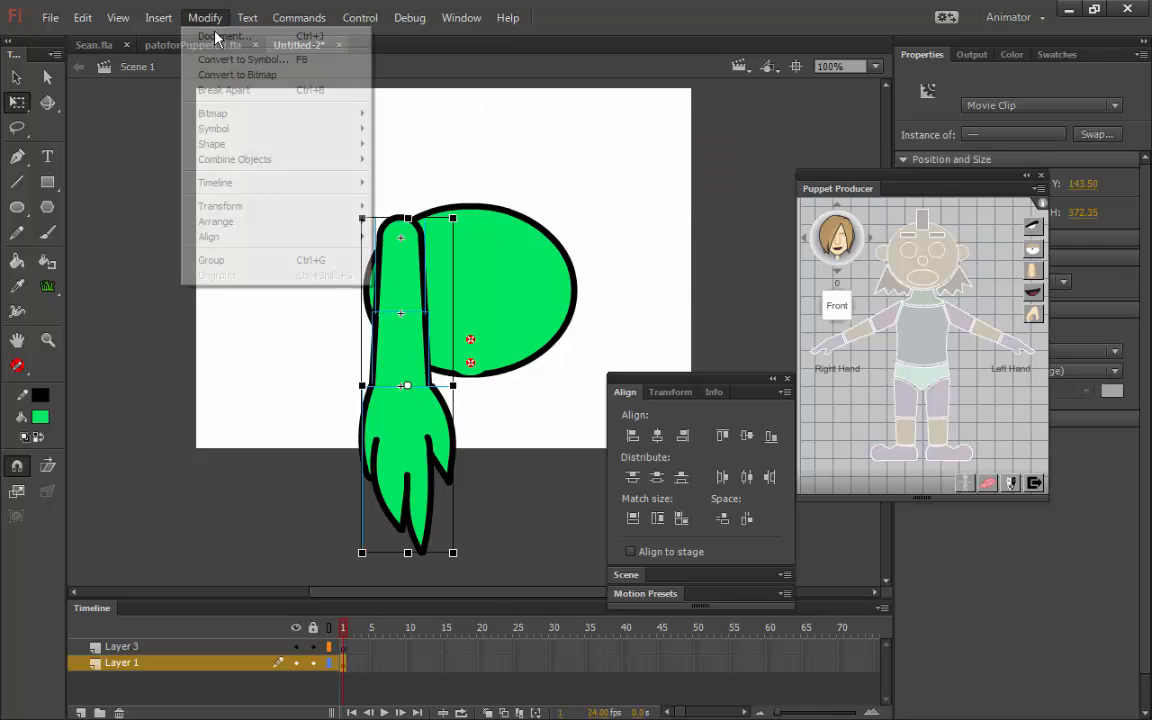
mouse_move(283, 208)
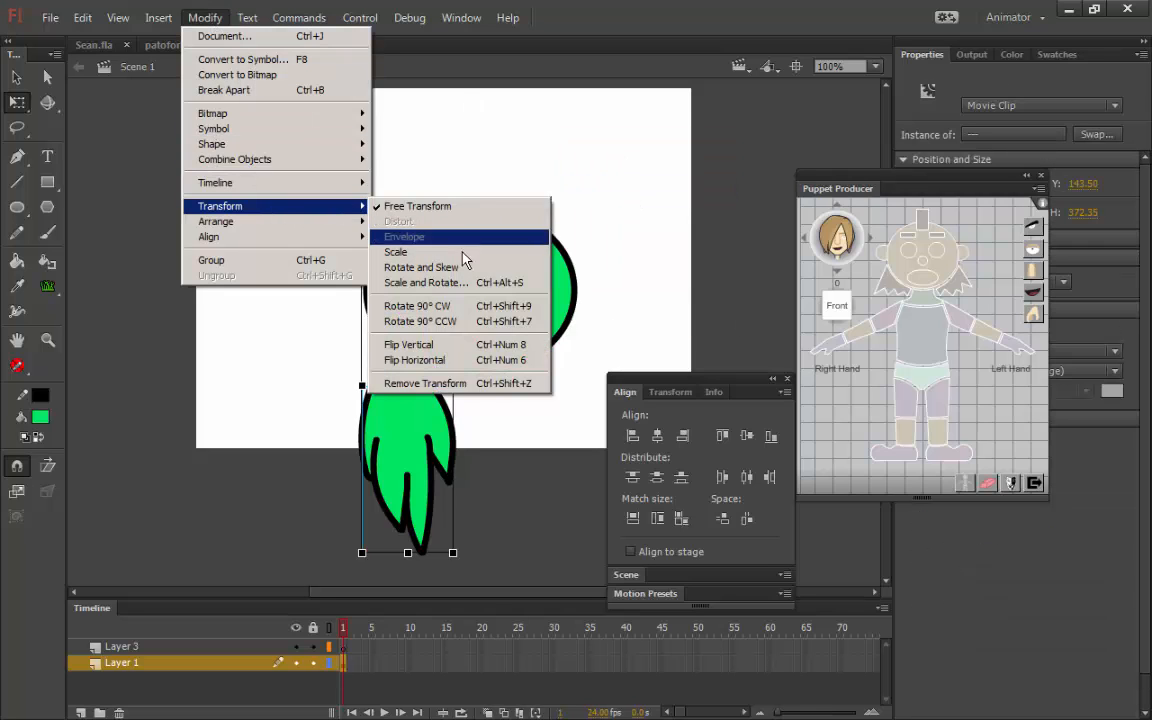
left_click(453, 362)
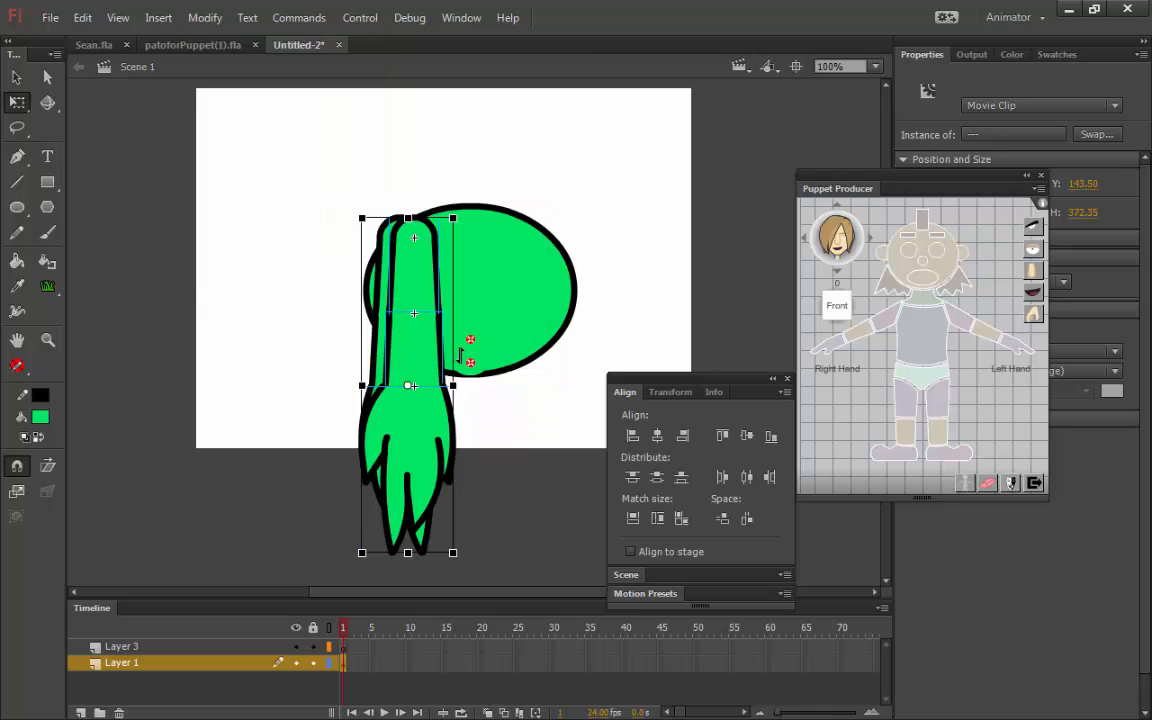
- Shift the flipped arm horizontally across to the right side of the ellipse
key("shift+Right")
key("shift+Right")
key("shift+Right")
key("shift+Right")
key("shift+Right")
key("shift+Right")
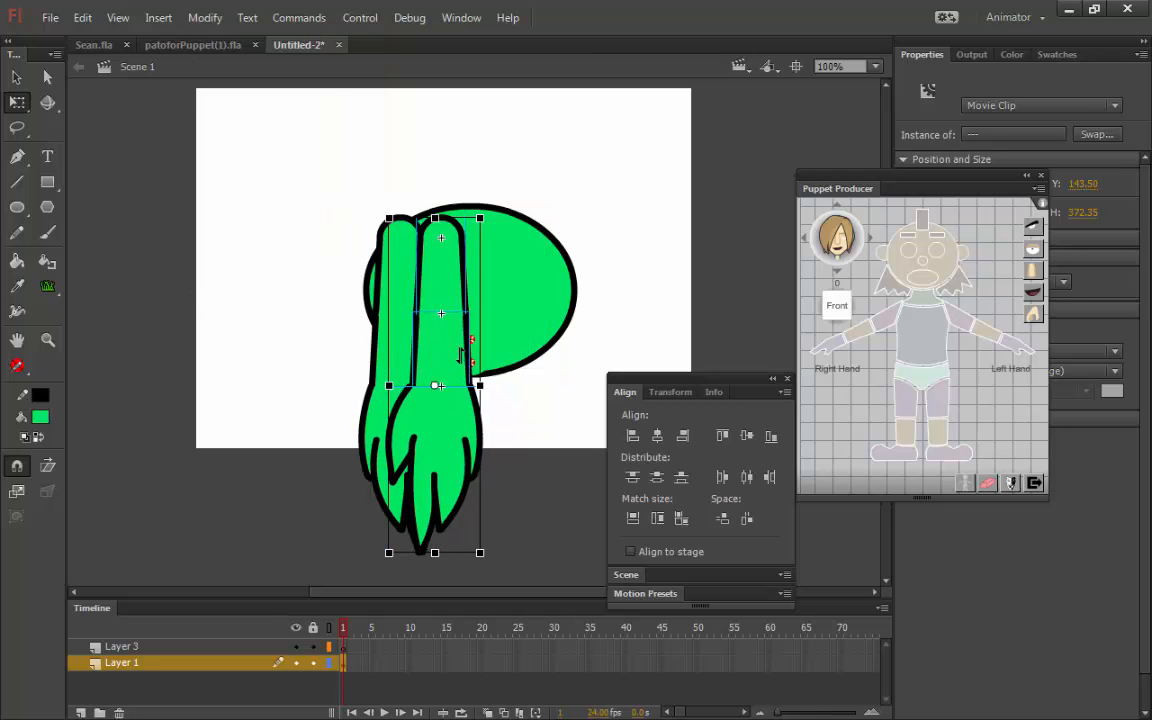
key("shift+Right")
key("shift+Right")
key("shift+Right")
key("shift+Right")
key("shift+Right")
key("shift+Right")
key("shift+Right")
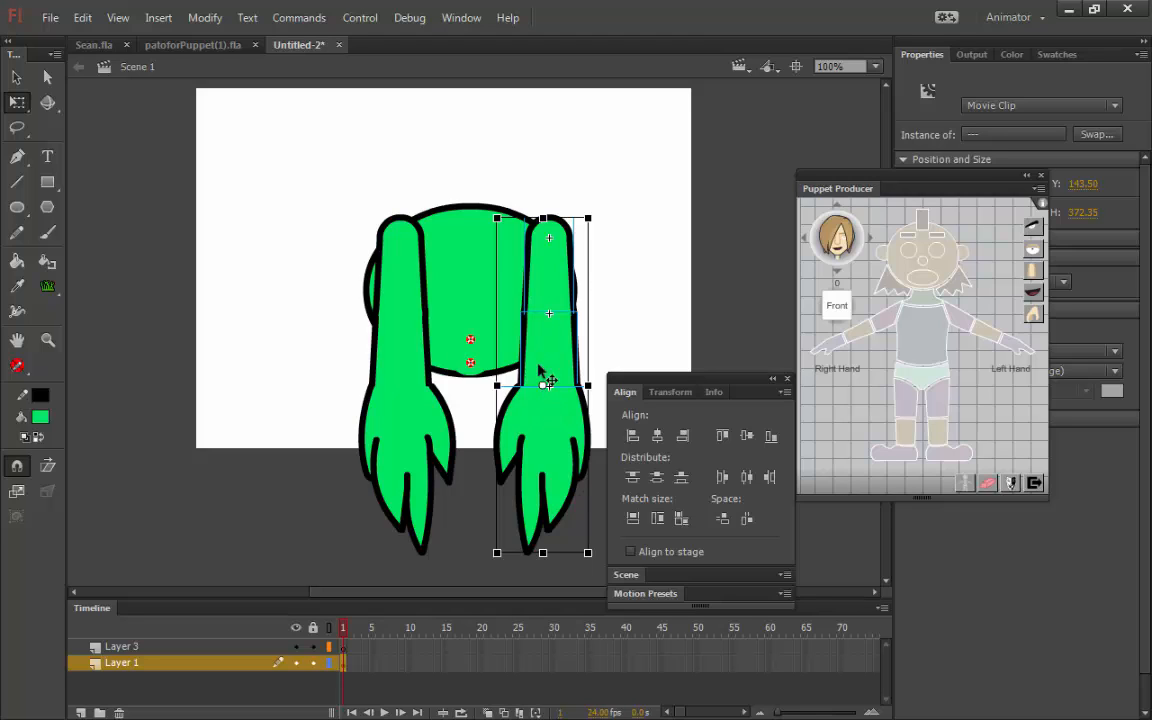
- Group both arms together, and group the ellipse with the small circle and pivot markers
left_click(416, 308, "shift")
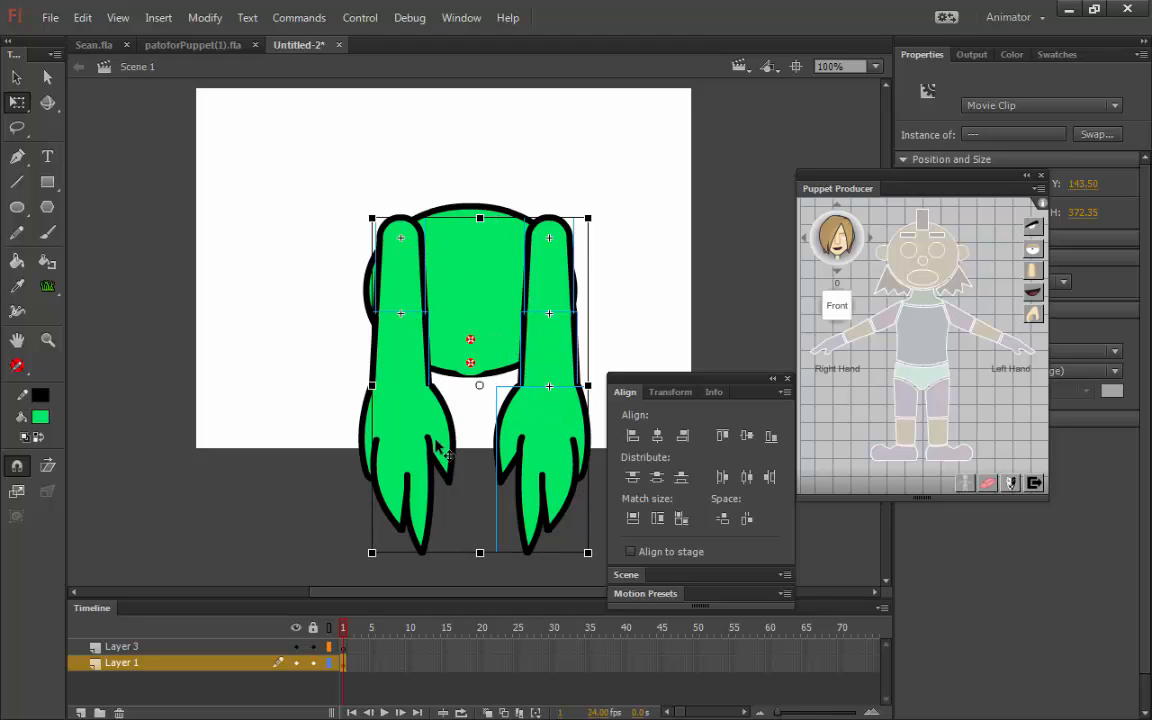
left_click(460, 472, "shift")
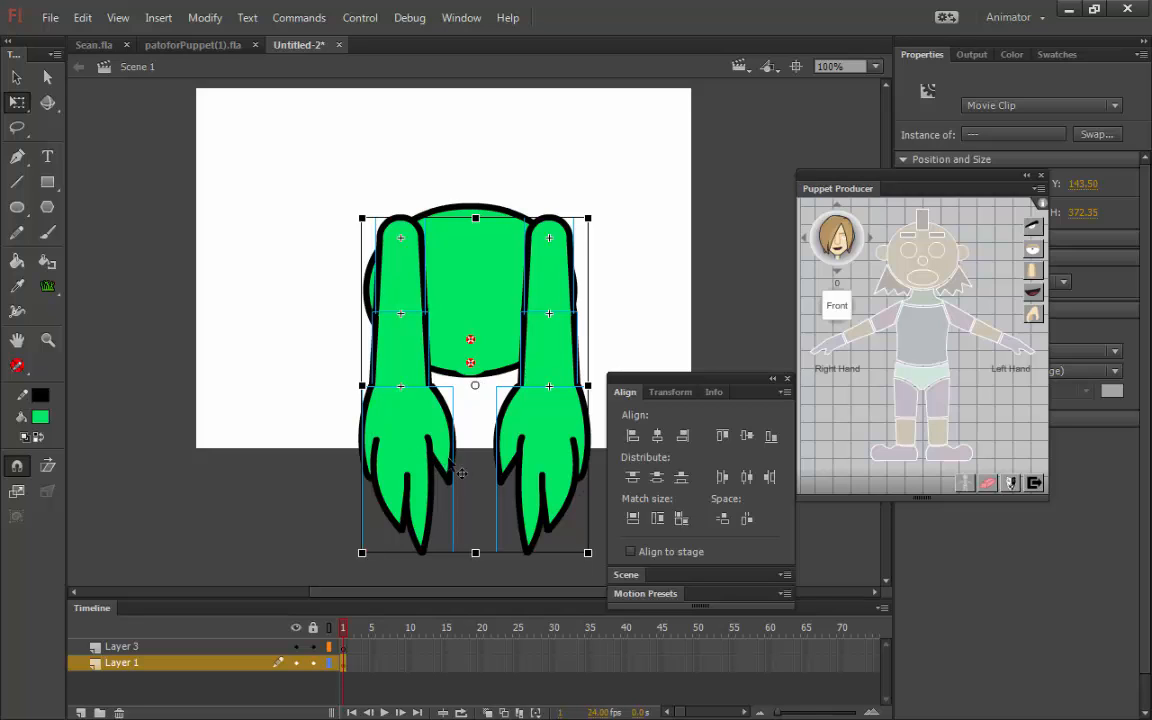
key("ctrl+g")
left_click_drag(437, 165, 500, 395)
key("ctrl+g")
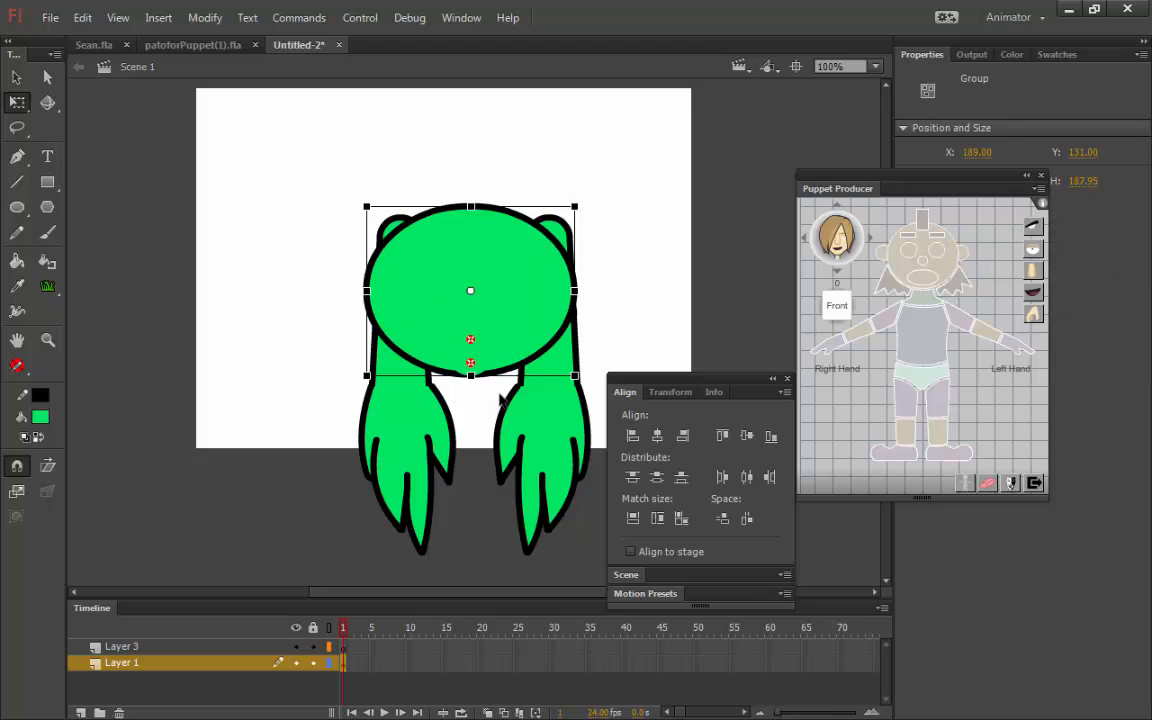
- Turn on alignment to the stage and centre the torso group and the arms group horizontally
left_click(658, 437)
left_click(643, 550)
left_click(658, 437)
left_click(571, 352, "shift")
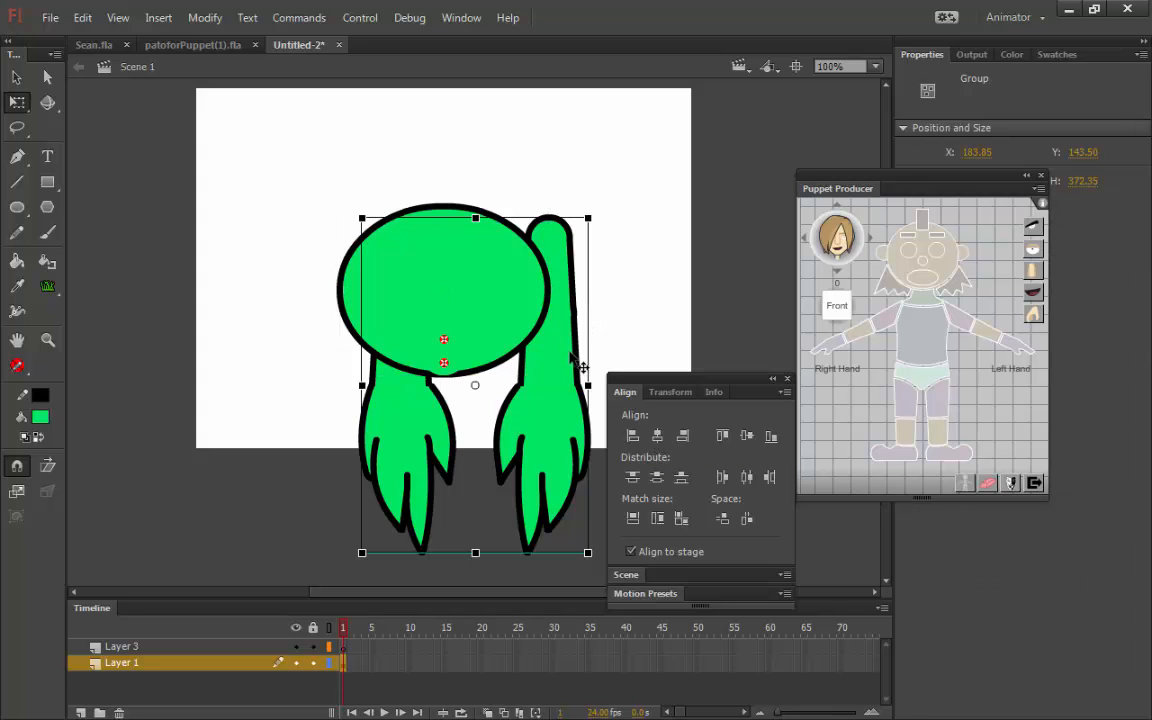
left_click(658, 437)
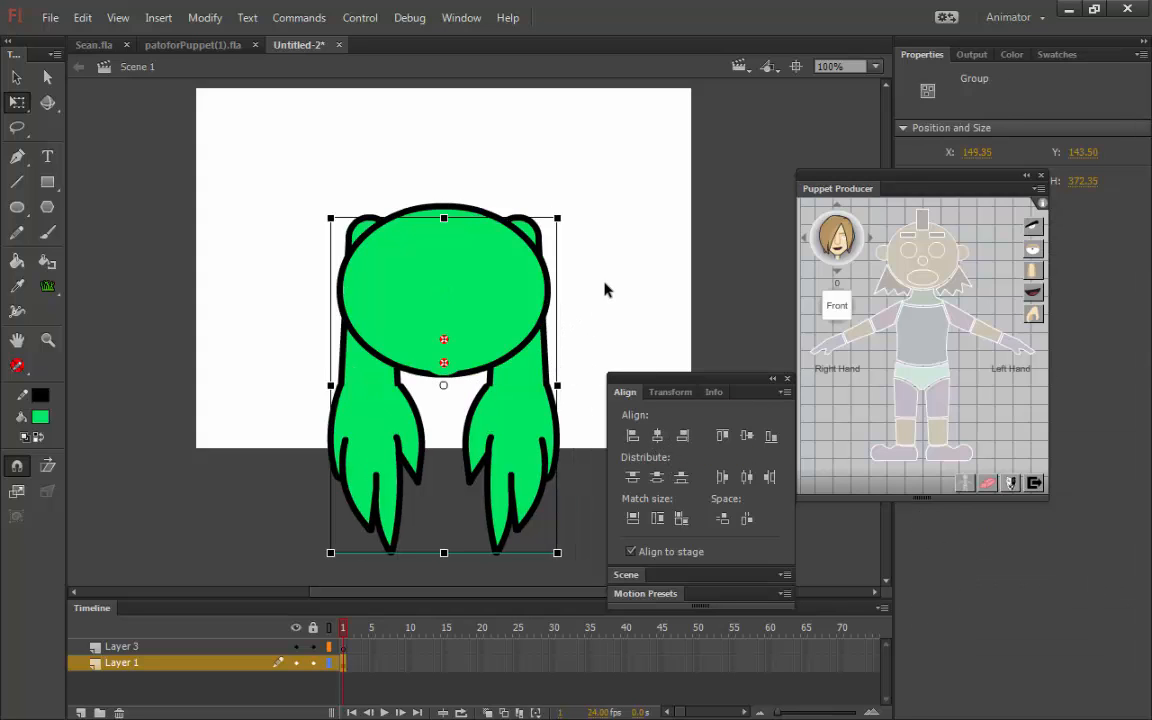
- Ungroup the torso group and the arms group into their separate symbols
left_click(604, 290)
left_click(511, 358)
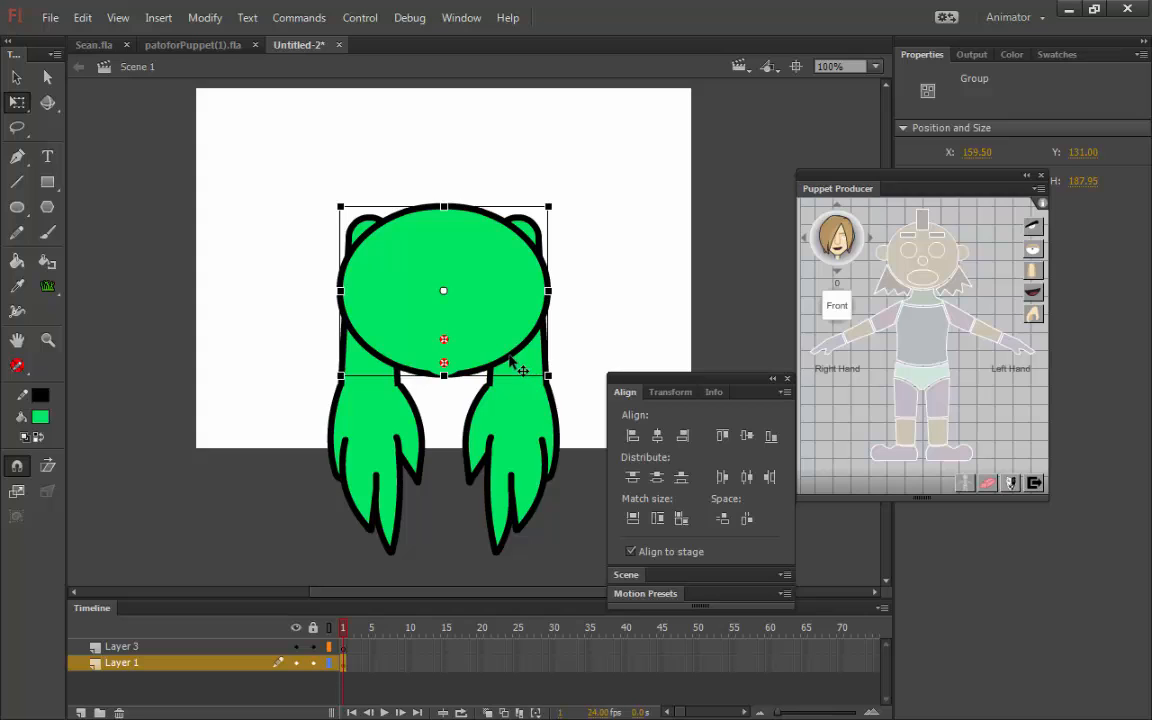
left_click(535, 402, "shift")
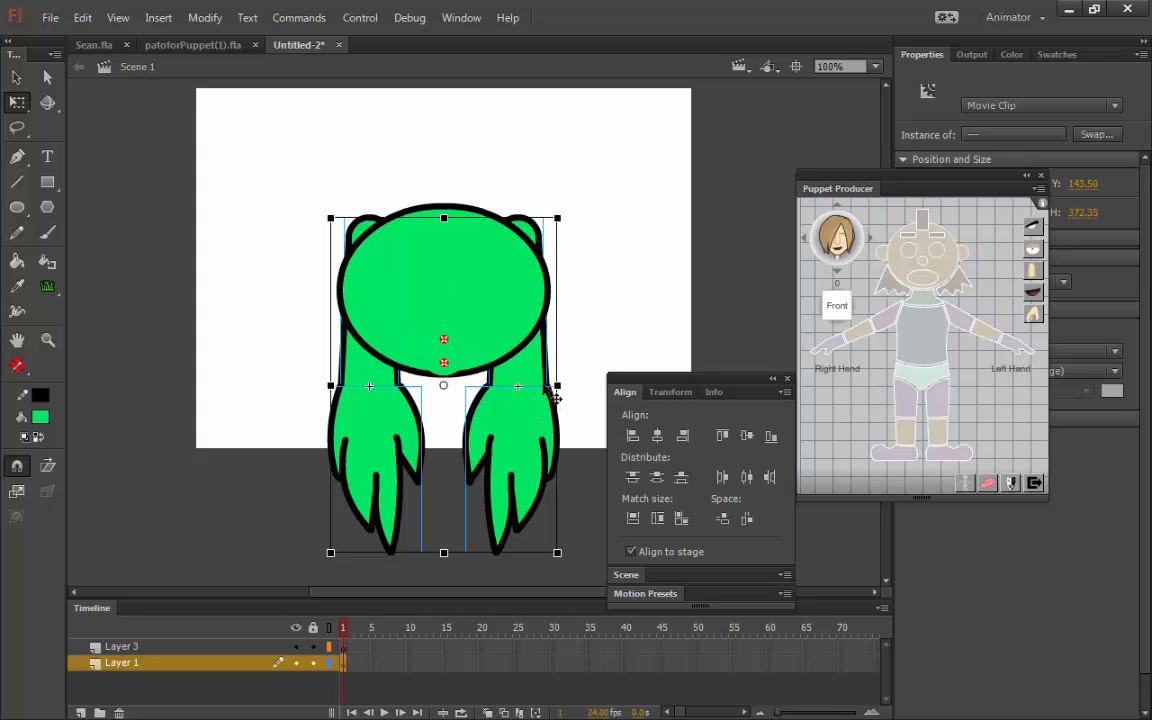
left_click(591, 301)
- Send the large ellipse backward in the stacking order until it lies behind both arms
left_click(527, 309)
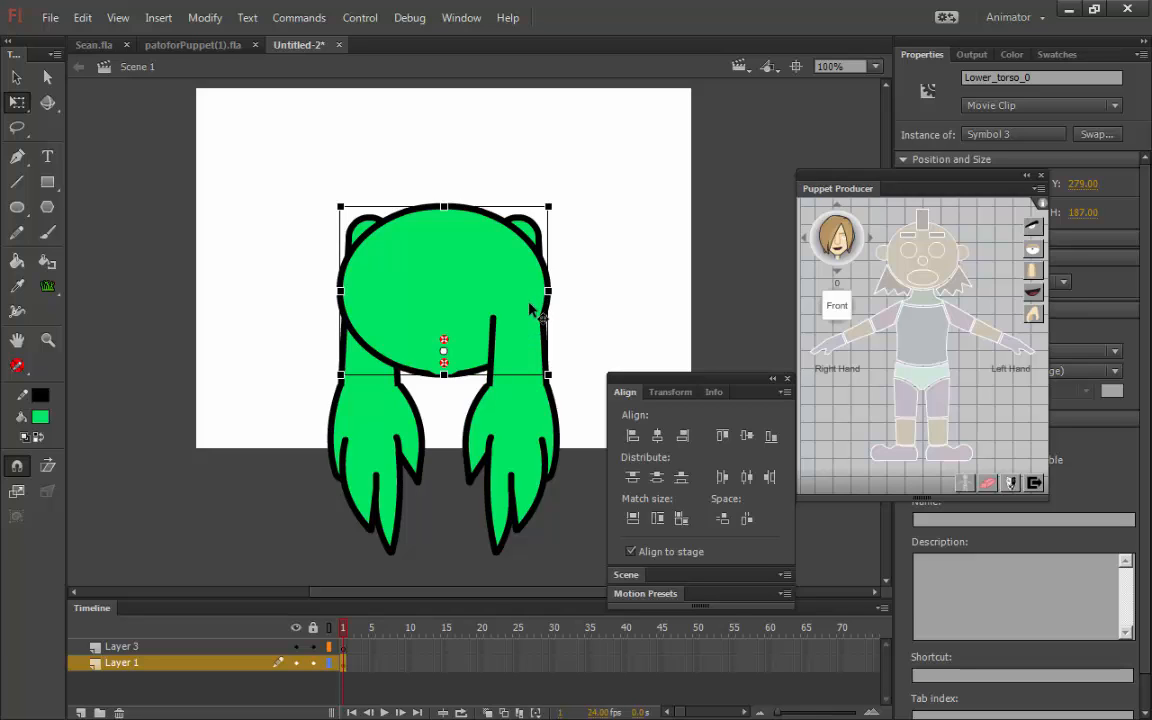
key("ctrl+Down")
key("ctrl+Down")
left_click(616, 280)
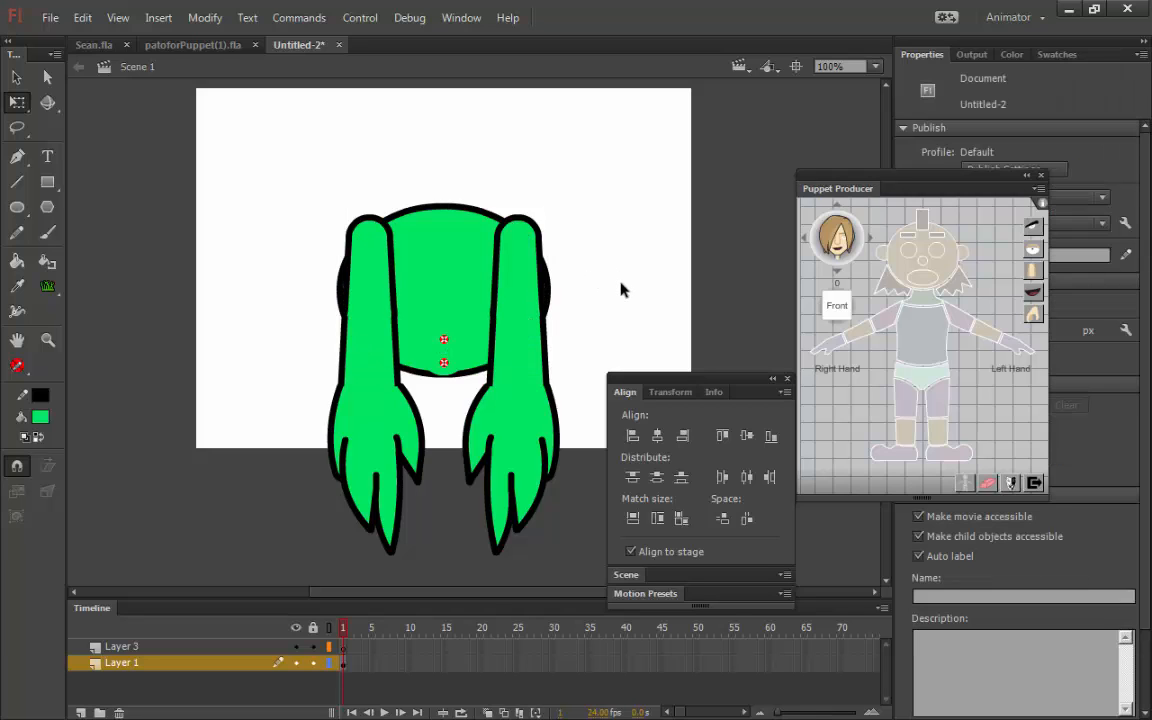
- Assign the upper arm, forearm and hand of the character's right arm to the matching Right Hand side limb parts in Puppet Producer
left_click_drag(615, 380, 650, 219)
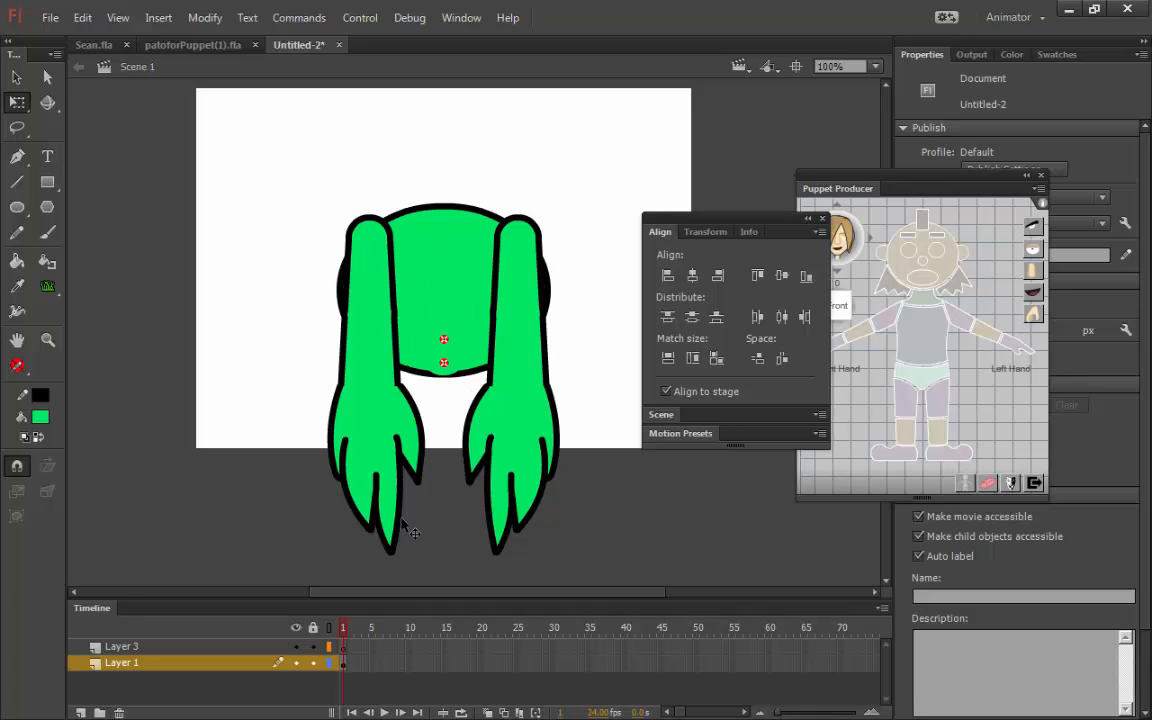
left_click(378, 258)
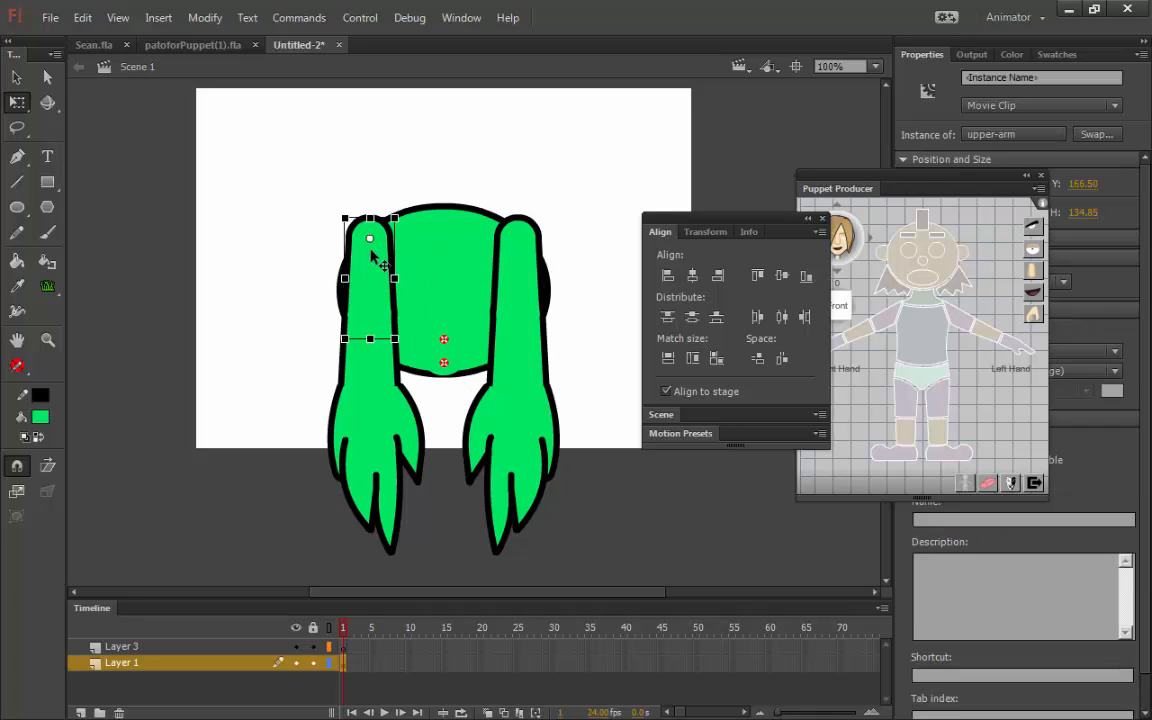
left_click(371, 318)
left_click(378, 446)
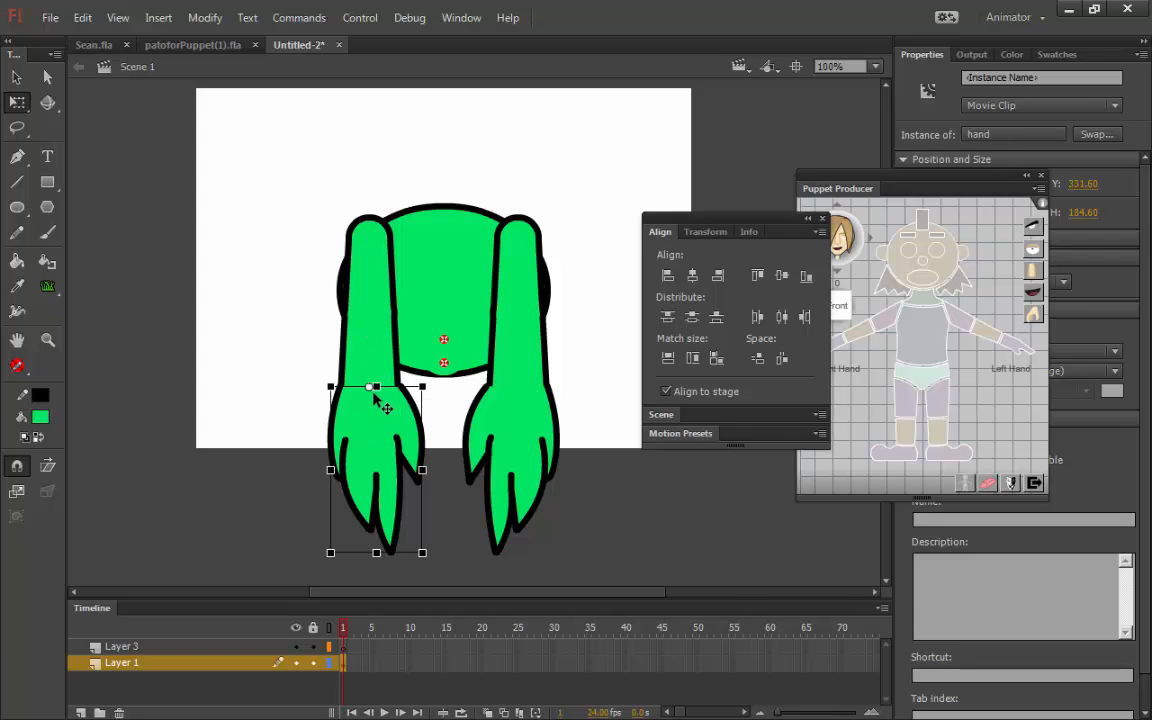
left_click(346, 228)
left_click_drag(750, 221, 694, 504)
left_click_drag(841, 190, 698, 127)
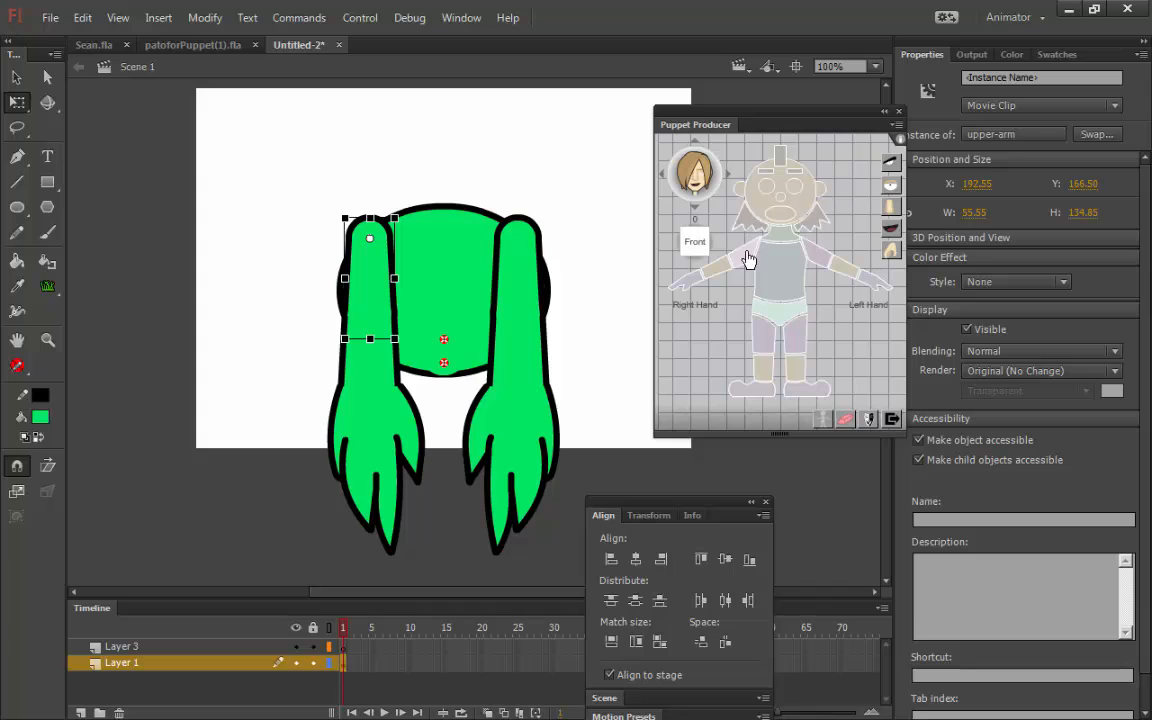
left_click(671, 241)
left_click(401, 348)
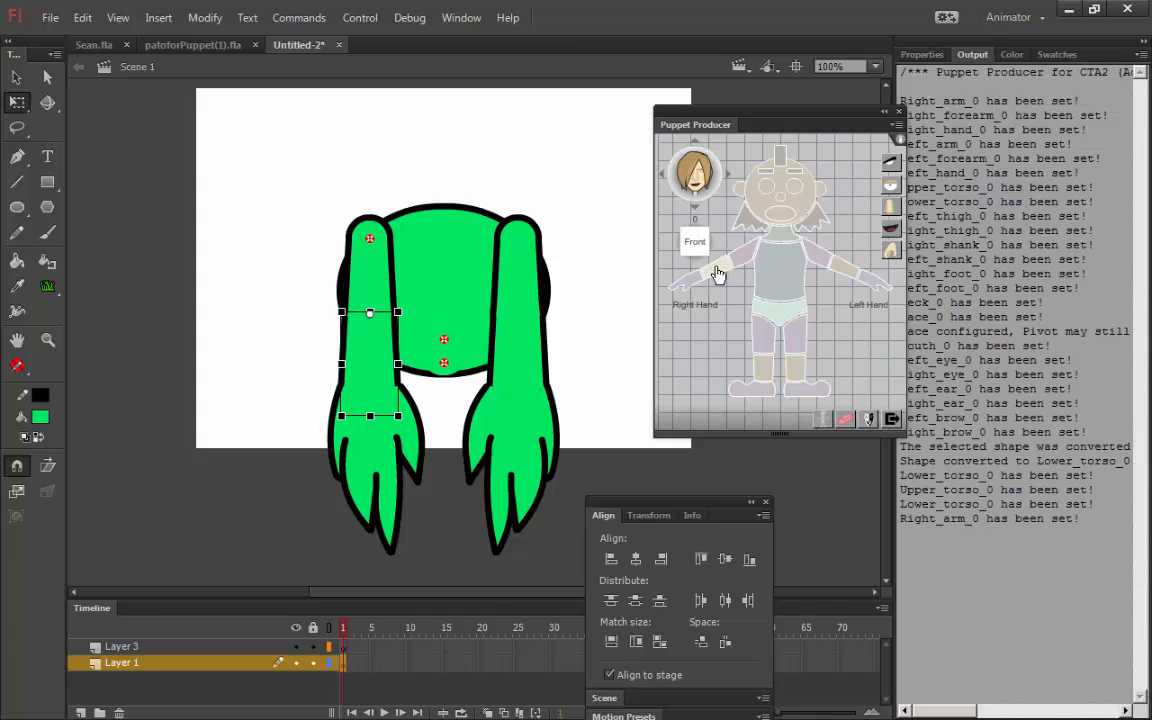
left_click(706, 264)
left_click(391, 442)
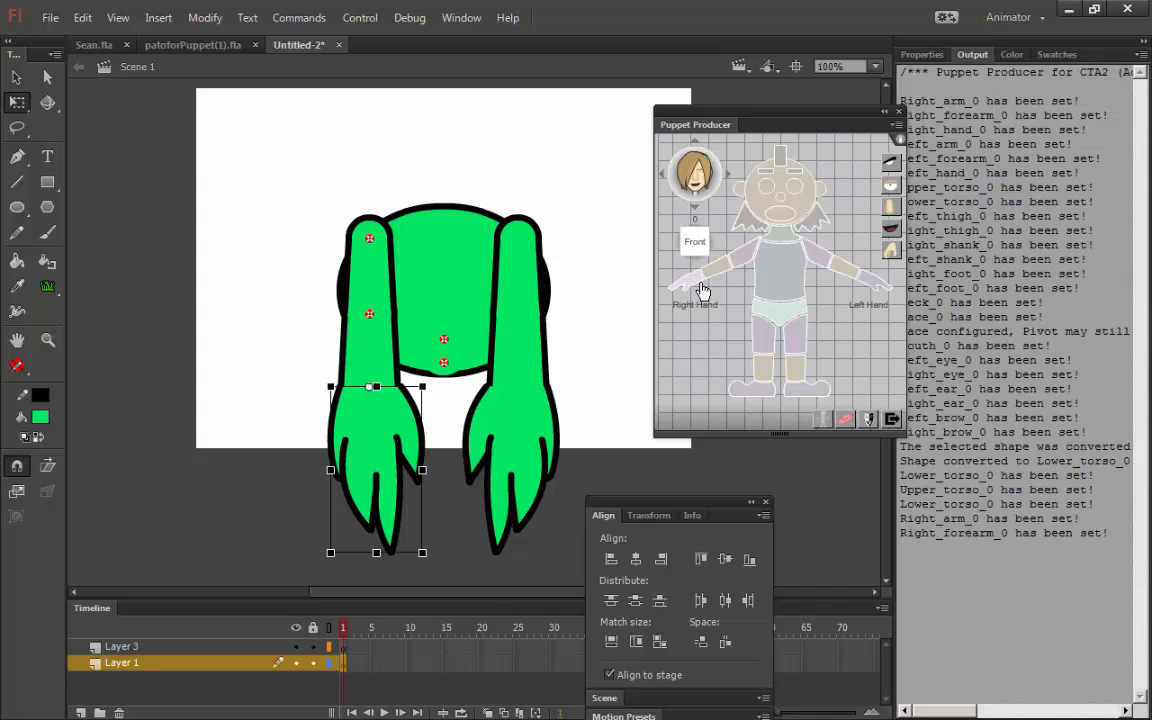
left_click(690, 290)
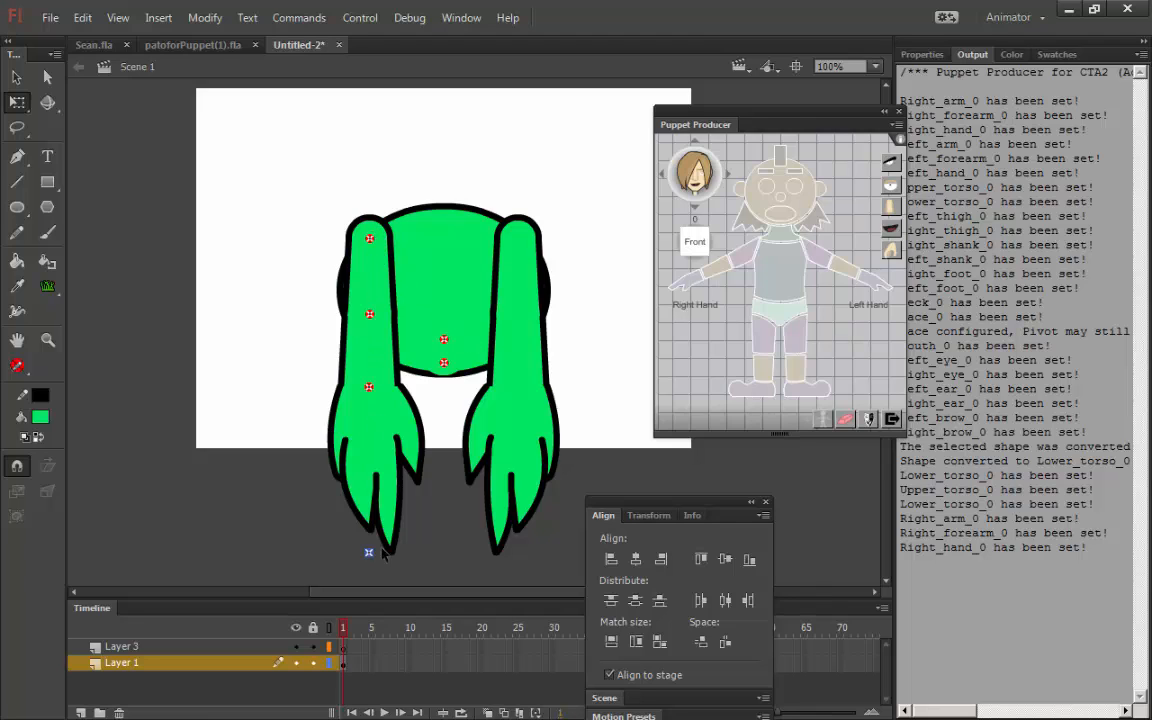
- Assign the opposite upper arm, forearm and hand symbols as the puppet's left arm, left forearm and left hand in Puppet Producer
left_click(370, 402)
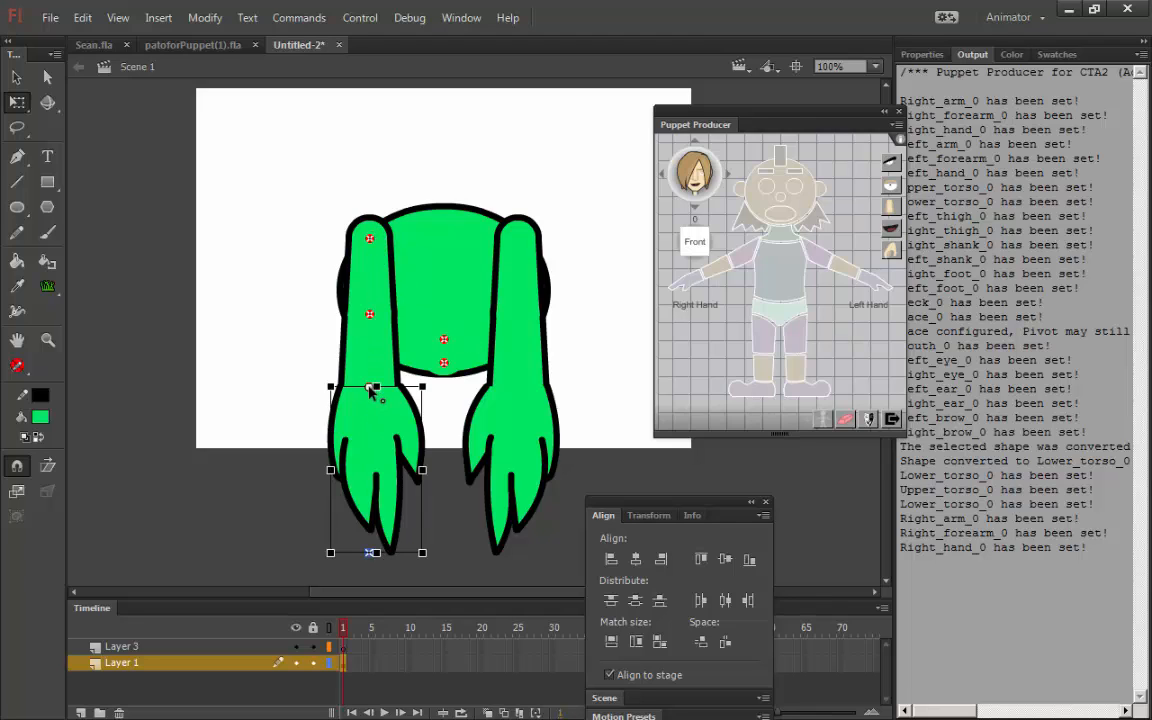
left_click_drag(436, 556, 412, 501)
left_click(525, 246)
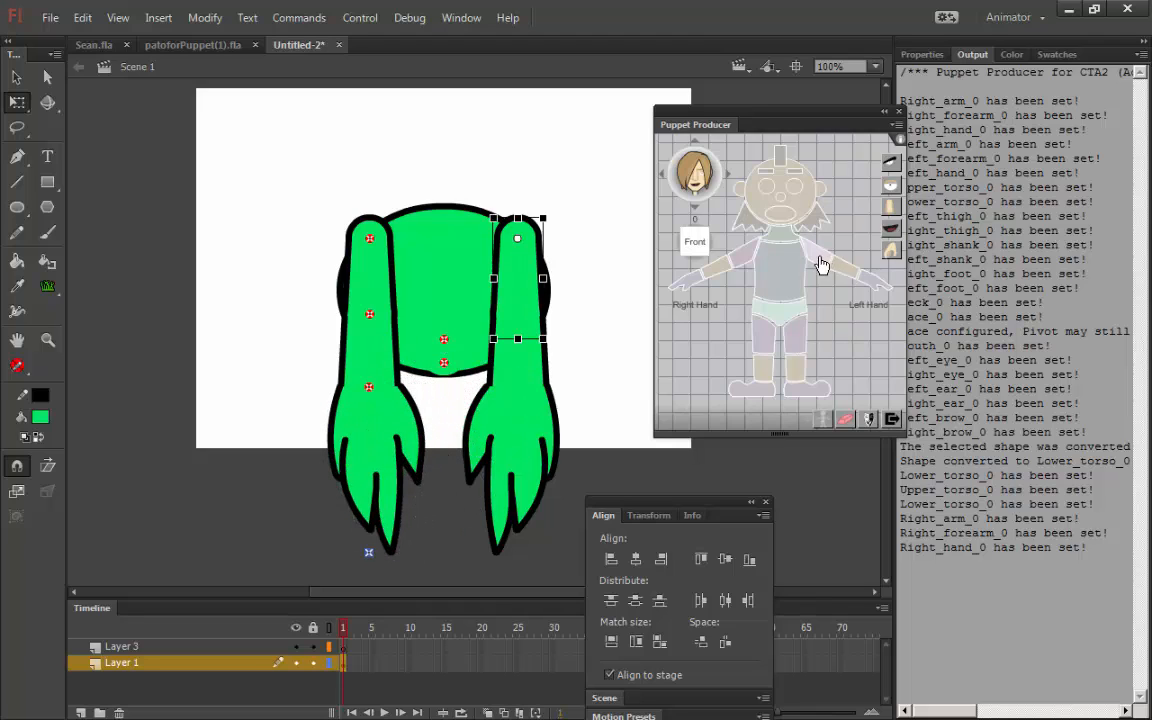
left_click(820, 259)
left_click(555, 374)
left_click(830, 265)
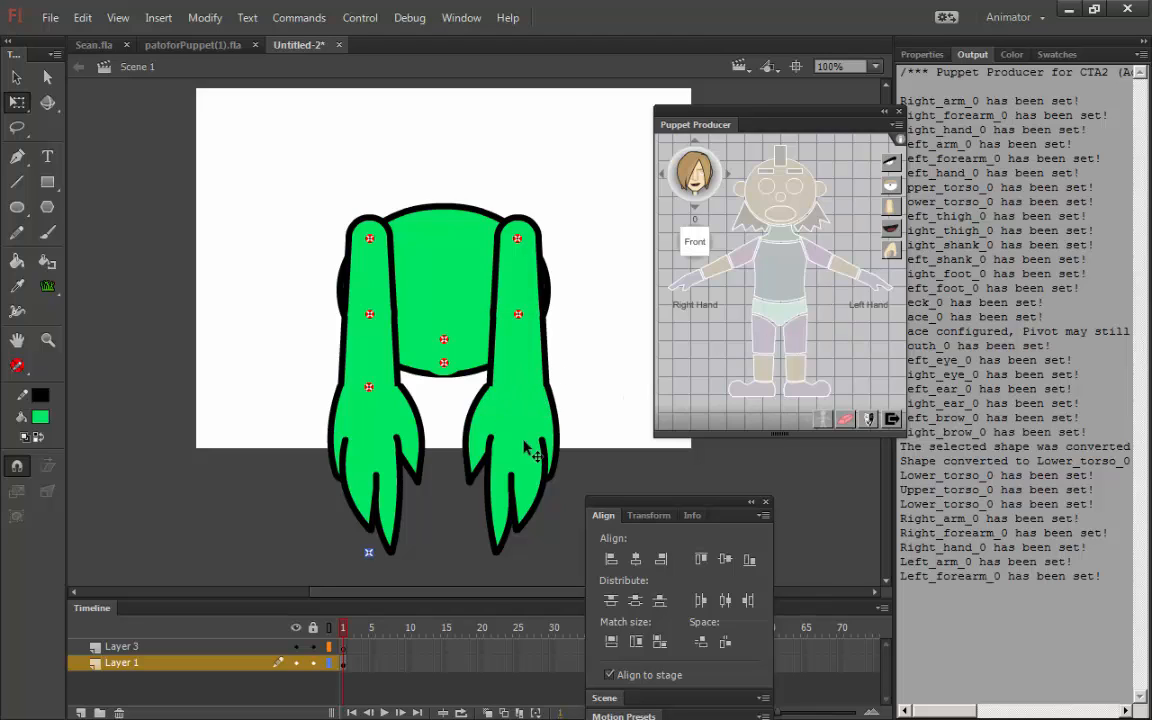
left_click(537, 455)
left_click(864, 288)
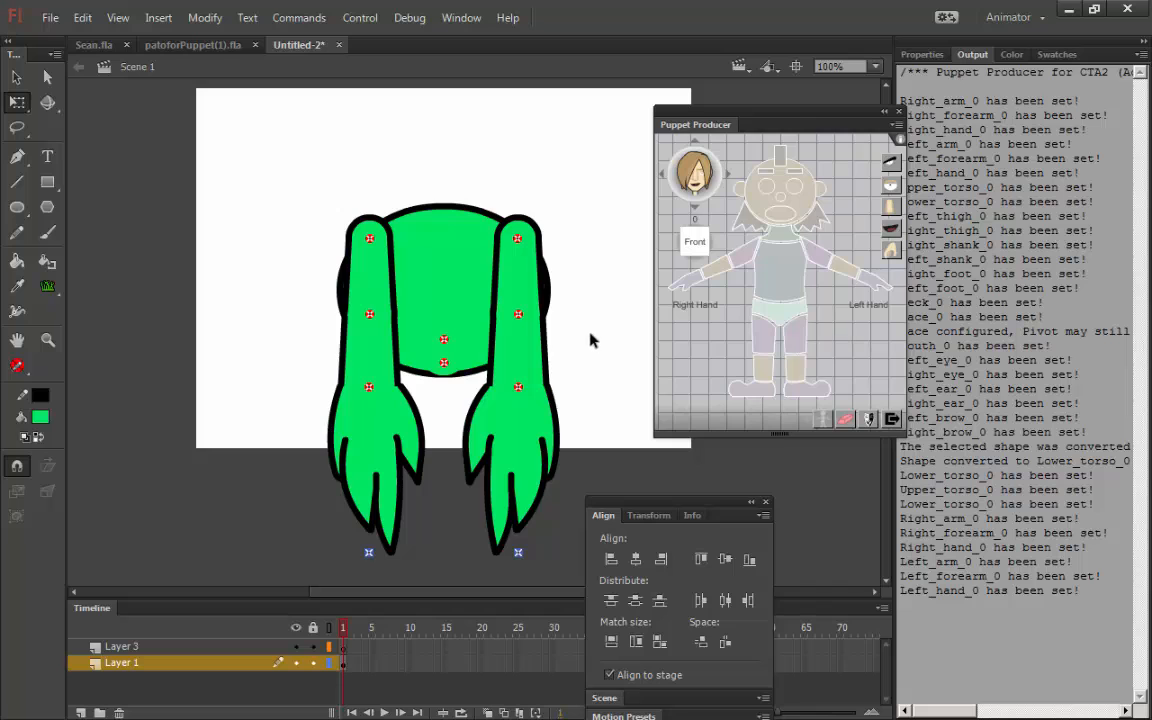
- Select the whole left arm with its pivot markers and rotate it outward about 45° around the shoulder pivot
key("space")
left_click_drag(597, 303, 482, 224)
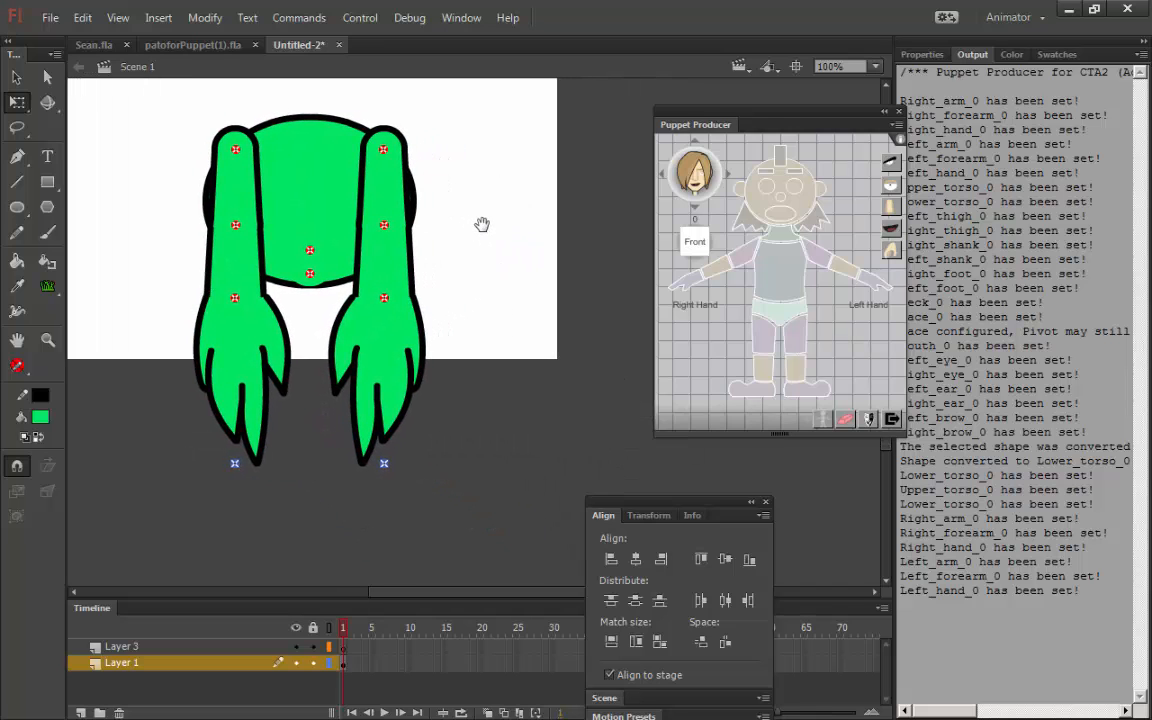
left_click(387, 153)
left_click(400, 206, "shift")
left_click(402, 267, "shift")
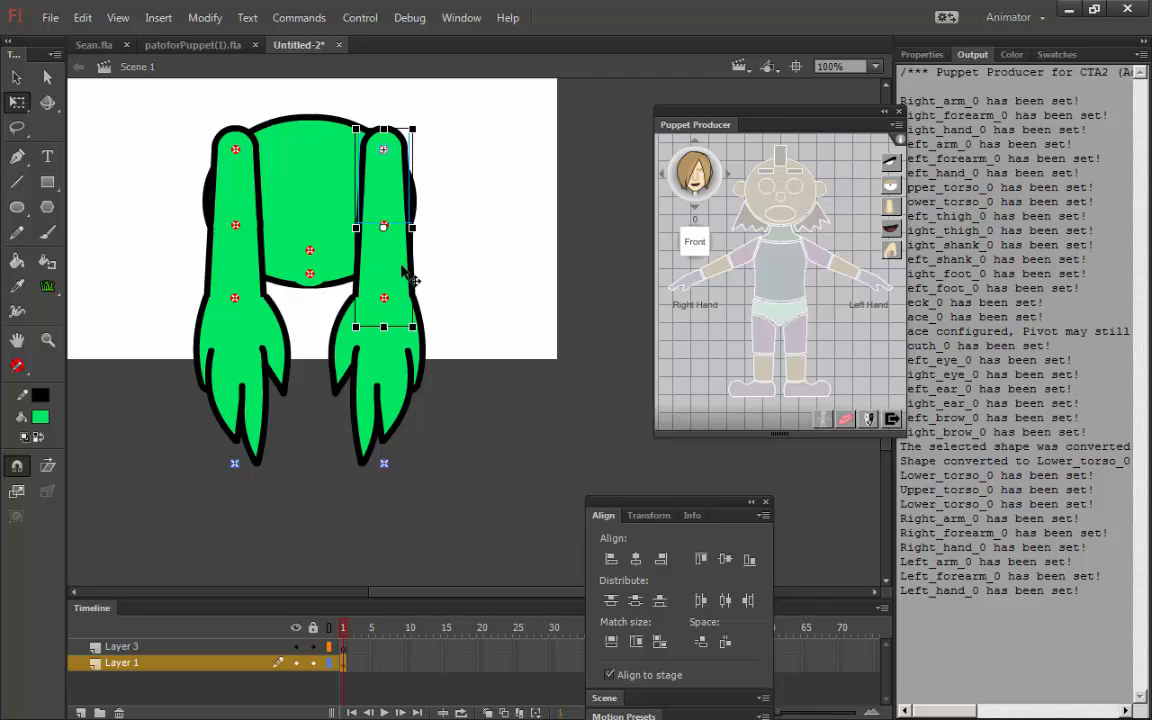
left_click_drag(405, 258, 338, 442)
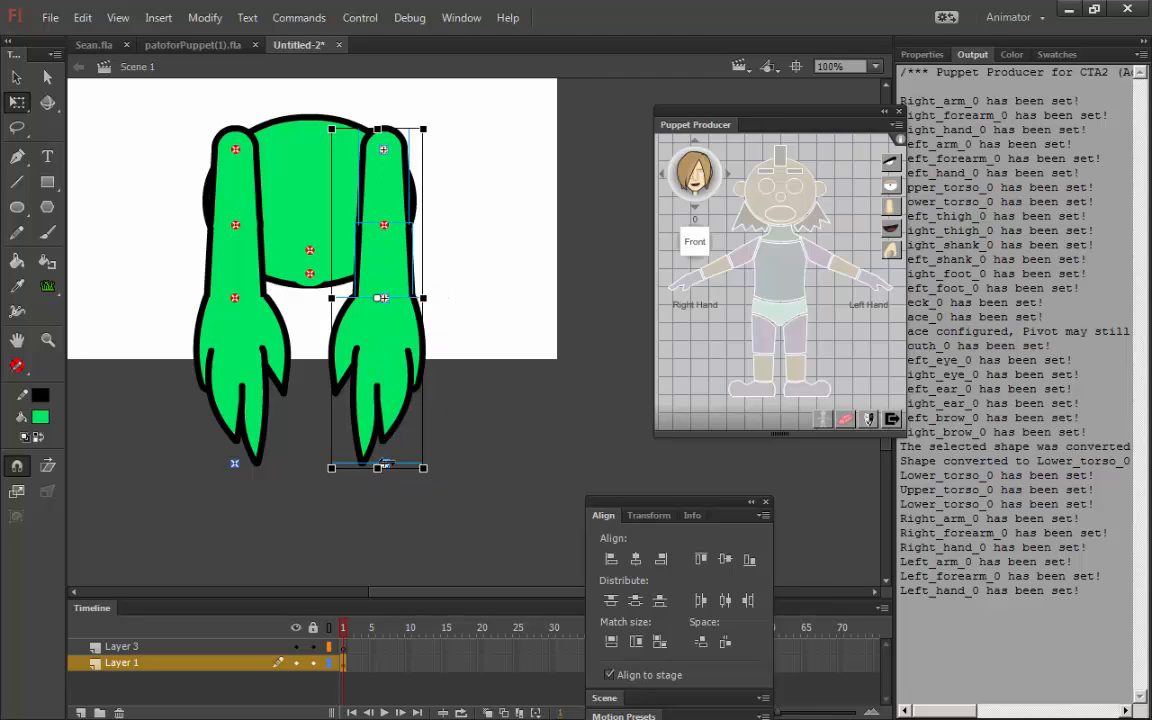
left_click(387, 228, "shift")
left_click_drag(381, 298, 383, 149)
left_click_drag(439, 483, 593, 335)
left_click(478, 451)
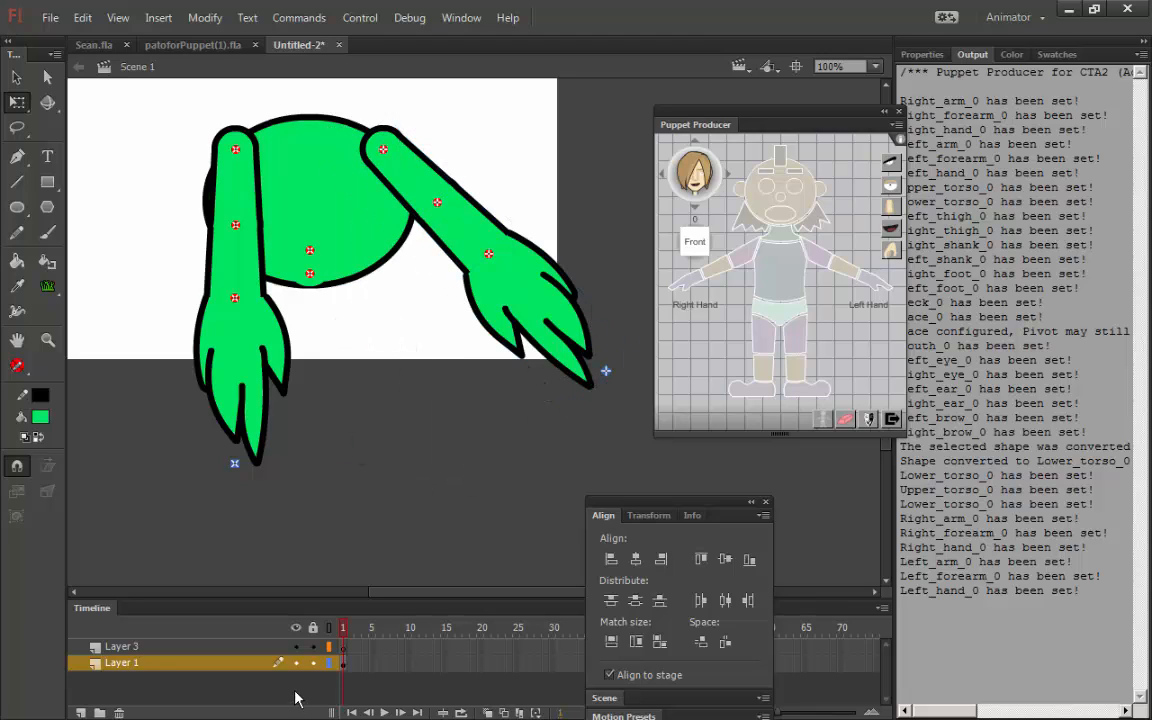
- Select the whole right arm with its pivot markers and rotate it outward about 45° around the shoulder pivot
left_click_drag(236, 150, 236, 226)
left_click(235, 298, "shift")
left_click(235, 463, "shift")
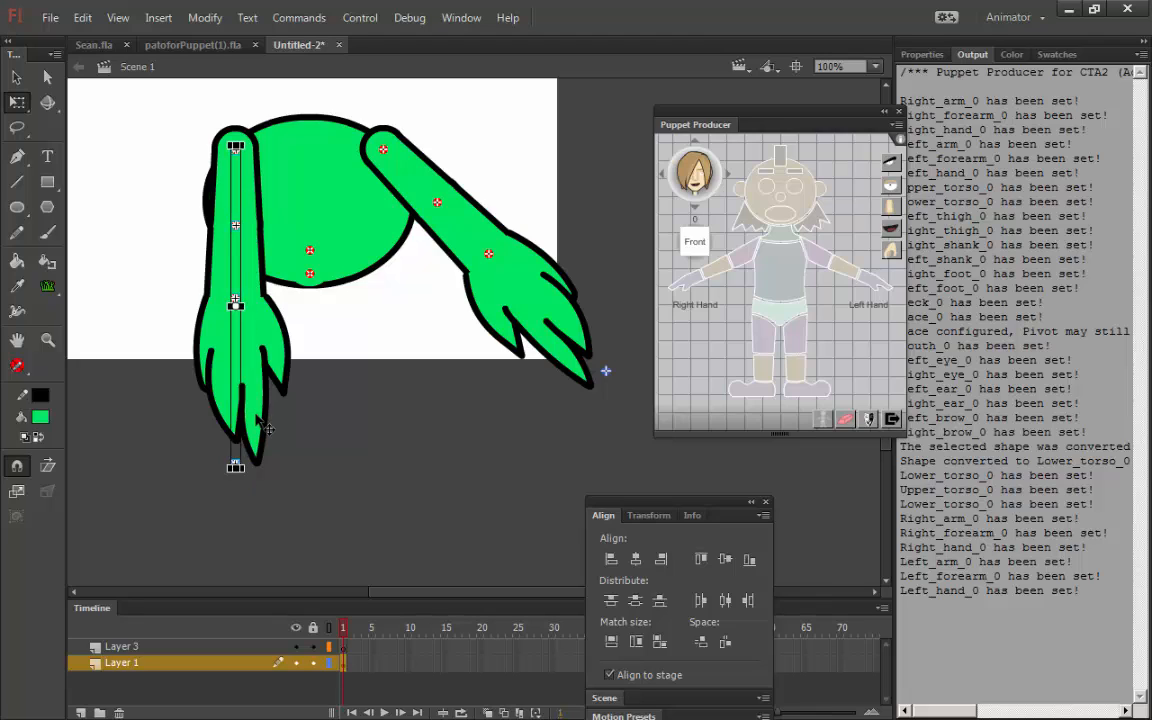
left_click(255, 414, "shift")
left_click(232, 182, "shift")
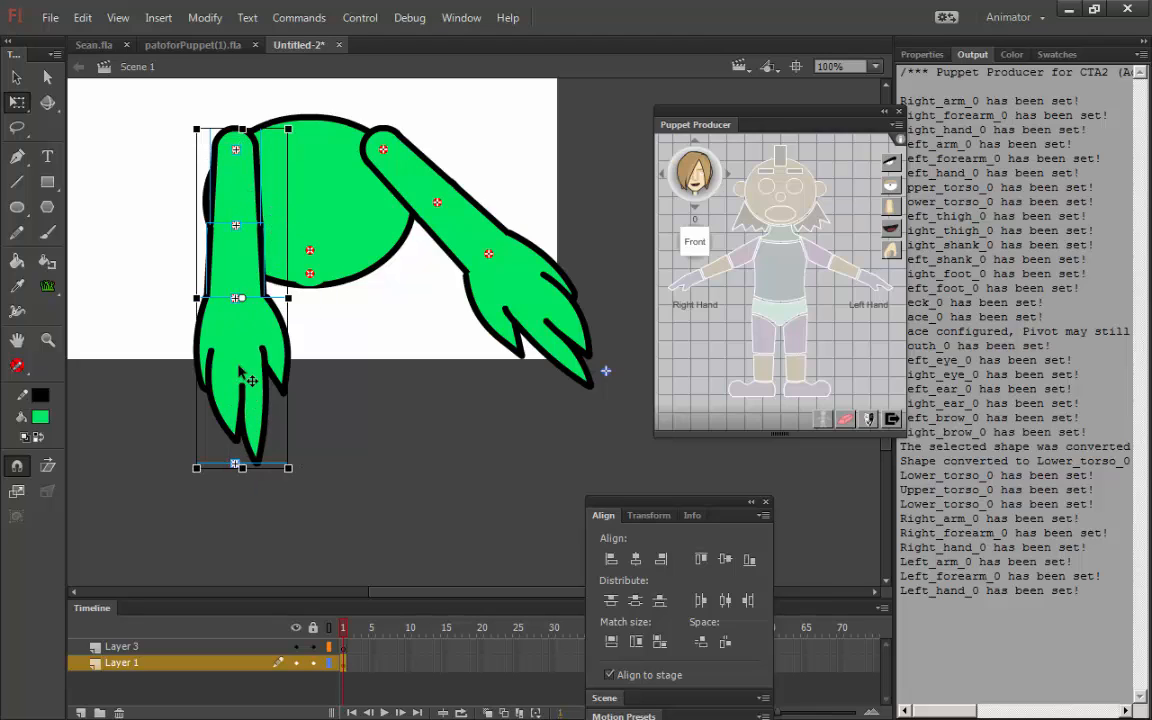
left_click_drag(237, 298, 235, 150)
left_click_drag(305, 482, 100, 452)
left_click(391, 371)
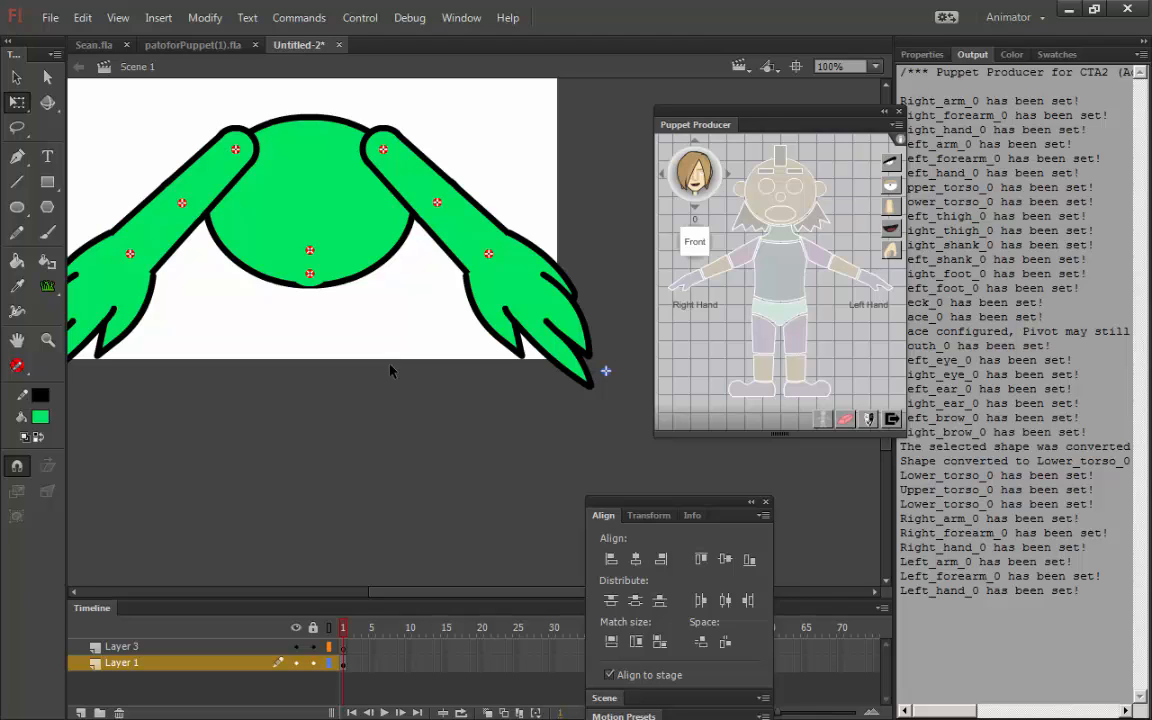
- View the character outline in patoforPuppet(1).fla, and try rotating the torso ellipse in Untitled-2 about its transformation point
left_click(232, 44)
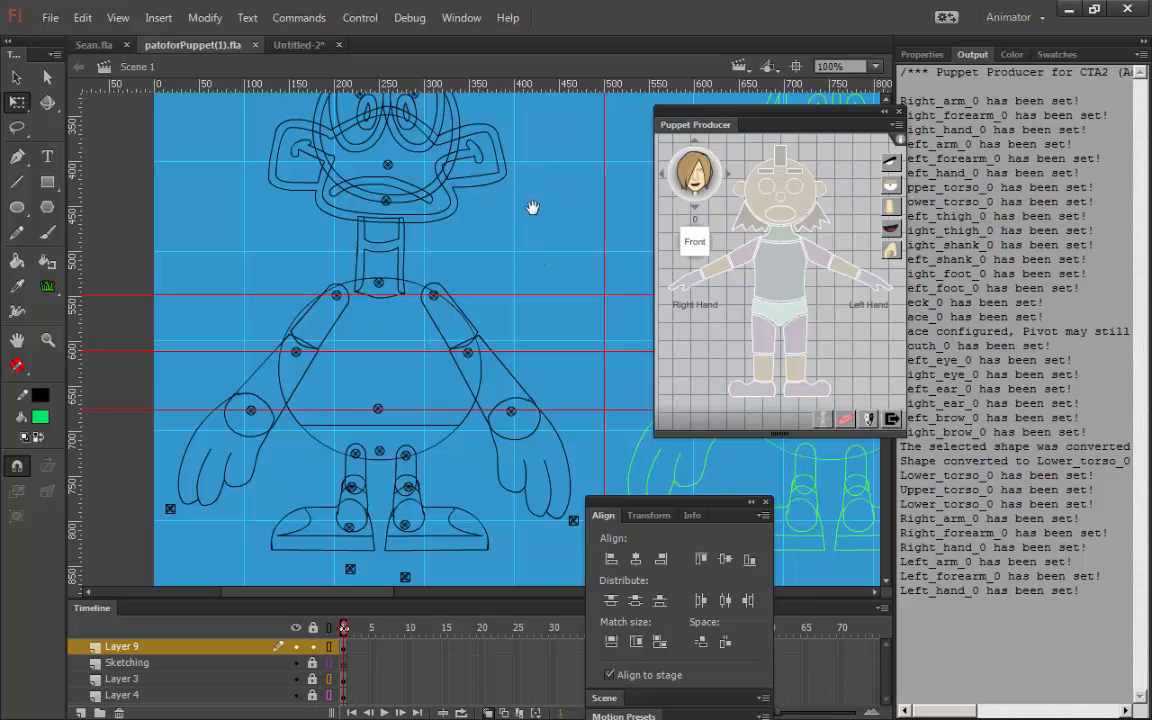
left_click_drag(532, 207, 505, 174)
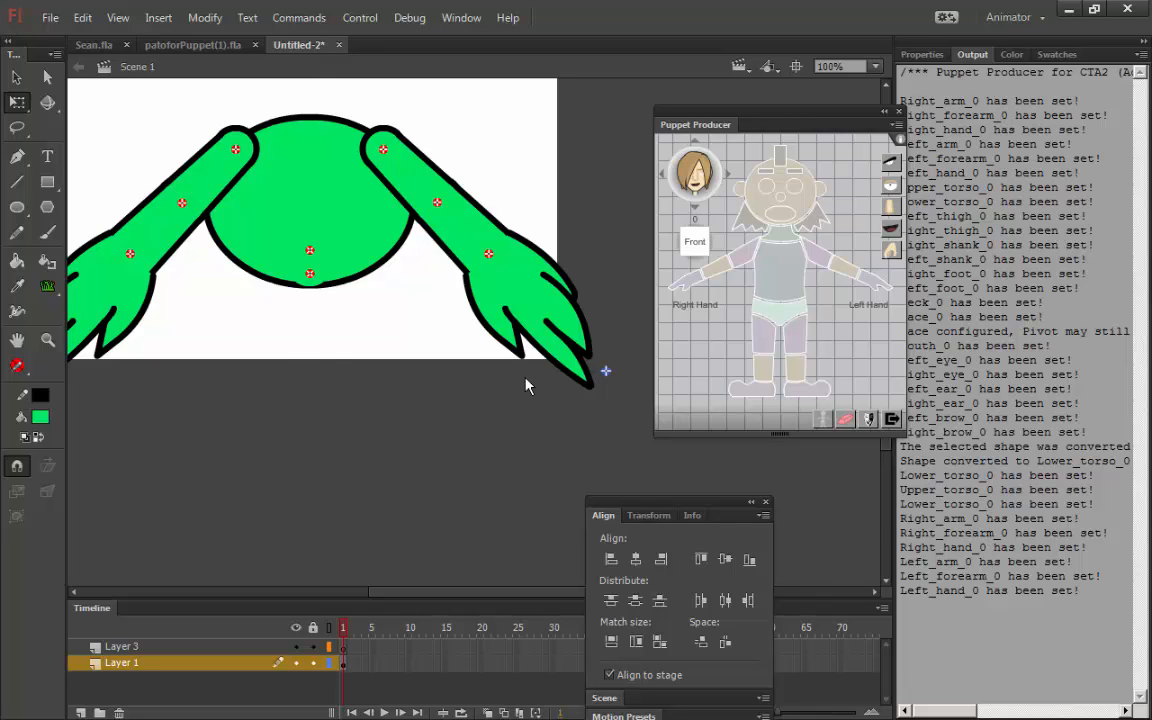
key("ctrl+minus")
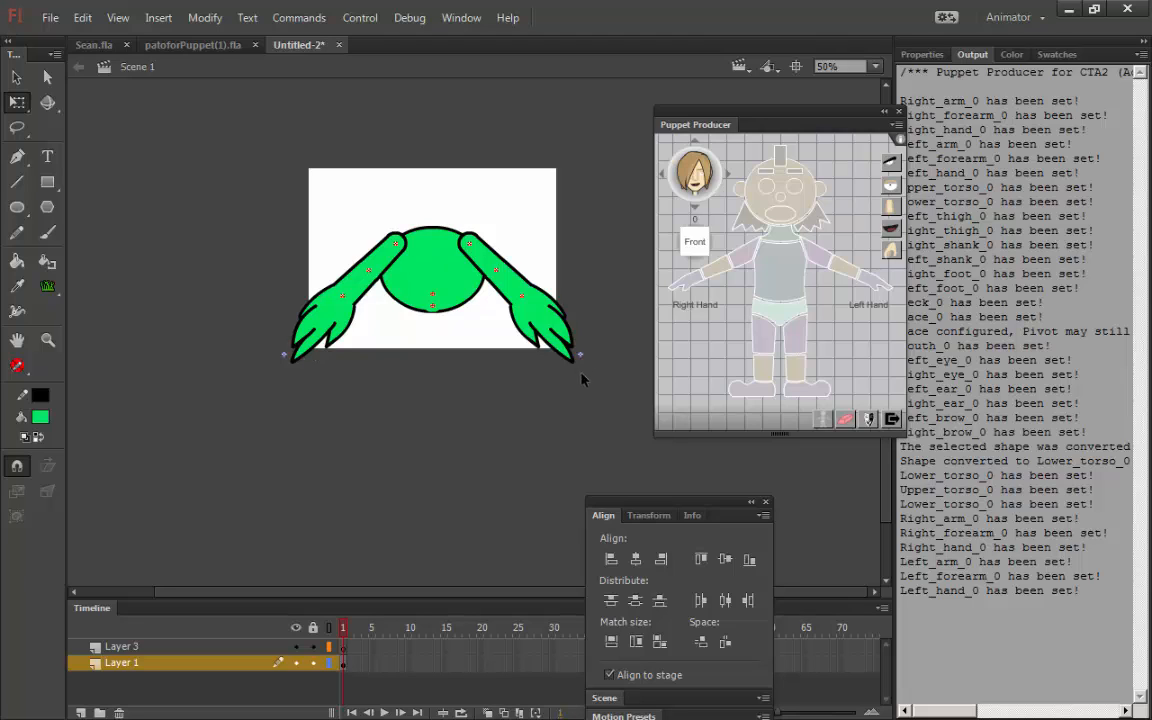
left_click(464, 290)
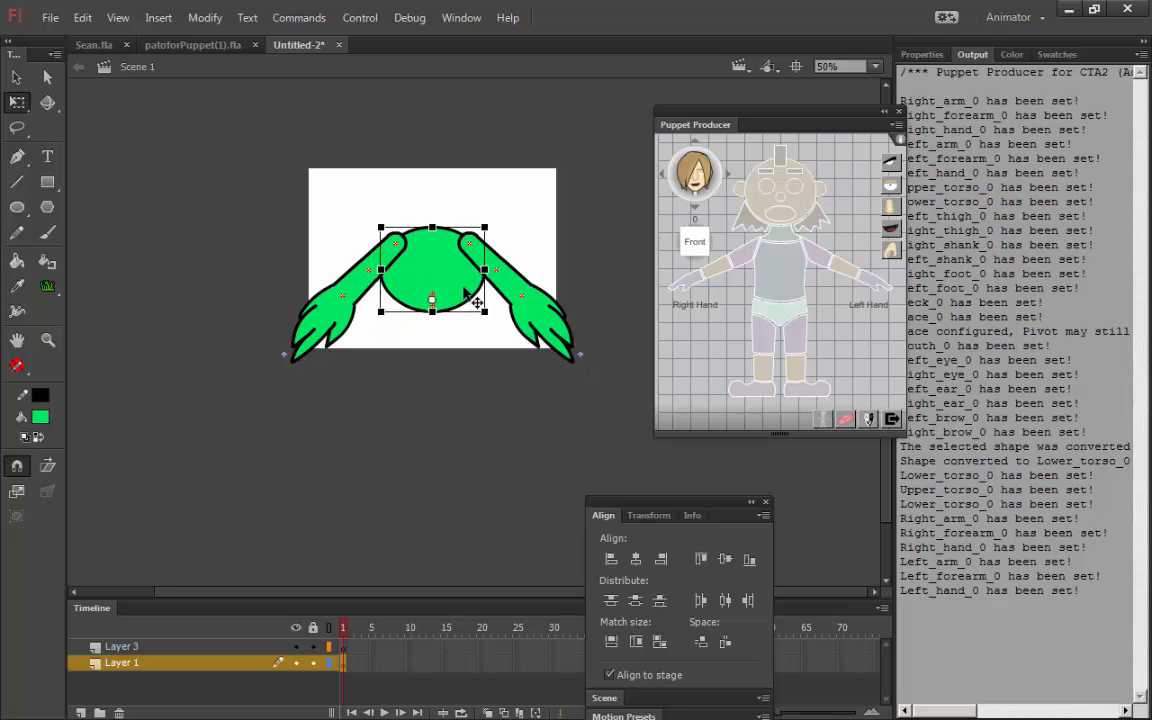
mouse_move(496, 232)
left_mouse_down()
mouse_move(455, 212)
mouse_move(450, 227)
mouse_move(420, 215)
mouse_move(411, 253)
mouse_move(430, 225)
mouse_move(460, 220)
mouse_move(489, 253)
left_mouse_up()
key("ctrl+z")
left_click_drag(503, 232, 470, 300)
key("ctrl+z")
- In patoforPuppet(1).fla, try moving the upper torso up and away from the lower torso, undoing the move
left_click(242, 50)
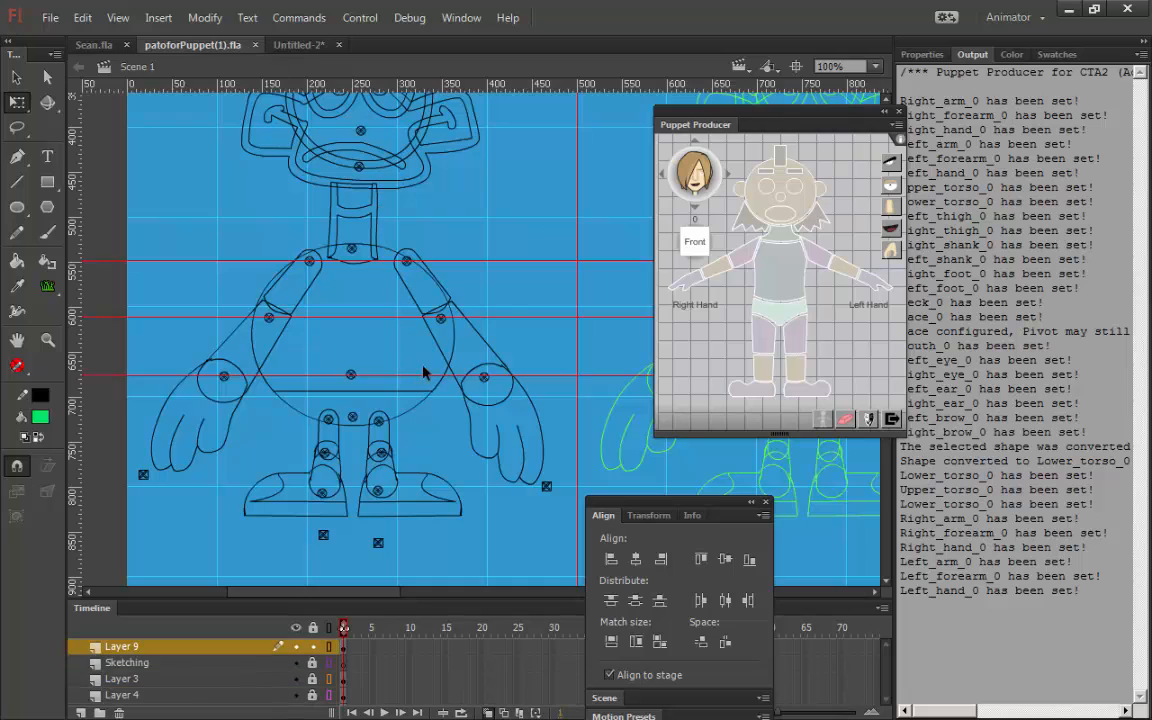
left_click(450, 365)
left_click(437, 415)
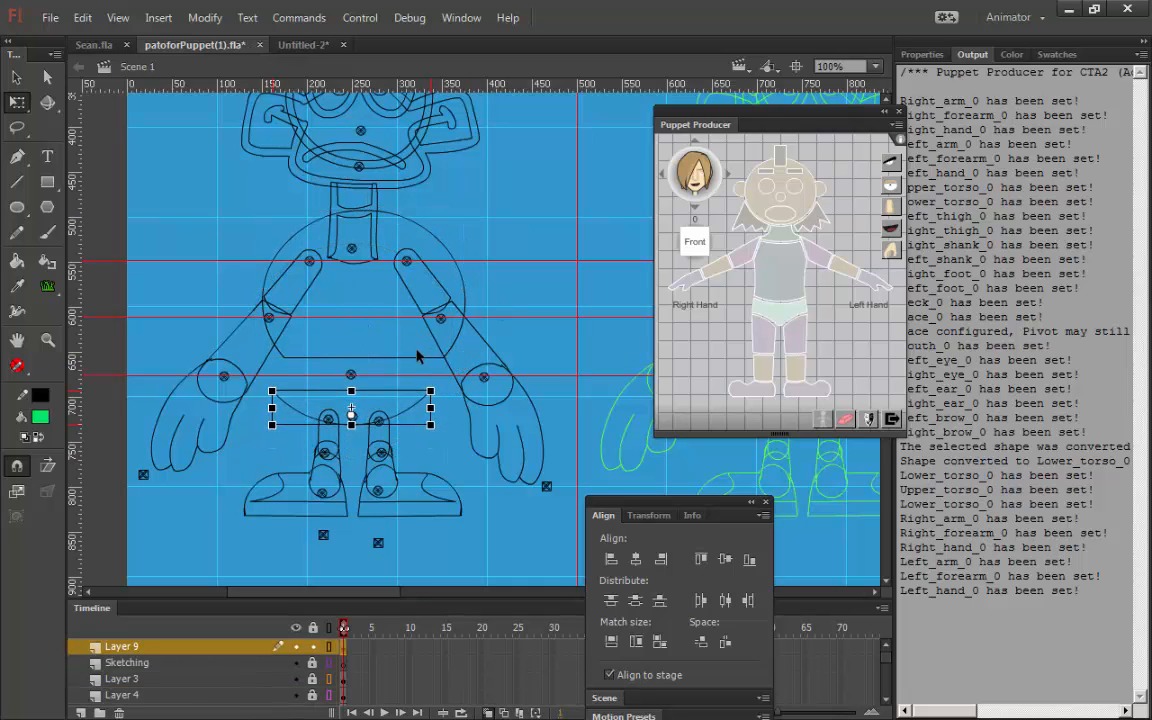
left_click(412, 358)
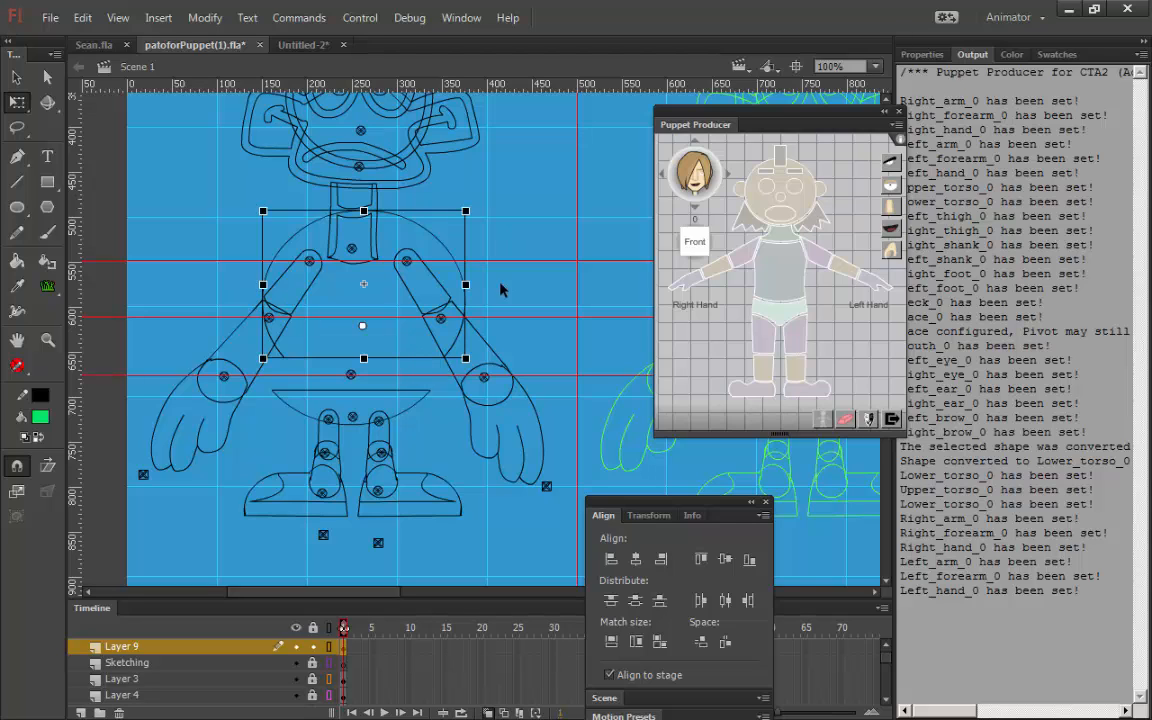
left_click(368, 333)
left_click(383, 388)
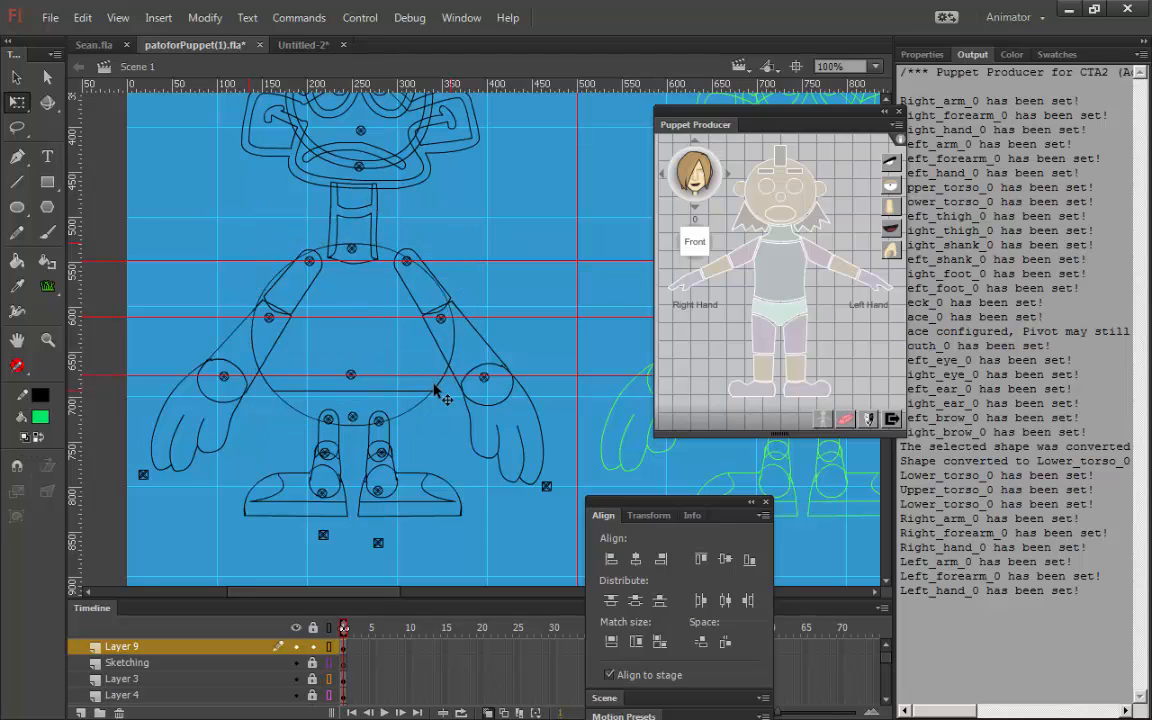
- Rotate the upper torso outline sideways about its waist pivot and return it to upright
left_click(437, 390)
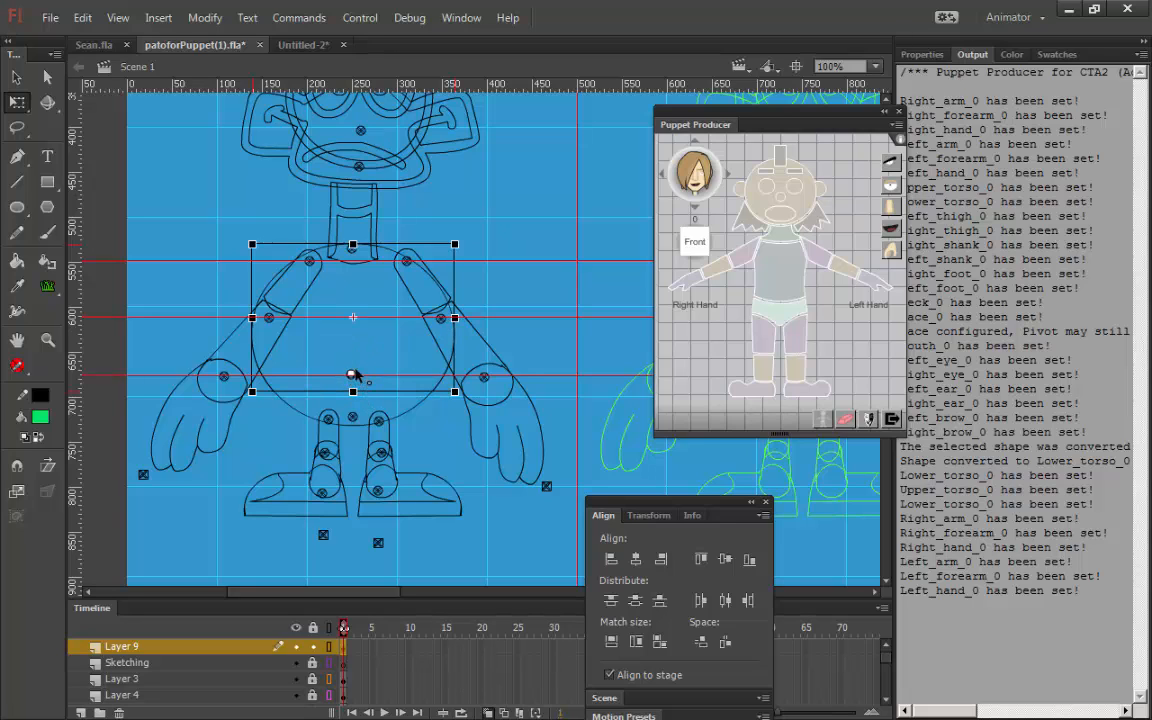
left_click_drag(460, 240, 517, 350)
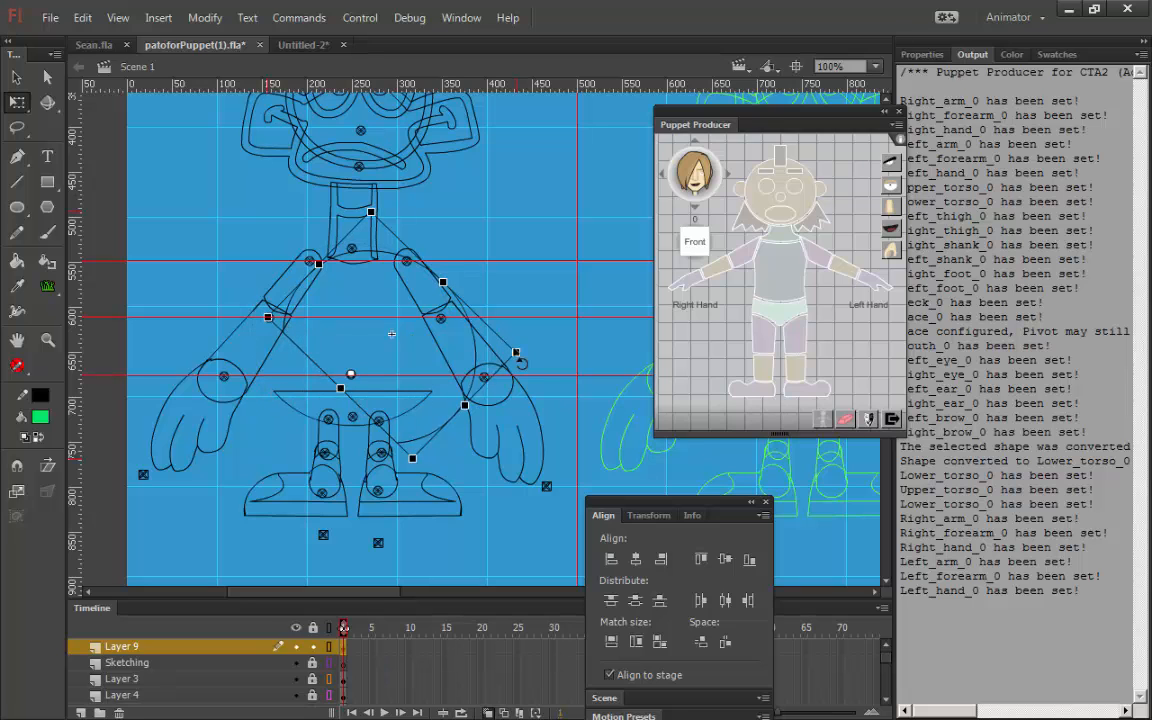
left_click_drag(530, 360, 453, 245)
- Return to Untitled-2 and open the recent file Kyle.fla
left_click(313, 45)
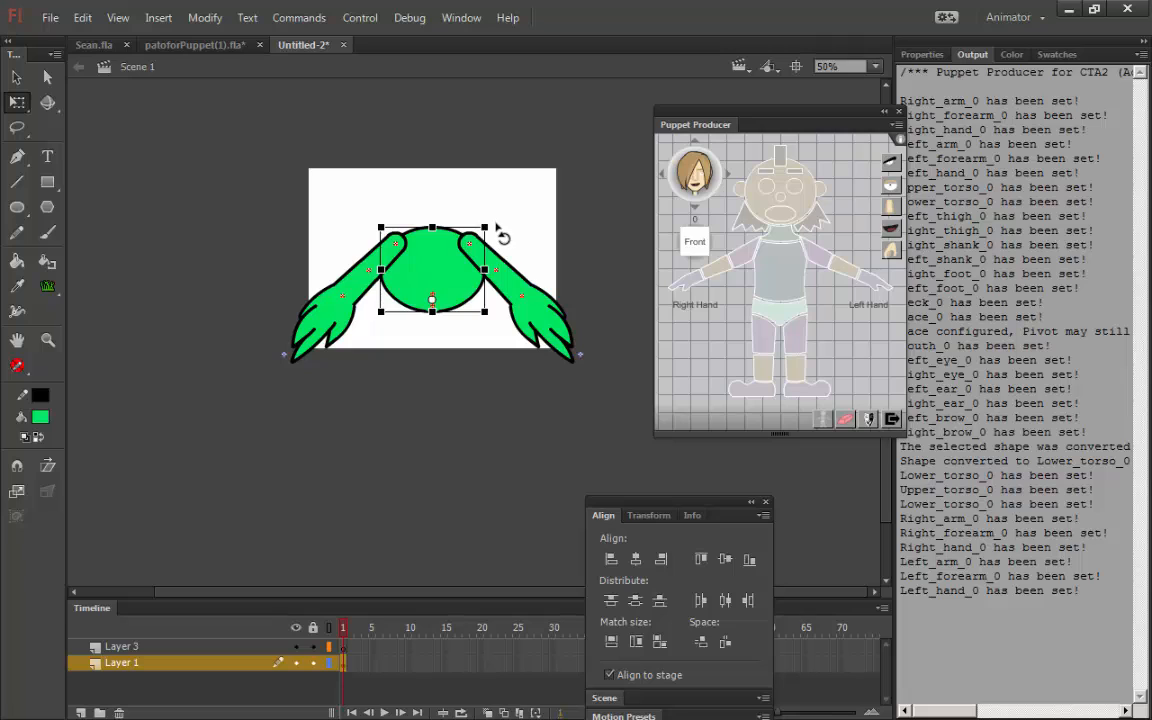
mouse_move(497, 230)
left_mouse_down()
mouse_move(470, 255)
mouse_move(450, 222)
mouse_move(497, 247)
left_mouse_up()
left_click(49, 18)
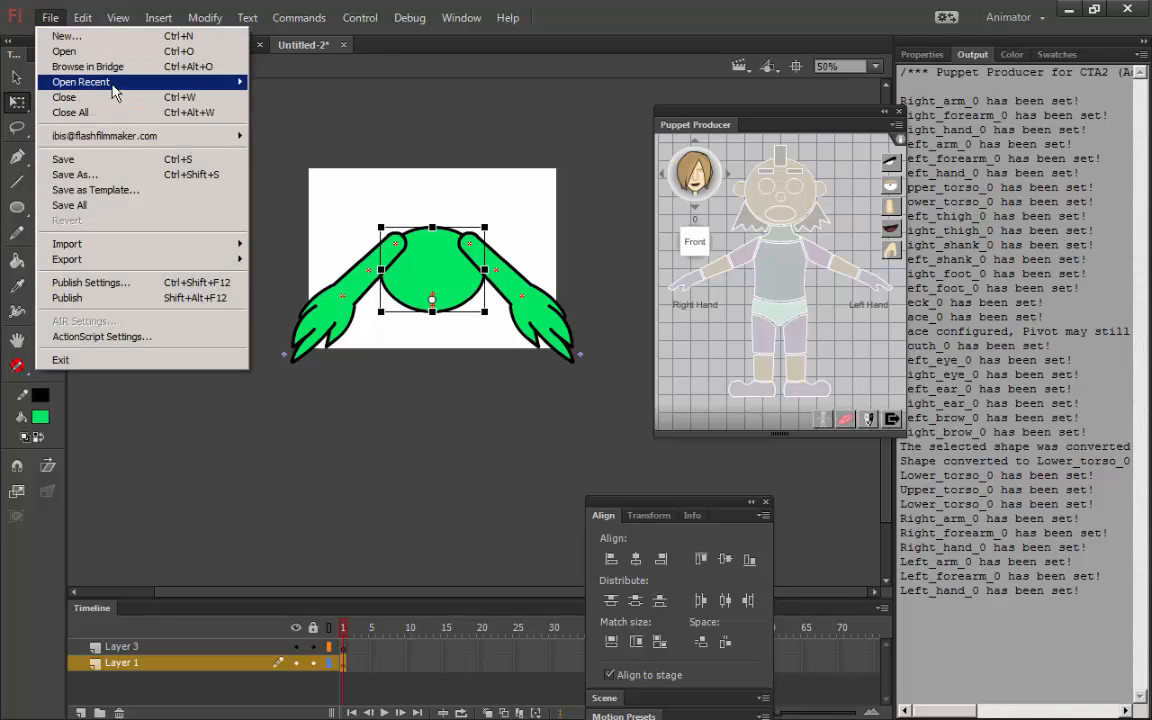
mouse_move(101, 82)
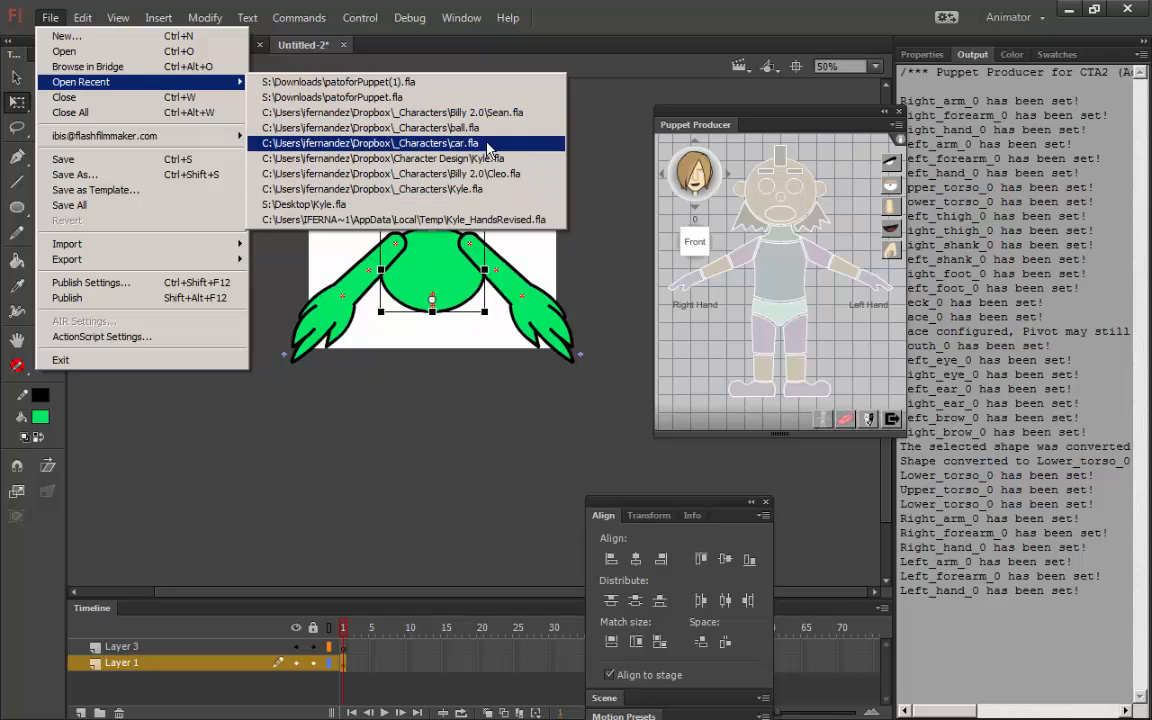
left_click(474, 197)
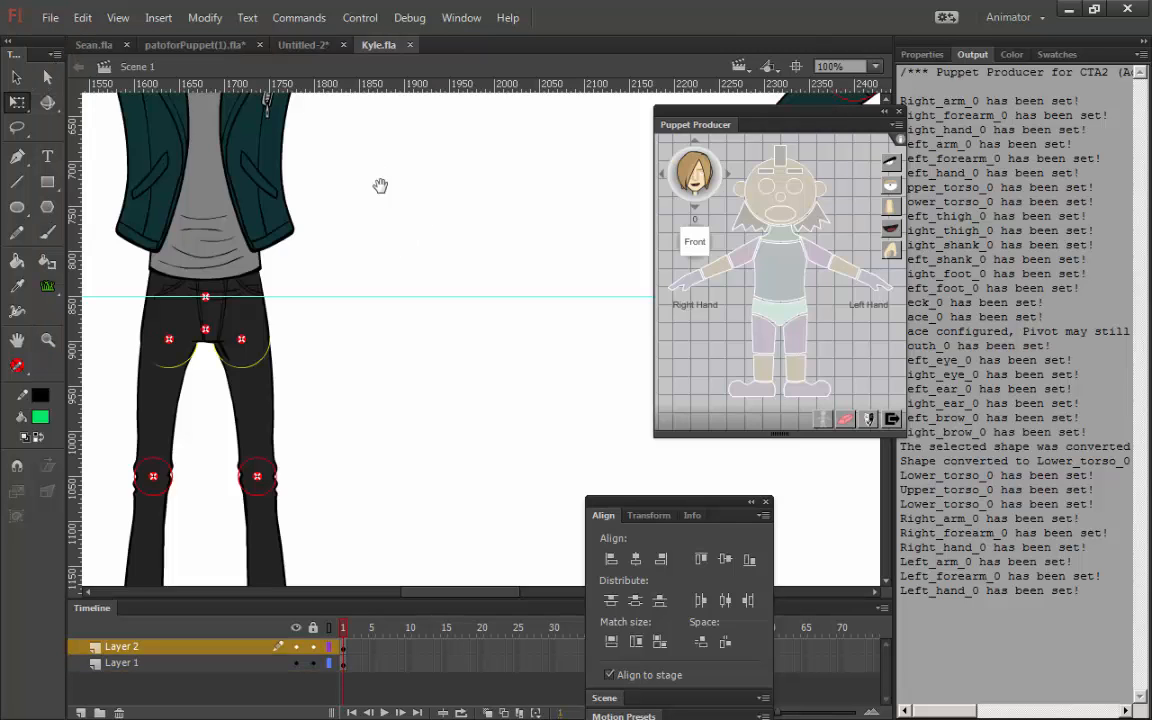
- Rotate the front-facing character's upper torso about its waist pivot until it leans sideways, nearly horizontal
left_click_drag(381, 185, 372, 231)
key("ctrl+minus")
left_click(279, 282)
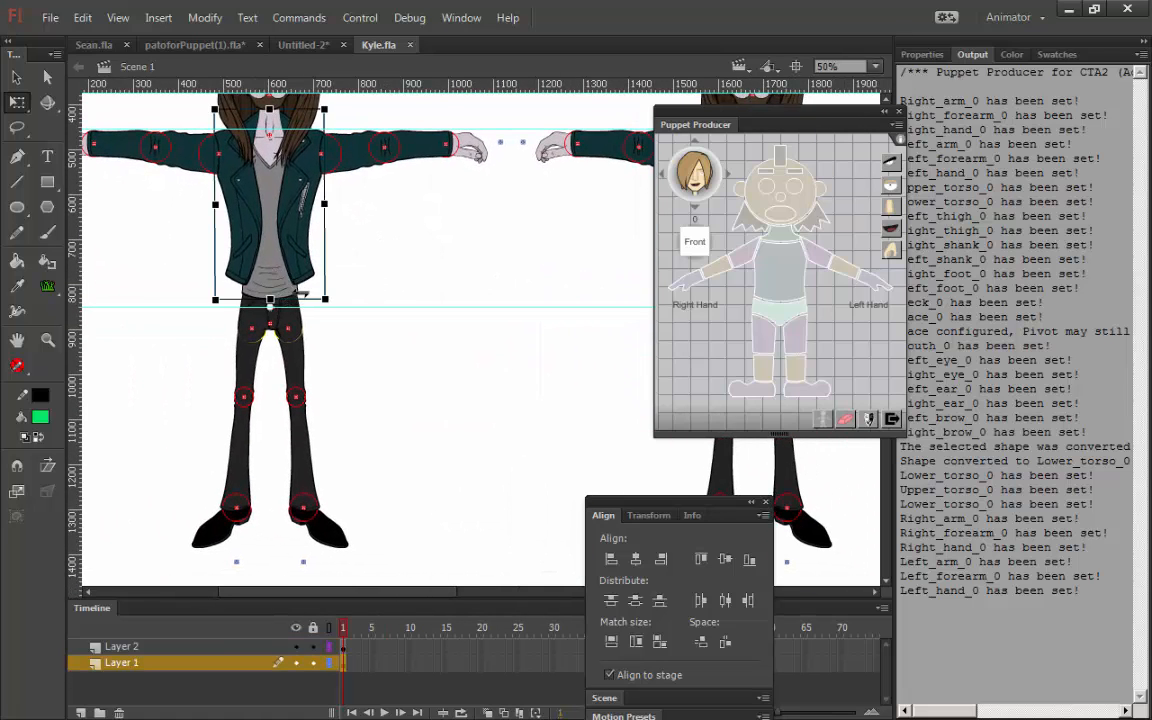
left_click_drag(342, 120, 452, 298)
- Display all layers as outlines and examine how the rotated torso overlaps the hips at the waist pivot
key("ctrl+equal")
key("ctrl+equal")
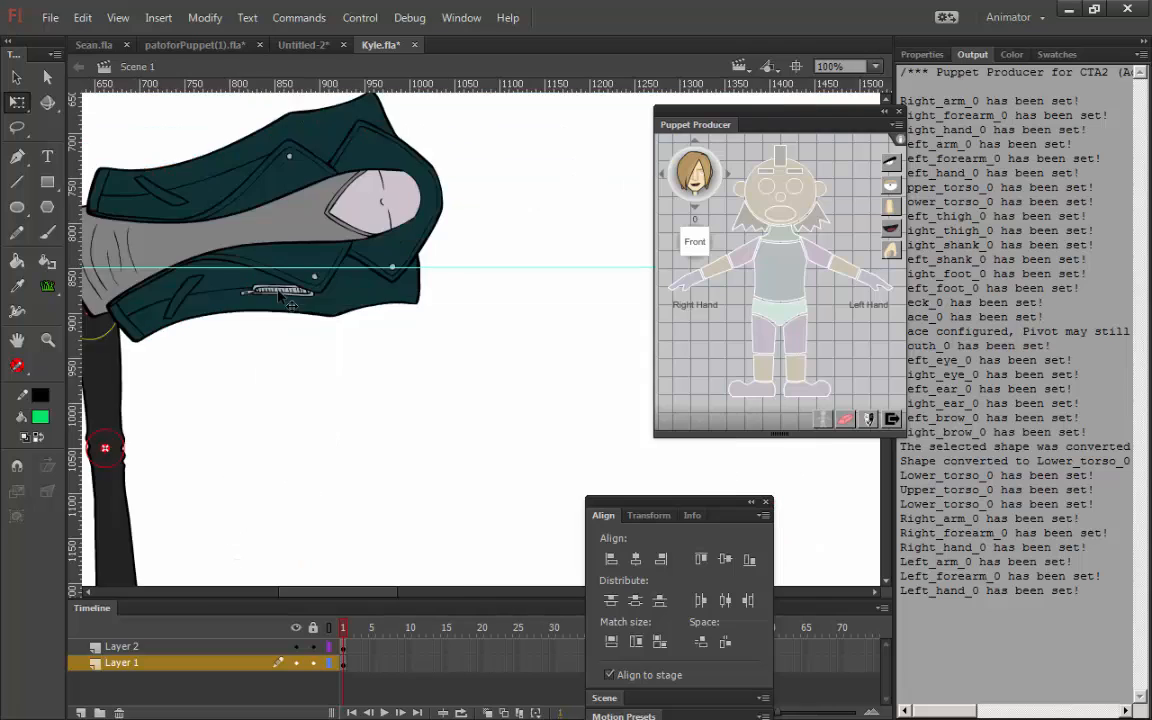
left_click_drag(236, 295, 640, 420)
left_click(328, 627)
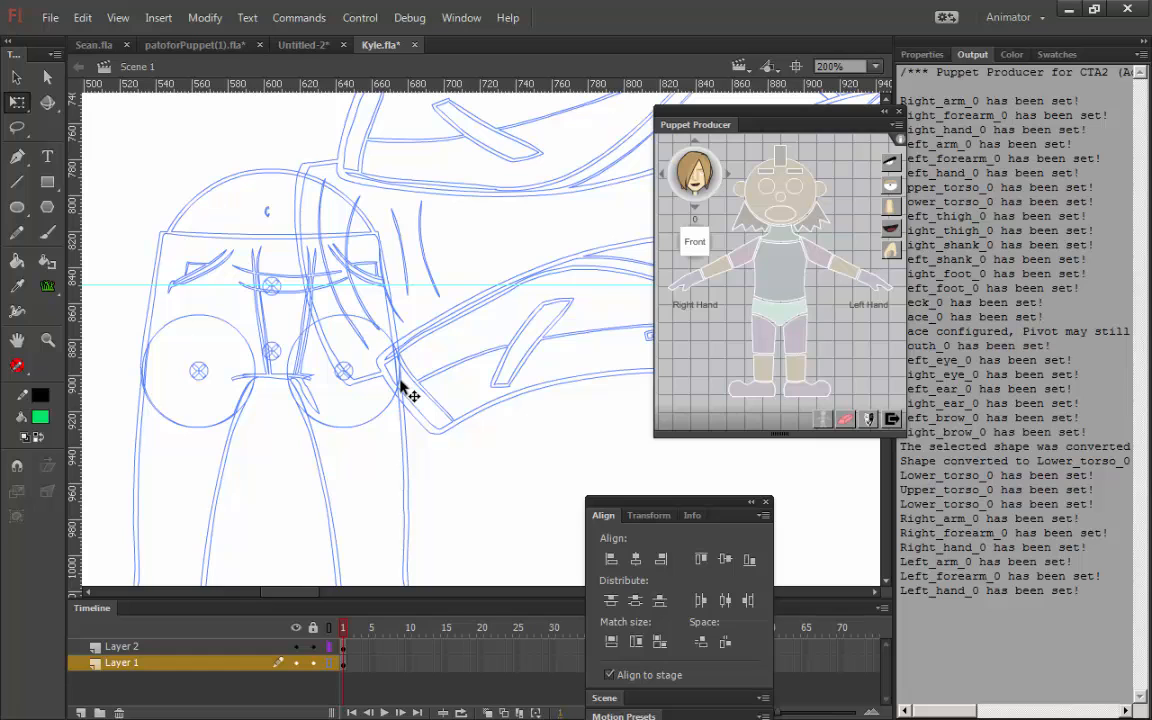
- Rotate the front-facing character's upper torso about its waist pivot until it stands upright under the head
key("ctrl+minus")
key("ctrl+minus")
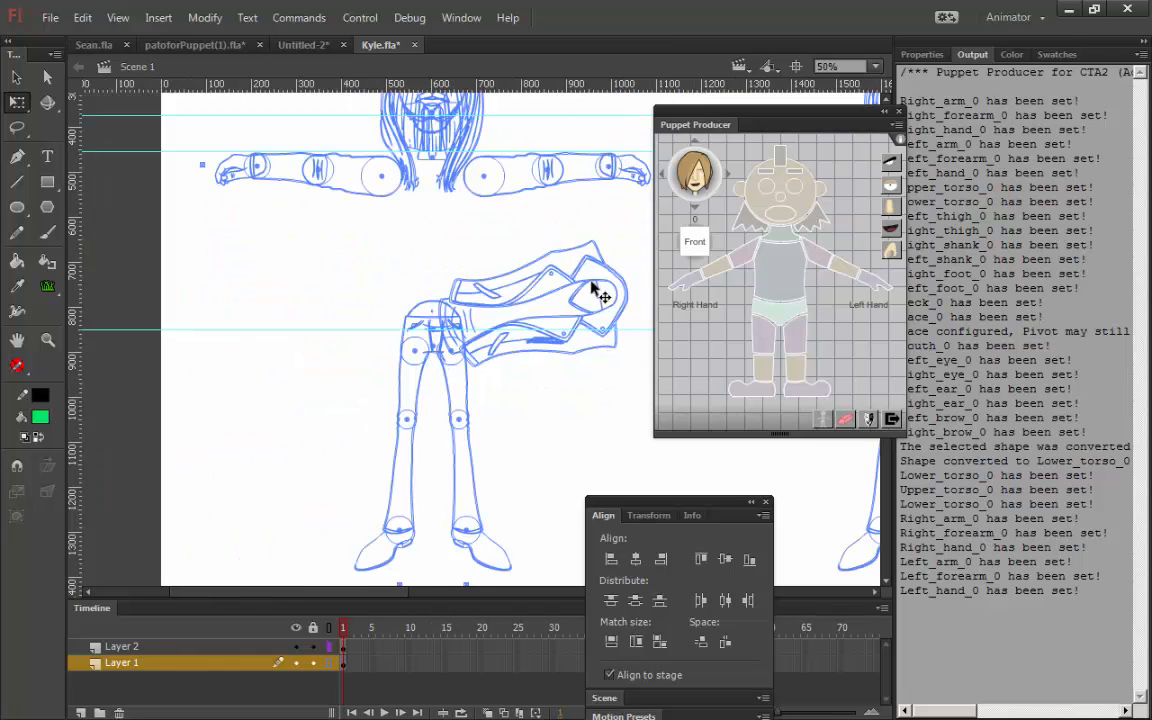
left_click(594, 291)
left_click_drag(630, 238, 502, 400)
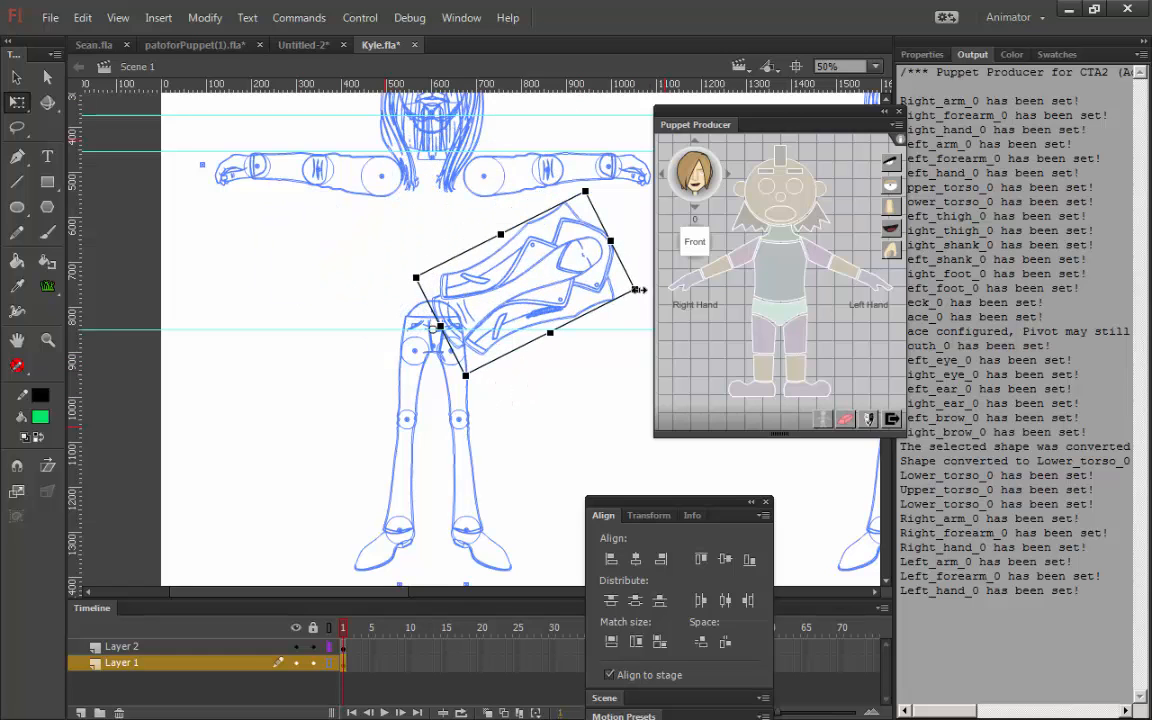
left_click_drag(645, 314, 478, 242)
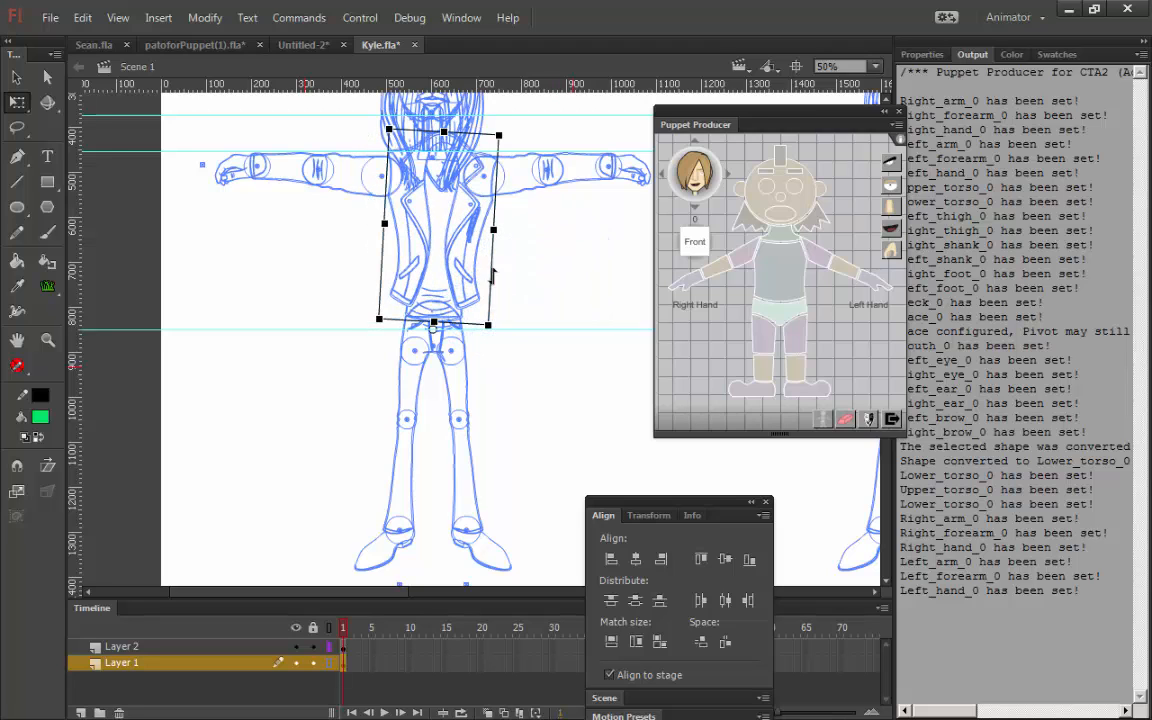
mouse_move(527, 308)
left_mouse_down()
mouse_move(540, 291)
mouse_move(482, 257)
mouse_move(538, 295)
left_mouse_up()
- Select the front-facing character's head, arms and upper torso together and move their shared transformation point to the waist pivot
left_click_drag(207, 248, 676, 83)
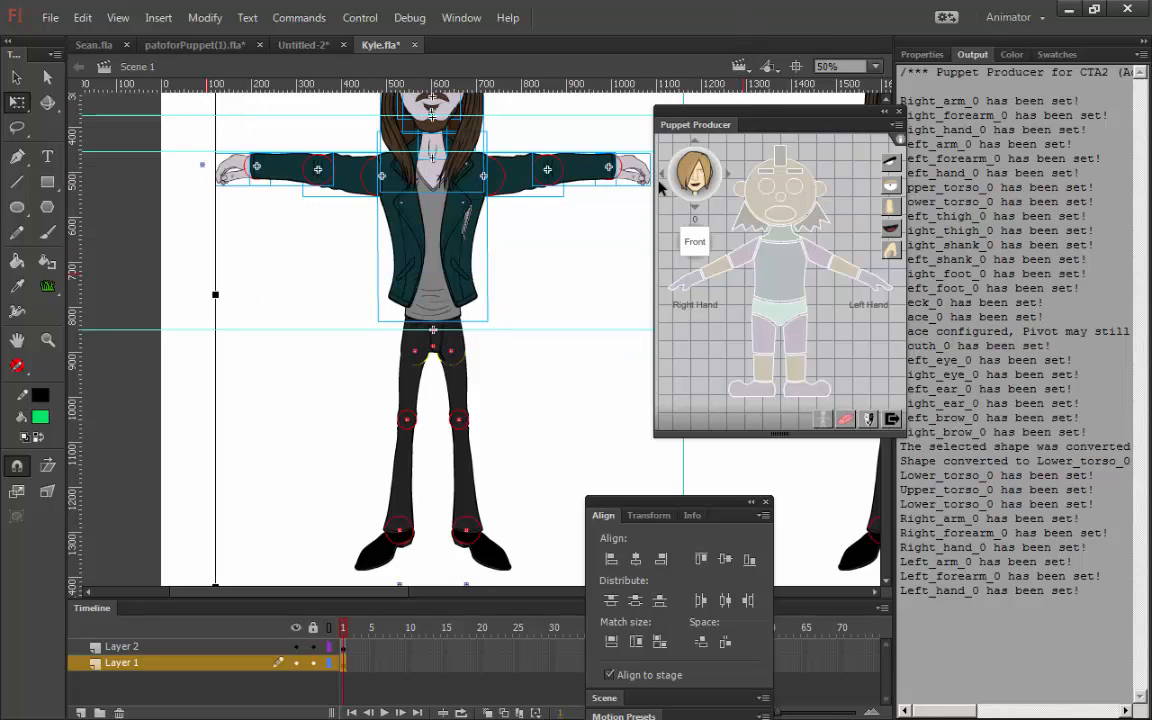
key("ctrl+minus")
left_click_drag(209, 136, 491, 307)
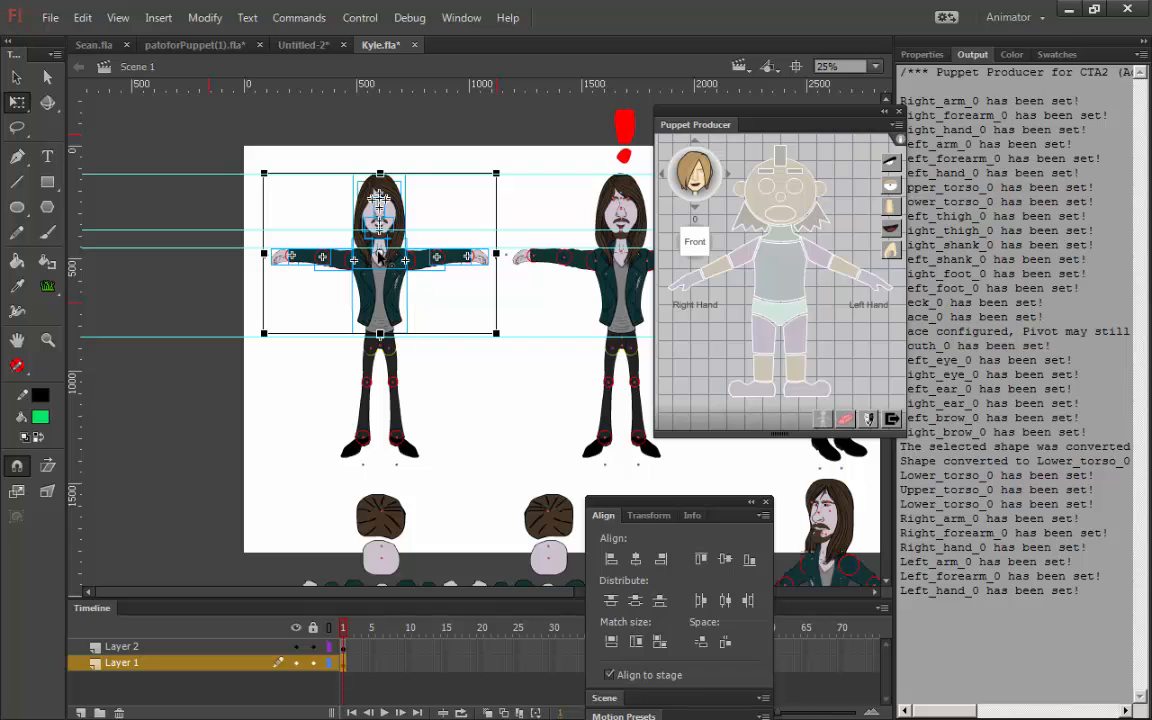
left_click_drag(380, 258, 384, 336)
key("ctrl+equal")
key("ctrl+equal")
key("ctrl+equal")
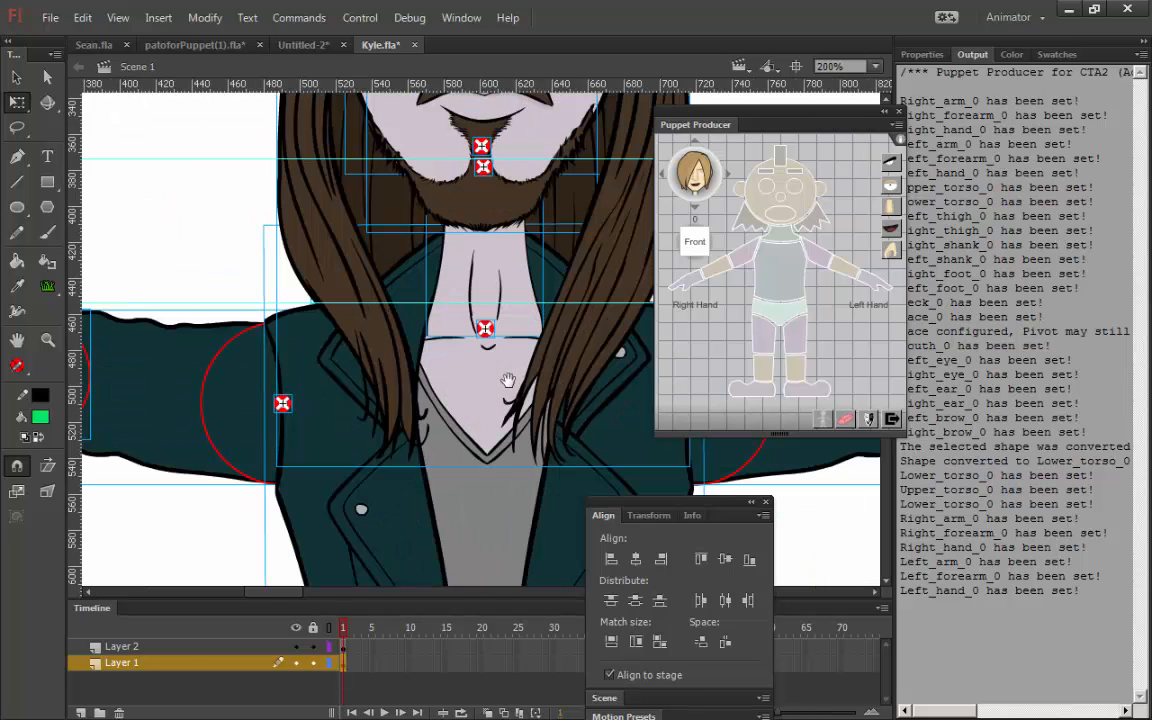
scroll(508, 381, "down", 10)
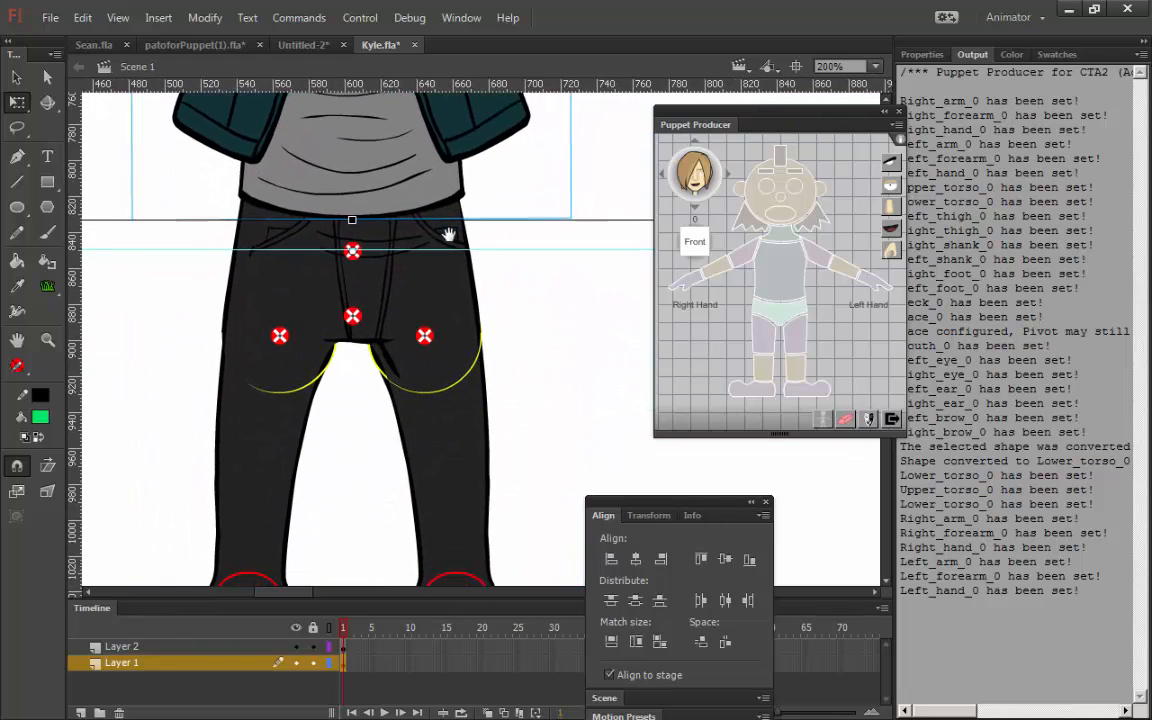
left_click_drag(449, 234, 425, 256)
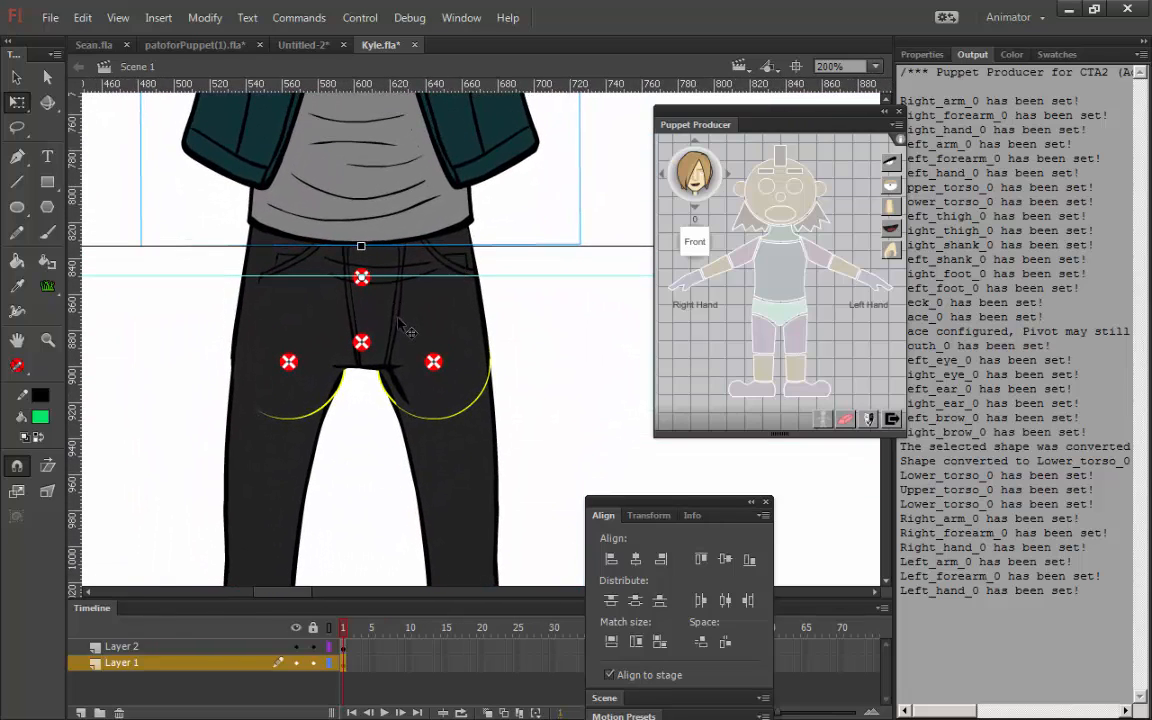
key("ctrl+minus")
key("ctrl+minus")
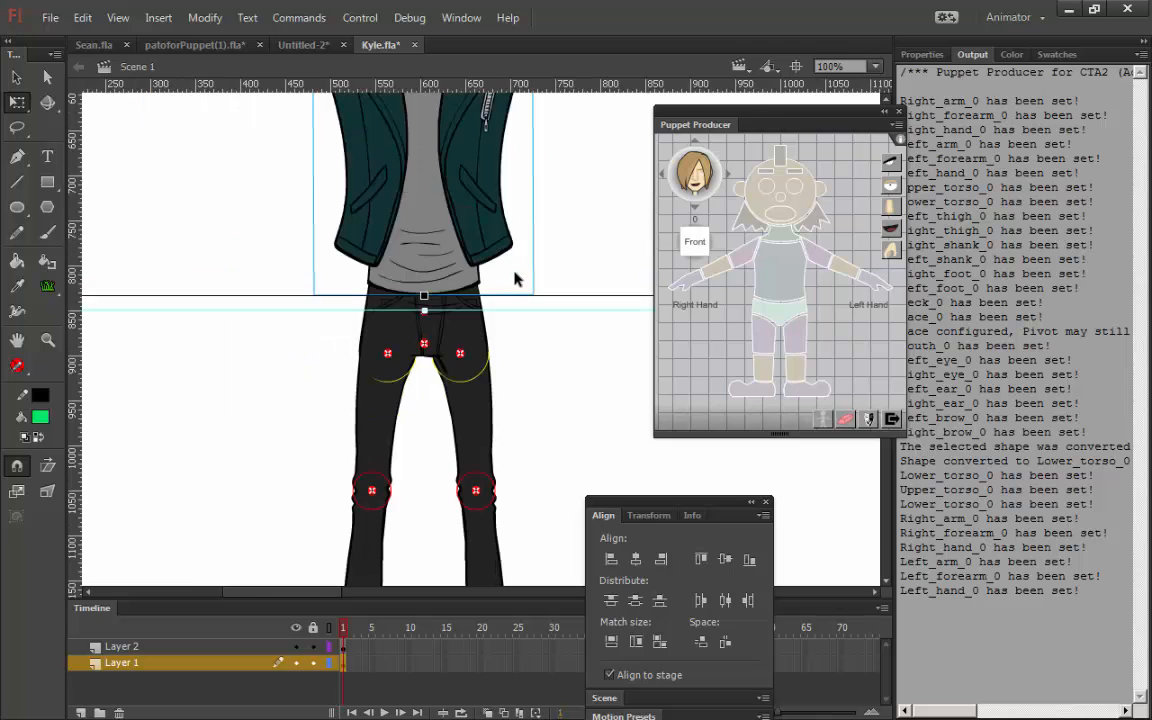
- Try rotating the selected upper body as a group about the waist pivot, and deselect it
left_click_drag(547, 274, 403, 365)
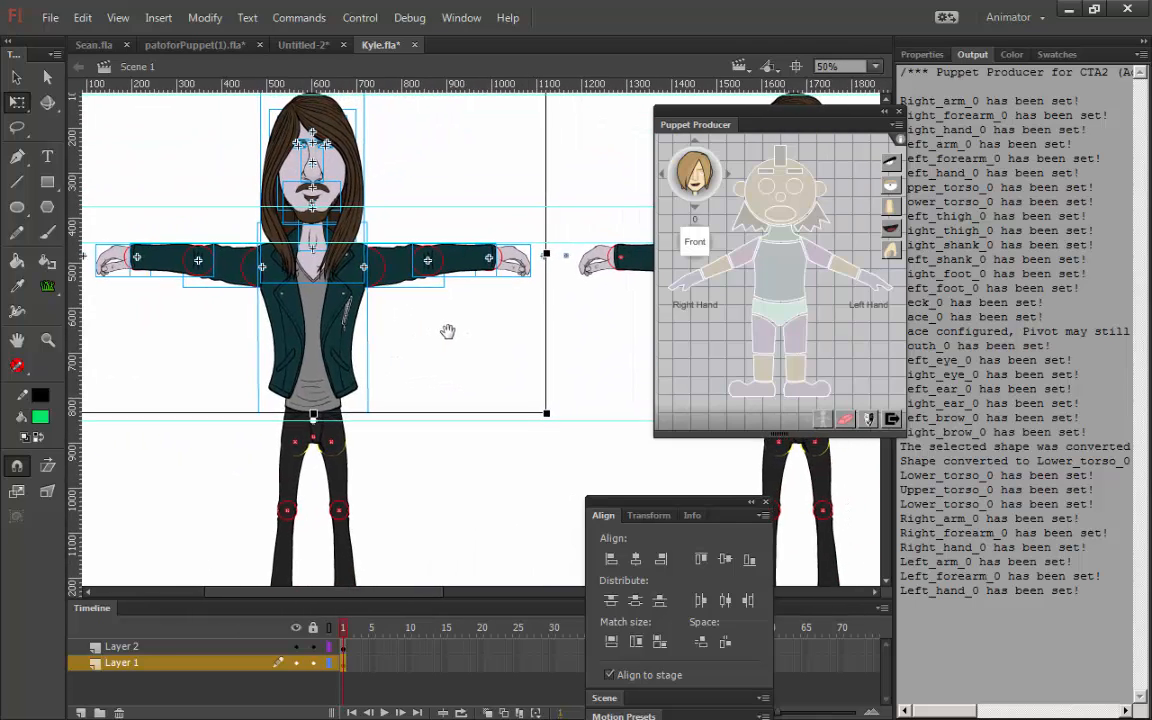
left_click_drag(549, 436, 472, 405)
left_click(478, 166)
- Open the recent file Cleo.fla
left_click(50, 17)
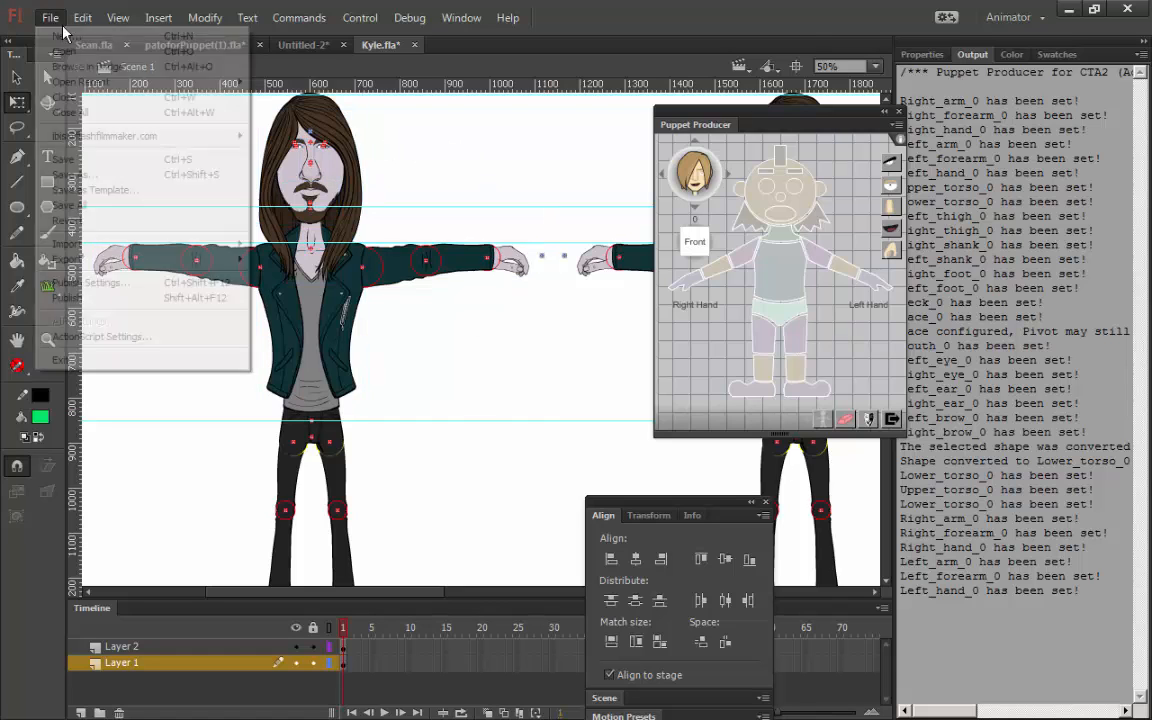
mouse_move(180, 82)
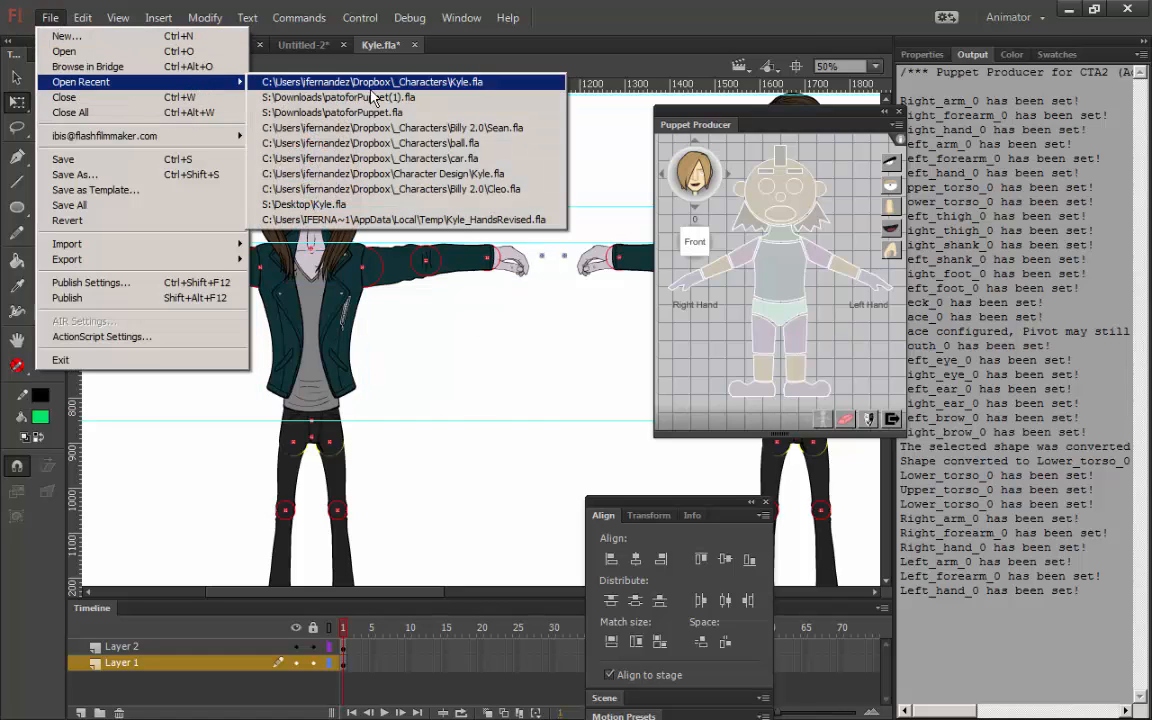
left_click(546, 192)
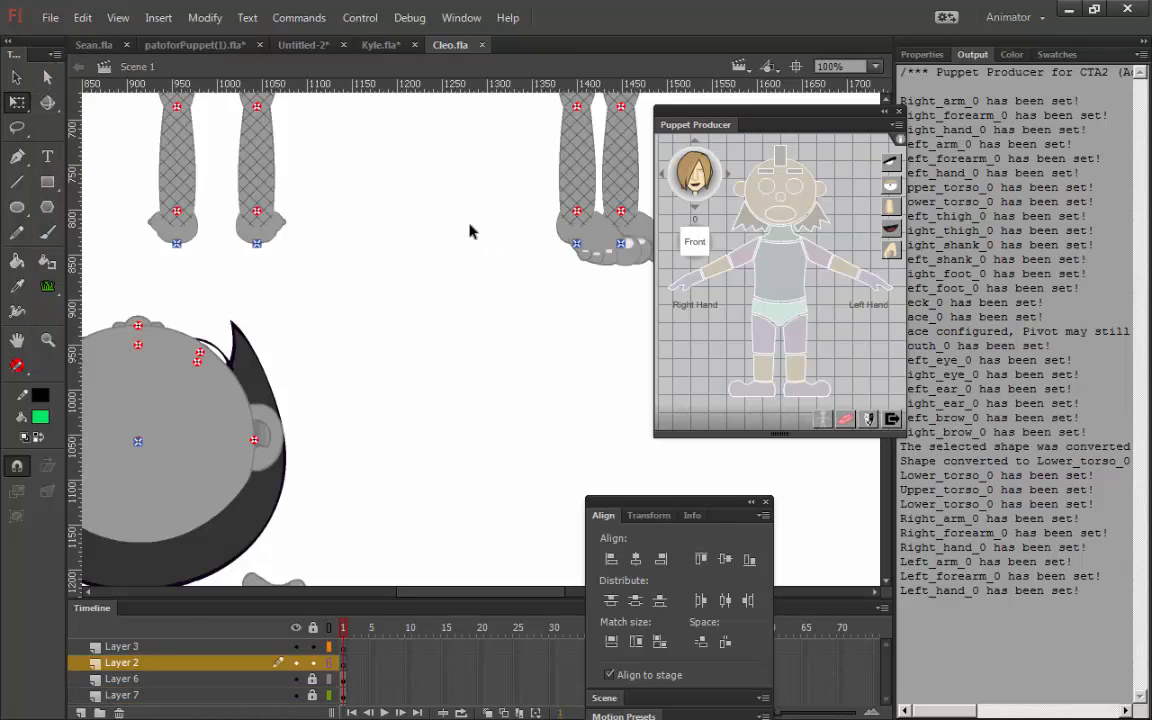
- Rotate the front-facing Cleo character's upper torso about its waist pivot so it leans toward her left arm
left_click_drag(373, 222, 615, 550)
left_click_drag(272, 257, 660, 483)
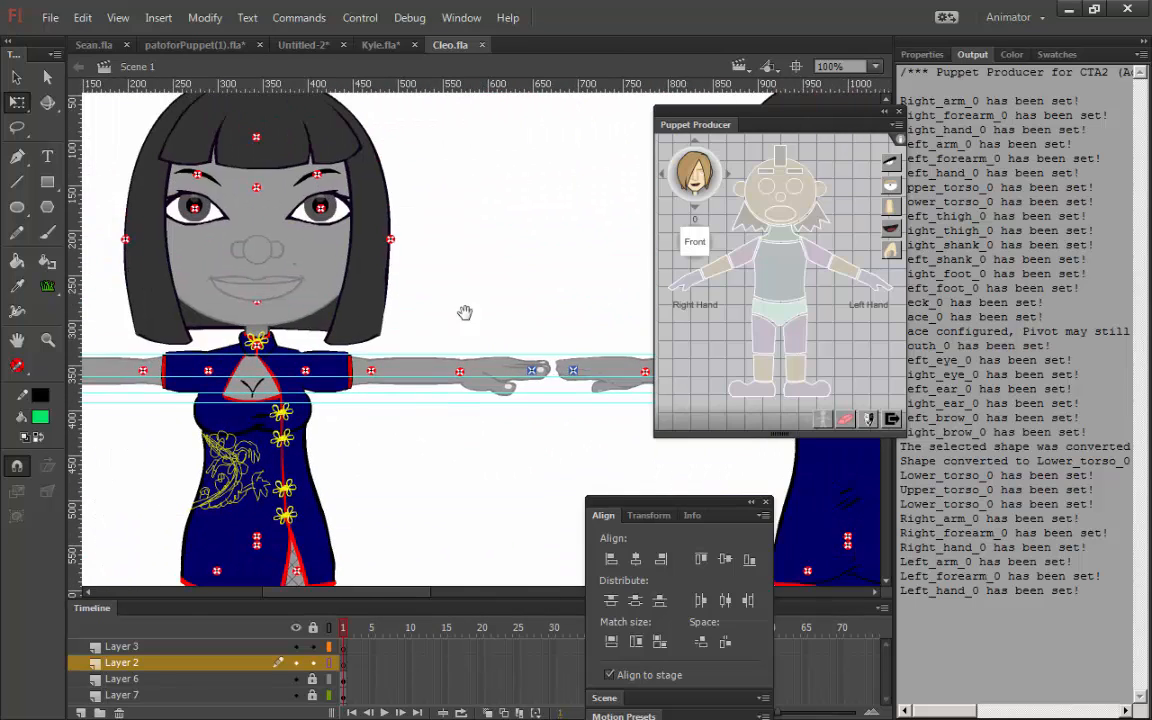
left_click_drag(465, 314, 505, 116)
left_click(342, 322)
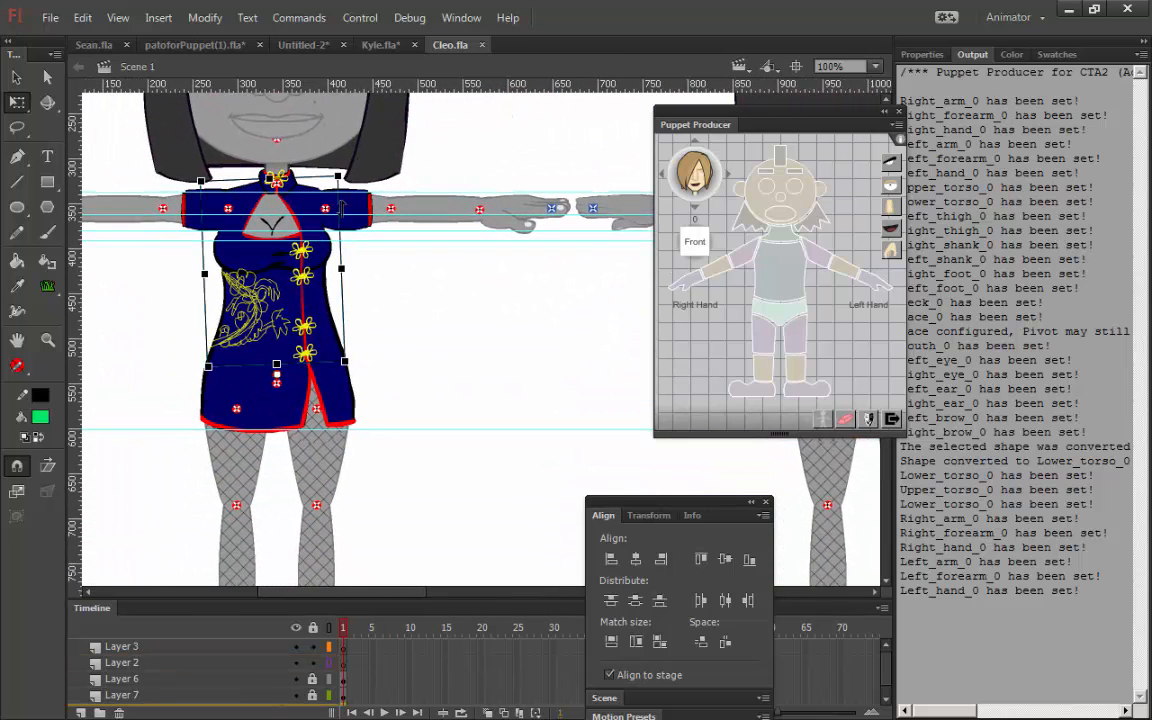
left_click_drag(366, 188, 491, 326)
- Select the lower torso and display all layers as outlines to examine its rounded overlap with the leaning upper torso
left_click(257, 298)
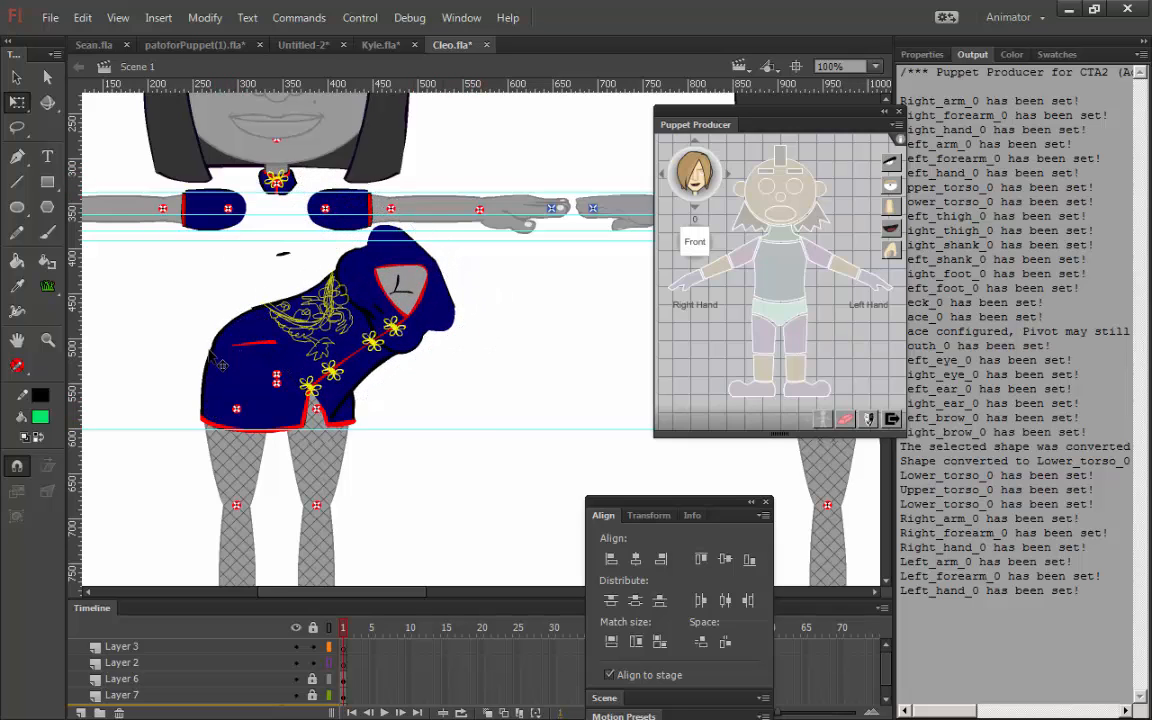
left_click(240, 328)
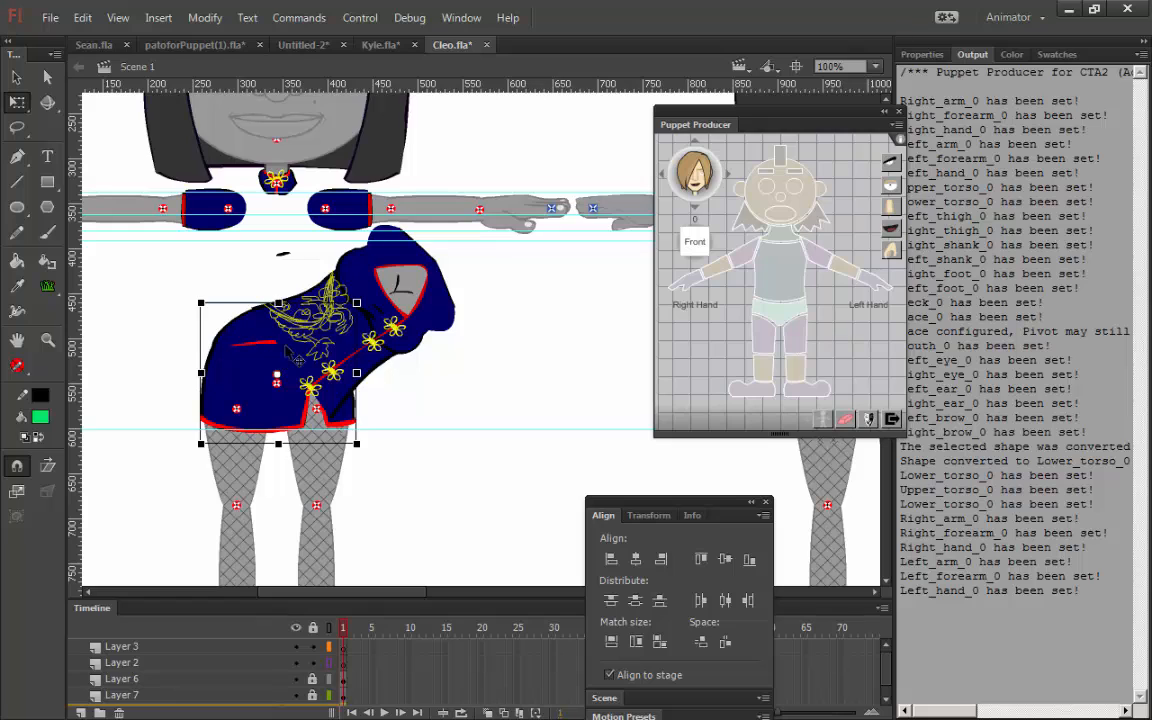
left_click(329, 628)
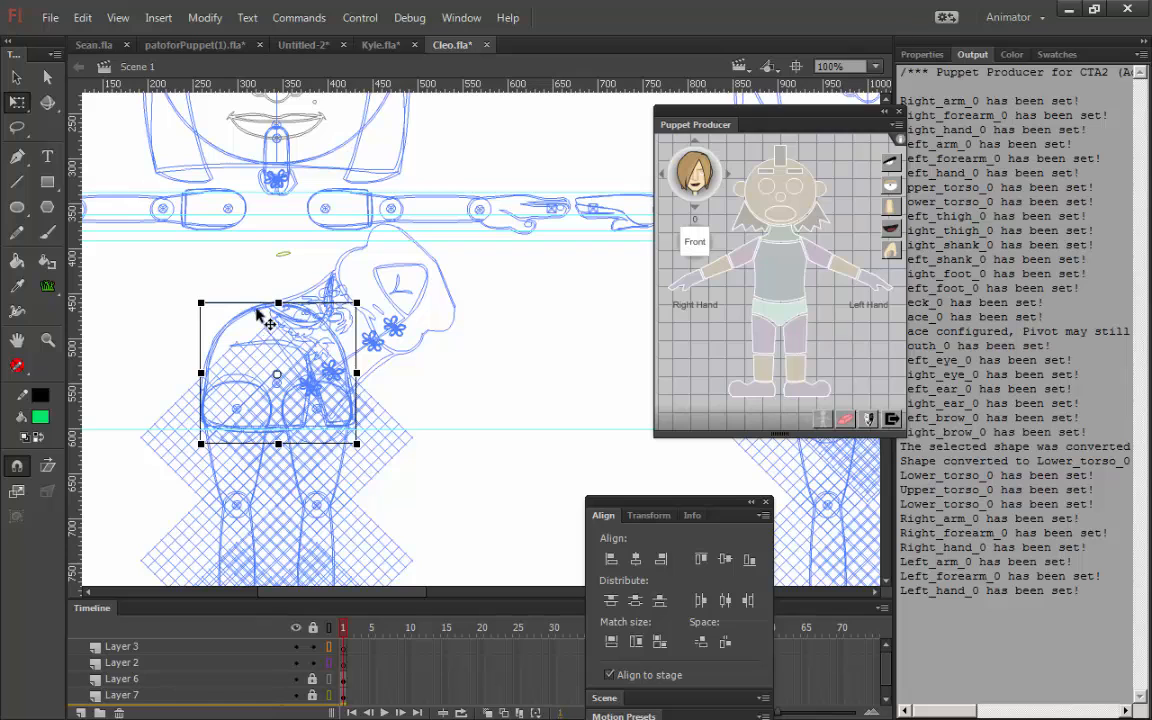
- Rotate the upper torso outline about the waist pivot so it leans to the opposite side, and deselect it
left_click(425, 337)
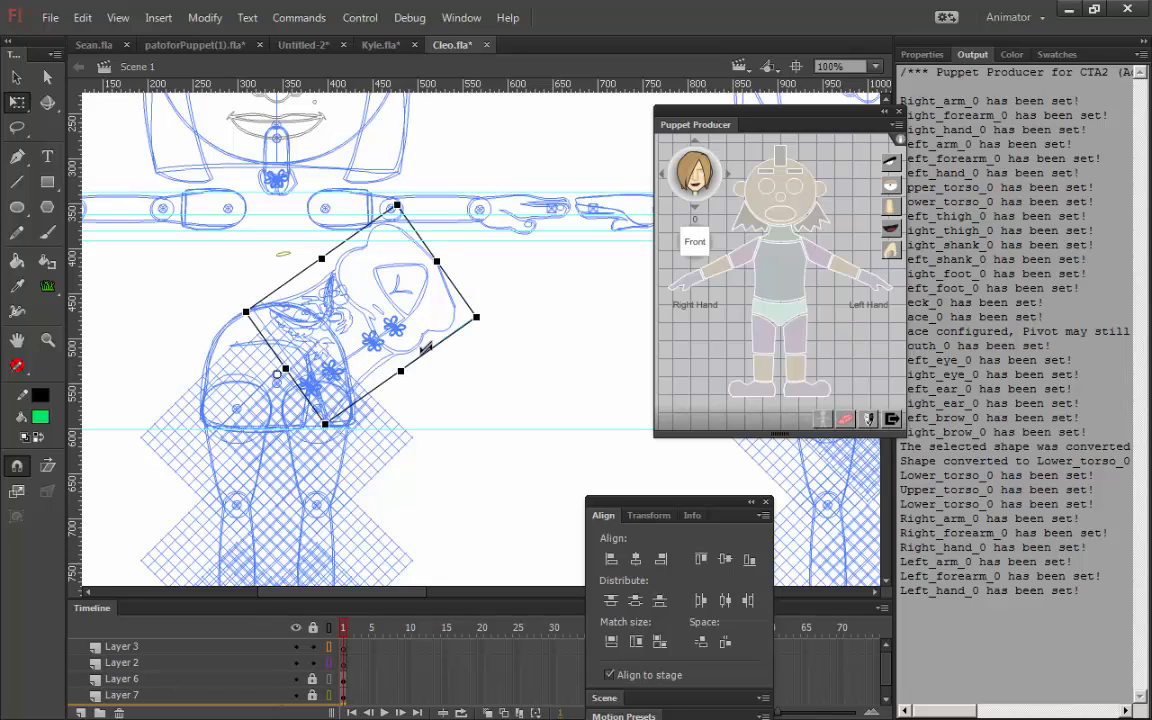
left_click_drag(436, 256, 222, 290)
left_click(355, 289)
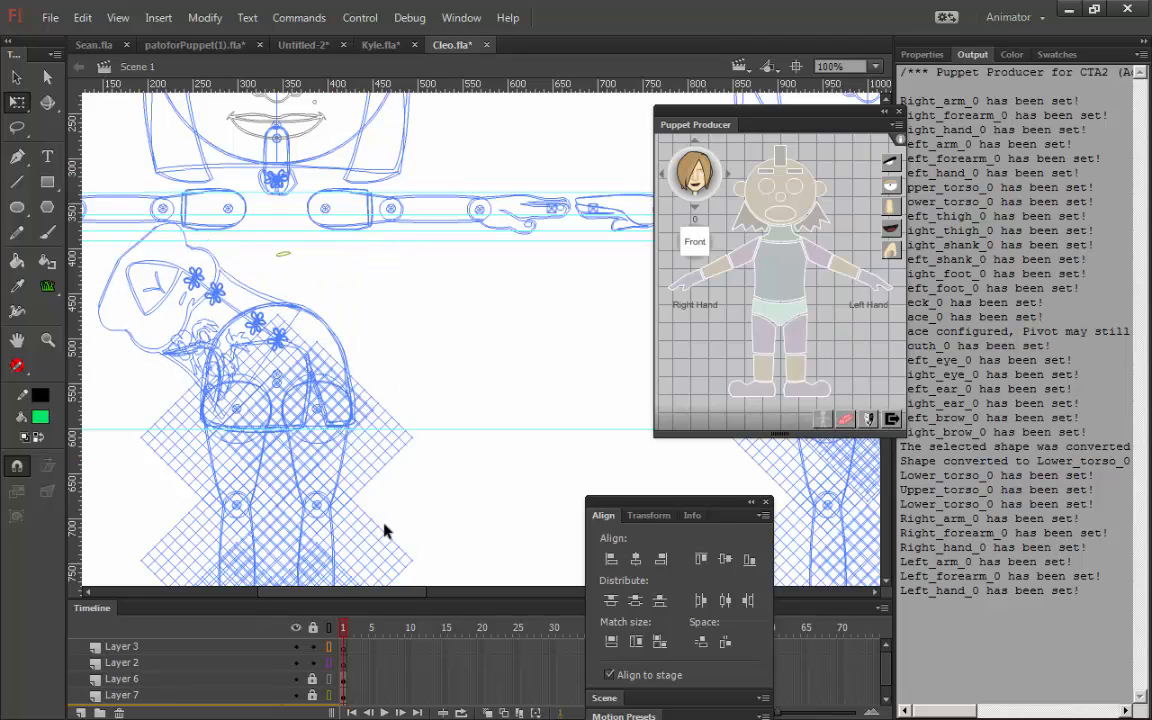
- Turn off the outline display, try rotating the upper torso about the waist again, and undo that rotation
left_click(330, 629)
left_click(212, 250)
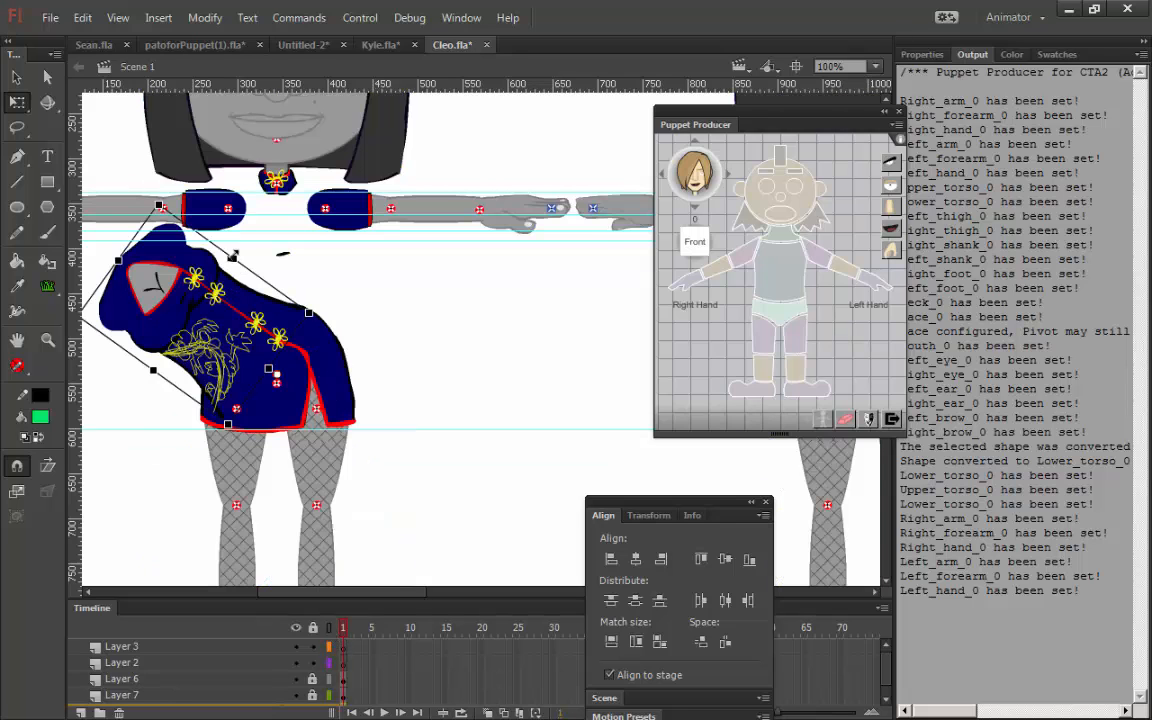
left_click_drag(160, 193, 339, 260)
key("ctrl+z")
key("ctrl+z")
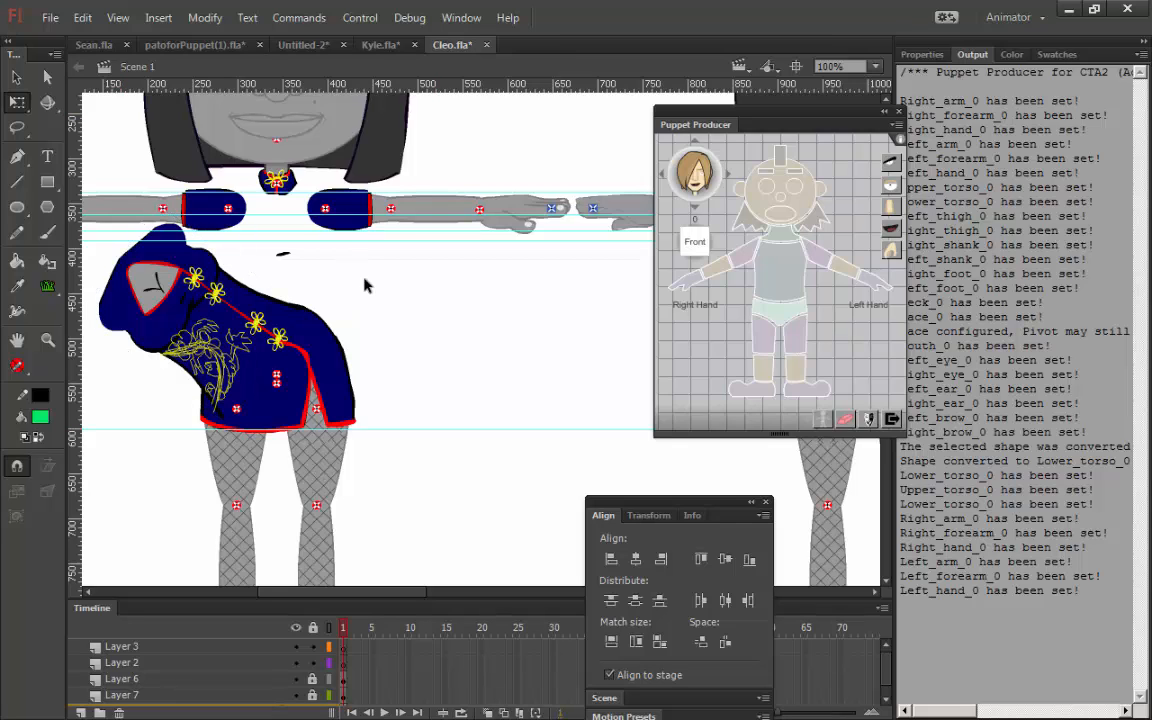
- Select the front-facing character's head, move its transformation point down to the chin and try rotating the head about it
key("ctrl+minus")
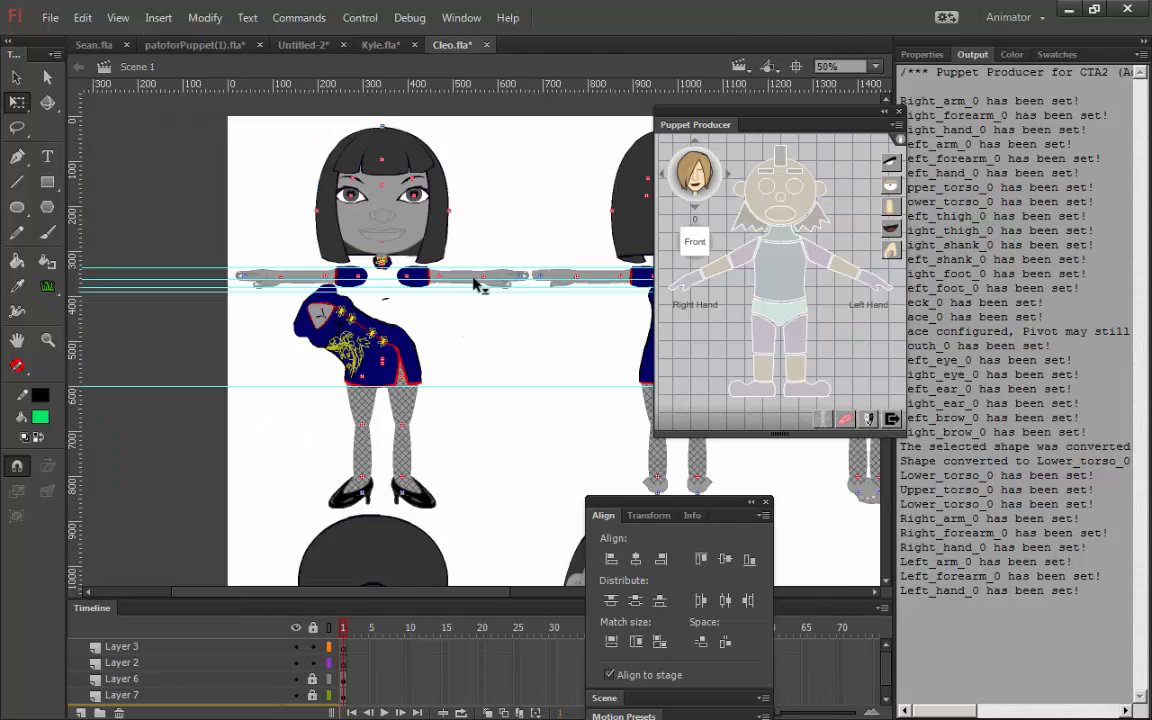
left_click(438, 282)
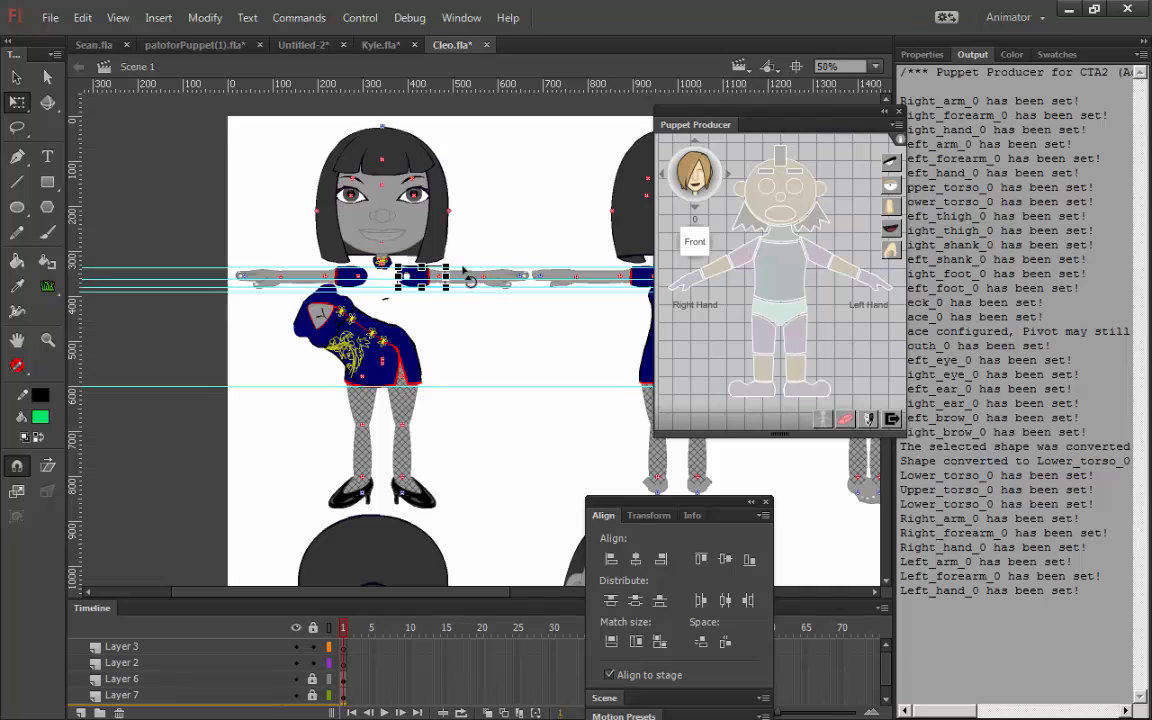
left_click(378, 215)
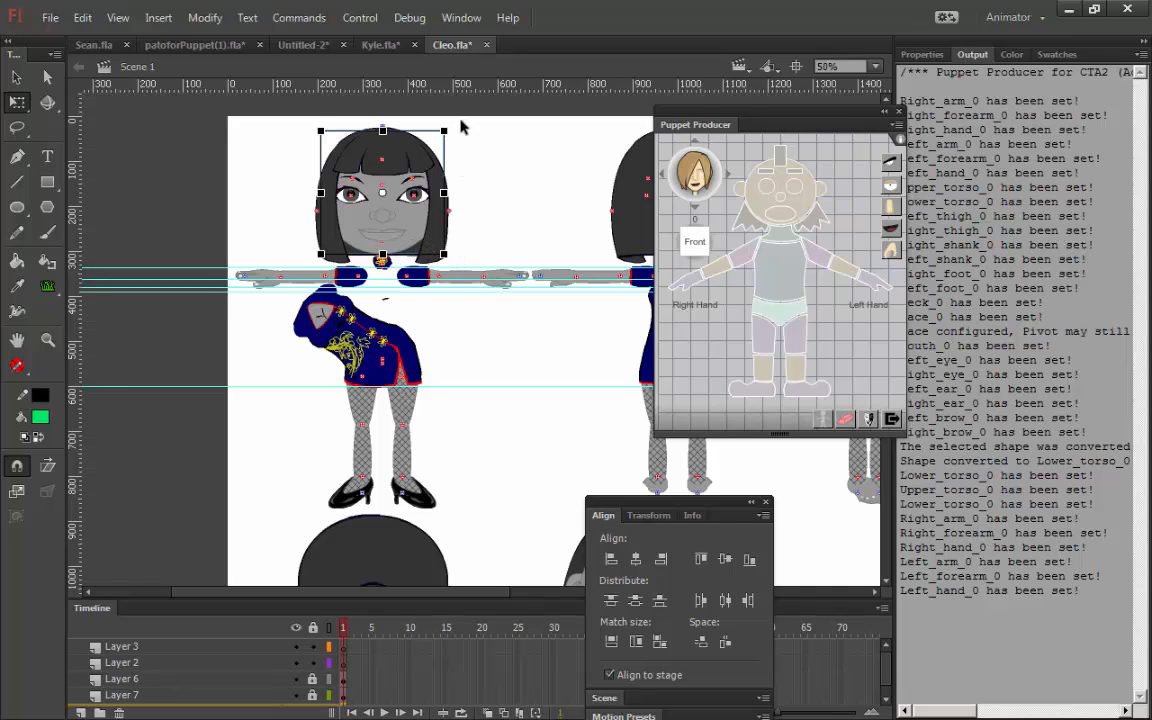
left_click_drag(382, 192, 384, 244)
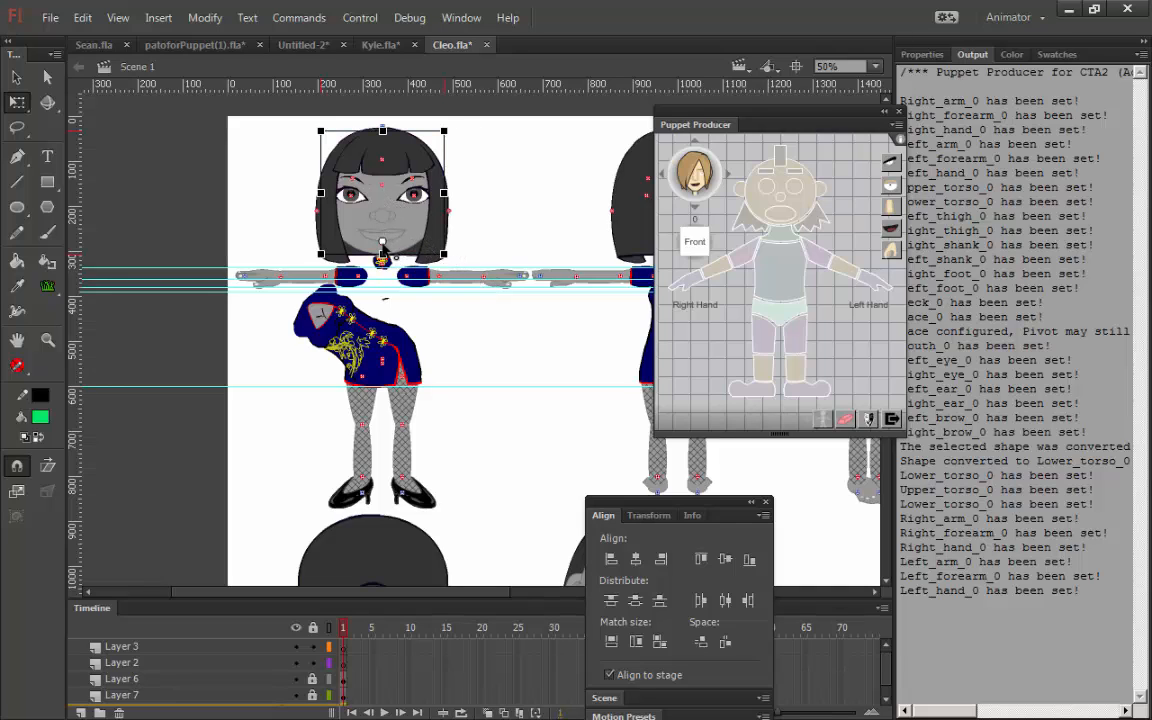
left_click_drag(478, 162, 448, 170)
- Review the character views in Kyle.fla and return to the Untitled-2 document
left_click(380, 44)
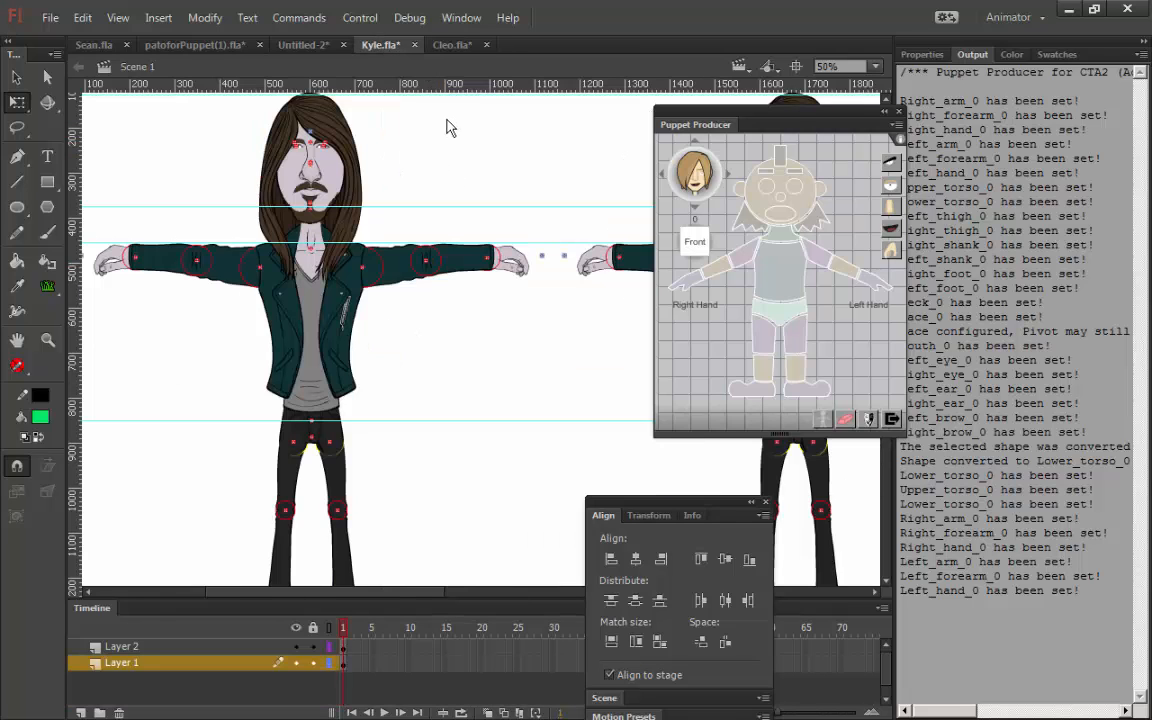
key("ctrl+minus")
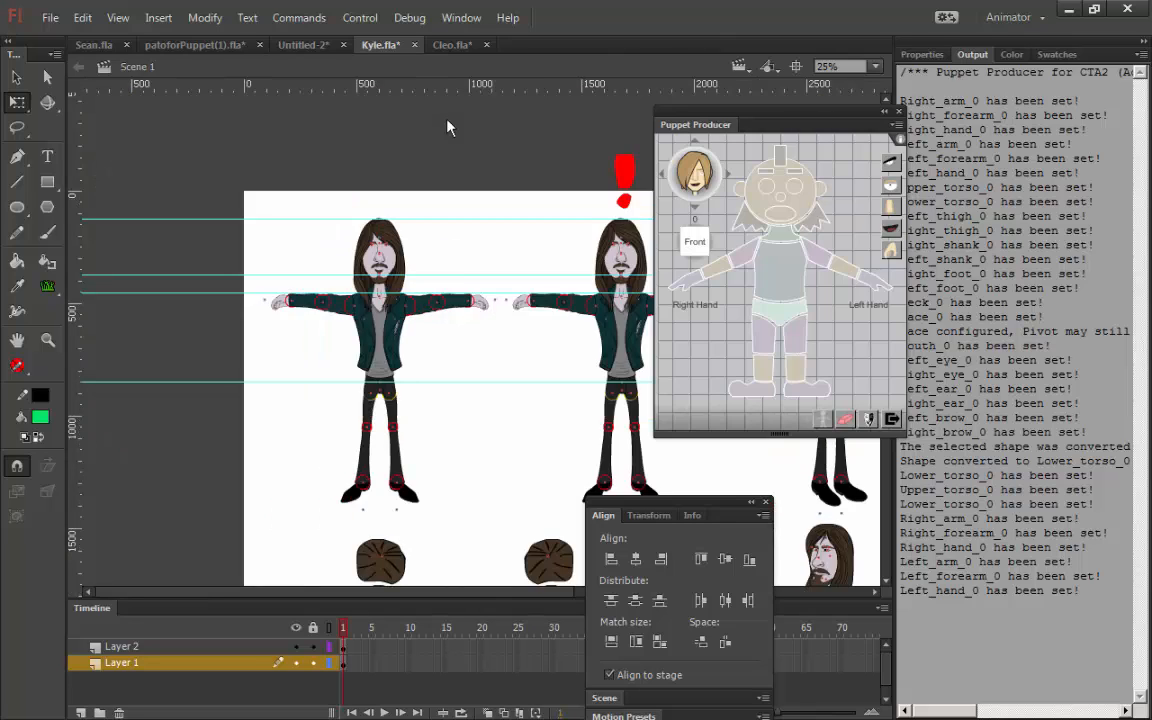
left_click(343, 61)
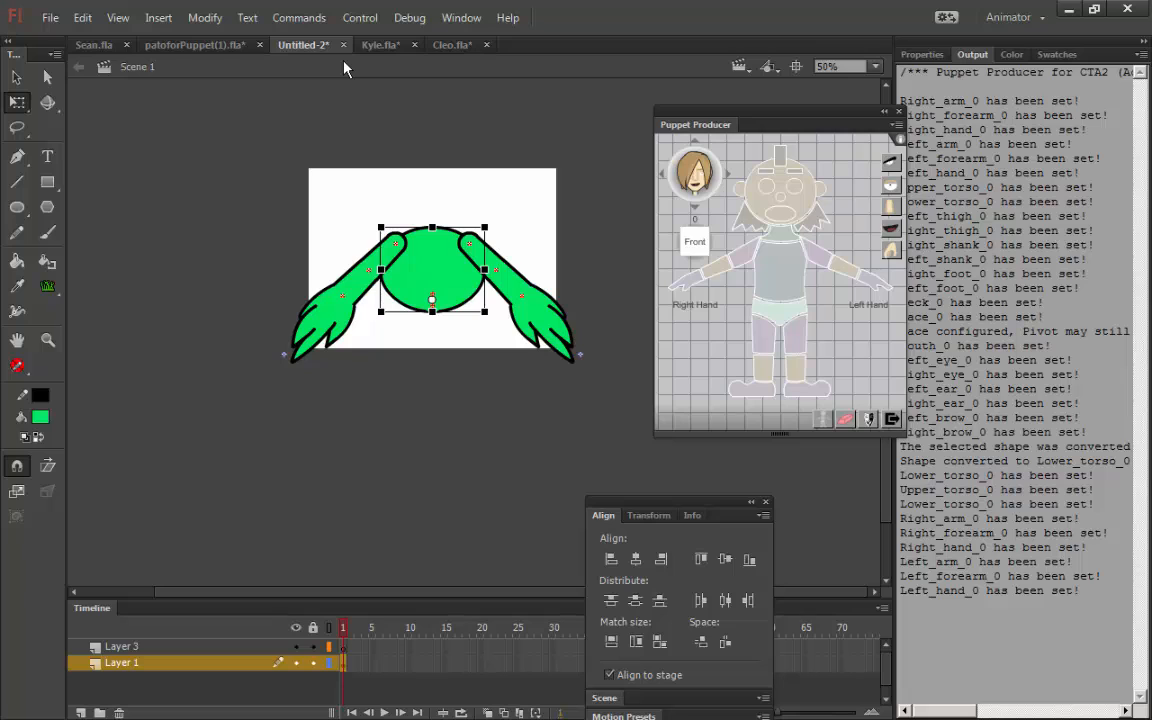